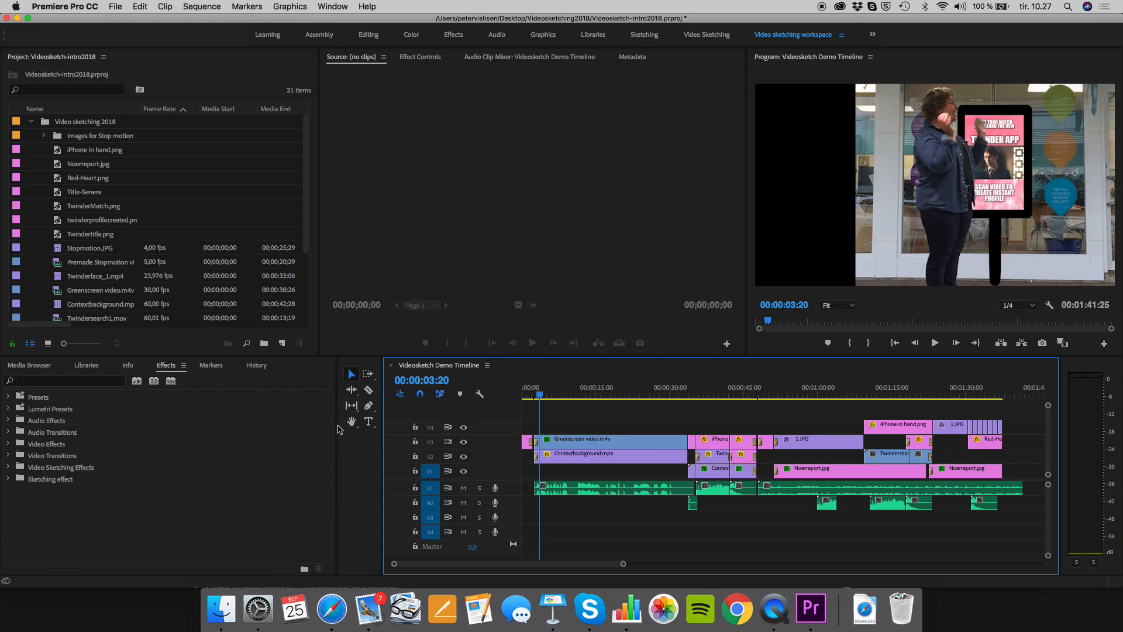
Widen the Timeline panel by narrowing the Effects panel and collapsing the Tools panel to a single column.
left_click_drag(338, 422, 267, 423)
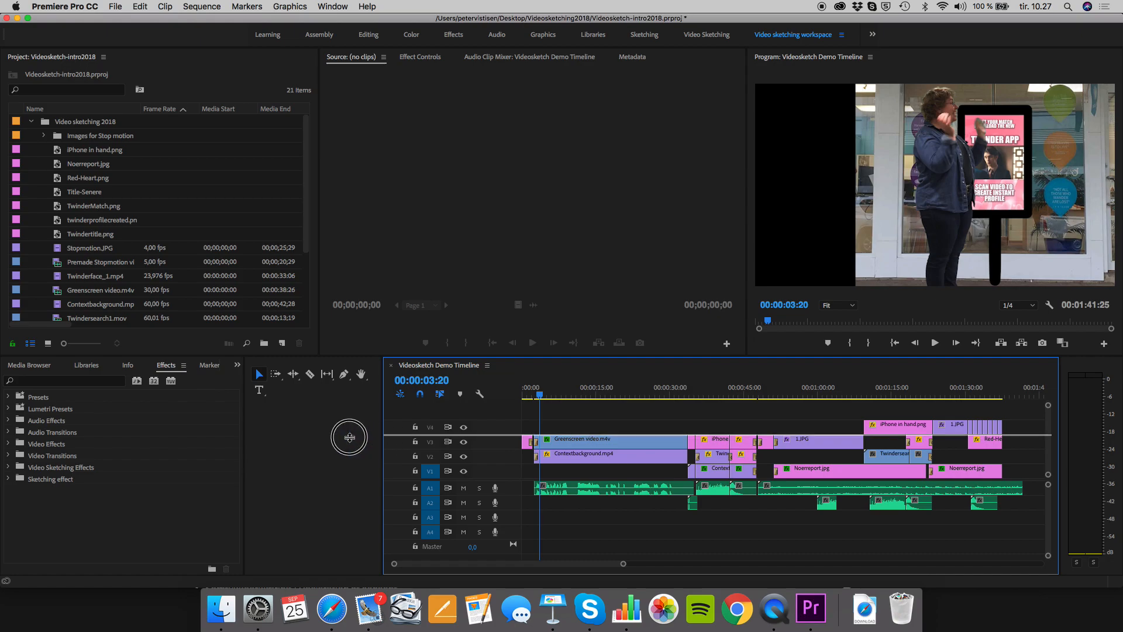
left_click_drag(383, 422, 268, 422)
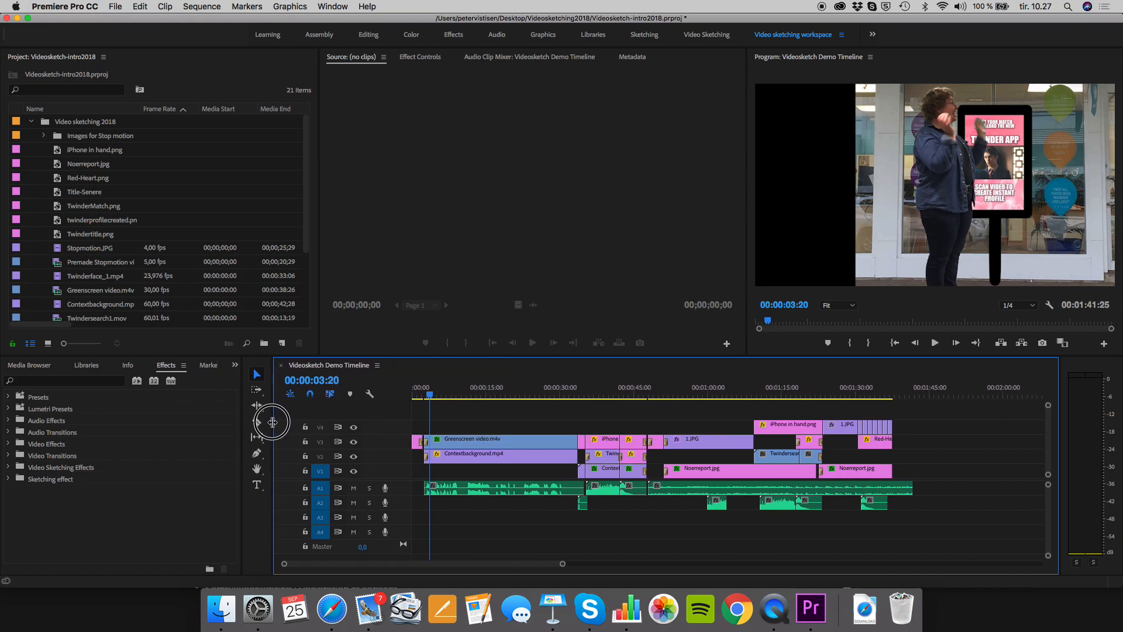
scroll(533, 459, "right", 5)
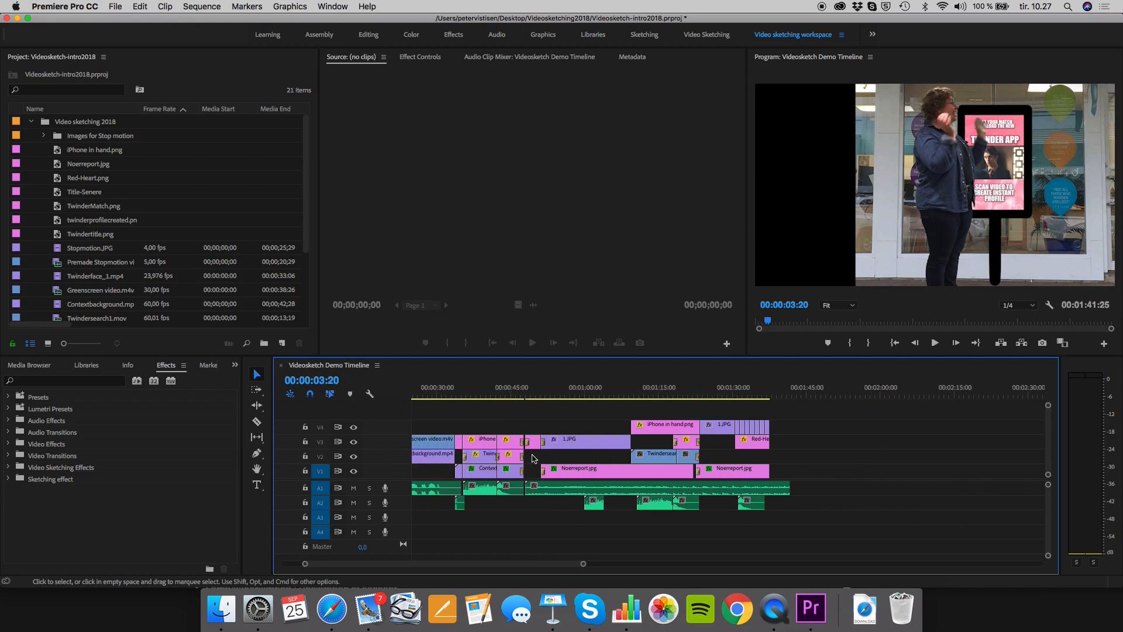
scroll(533, 459, "left", 5)
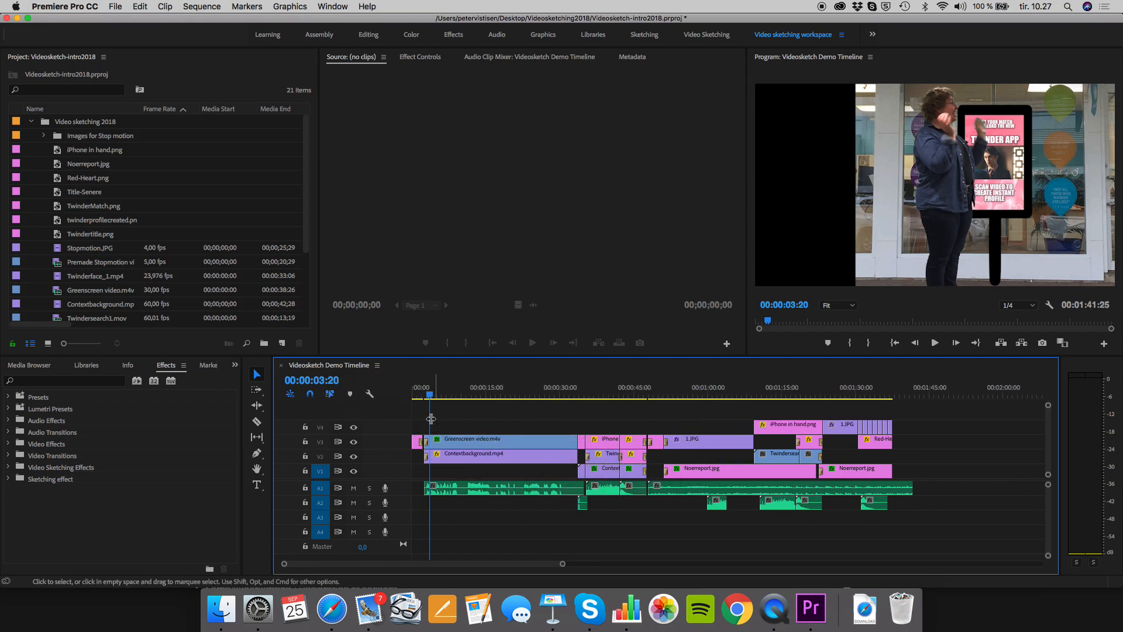
Scrub through the Videosketch Demo Timeline to preview the title, green screen, stop-motion and iPhone scenes.
left_click_drag(428, 395, 438, 396)
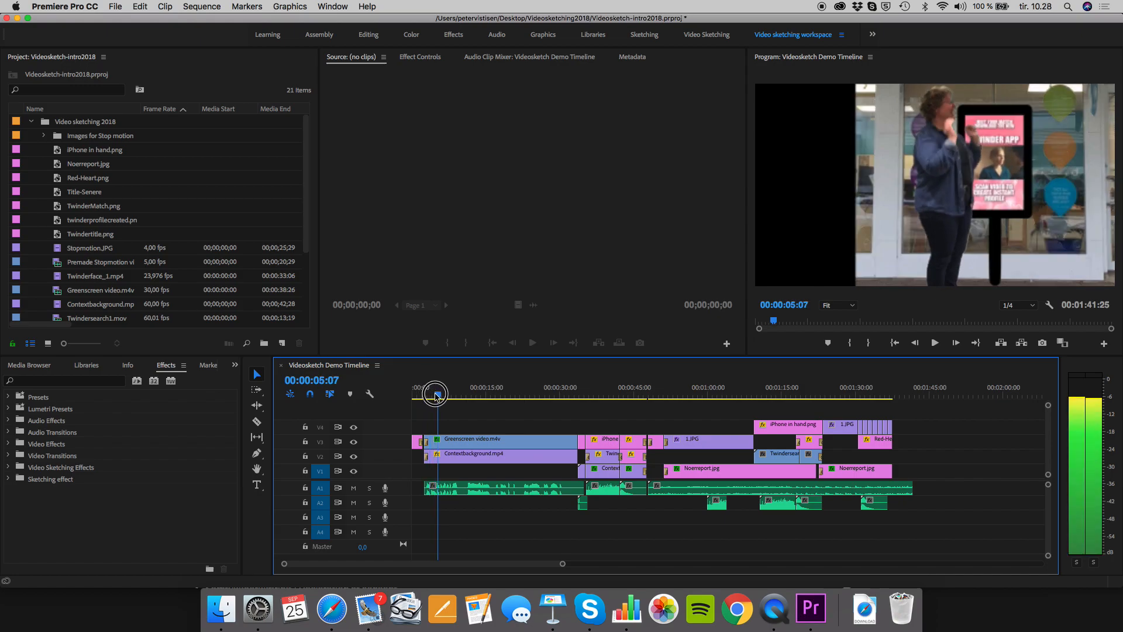
left_click_drag(431, 394, 402, 395)
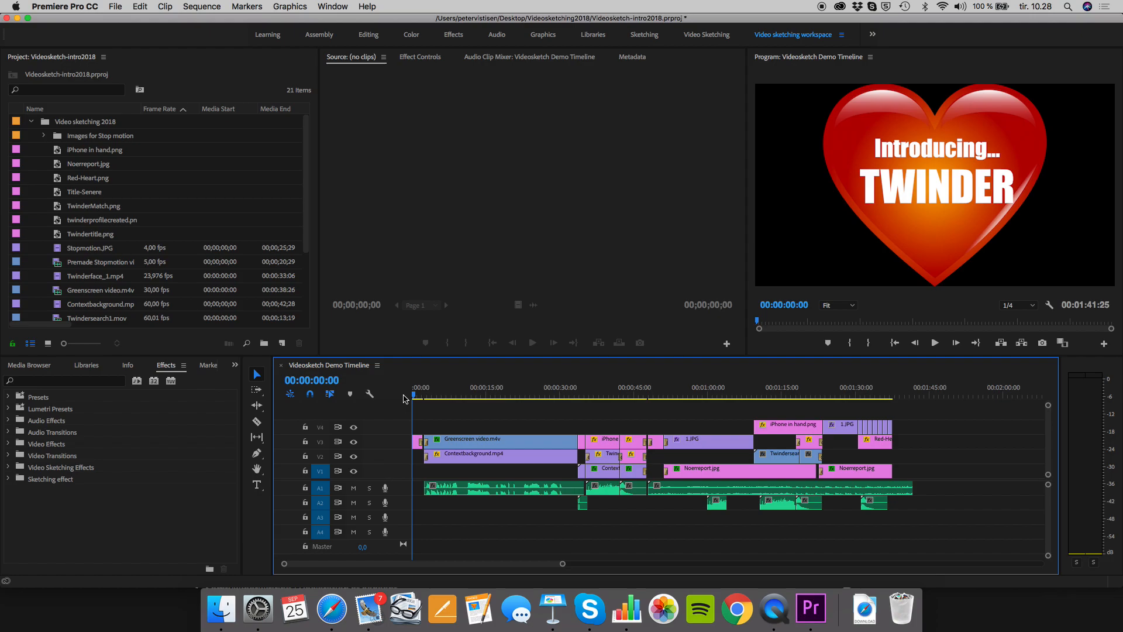
left_click_drag(414, 396, 424, 400)
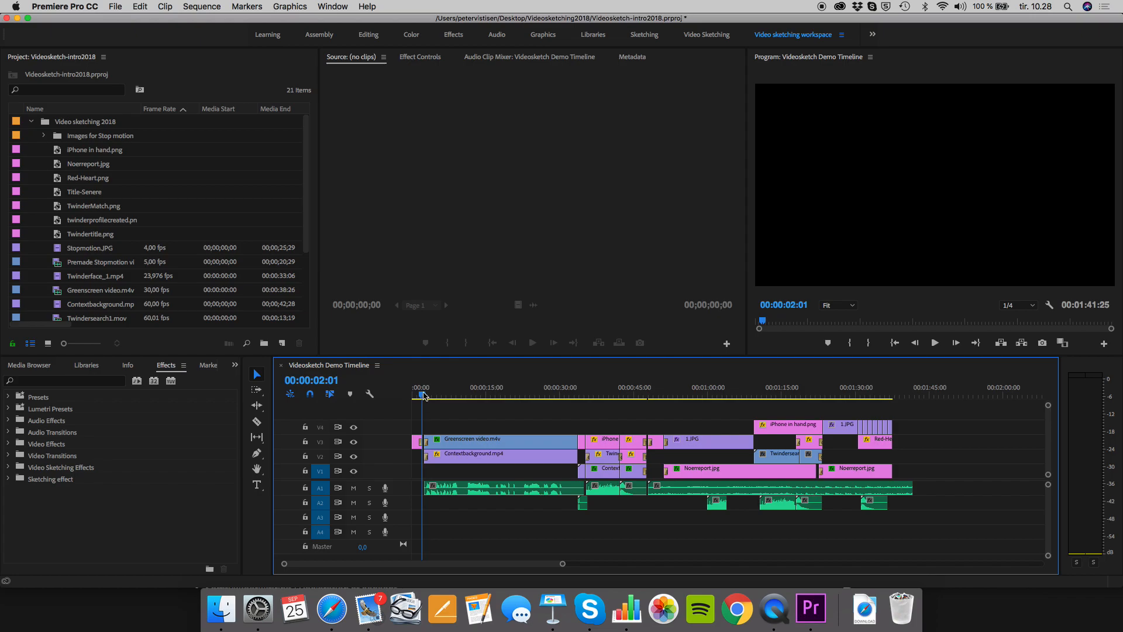
left_click_drag(423, 396, 431, 395)
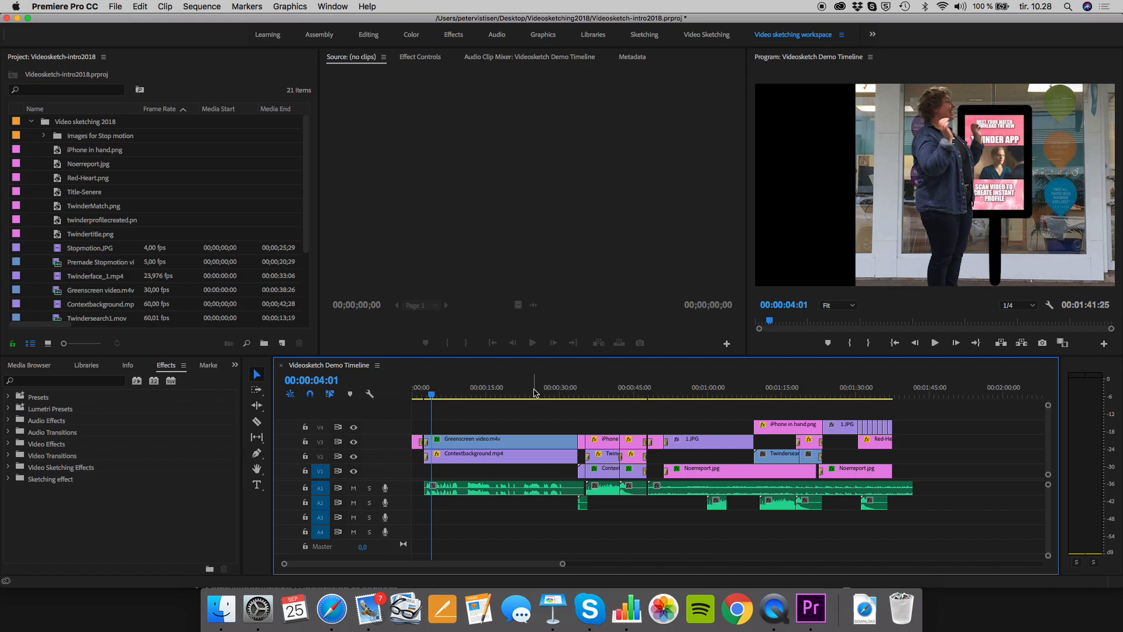
left_click_drag(696, 397, 711, 397)
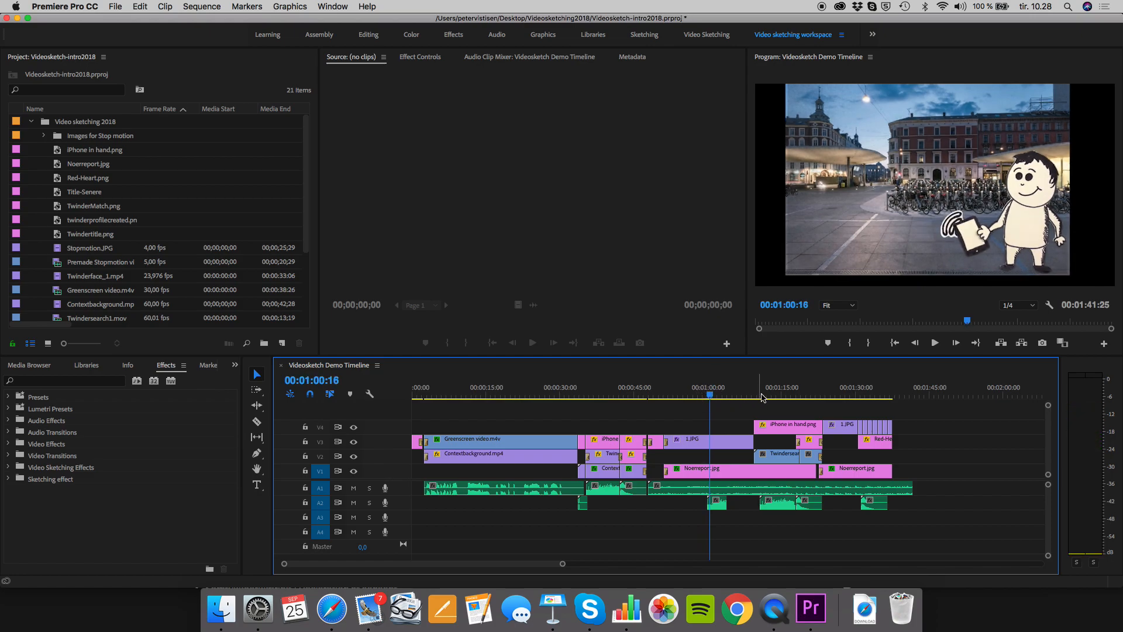
left_click(785, 396)
left_click_drag(788, 396, 790, 399)
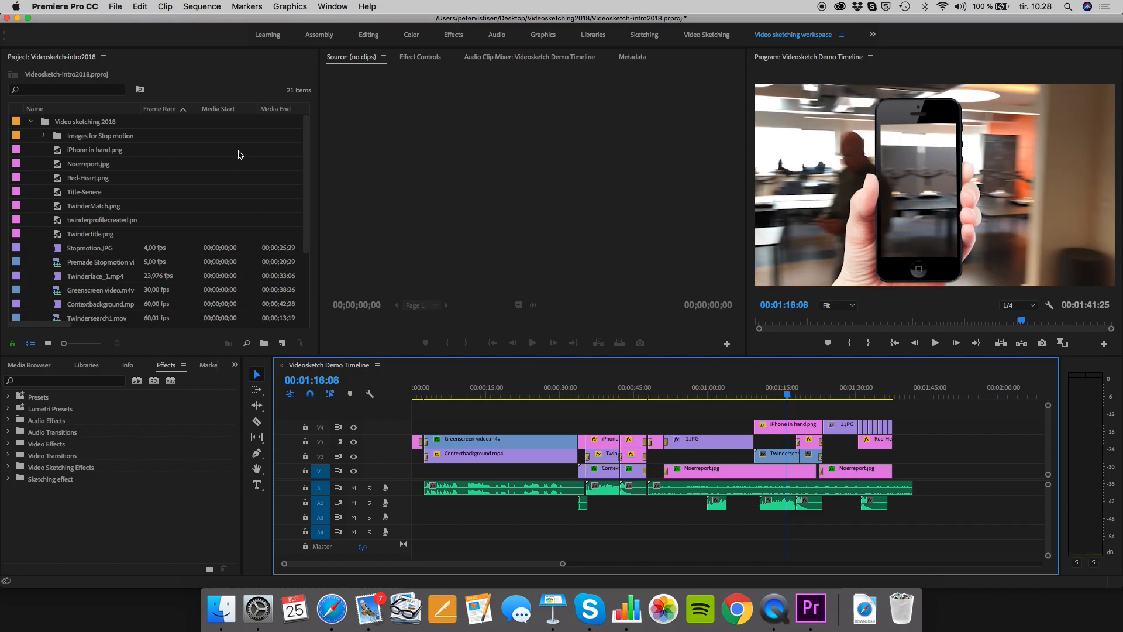
Switch to Safari to look at the sample files download link, and return to Premiere Pro.
mouse_move(222, 604)
left_click(332, 610)
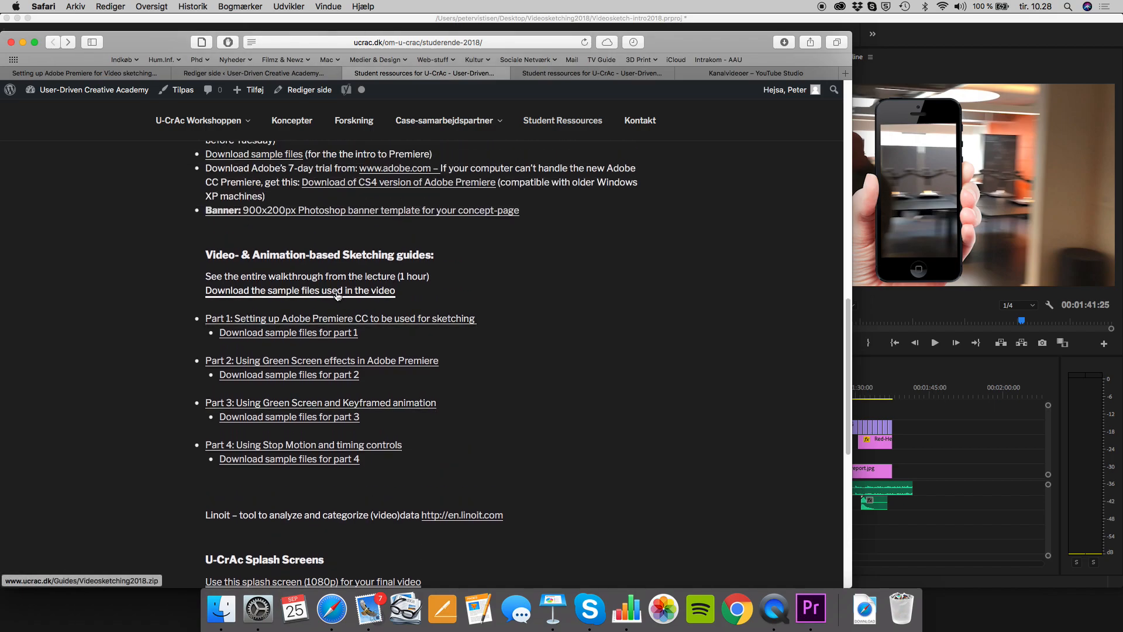
left_click(1074, 79)
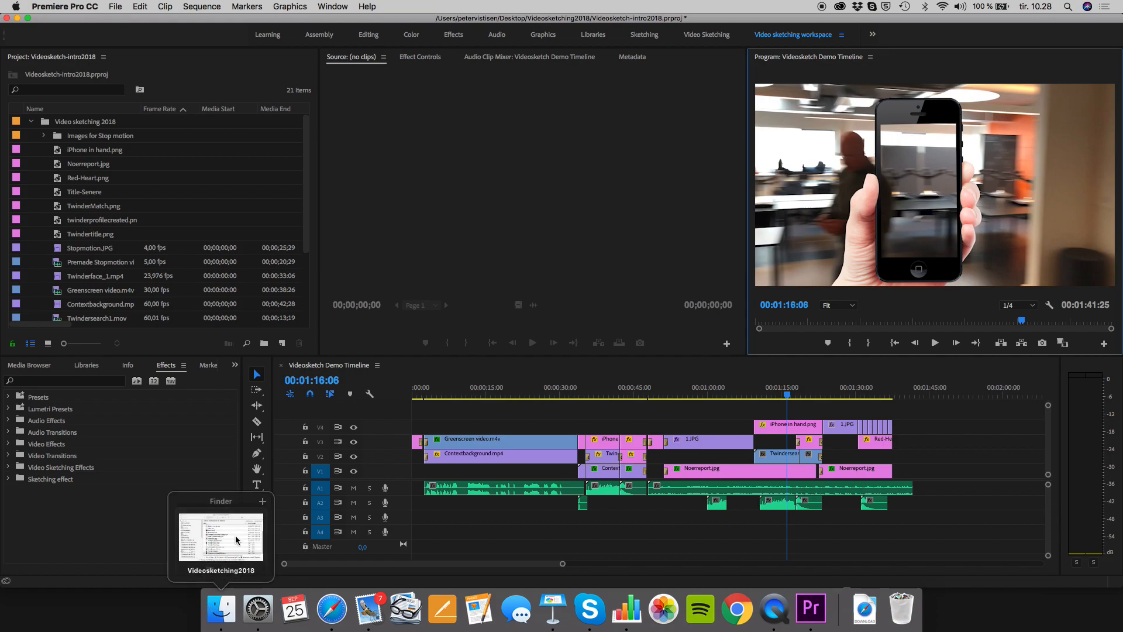
Open the Videosketching2018 folder in Finder, enlarge its window and show the files as icons.
left_click(221, 608)
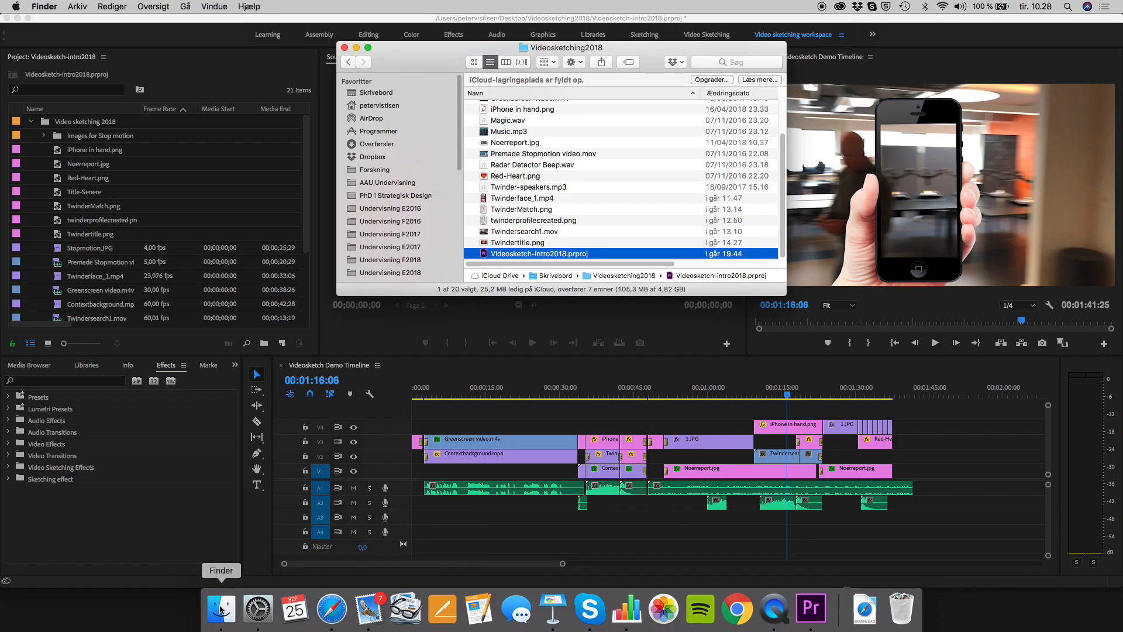
left_click_drag(337, 295, 76, 548)
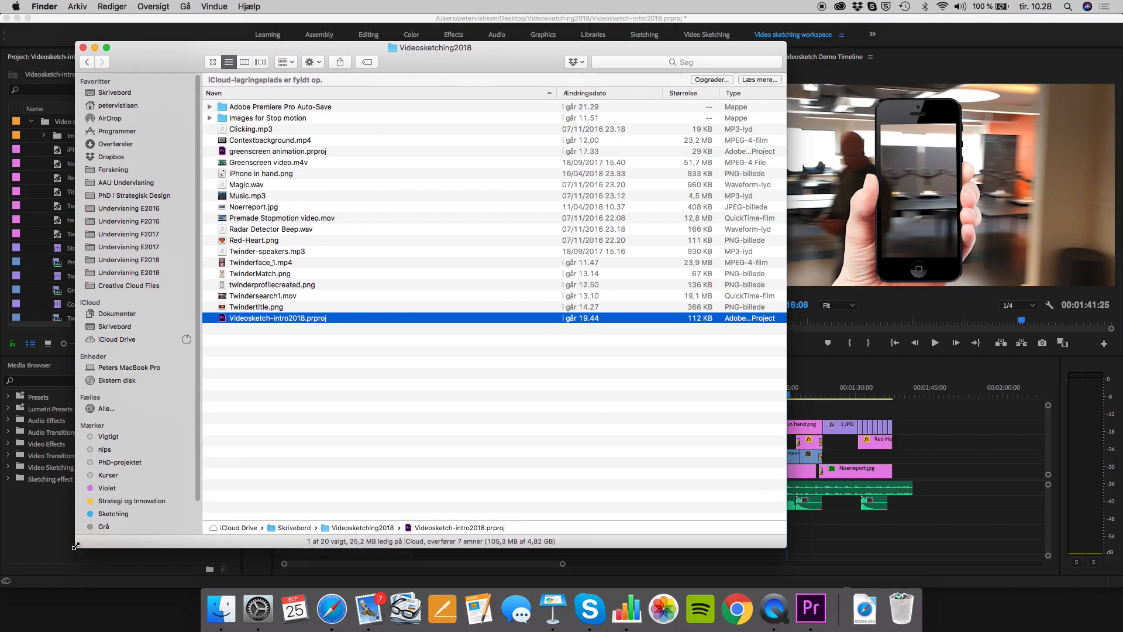
left_click(213, 62)
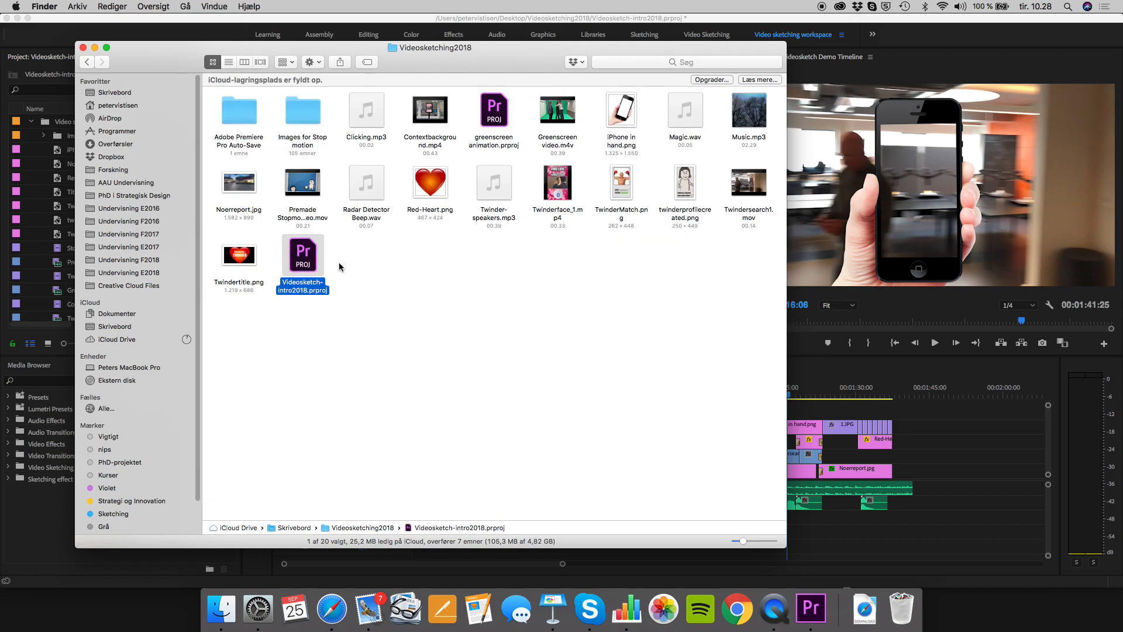
left_click(331, 264)
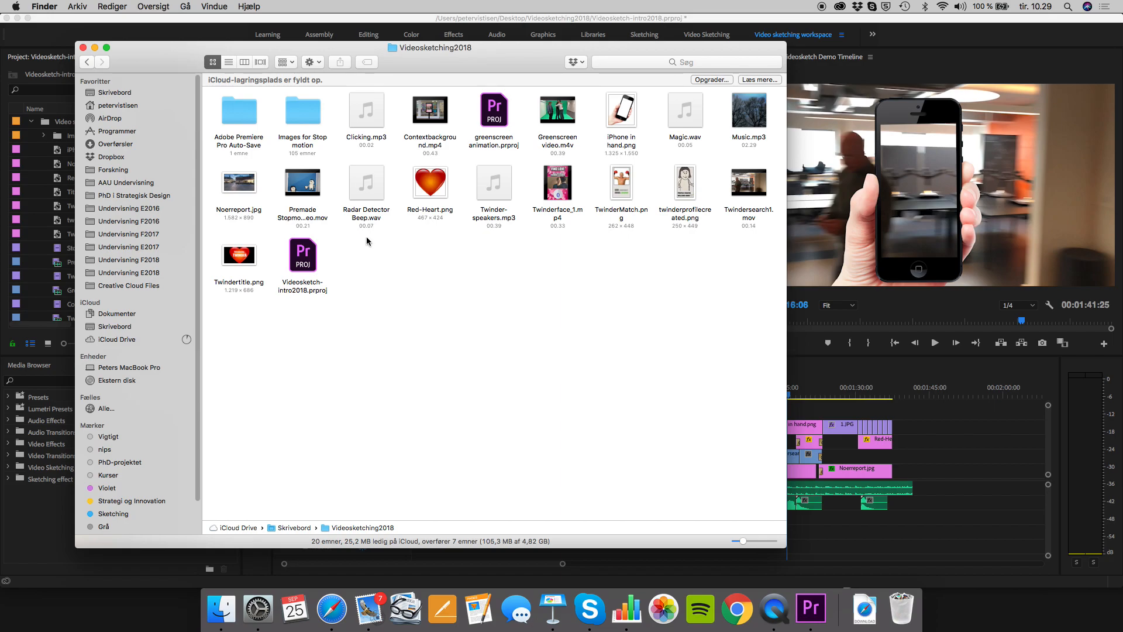
Select the Videosketch-intro2018.prproj file in the folder and switch back to Premiere Pro.
left_click(317, 289)
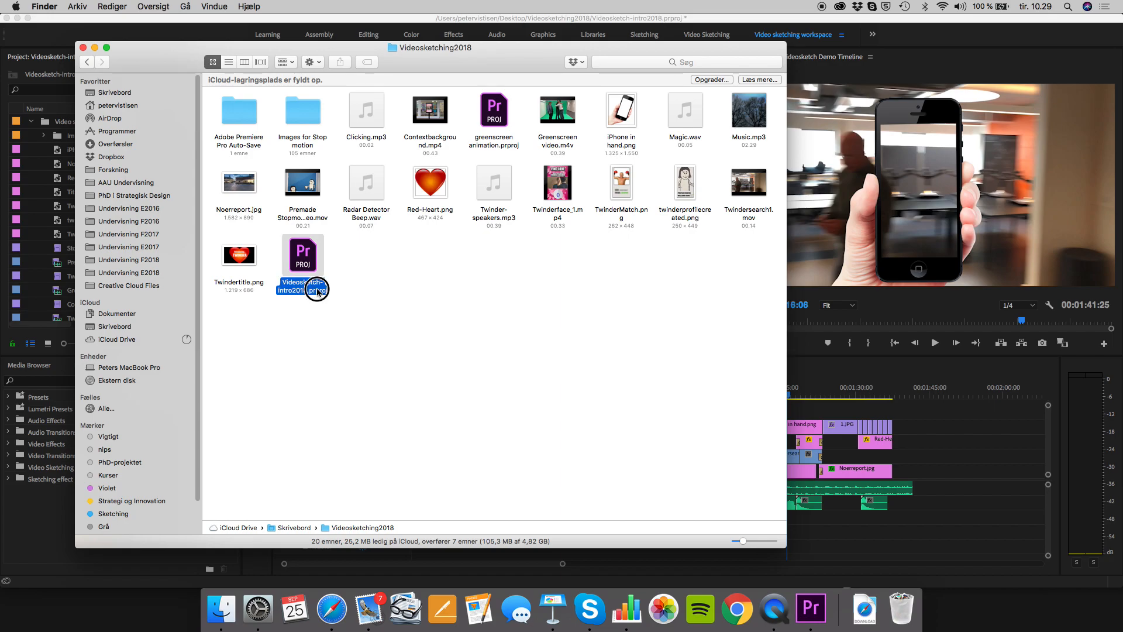
left_click(382, 286)
left_click(315, 285)
left_click(353, 274)
left_click(310, 286)
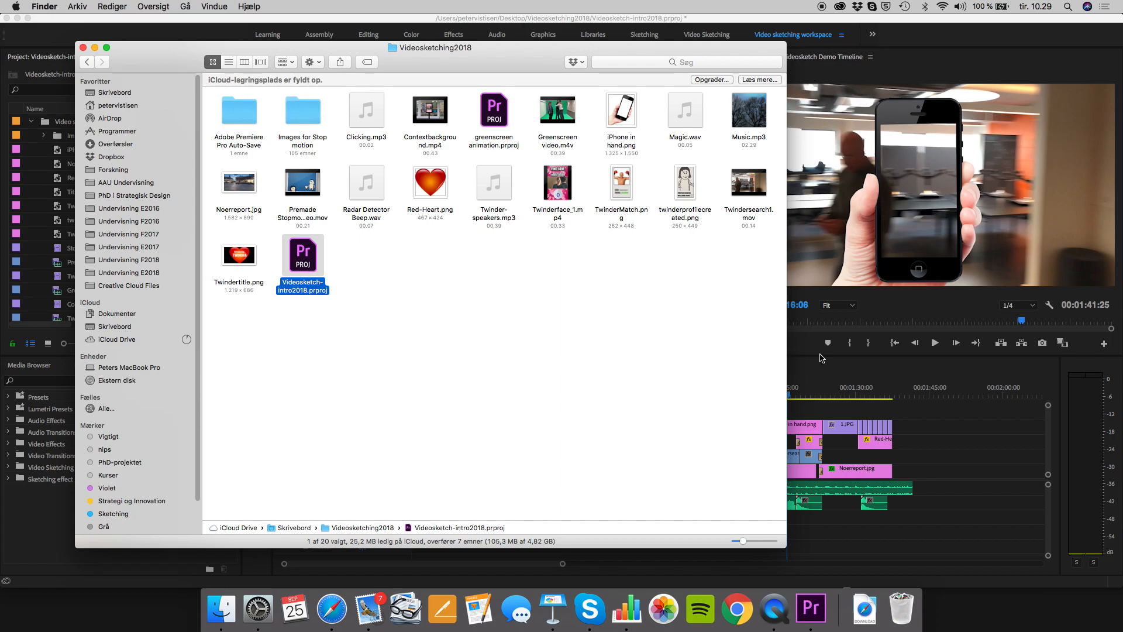
left_click(858, 386)
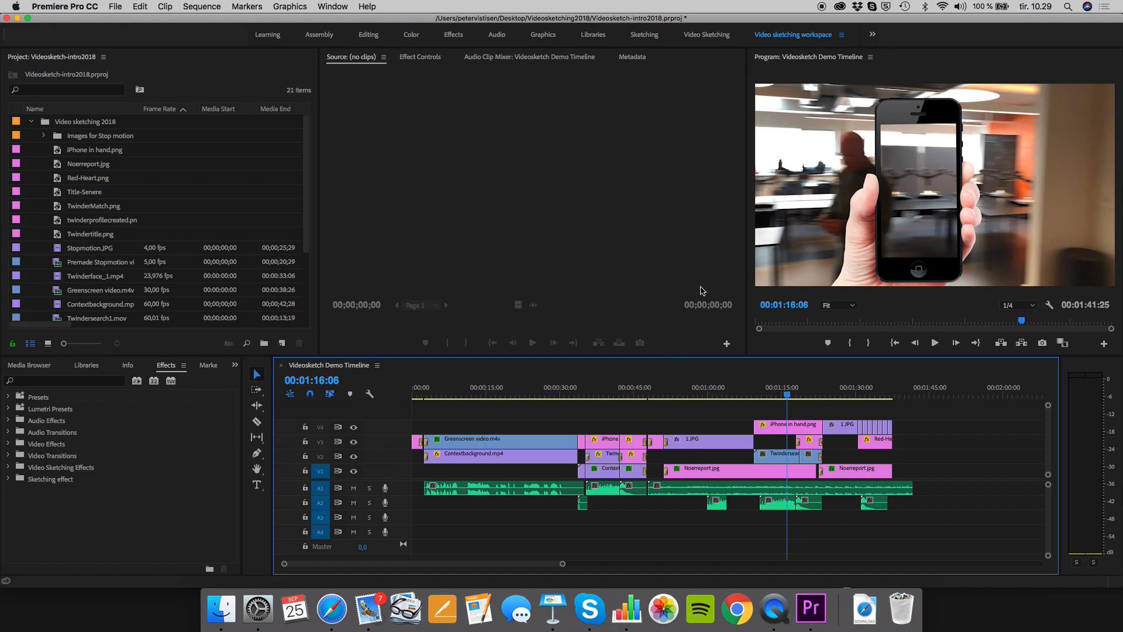
Close all open projects without saving the changes.
left_click(114, 6)
left_click(114, 6)
left_click(114, 6)
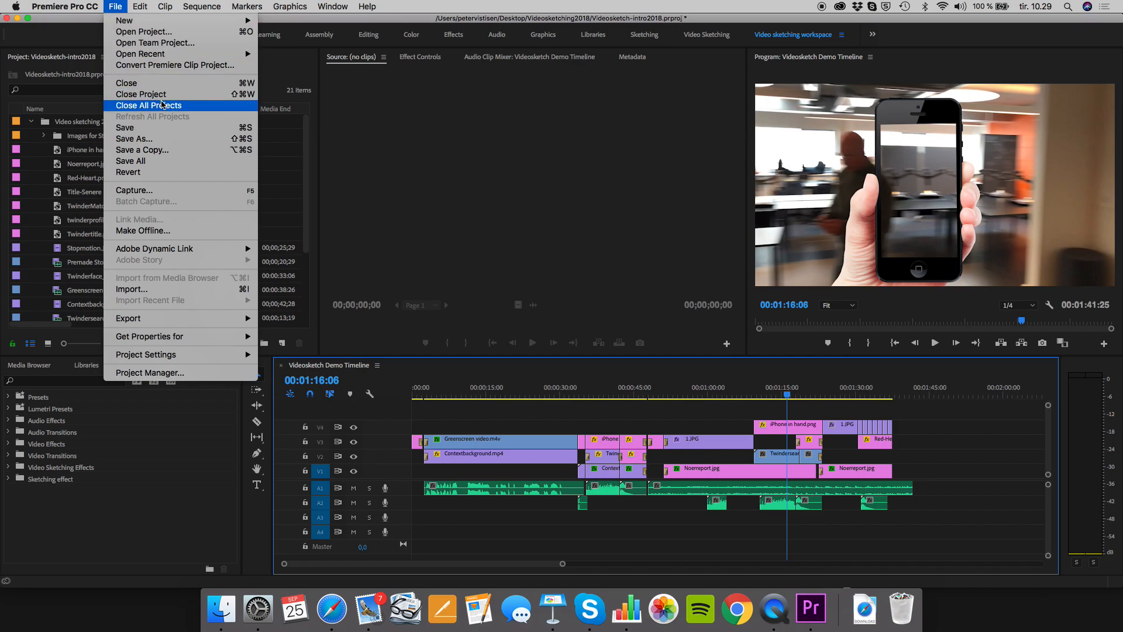
left_click(162, 105)
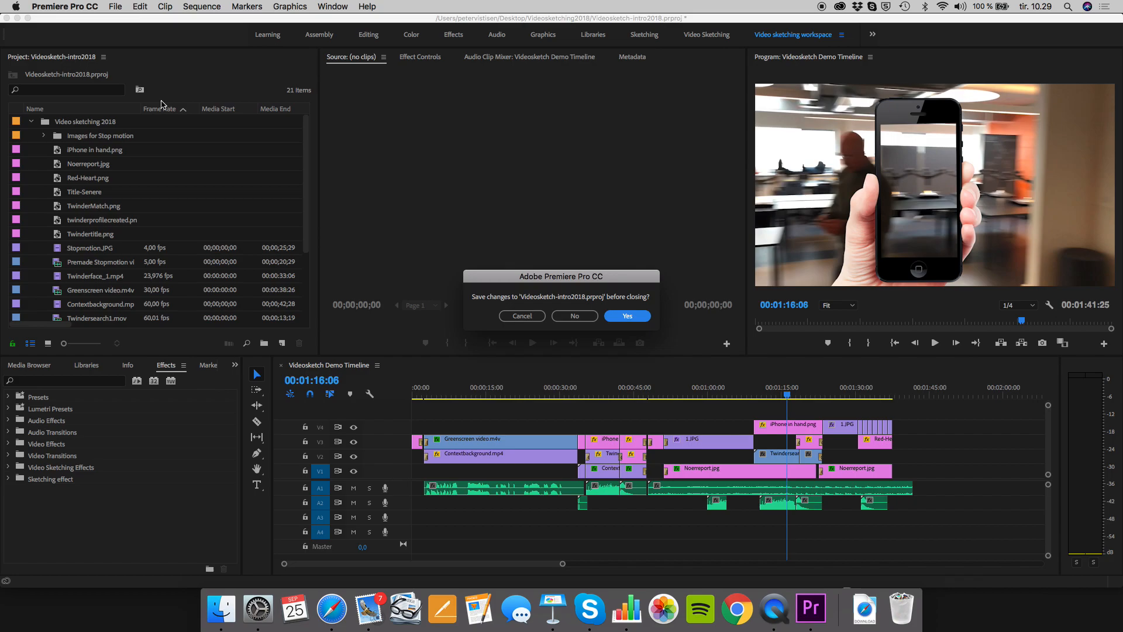
left_click(572, 316)
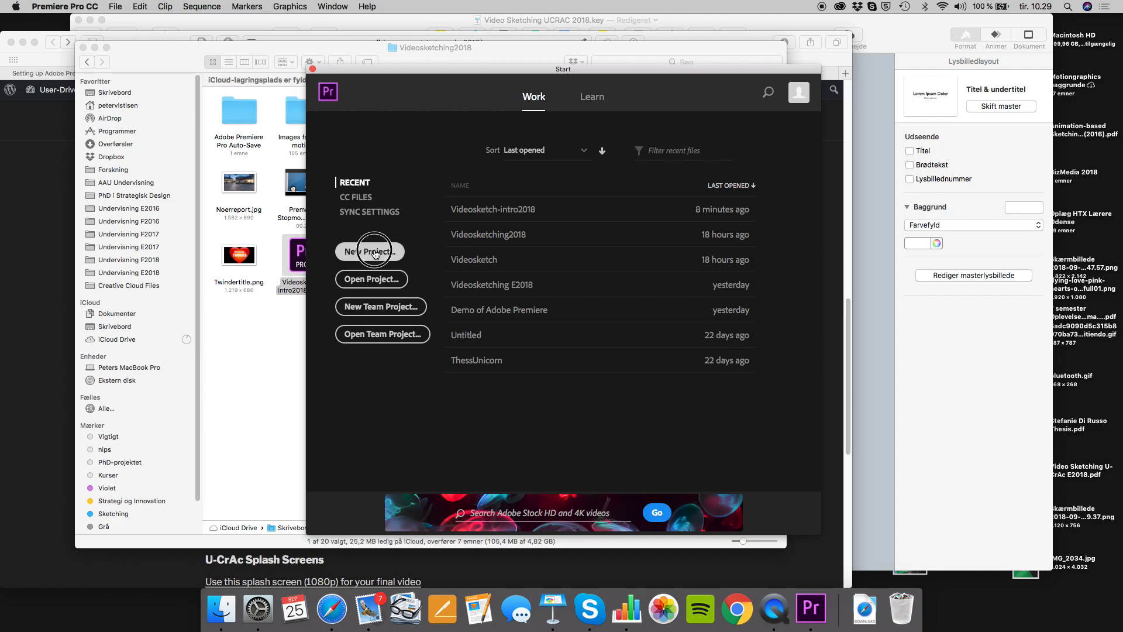
Create a new project named "Video sketching demo" with the default settings.
left_click(375, 254)
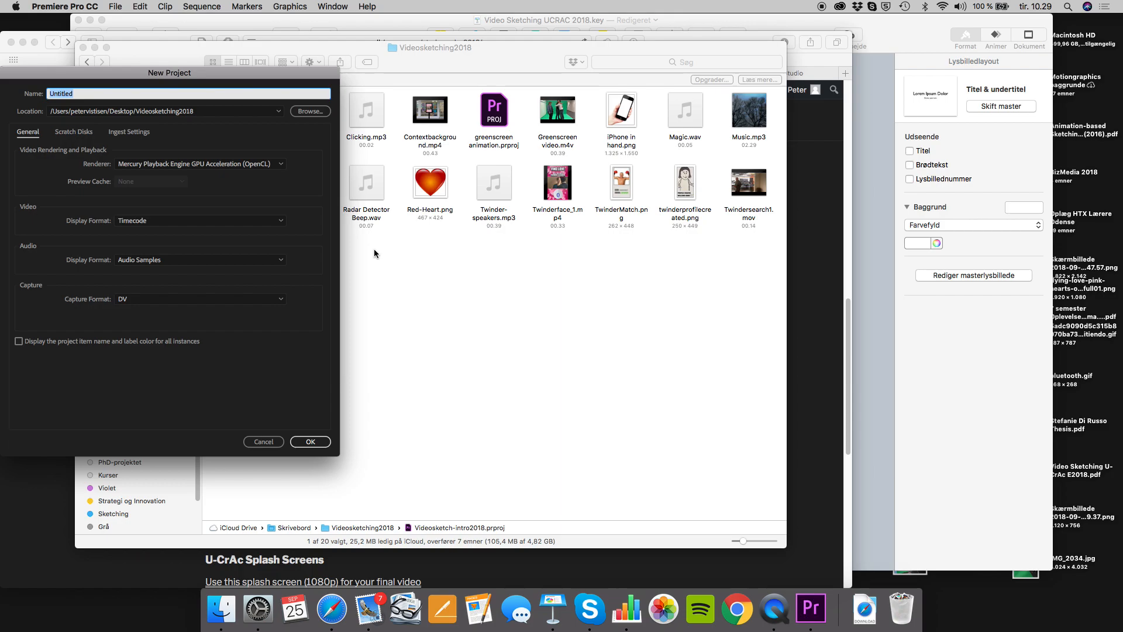
type("Video sketching demo")
left_click(316, 442)
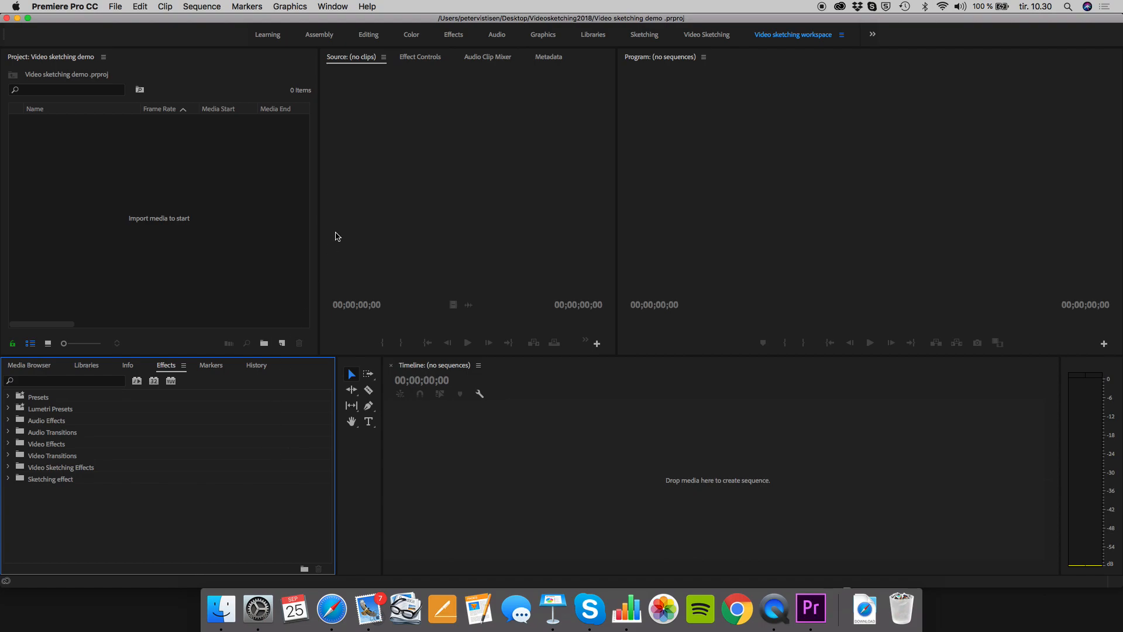
Look over the video sketching guides on the course page in Safari, and return to Premiere Pro.
mouse_move(327, 606)
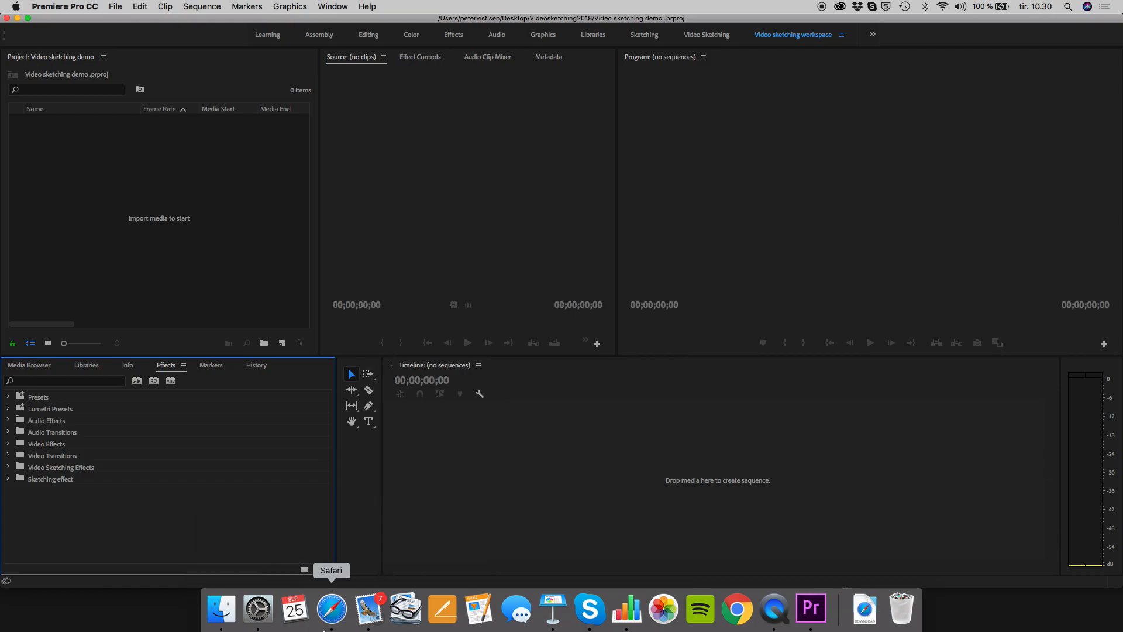
left_click(328, 607)
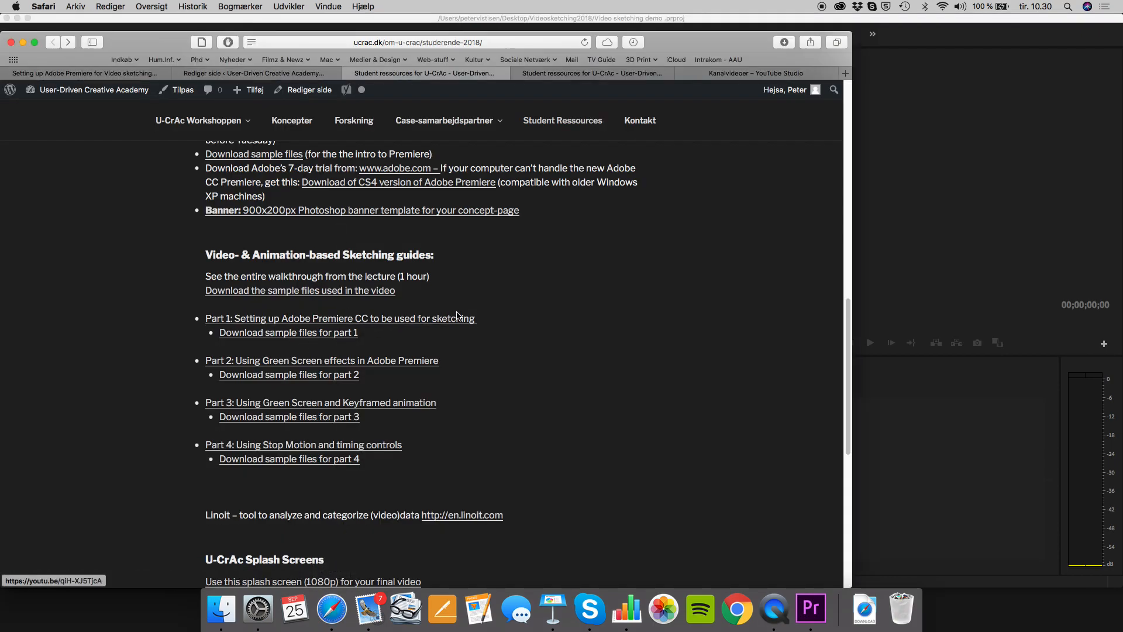
left_click(869, 179)
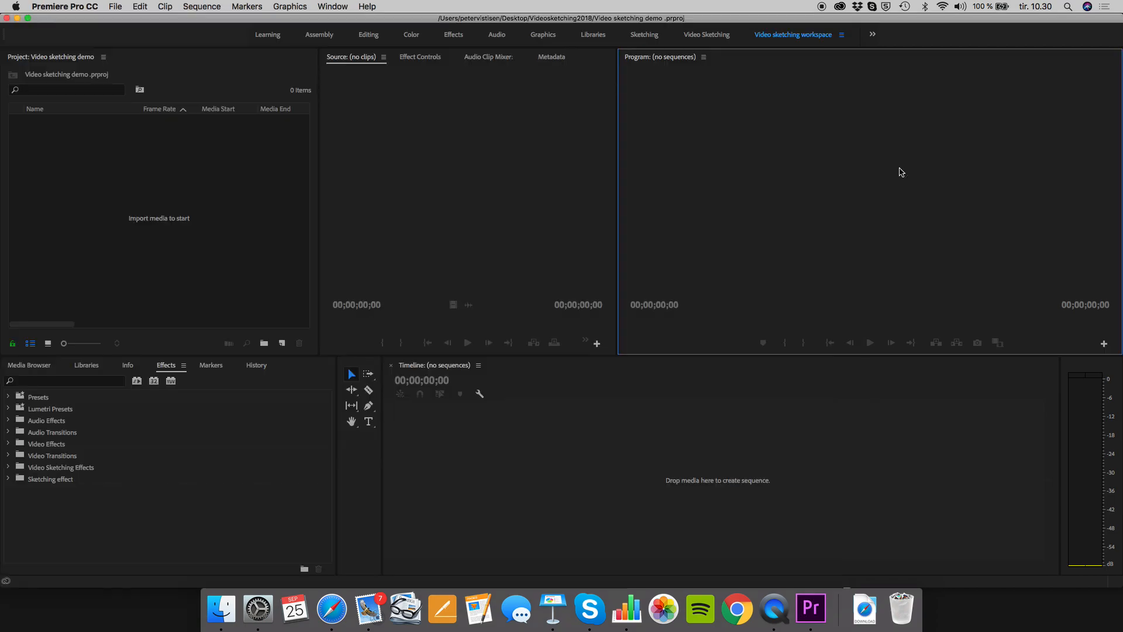
Review the available panels and dock the Timeline panel beside the Project panel.
left_click(344, 7)
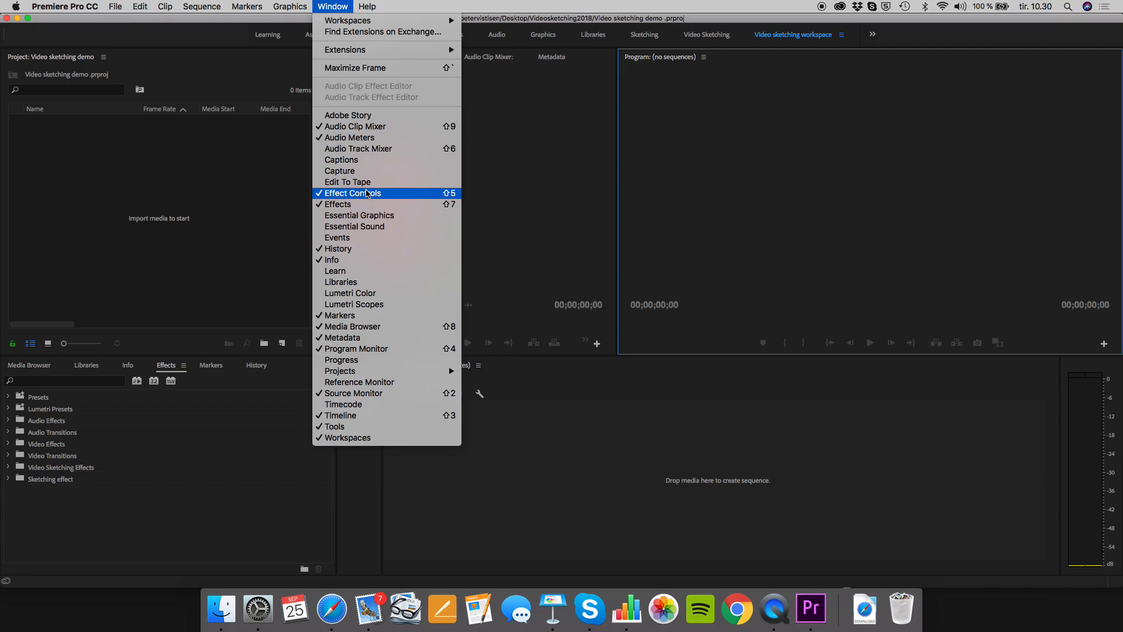
left_click(363, 349)
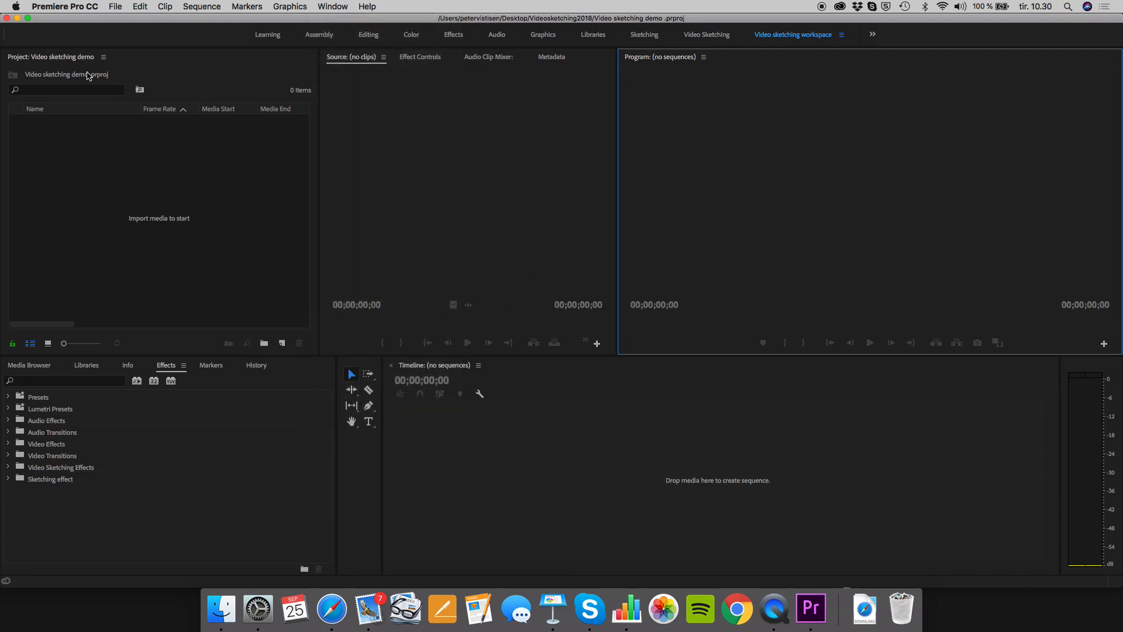
left_click(445, 367)
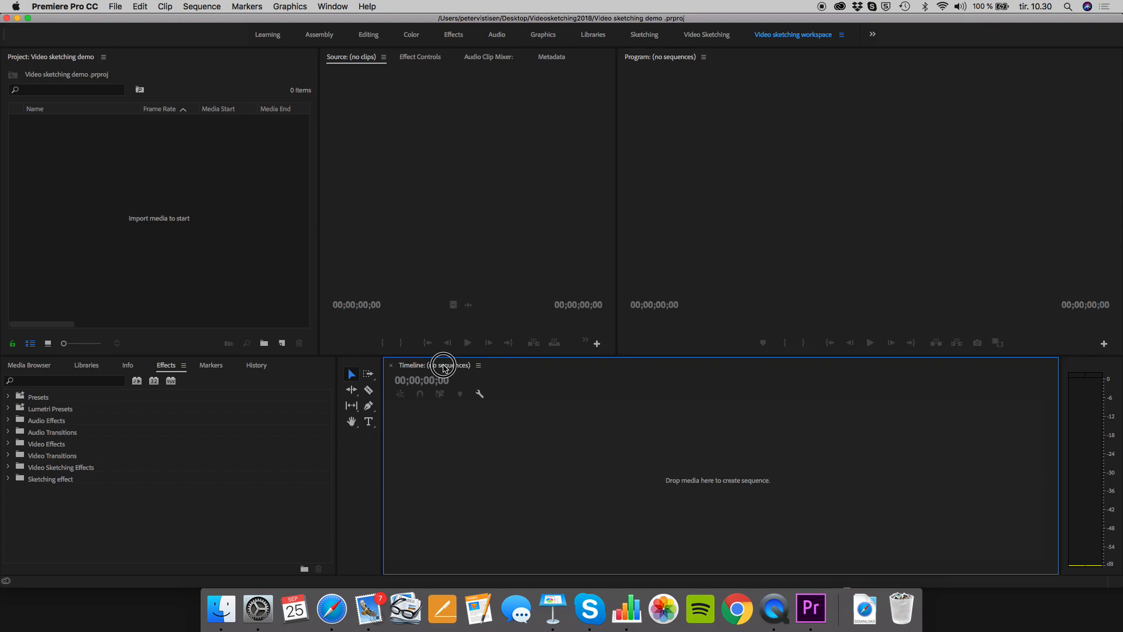
left_click_drag(445, 366, 260, 67)
left_click_drag(28, 189, 24, 187)
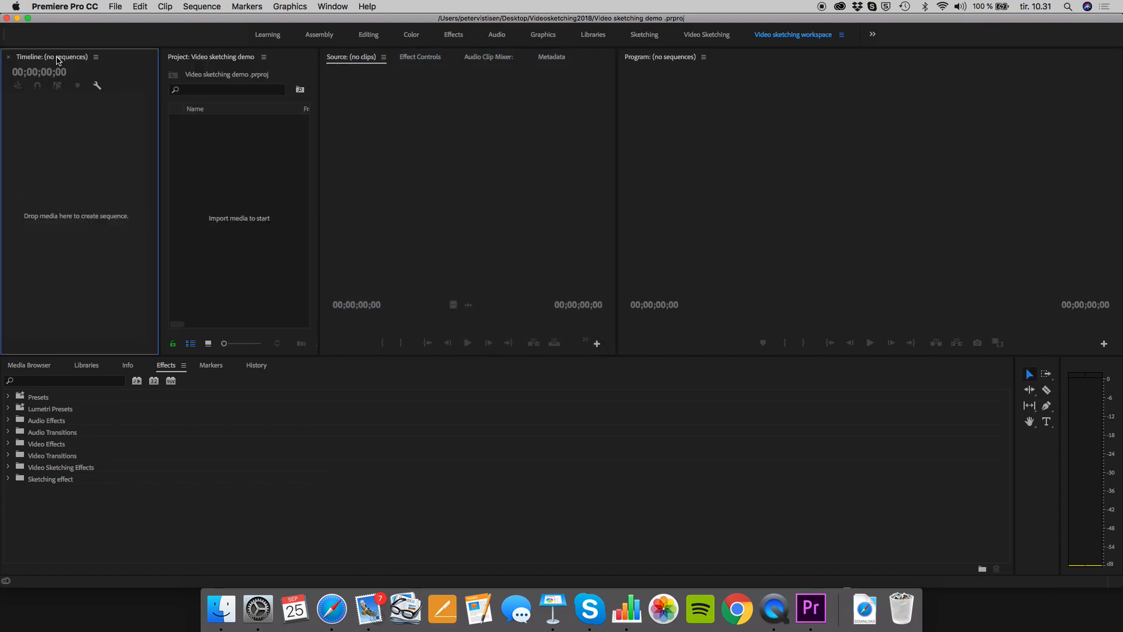
Dock the Timeline panel between the Effects and Tools panels, and widen it by narrowing the Effects panel.
left_click_drag(60, 59, 603, 374)
left_click_drag(293, 367, 1006, 439)
left_click_drag(510, 414, 220, 381)
left_click(66, 367)
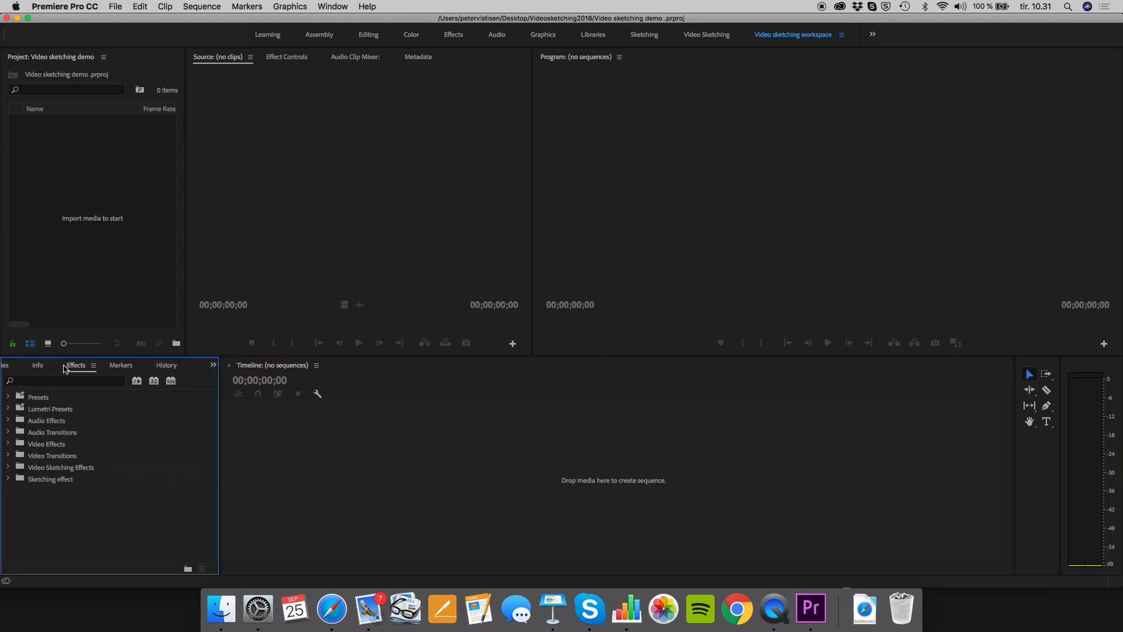
left_click(256, 417)
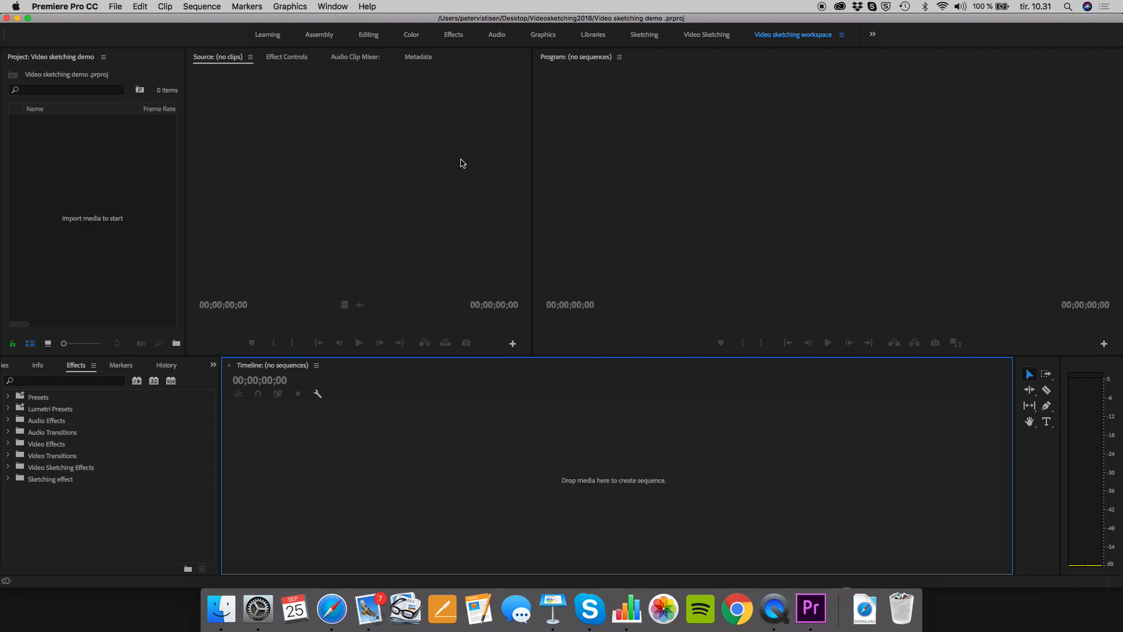
Look over the workspace options for resetting, saving changes to, and creating a new workspace.
left_click(325, 6)
left_click(325, 6)
left_click(325, 6)
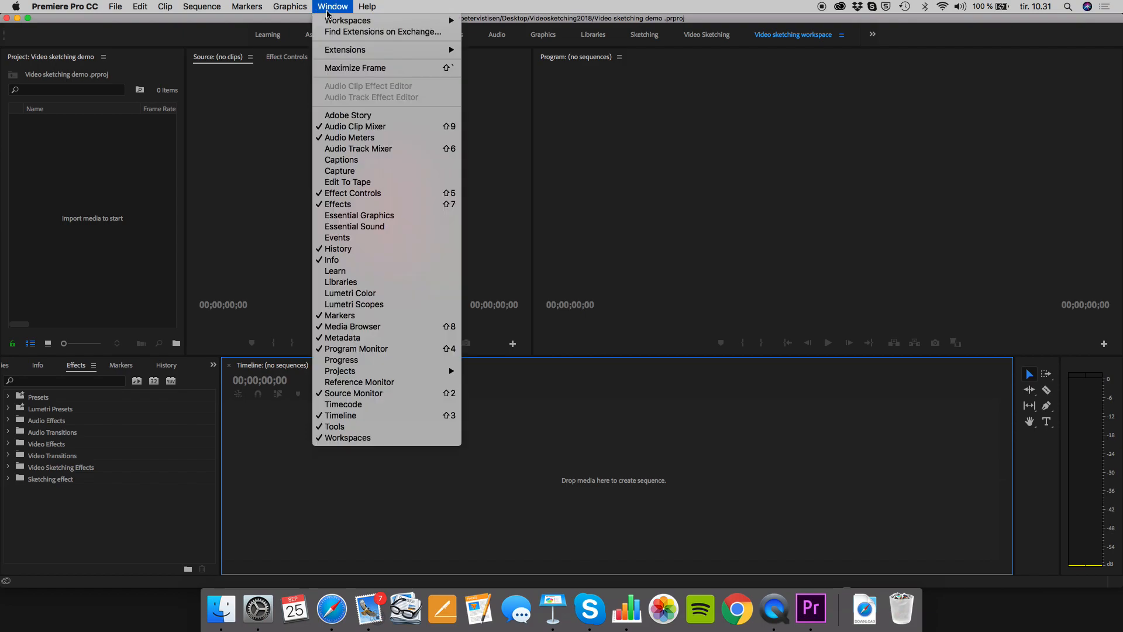
mouse_move(328, 24)
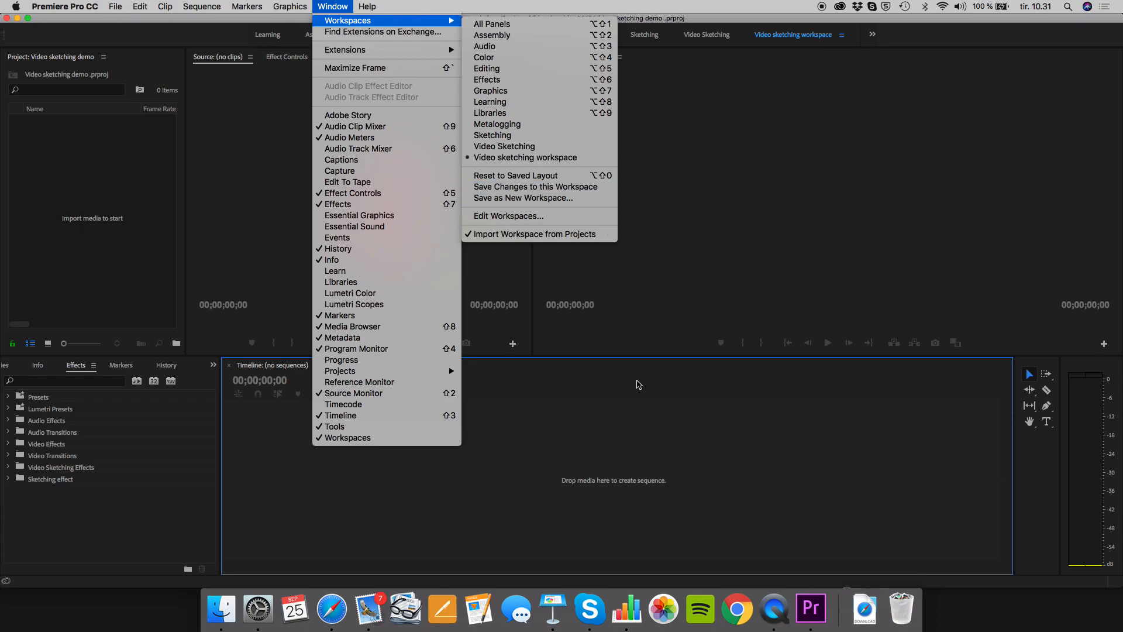
left_click(639, 384)
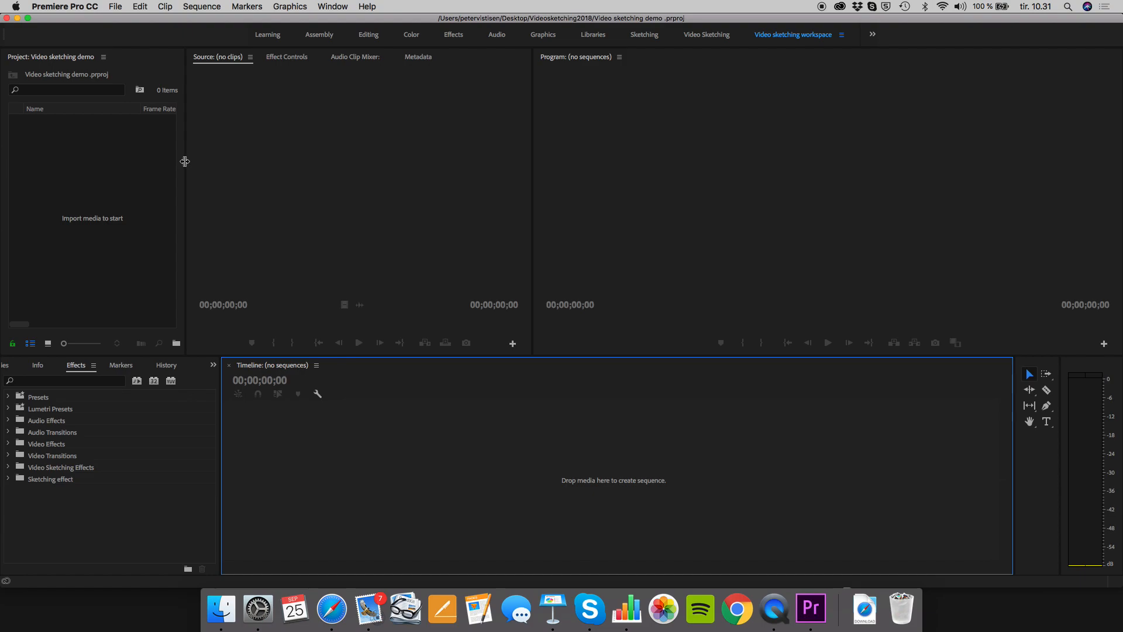
Widen the Project panel, and check its options for importing media and creating new items.
left_click_drag(184, 166, 270, 173)
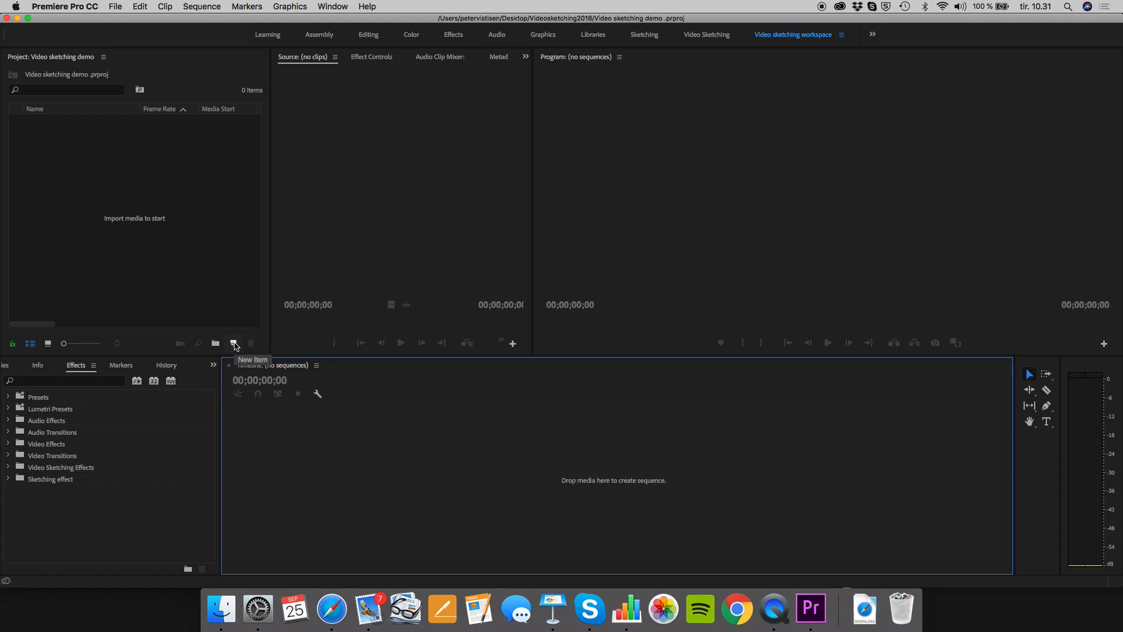
left_click(163, 184)
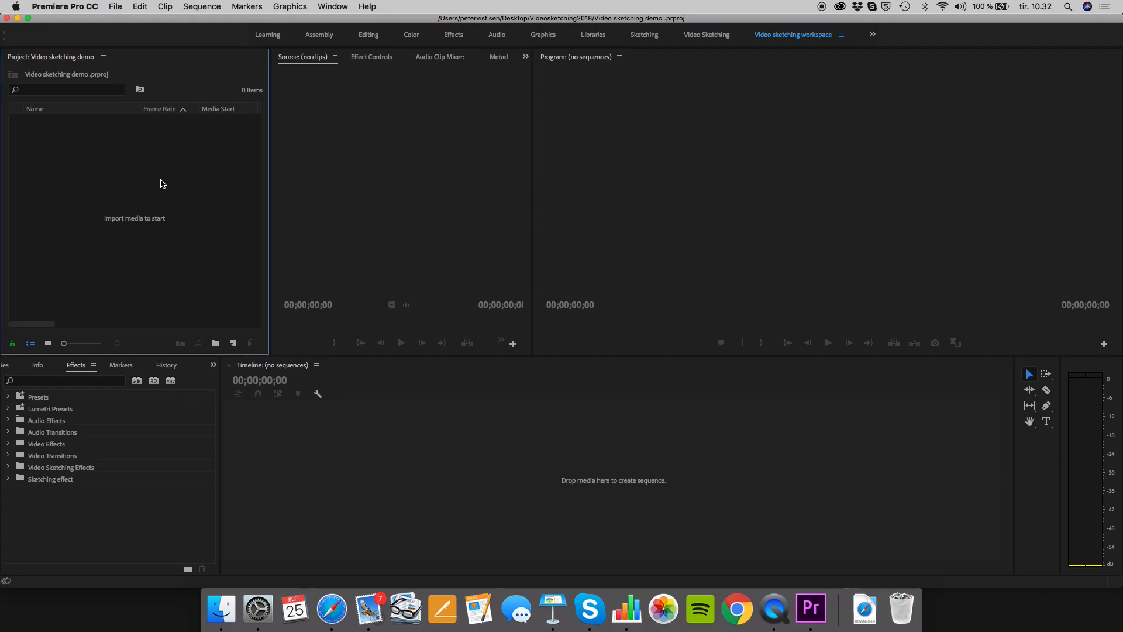
double_click(162, 184)
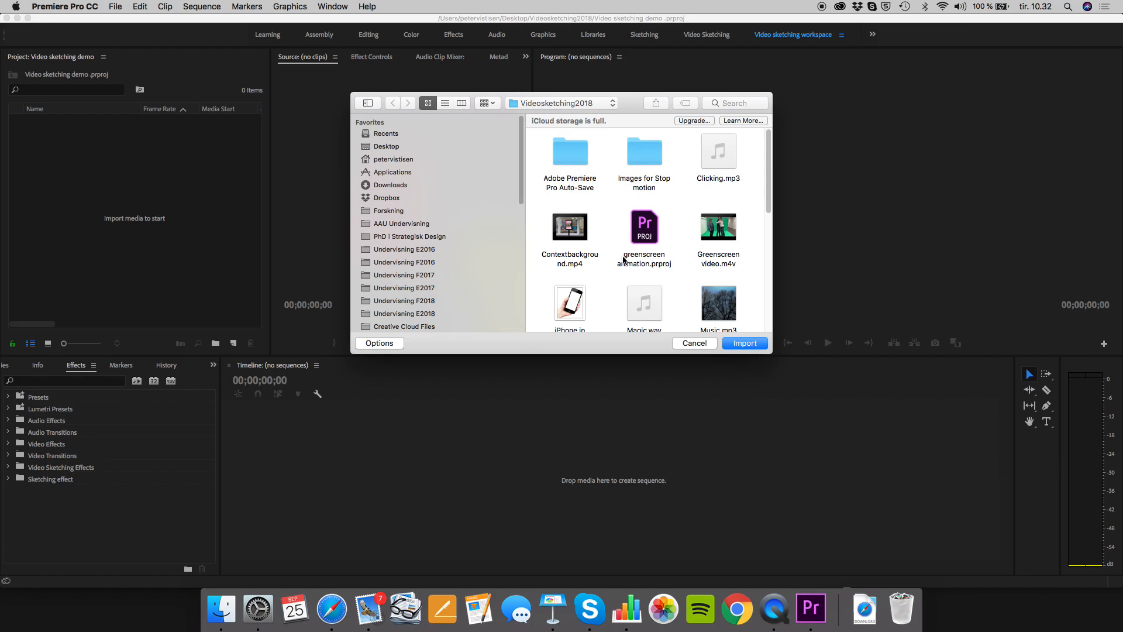
left_click(680, 344)
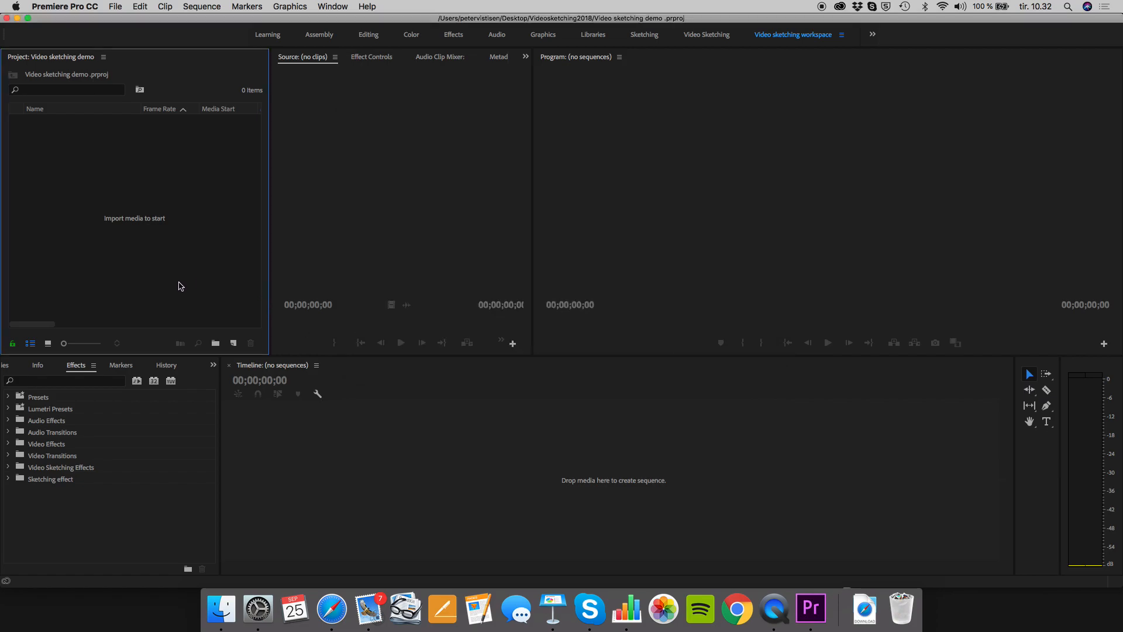
left_click(234, 343)
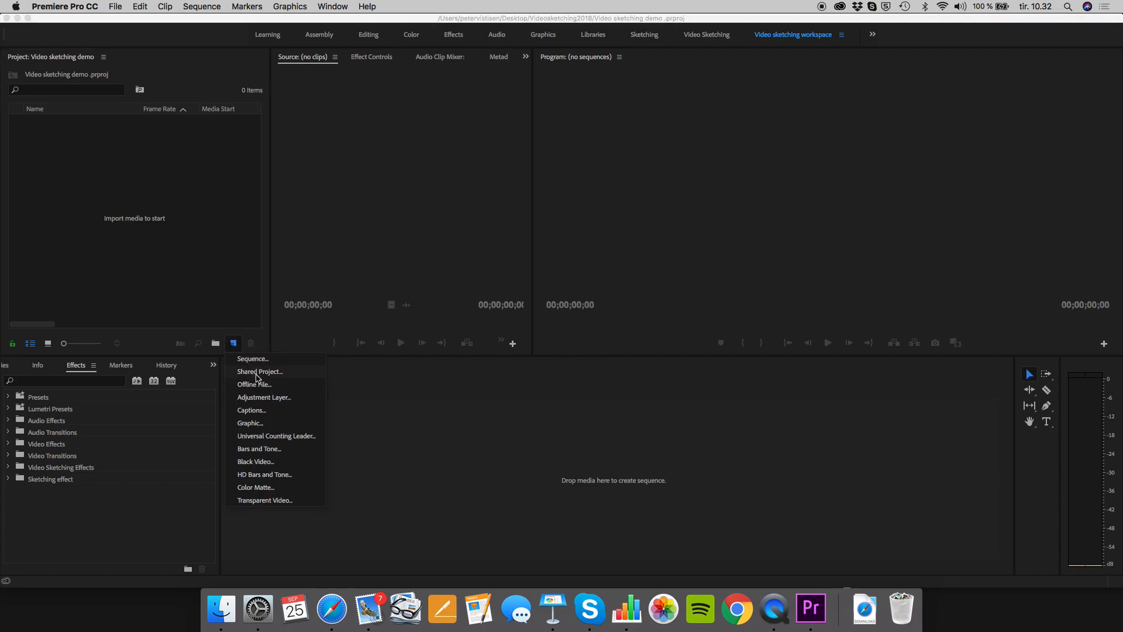
left_click(229, 285)
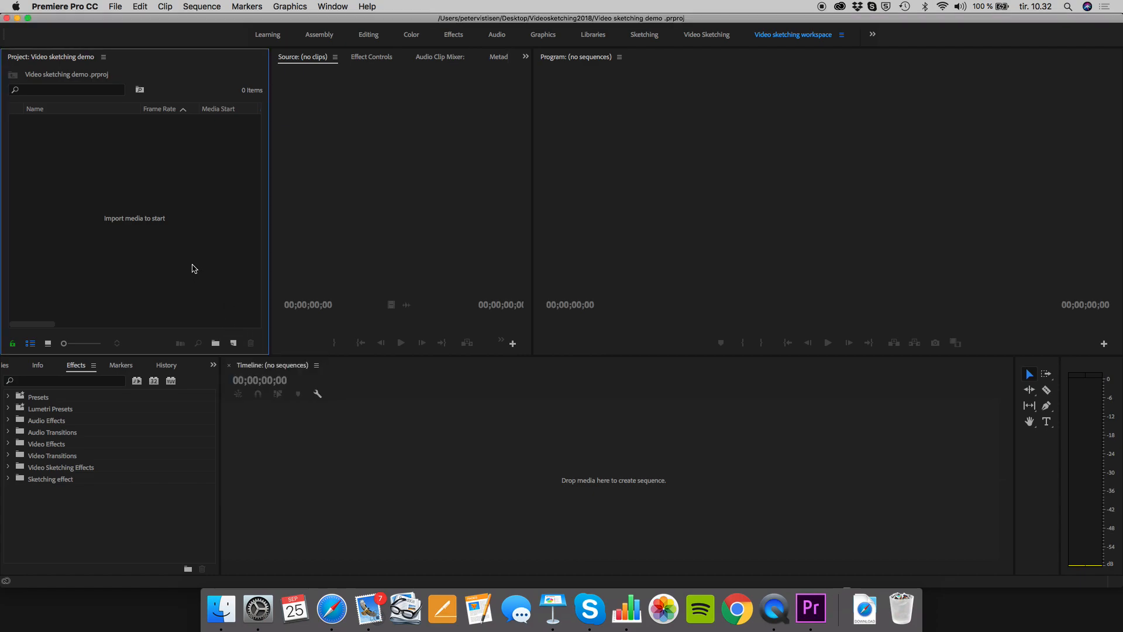
Browse the import dialog for the sample files inside the Videosketching2018 folder on the Desktop.
double_click(74, 282)
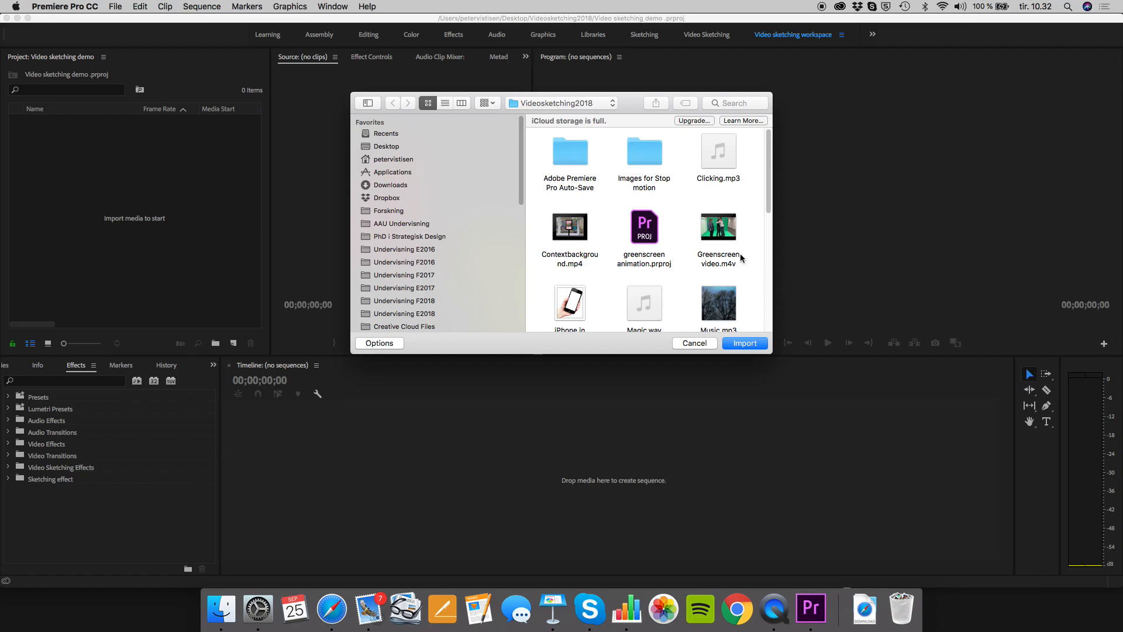
scroll(740, 257, "down", 2)
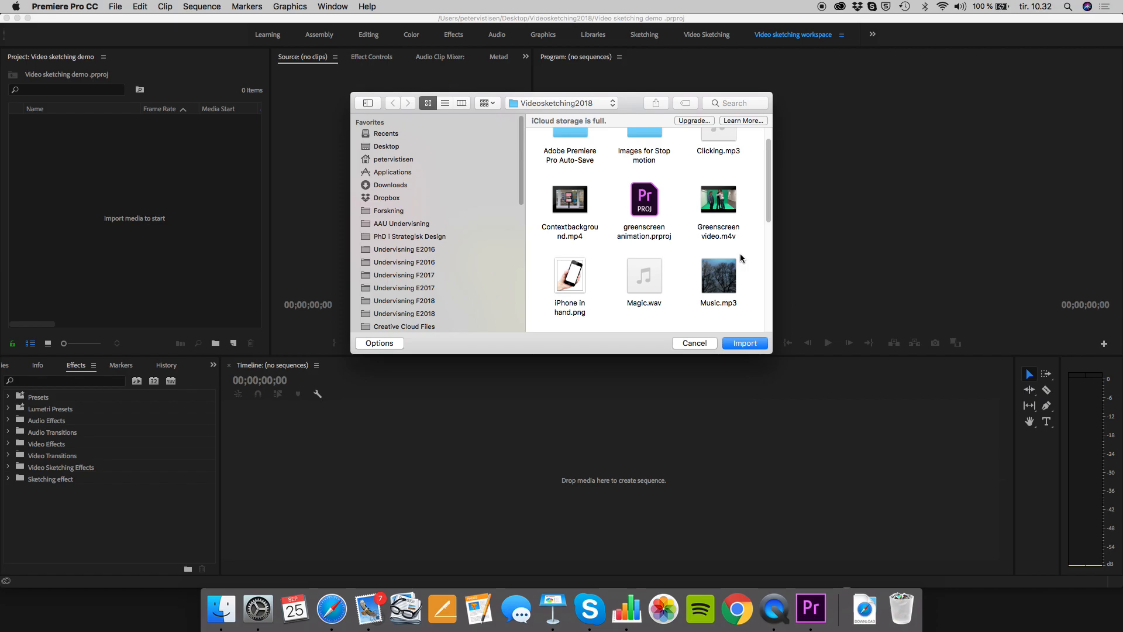
scroll(741, 258, "up", 2)
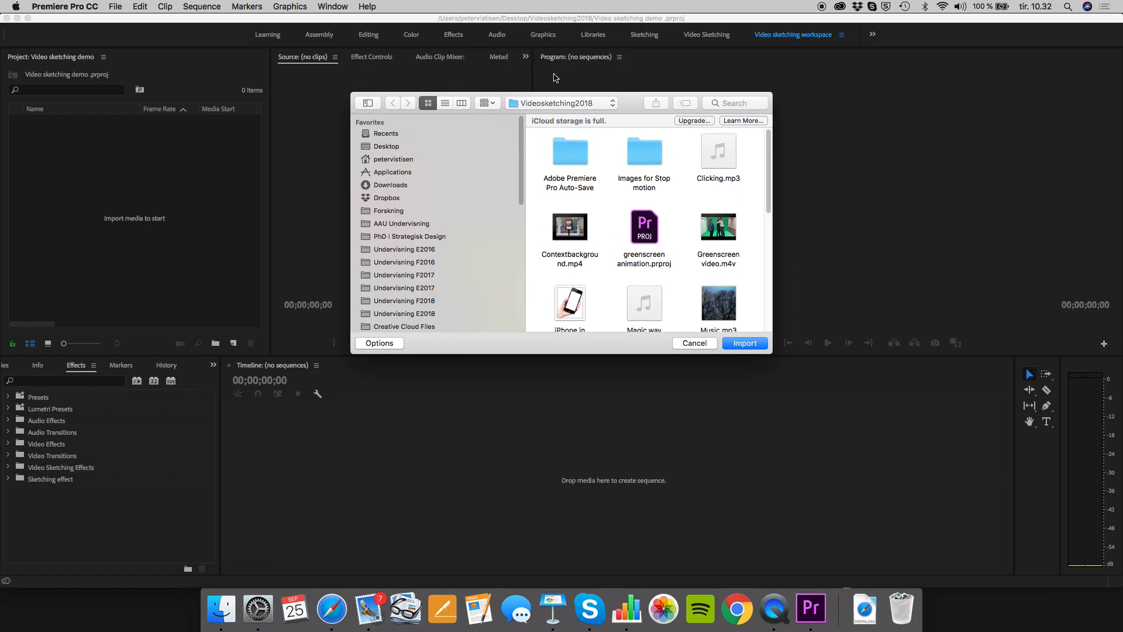
left_click(547, 104)
left_click(539, 115)
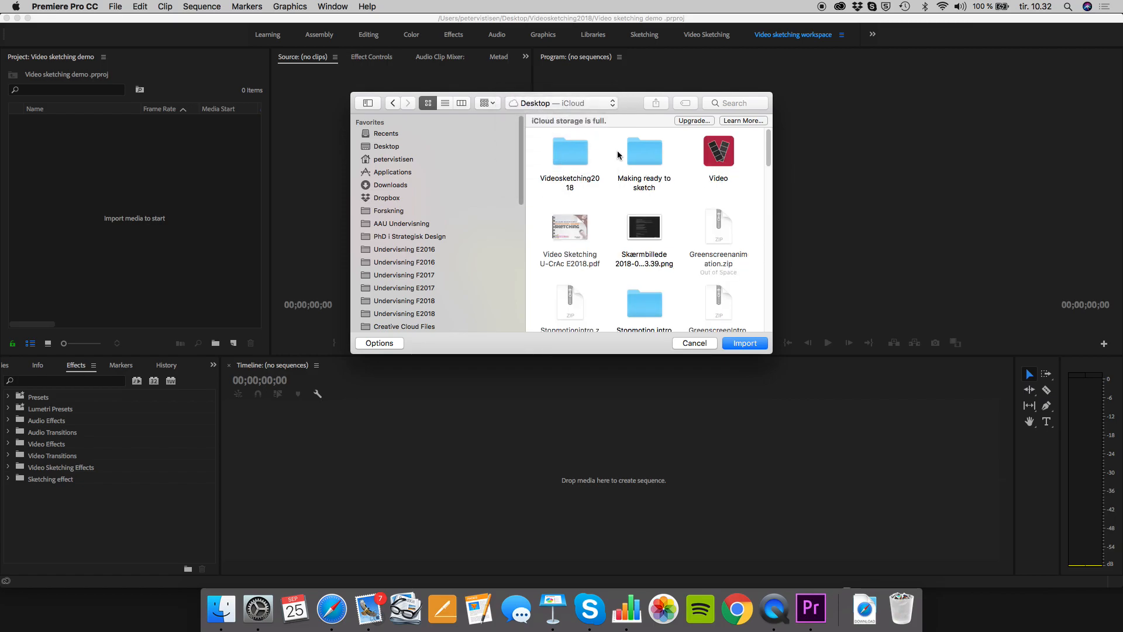
left_click(581, 183)
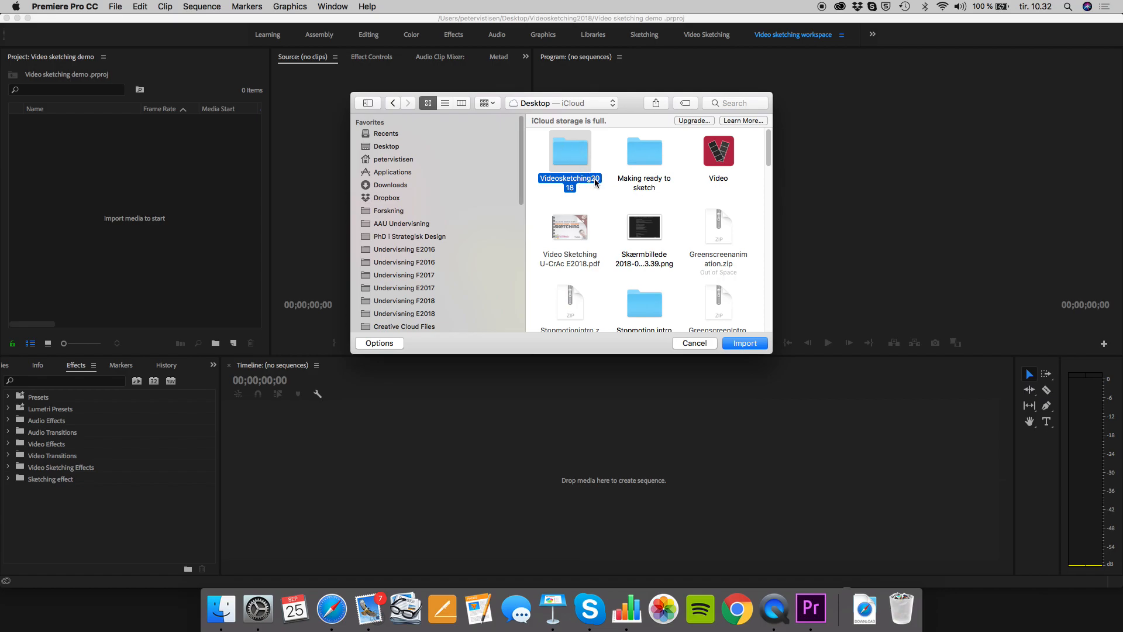
double_click(581, 146)
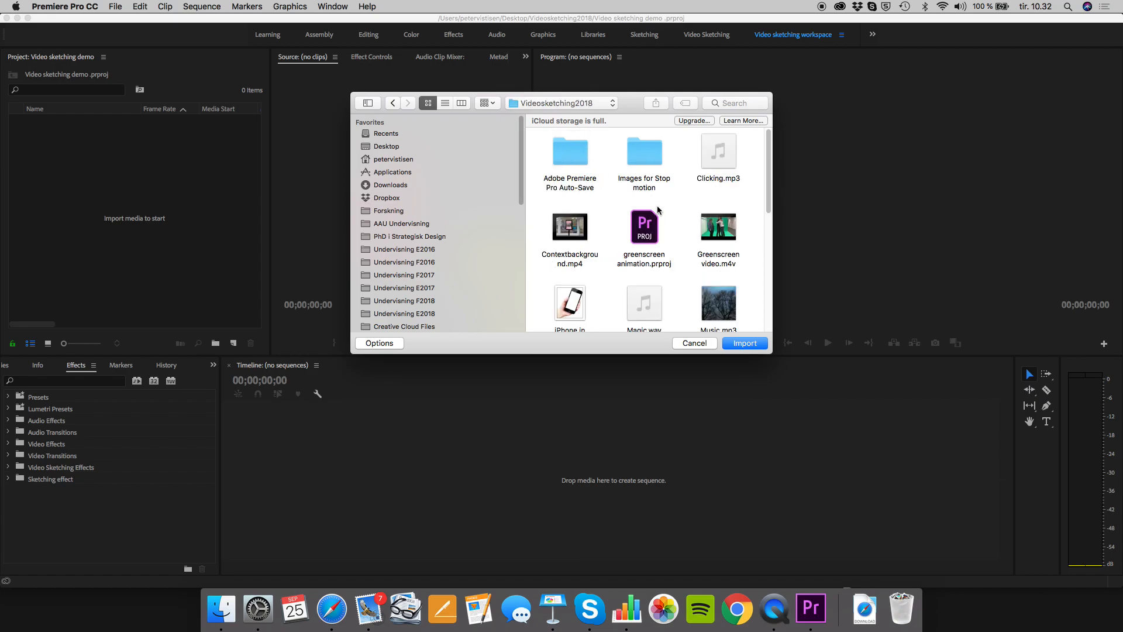
scroll(658, 205, "down", 5)
scroll(657, 205, "up", 4)
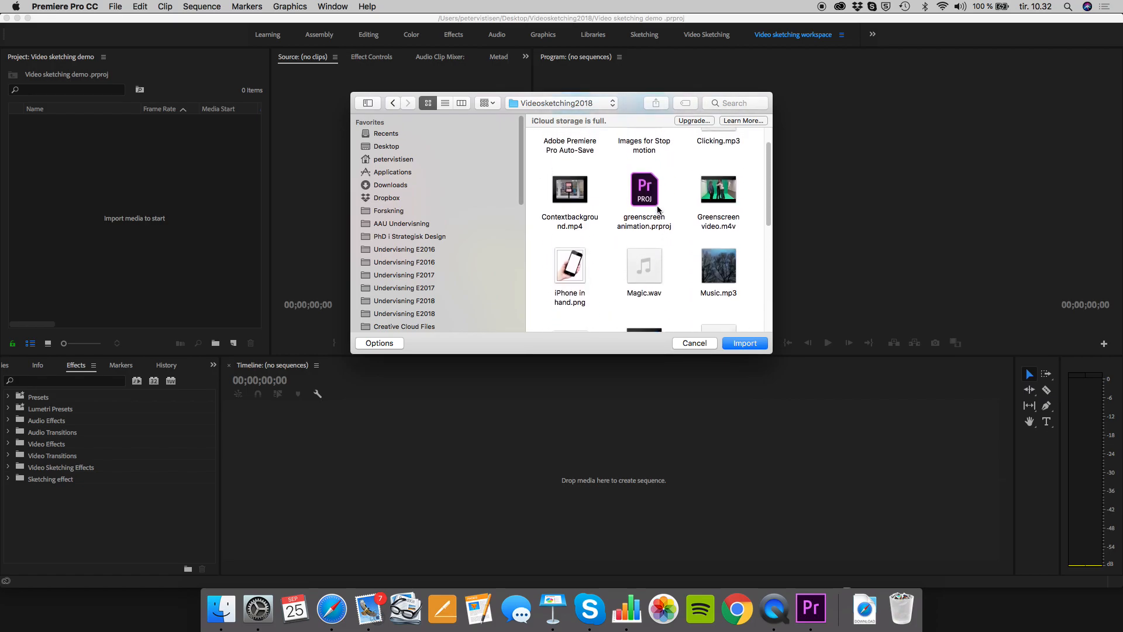
scroll(657, 209, "up", 1)
left_click(393, 103)
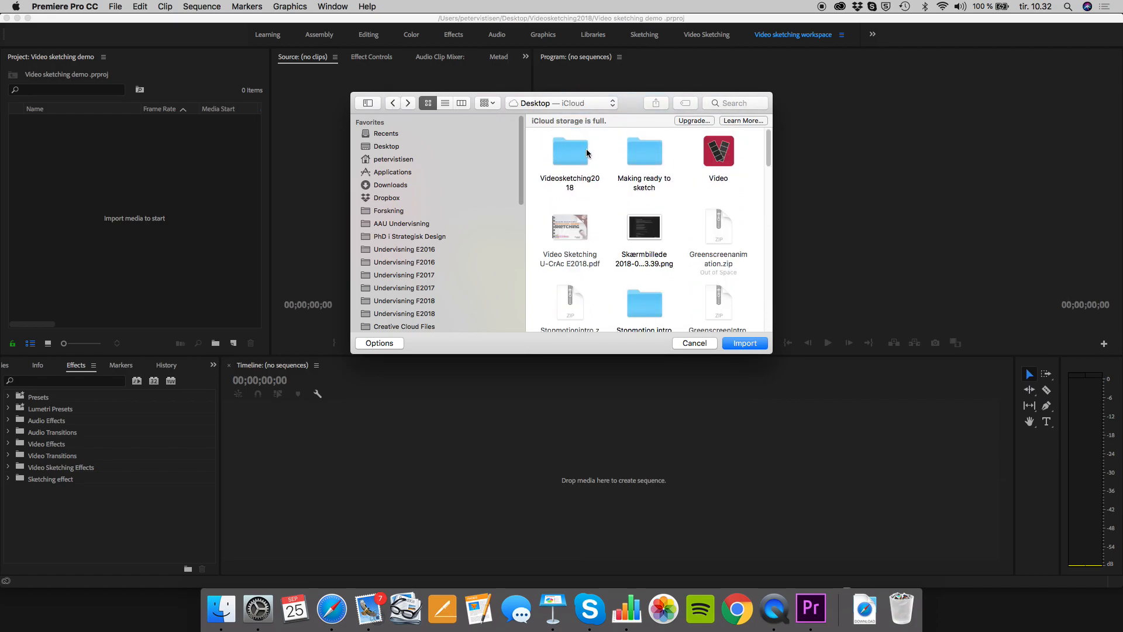
Try to import the whole Videosketching2018 folder, choosing Import Selected Sequences for the Videosketch-intro2018-1 project.
left_click(574, 155)
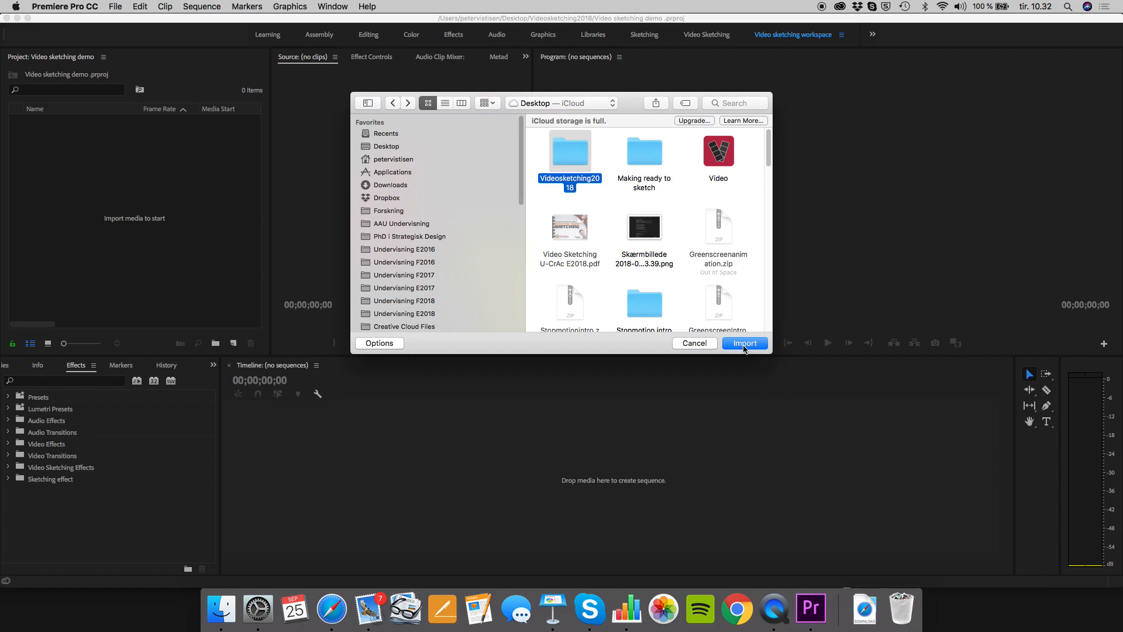
left_click(748, 345)
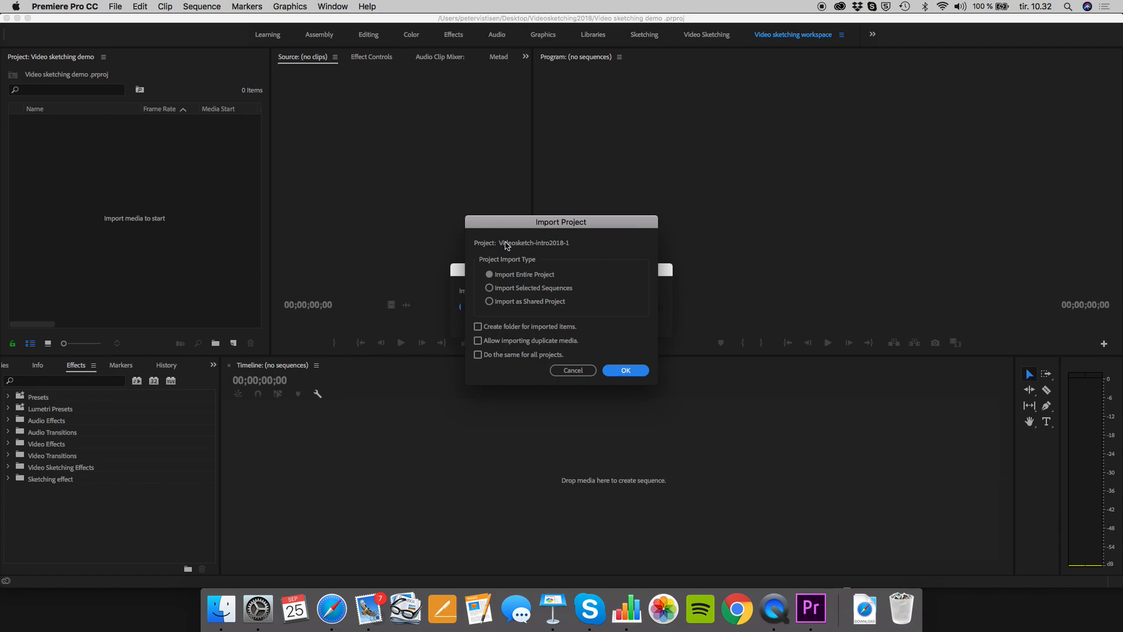
left_click(530, 275)
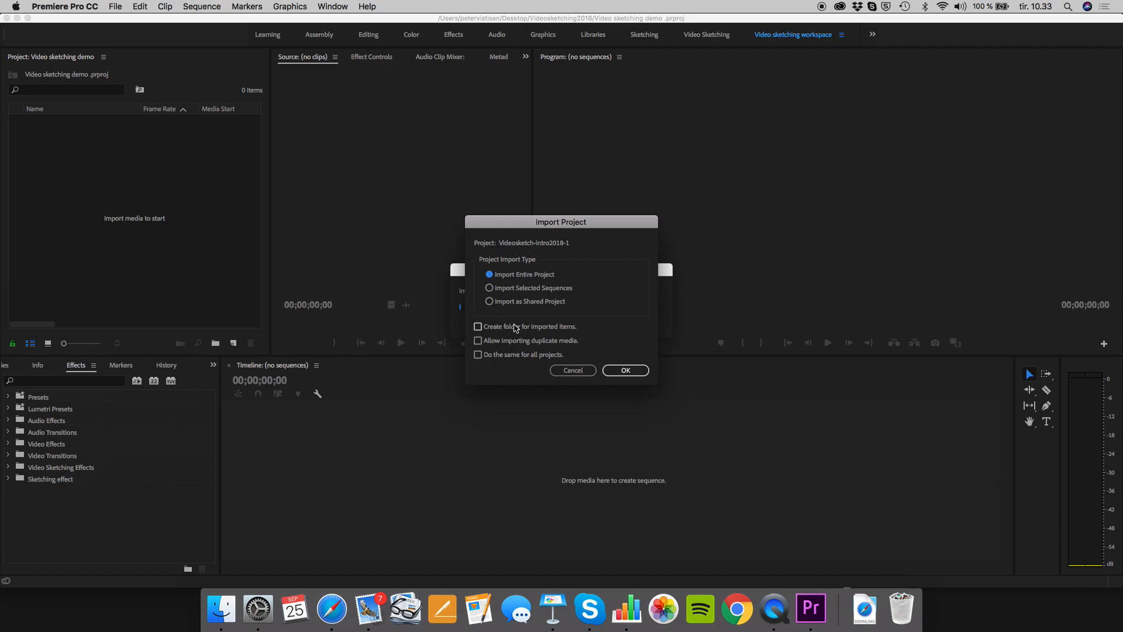
left_click(530, 355)
left_click(538, 358)
left_click(550, 289)
left_click(625, 372)
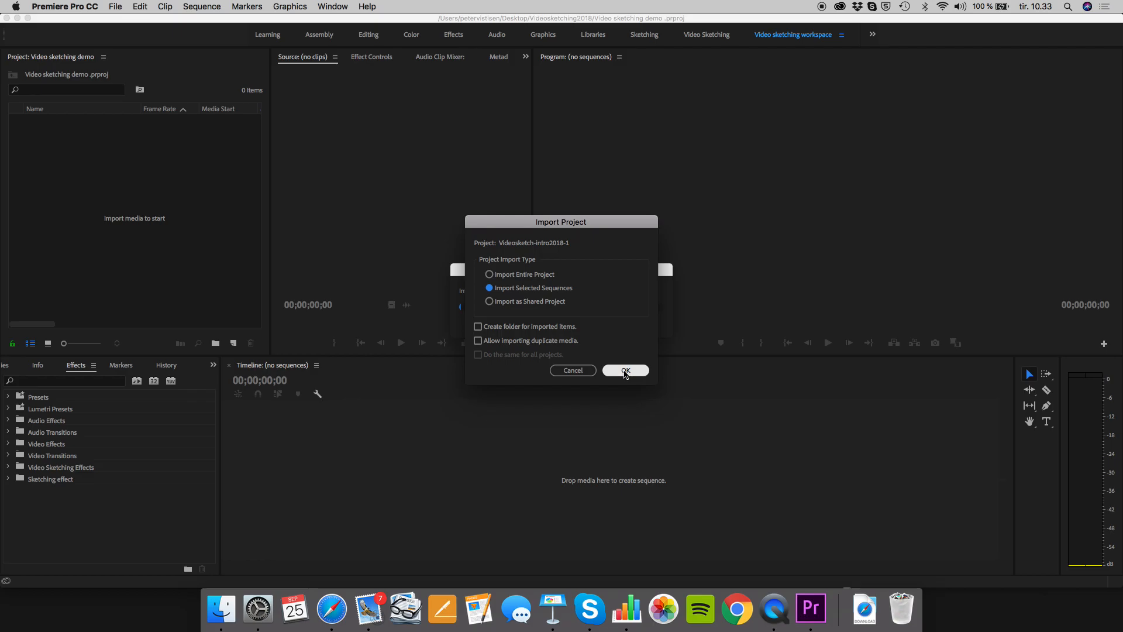
Check the sample file downloads on the course page in Safari, then return to Premiere Pro and cancel the pending project import.
left_click(332, 608)
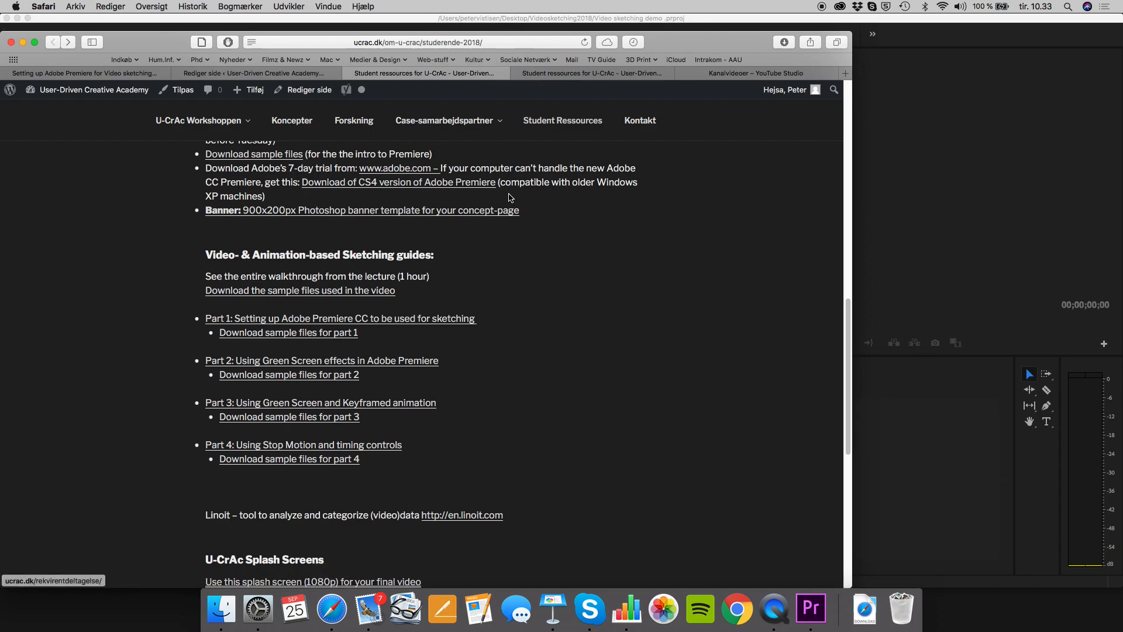
scroll(514, 201, "up", 3)
left_click(584, 43)
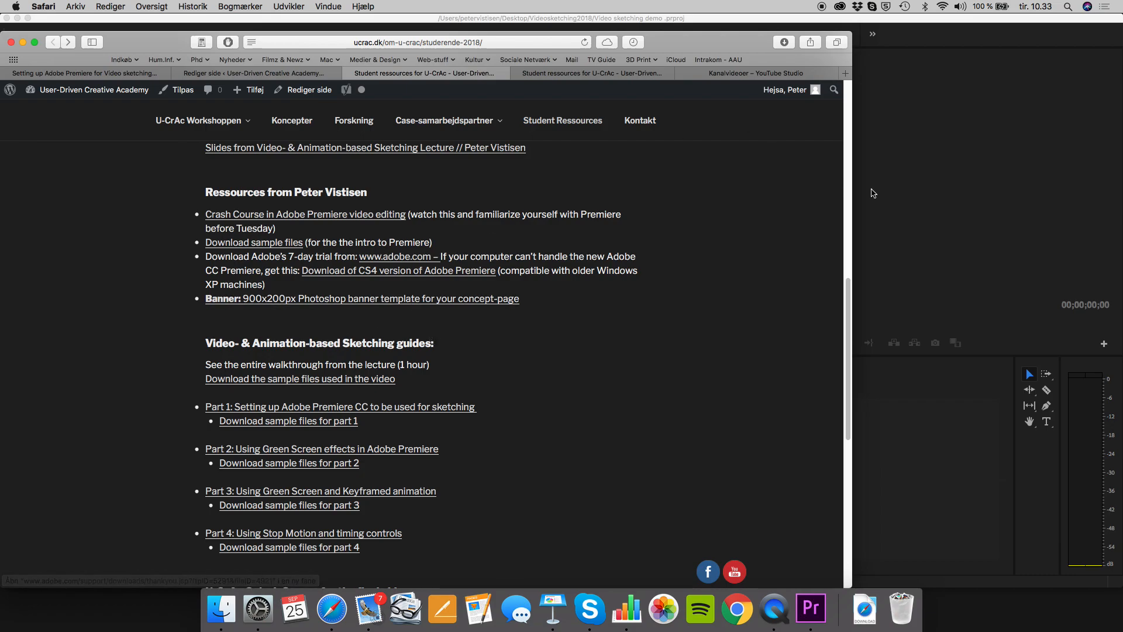
left_click(918, 207)
left_click(574, 370)
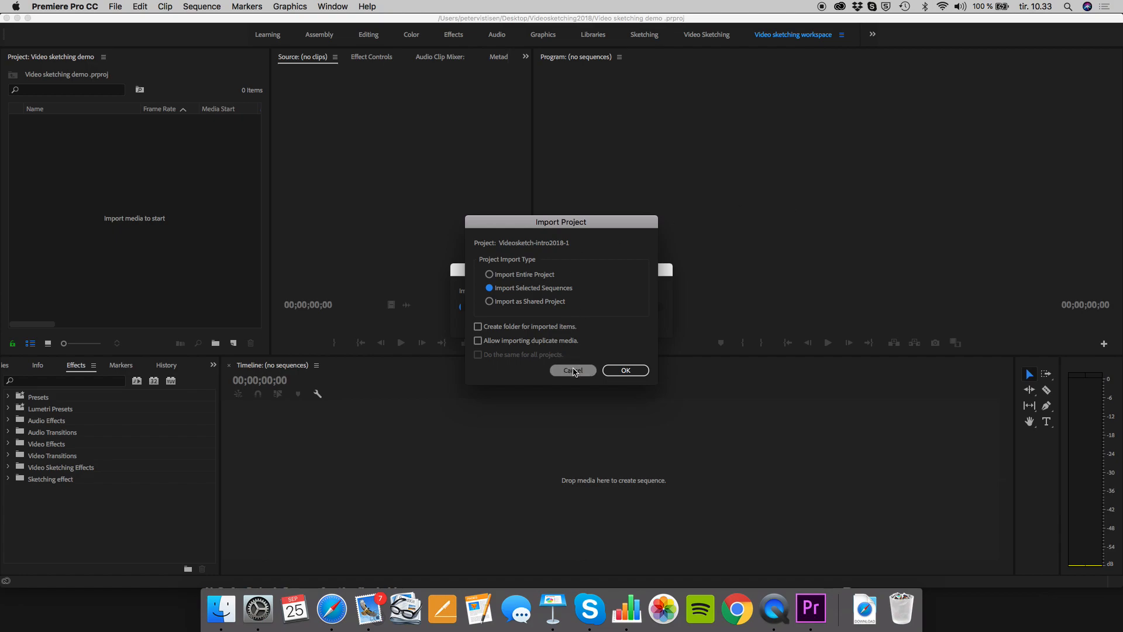
left_click(574, 370)
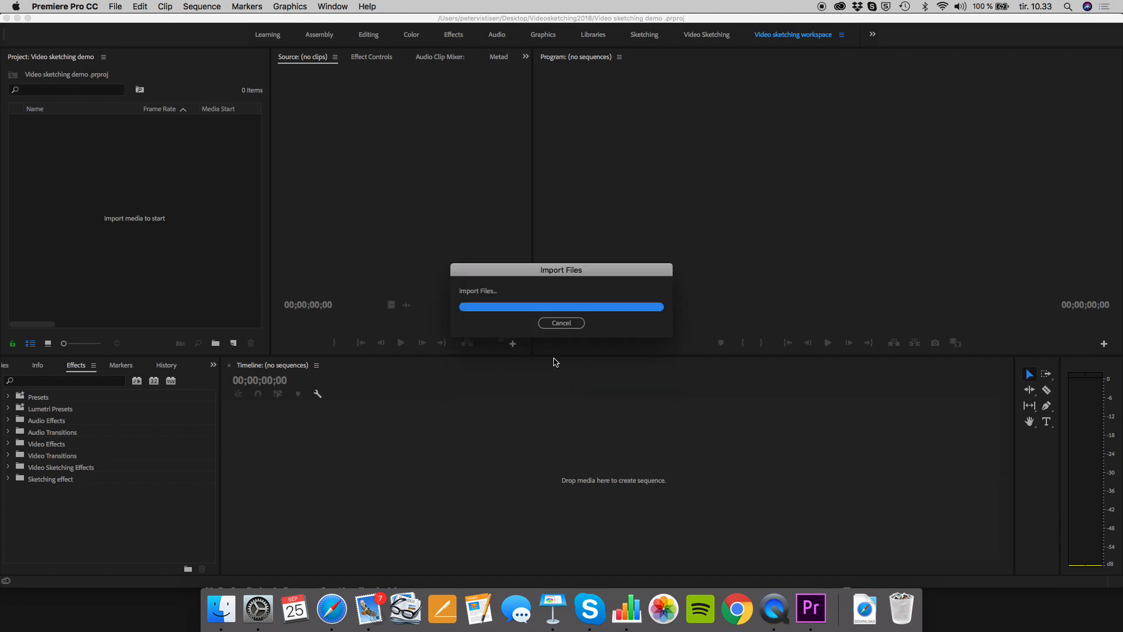
Start a new media import and select everything inside the Videosketching2018 folder.
double_click(115, 180)
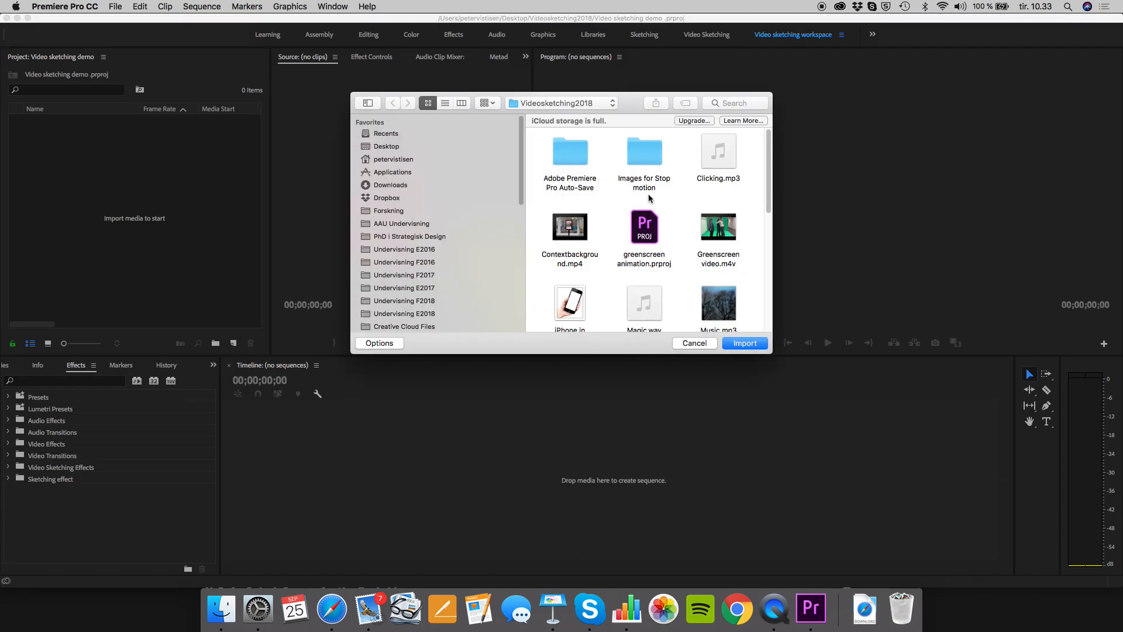
scroll(690, 234, "down", 10)
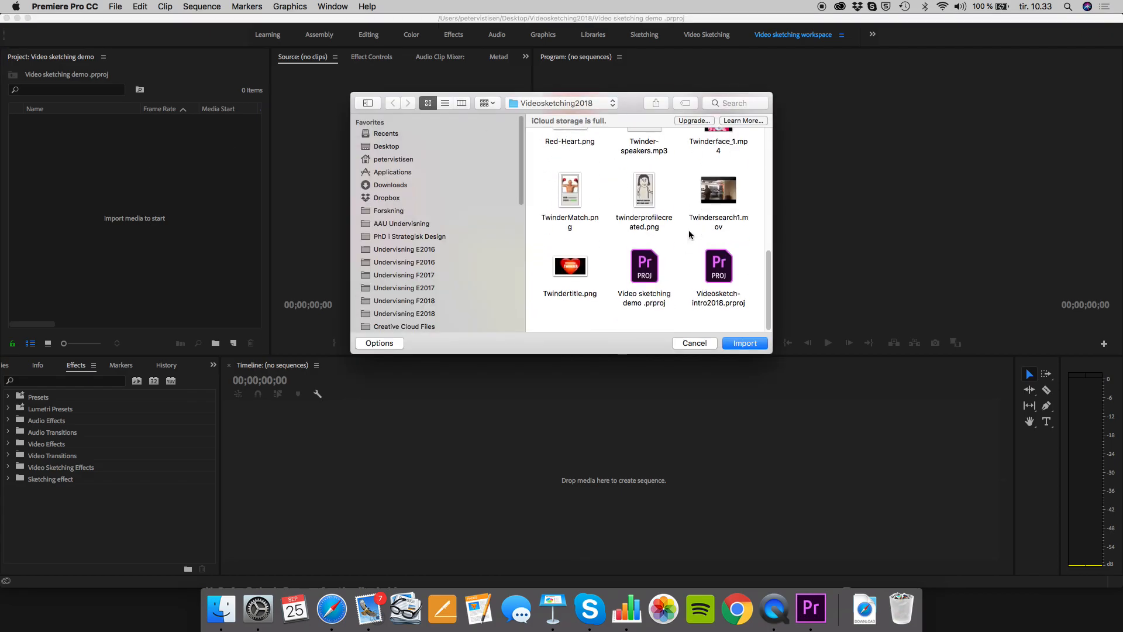
left_click(657, 277)
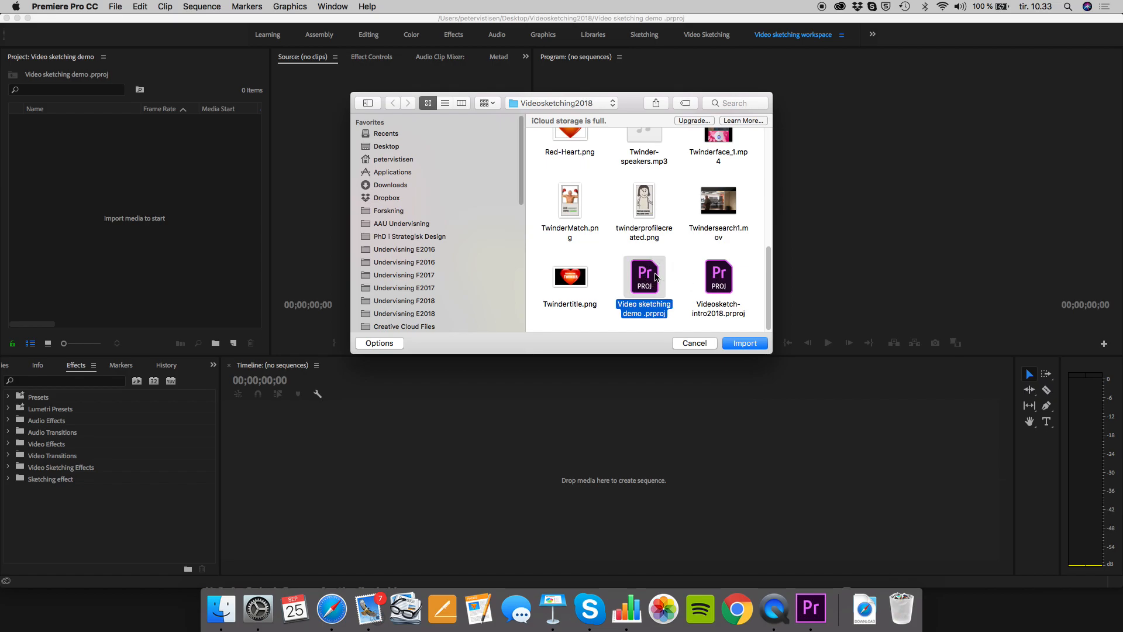
left_click(717, 279)
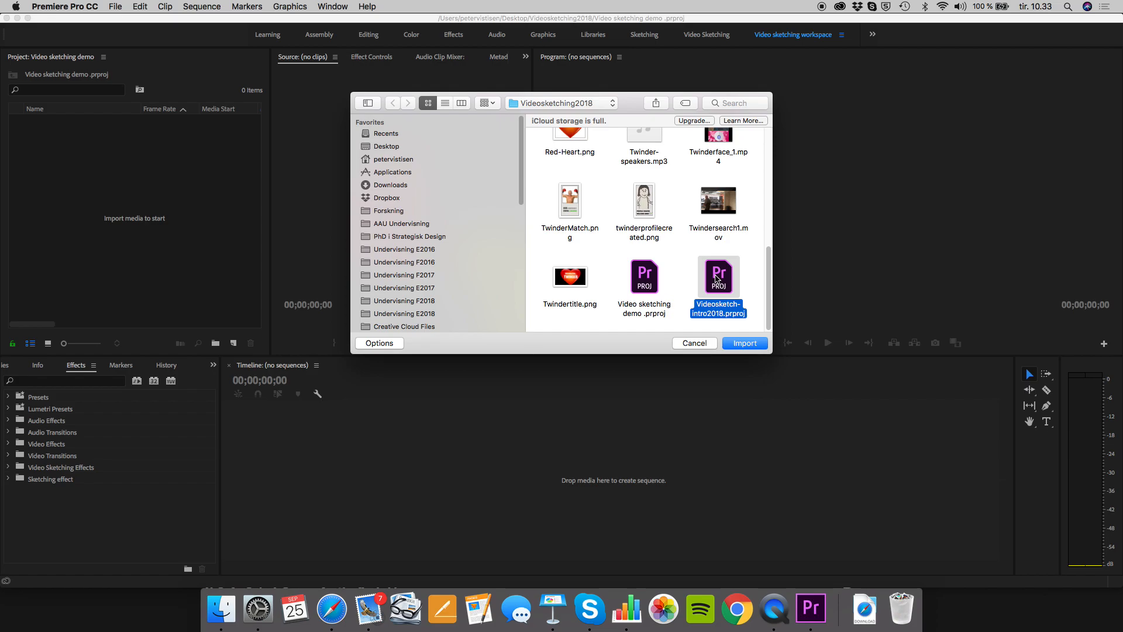
scroll(717, 280, "up", 5)
scroll(717, 279, "down", 10)
scroll(717, 280, "up", 10)
key("super+a")
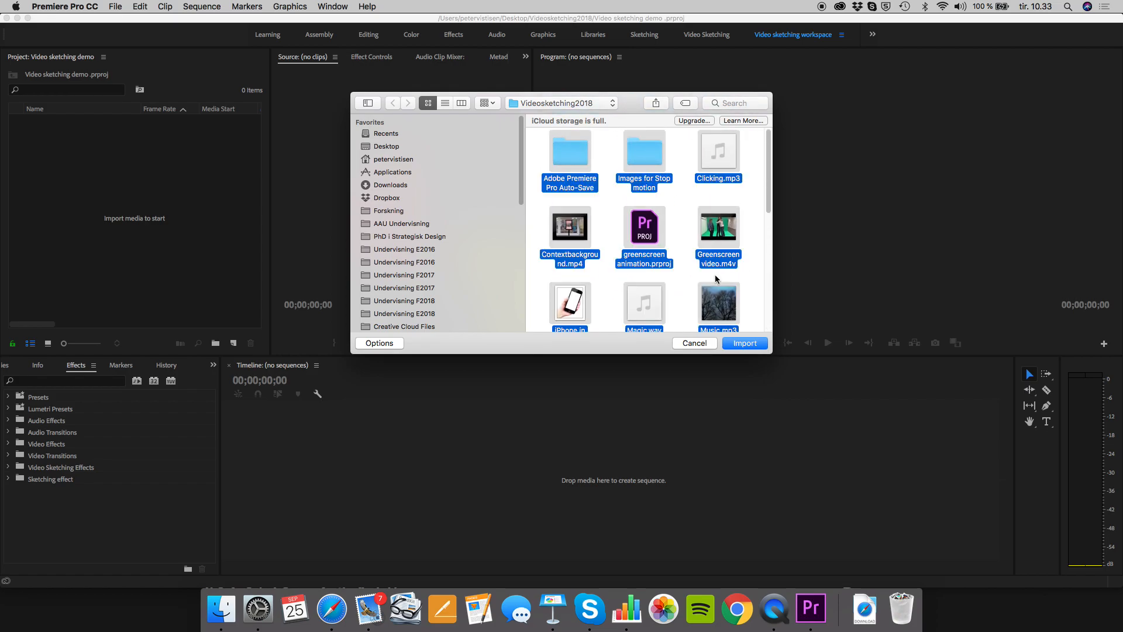
left_click_drag(543, 145, 752, 477)
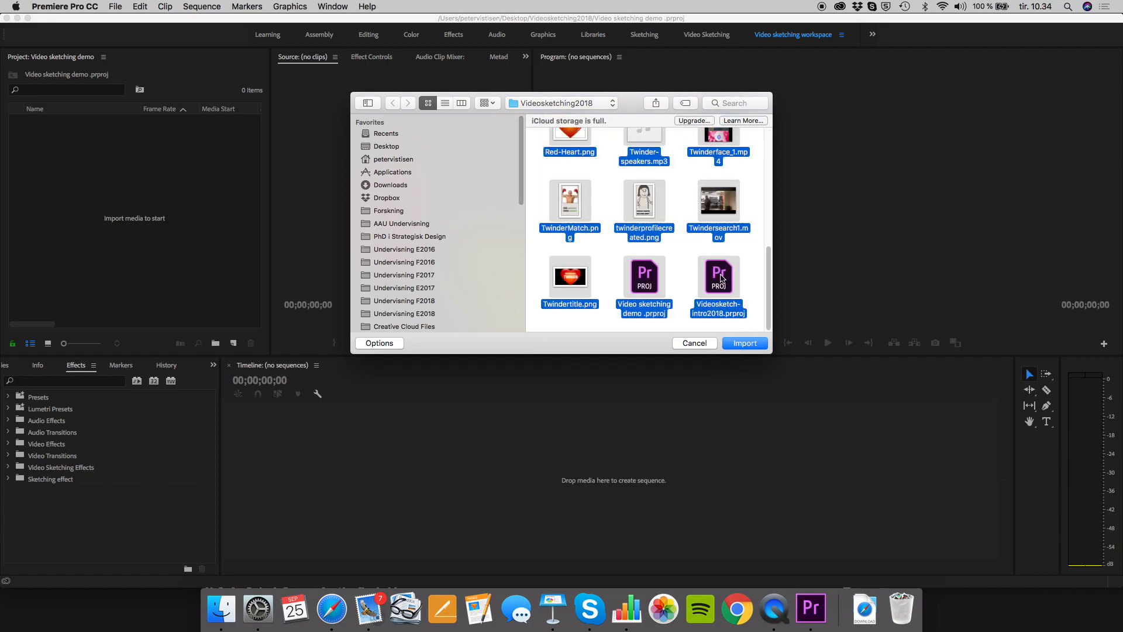
Exclude the project files Videosketch-intro2018.prproj, Video sketching demo .prproj and greenscreen animation.prproj from the import selection.
left_click(721, 280, "super")
left_click(645, 278, "super")
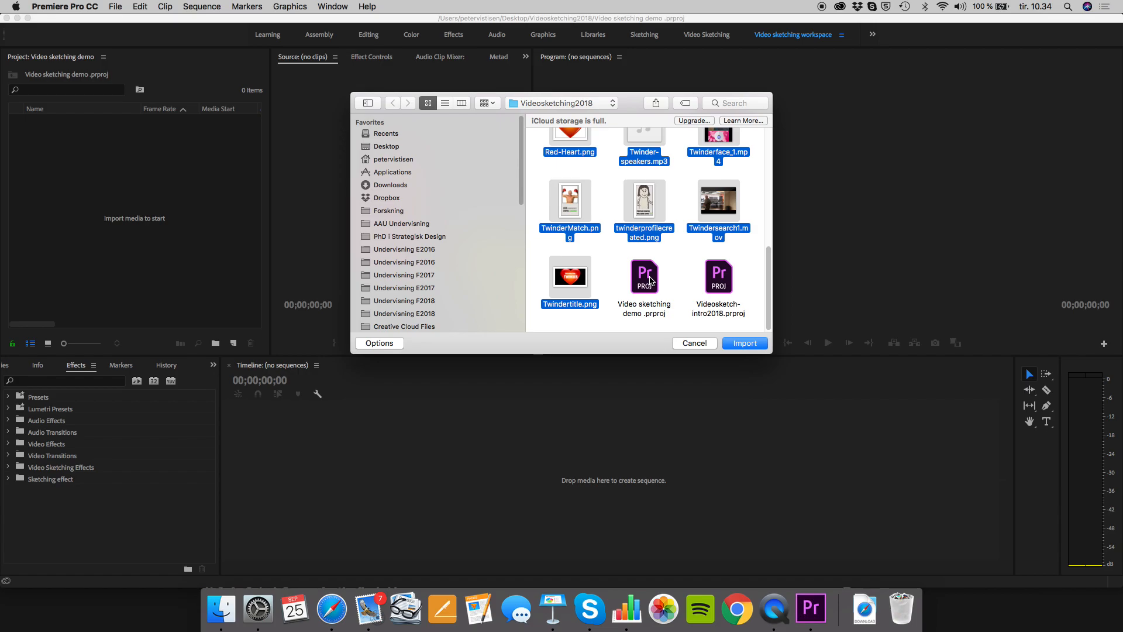
scroll(651, 281, "up", 5)
scroll(650, 279, "up", 1)
left_click(646, 234, "super")
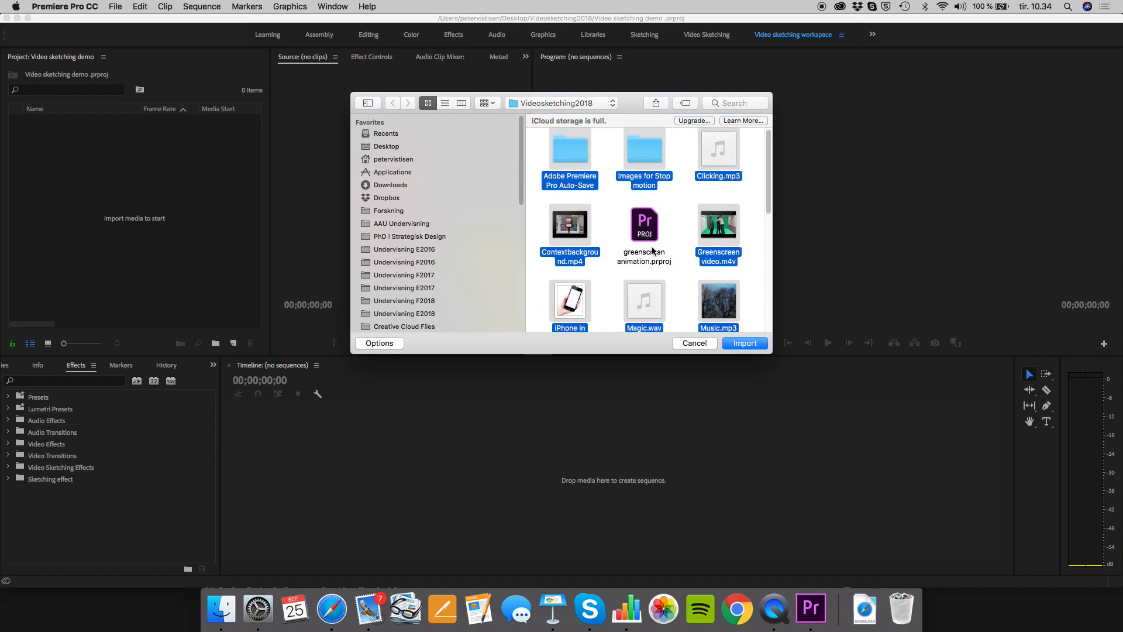
scroll(675, 271, "down", 5)
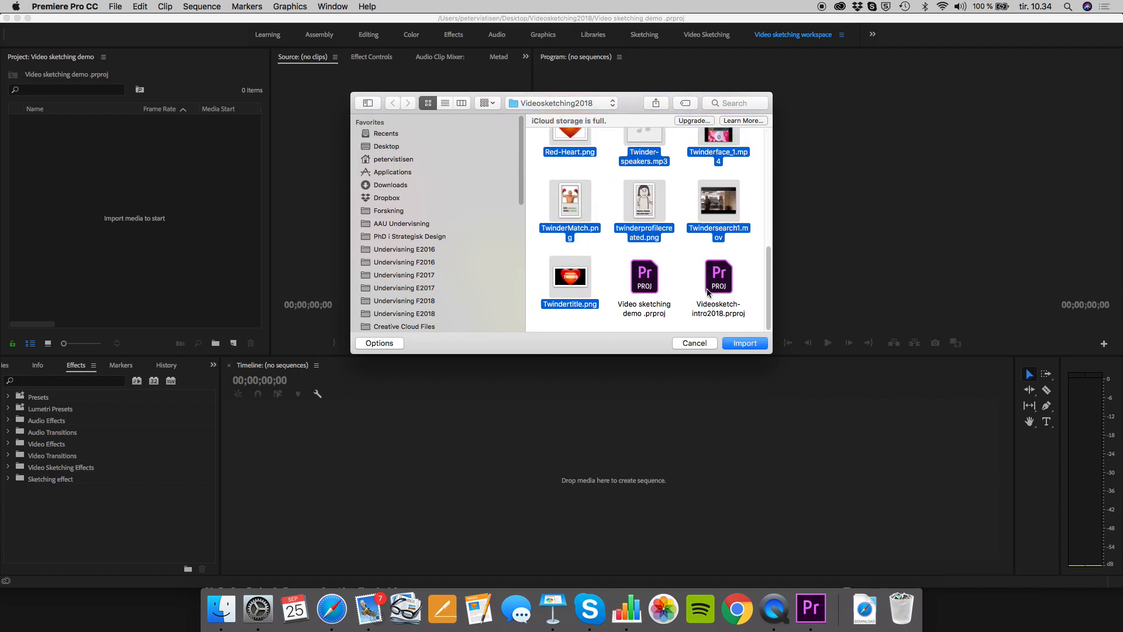
scroll(708, 293, "up", 4)
scroll(708, 293, "up", 3)
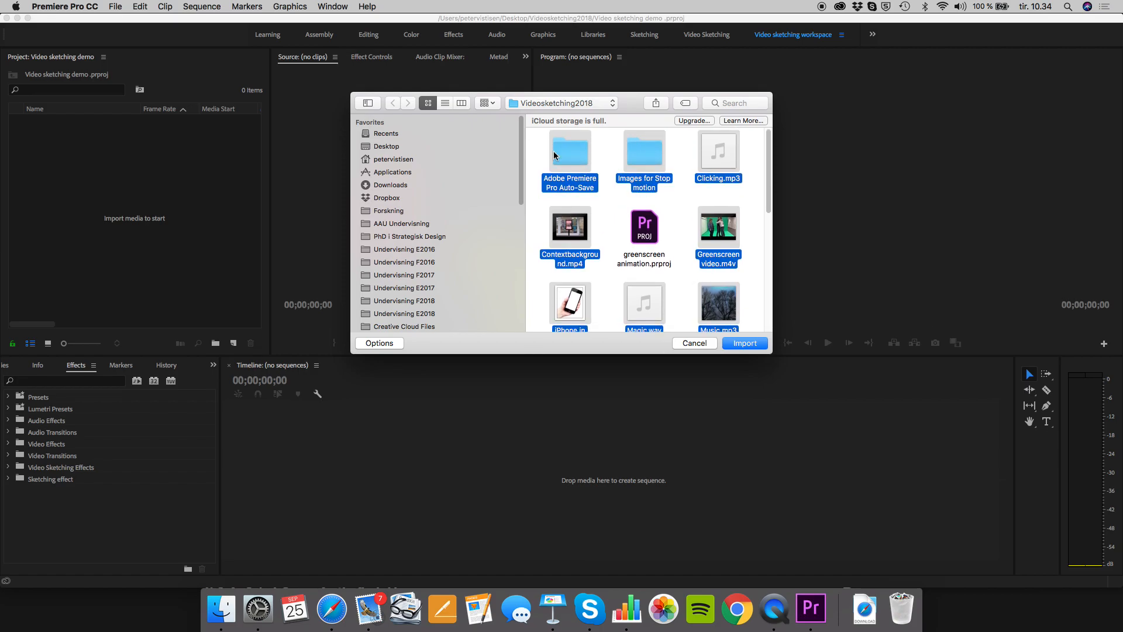
Import the selected media files and folders, choosing Import Entire Project for the Videosketch-intro2018-1 project.
scroll(638, 220, "down", 5)
left_click(735, 344)
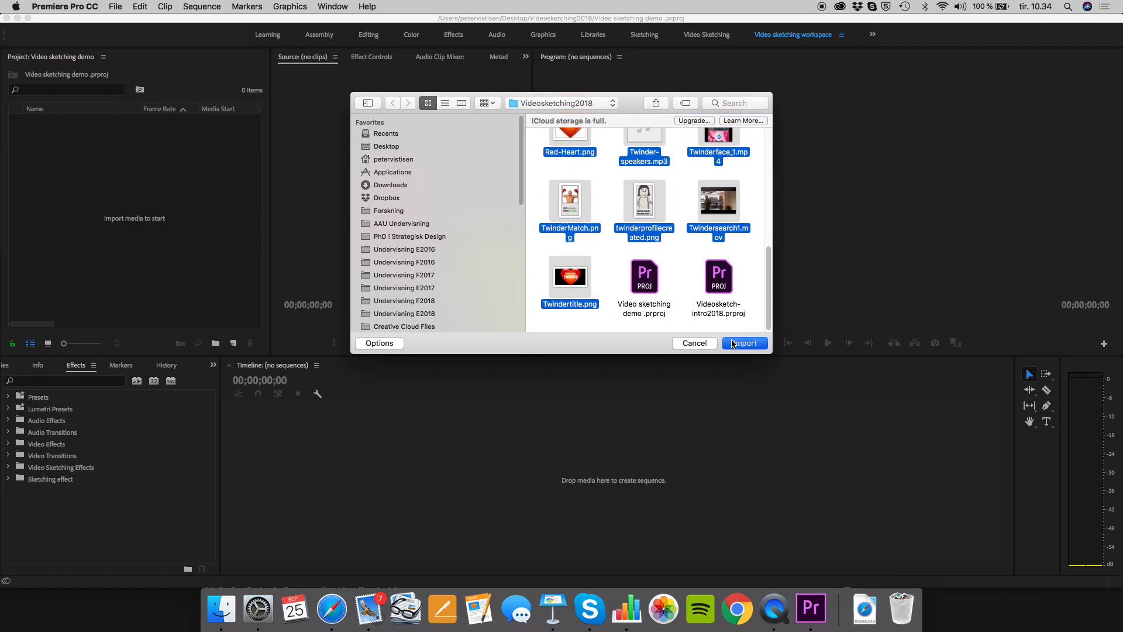
left_click(524, 272)
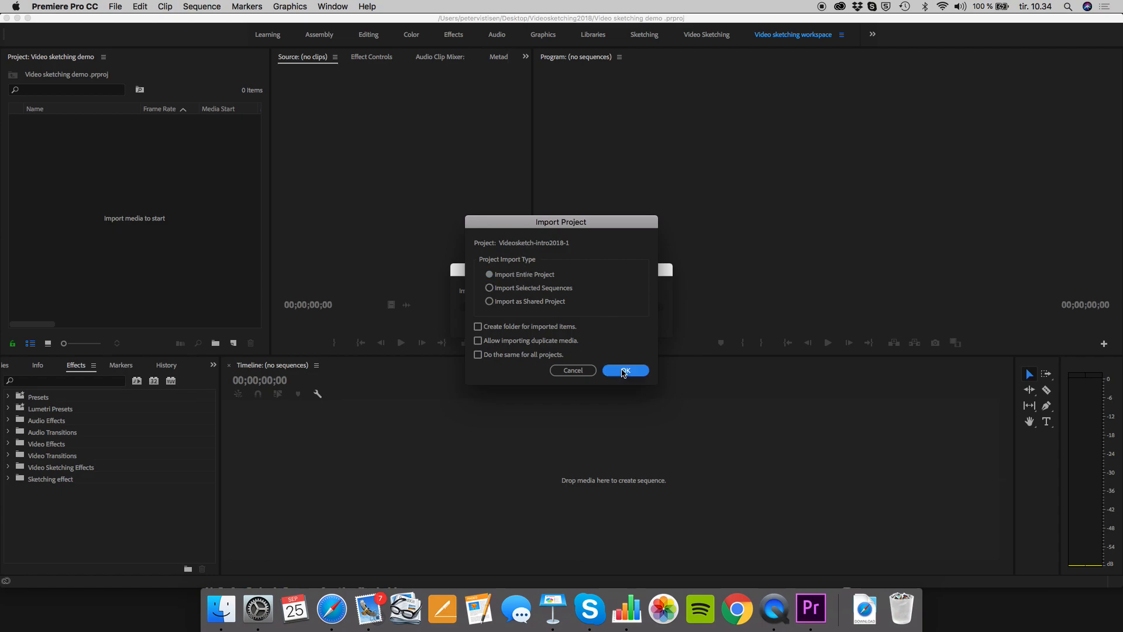
left_click(625, 370)
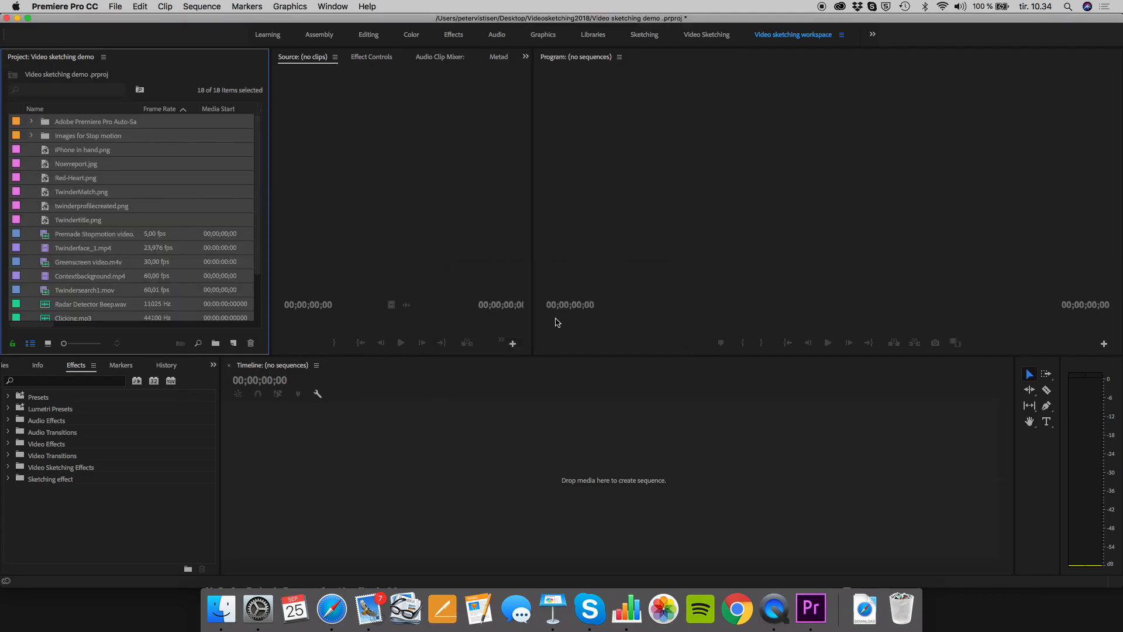
left_click(132, 186)
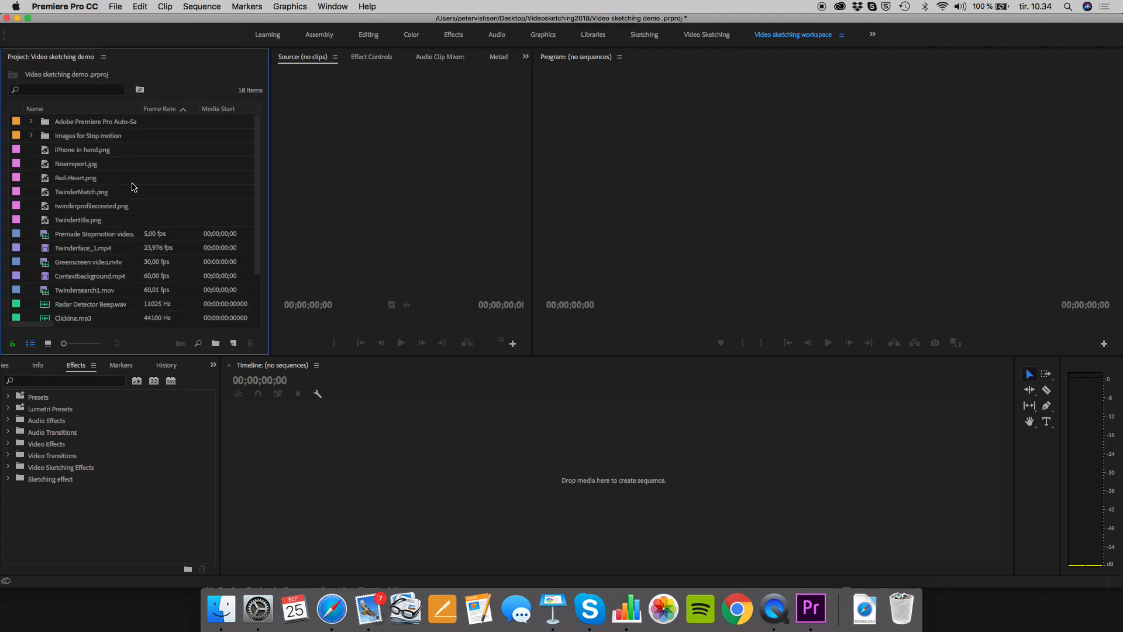
Look through the imported folders, images, videos and audio files in the project's media list.
scroll(132, 186, "down", 2)
scroll(132, 187, "left", 2)
scroll(132, 187, "up", 4)
scroll(132, 186, "down", 4)
scroll(132, 187, "up", 4)
scroll(57, 218, "down", 4)
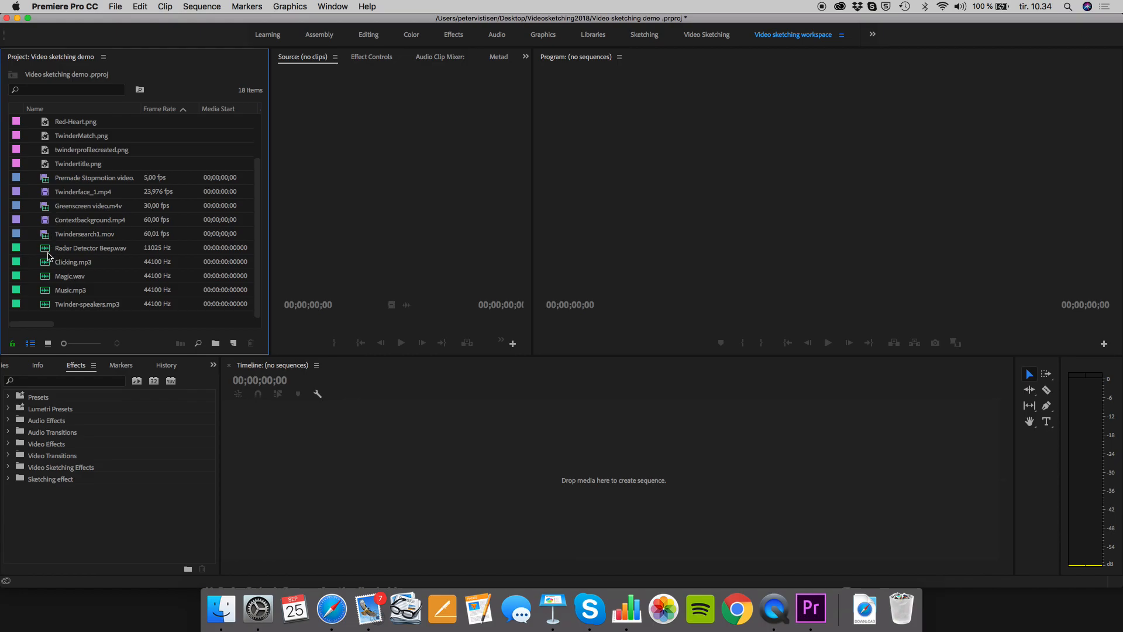
scroll(49, 252, "up", 4)
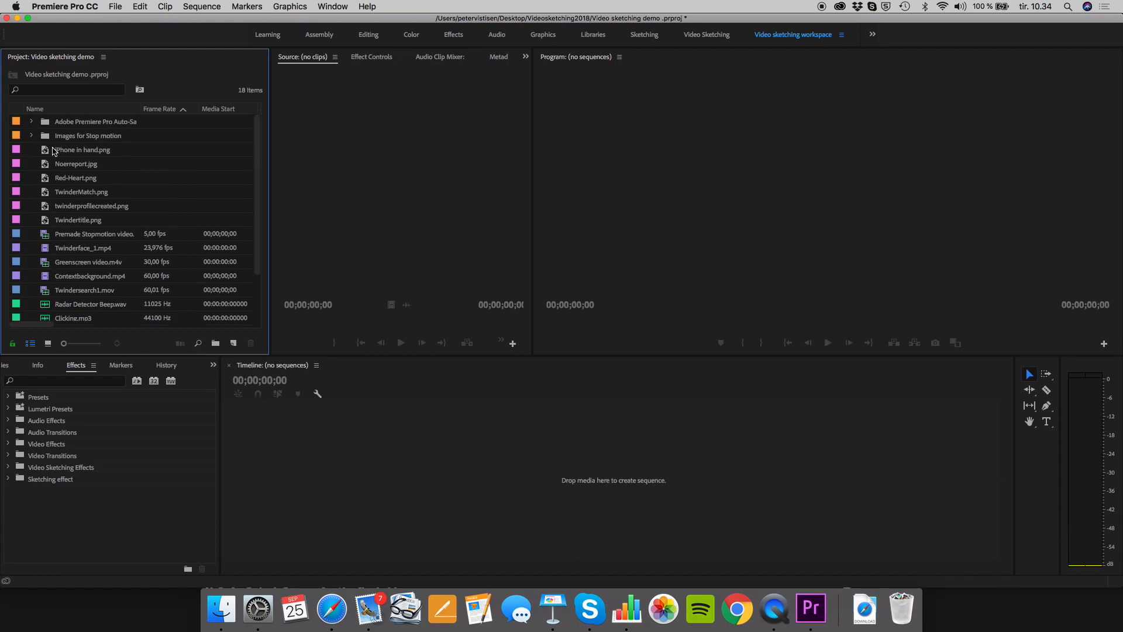
Preview Premade Stopmotion video.mov and Greenscreen video.m4v in the Source monitor, and widen that monitor.
left_click(47, 235)
double_click(46, 236)
double_click(45, 262)
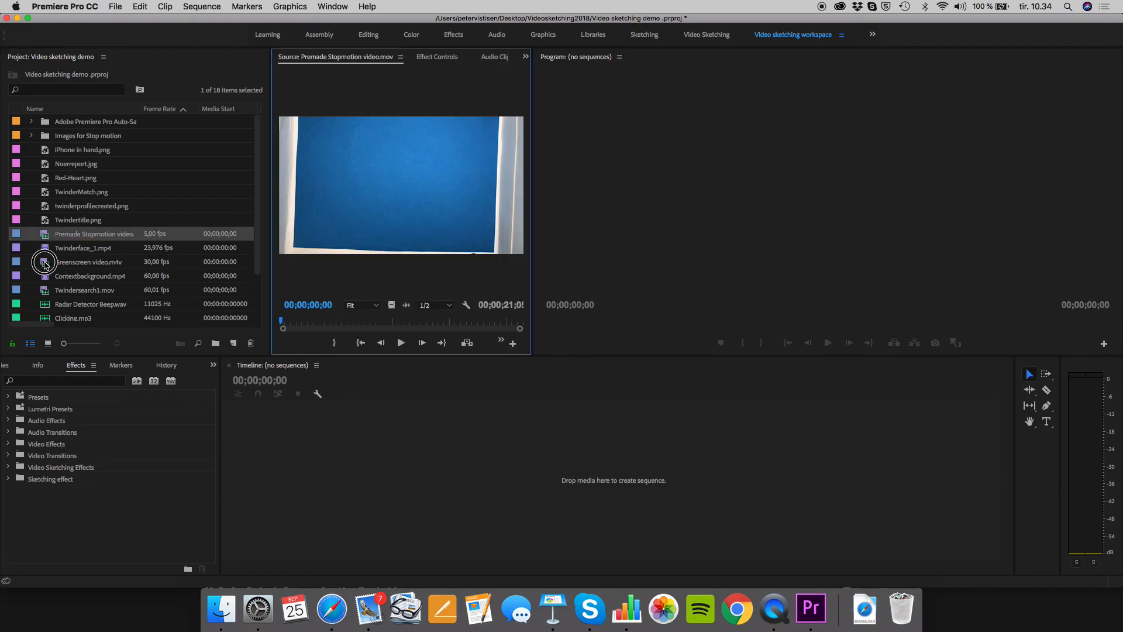
left_click(302, 320)
left_click_drag(302, 320, 398, 328)
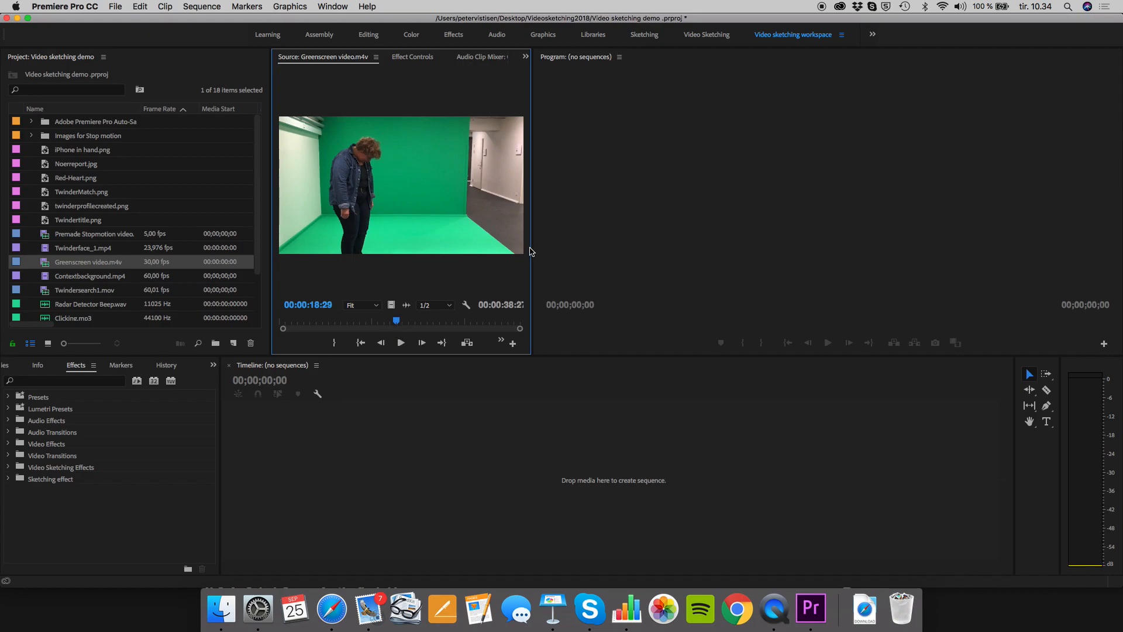
left_click_drag(532, 248, 677, 261)
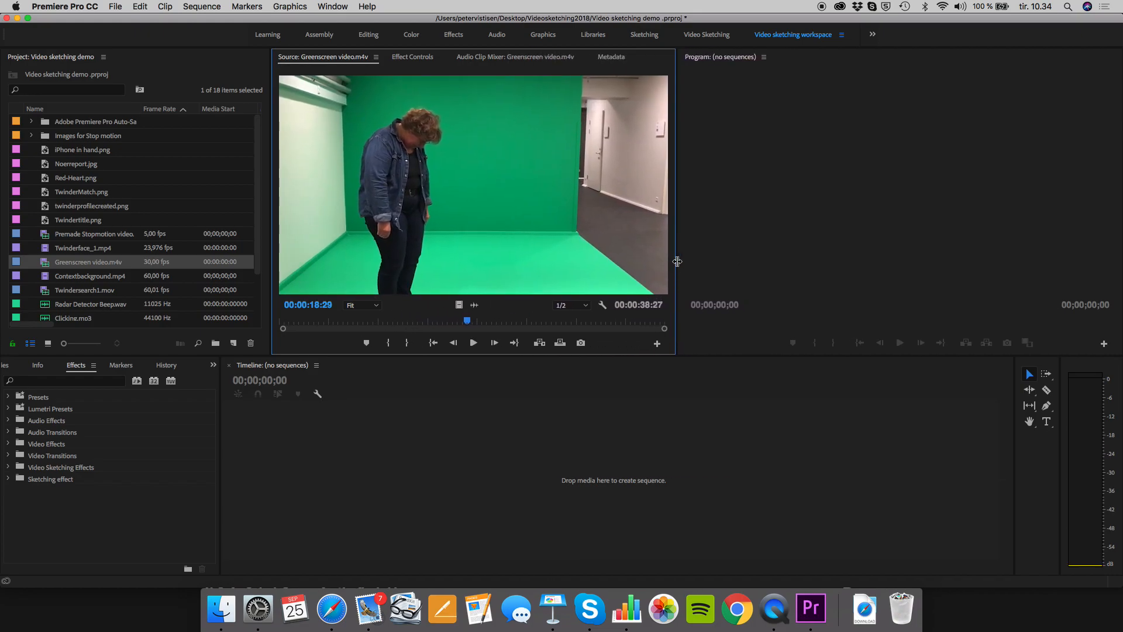
Preview the Noerreport.jpg image and play part of Radar Detector Beep.wav in the Source monitor.
double_click(45, 165)
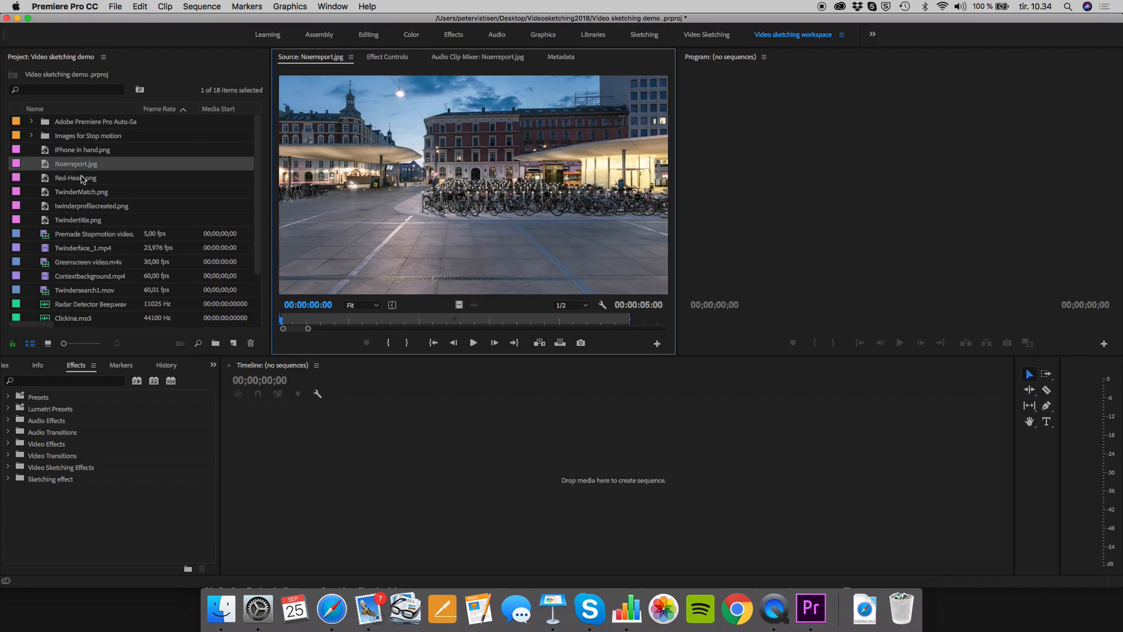
scroll(75, 178, "down", 2)
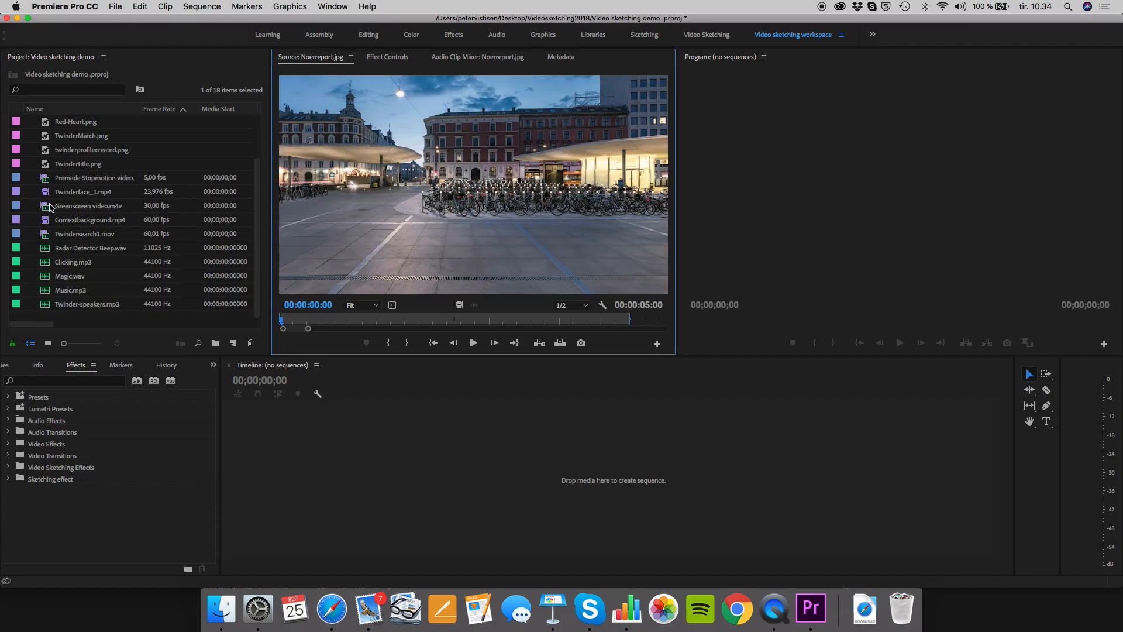
double_click(46, 248)
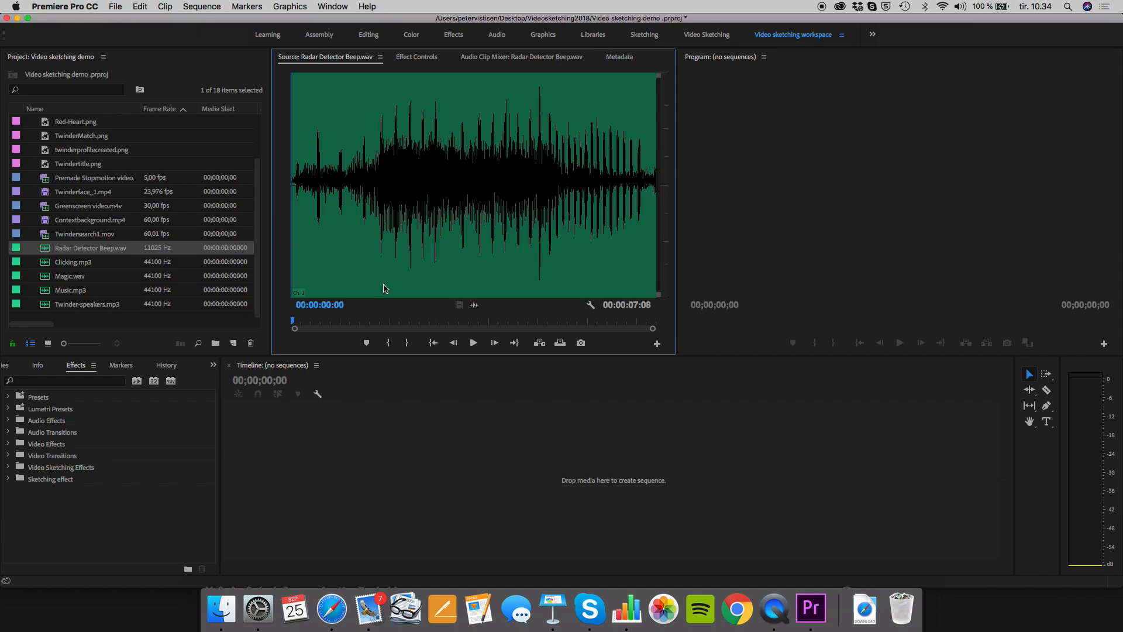
left_click_drag(358, 327, 377, 327)
key("space")
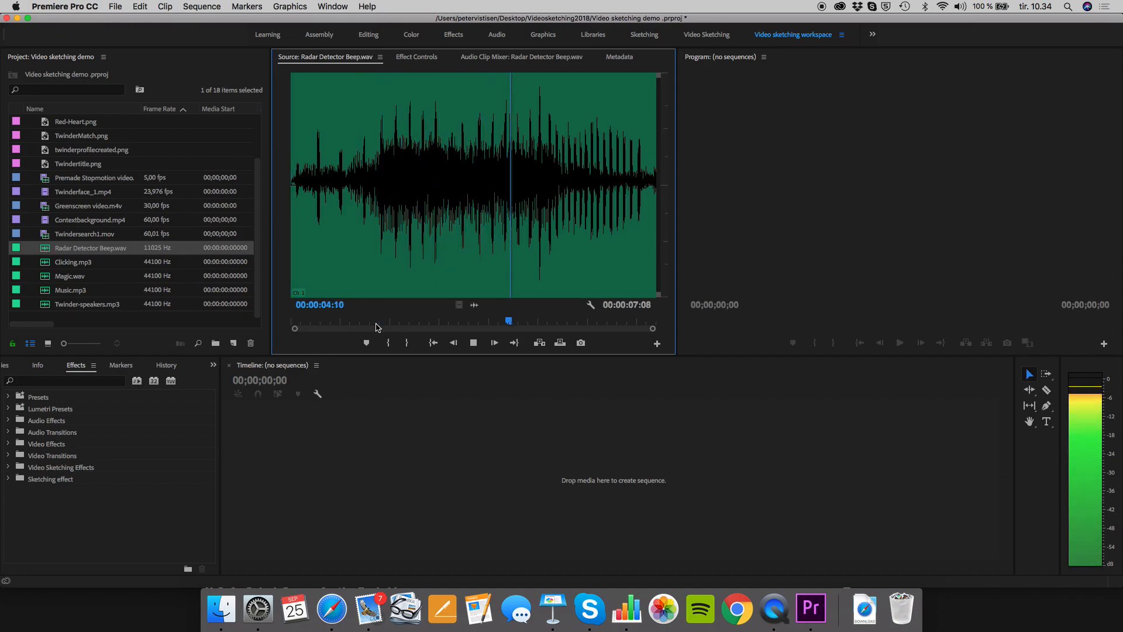
key("space")
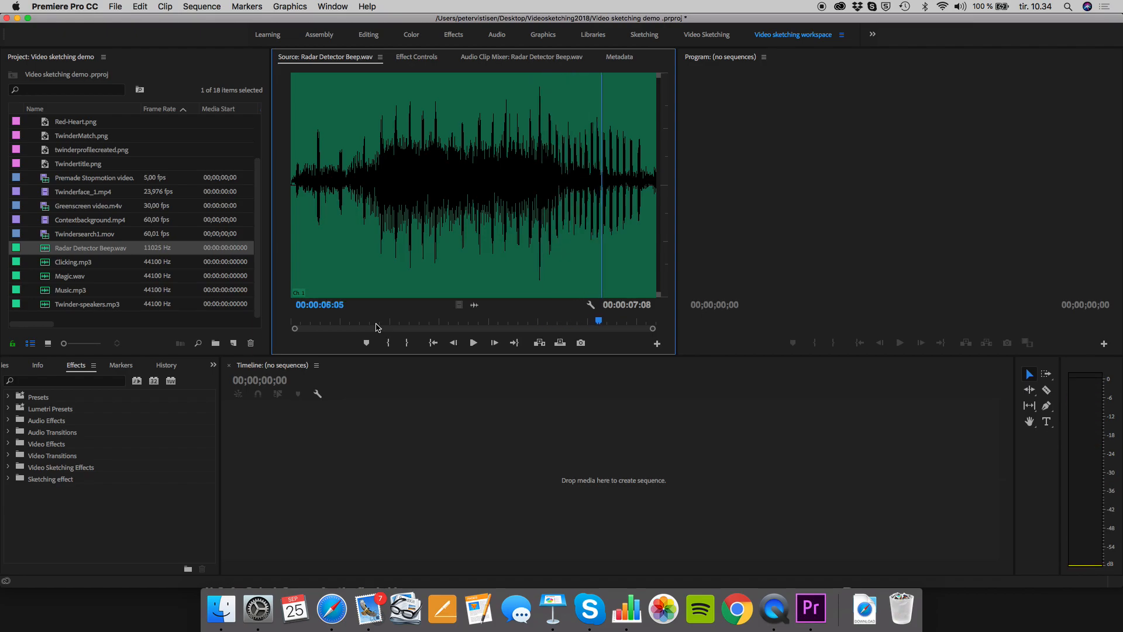
Find Twindertitle.png among the imported media and preview it in the Source monitor.
scroll(18, 253, "up", 2)
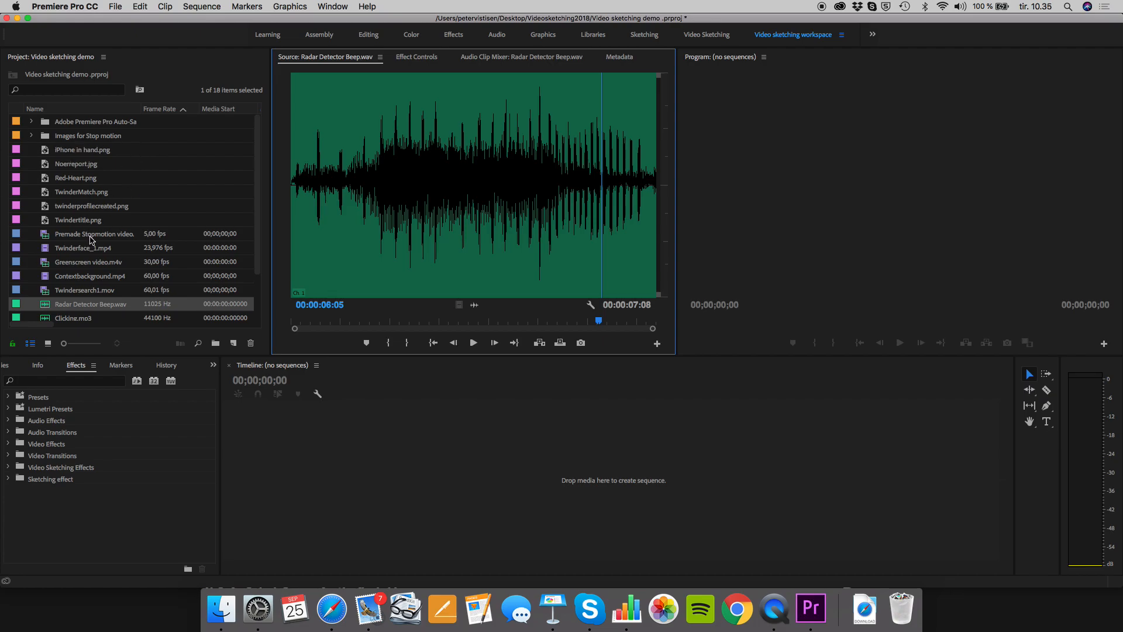
left_click(69, 246)
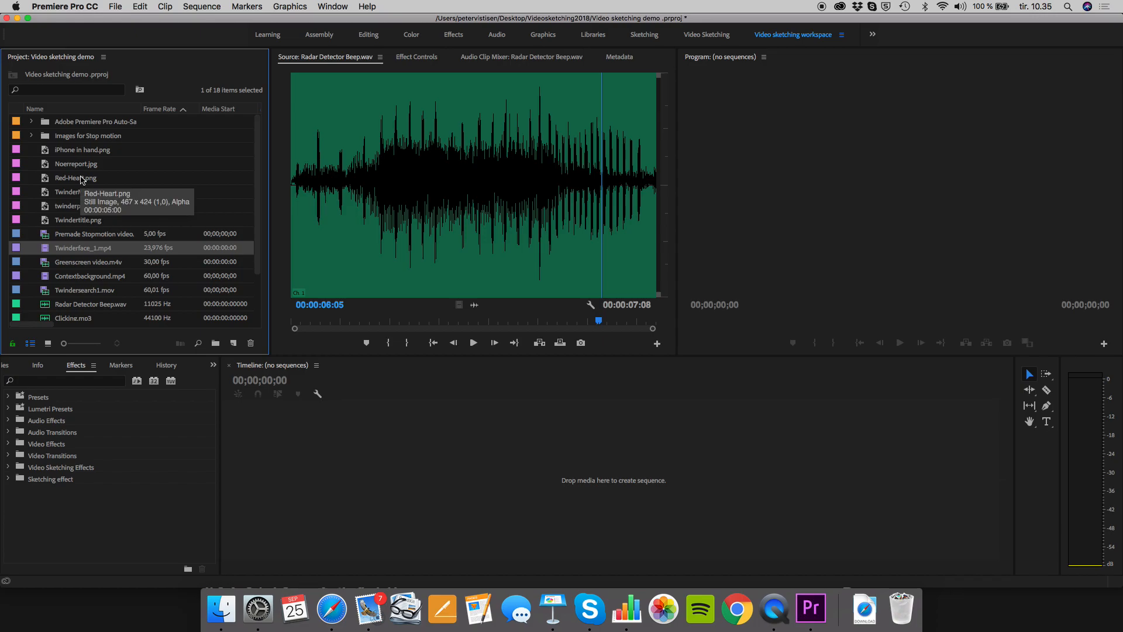
scroll(93, 183, "right", 2)
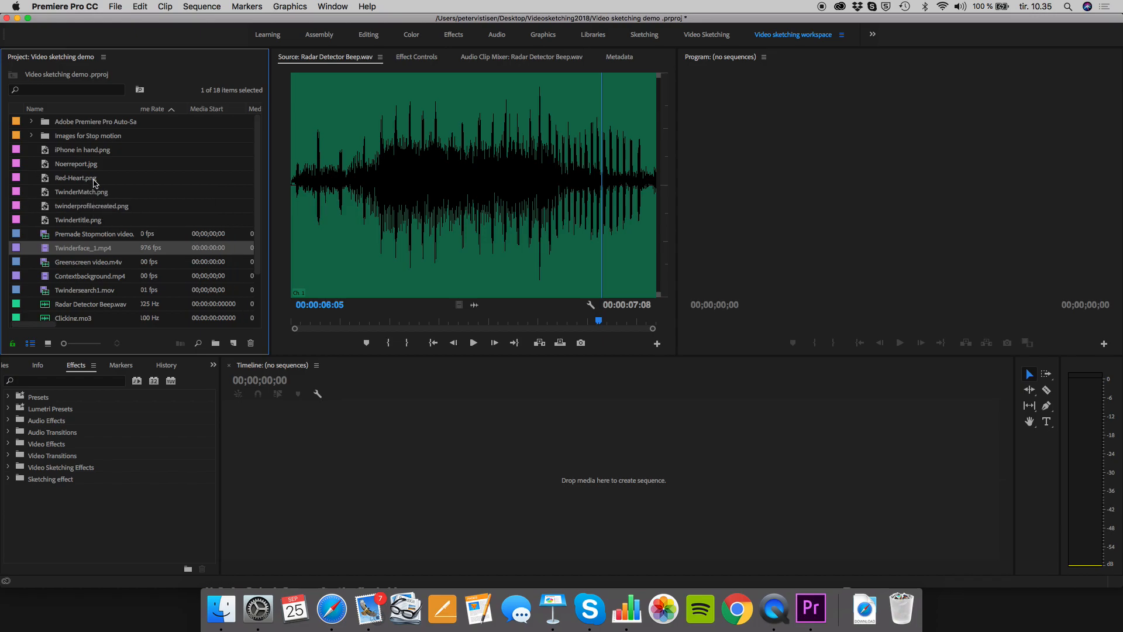
scroll(93, 182, "down", 2)
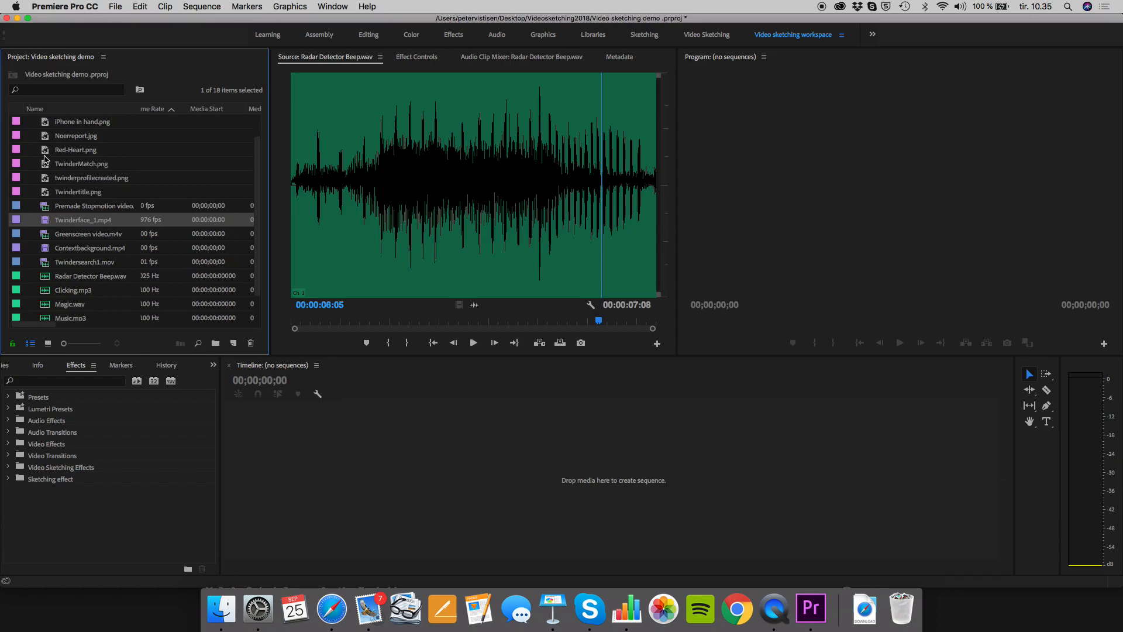
scroll(44, 160, "up", 1)
left_click(47, 210)
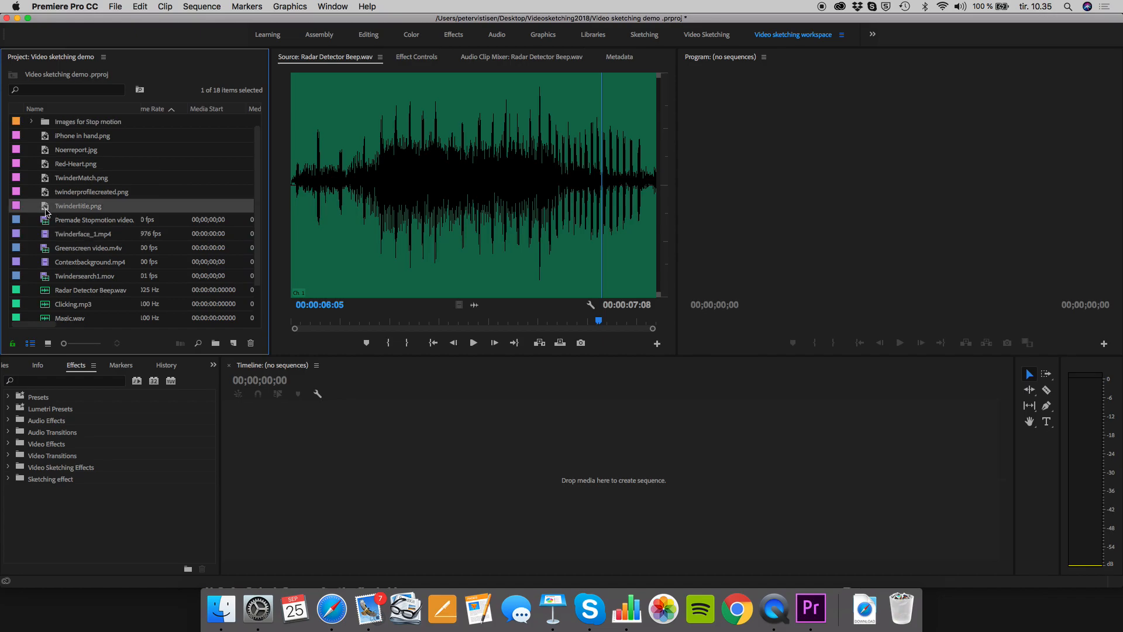
double_click(46, 209)
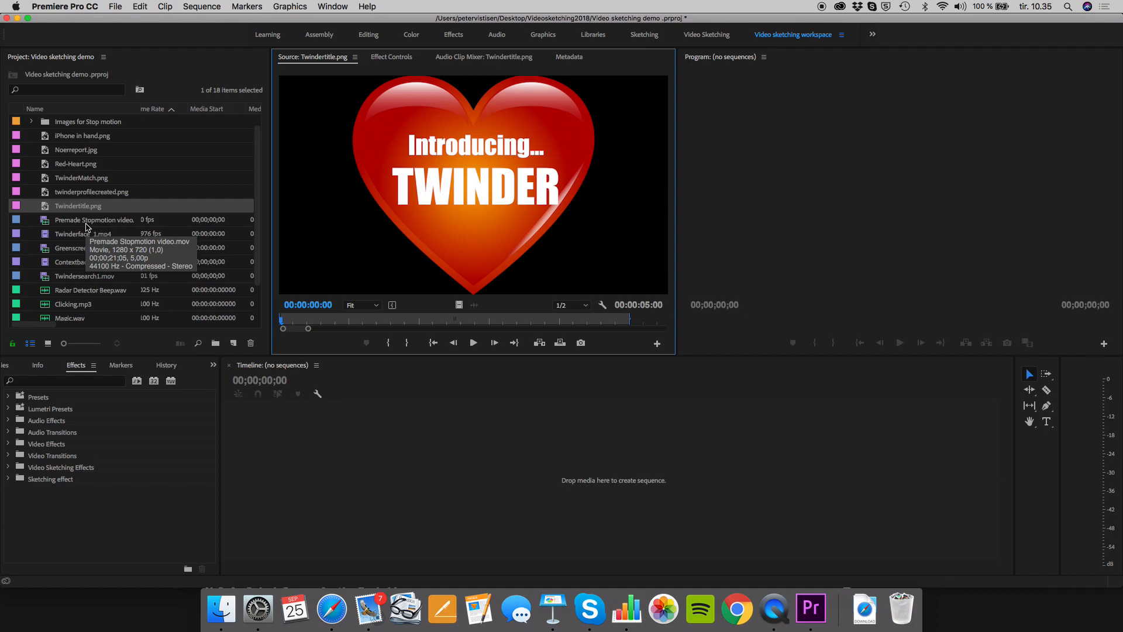
Play Greenscreen video.m4v from the start in the Source monitor and mark its Out point at 00:00:31:10.
left_click(44, 252)
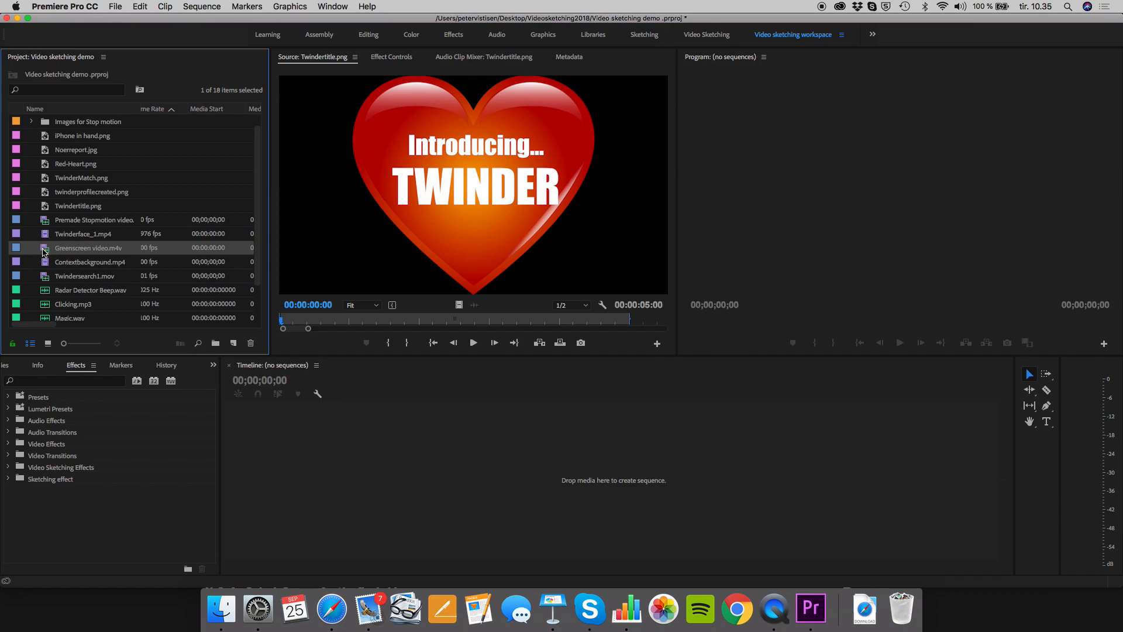
double_click(44, 252)
left_click_drag(339, 321, 275, 324)
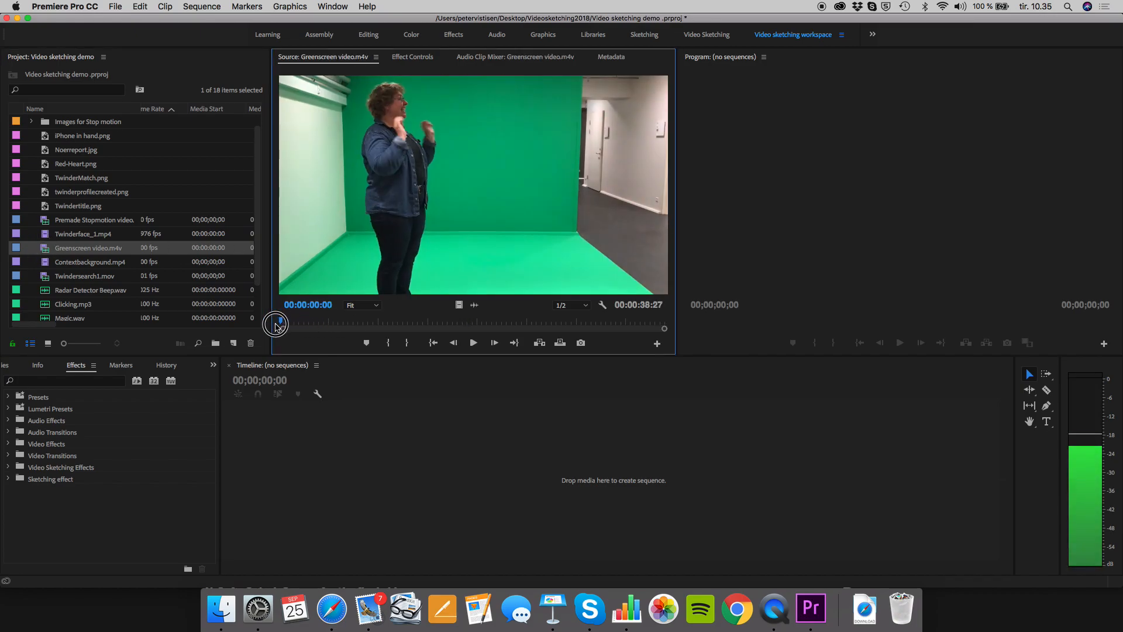
key("space")
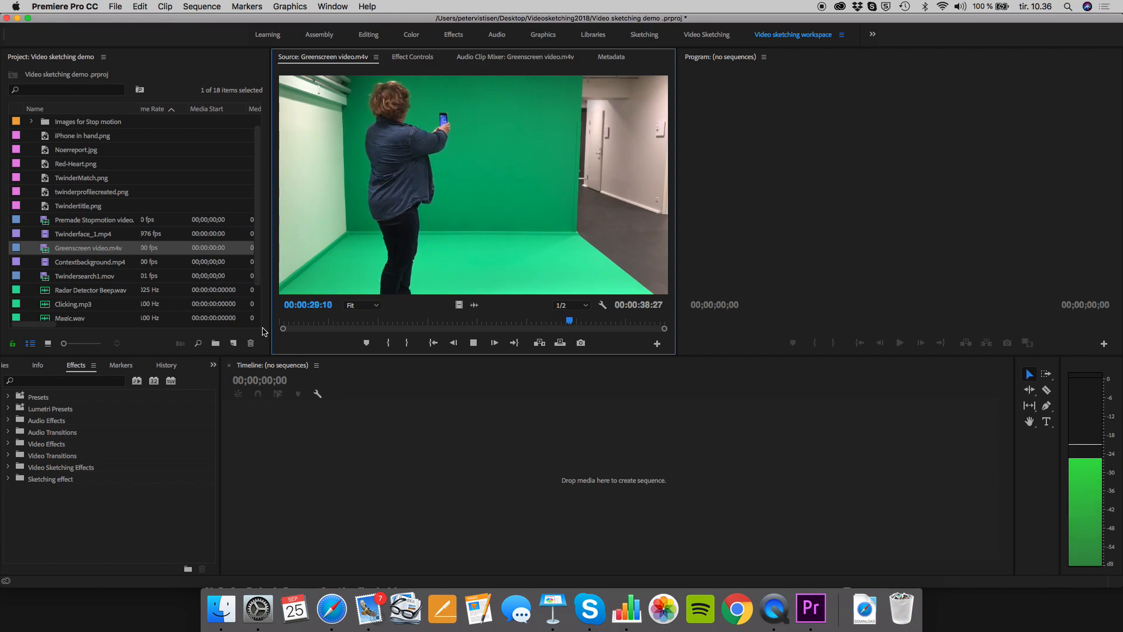
key("space")
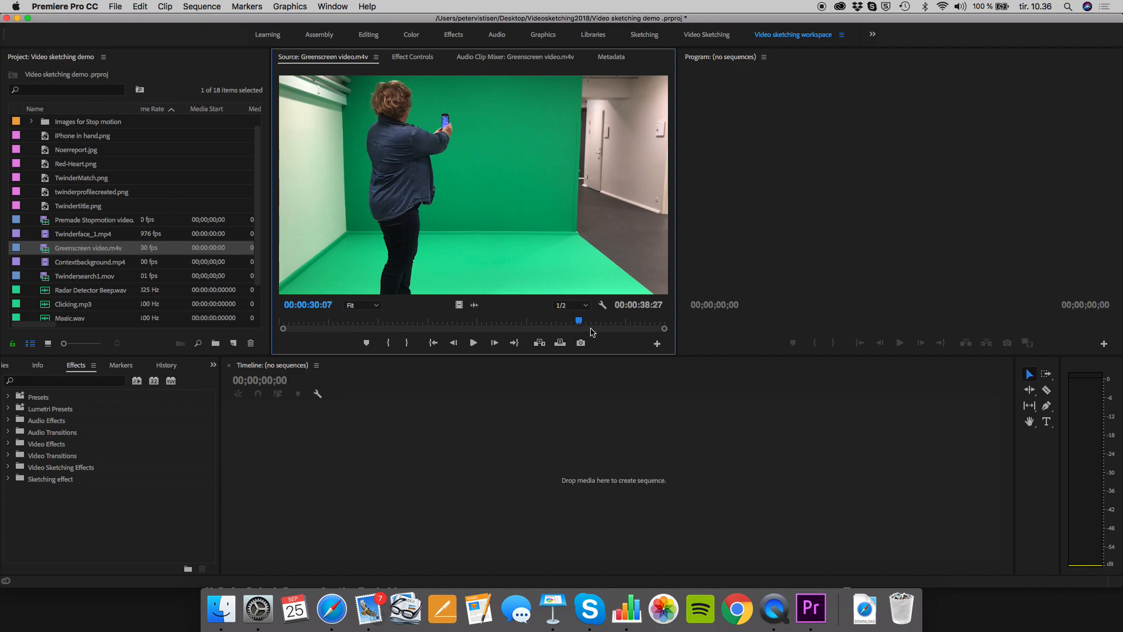
mouse_move(583, 326)
left_mouse_down()
mouse_move(570, 319)
mouse_move(597, 323)
mouse_move(559, 327)
mouse_move(593, 328)
left_mouse_up()
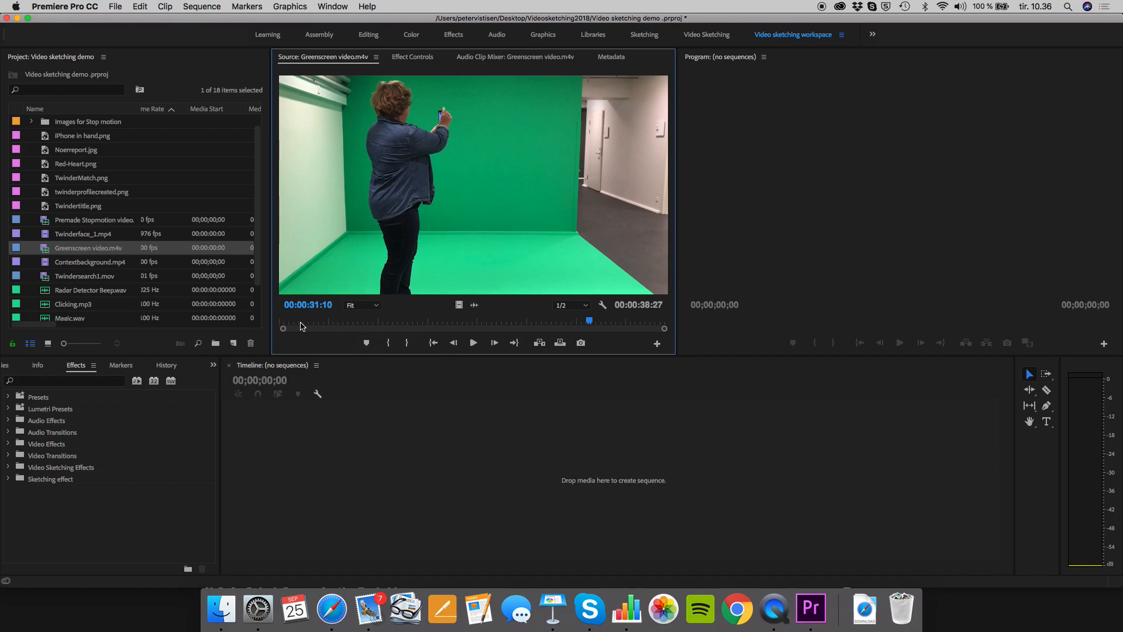
left_click(408, 344)
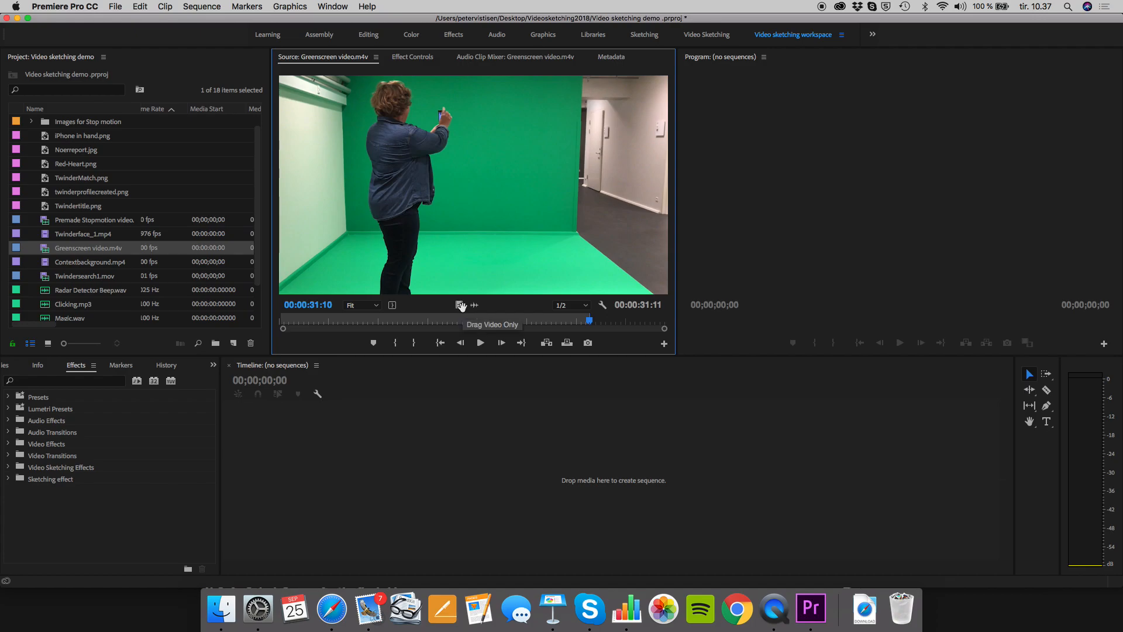
Create a sequence using only the video of the trimmed Greenscreen video.m4v, and scrub through its opening seconds.
left_click_drag(461, 305, 375, 469)
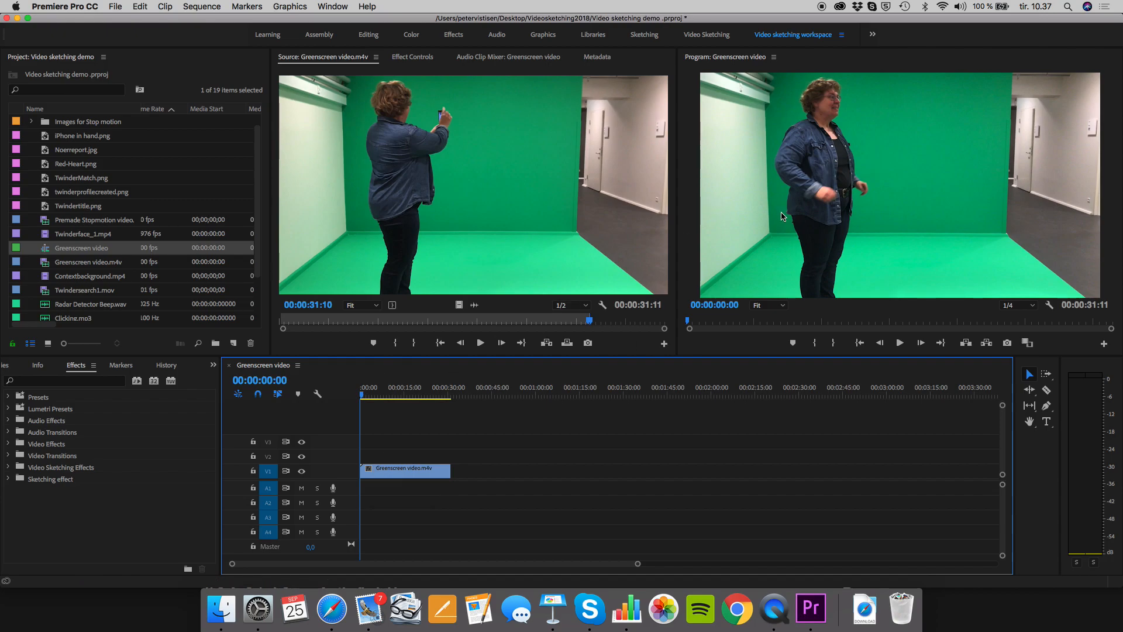
left_click_drag(369, 397, 388, 401)
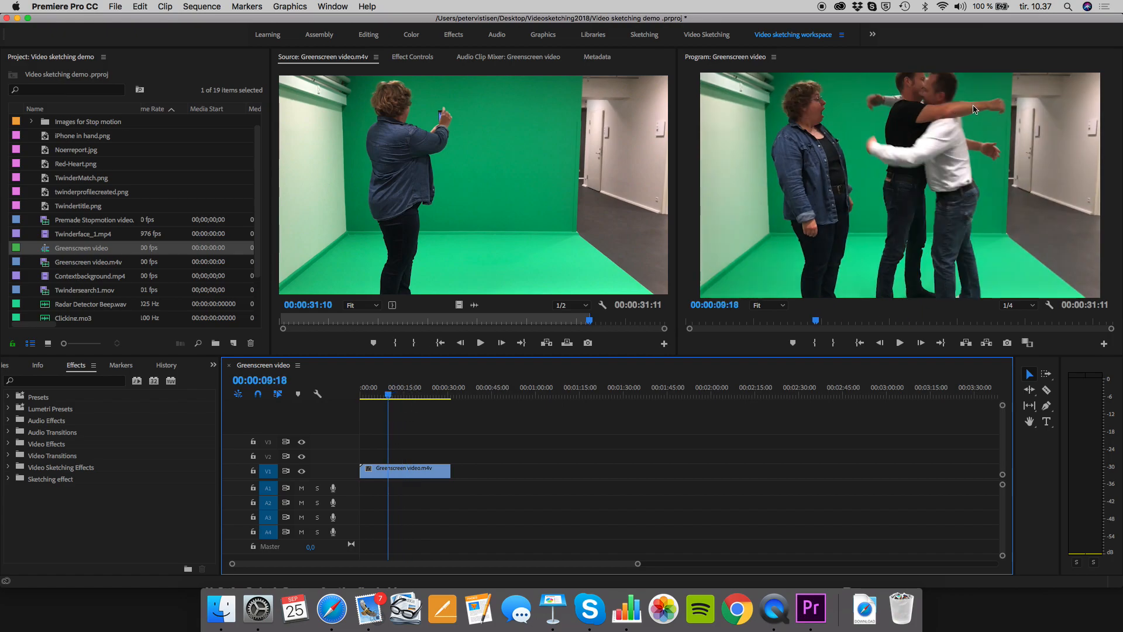
left_click_drag(390, 399, 363, 397)
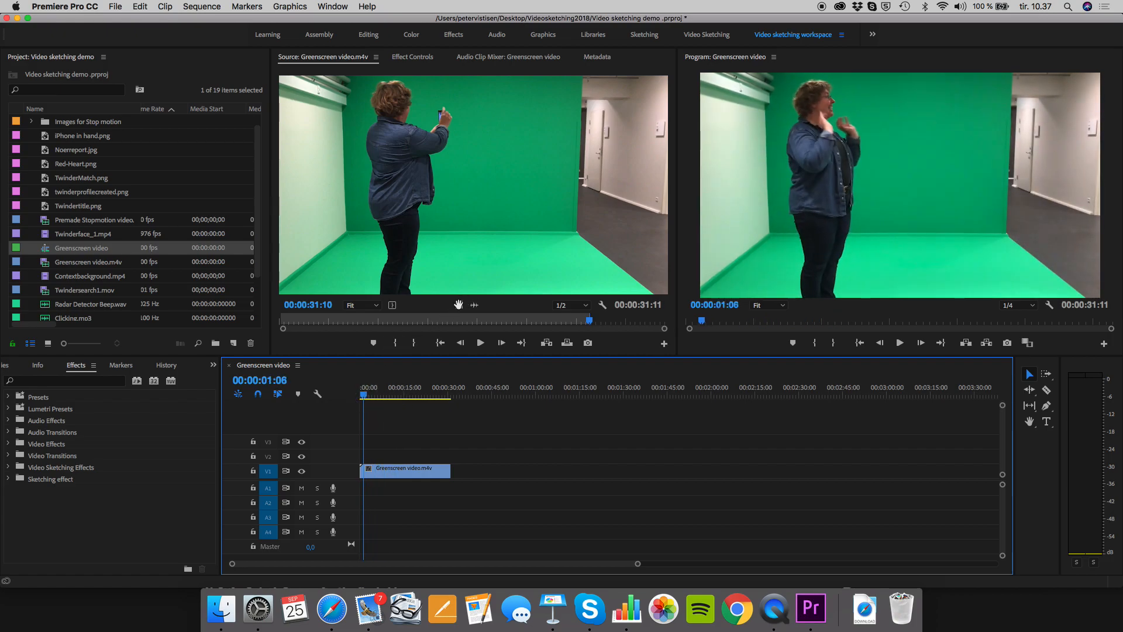
left_click_drag(458, 304, 351, 477)
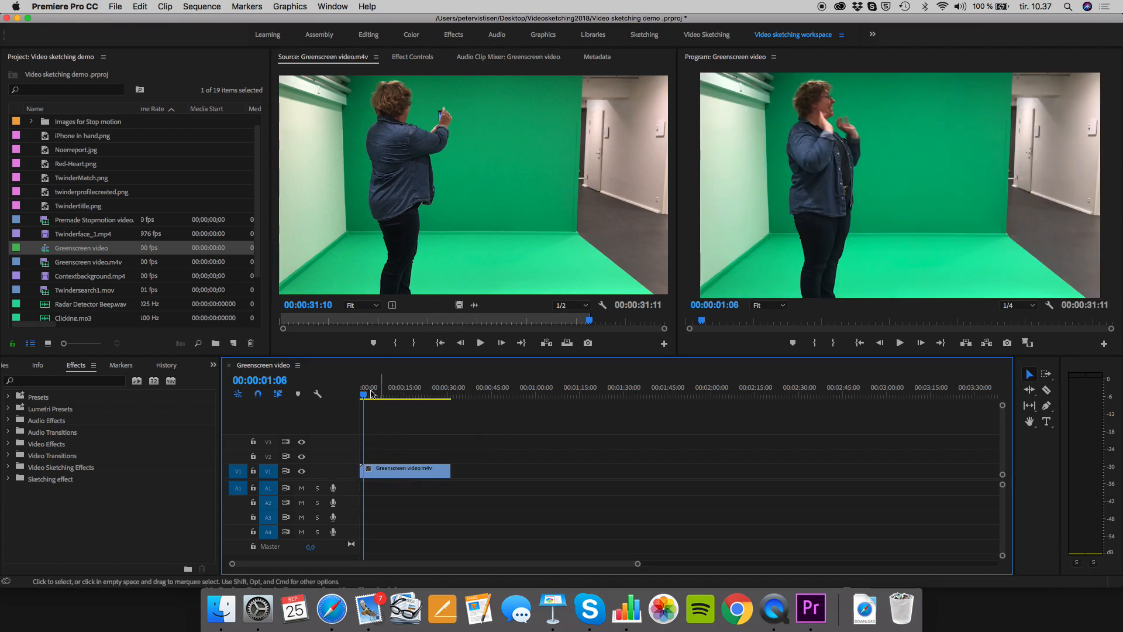
Move the Greenscreen clip on V1 to start at about 23 seconds, and scrub the playhead to 00:00:06:18.
left_click(400, 472)
left_click_drag(400, 472, 467, 471)
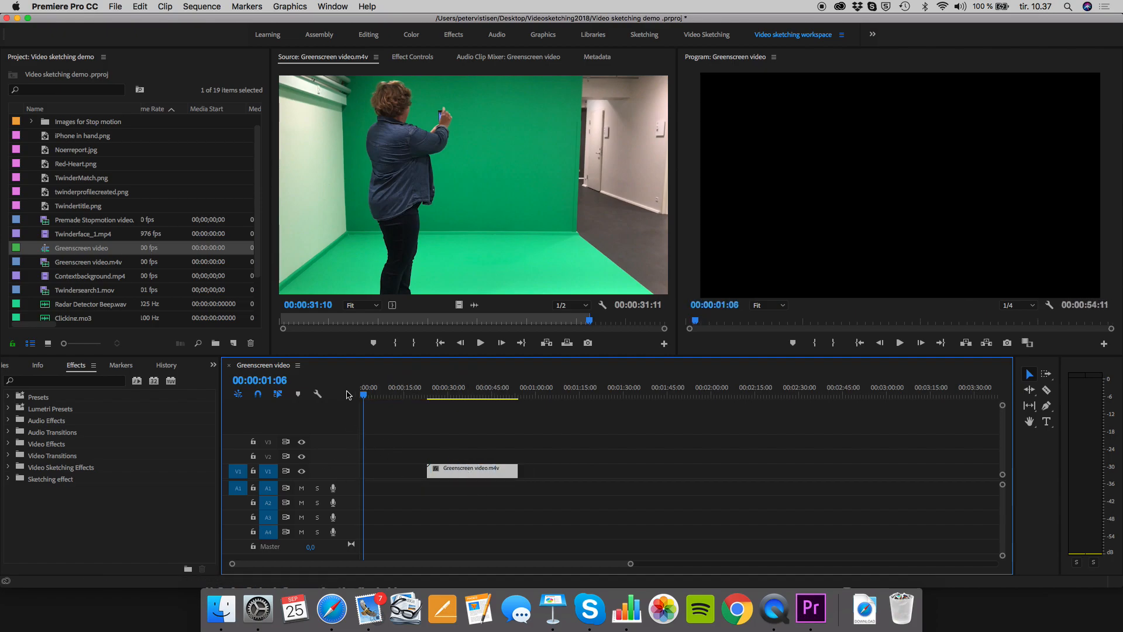
left_click_drag(364, 395, 380, 398)
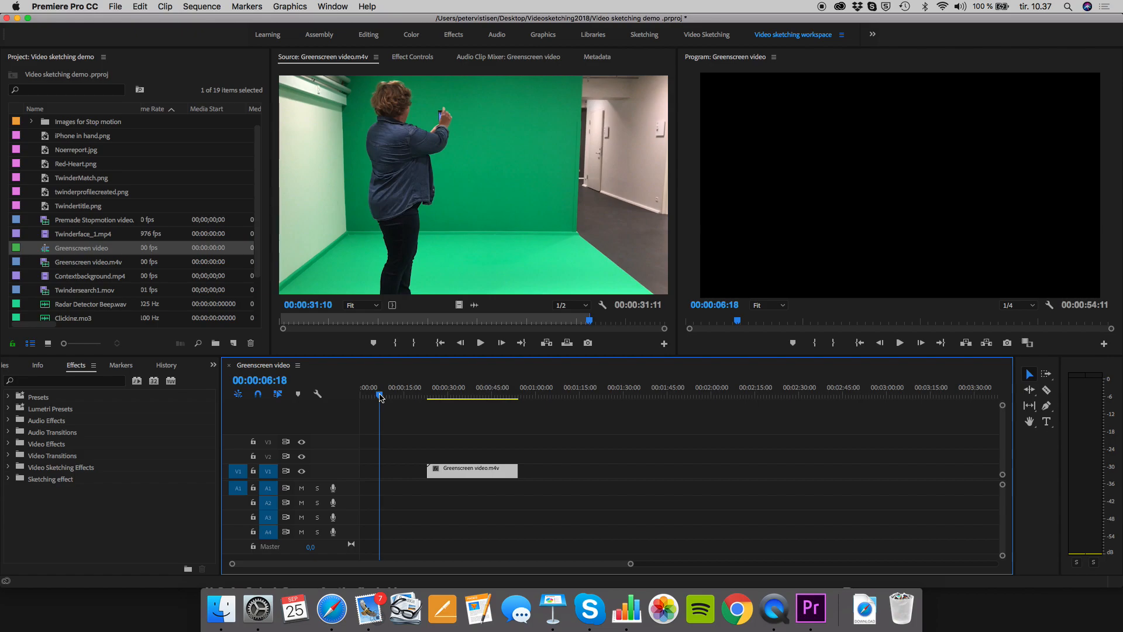
Preview Twinderface_1.mp4 and open Twindertitle.png in the Source monitor.
left_click(52, 234)
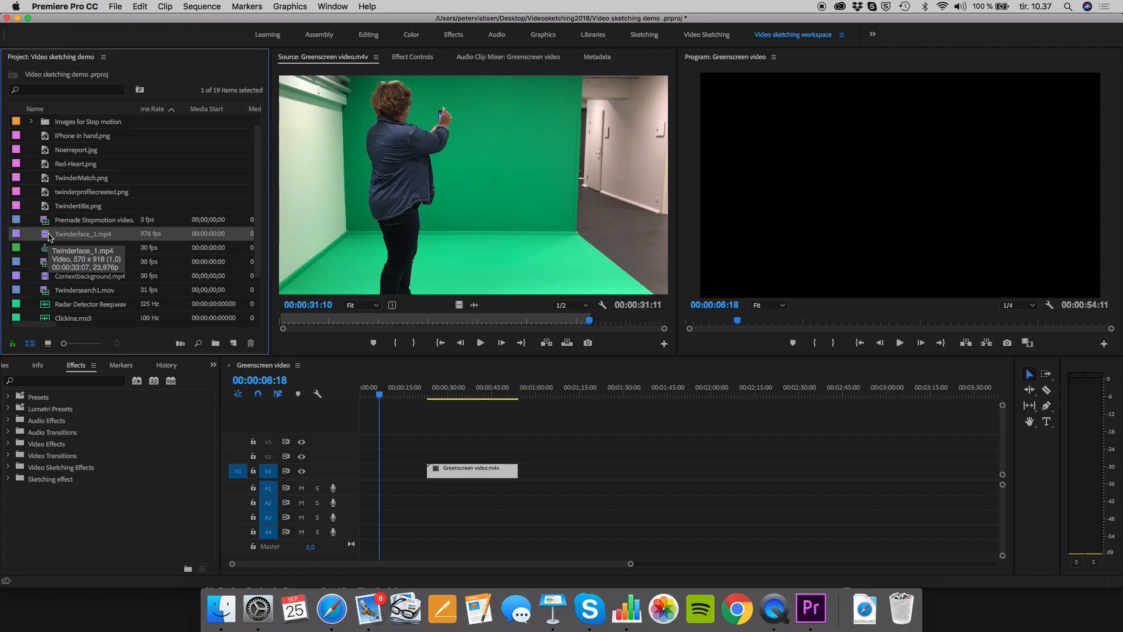
double_click(49, 235)
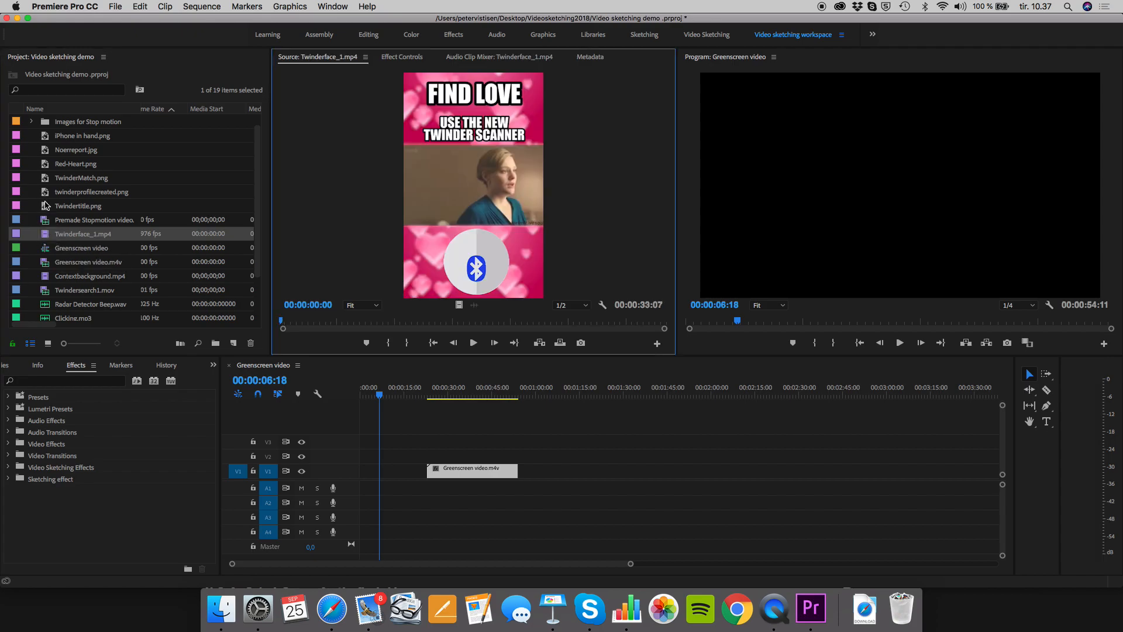
double_click(47, 208)
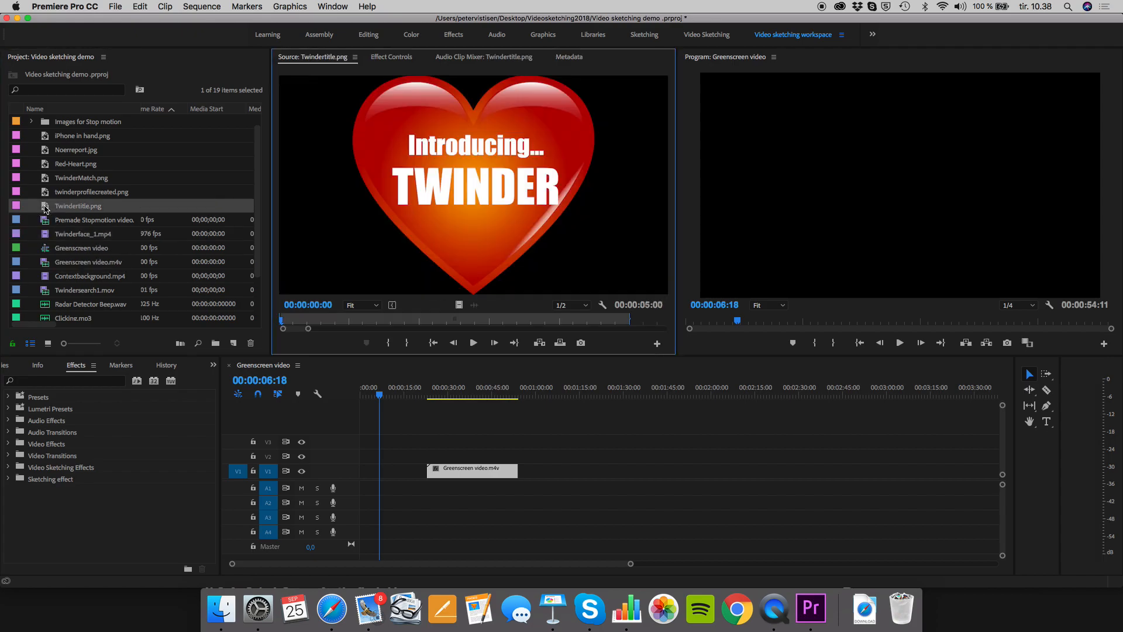
Place Twindertitle.png at the start of V1 and scrub the sequence to compare it with the Greenscreen clip.
left_click(45, 208)
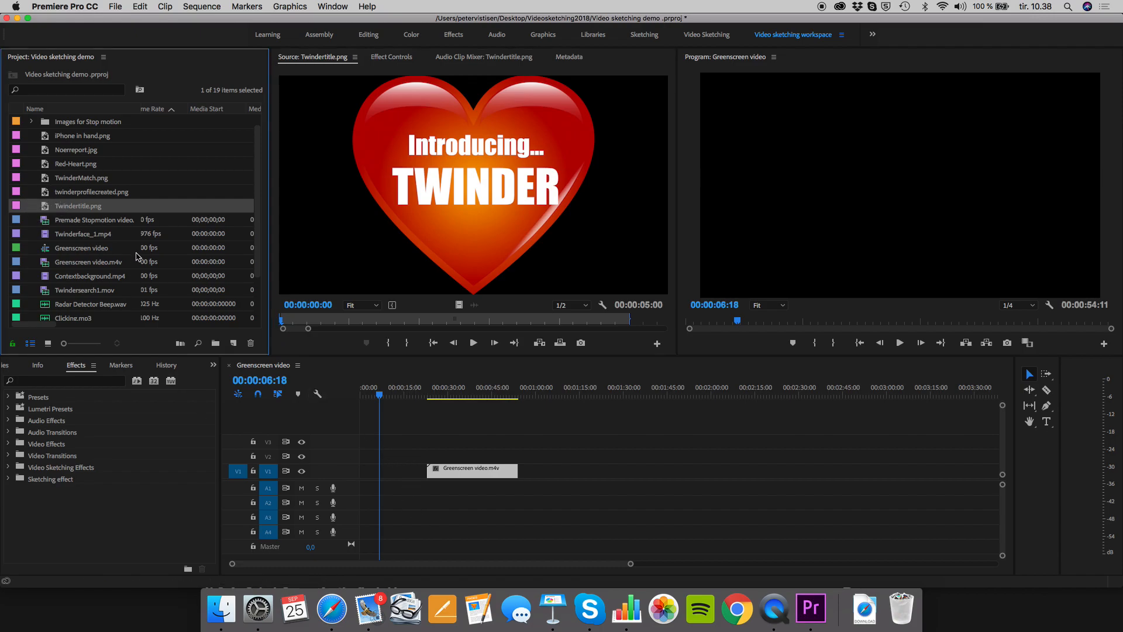
left_click_drag(46, 206, 344, 468)
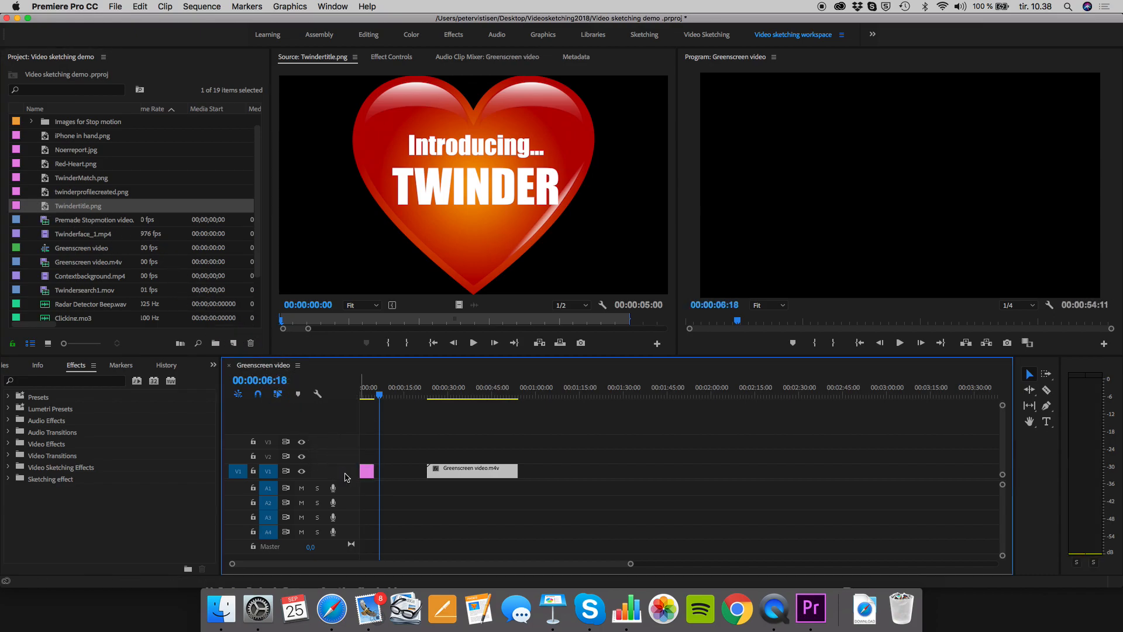
left_click_drag(379, 395, 366, 399)
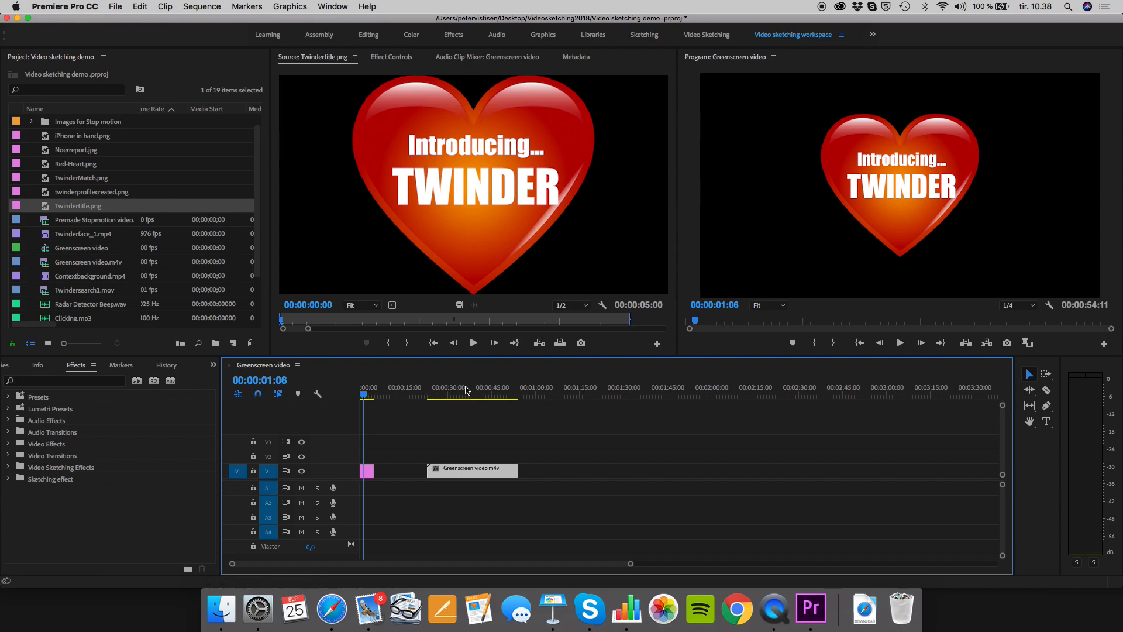
left_click(461, 396)
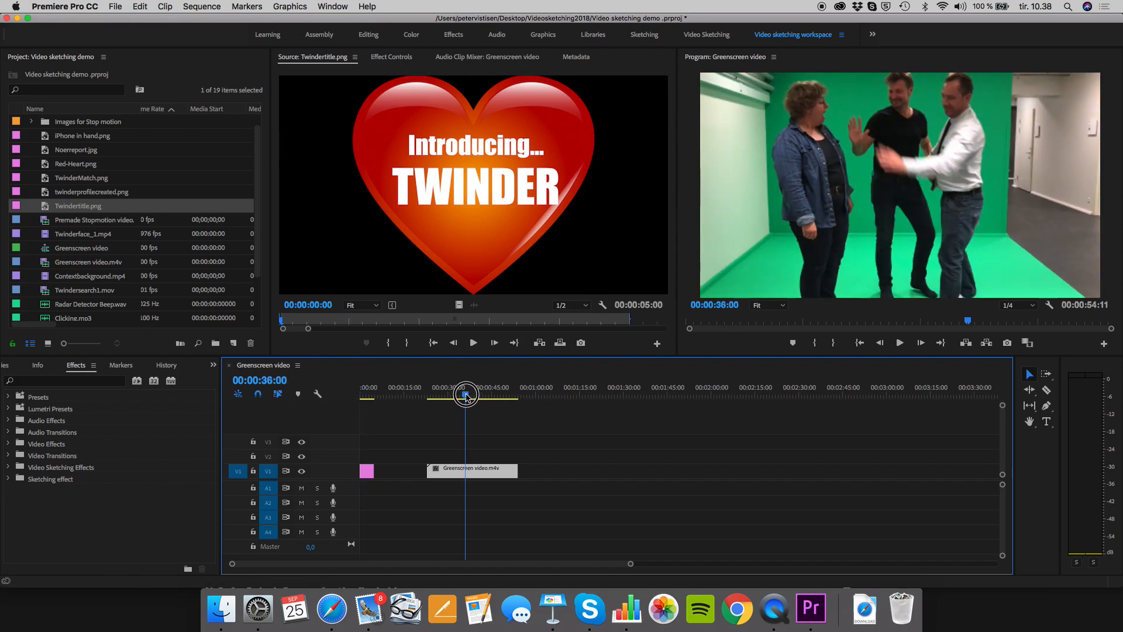
left_click_drag(462, 396, 380, 403)
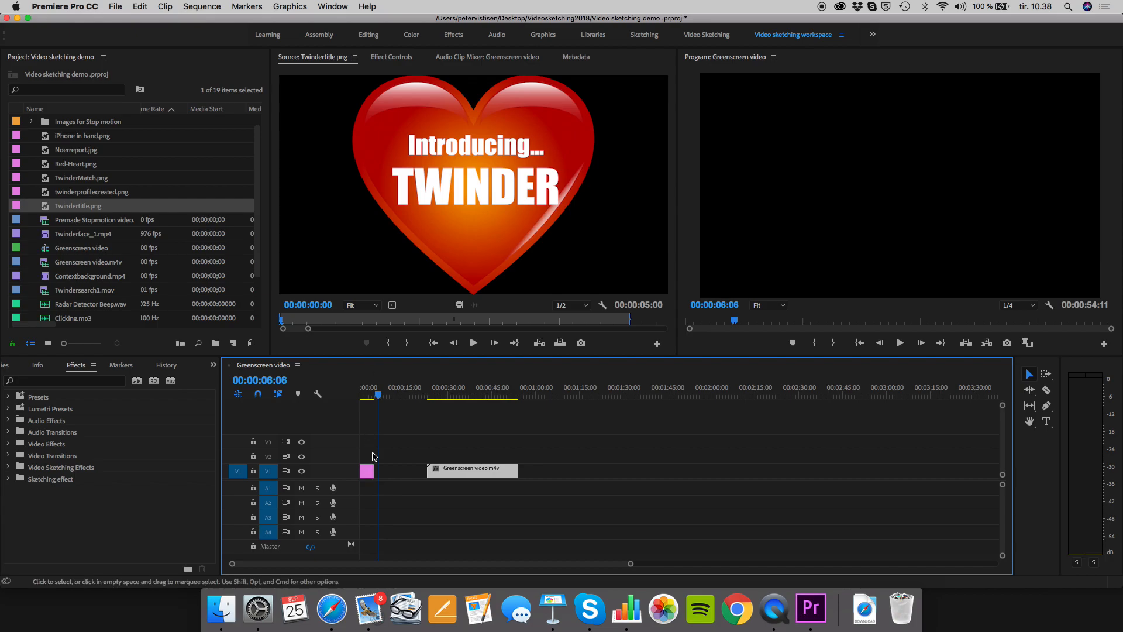
Scale the Twindertitle.png clip on V1 to the sequence's frame size and check it in the Program monitor.
left_click(370, 398)
left_click_drag(370, 398, 363, 397)
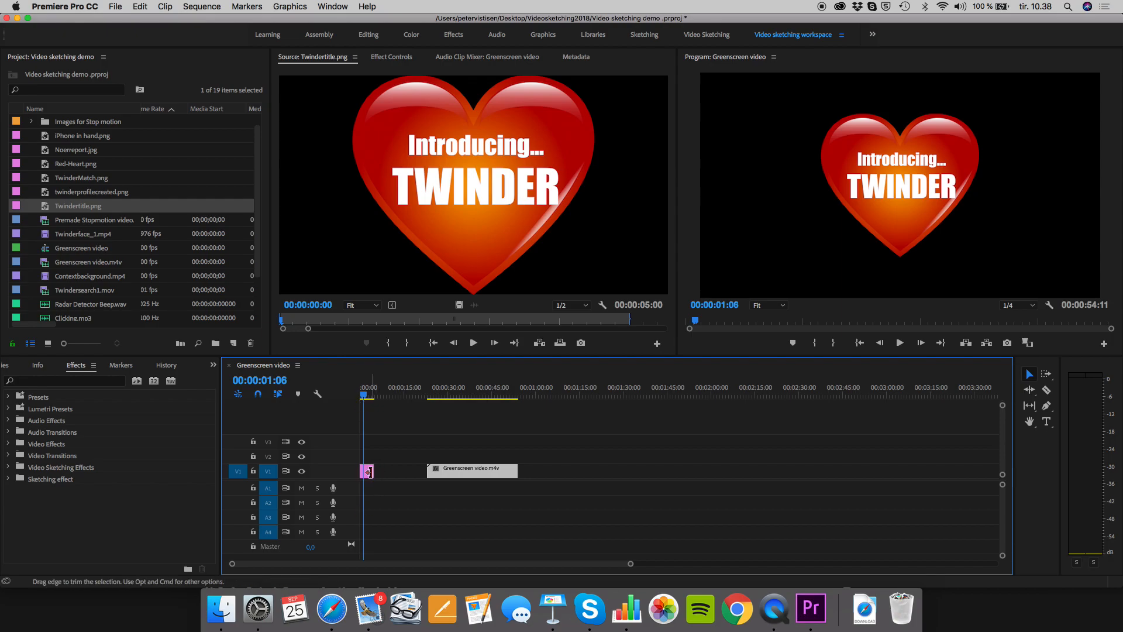
left_click(367, 474)
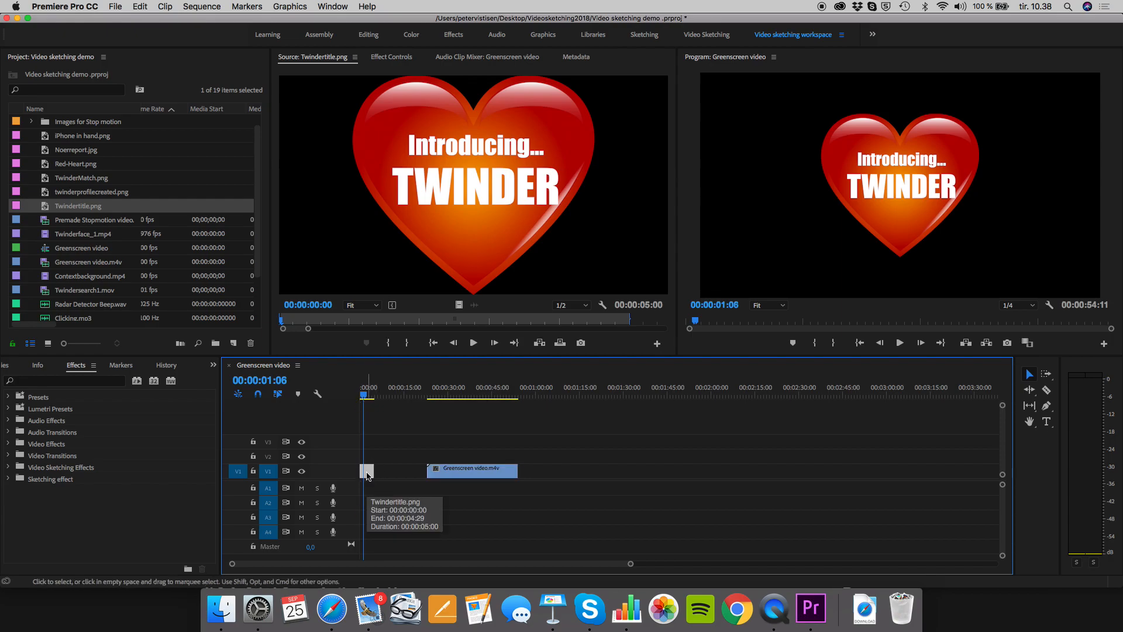
right_click(367, 474)
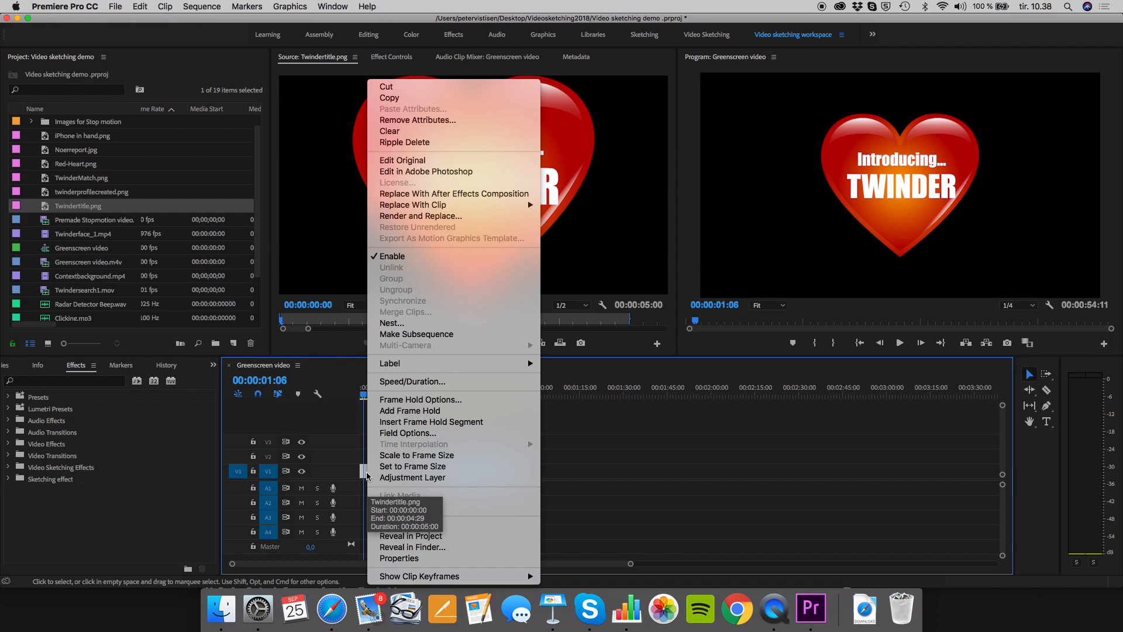
left_click(448, 459)
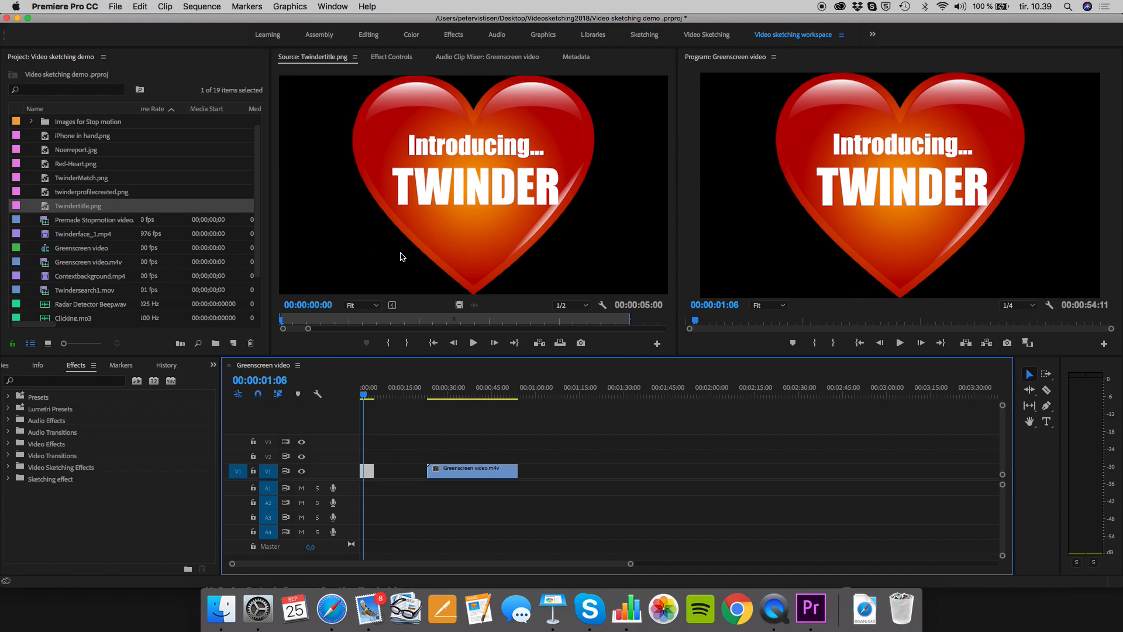
left_click(365, 398)
left_click_drag(365, 397, 367, 398)
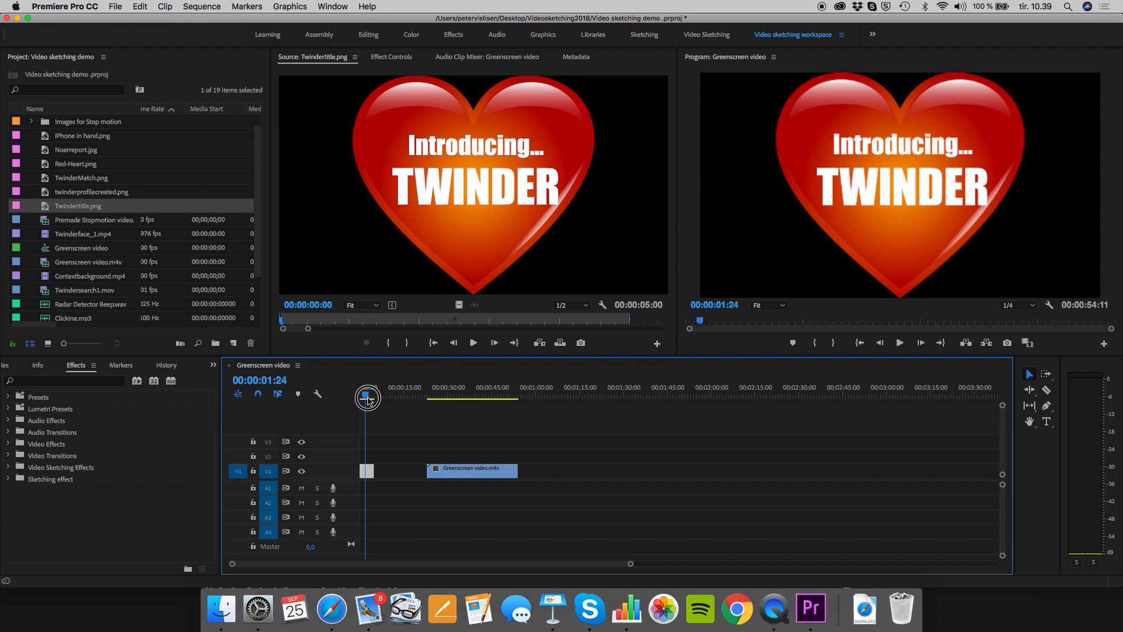
Move the Greenscreen clip on V1 directly against the end of the title clip and play the sequence from the start.
left_click_drag(472, 469, 417, 468)
left_click_drag(361, 396, 343, 396)
key("space")
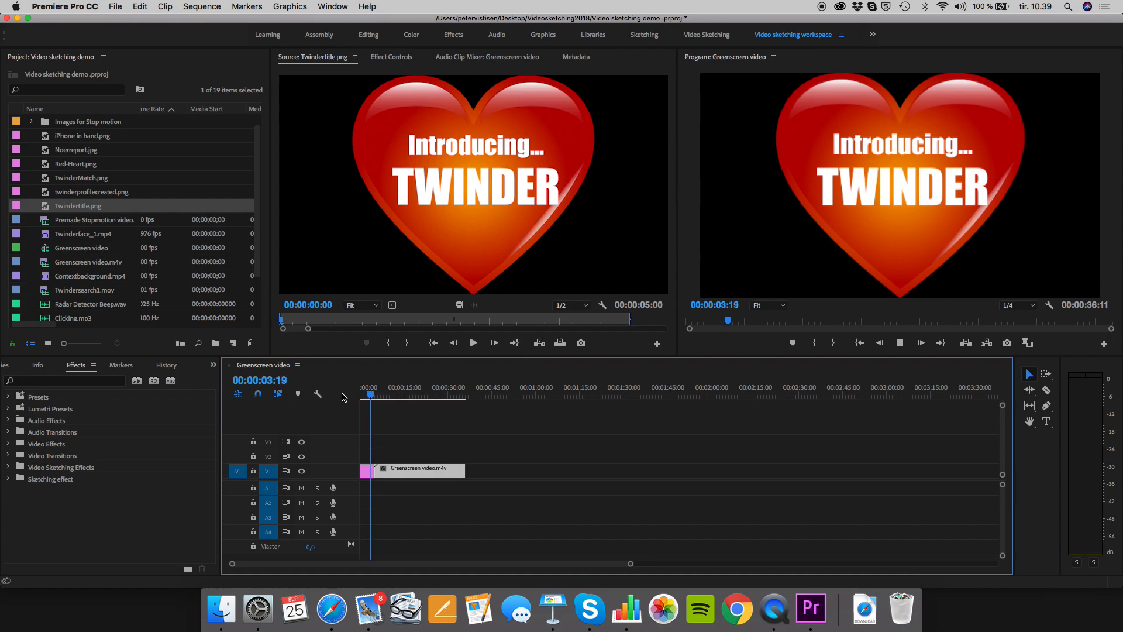
key("space")
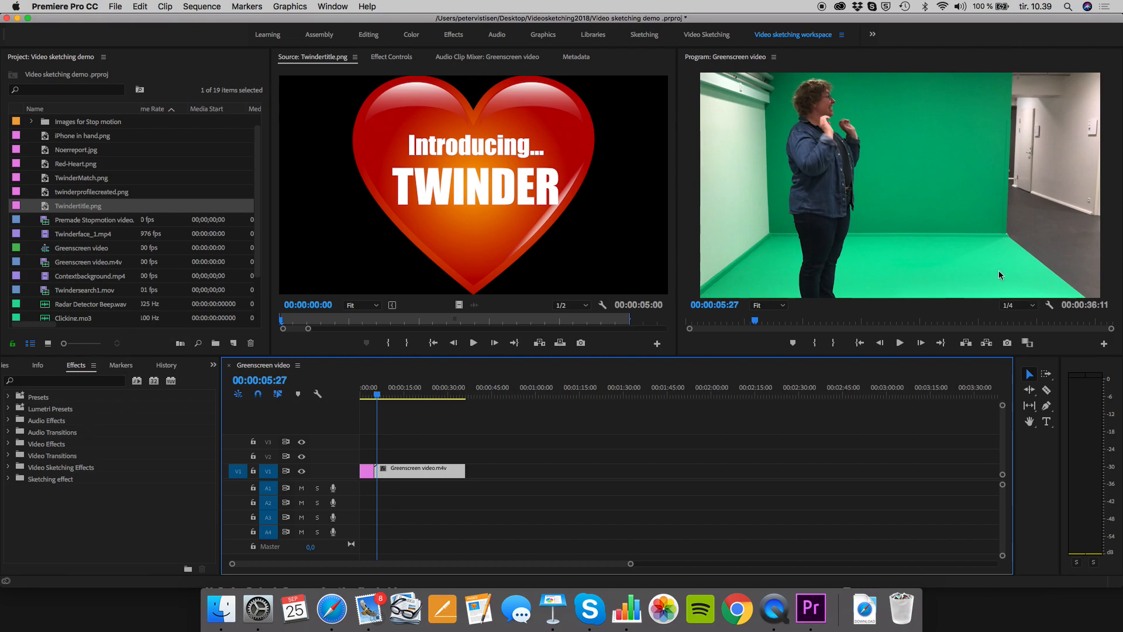
Examine the available effect categories, including the contents of Video Effects and Video Transitions.
left_click(76, 366)
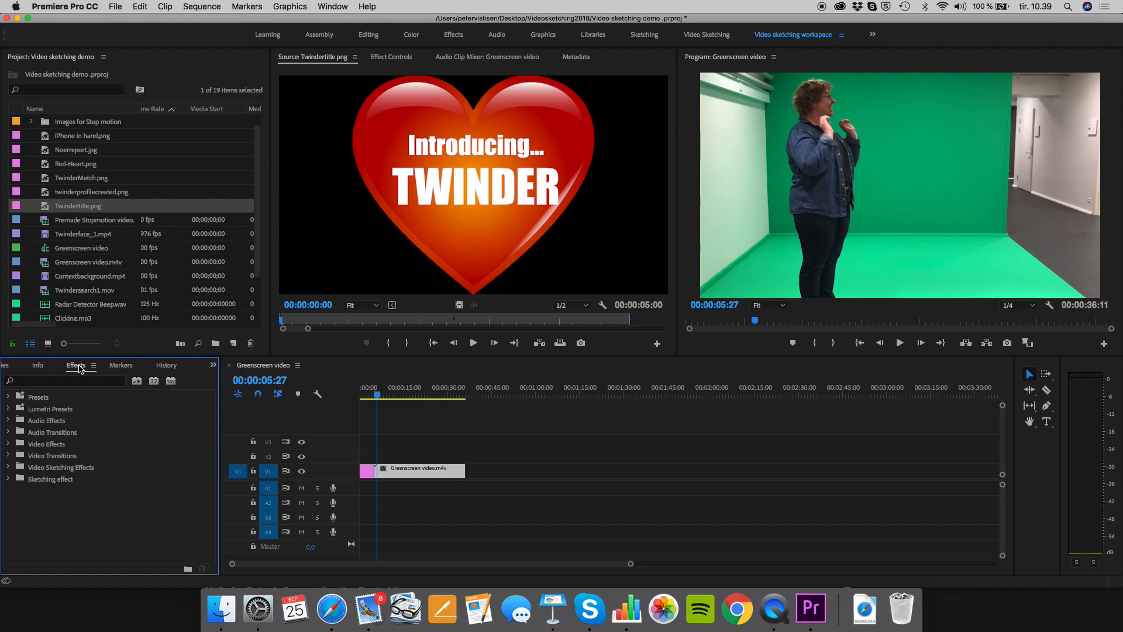
left_click(335, 6)
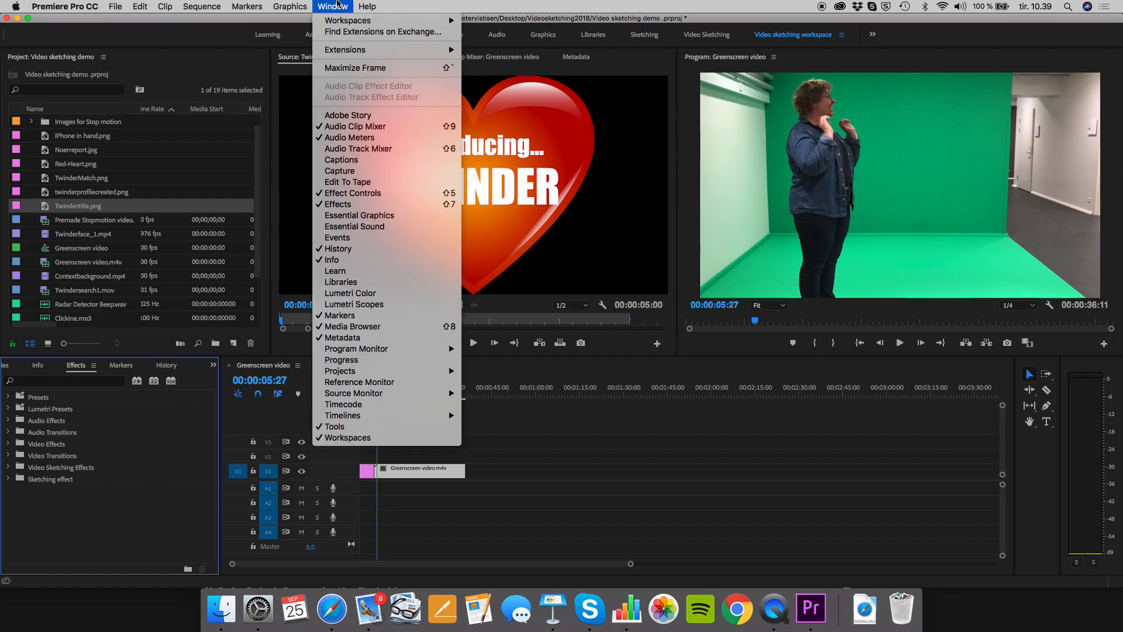
left_click(330, 5)
left_click(331, 5)
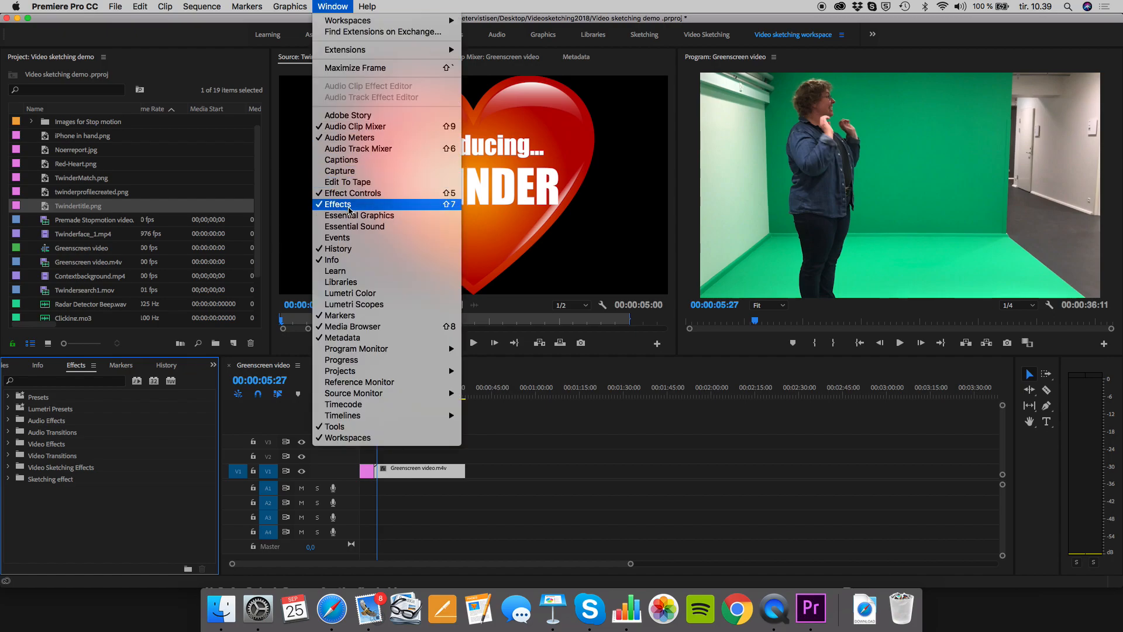
left_click(110, 518)
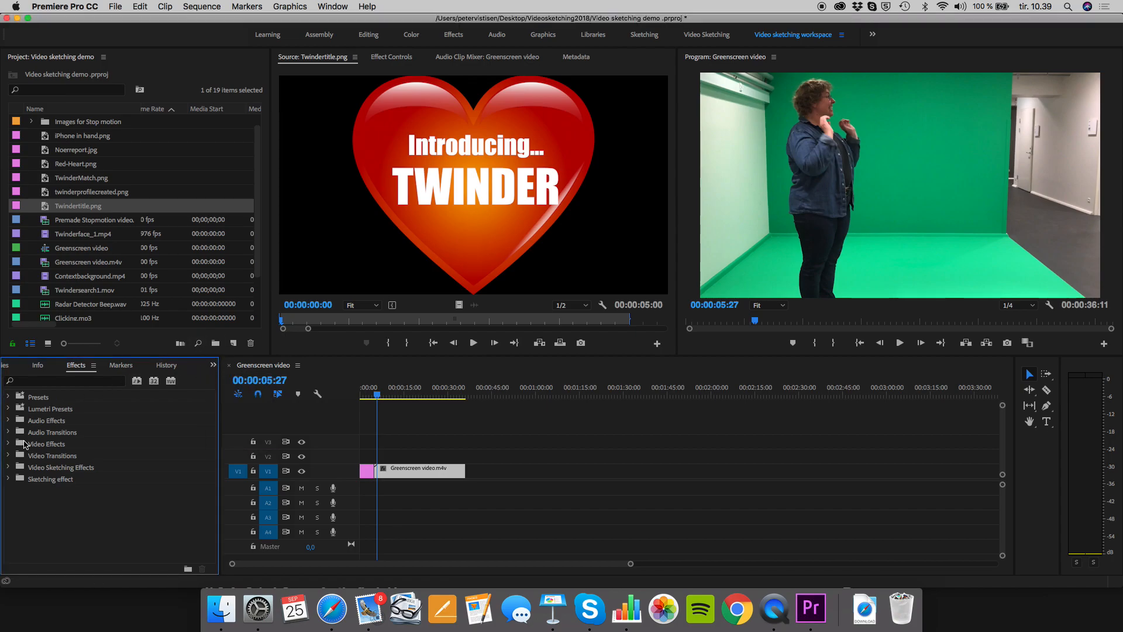
left_click(8, 444)
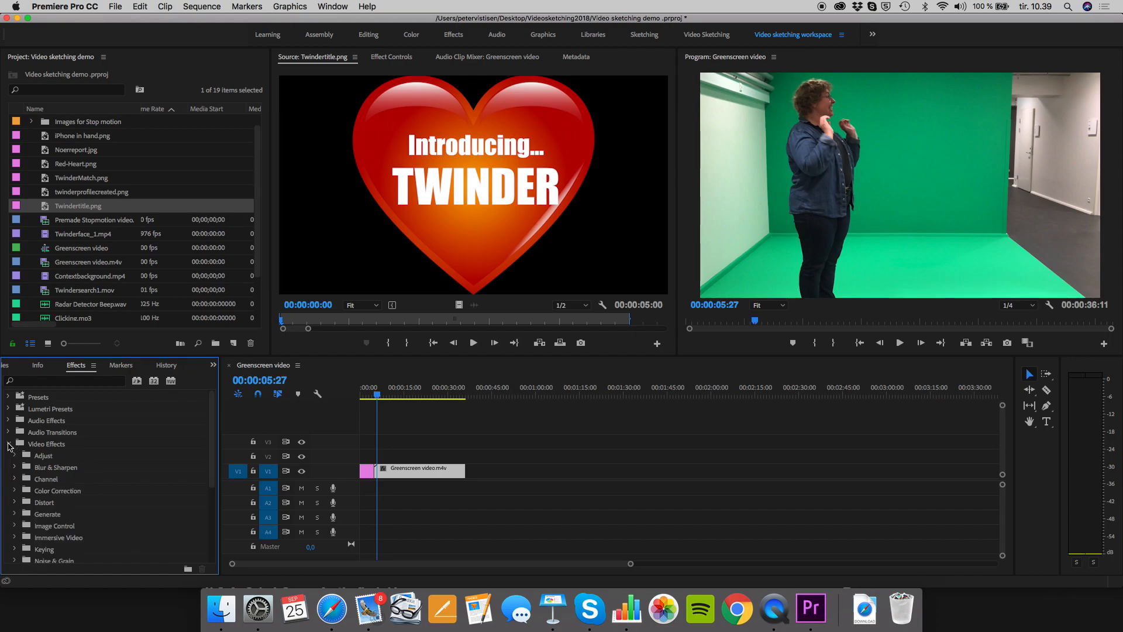
left_click(8, 445)
left_click(9, 457)
left_click(8, 457)
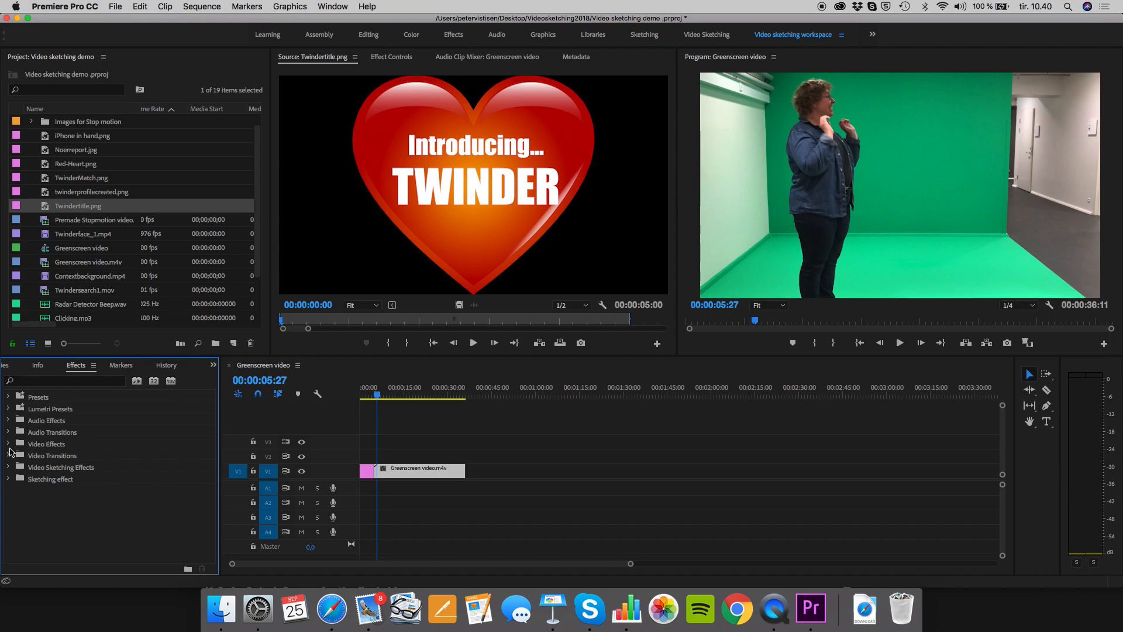
left_click(10, 458)
left_click(10, 458)
Create a new custom effects bin and name it NEW SKETCHING.
left_click(45, 477)
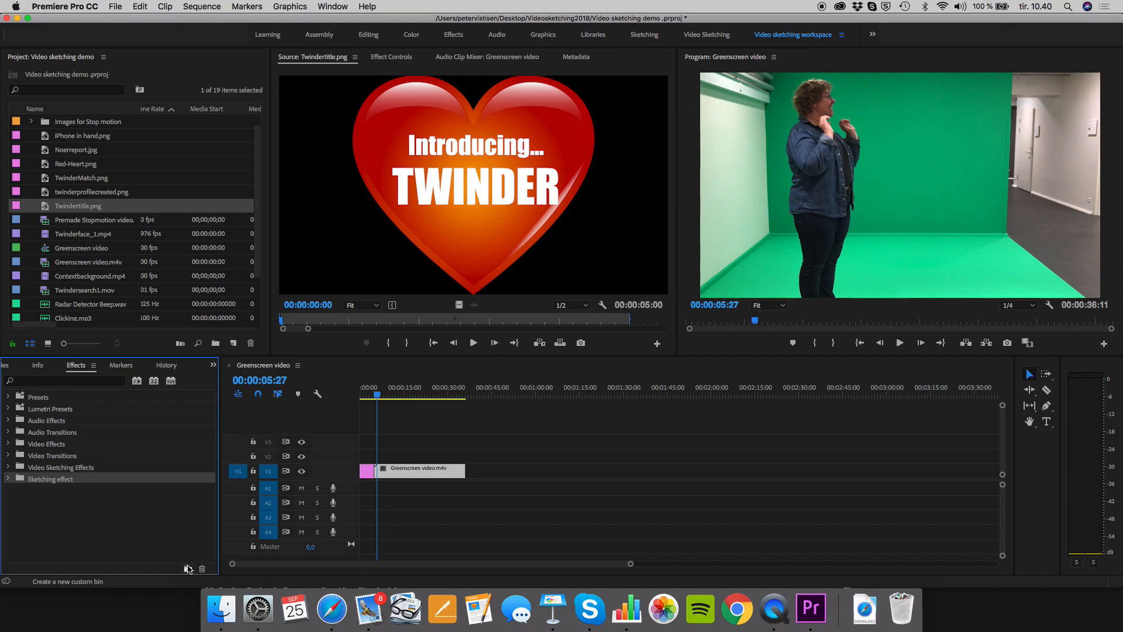
left_click(59, 495)
left_click(188, 569)
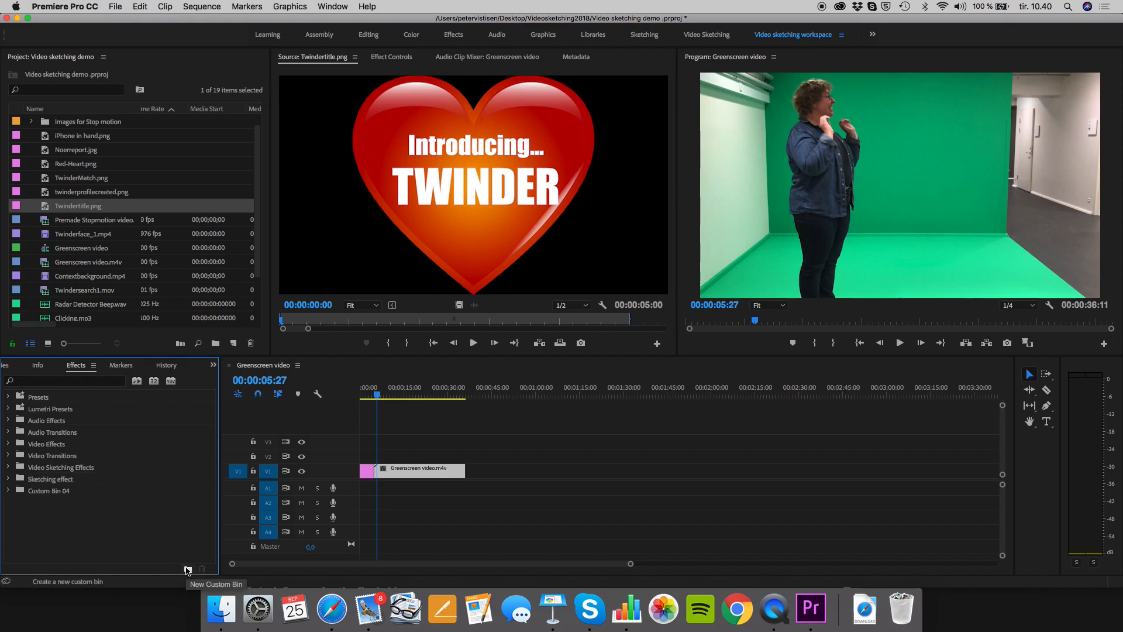
left_click(48, 492)
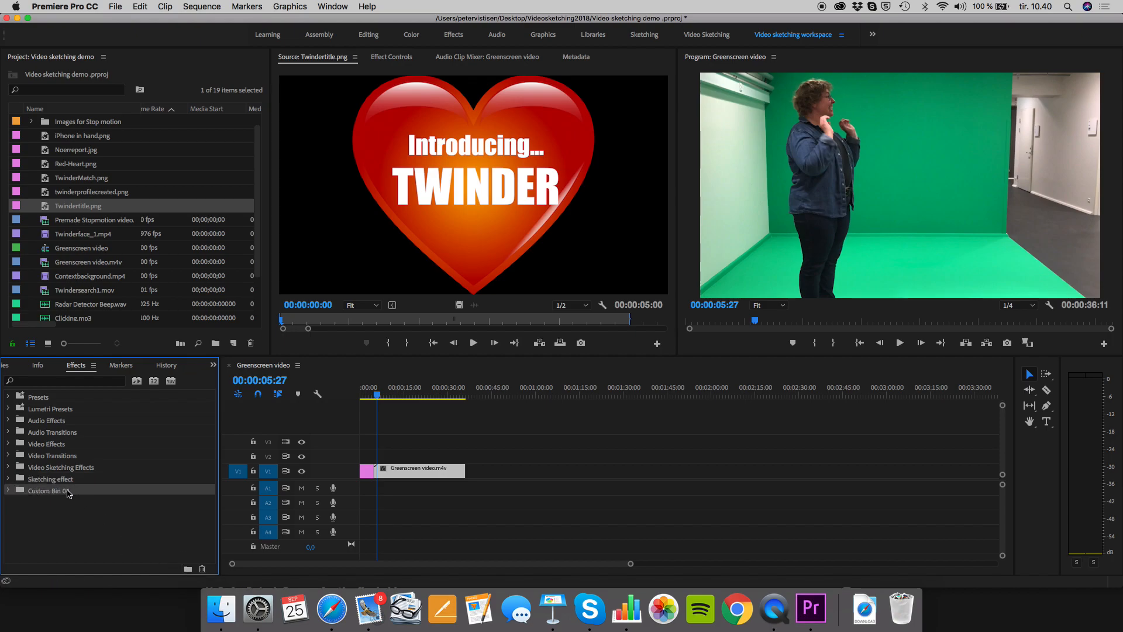
left_click(68, 490)
type("NEW SKETCHI")
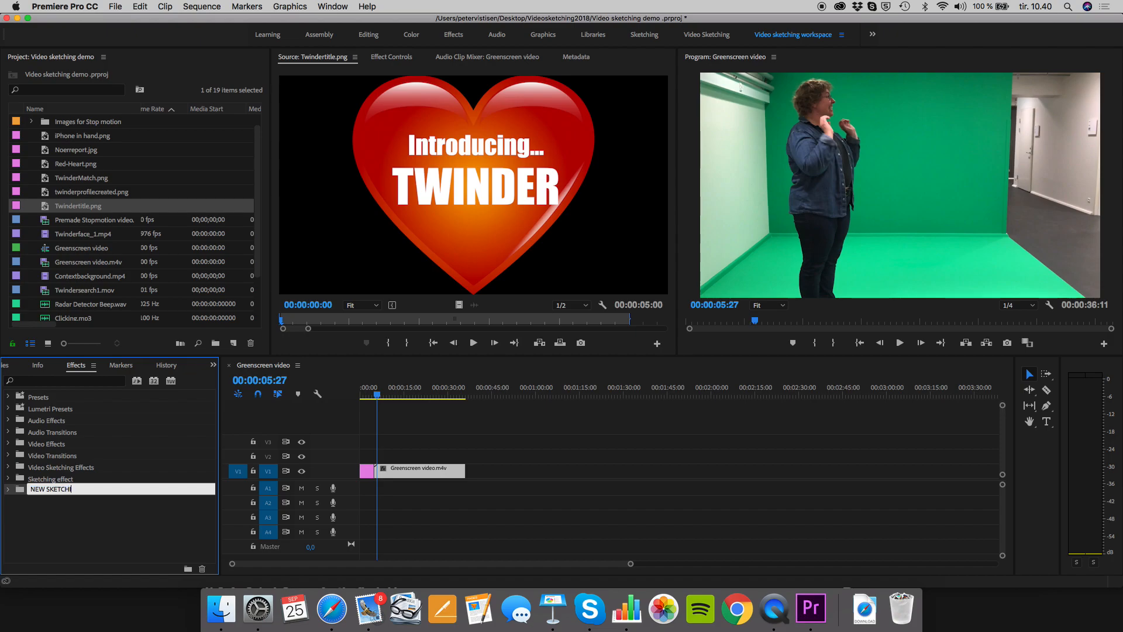
type("NG")
key("Return")
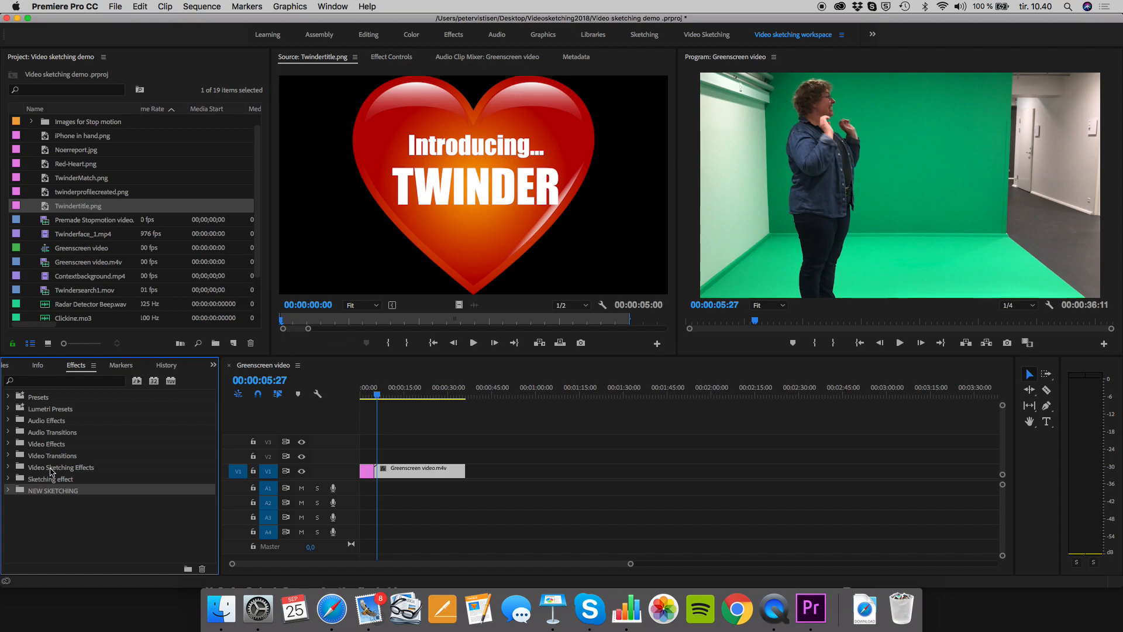
Expand the NEW SKETCHING bin and preview the cut between the title and Greenscreen clips, parking the playhead at 00:00:04:21.
left_click_drag(376, 396, 378, 398)
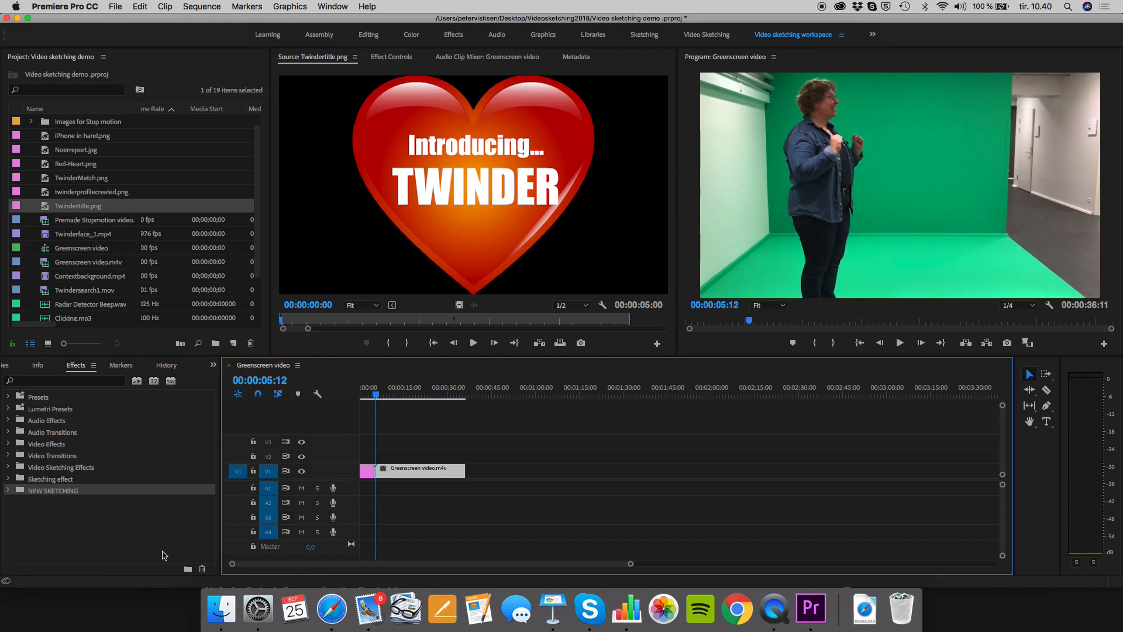
left_click(9, 492)
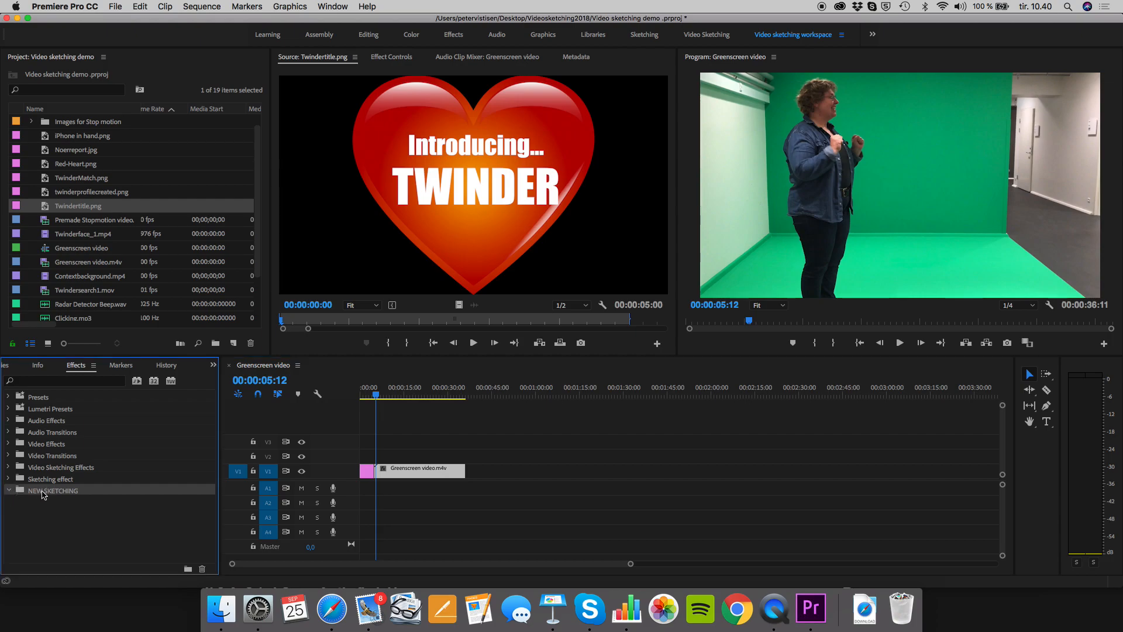
left_click(372, 397)
left_click_drag(373, 398, 373, 397)
key("space")
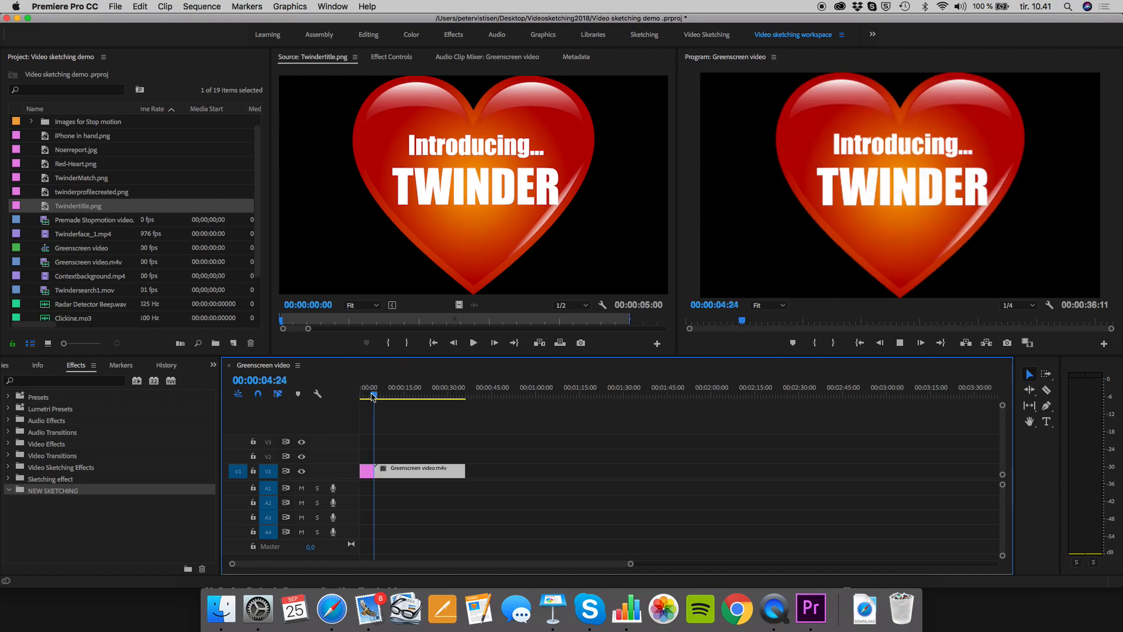
left_click_drag(375, 397, 373, 397)
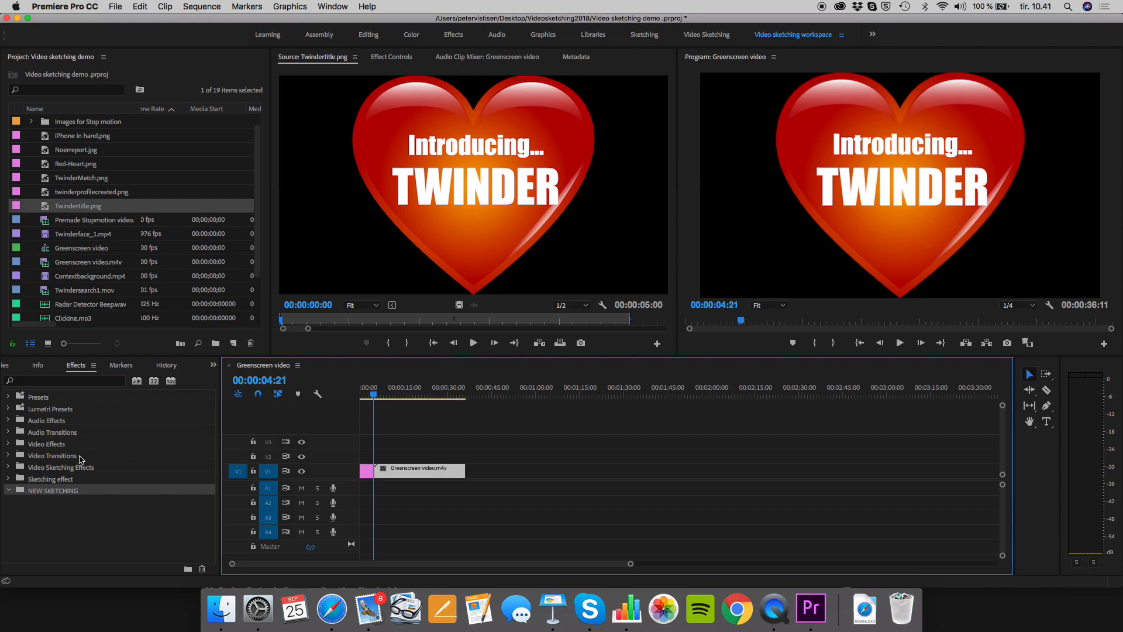
Copy the Dip to White transition from the Dissolve category of Video Transitions into the NEW SKETCHING bin.
left_click(56, 459)
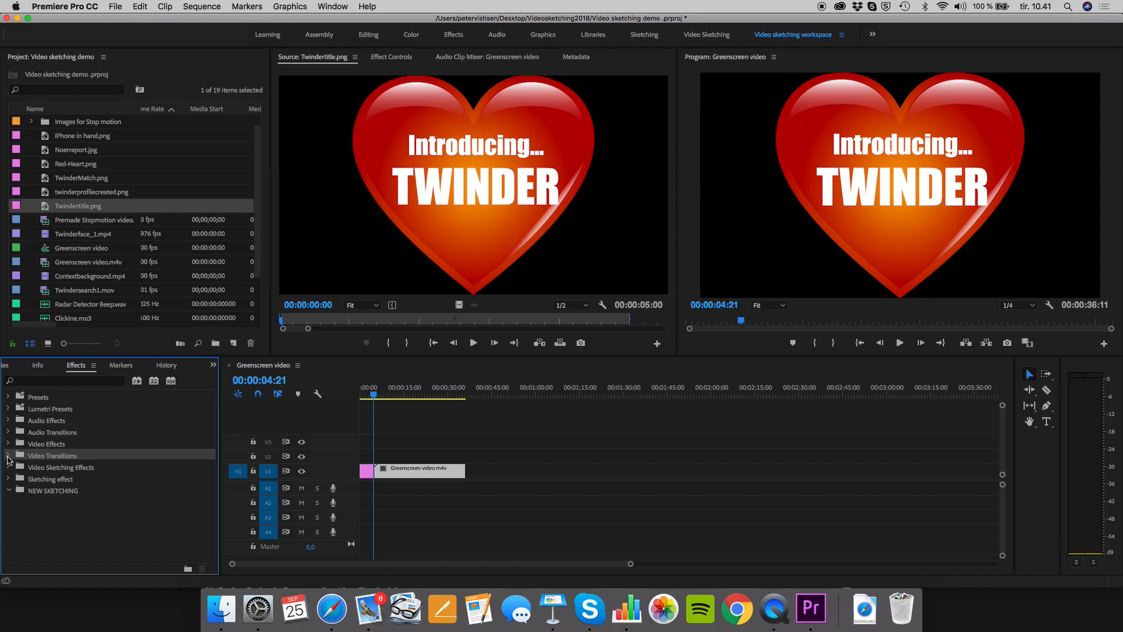
left_click(8, 456)
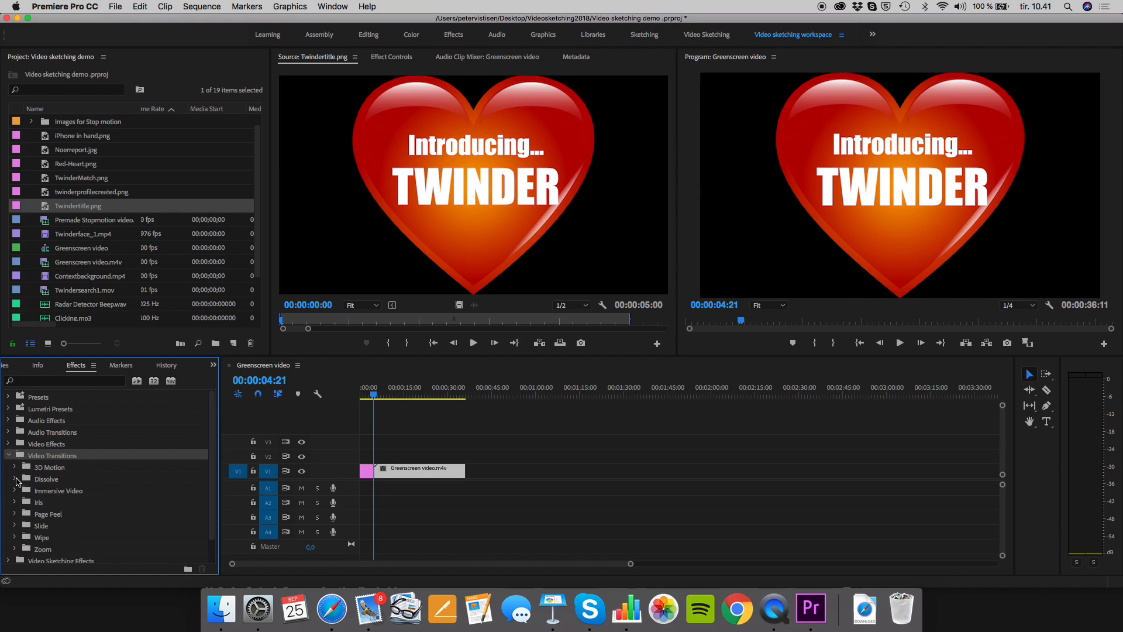
left_click(16, 480)
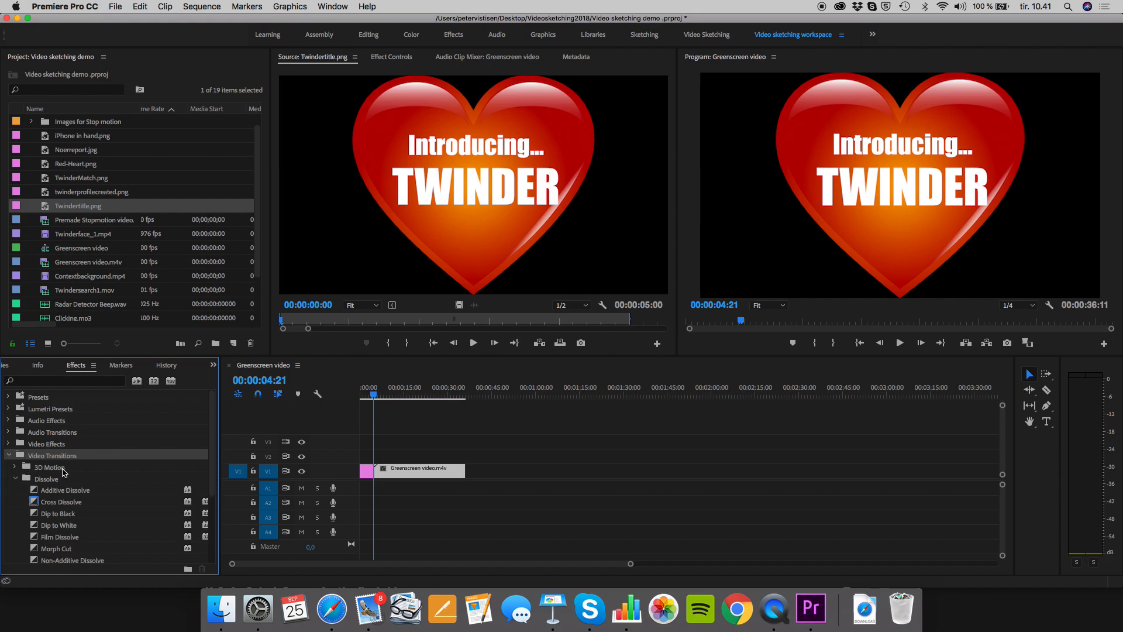
scroll(64, 472, "down", 3)
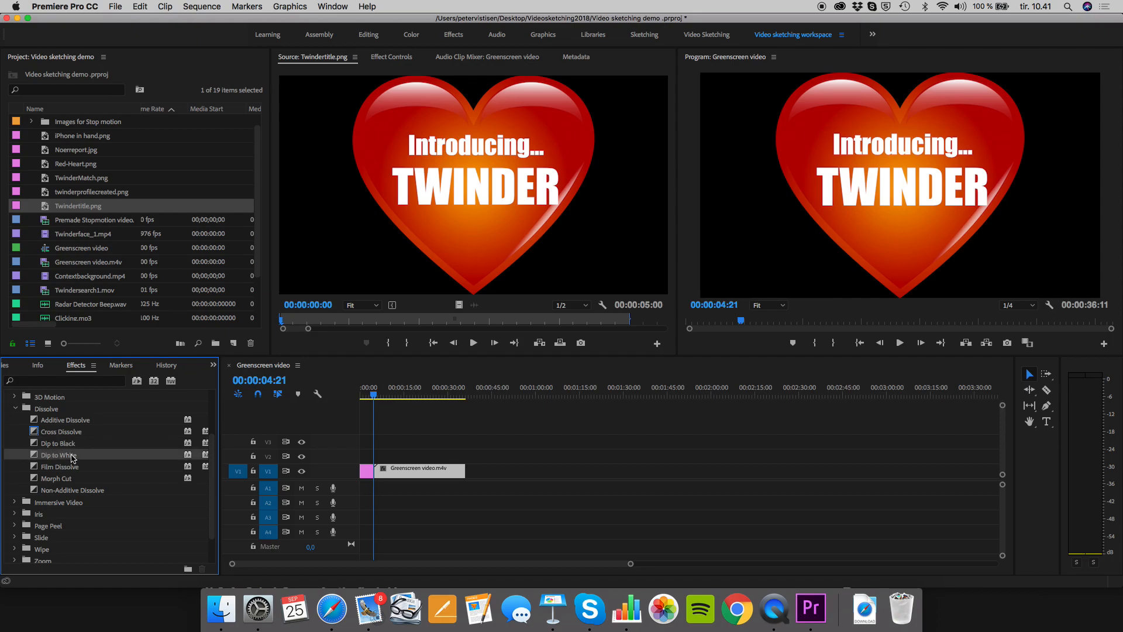
scroll(73, 458, "down", 1)
scroll(72, 458, "down", 2)
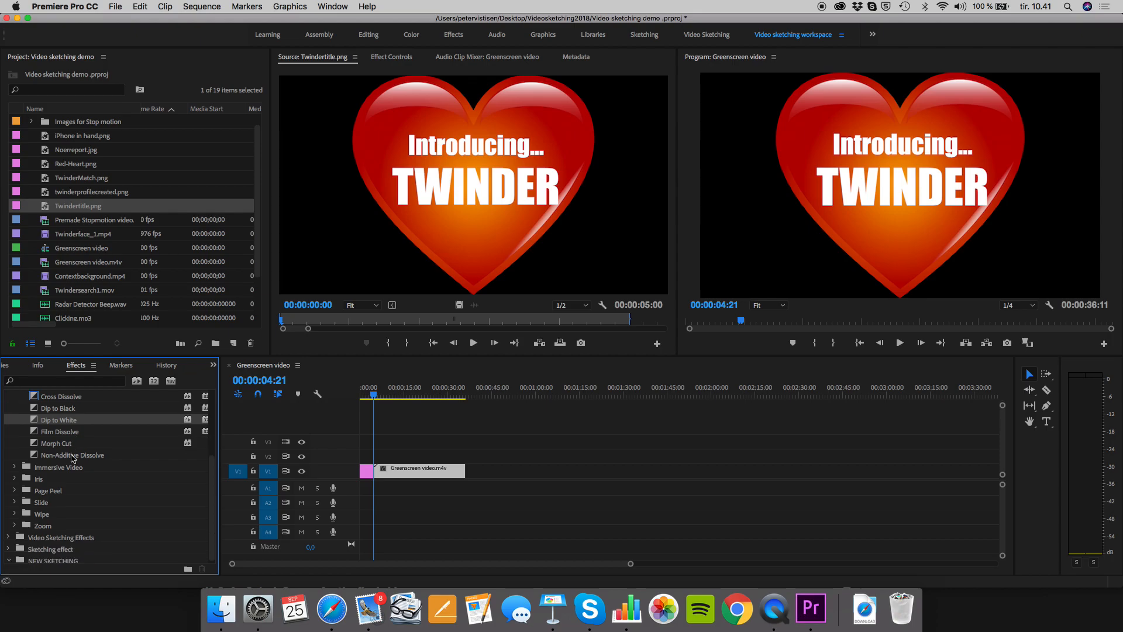
scroll(72, 458, "down", 1)
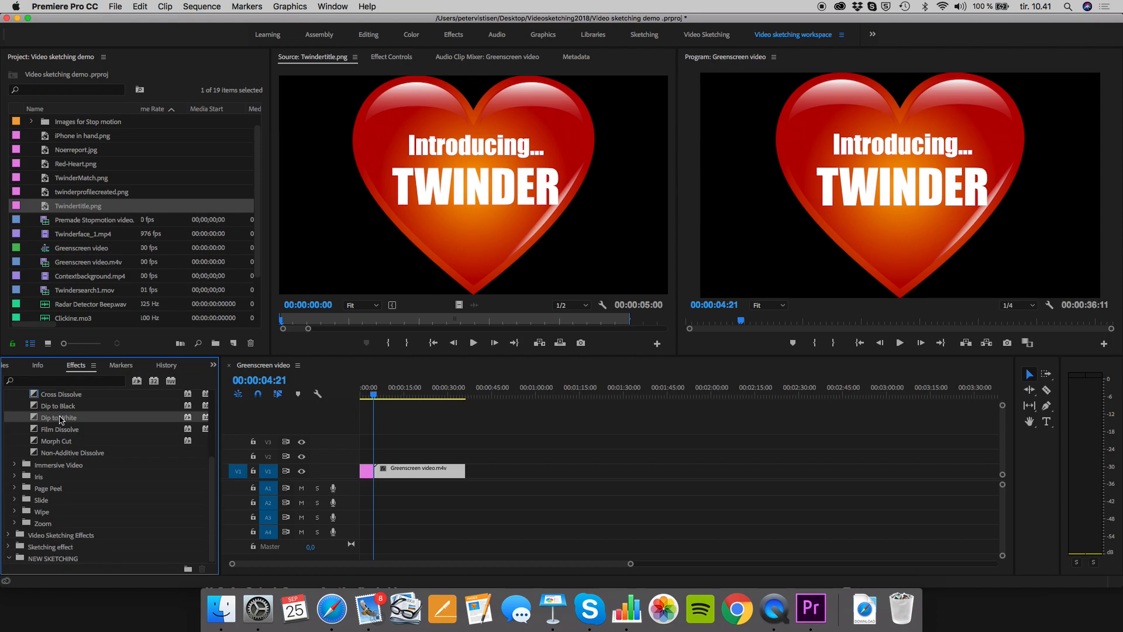
left_click(60, 418)
left_click(35, 547)
left_click(37, 559)
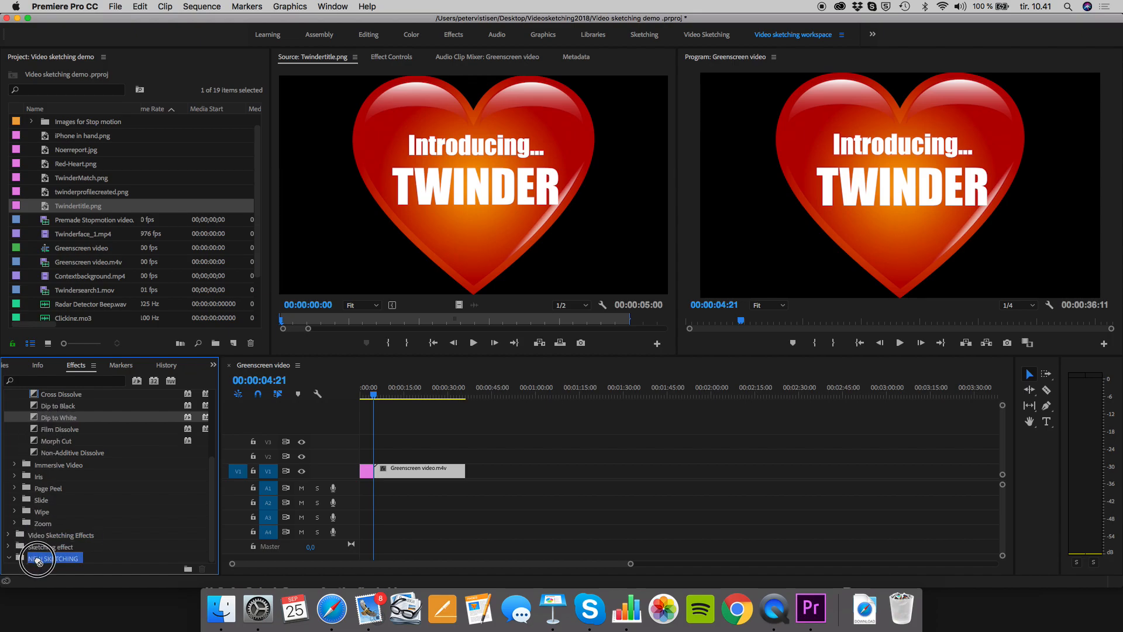
Add the Dip to Black and Cross Dissolve transitions to the NEW SKETCHING bin.
left_click(57, 408)
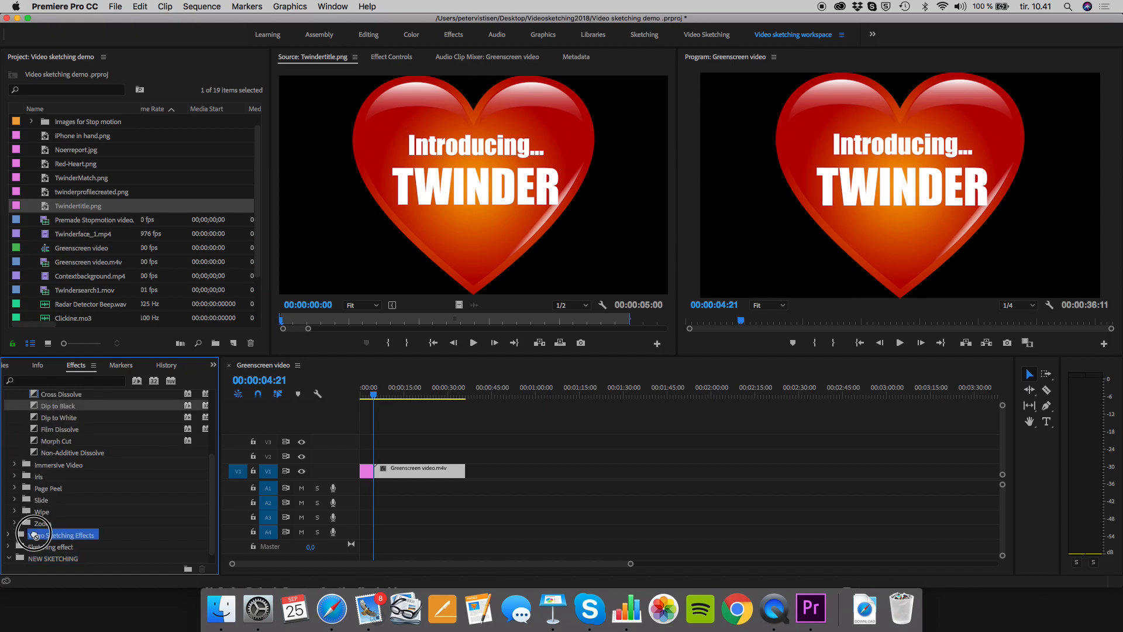
left_click(36, 560)
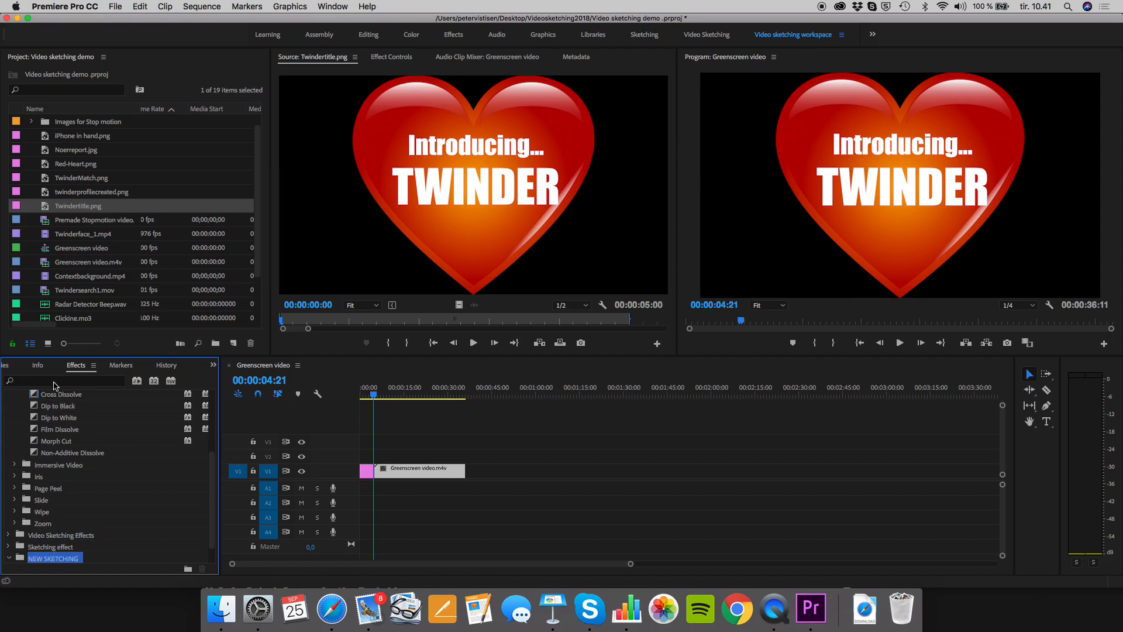
left_click(54, 396)
mouse_move(54, 395)
left_mouse_down()
mouse_move(17, 424)
mouse_move(32, 560)
left_mouse_up()
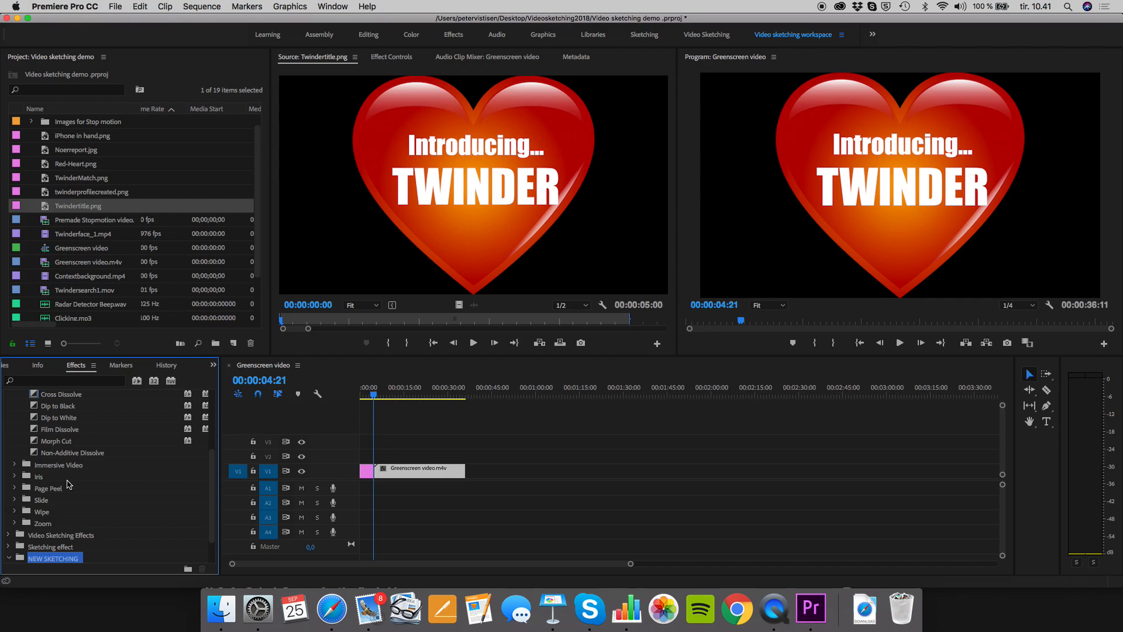
Collapse the Dissolve and Video Transitions categories and check the transitions collected in the NEW SKETCHING bin.
scroll(68, 484, "up", 5)
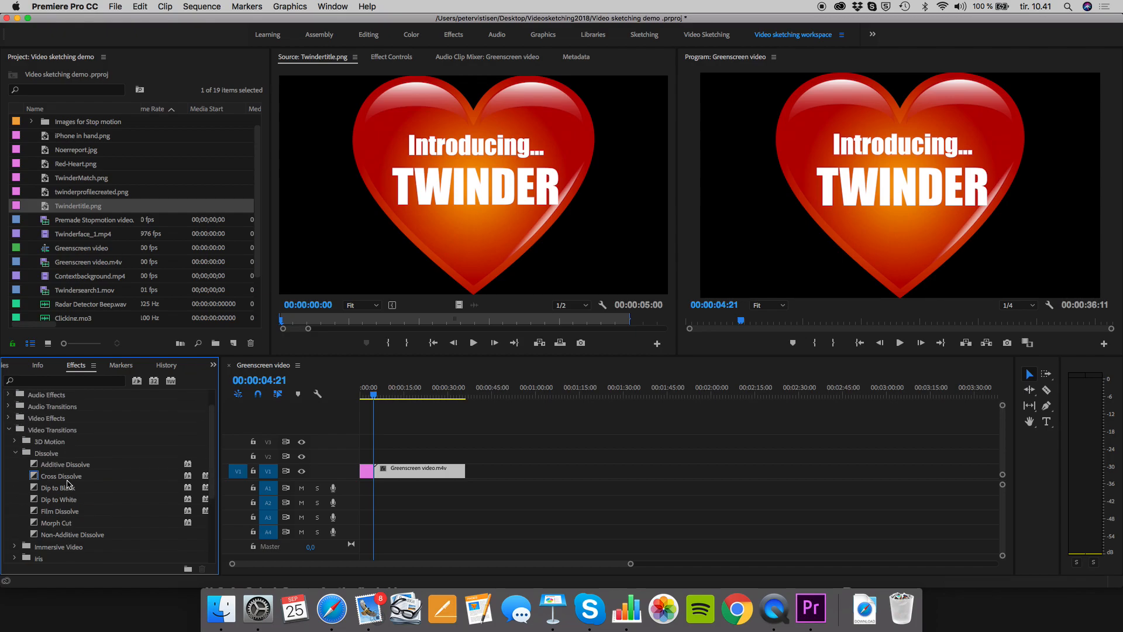
left_click(15, 454)
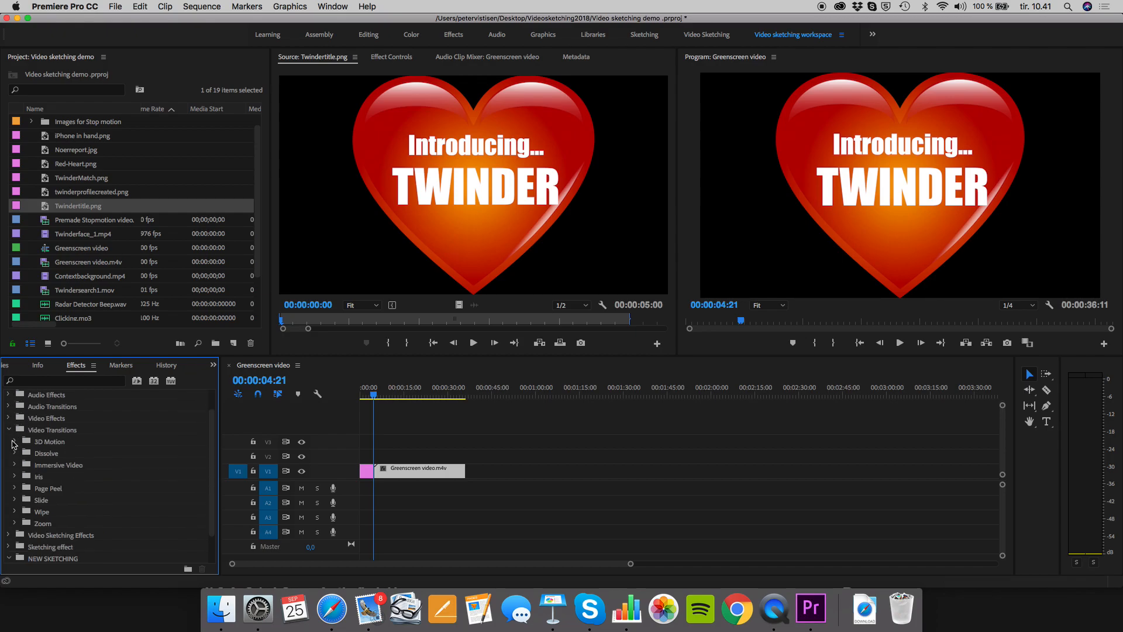
left_click(9, 430)
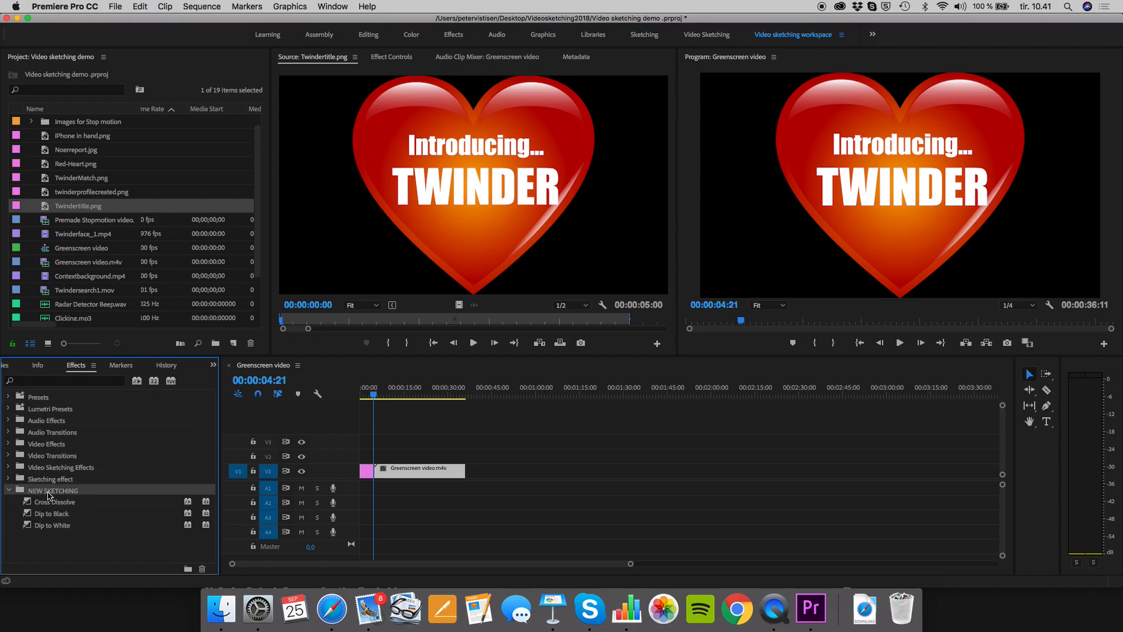
left_click(50, 502)
left_click(54, 515)
left_click(56, 524)
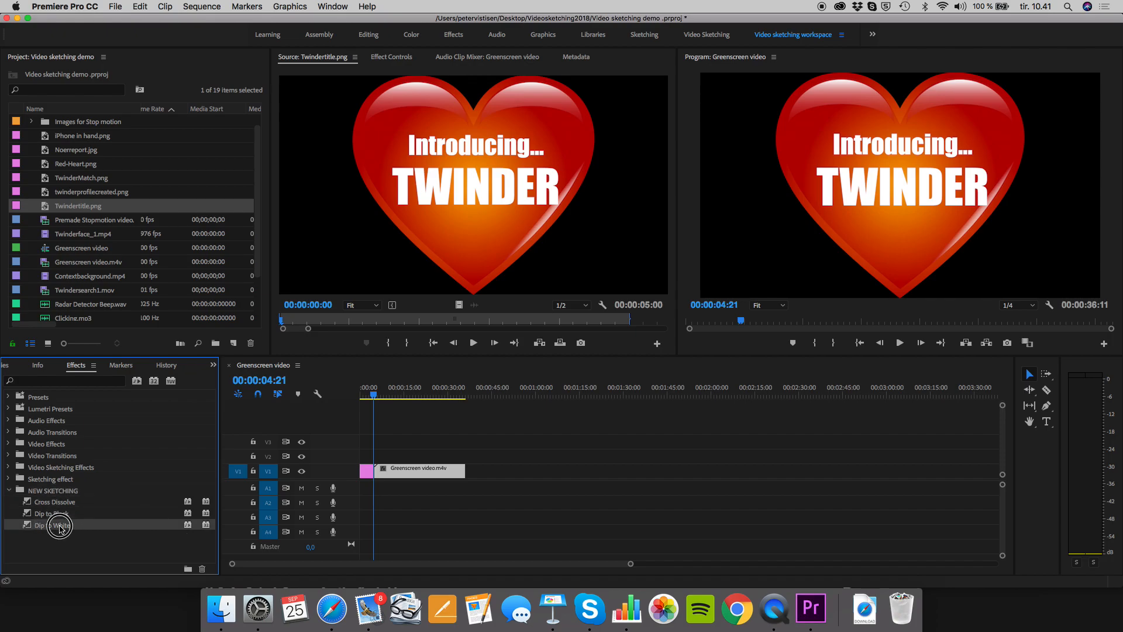
left_click(69, 506)
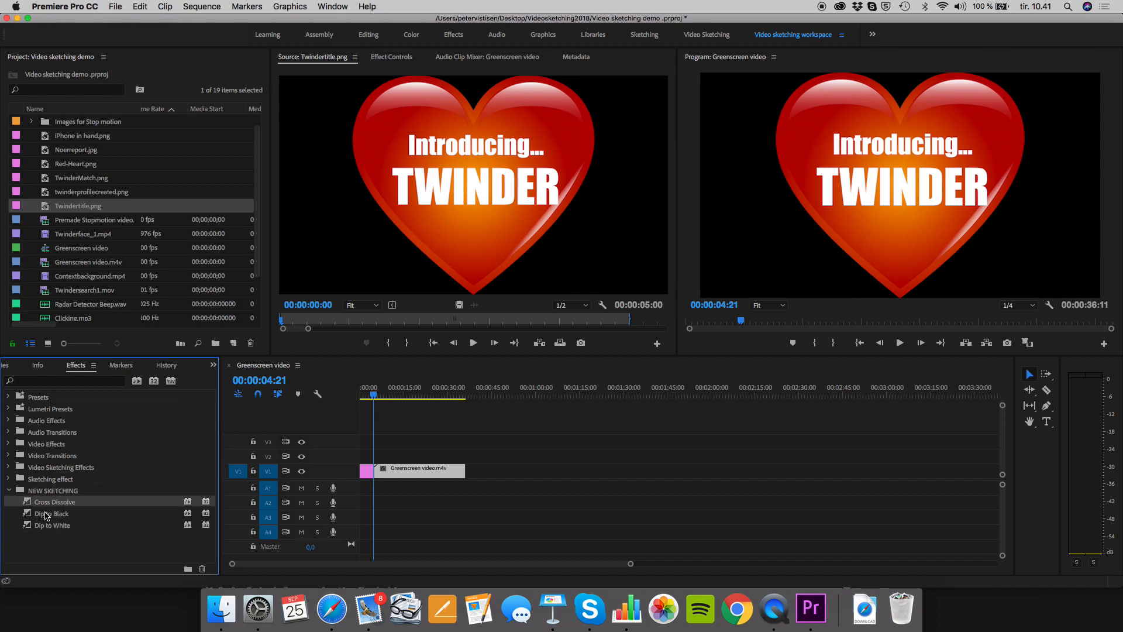
left_click(66, 516)
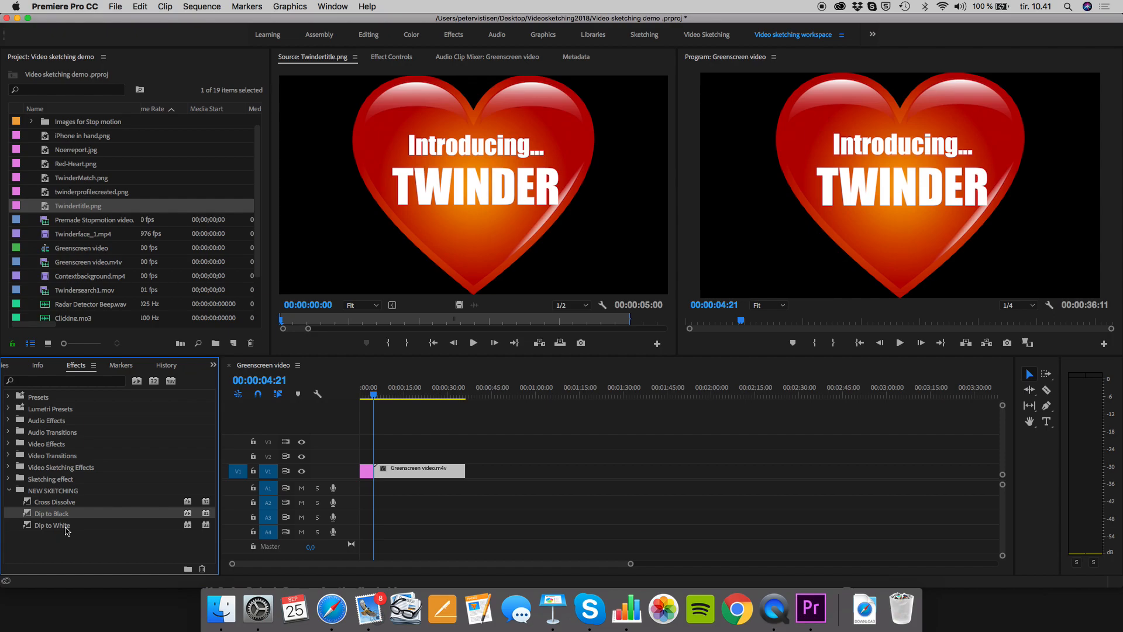
left_click(66, 526)
Apply Cross Dissolve from the NEW SKETCHING bin to the cut between the title and Greenscreen clips and preview the transition.
left_click(68, 503)
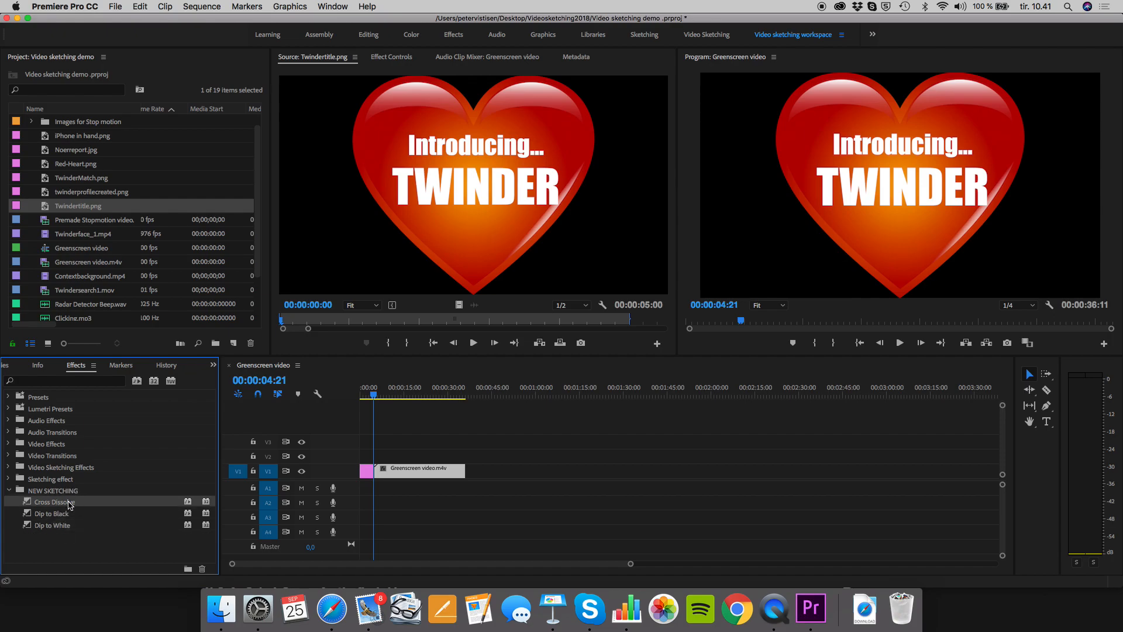
left_click_drag(69, 505, 377, 472)
left_click(373, 398)
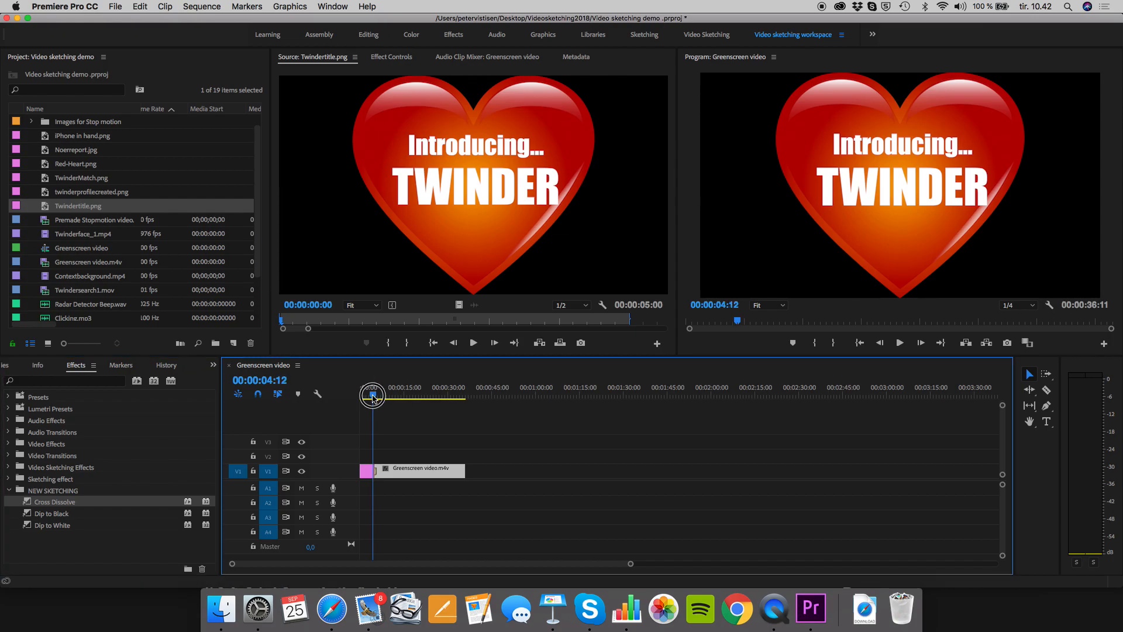
left_click_drag(372, 397, 369, 398)
key("space")
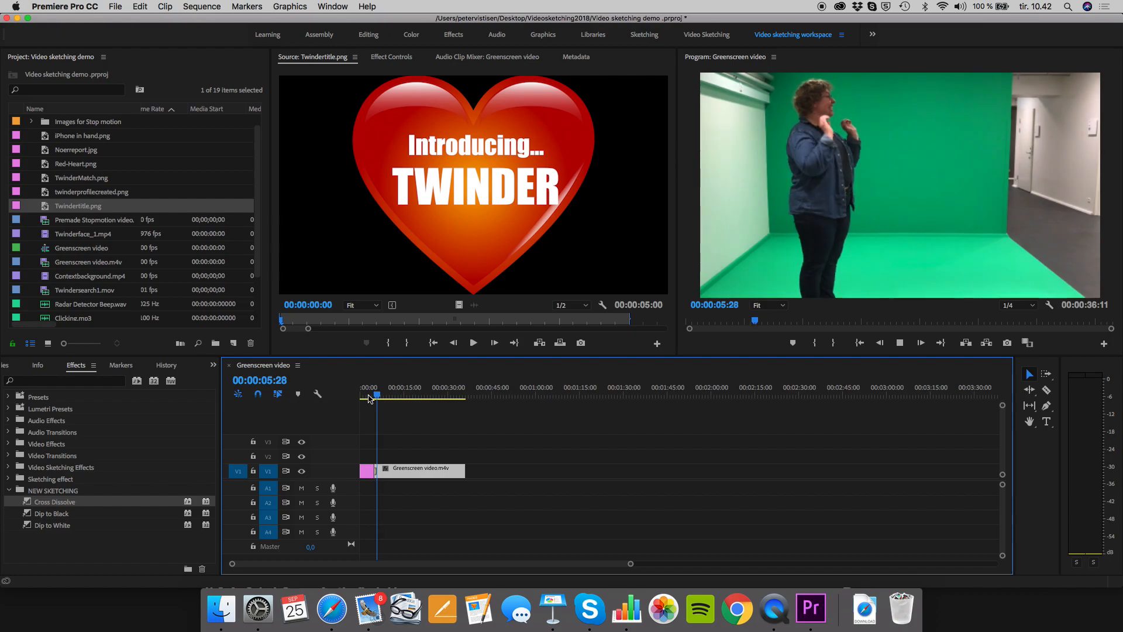
key("space")
mouse_move(369, 398)
left_mouse_down()
mouse_move(421, 396)
mouse_move(376, 403)
left_mouse_up()
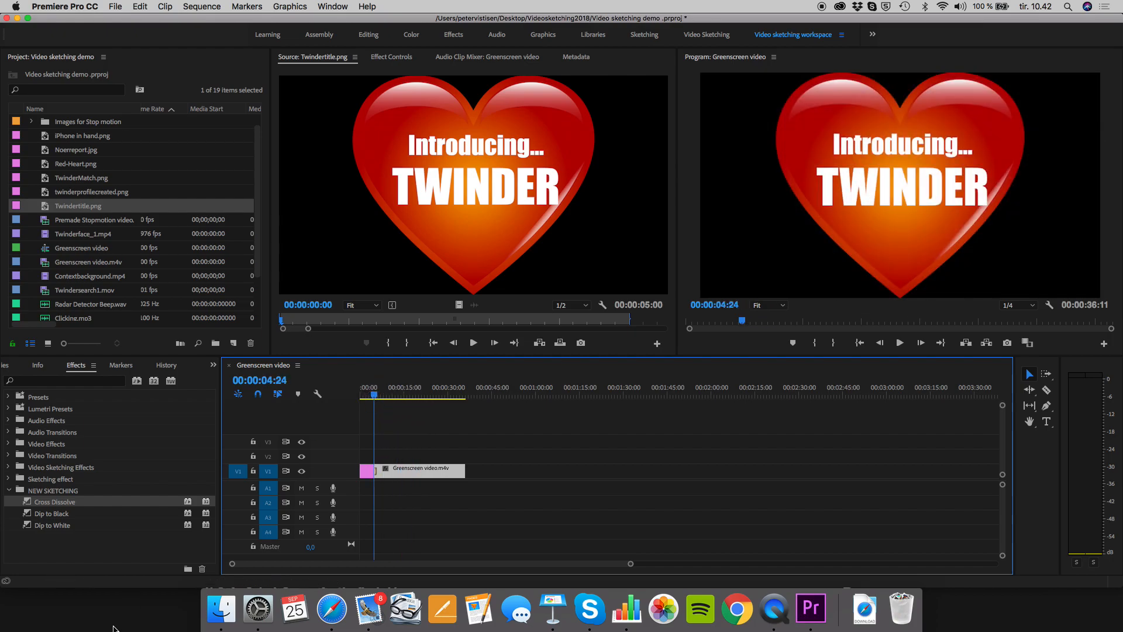
Scrub through the Greenscreen clip to its end and park the playhead at 00:00:20:00.
left_click(407, 401)
left_click_drag(407, 402, 462, 403)
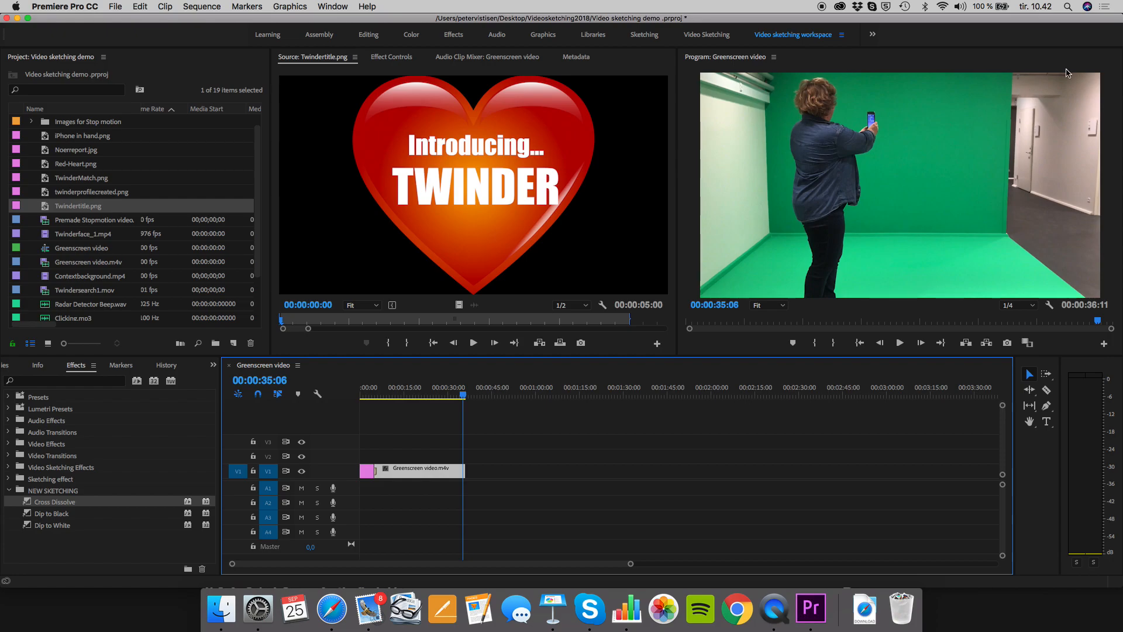
left_click_drag(463, 395, 418, 395)
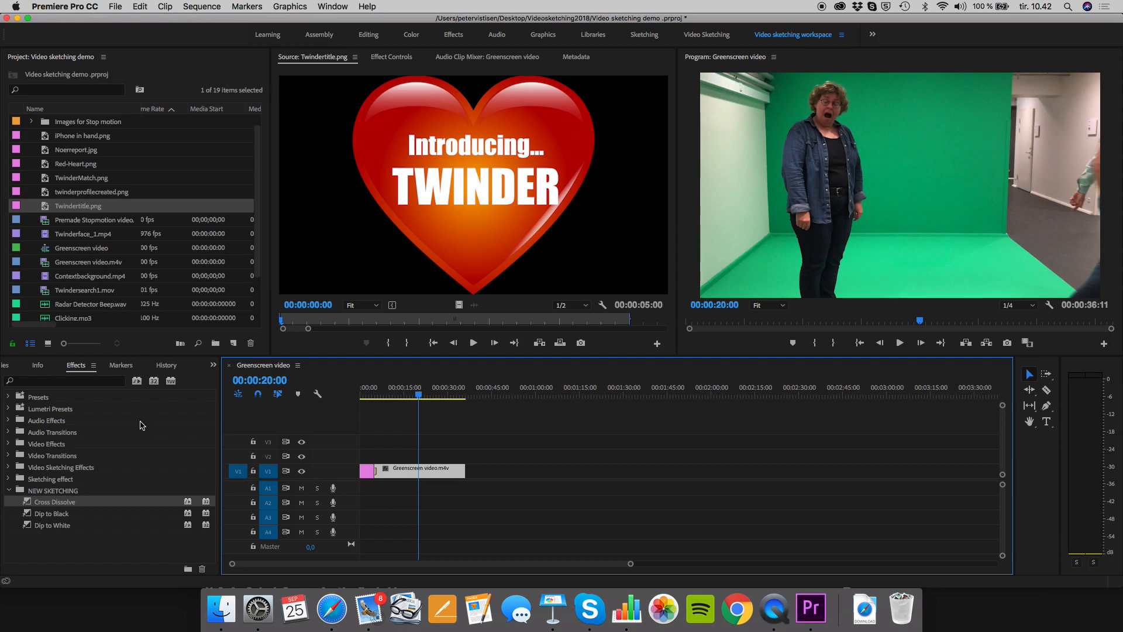
Find the Crop video effect by searching the effects for crop and add it to the NEW SKETCHING bin.
left_click(61, 381)
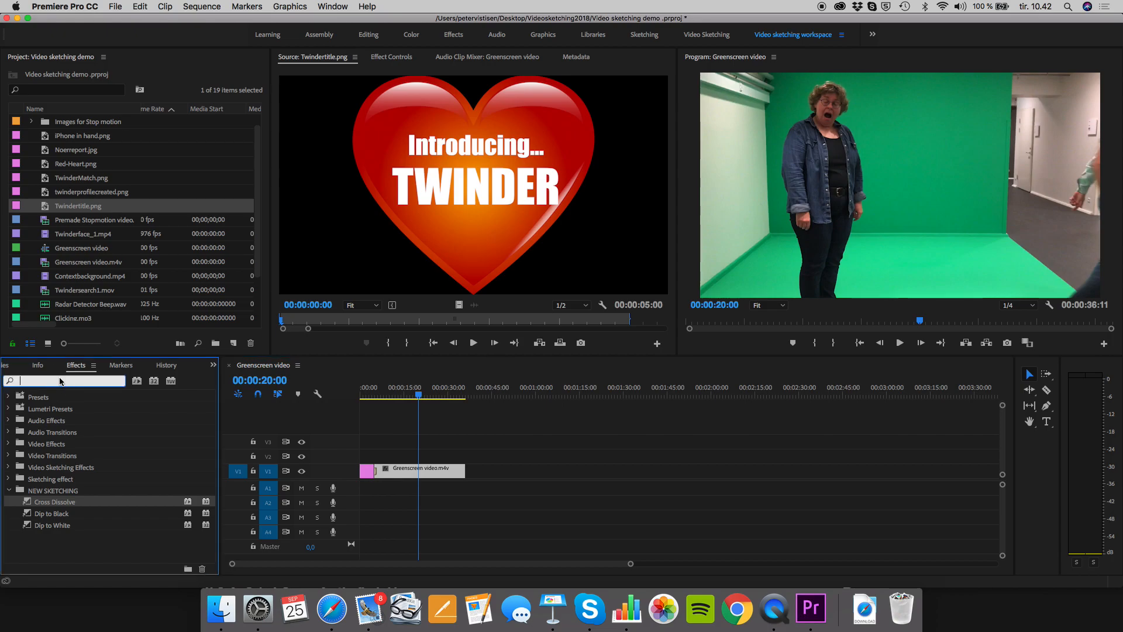
left_click(8, 445)
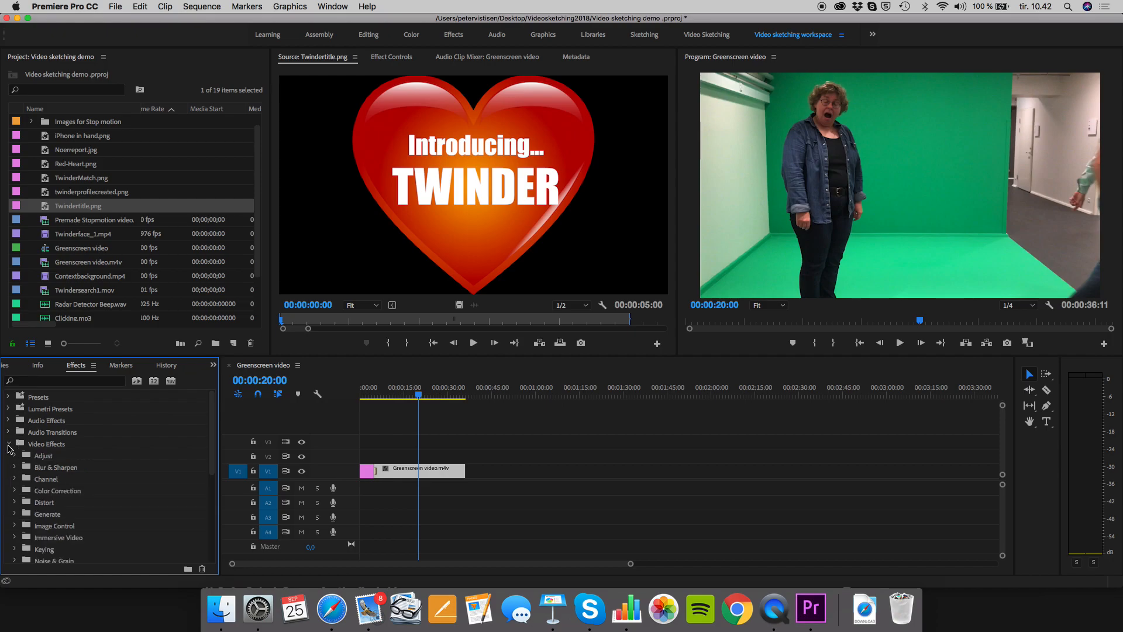
left_click(8, 445)
left_click(68, 381)
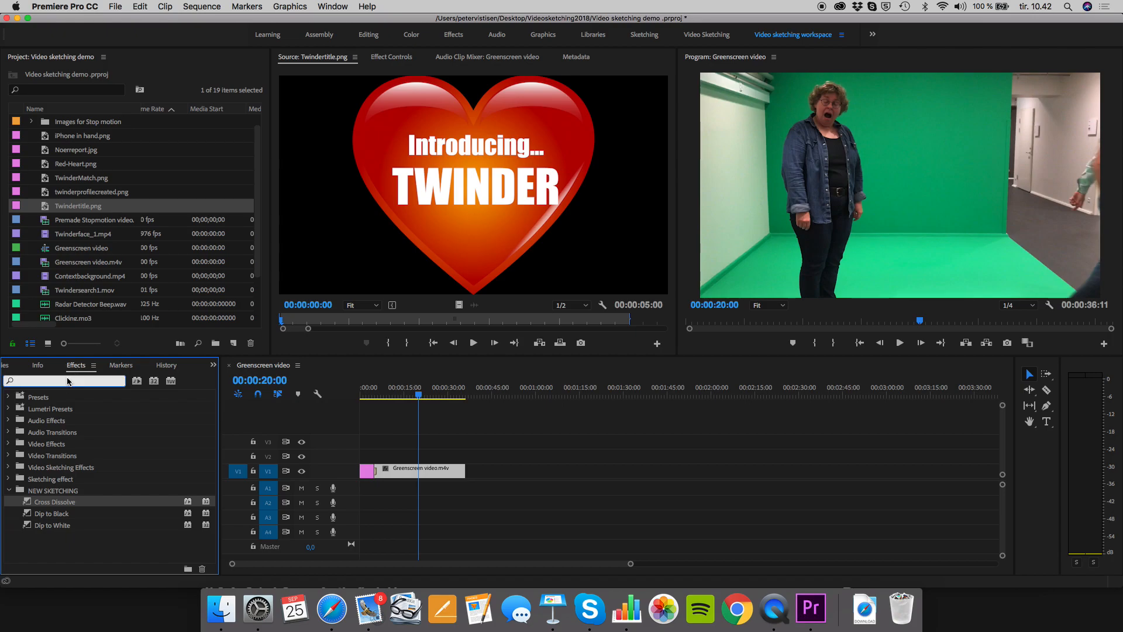
type("c")
type("r")
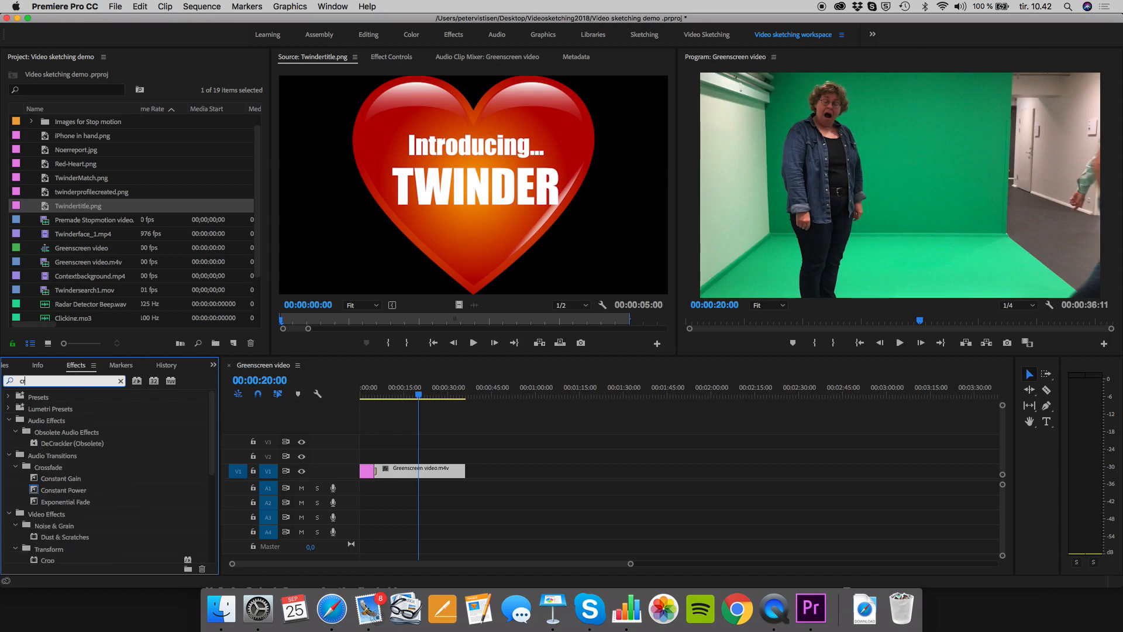
type("op")
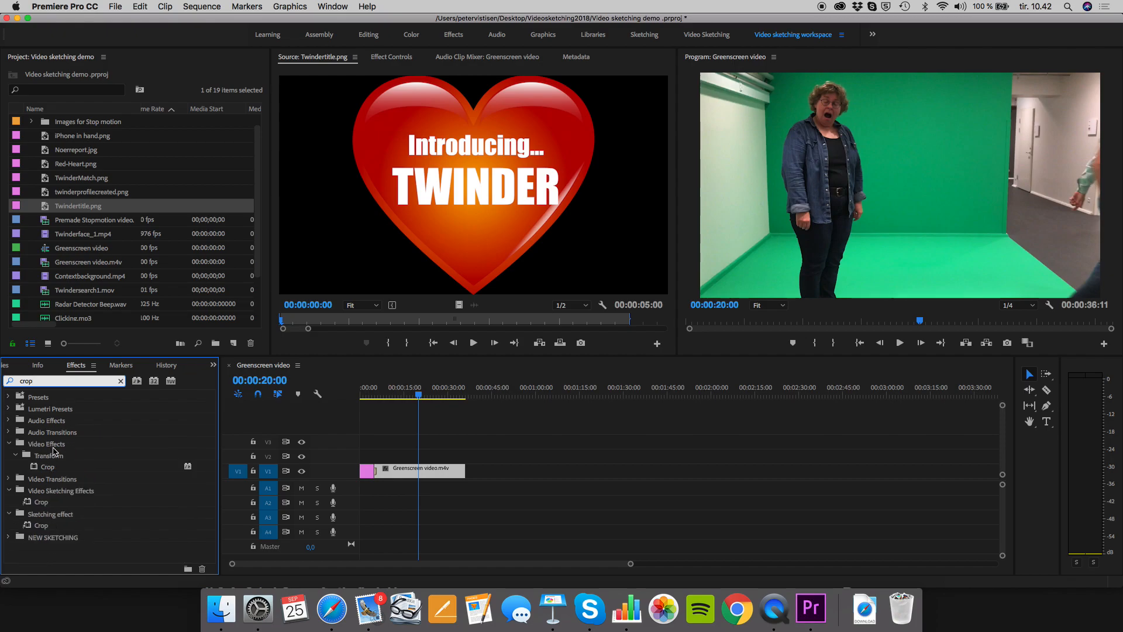
left_click(51, 469)
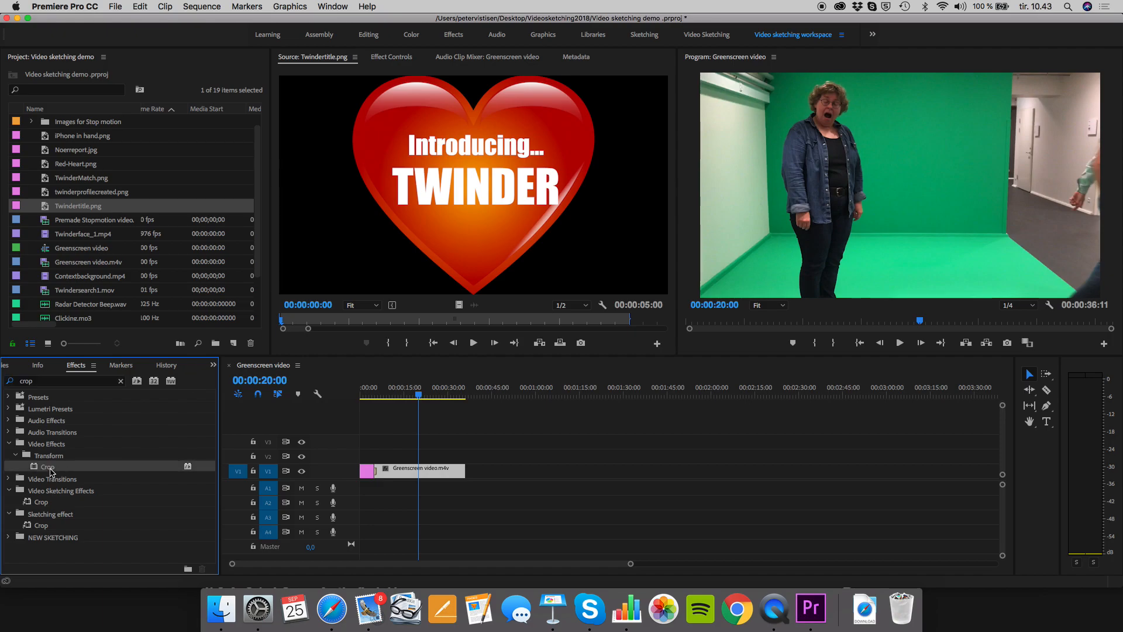
left_click(51, 472)
left_click(44, 466)
mouse_move(44, 466)
left_mouse_down()
mouse_move(16, 501)
mouse_move(38, 542)
left_mouse_up()
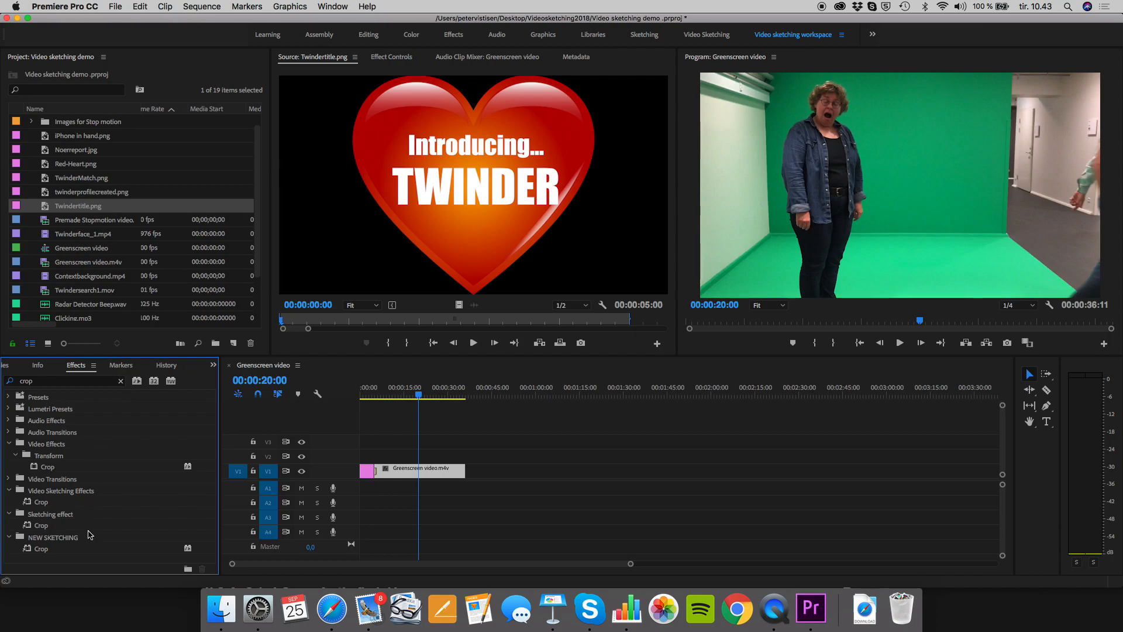
left_click(120, 381)
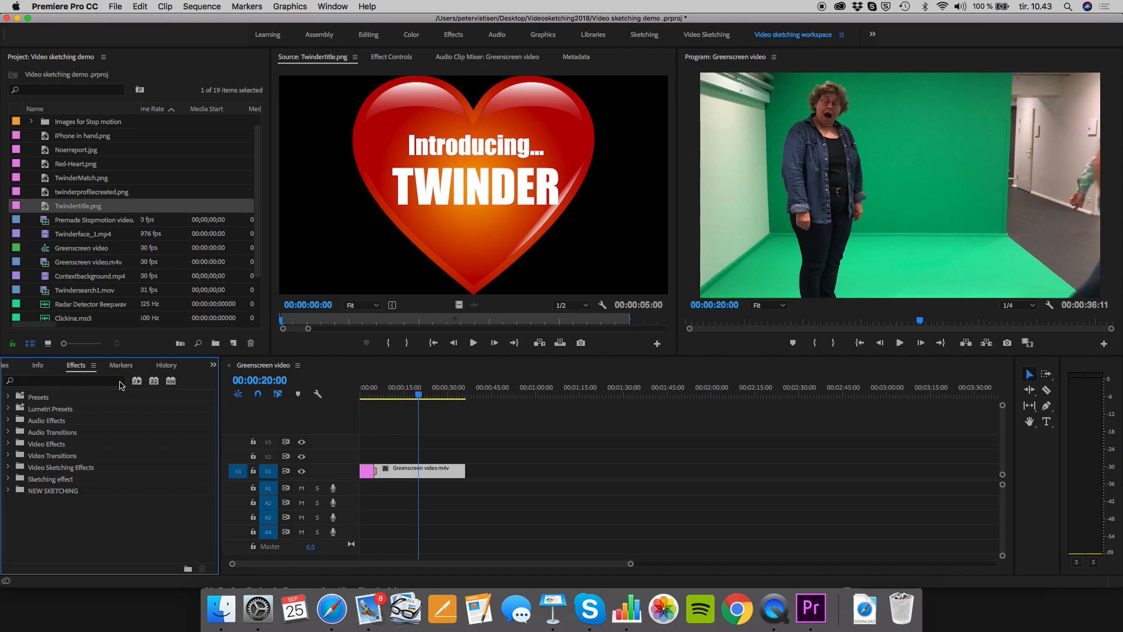
Apply the Crop effect from the NEW SKETCHING bin to the Greenscreen clip on V1 and show the clip's effect controls.
left_click(8, 491)
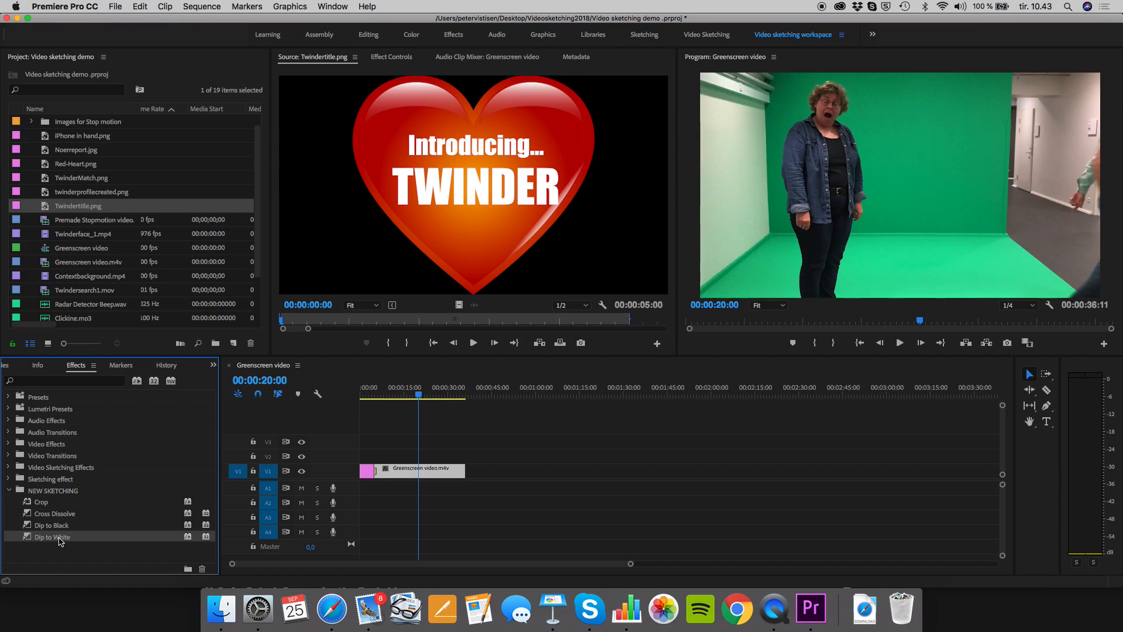
left_click(47, 503)
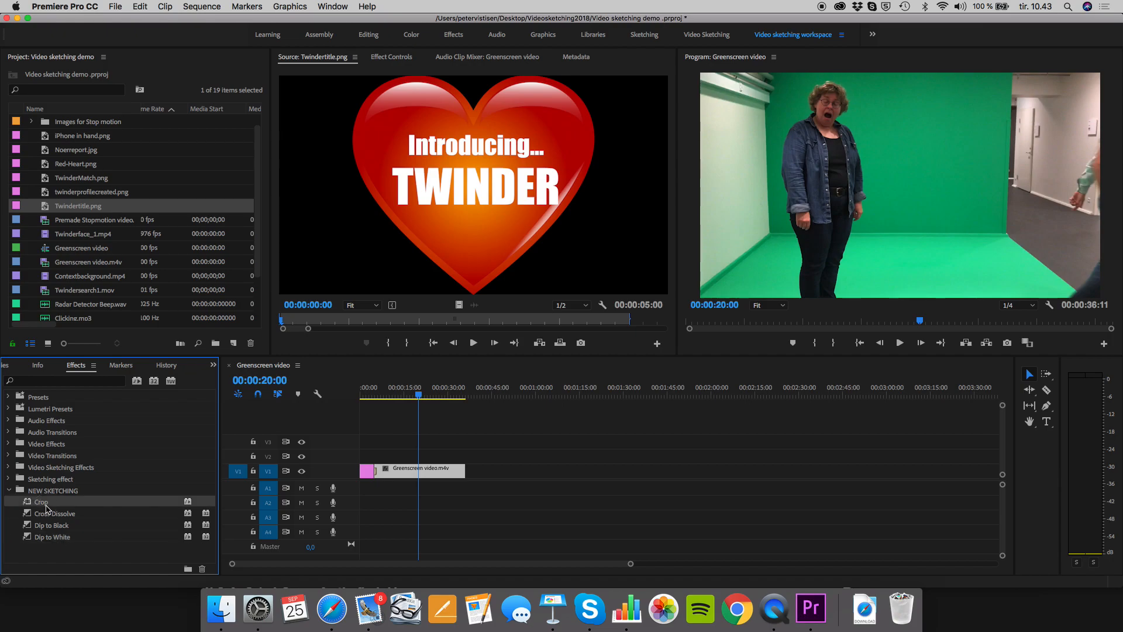
left_click_drag(46, 507, 402, 473)
left_click(396, 60)
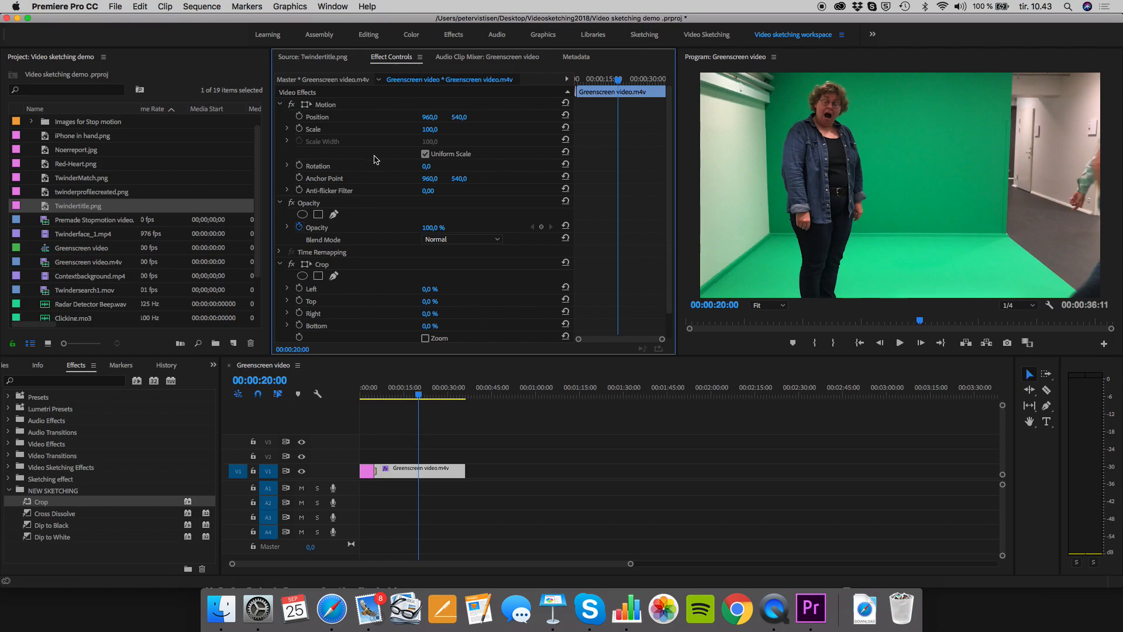
scroll(374, 159, "down", 2)
scroll(375, 160, "up", 2)
Try scaling the Greenscreen clip to about 181 and shifting its horizontal position, undoing each change.
left_click_drag(430, 130, 518, 129)
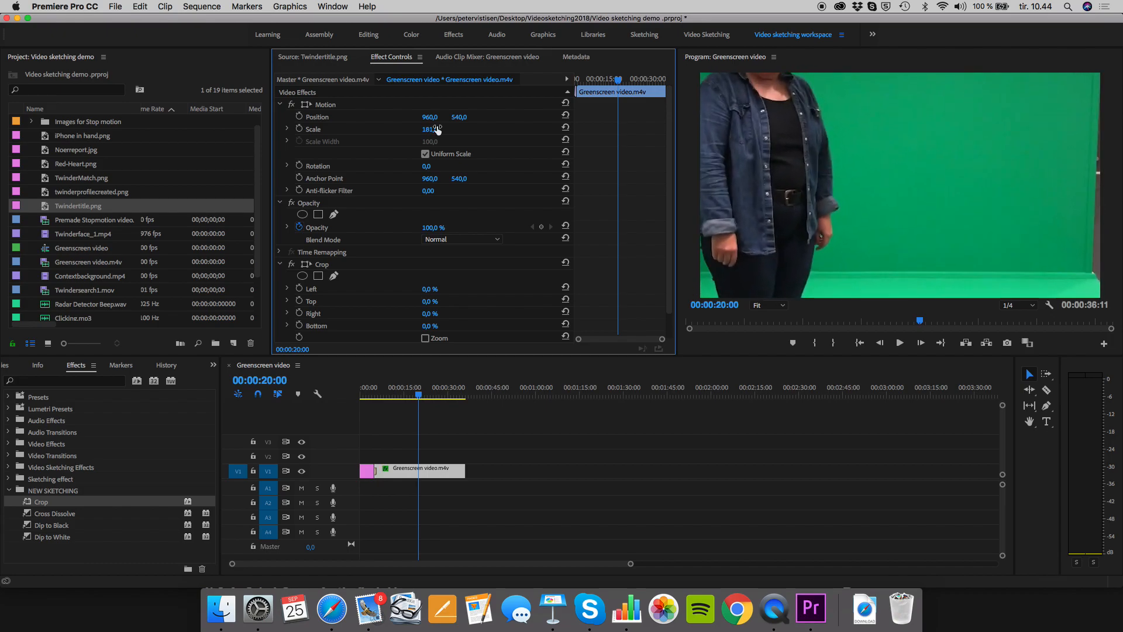
key("super+z")
left_click_drag(438, 117, 489, 117)
key("super+z")
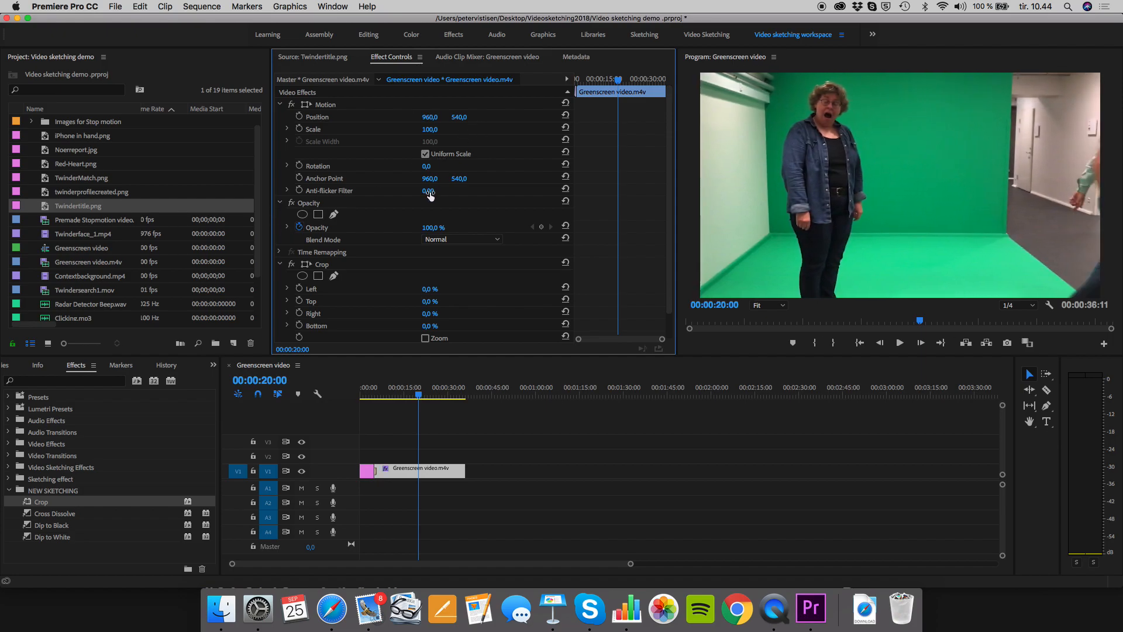
Select the clip's Crop effect and try cropping its left side by 19%, then by 30%.
mouse_move(430, 167)
left_mouse_down()
mouse_move(532, 167)
mouse_move(441, 167)
left_mouse_up()
scroll(441, 268, "down", 2)
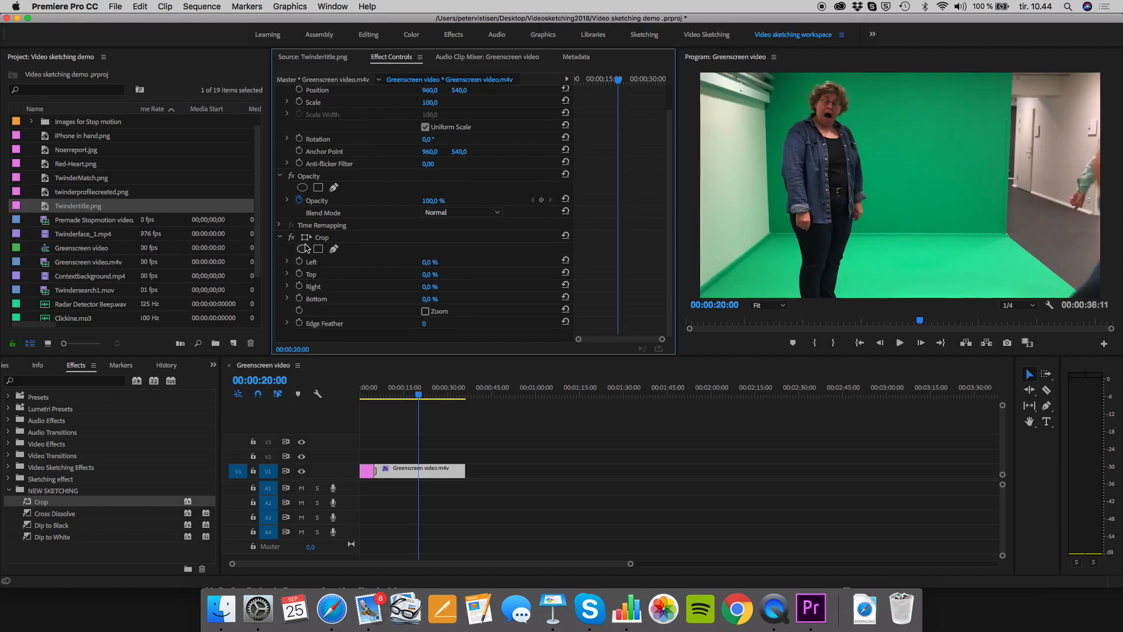
left_click(324, 237)
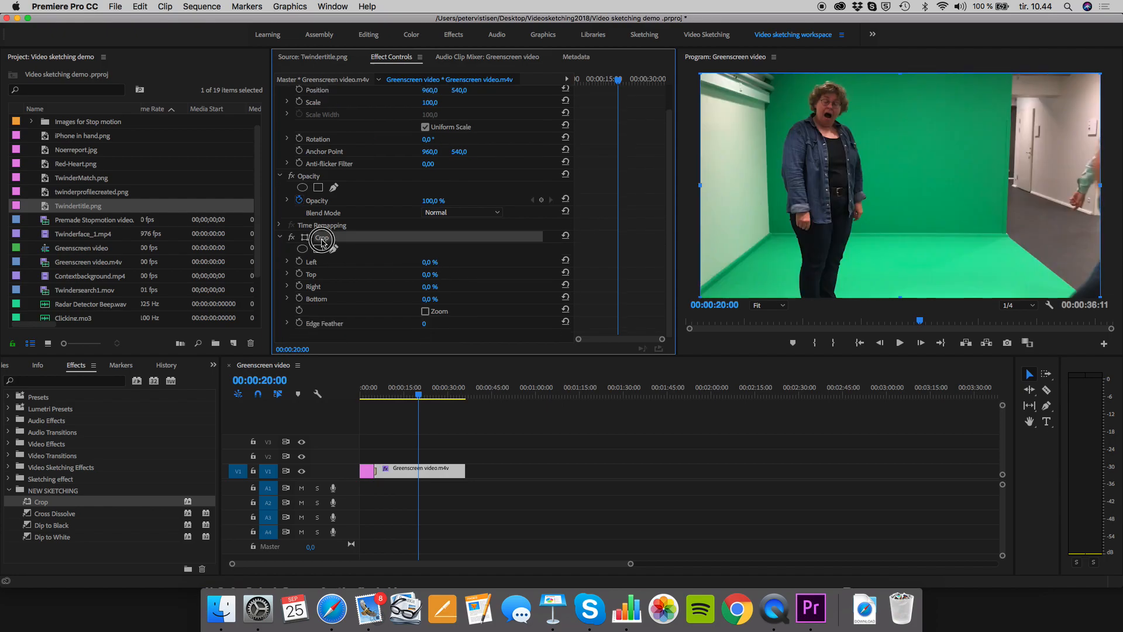
left_click_drag(430, 262, 448, 261)
left_click(433, 261)
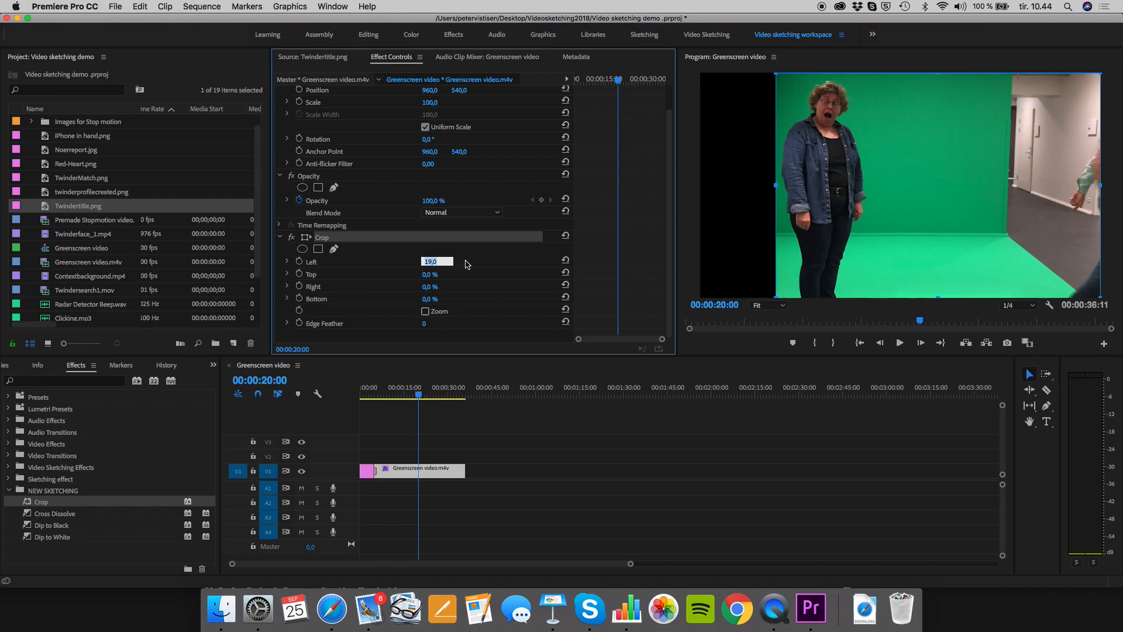
type("30")
key("Return")
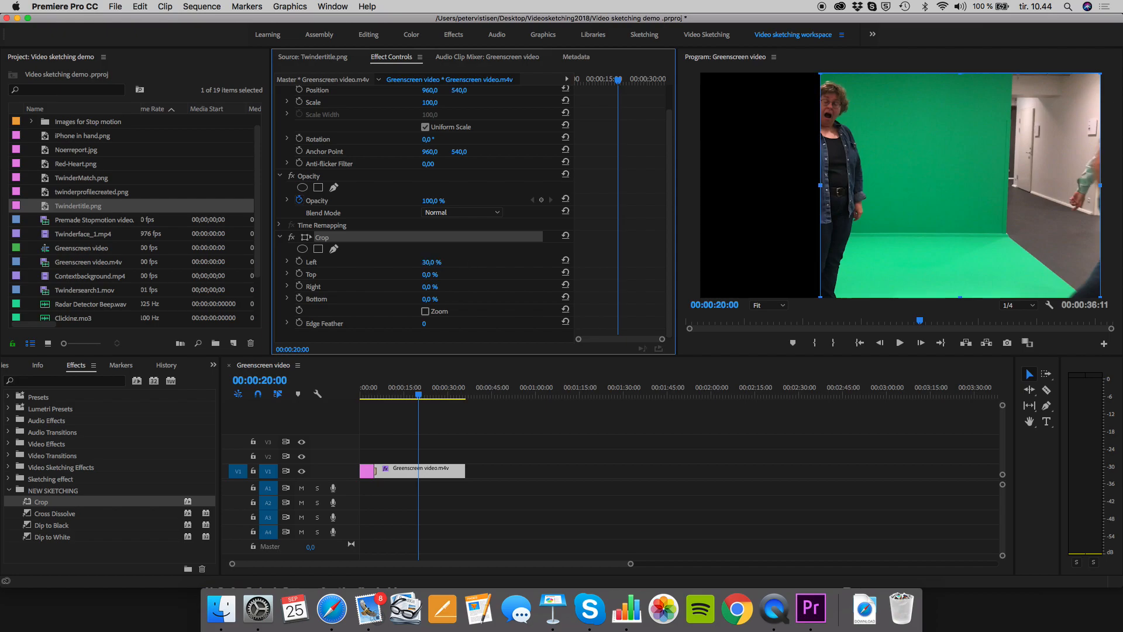
Bring the Greenscreen clip's left crop back to 19% and set its right crop to 25%.
left_click_drag(821, 185, 771, 183)
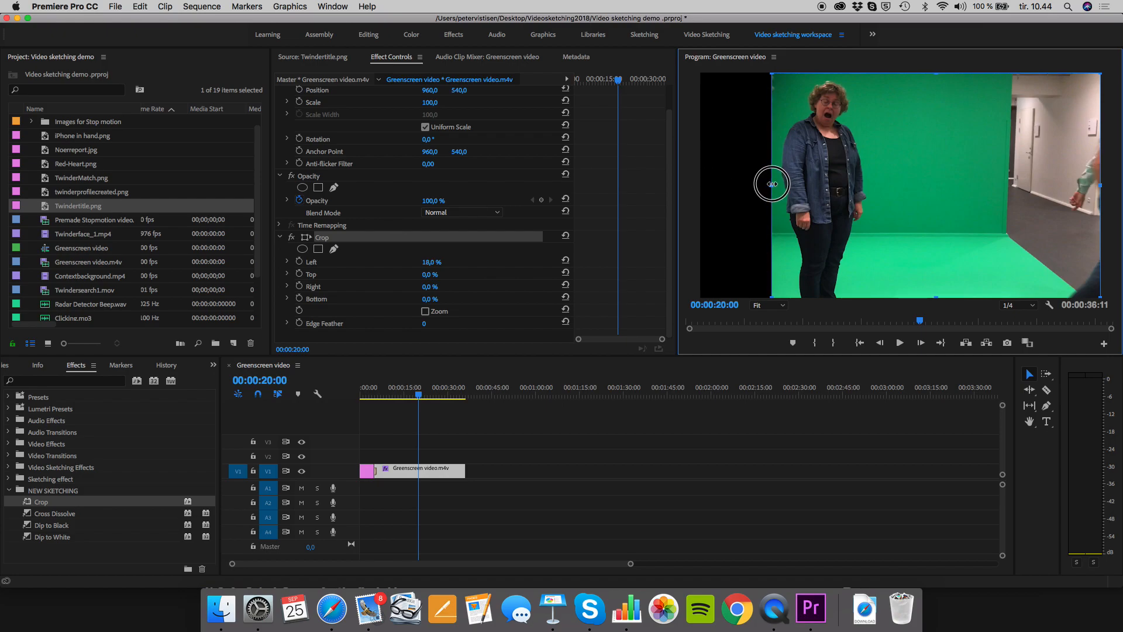
left_click_drag(427, 262, 427, 262)
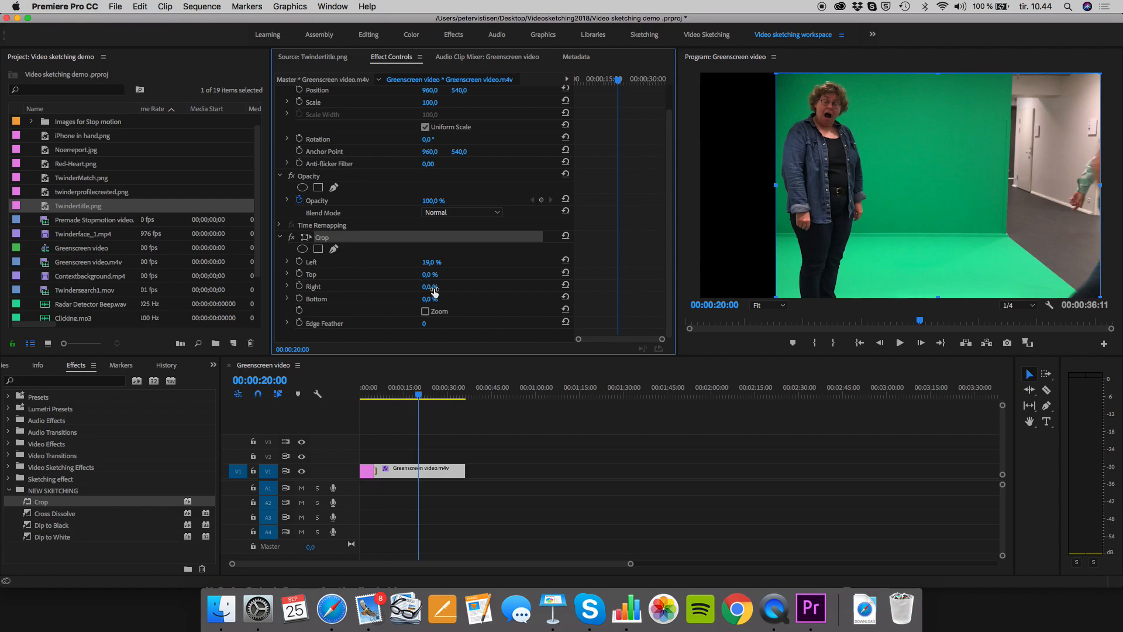
left_click_drag(430, 286, 459, 287)
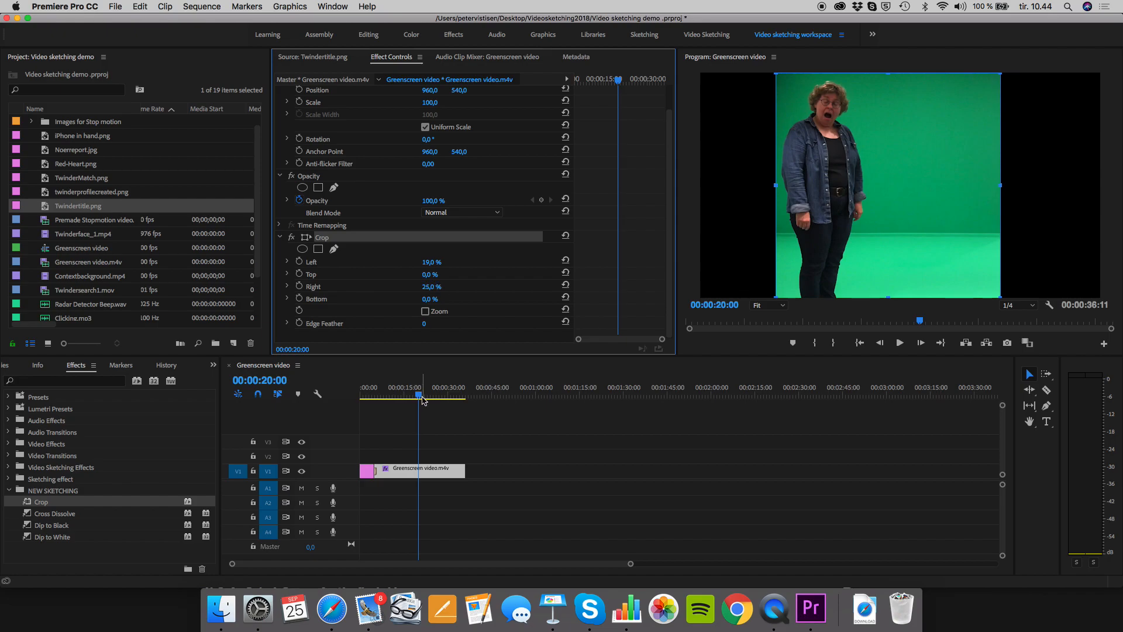
Check the crop at 00:00:17:18, adjust the left crop to 18%, and park the playhead at 00:00:07:18.
left_click_drag(423, 399, 412, 400)
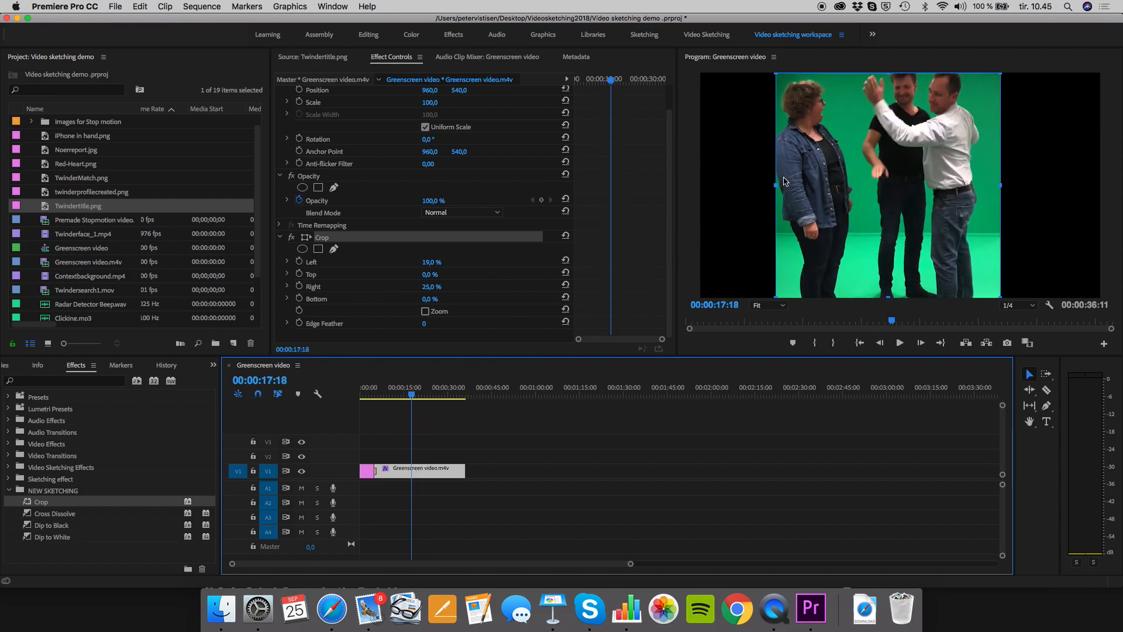
left_click_drag(771, 189, 772, 186)
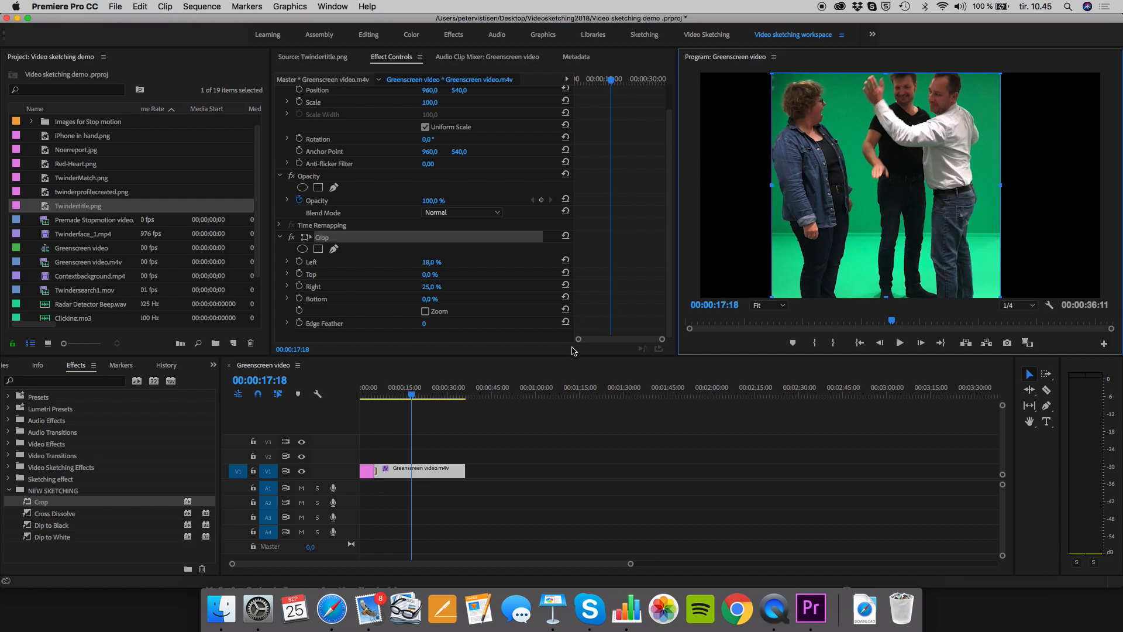
mouse_move(410, 395)
left_mouse_down()
mouse_move(440, 395)
mouse_move(380, 396)
mouse_move(425, 404)
mouse_move(384, 401)
mouse_move(413, 406)
left_mouse_up()
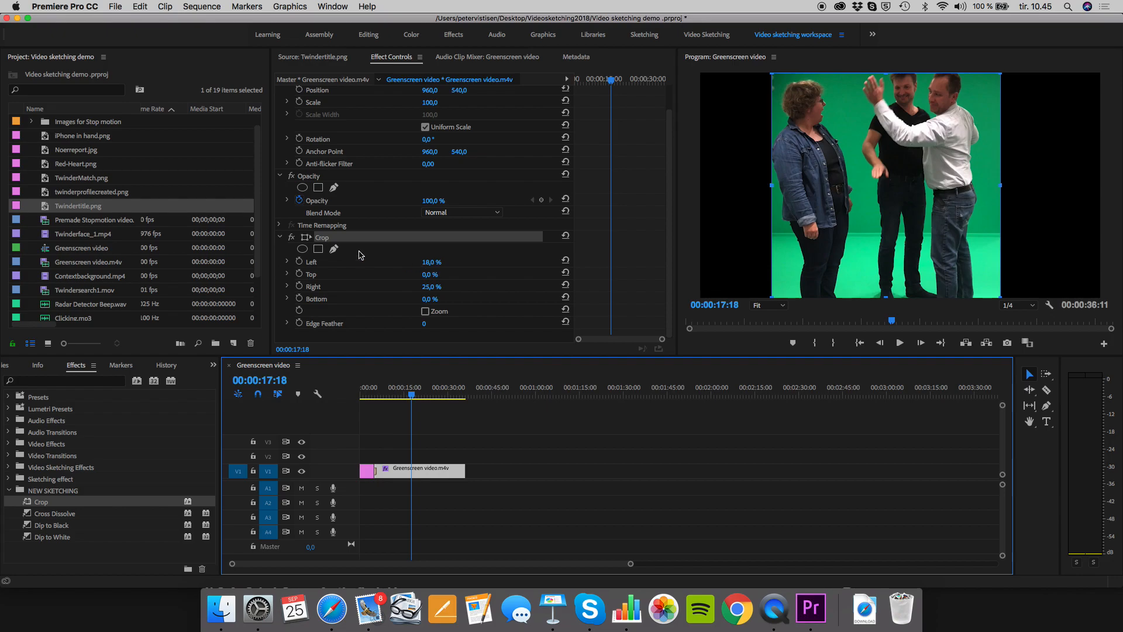
left_click_drag(409, 393, 382, 395)
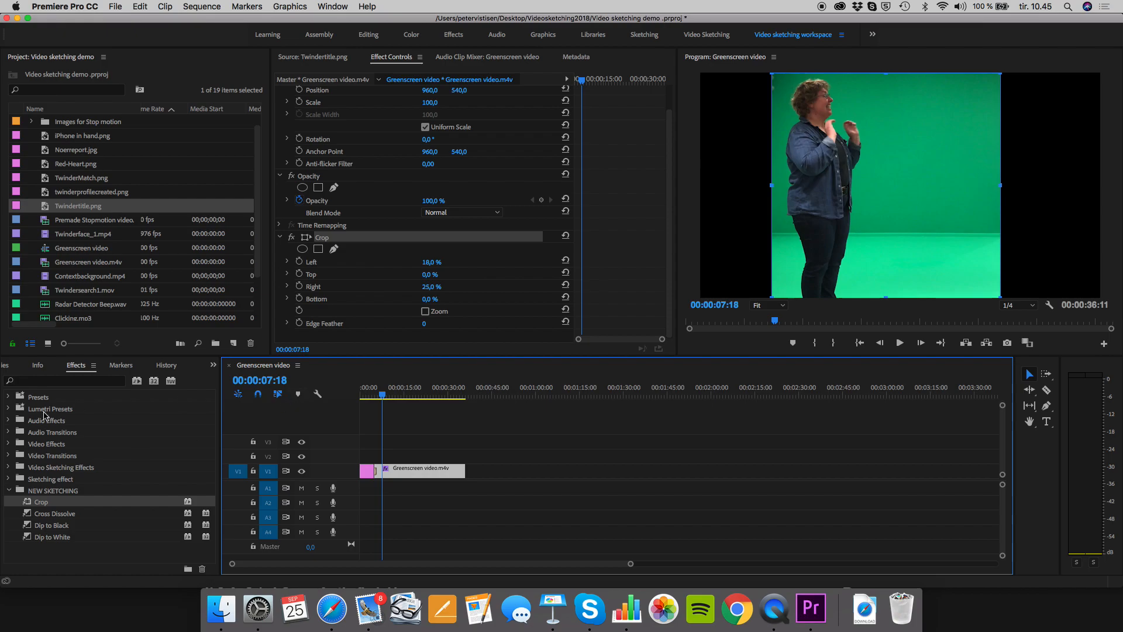
Search the effects for key and collapse the Video Sketching Effects and Sketching effect bins.
left_click(54, 381)
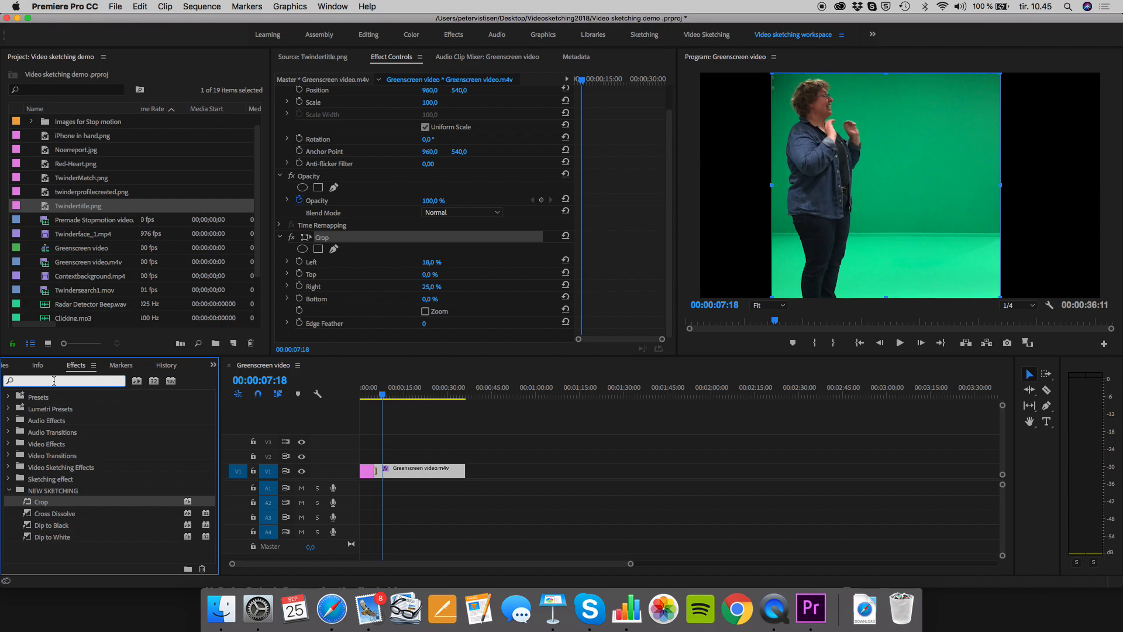
type("key")
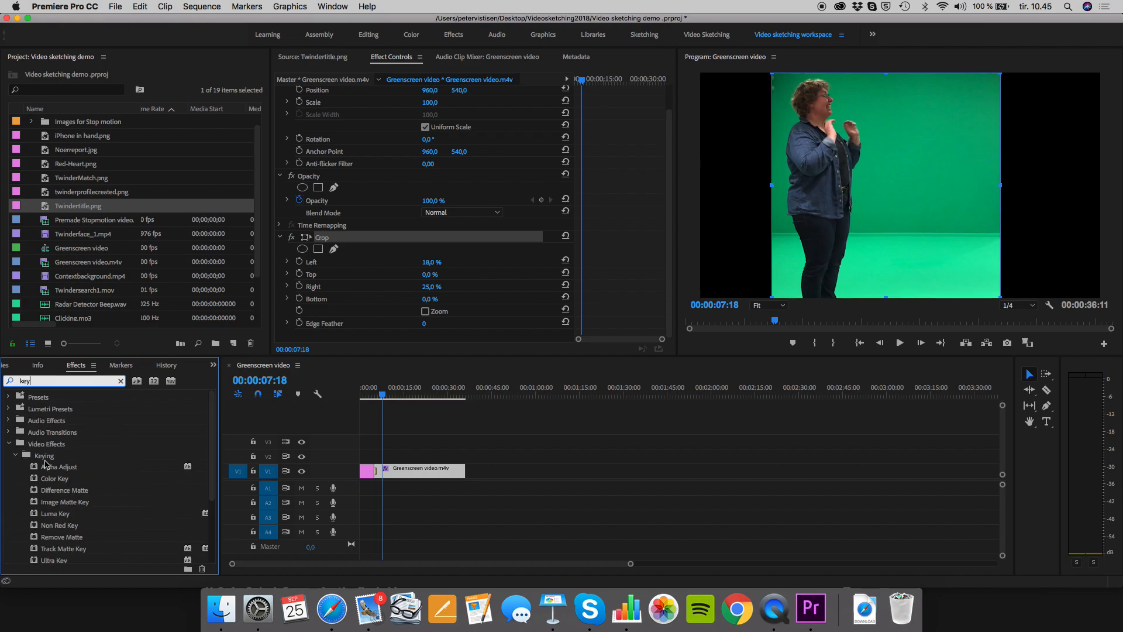
scroll(91, 453, "down", 2)
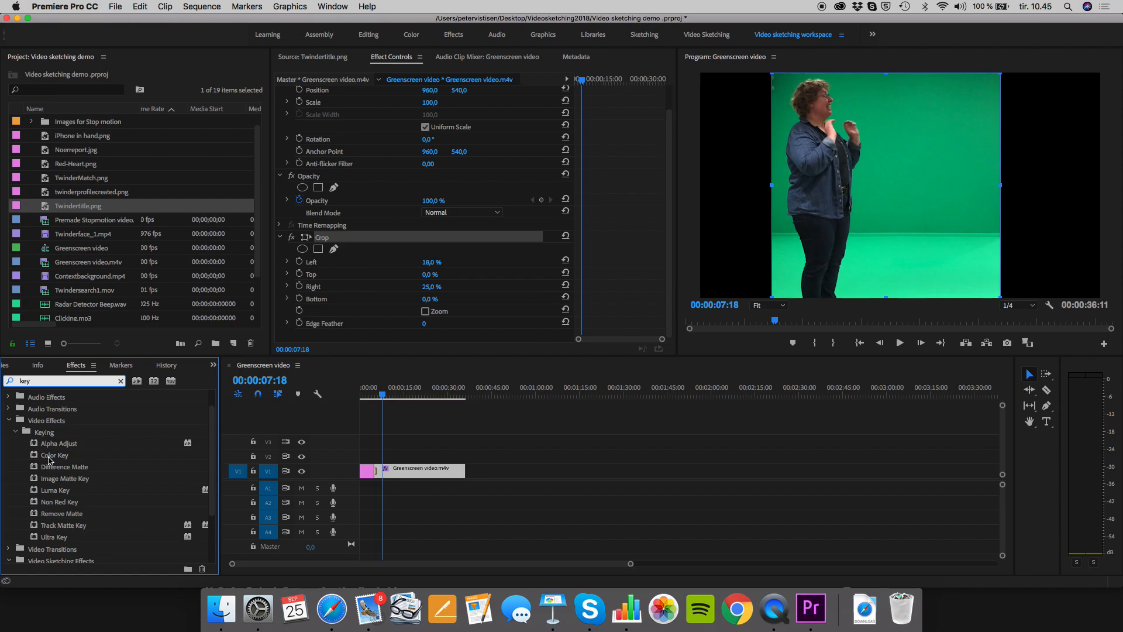
scroll(49, 461, "down", 3)
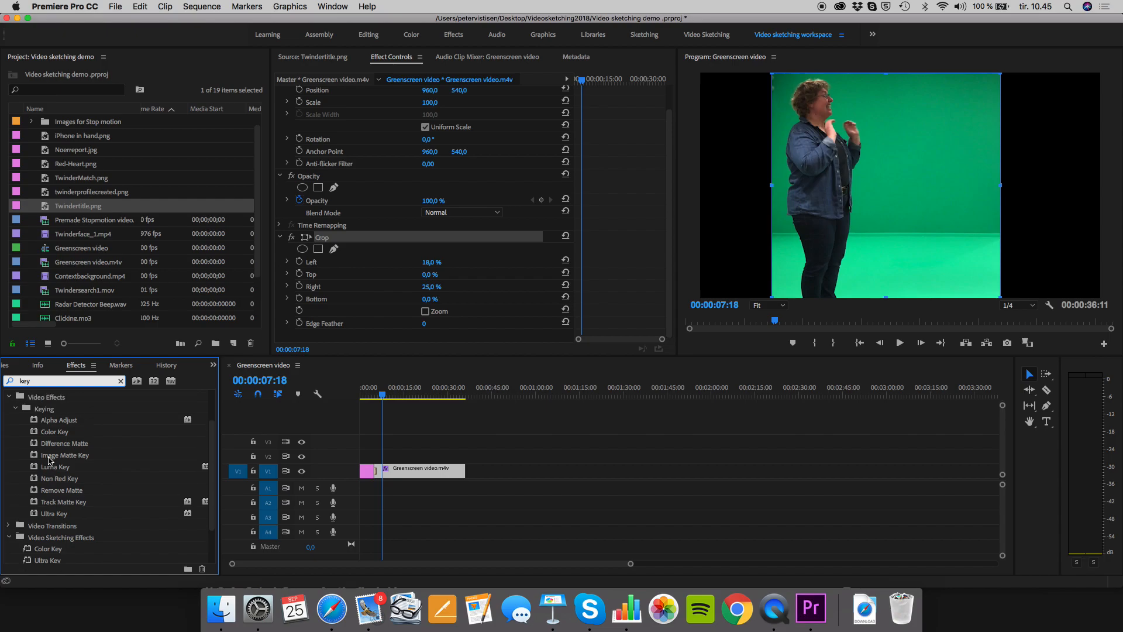
scroll(48, 461, "down", 1)
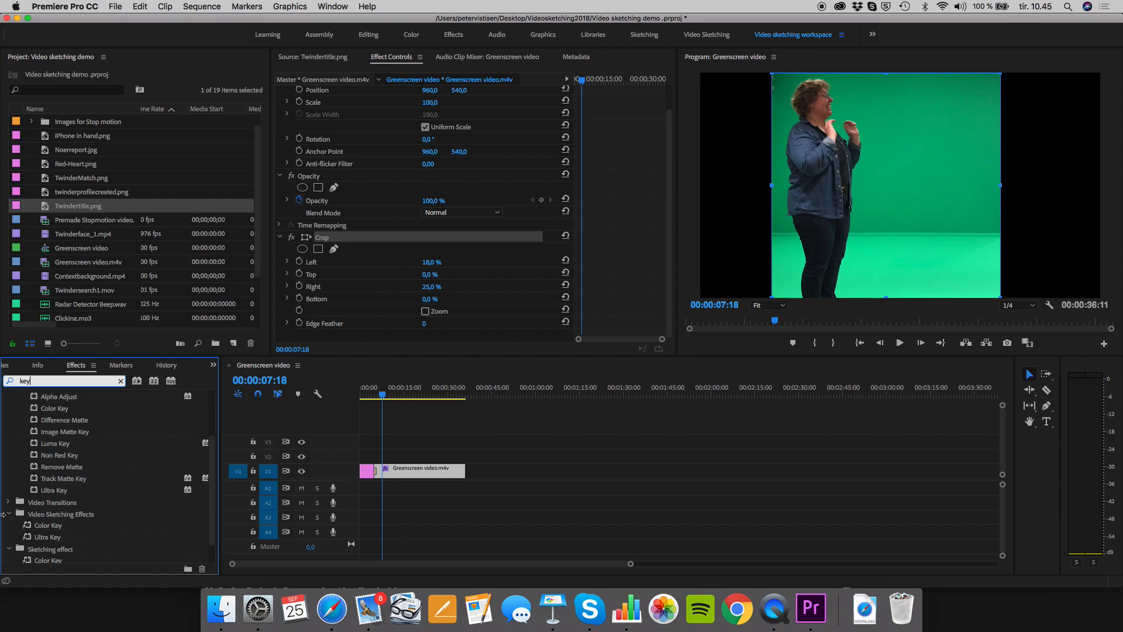
left_click(8, 515)
left_click(8, 527)
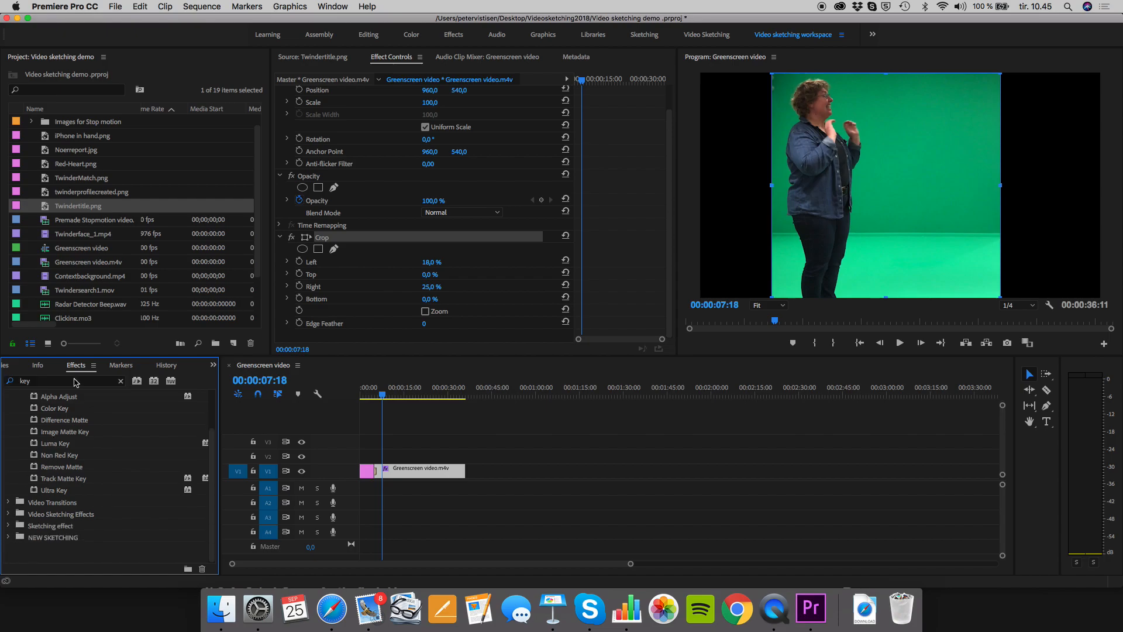
Add the Ultra Key and Color Key effects to the NEW SKETCHING bin.
left_click(66, 491)
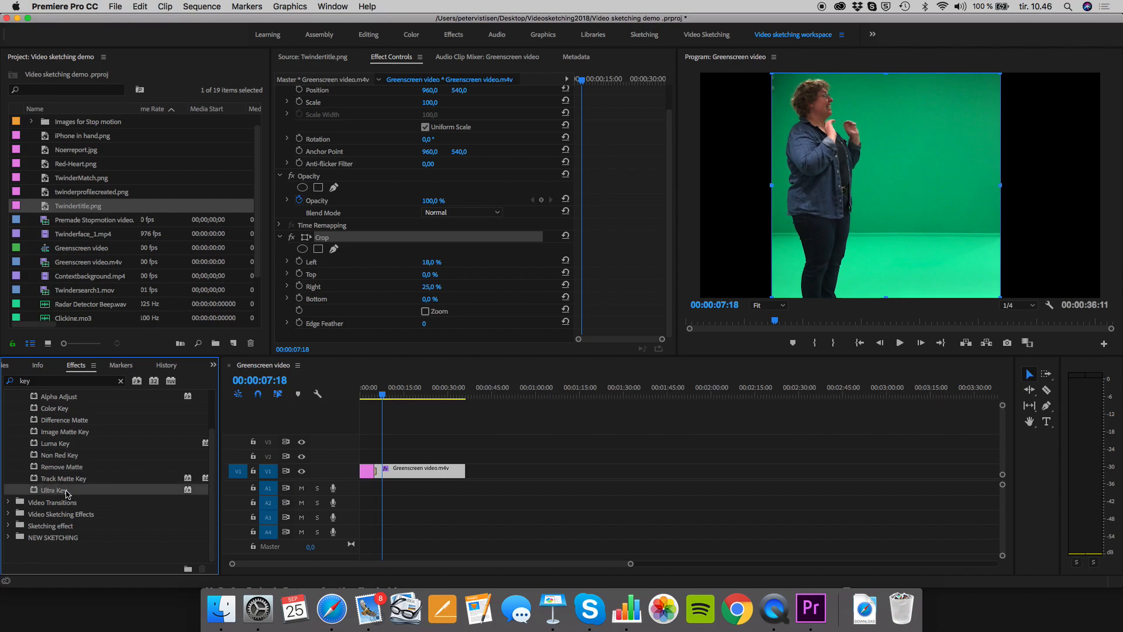
left_click(66, 492)
left_click(27, 536)
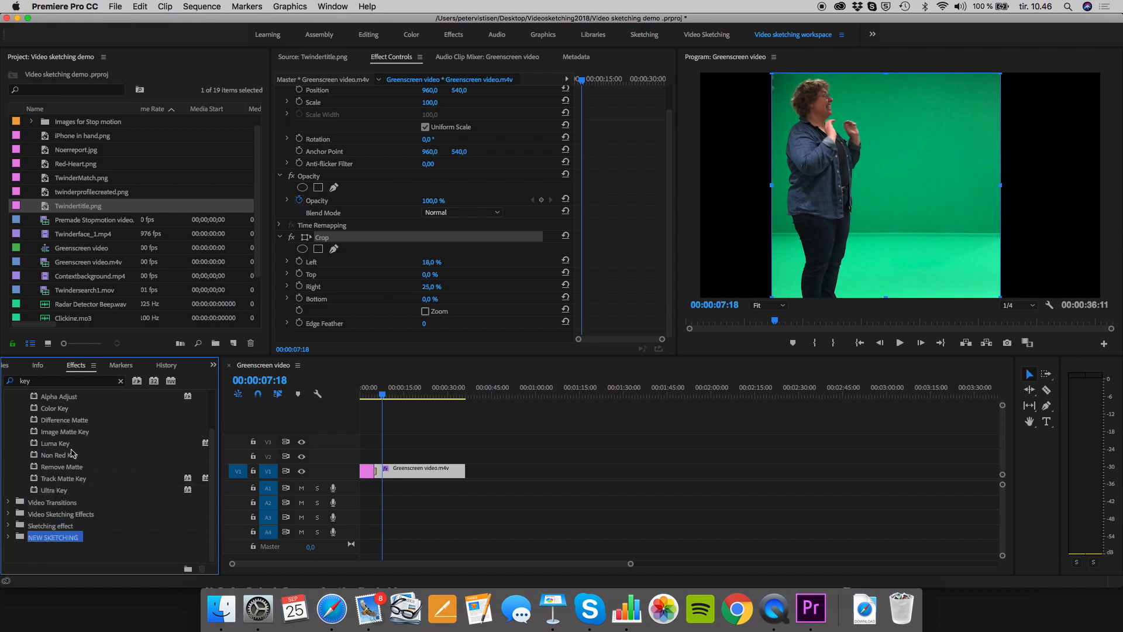
left_click(38, 410)
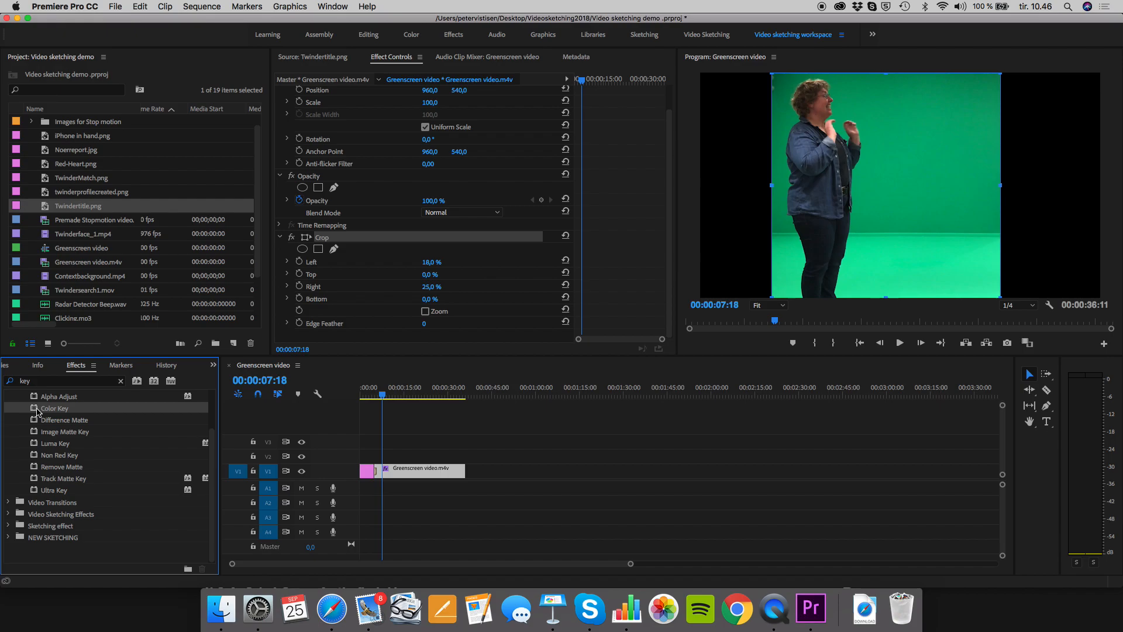
left_click(23, 541)
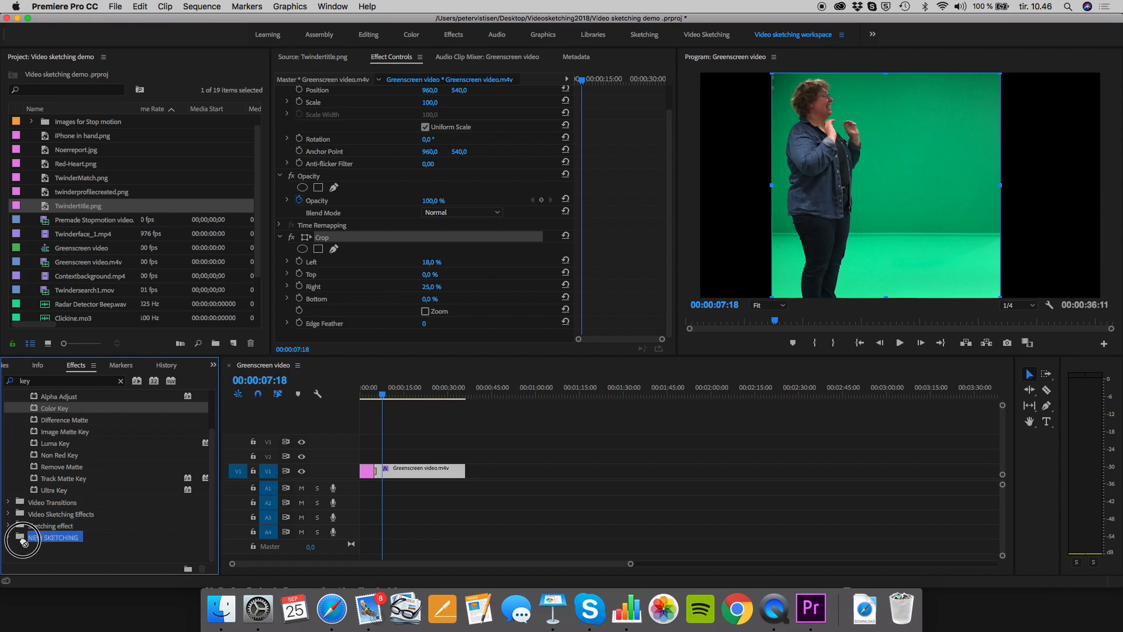
left_click_drag(23, 541, 23, 540)
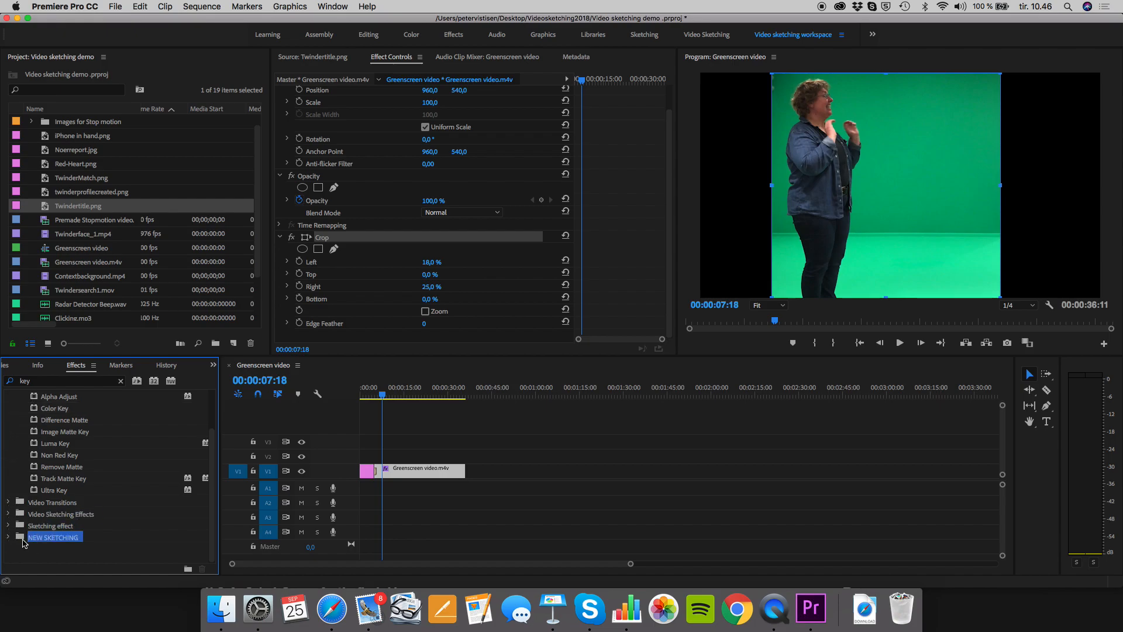
Clear the effects search and show the contents of the NEW SKETCHING bin.
left_click(9, 537)
left_click(118, 383)
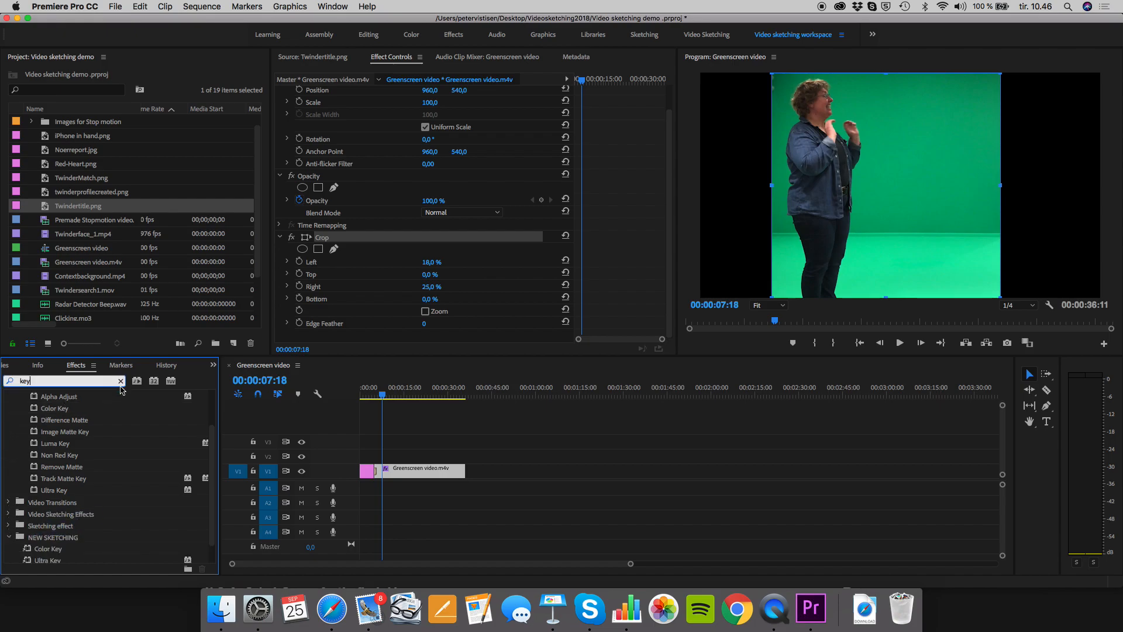
left_click(9, 491)
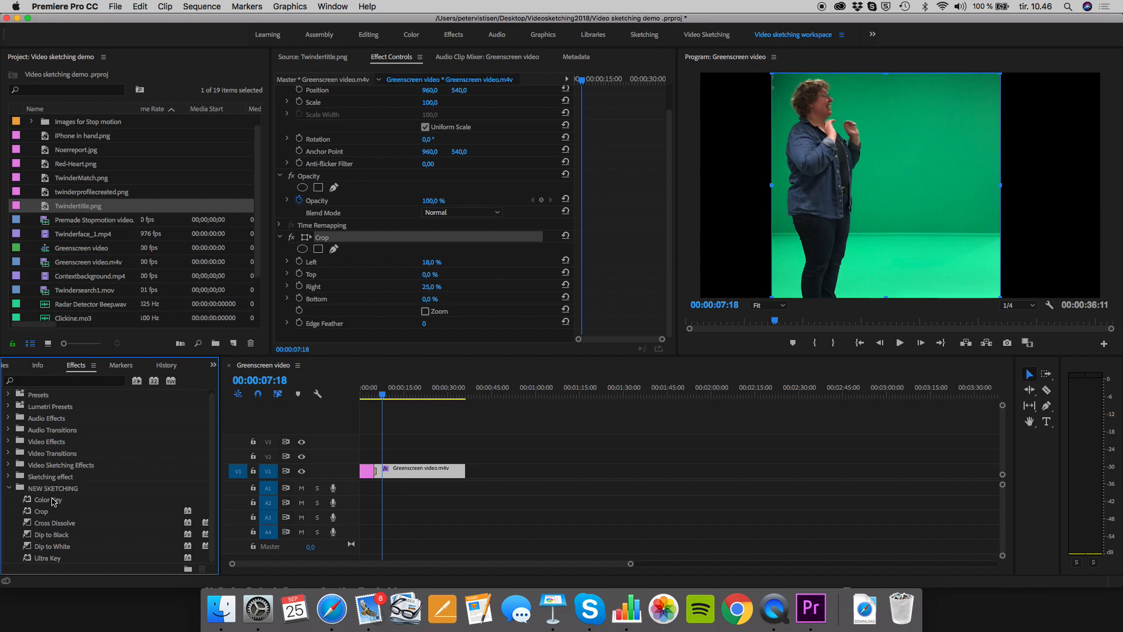
left_click(54, 501)
left_click(56, 559)
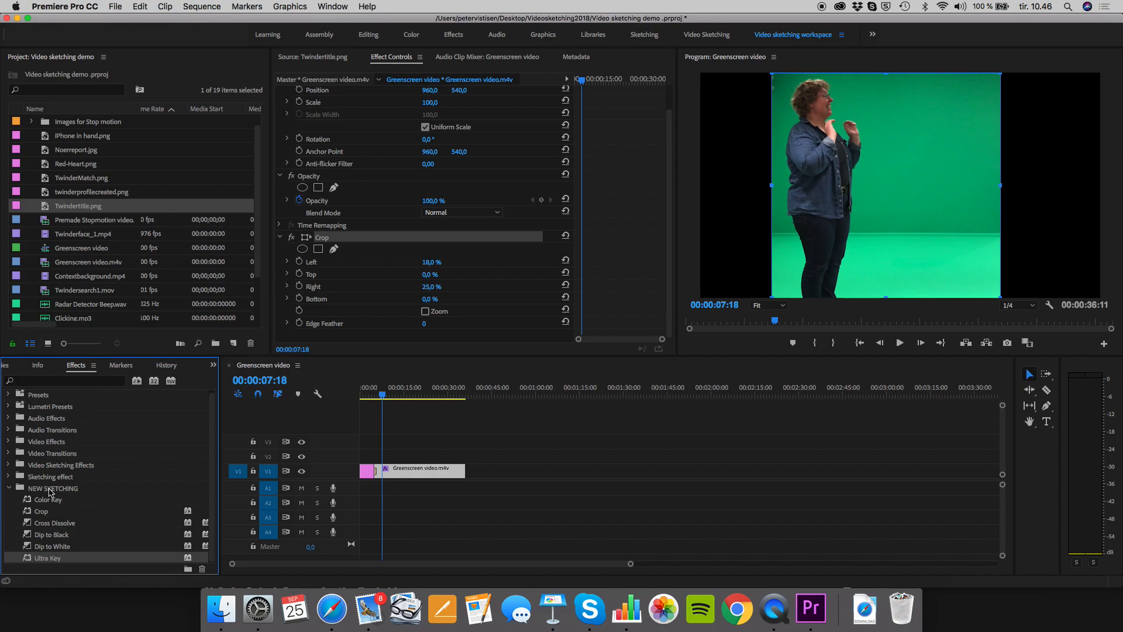
Apply Color Key from the NEW SKETCHING bin to the Greenscreen clip on V1 and show its settings.
left_click(52, 500)
left_click_drag(50, 498, 433, 475)
scroll(426, 302, "down", 5)
scroll(337, 199, "down", 1)
scroll(336, 211, "up", 3)
scroll(335, 223, "down", 3)
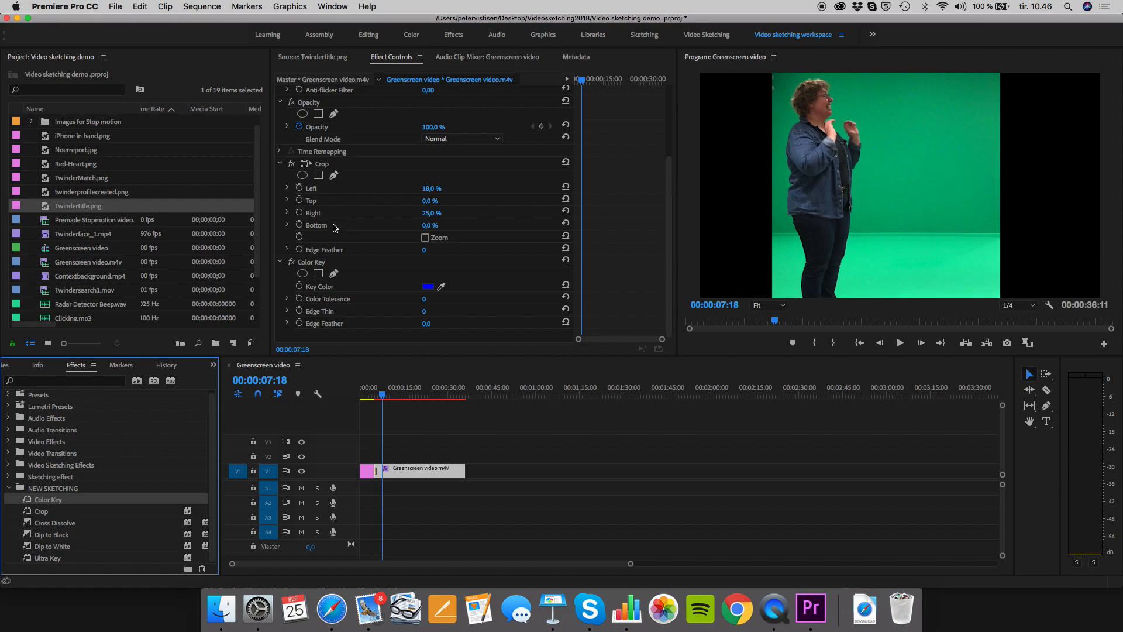
Sample the green wall behind the woman as the Color Key effect's key color.
left_click(442, 286)
left_click(445, 286)
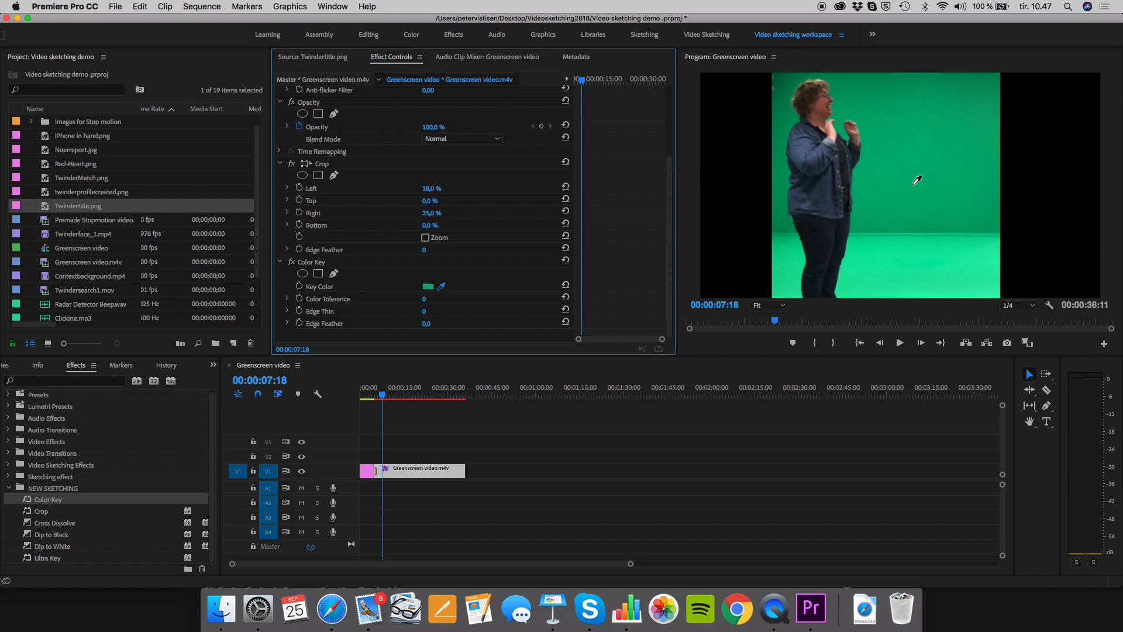
left_click(911, 183)
left_click(441, 286)
left_click(901, 163)
Set the Color Key effect's Color Tolerance to 50 and its Edge Feather to 4,8.
left_click(406, 299)
left_click_drag(426, 299, 508, 299)
left_click_drag(428, 299, 366, 299)
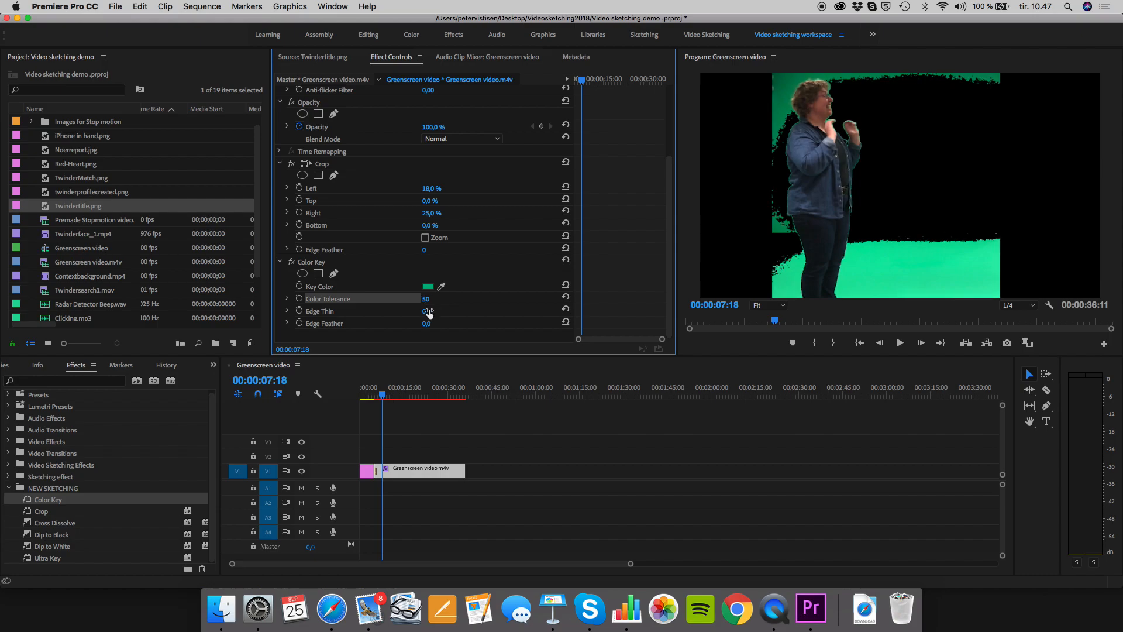
mouse_move(426, 324)
left_mouse_down()
mouse_move(439, 324)
mouse_move(422, 311)
mouse_move(437, 312)
left_mouse_up()
Apply a second Color Key effect to the Greenscreen clip and show its settings.
left_click_drag(49, 503, 402, 474)
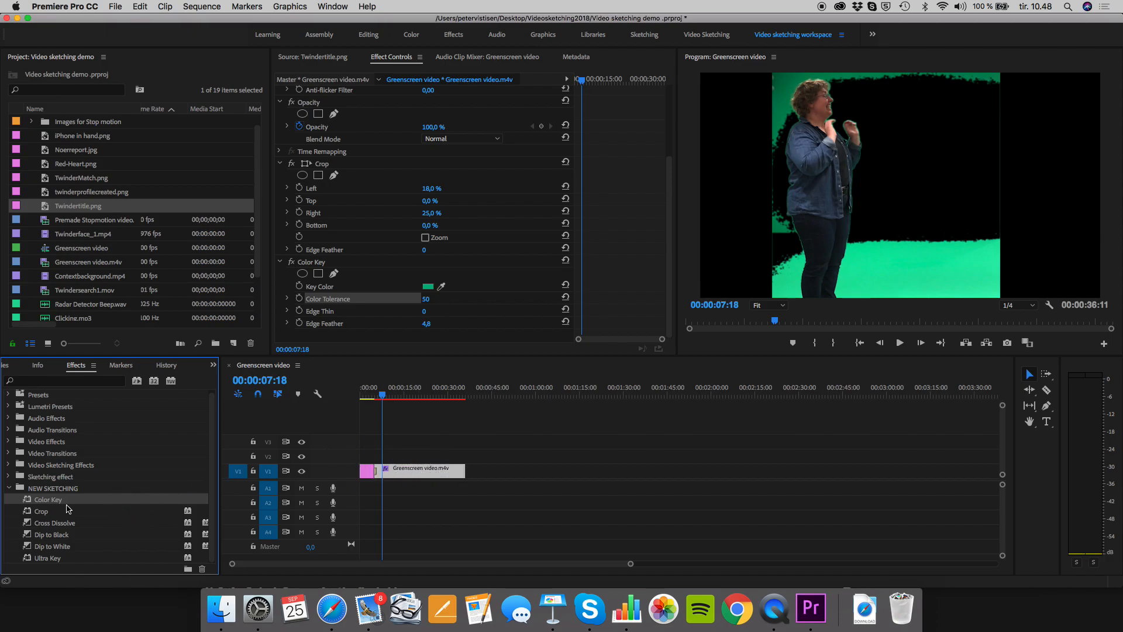
left_click_drag(41, 502, 427, 474)
scroll(406, 301, "down", 5)
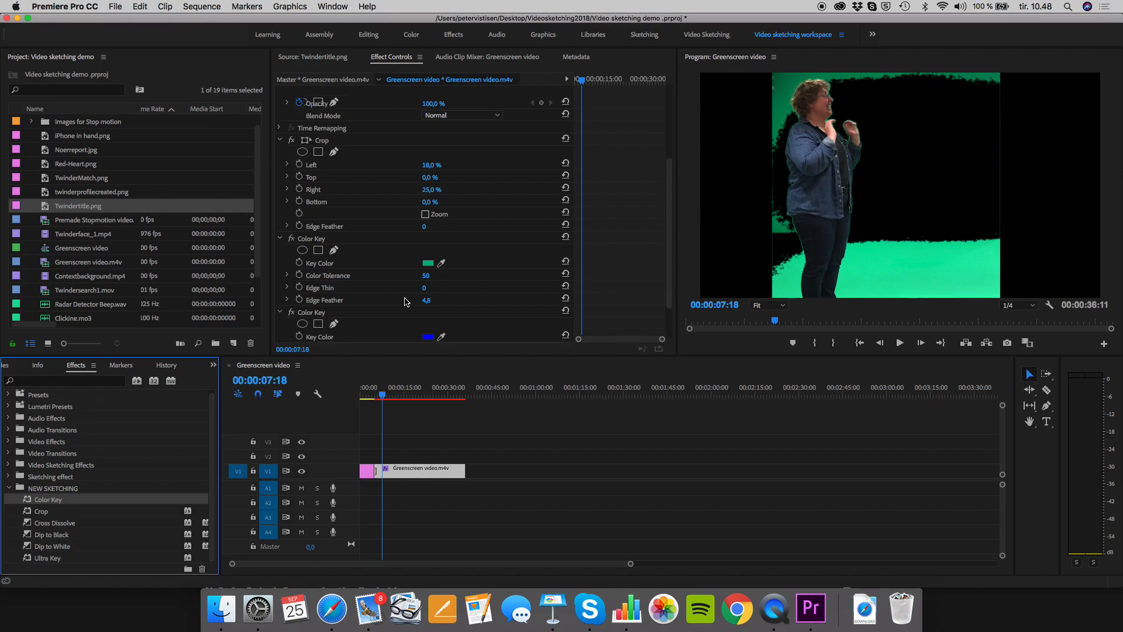
Sample the light green floor as the second Color Key's key color and set its Color Tolerance to 90.
left_click(444, 291)
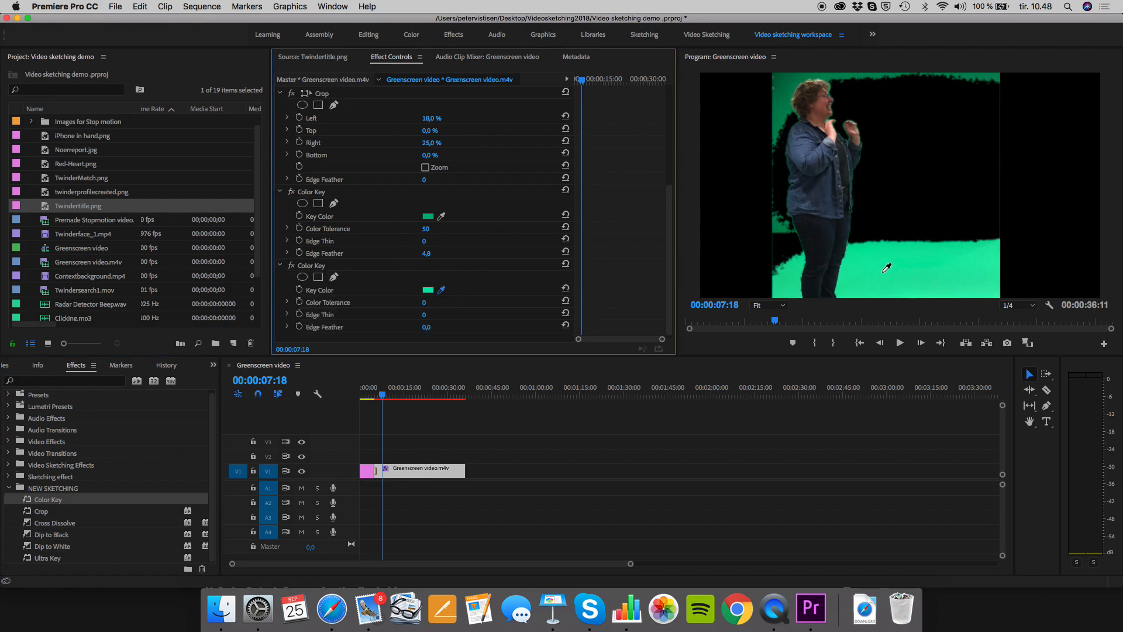
left_click(884, 272)
left_click_drag(425, 303, 487, 303)
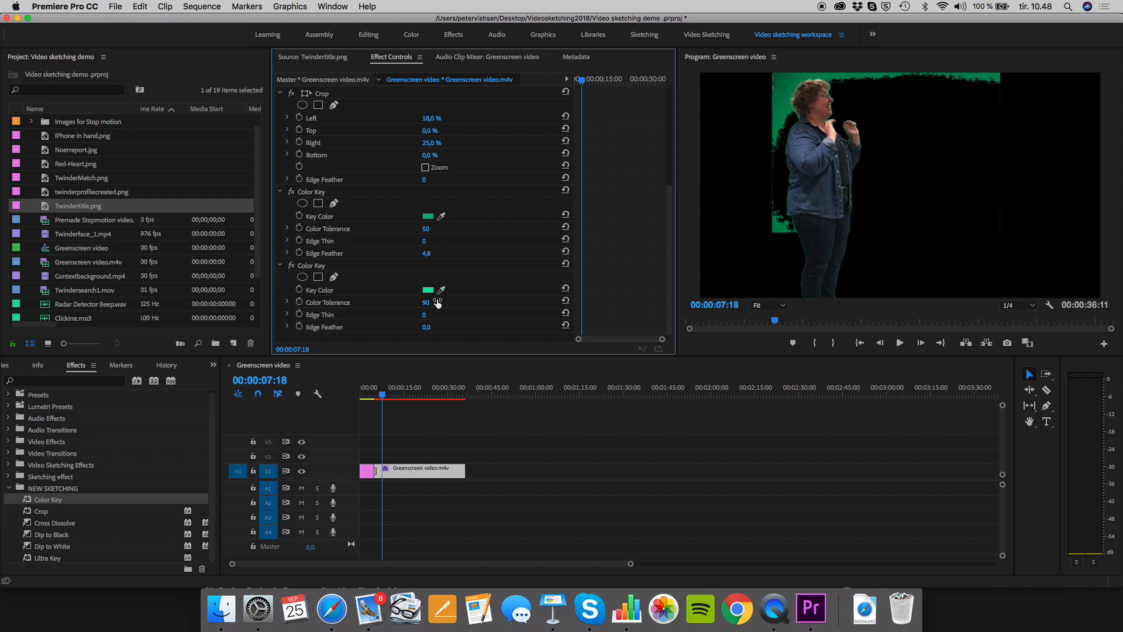
Delete both Color Key effects from the Greenscreen clip.
left_click_drag(381, 395, 409, 396)
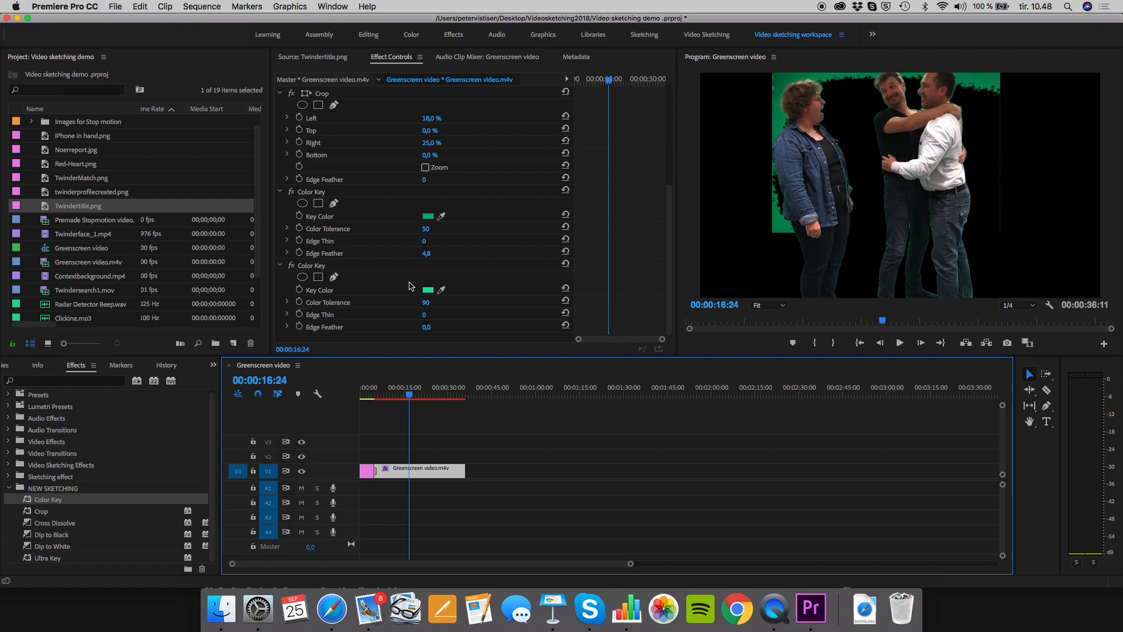
scroll(410, 286, "down", 1)
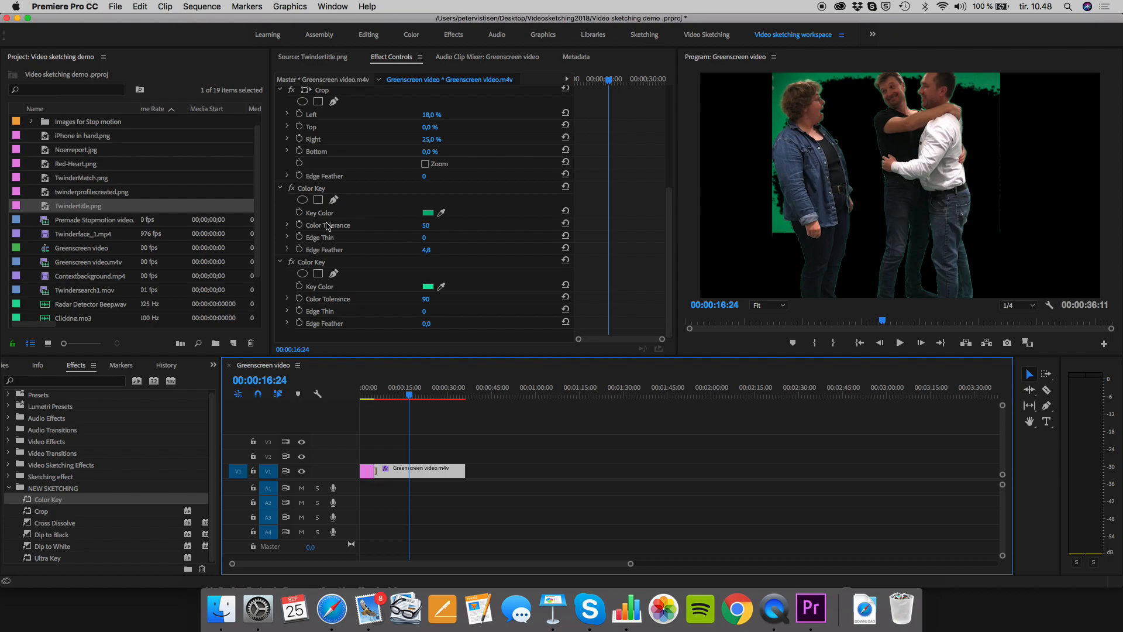
left_click(313, 190)
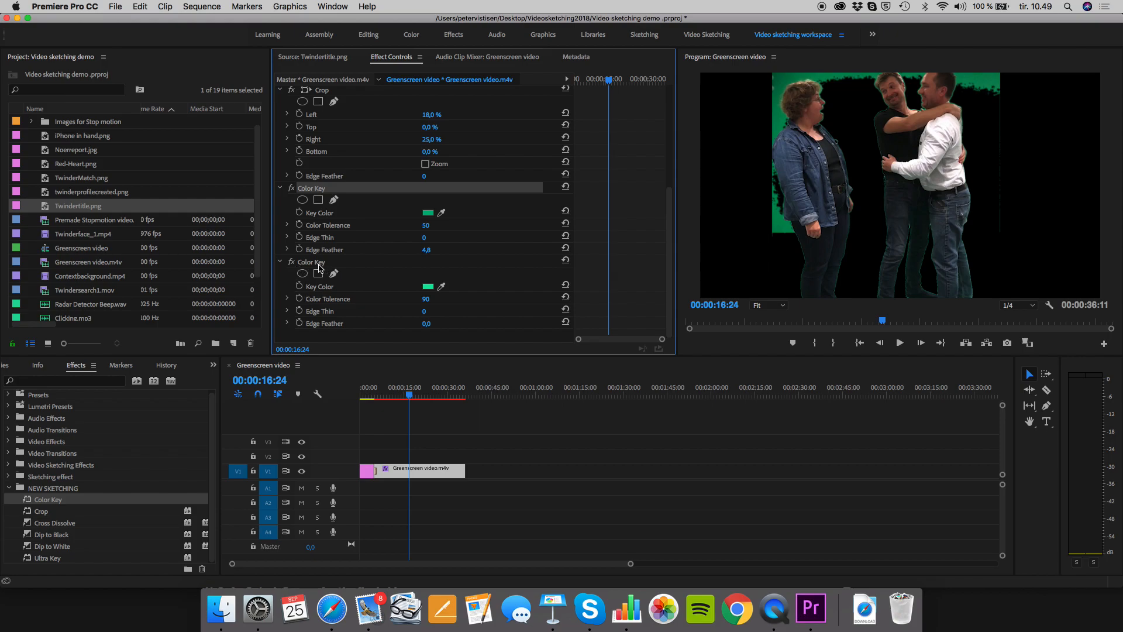
left_click(312, 275)
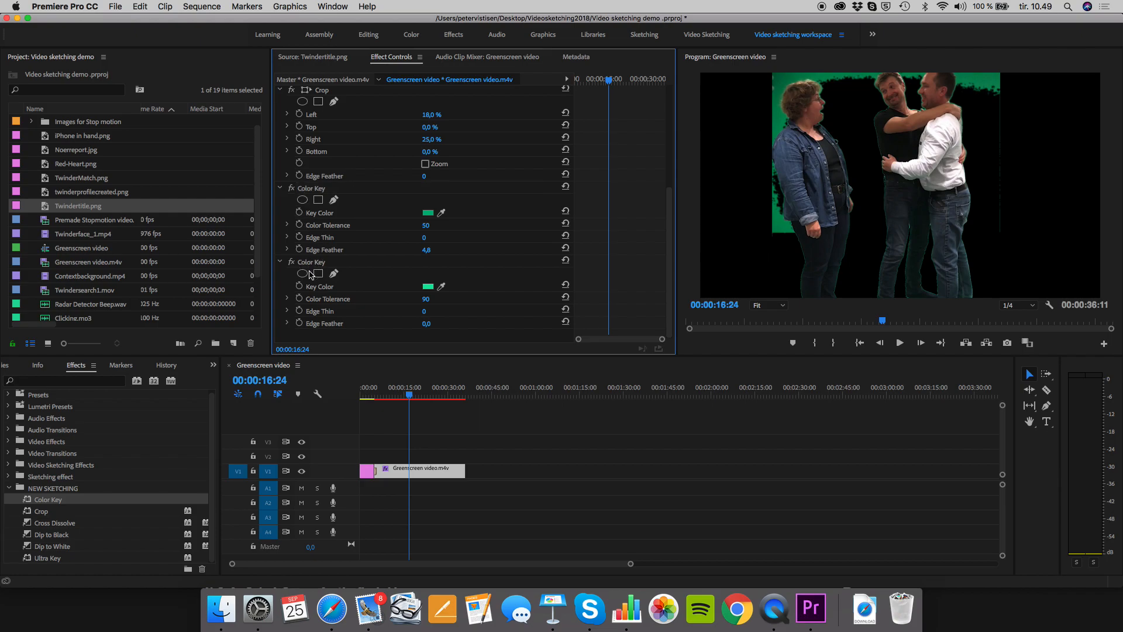
left_click(315, 189)
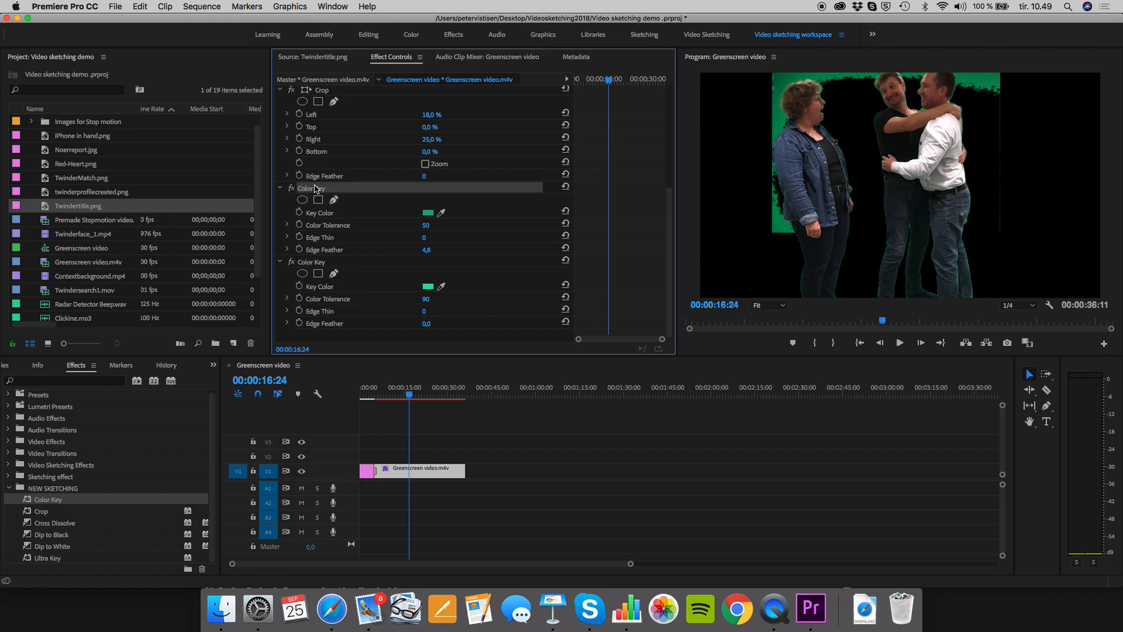
key("Delete")
key("Delete")
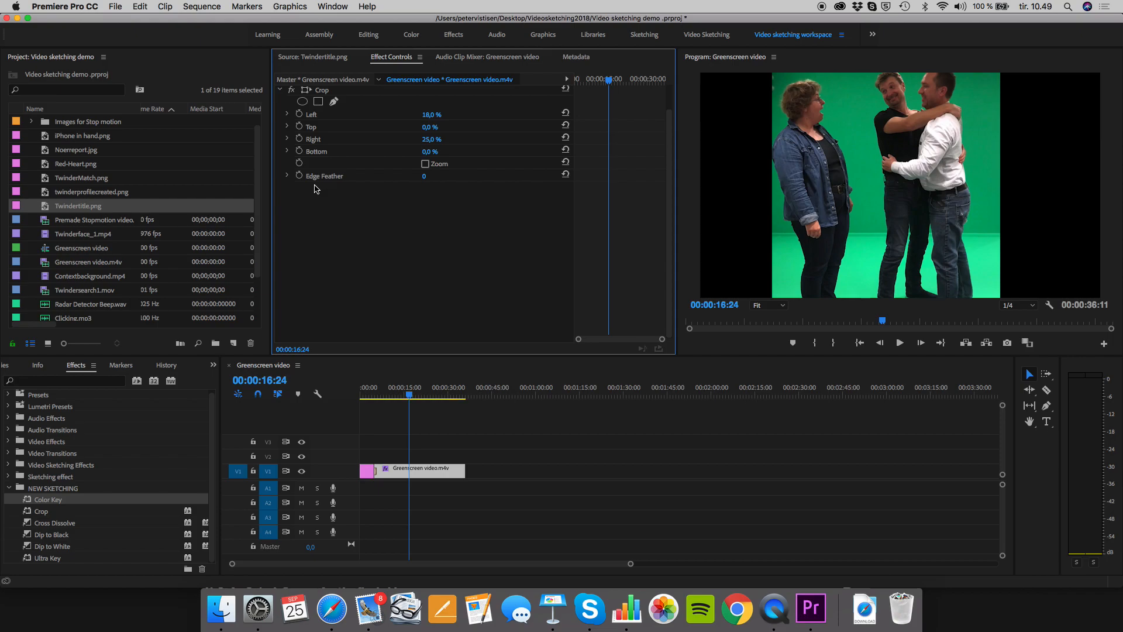
Apply the Ultra Key effect from the NEW SKETCHING bin to the Greenscreen clip.
left_click(39, 563)
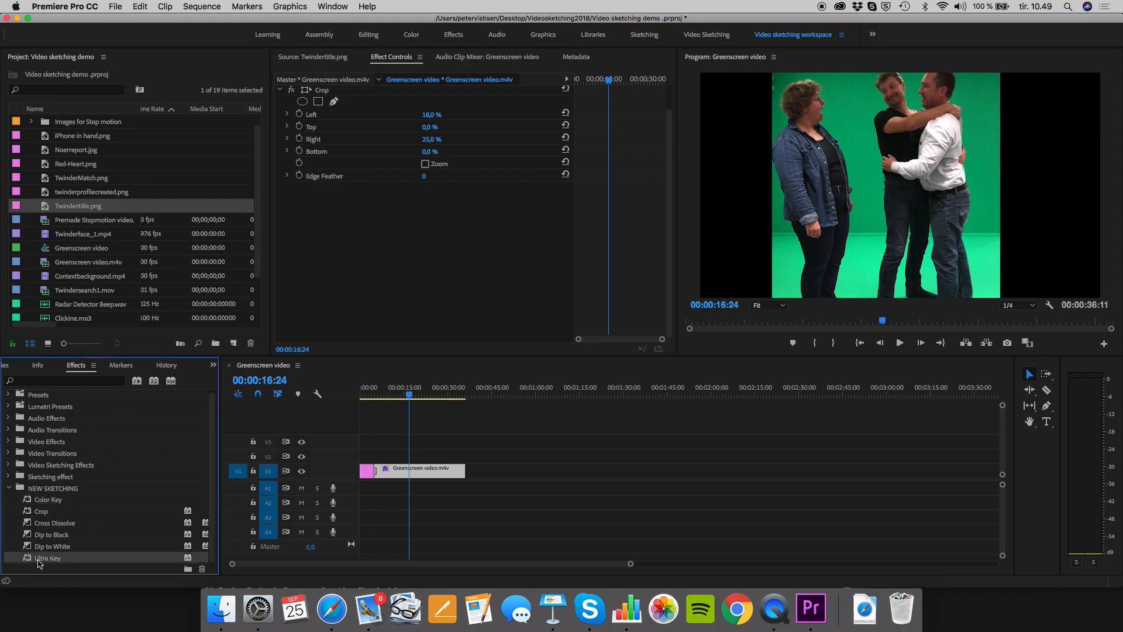
left_click(39, 563)
left_click(28, 560)
left_click_drag(27, 560, 407, 477)
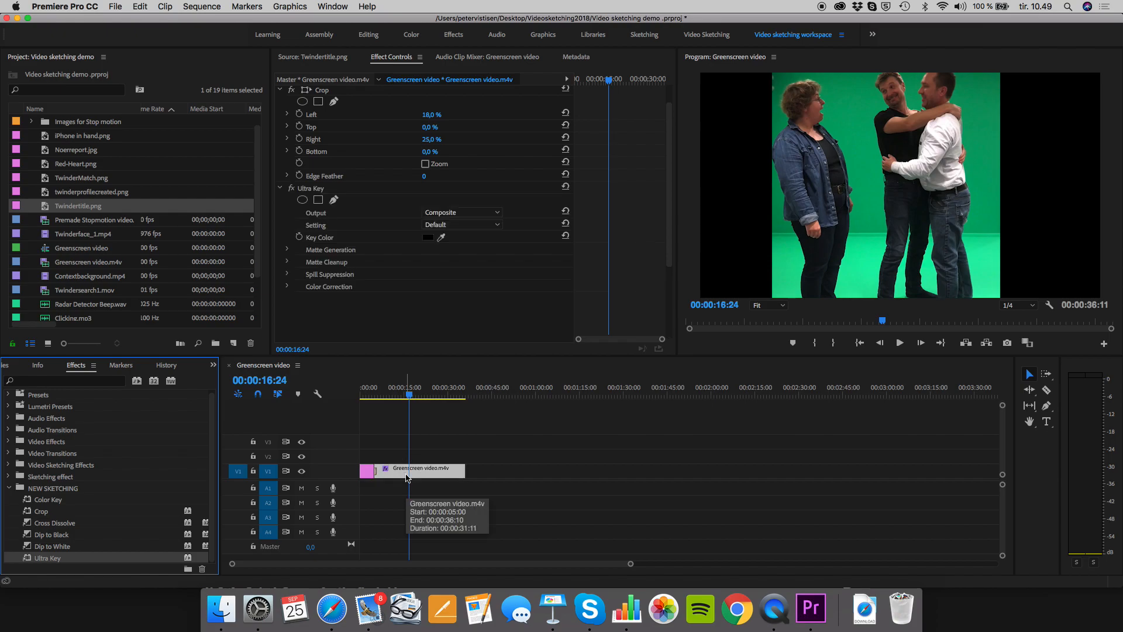
Sample the green wall beside the man as the Ultra Key's key color and check the key at 00:00:13:24.
left_click_drag(413, 399, 394, 398)
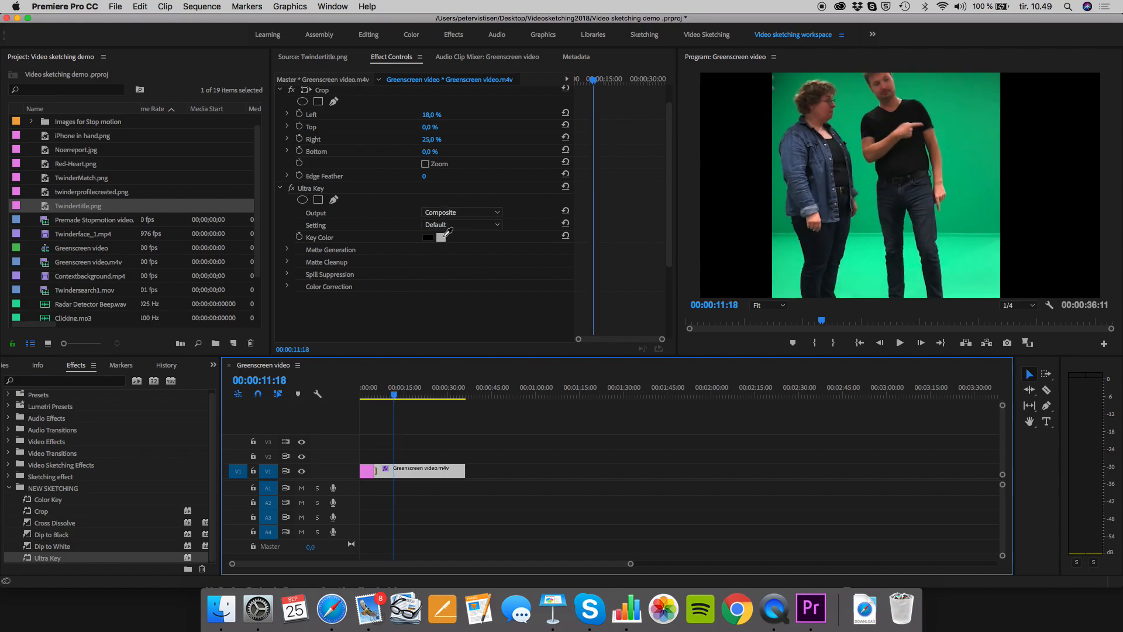
left_click_drag(449, 231, 969, 141)
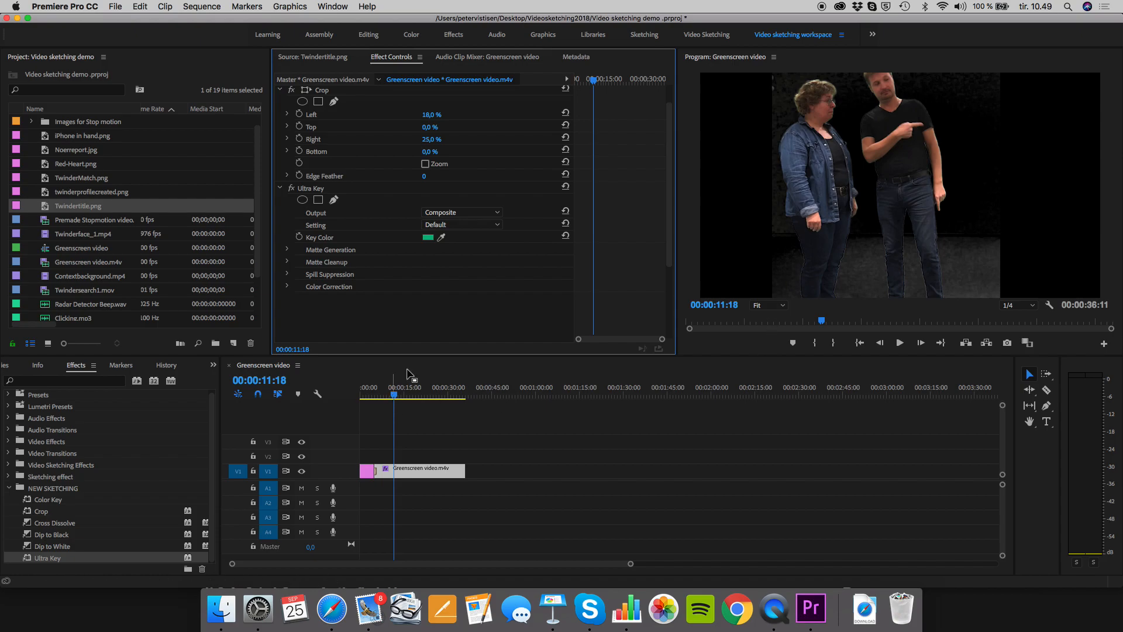
left_click(398, 396)
left_click_drag(399, 396, 401, 397)
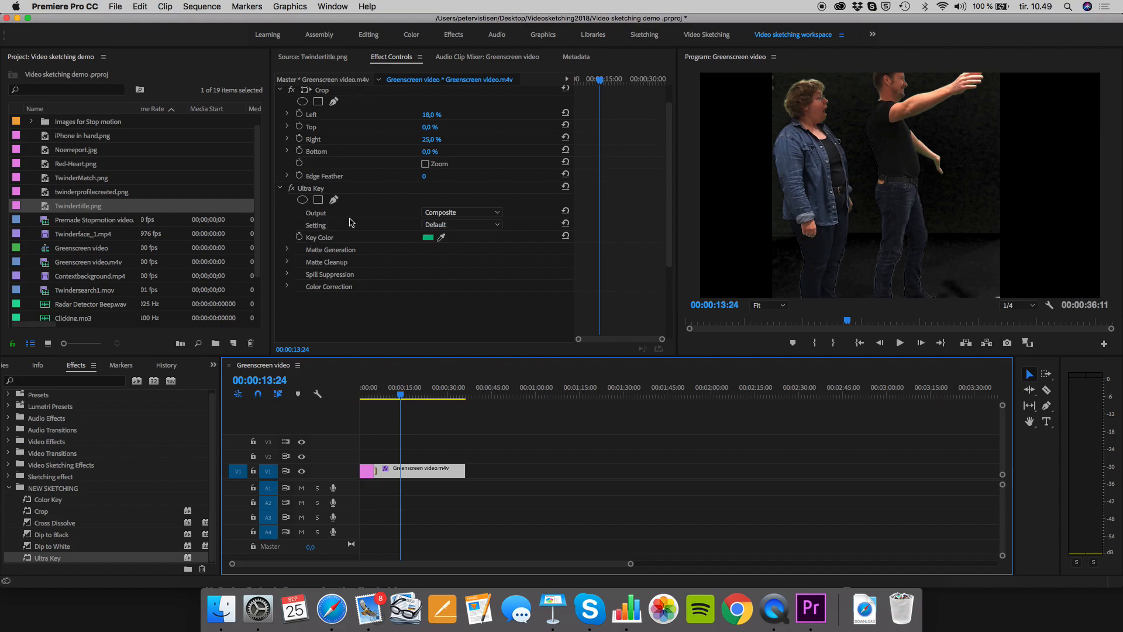
Change the Ultra Key's Setting to Aggressive, resample its key color from the green wall, and check the frame at 00:00:19:06.
left_click(452, 226)
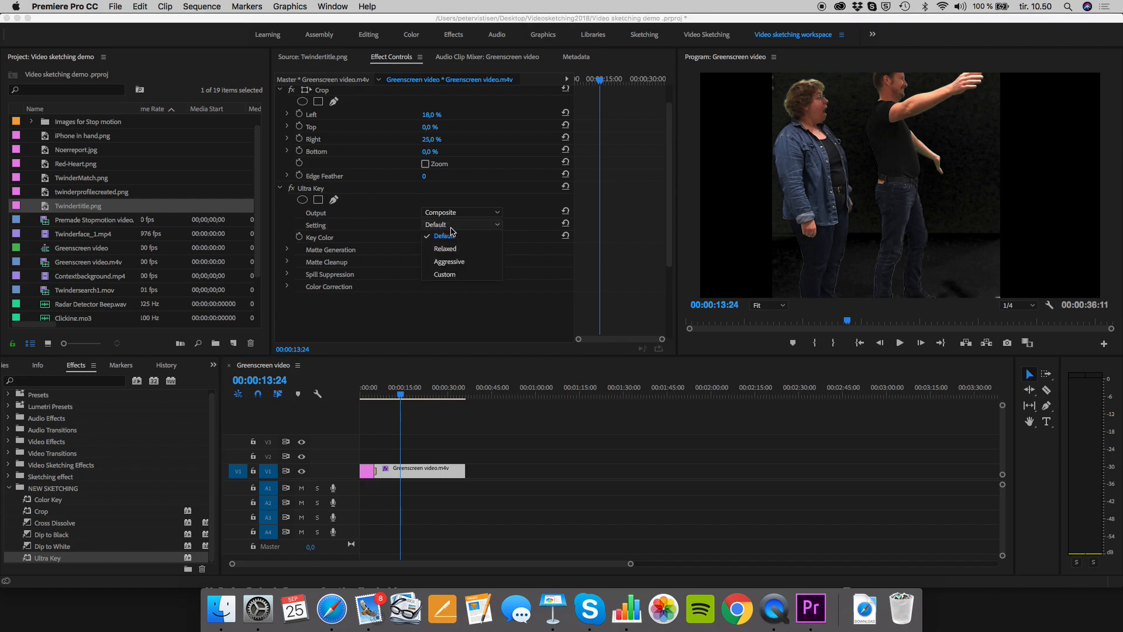
left_click(450, 262)
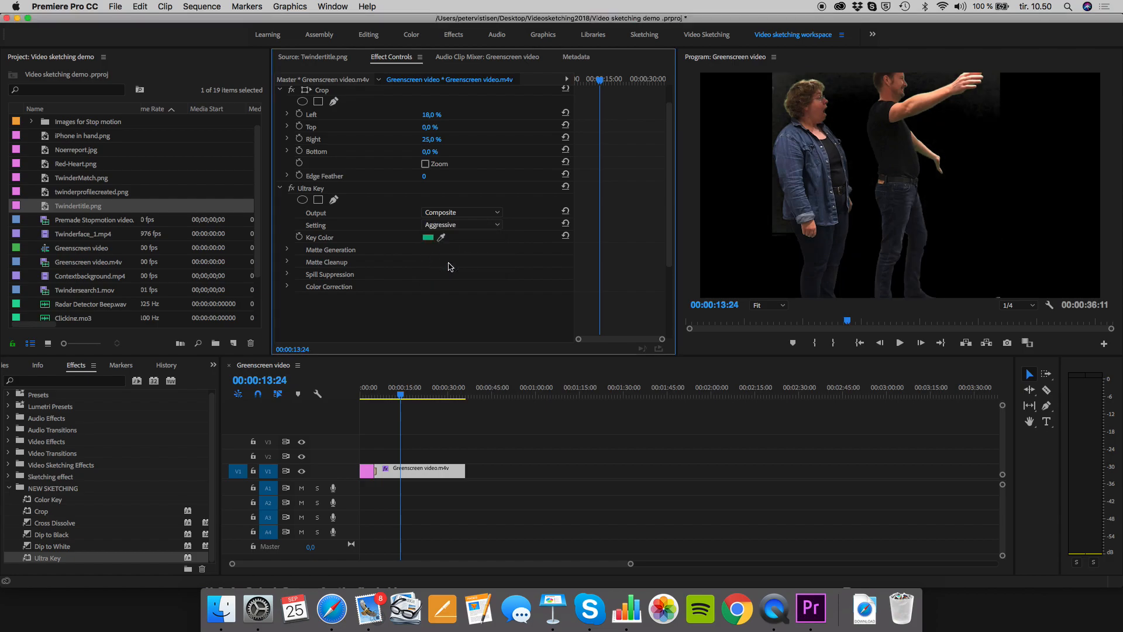
left_click(477, 227)
left_click(461, 263)
left_click_drag(444, 234, 848, 105)
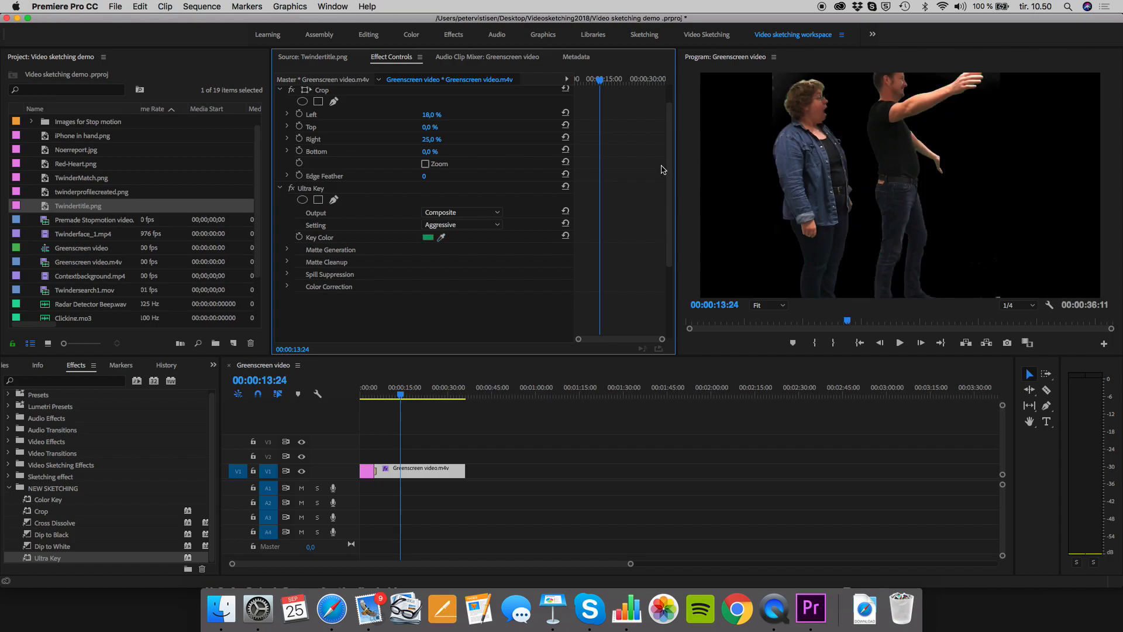
left_click_drag(452, 243, 976, 147)
left_click_drag(401, 395, 416, 397)
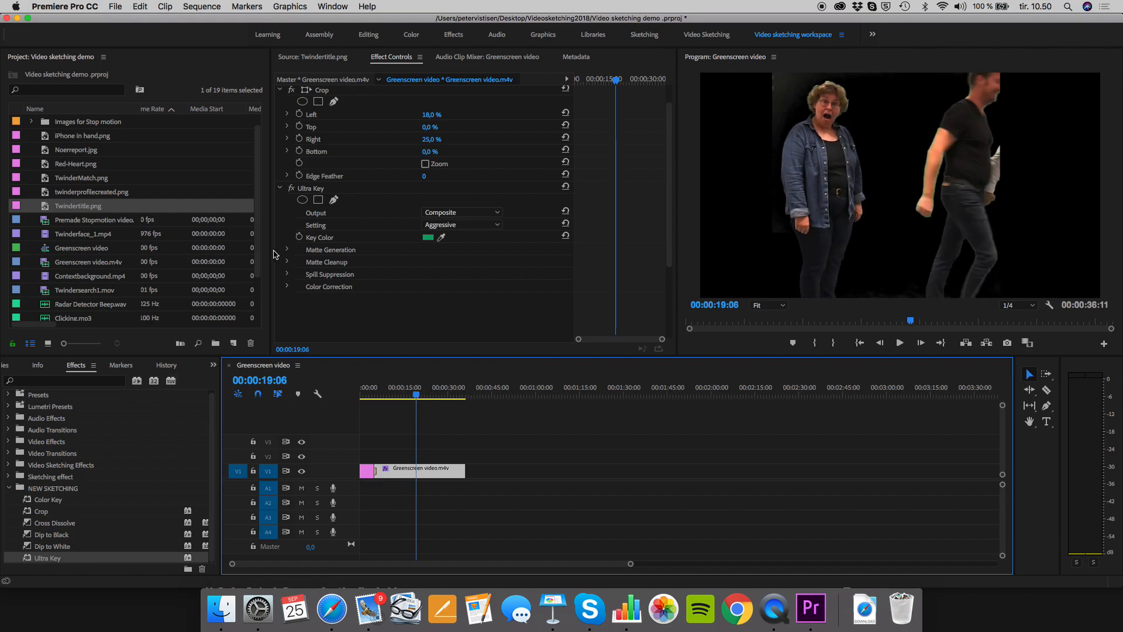
Set the Ultra Key's Matte Generation Highlight to 3,0 and Shadow to 50,0, and resample the key color from the wall between the two people.
left_click(326, 251)
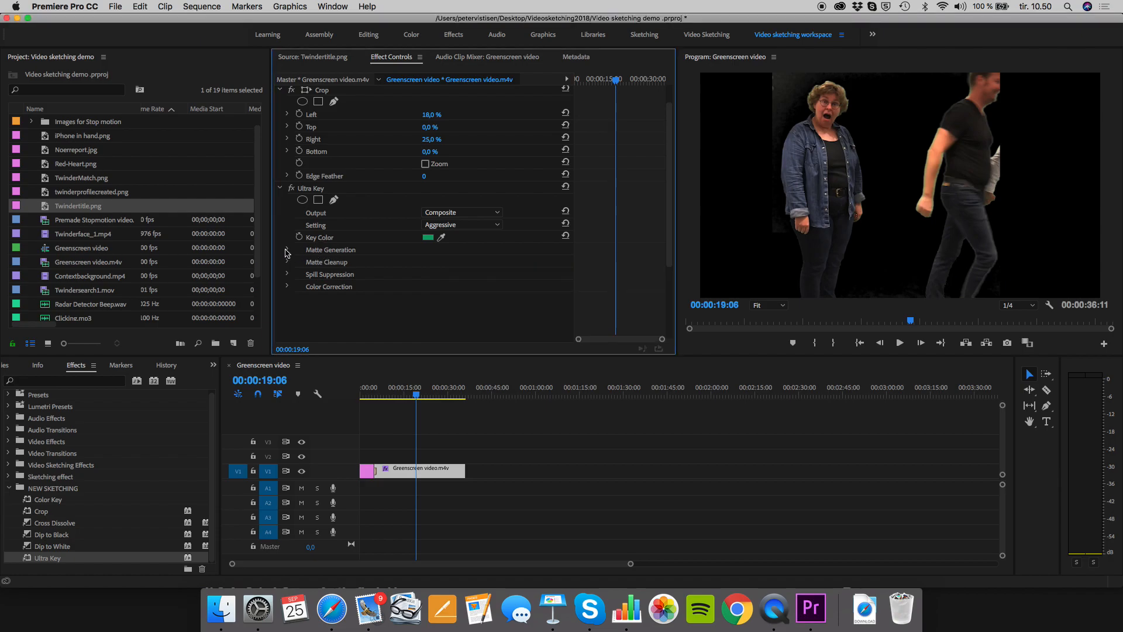
scroll(288, 250, "up", 5)
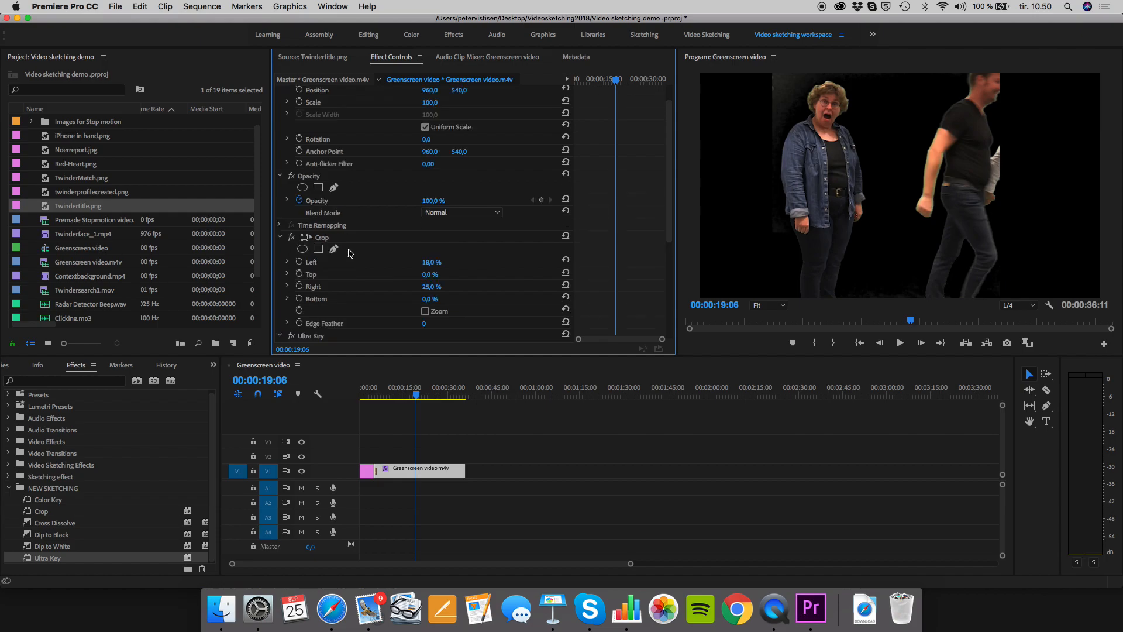
scroll(298, 222, "down", 6)
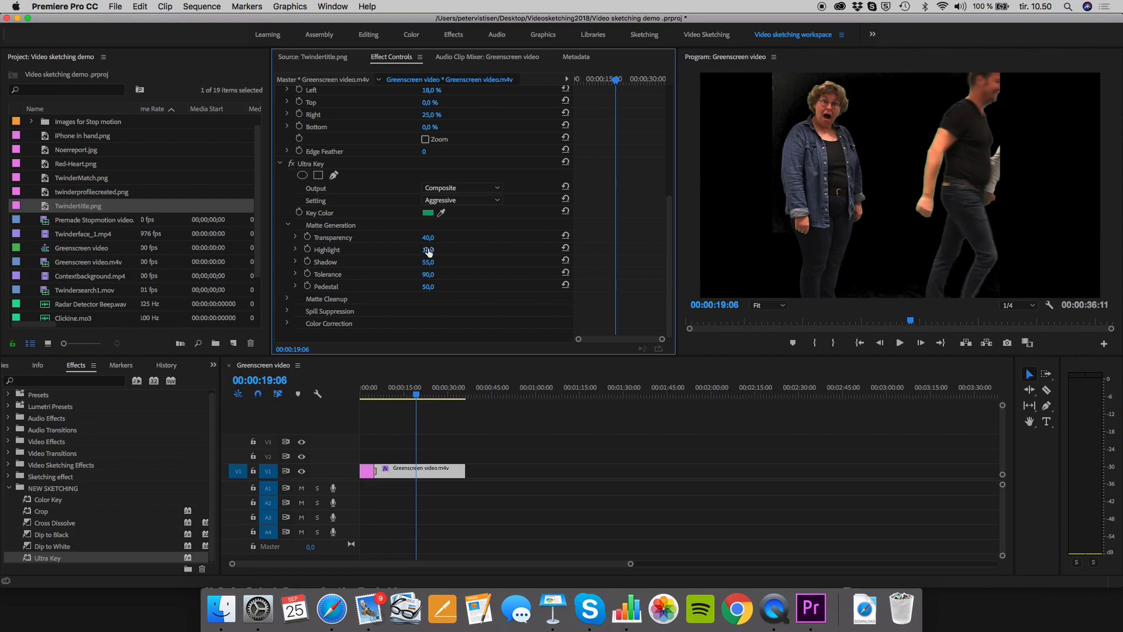
left_click_drag(431, 254, 426, 254)
left_click(441, 212)
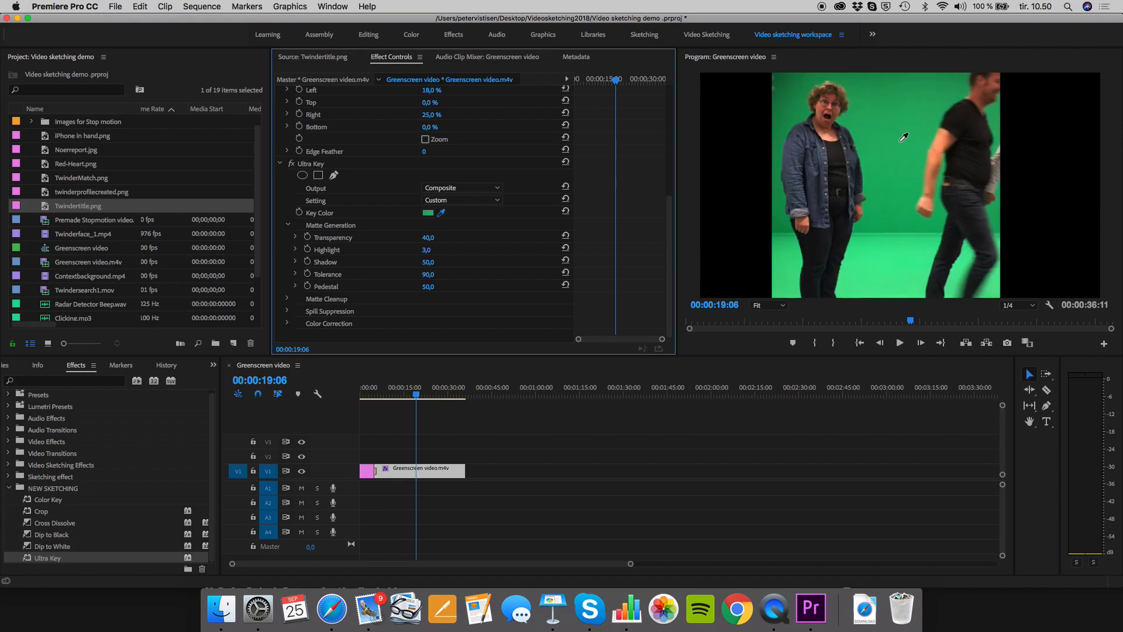
left_click(899, 145)
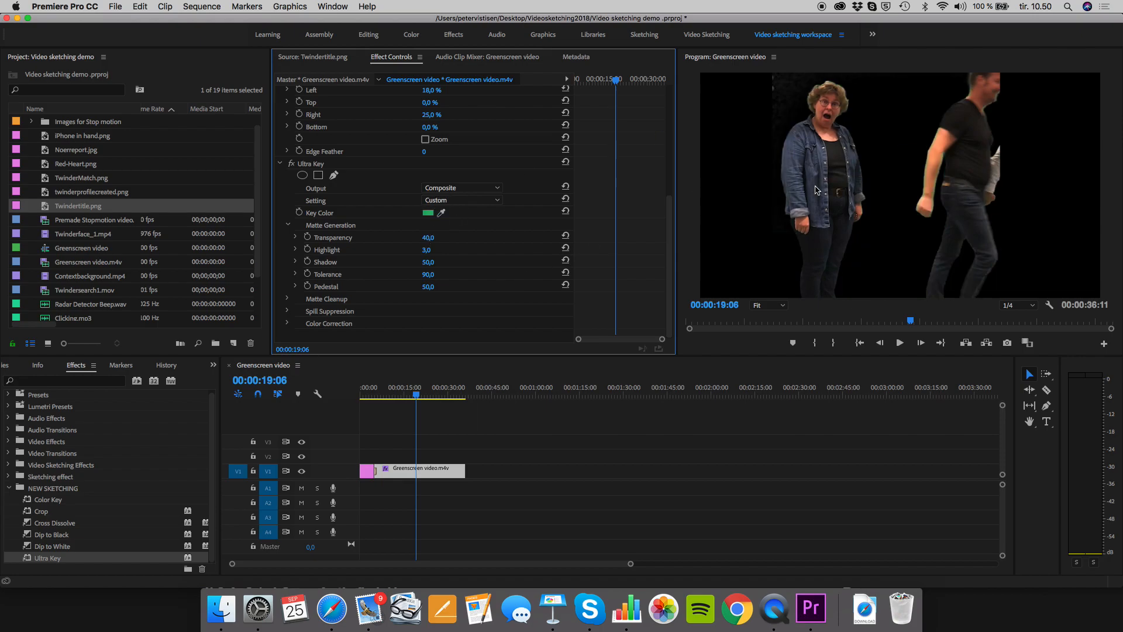
Set the Matte Generation Highlight to 0,0 and Shadow to 52,0.
mouse_move(427, 250)
left_mouse_down()
mouse_move(417, 250)
mouse_move(486, 250)
mouse_move(436, 250)
left_mouse_up()
mouse_move(428, 262)
left_mouse_down()
mouse_move(414, 262)
mouse_move(449, 262)
mouse_move(399, 262)
mouse_move(445, 262)
mouse_move(419, 262)
left_mouse_up()
left_click_drag(428, 262, 425, 262)
Resample the Ultra Key's key color, finishing on the darker wall corner beside the woman's head, and check the key at 00:00:18:06.
left_click(442, 213)
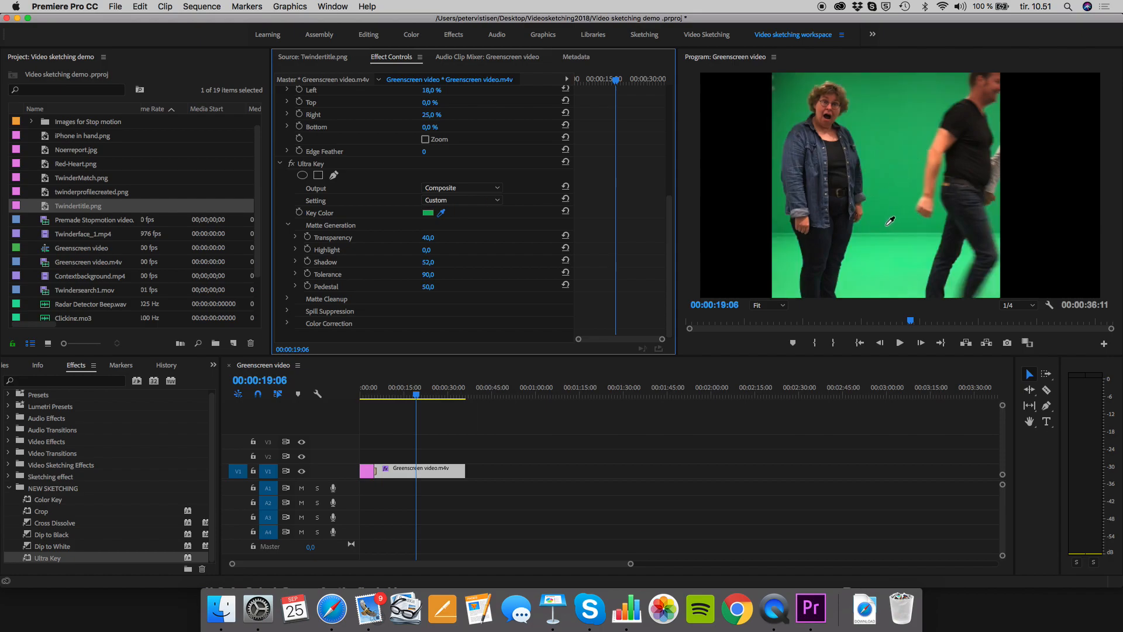
left_click(889, 225)
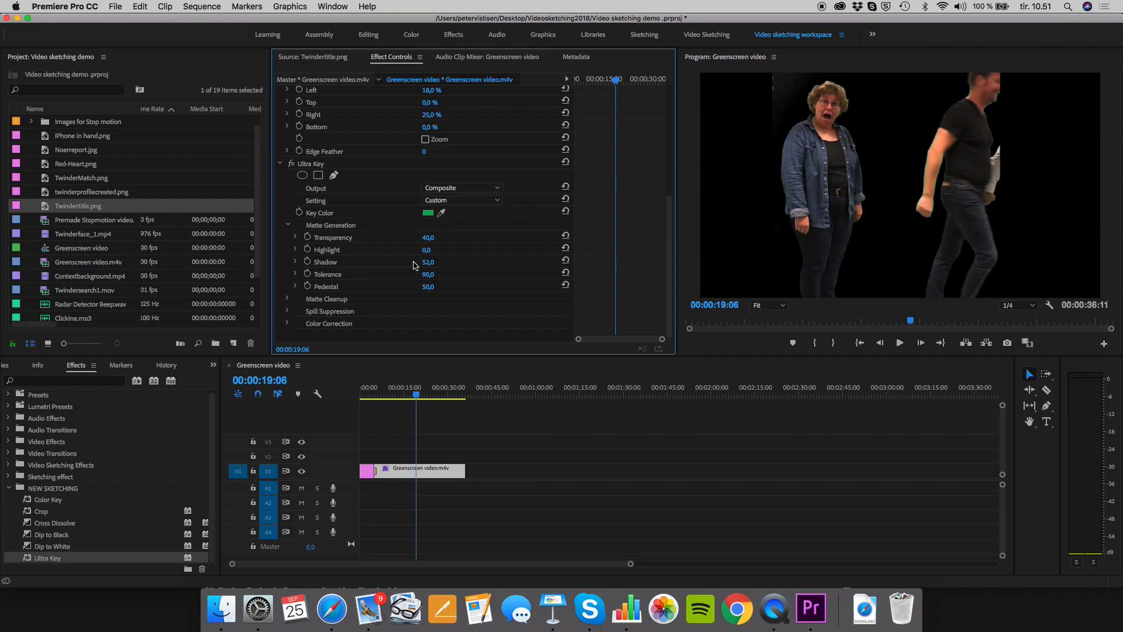
left_click(442, 213)
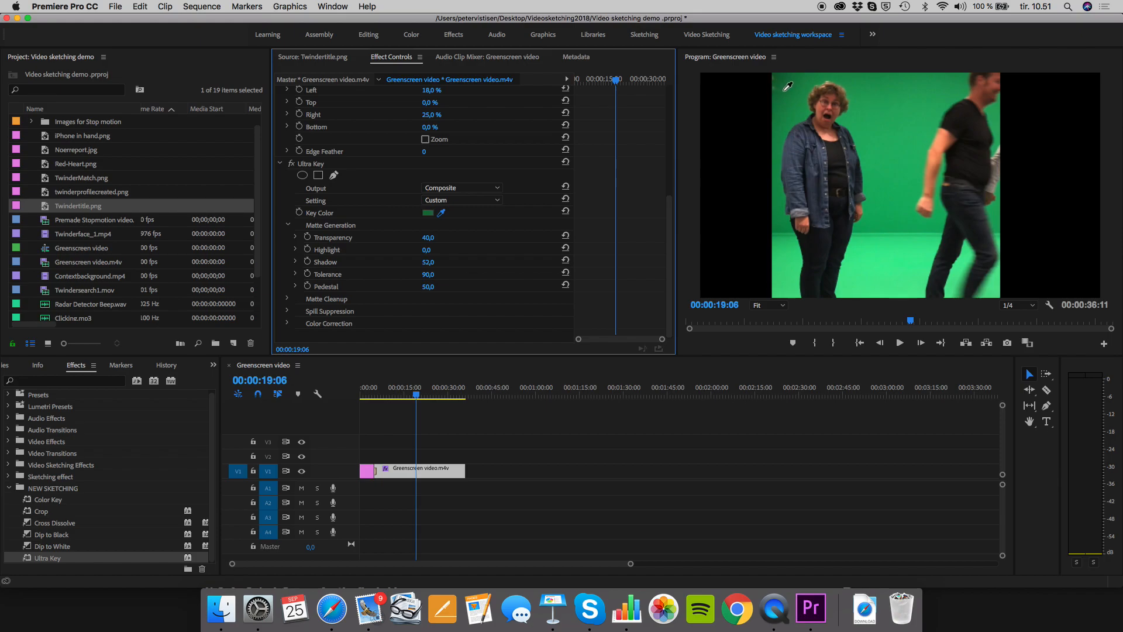
left_click(792, 97)
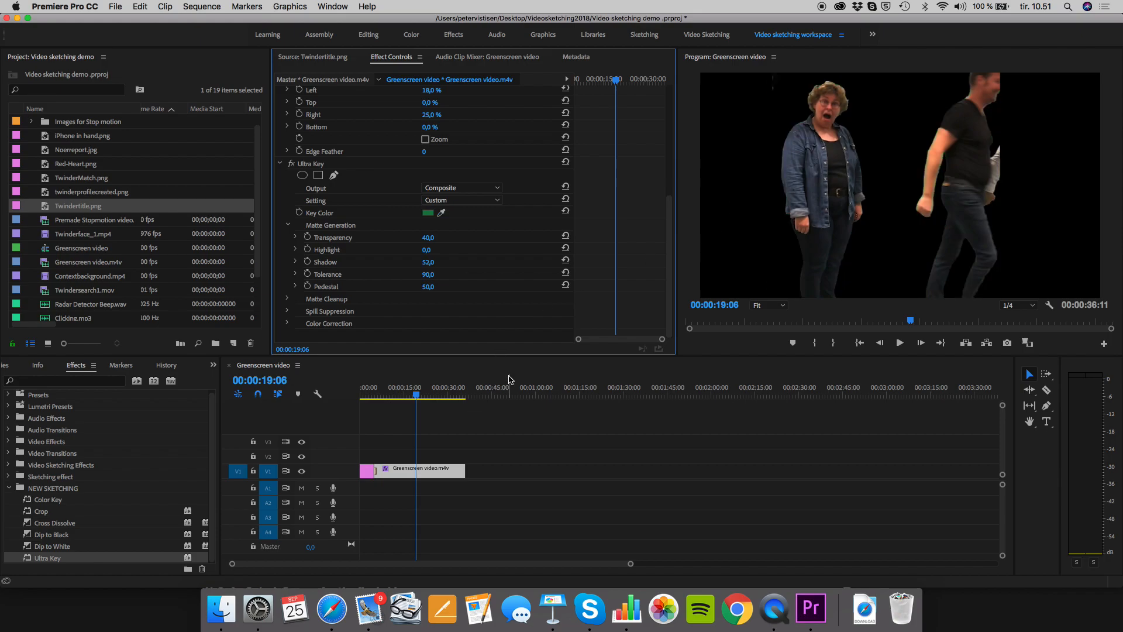
left_click(421, 397)
mouse_move(423, 397)
left_mouse_down()
mouse_move(444, 397)
mouse_move(413, 403)
left_mouse_up()
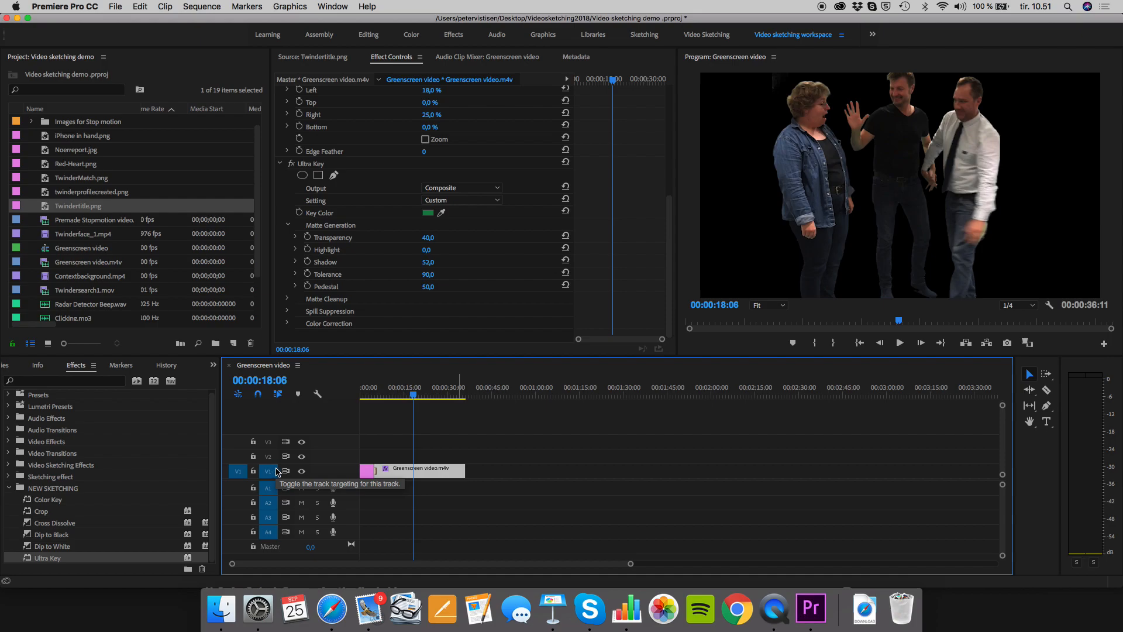
Move the title and Greenscreen clips together from track V1 up to V2, and place the playhead at 00:00:07:18.
left_click_drag(519, 503, 369, 454)
left_click_drag(484, 494, 394, 457)
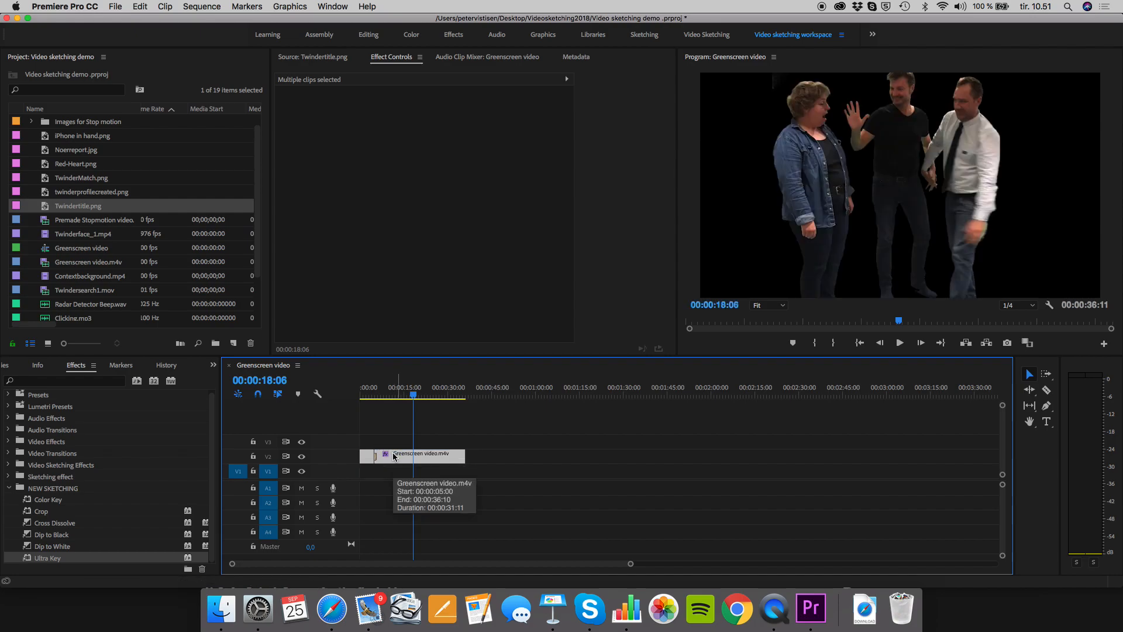
left_click(426, 405)
left_click_drag(414, 391, 384, 395)
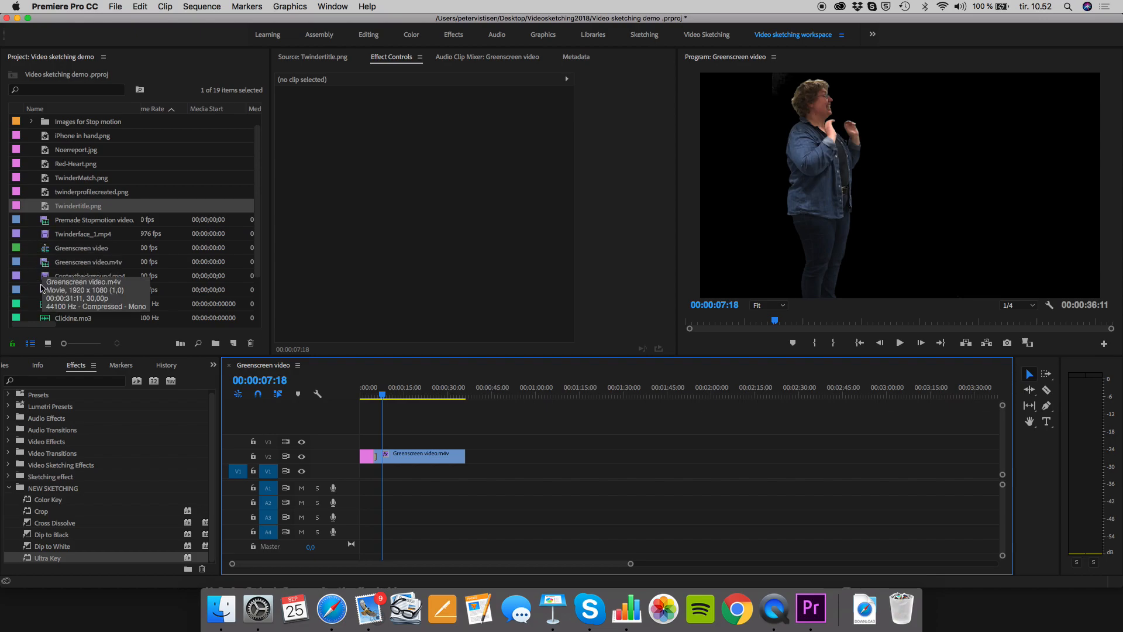
Open Twindersearch1.mov and Twinderface_1.mp4 in the source monitor to look for the background footage.
scroll(42, 240, "down", 2)
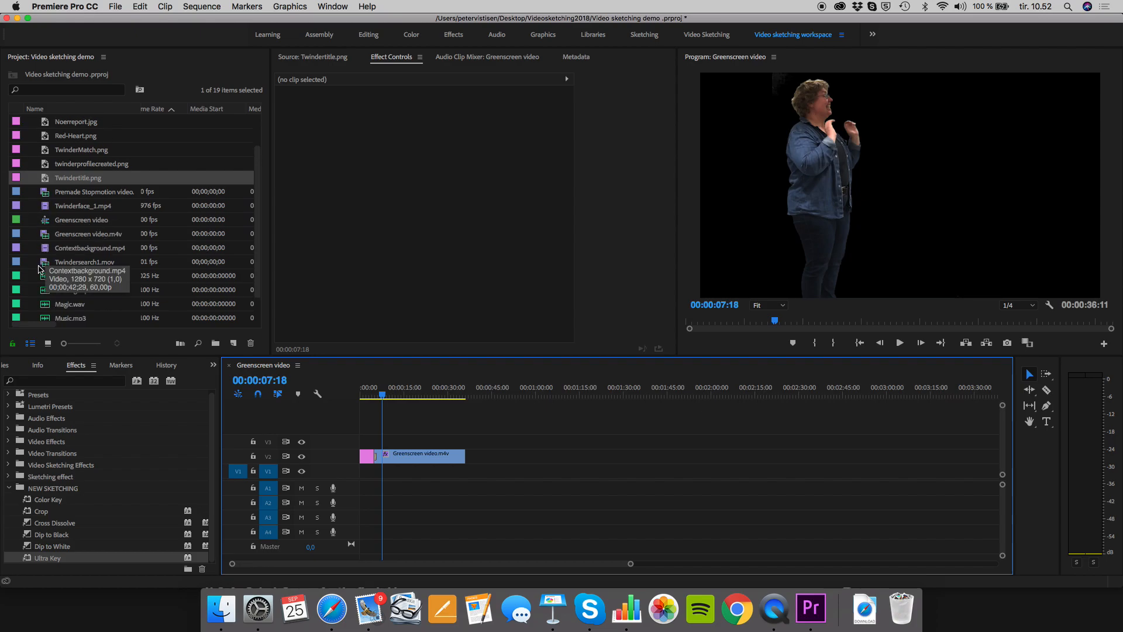
scroll(40, 266, "down", 2)
double_click(46, 236)
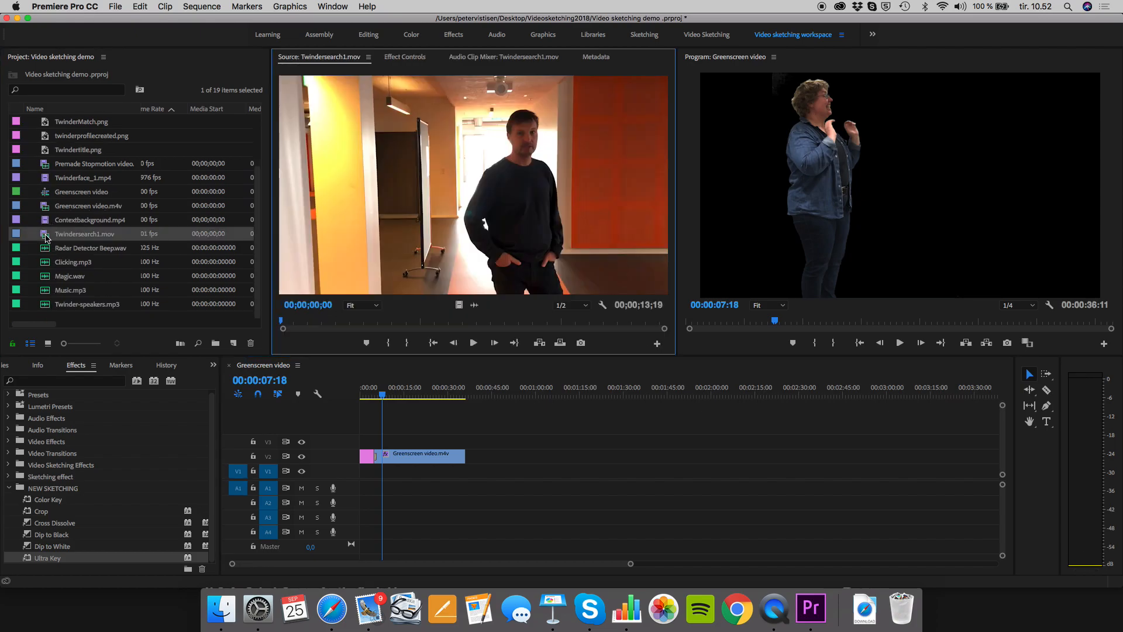
scroll(62, 230, "up", 3)
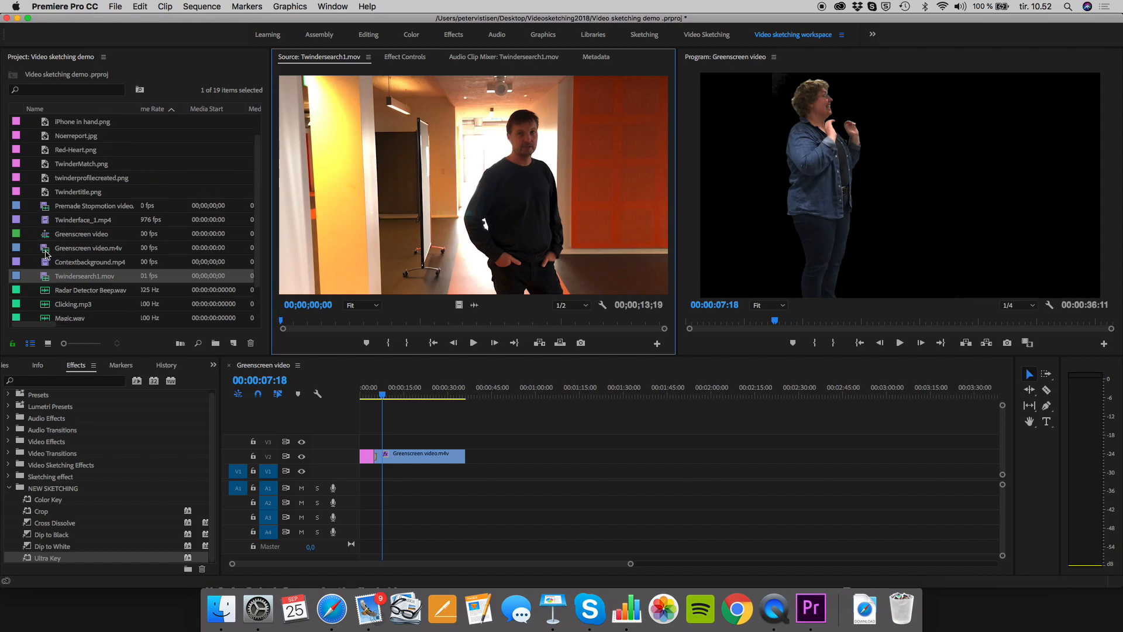
double_click(47, 222)
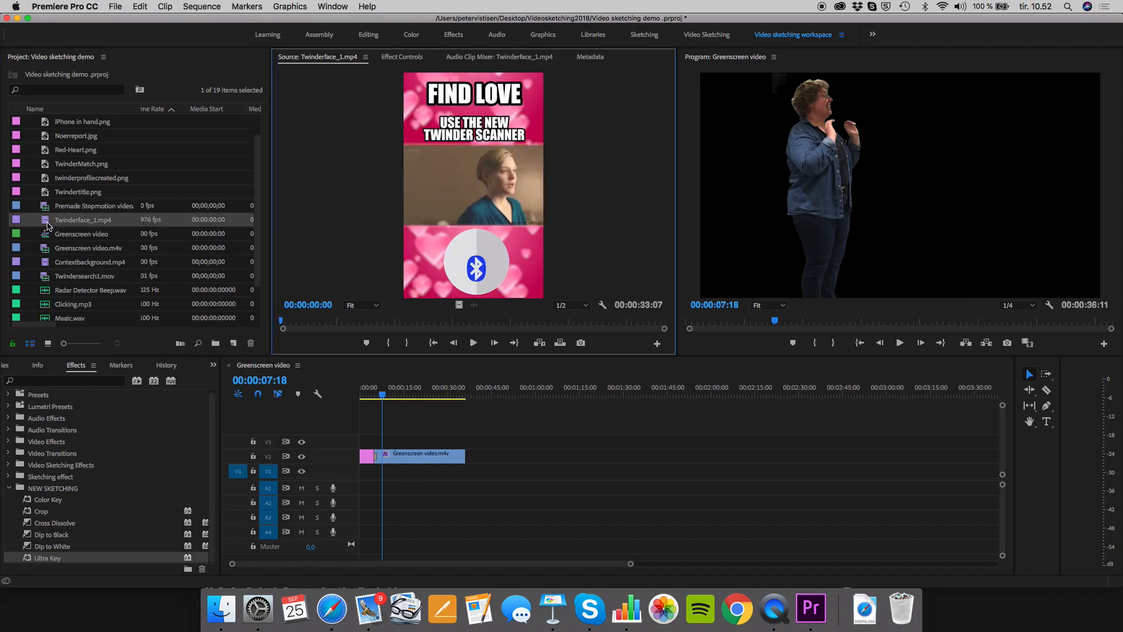
Preview Contextbackground.mp4 and place it on track V1 beneath the Greenscreen clip, aligned with that clip's start.
double_click(45, 262)
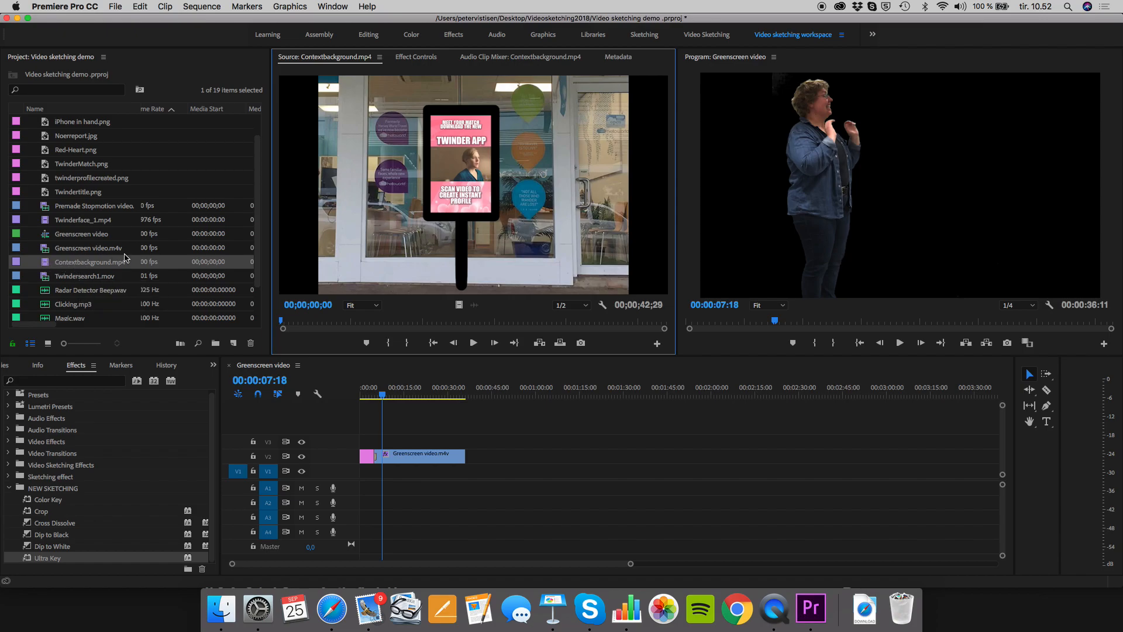
key("space")
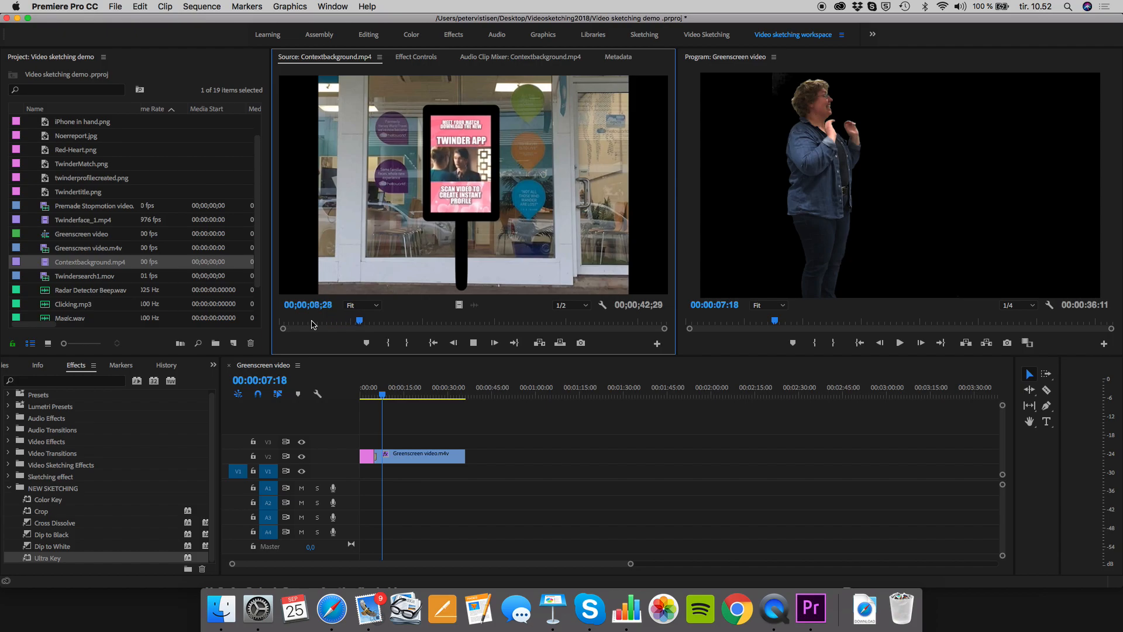
key("space")
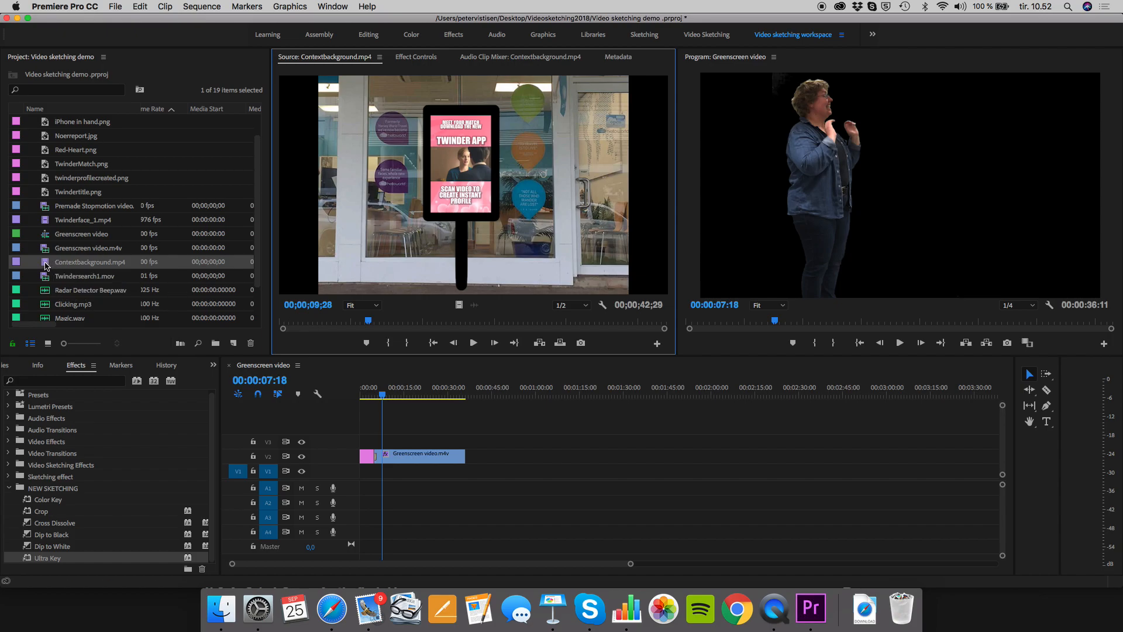
left_click_drag(47, 263, 375, 472)
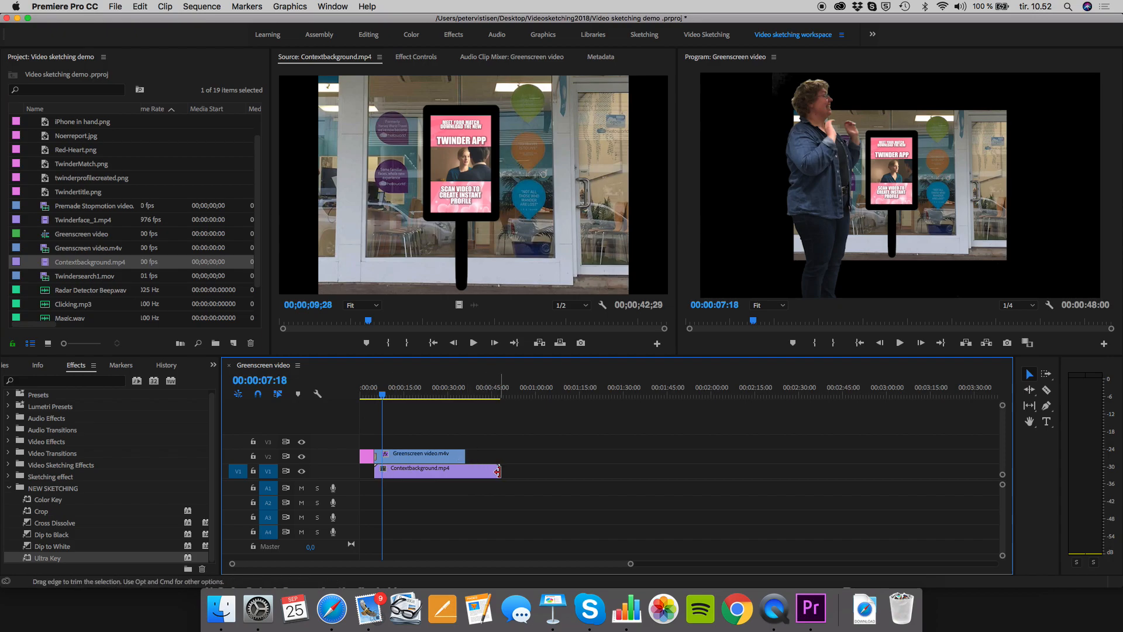
Play the composite up to 00:00:11:27 and scale the Contextbackground clip to the frame size.
key("space")
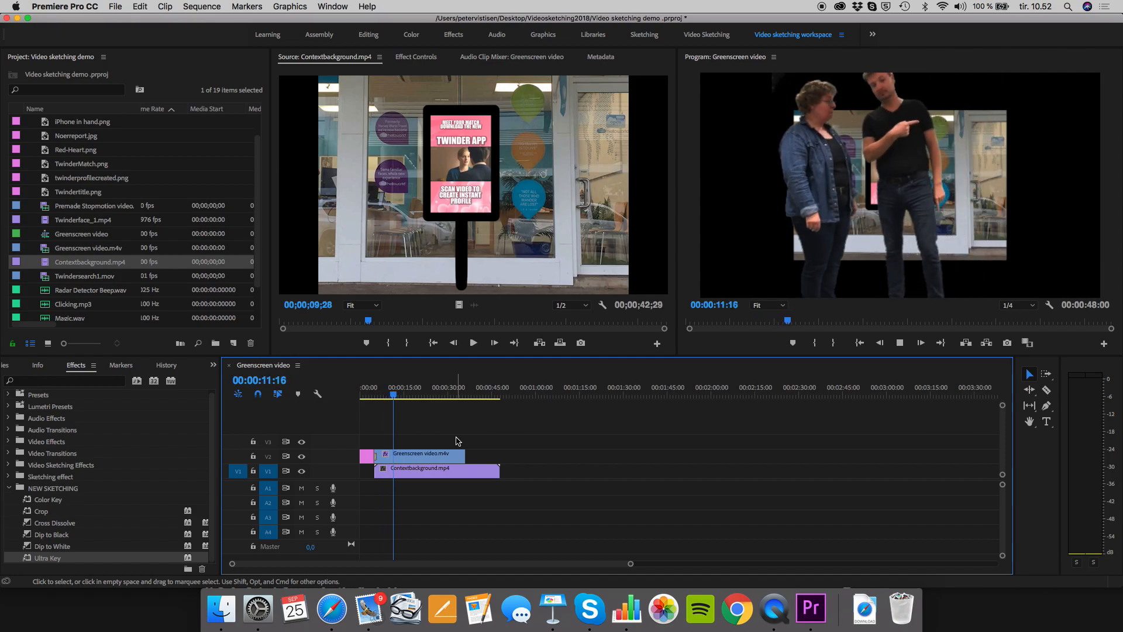
key("space")
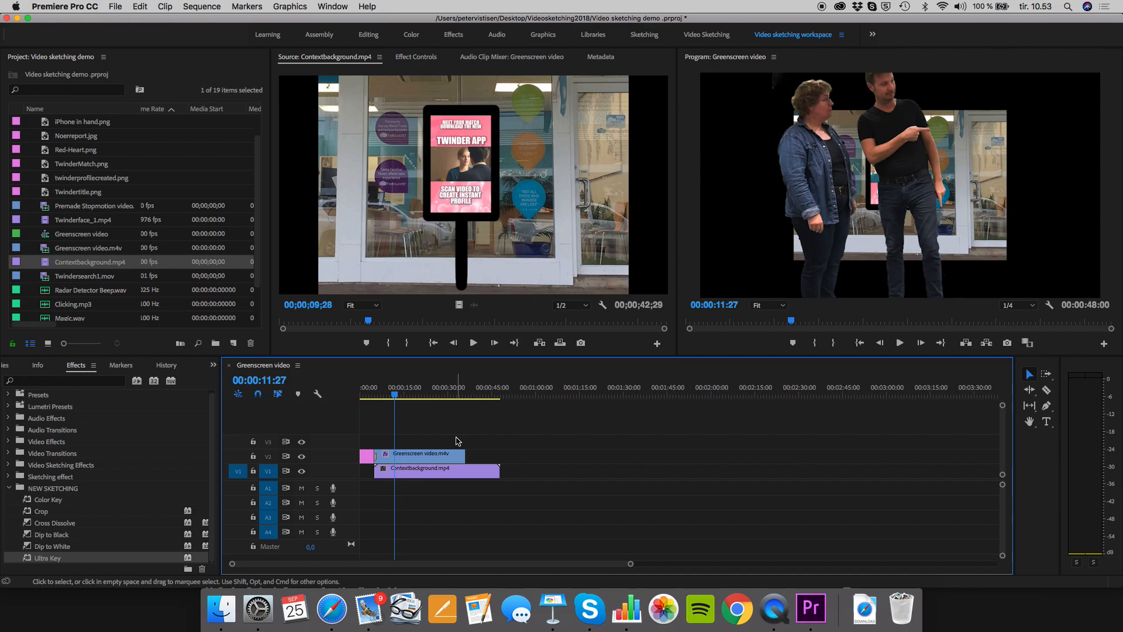
left_click(440, 474)
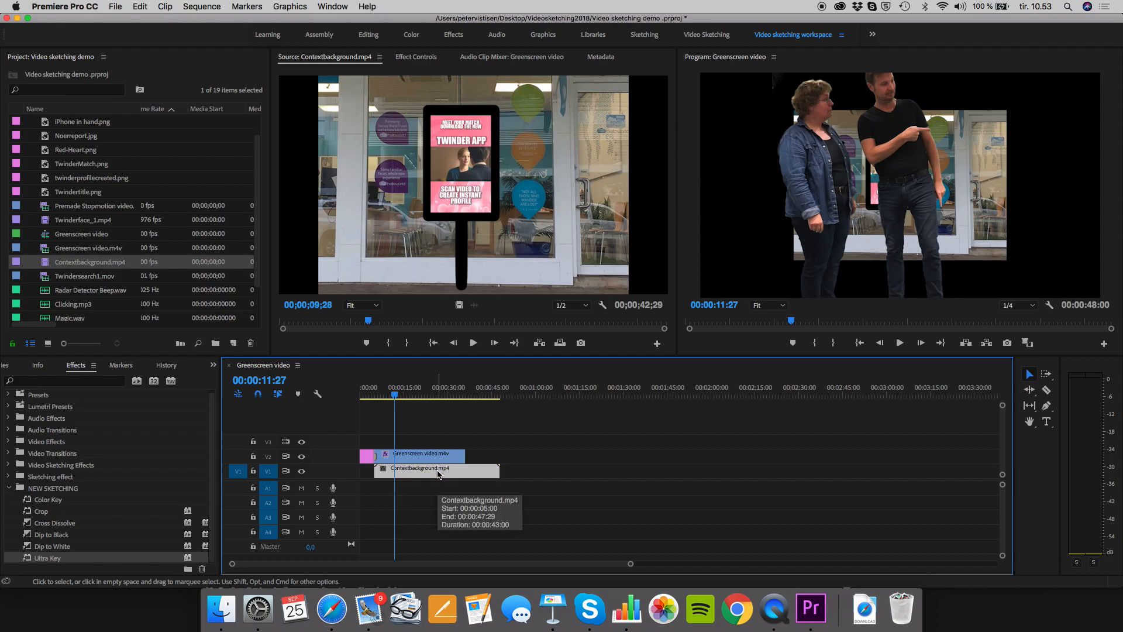
right_click(439, 473)
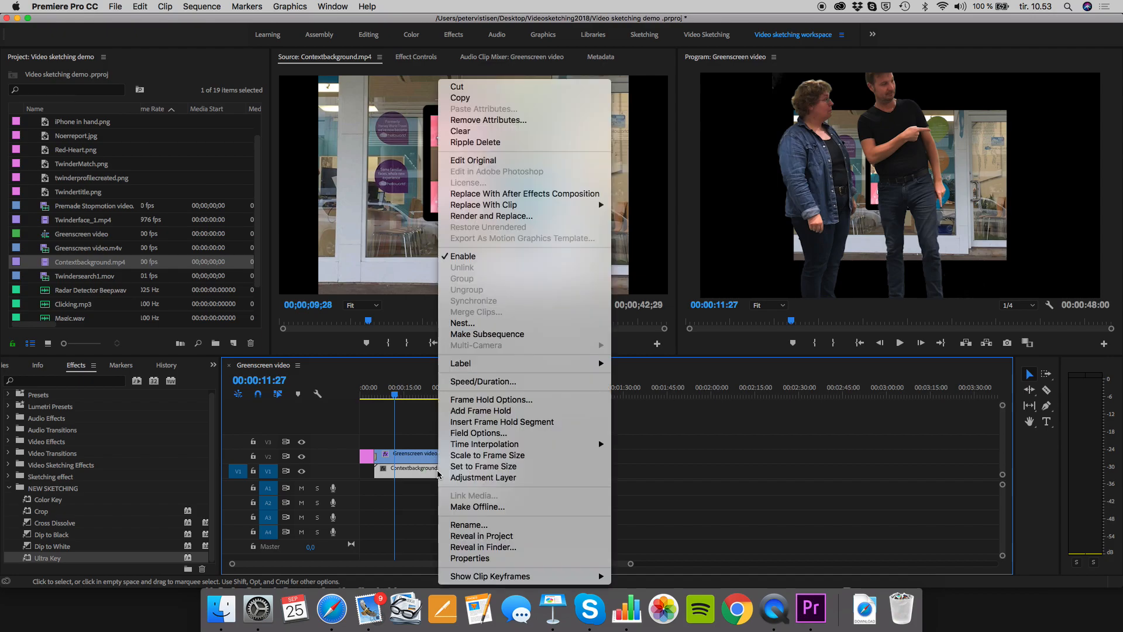
left_click(466, 457)
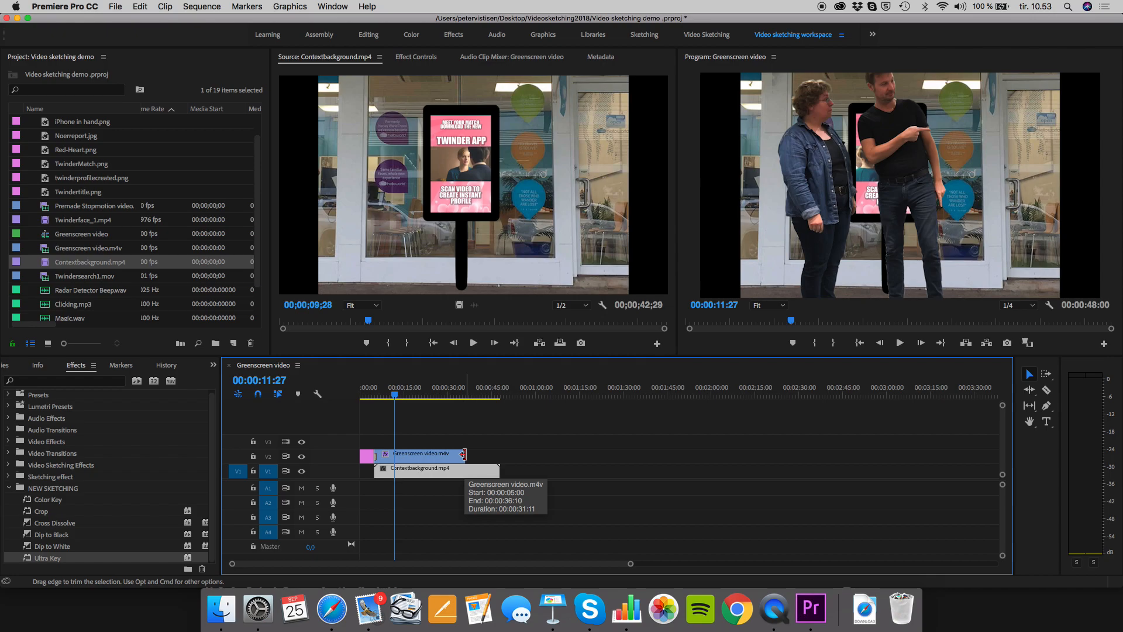
Reposition the Greenscreen clip in front of the kiosk at about 1251,9 / 542,8, with the playhead at 00:00:19:06.
left_click(387, 397)
left_click_drag(386, 398, 406, 403)
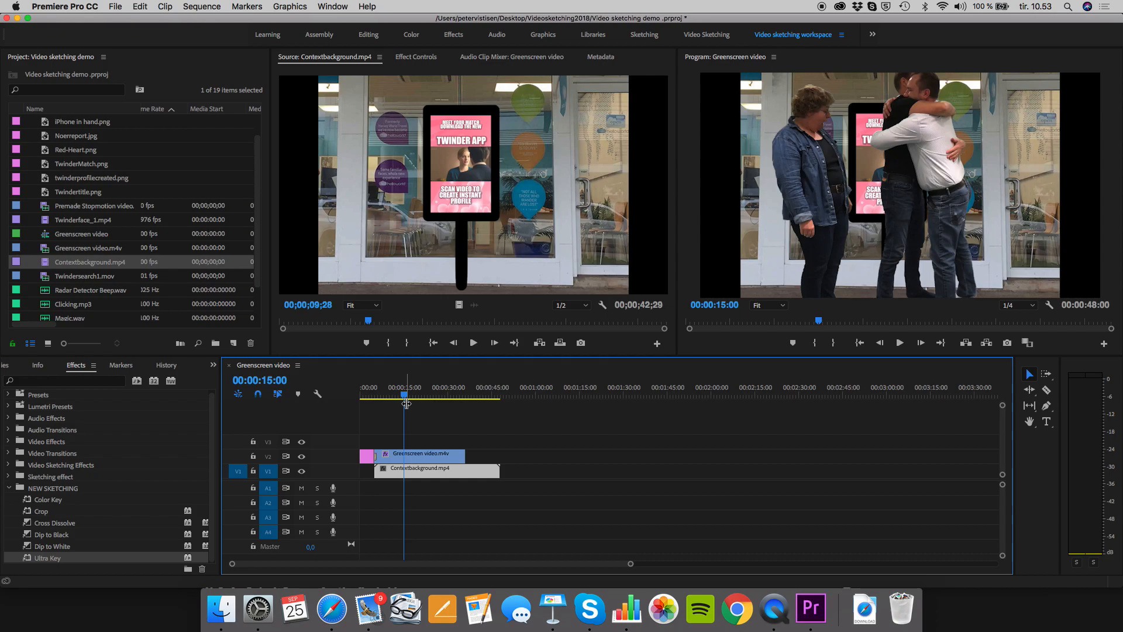
left_click_drag(405, 402, 415, 399)
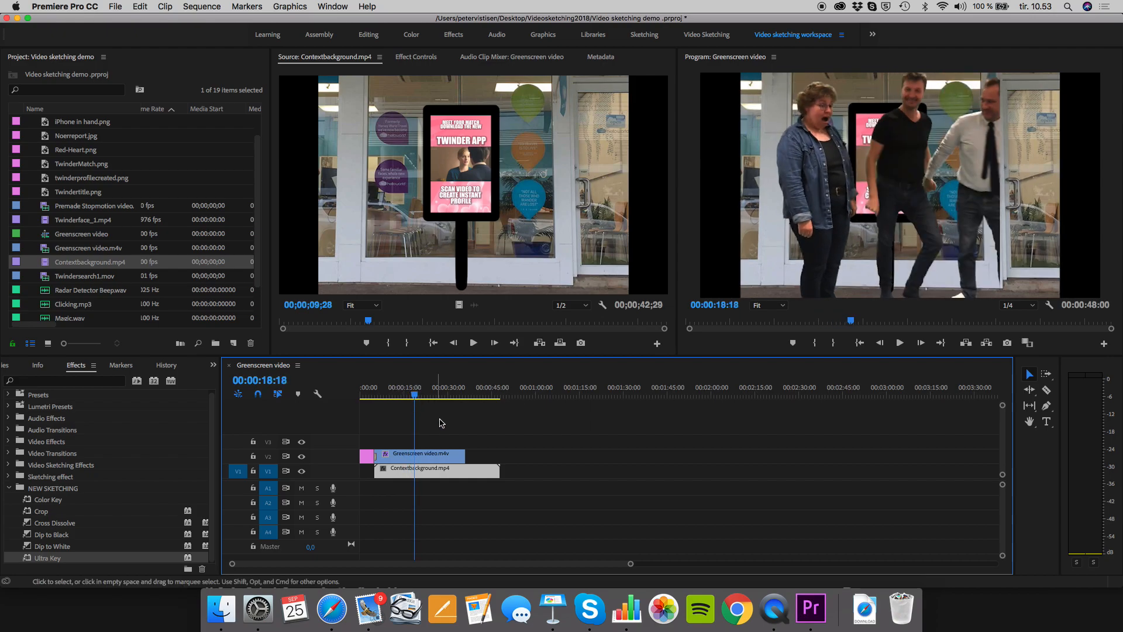
left_click(446, 457)
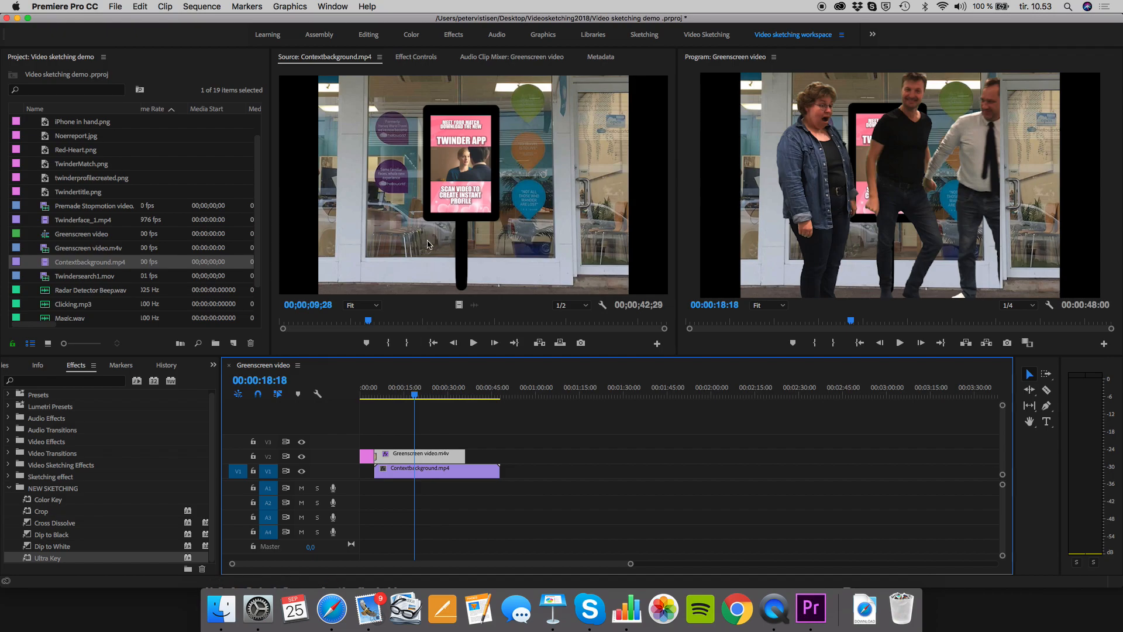
left_click(416, 57)
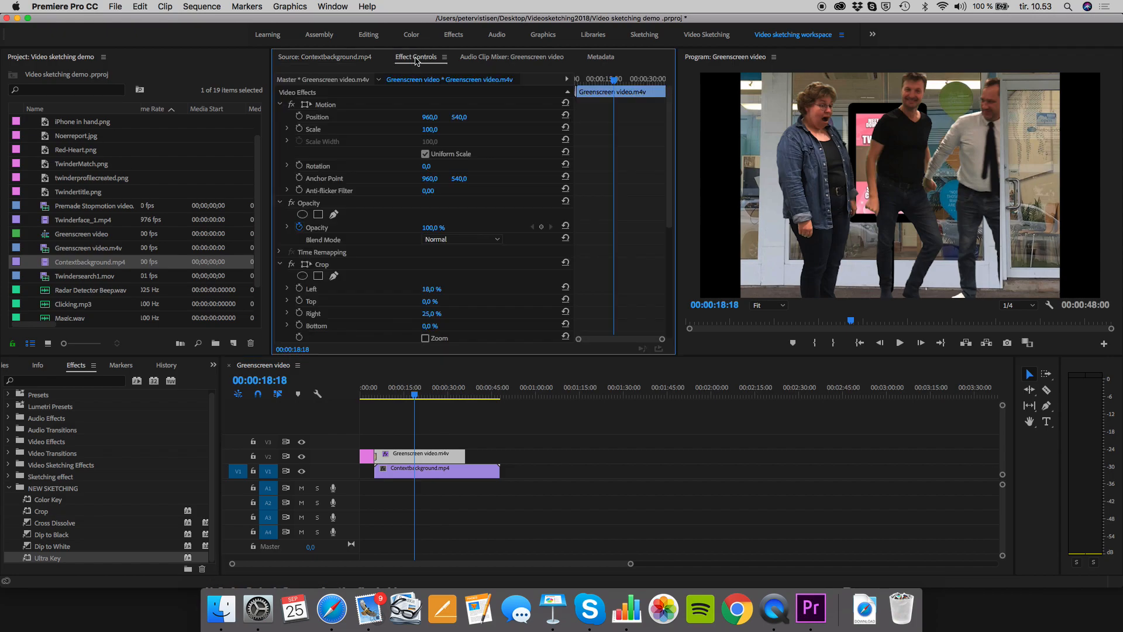
left_click(307, 105)
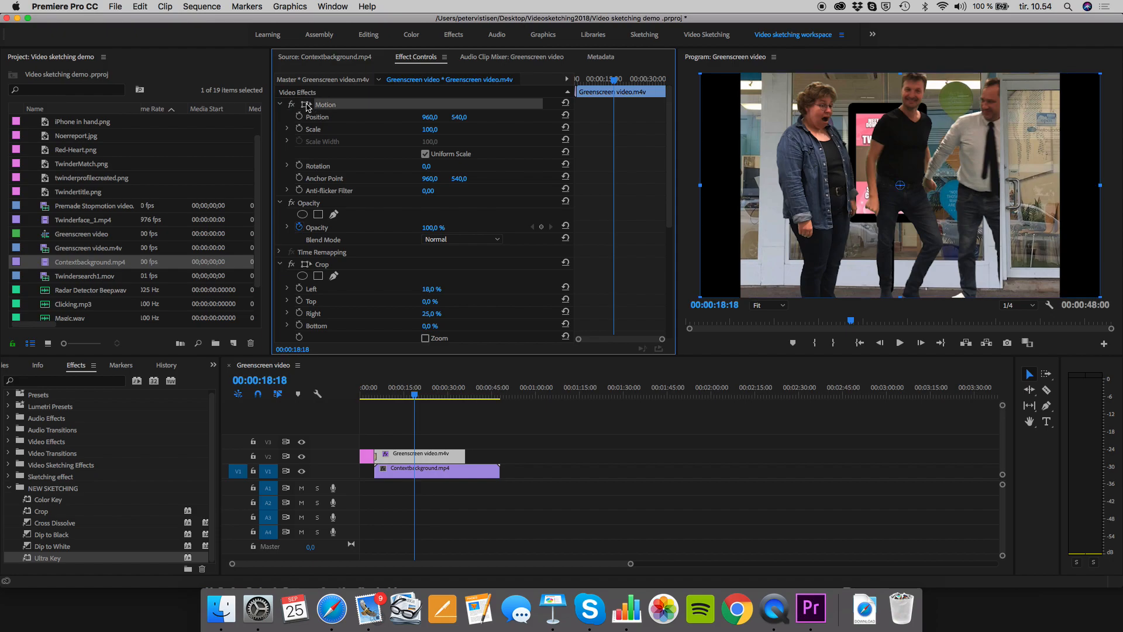
left_click_drag(822, 124, 873, 165)
left_click_drag(418, 396, 421, 397)
left_click_drag(419, 399, 419, 399)
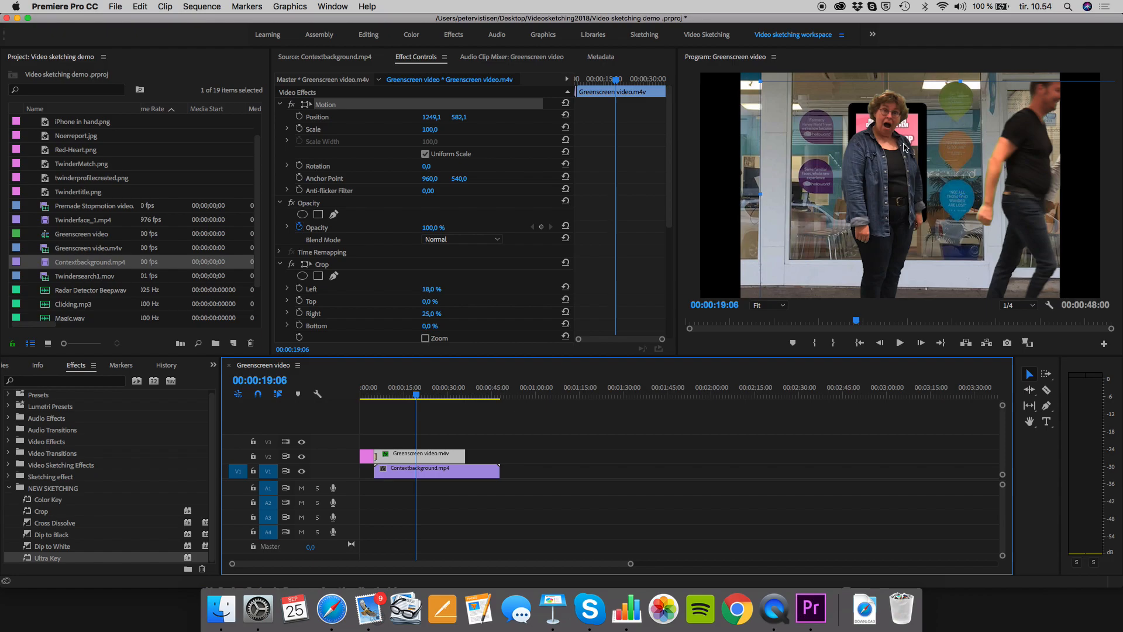
left_click_drag(905, 146, 904, 152)
left_click_drag(958, 75, 1026, 170)
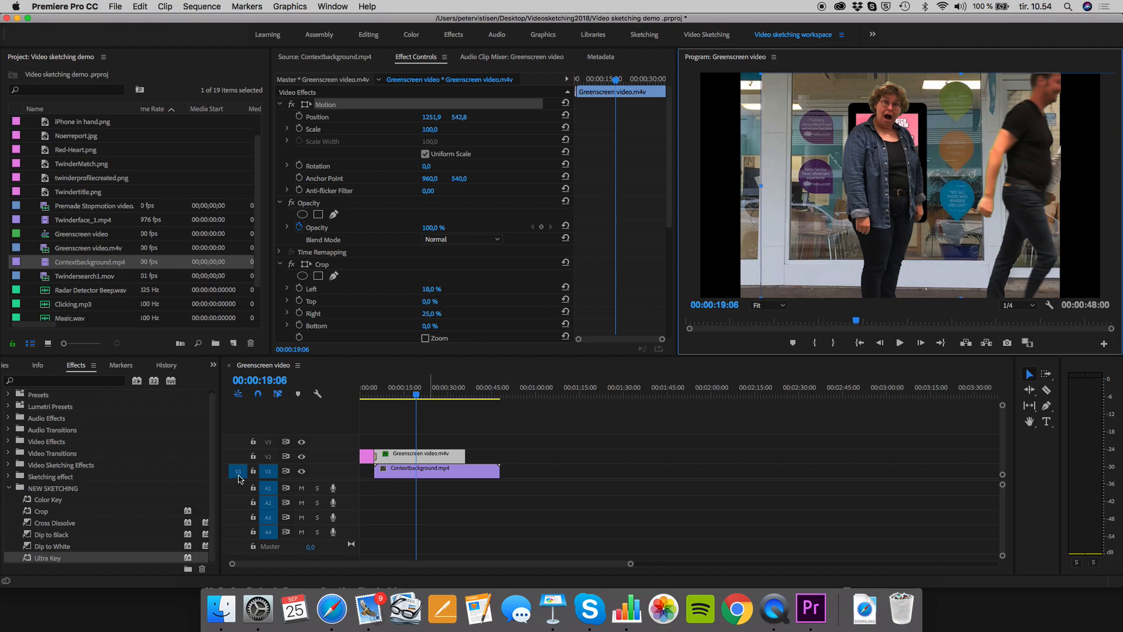
Review the composite up to 00:00:27:06, and set the Contextbackground clip's position to about 1280,0 / 520,4 and scale to about 105,2.
left_click_drag(417, 393, 377, 393)
key("space")
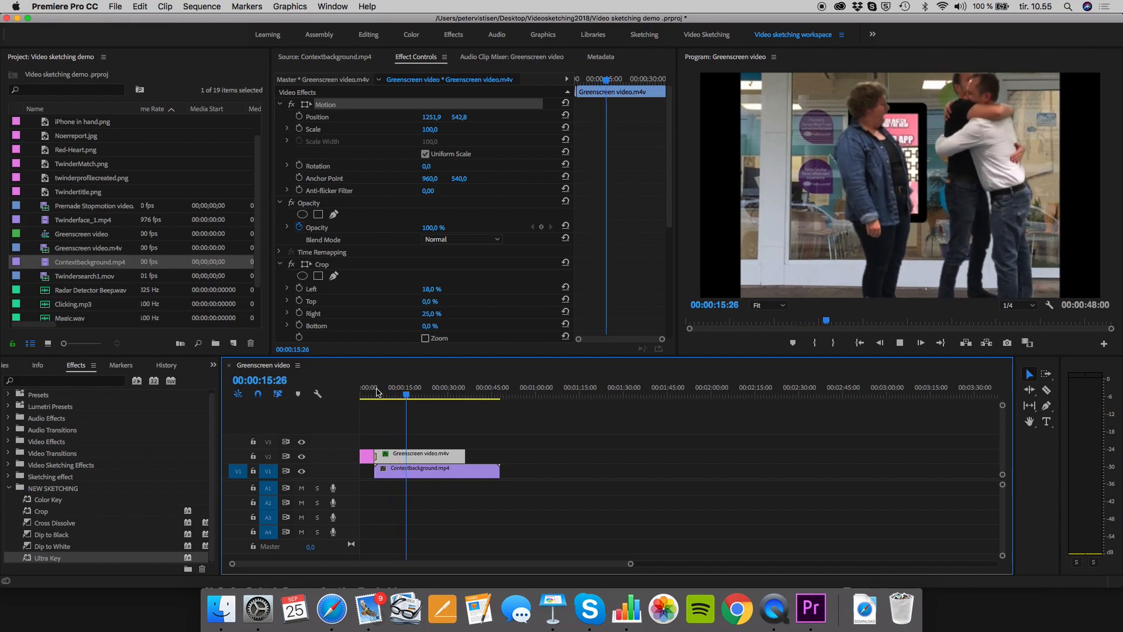
left_click(377, 392)
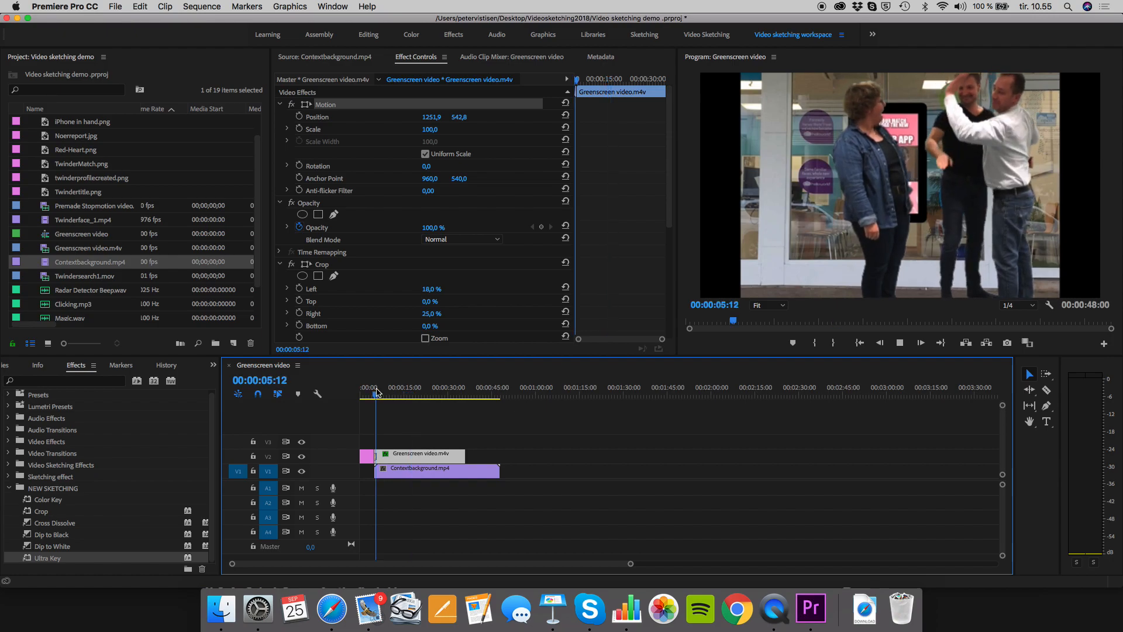
left_click_drag(383, 397, 442, 407)
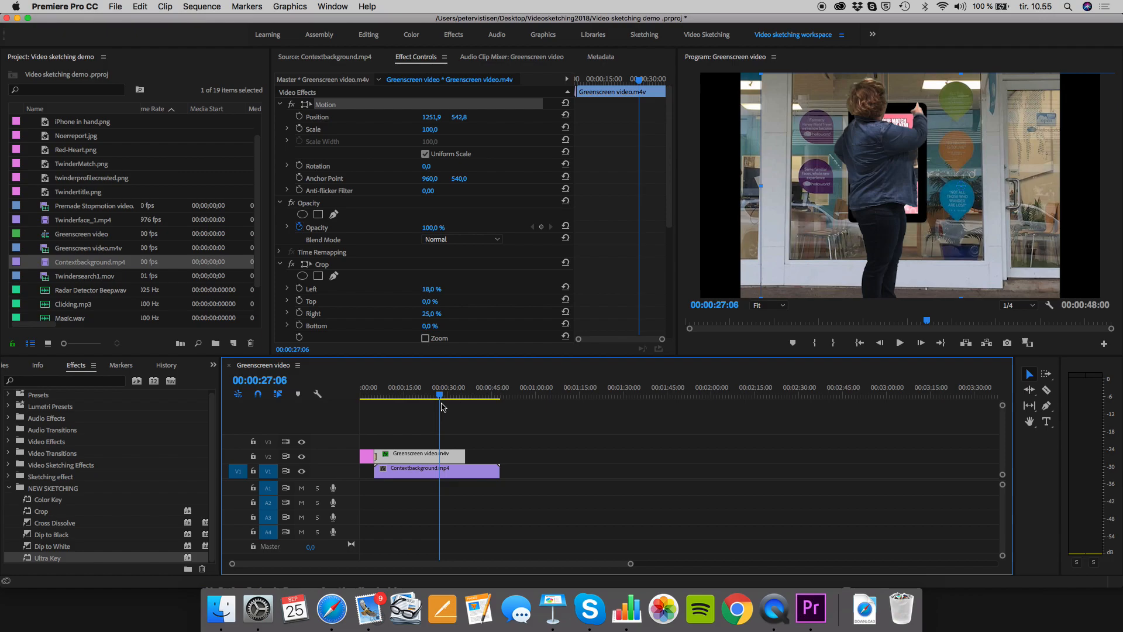
left_click(422, 471)
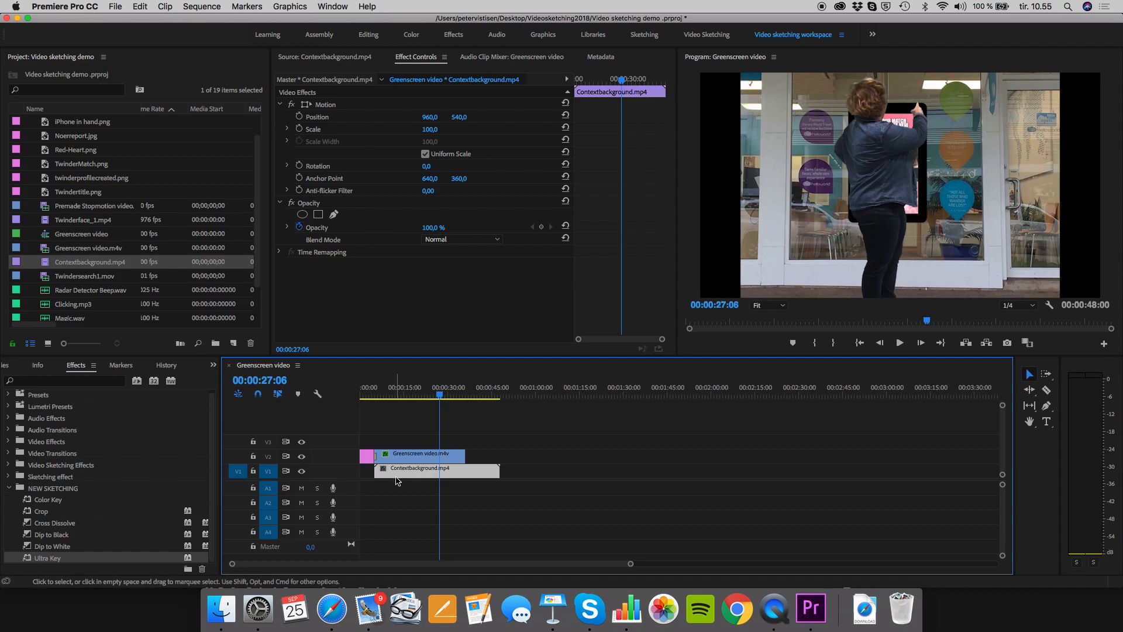
left_click(308, 107)
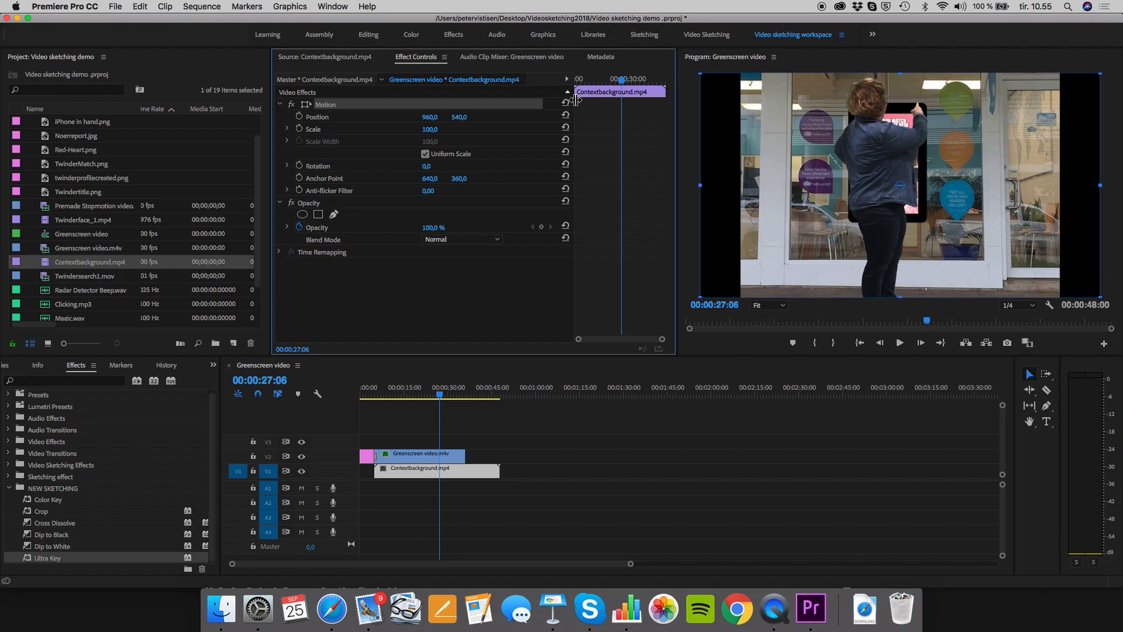
left_click_drag(775, 161, 826, 161)
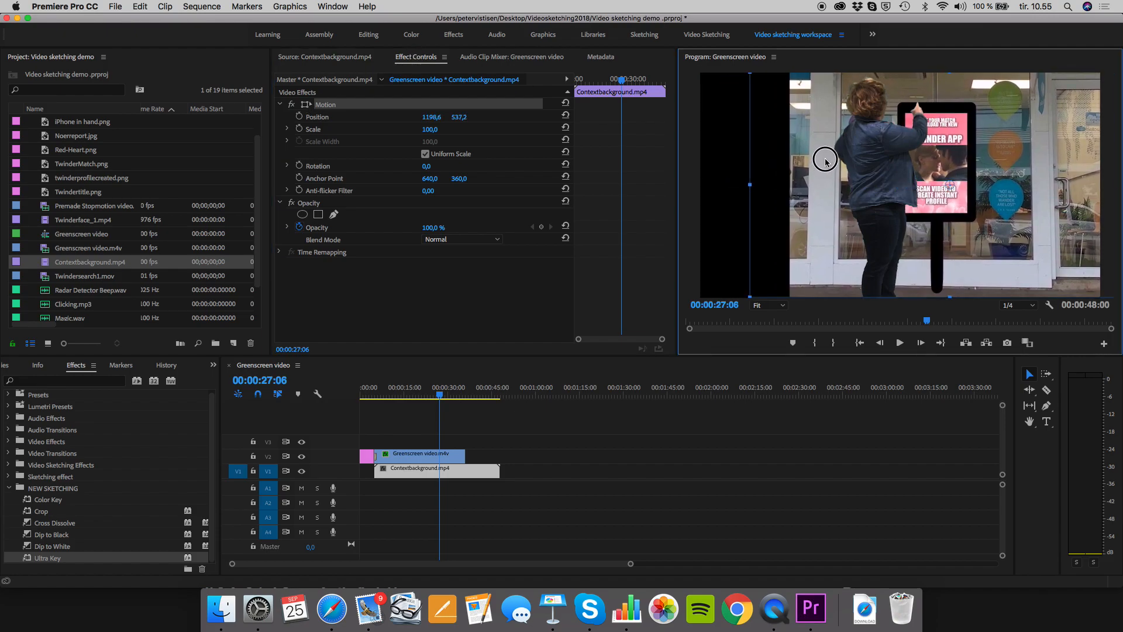
mouse_move(951, 75)
left_mouse_down()
mouse_move(955, 38)
mouse_move(960, 72)
left_mouse_up()
left_click_drag(957, 149, 972, 145)
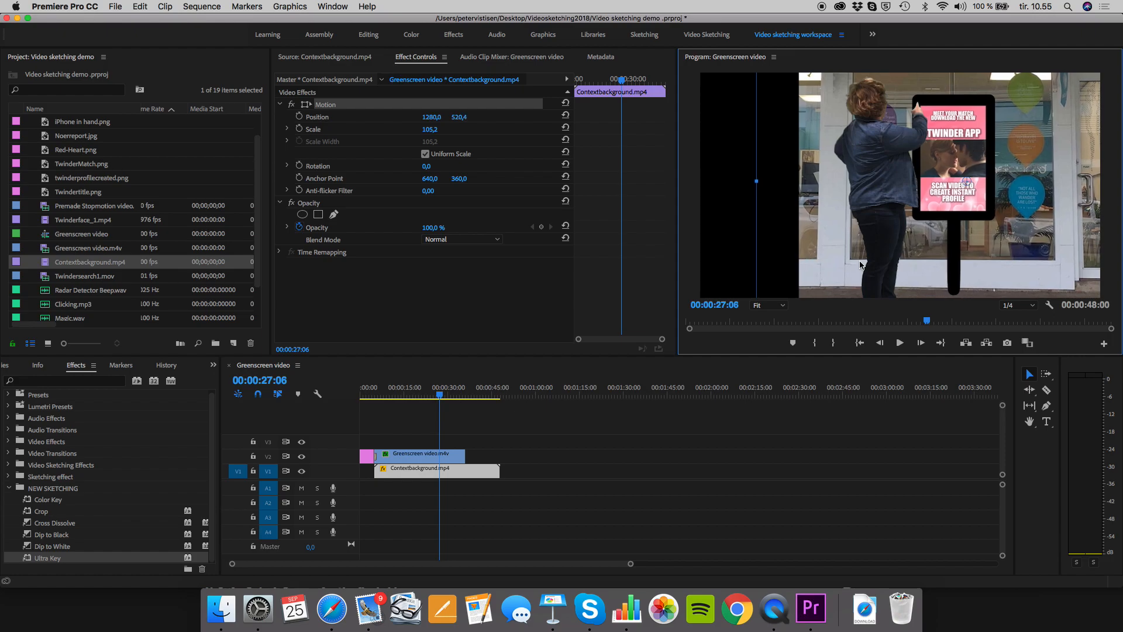
At 00:00:18:20, scale the Contextbackground clip to about 125,2 and reposition it to about 1254,7 / 528,8.
left_click_drag(928, 324, 853, 326)
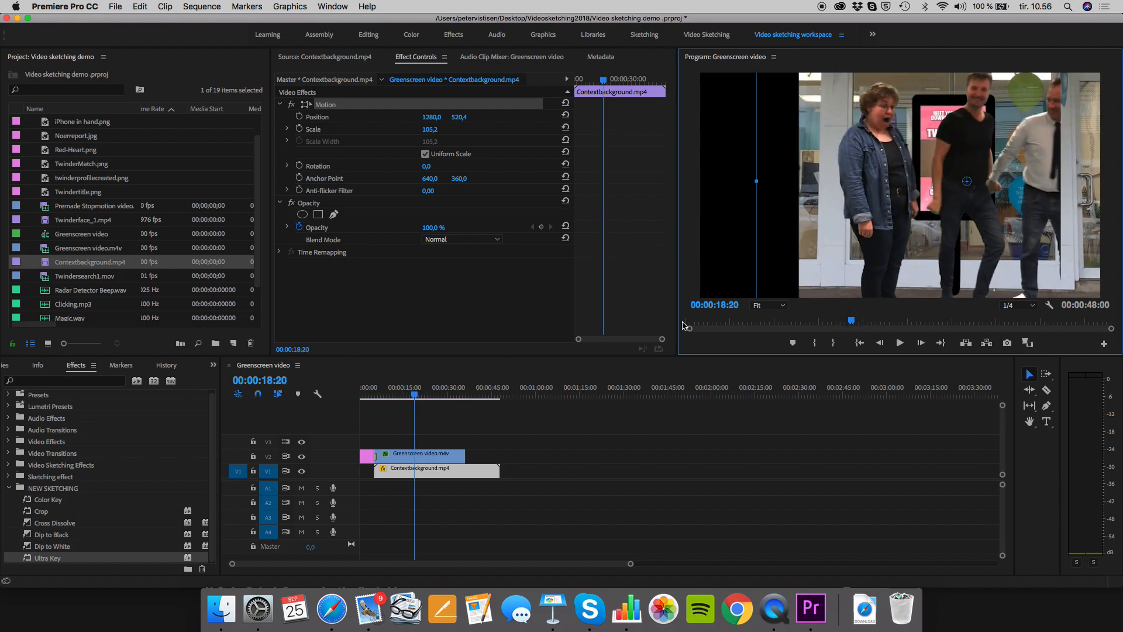
left_click(438, 457)
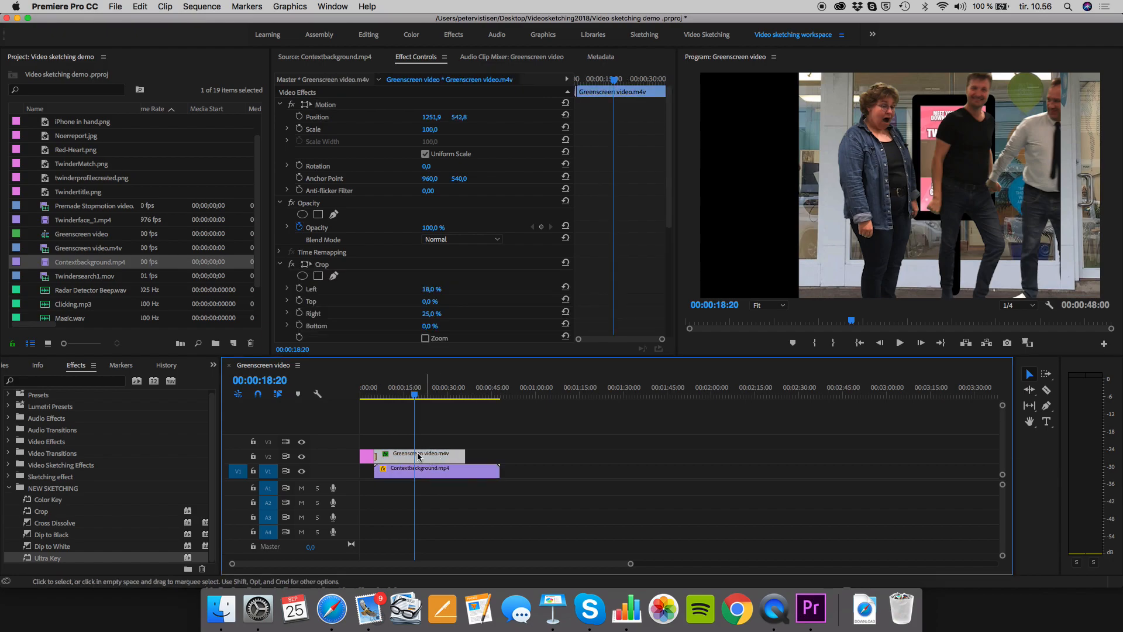
left_click(307, 104)
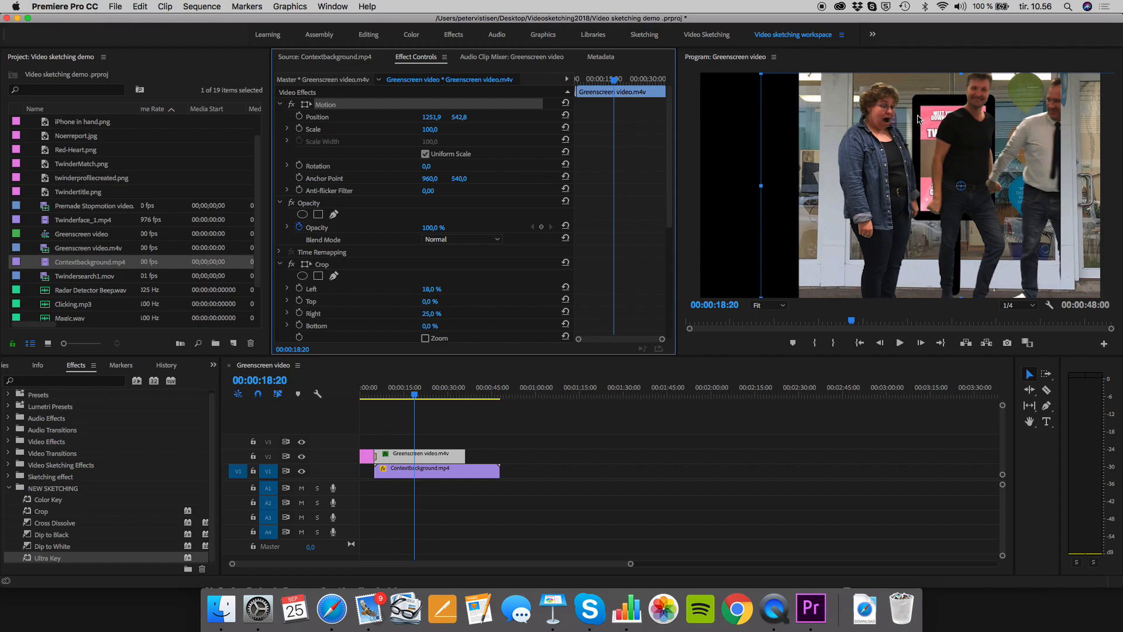
left_click(454, 474)
left_click(429, 130)
left_click_drag(429, 130, 438, 130)
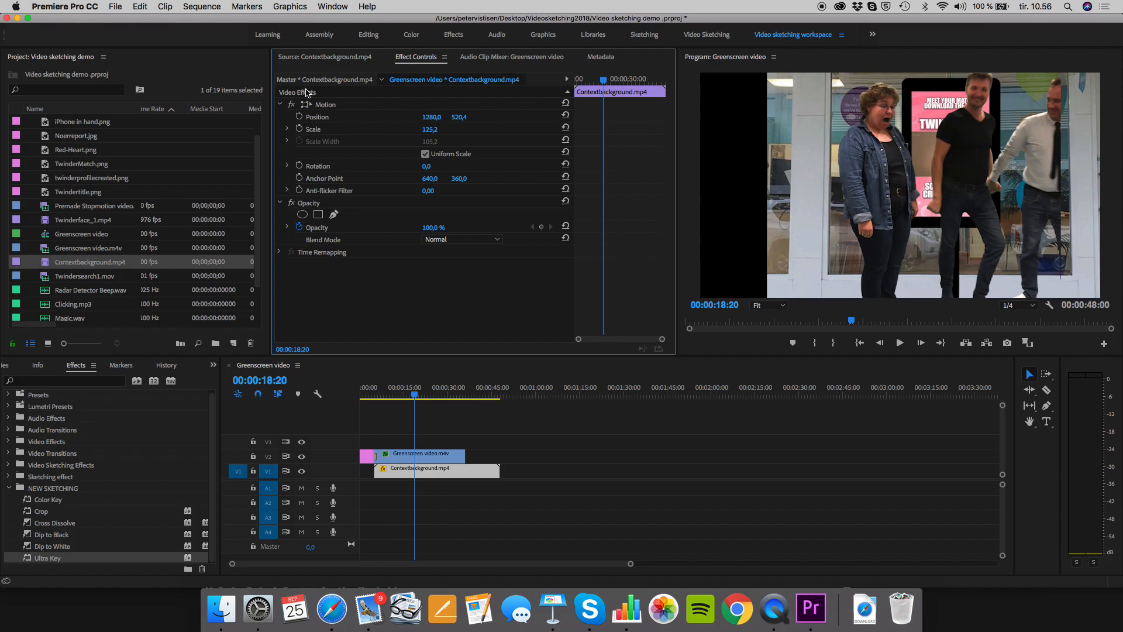
left_click(316, 104)
mouse_move(811, 193)
left_mouse_down()
mouse_move(757, 199)
mouse_move(790, 188)
mouse_move(808, 200)
left_mouse_up()
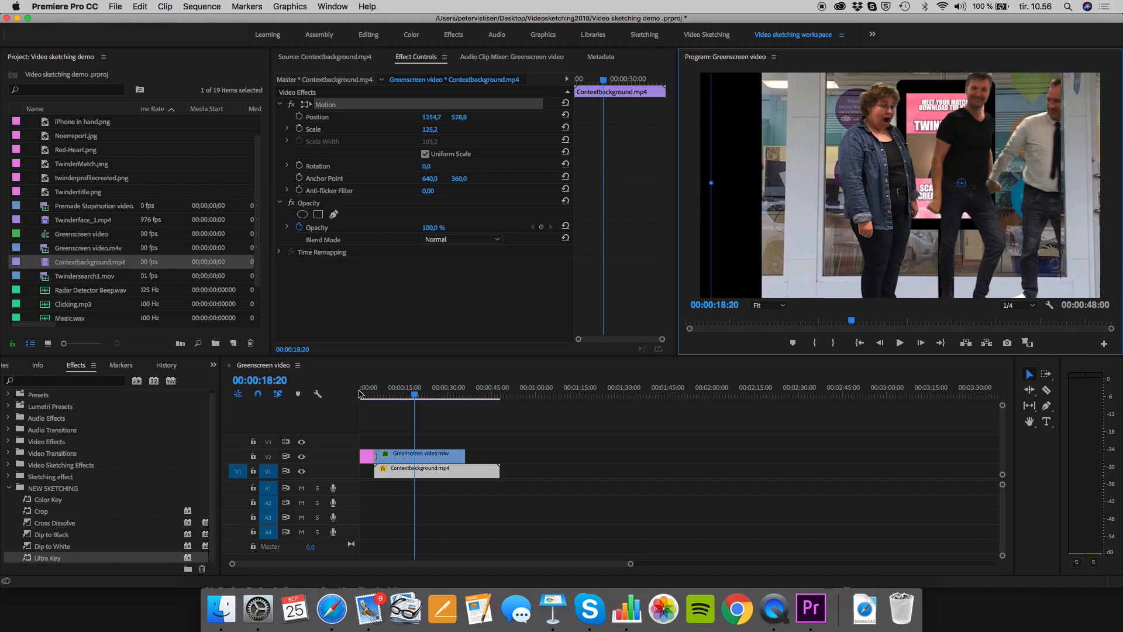
Shift the Greenscreen clip's footage horizontally to a position of about 1454,0 / 542,8.
left_click(432, 456)
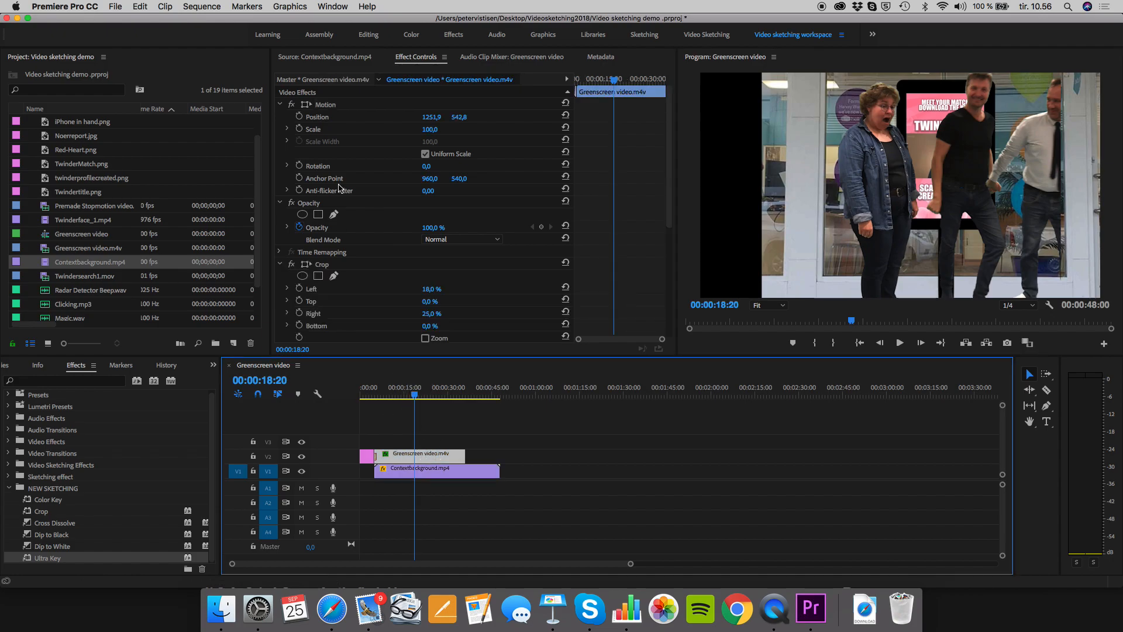
left_click(305, 105)
left_click_drag(873, 192, 919, 190)
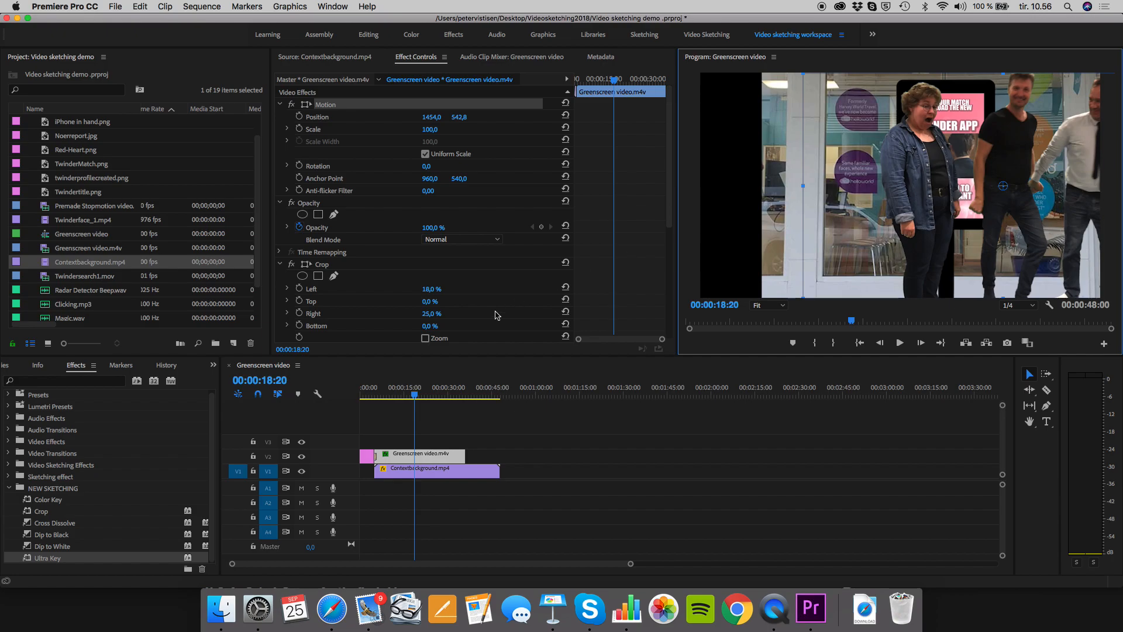
Check the composite at 00:00:32:18 and trim the end of the Contextbackground clip to match the Greenscreen clip's end.
left_click_drag(414, 388, 456, 396)
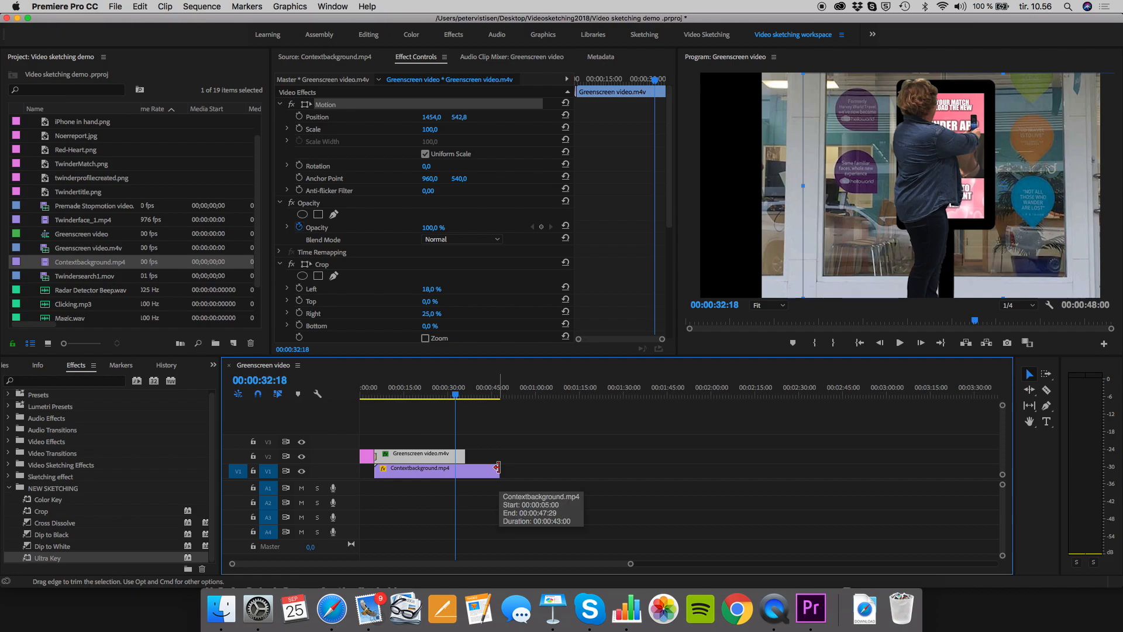
left_click(498, 467)
left_click_drag(498, 467, 466, 471)
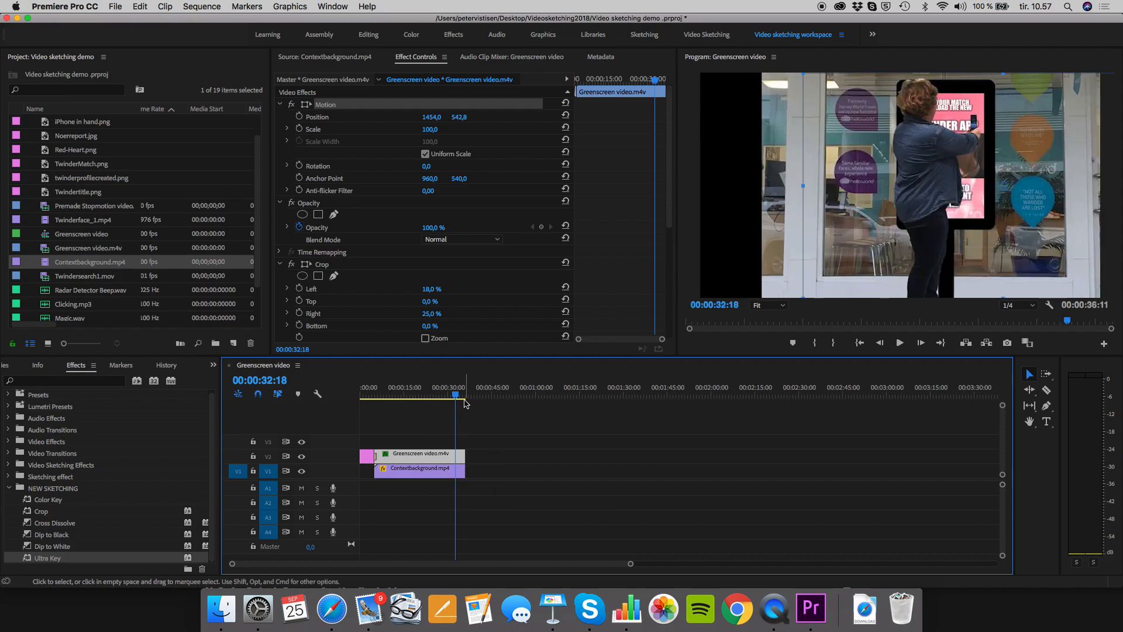
Preview iPhone in hand.png, place it on track V2 directly after the Greenscreen clip, ending at about 00:00:57:28, and view it at 00:00:39:12.
mouse_move(457, 394)
left_mouse_down()
mouse_move(413, 390)
mouse_move(467, 388)
left_mouse_up()
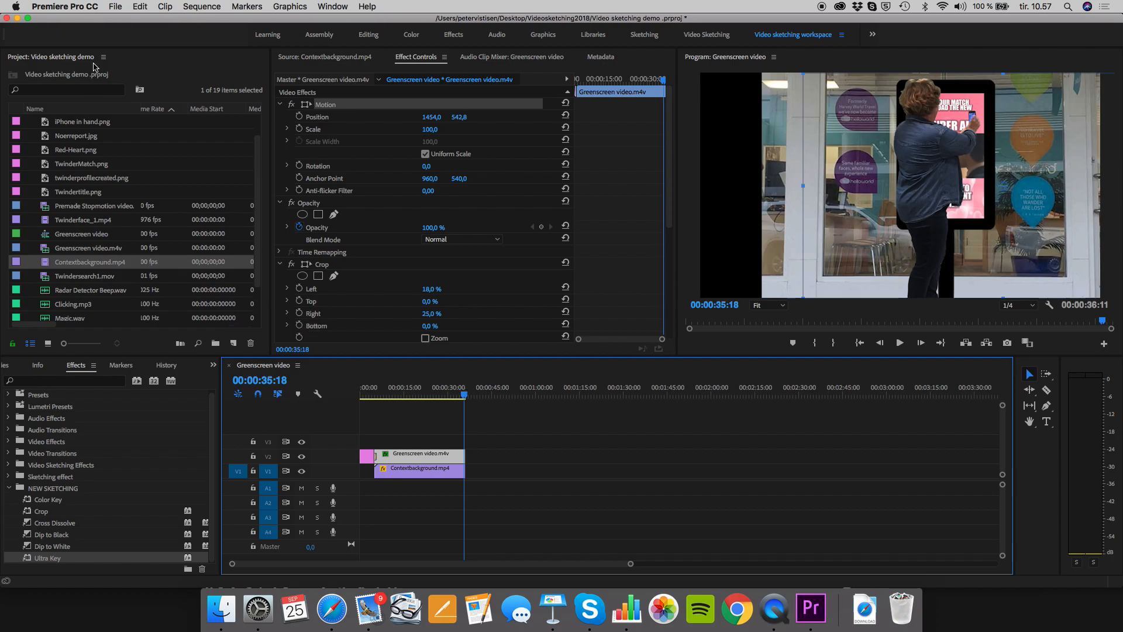
left_click(47, 125)
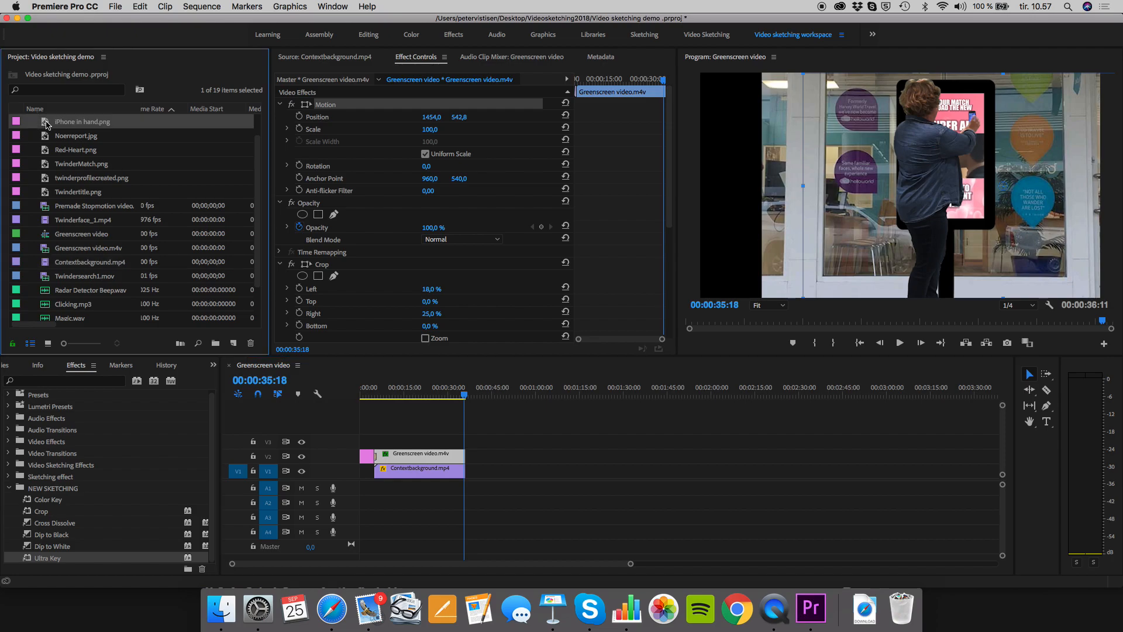
double_click(47, 125)
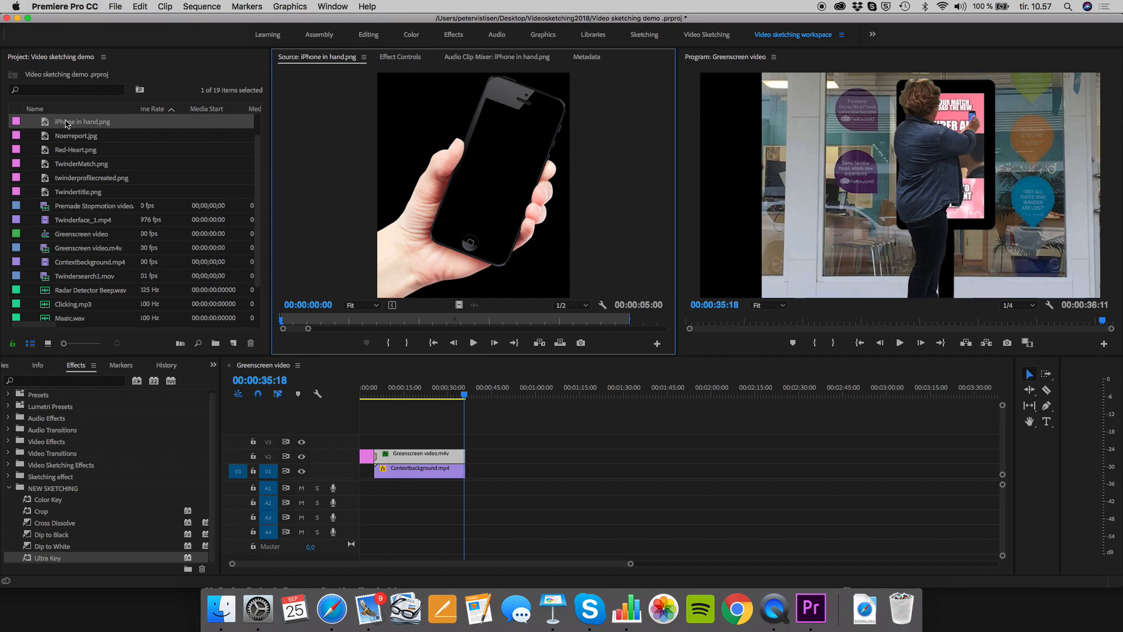
left_click_drag(48, 122, 528, 456)
left_click(471, 398)
left_click_drag(471, 398, 475, 397)
left_click(495, 456)
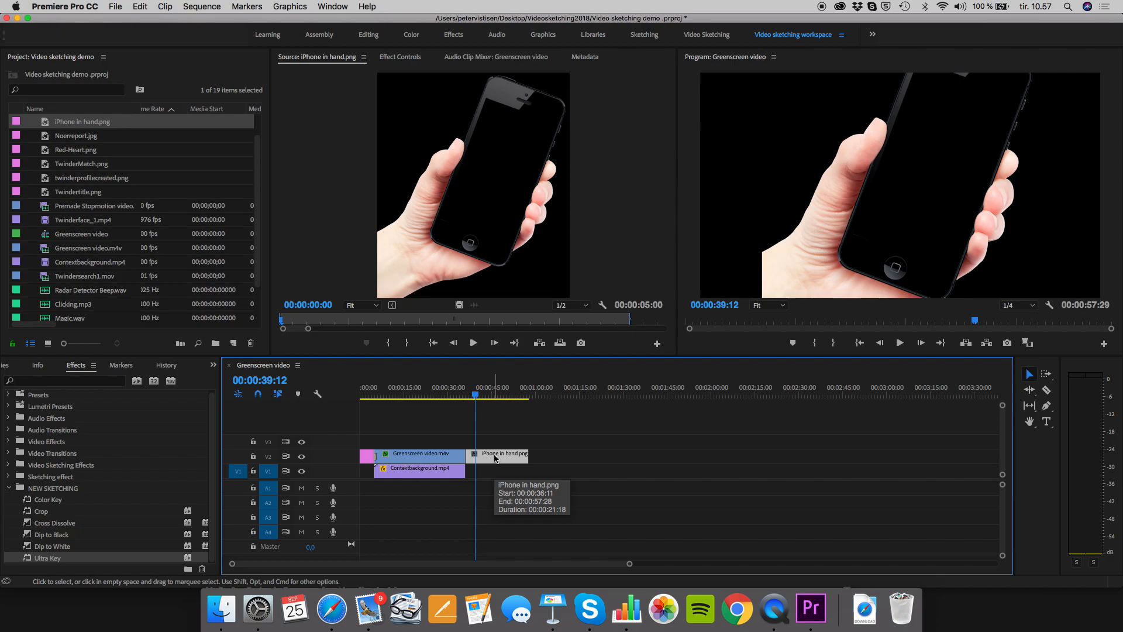
Add a second Contextbackground.mp4 clip on track V1 beneath iPhone in hand.png and trim its end to match the image's end.
left_click(434, 396)
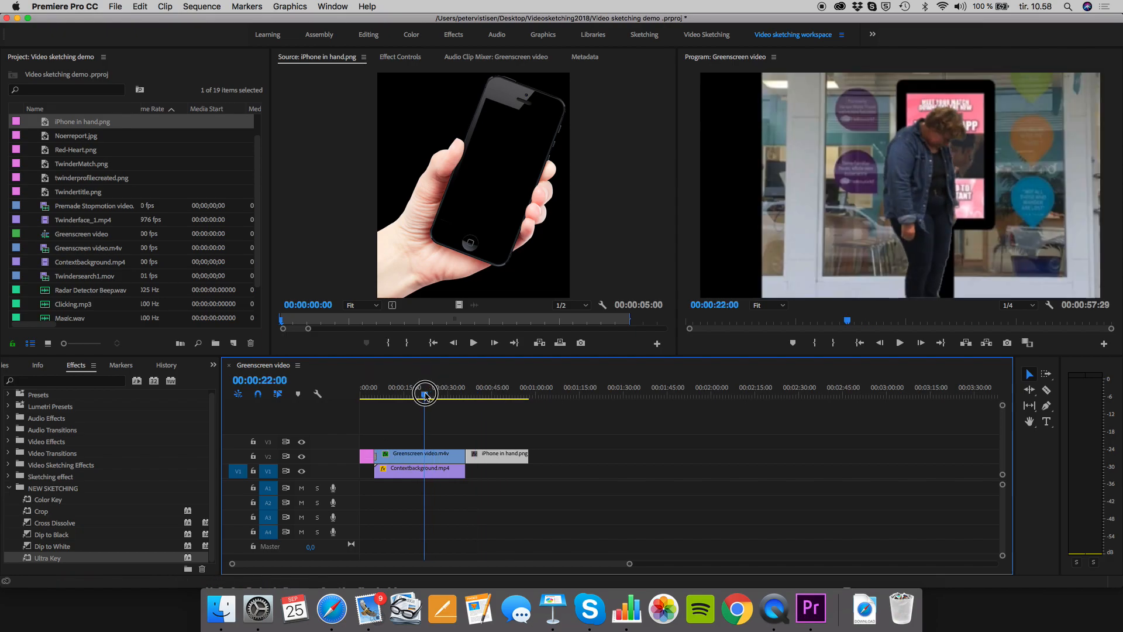
left_click_drag(436, 396, 440, 399)
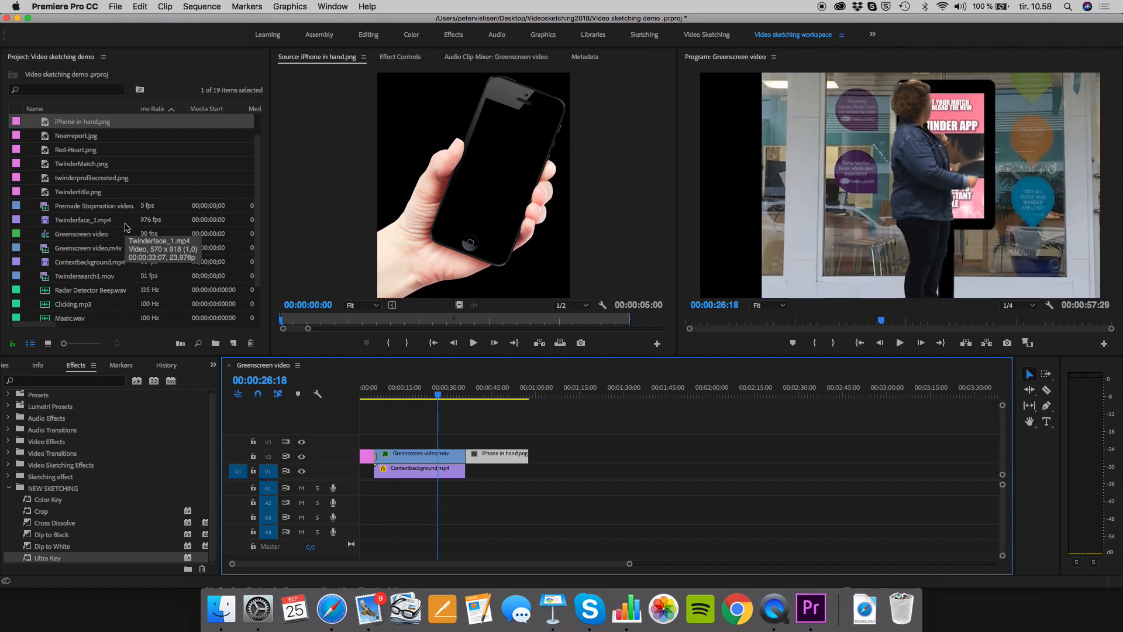
left_click(51, 262)
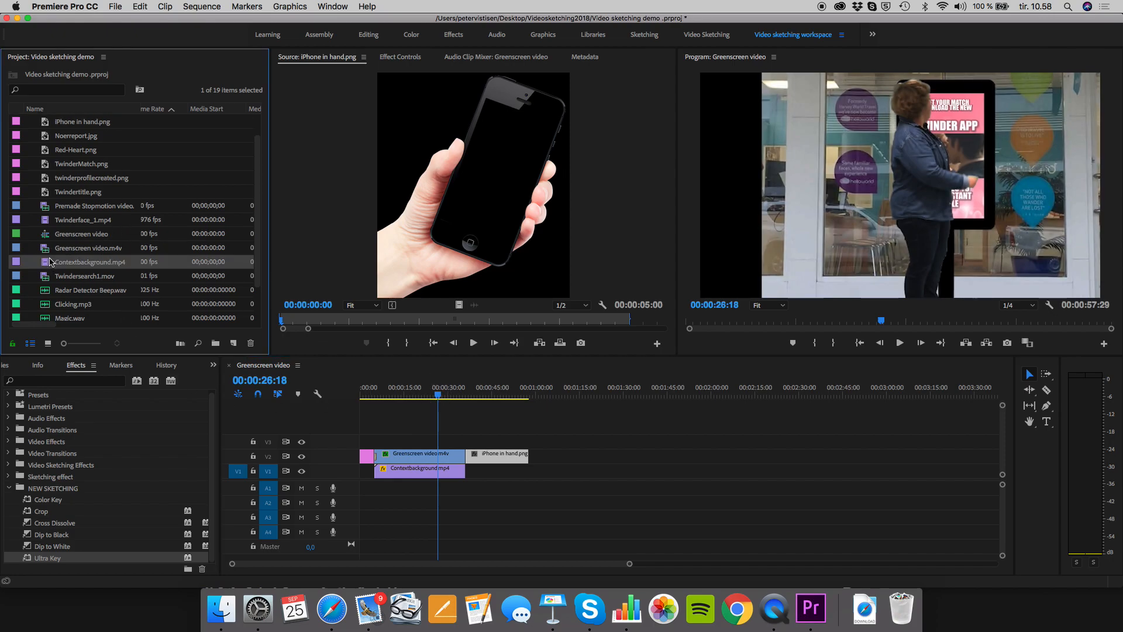
left_click_drag(51, 262, 469, 469)
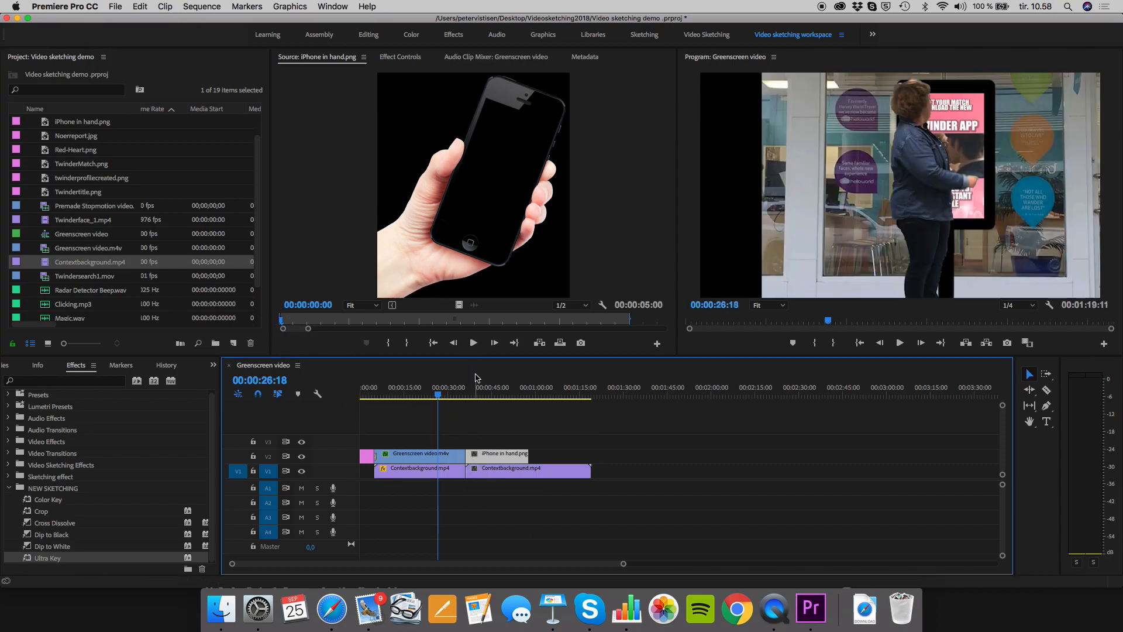
left_click(484, 391)
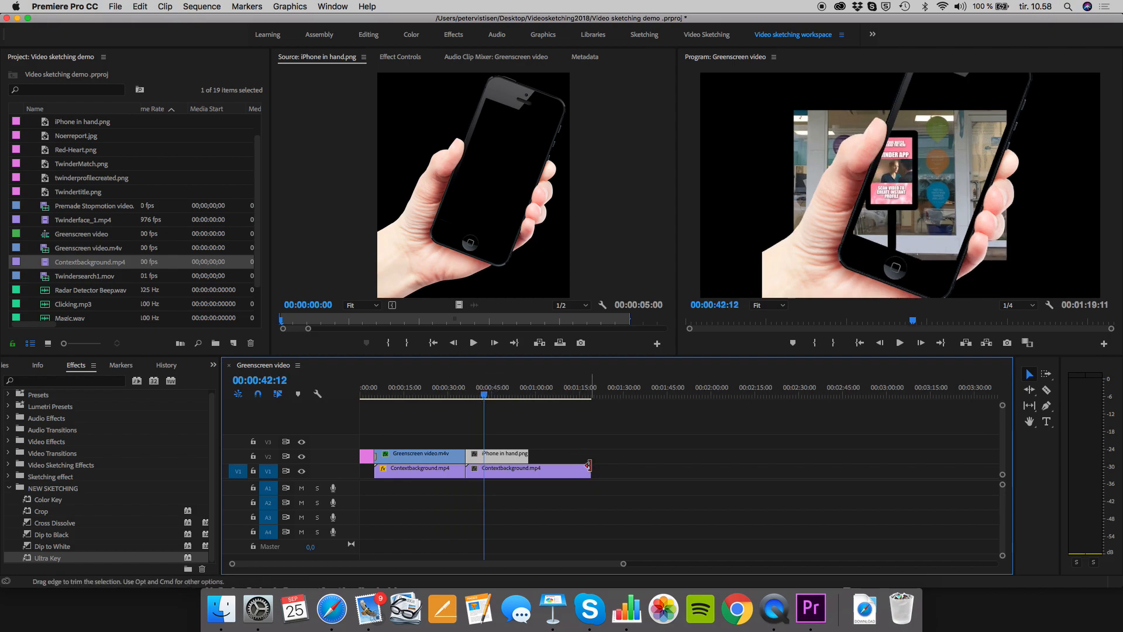
left_click_drag(591, 467, 525, 463)
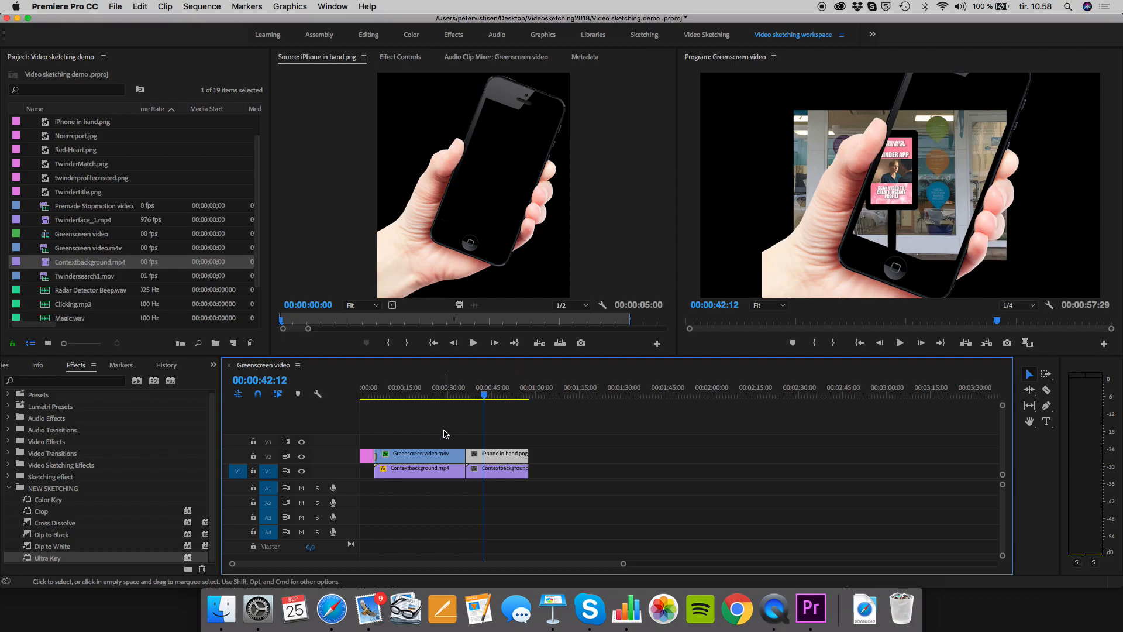
At 00:00:40:18, scale the second Contextbackground clip to 342,0 and reposition it to about 1215,4 / 727,9.
left_click_drag(442, 385, 480, 386)
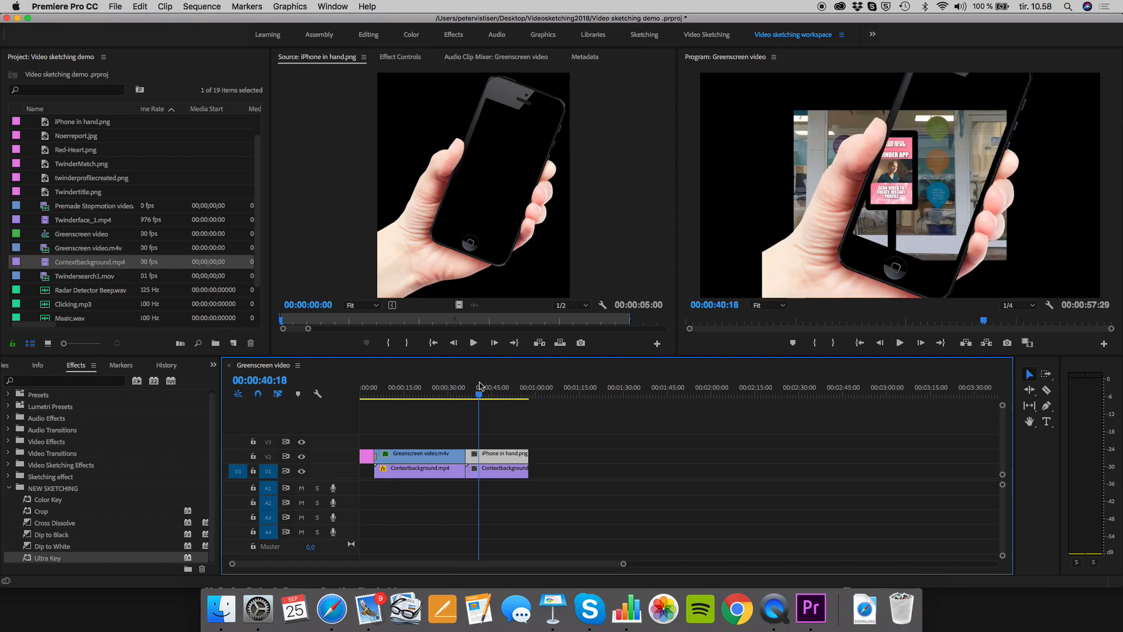
left_click(510, 472)
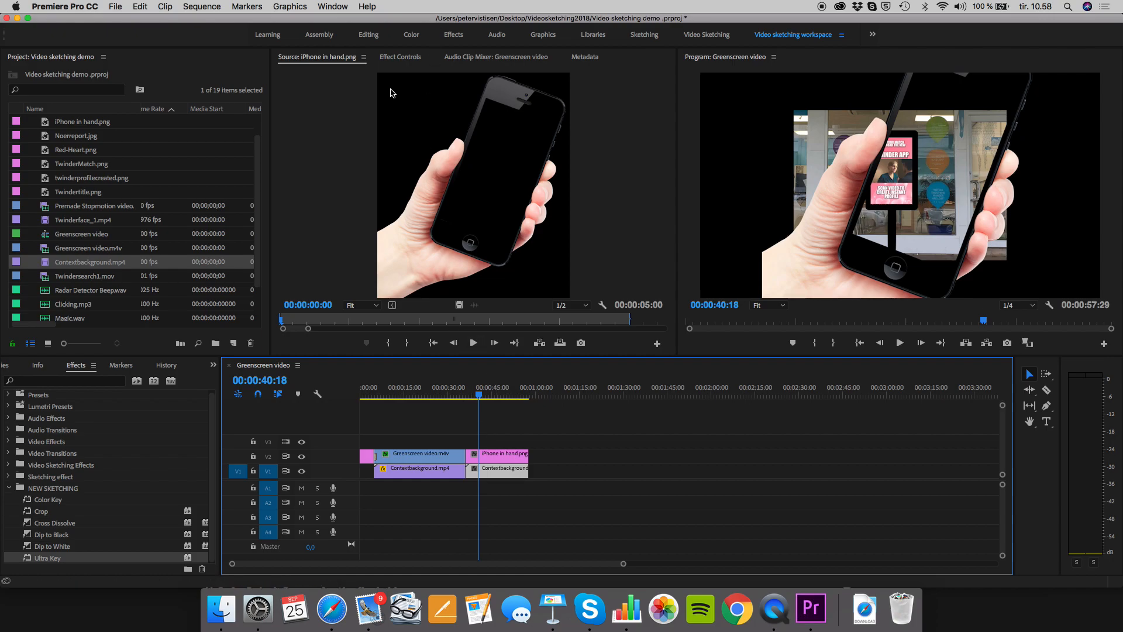
left_click(401, 57)
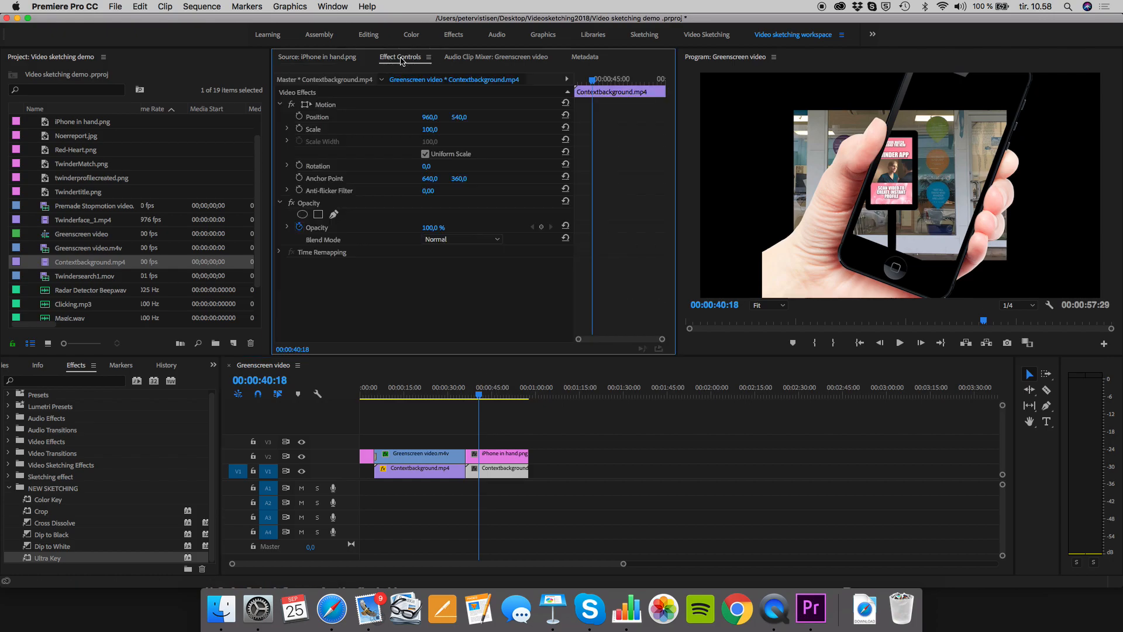
left_click_drag(430, 130, 572, 129)
left_click(432, 129)
left_click(409, 130)
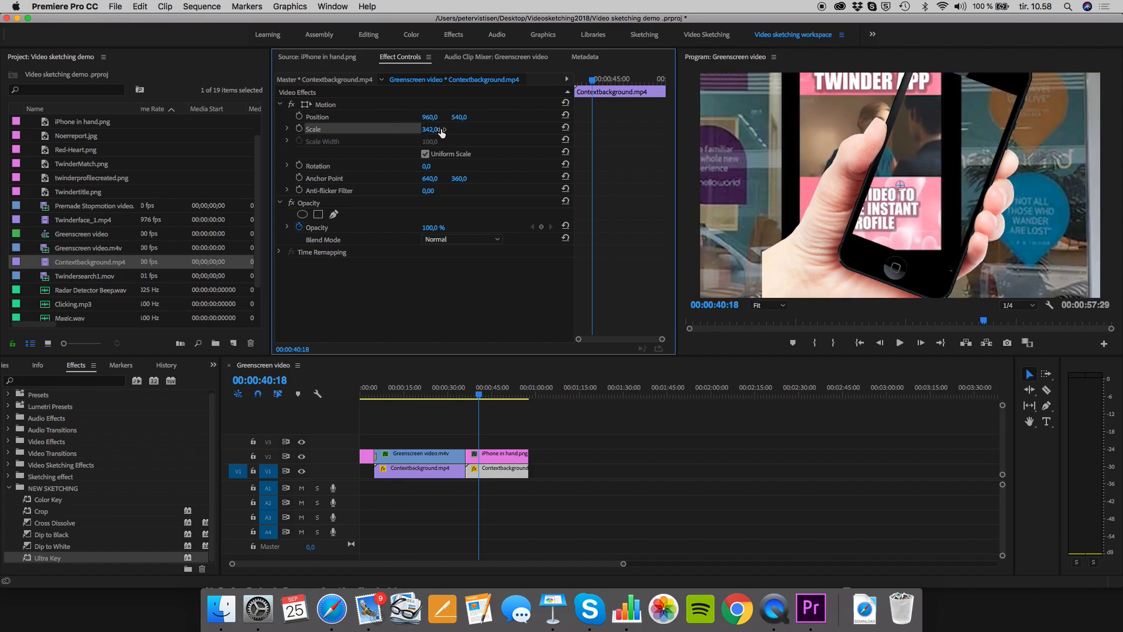
left_click(325, 105)
left_click_drag(820, 109, 874, 150)
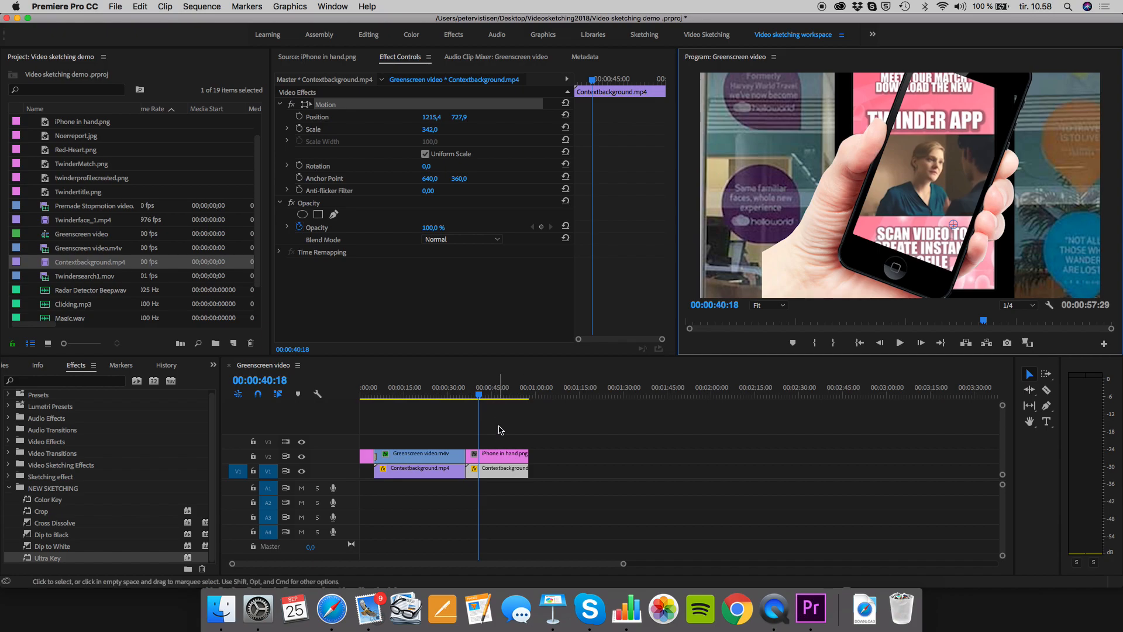
Shift the iPhone in hand image to about 828,1 / 660,6 and rotate it to -21,0° so the phone stands upright.
left_click(499, 456)
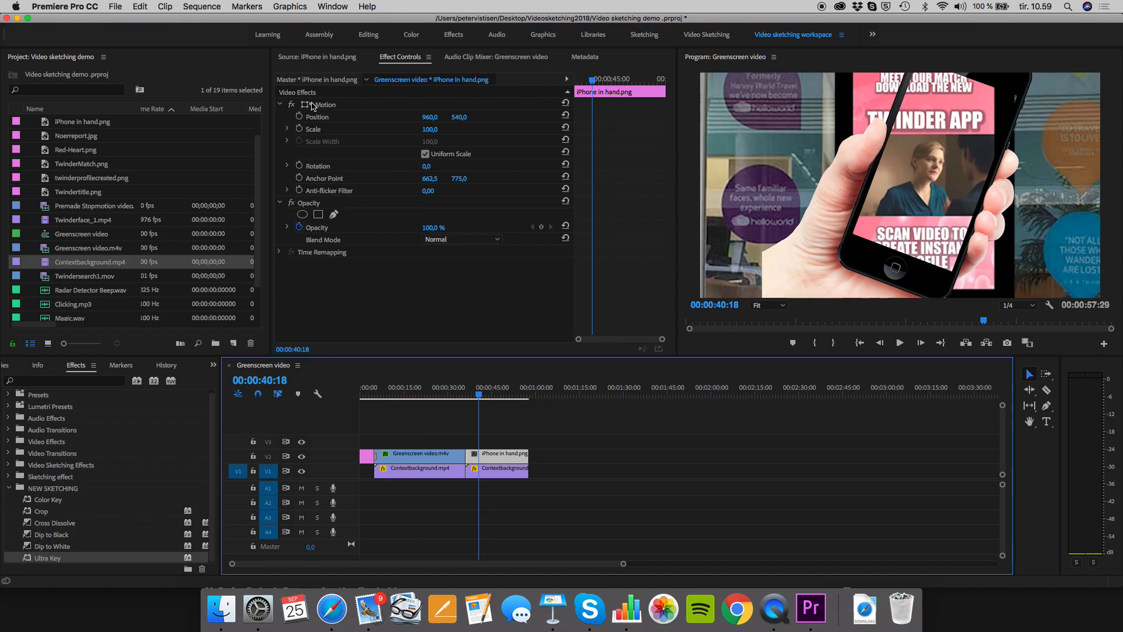
left_click(313, 106)
left_click_drag(830, 198, 802, 224)
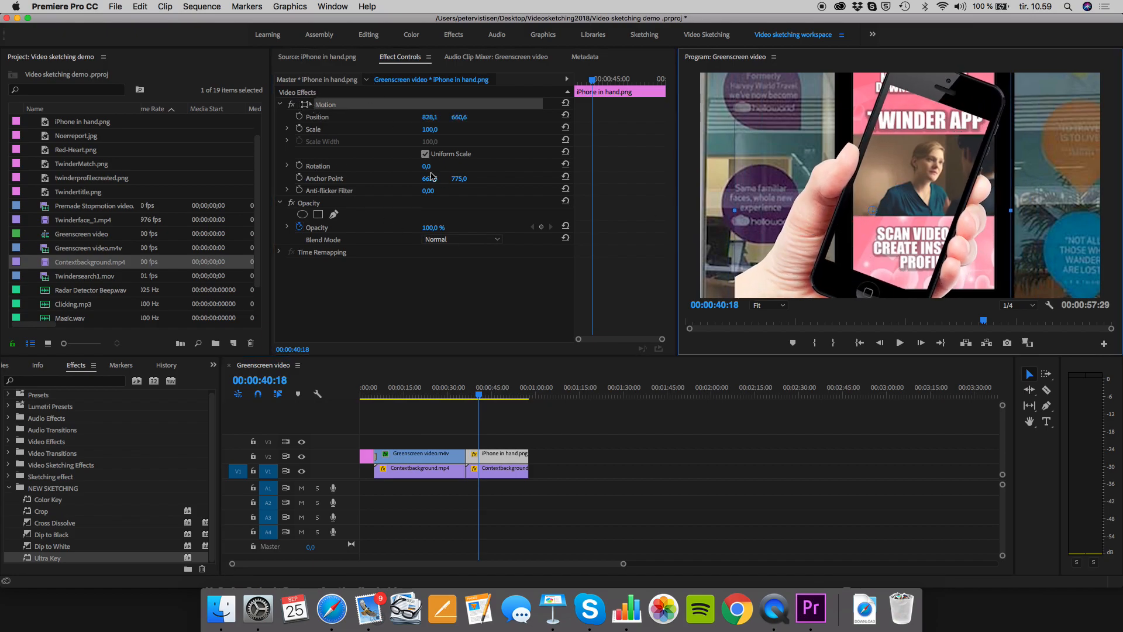
left_click(426, 166)
mouse_move(429, 167)
left_mouse_down()
mouse_move(443, 166)
mouse_move(424, 166)
left_mouse_up()
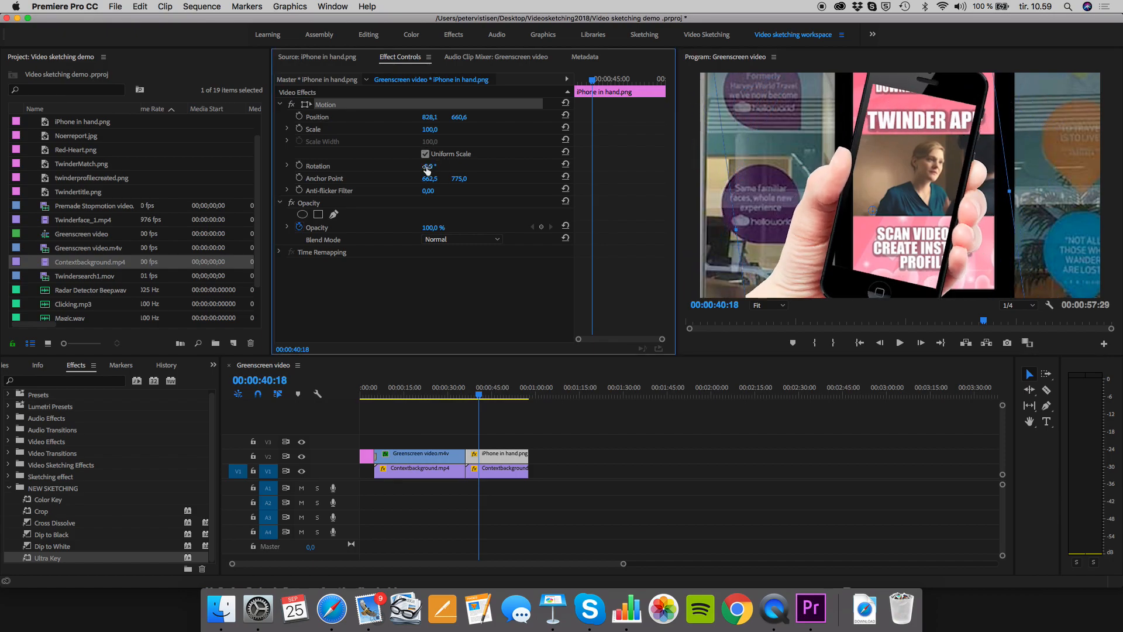
left_click_drag(442, 166, 442, 167)
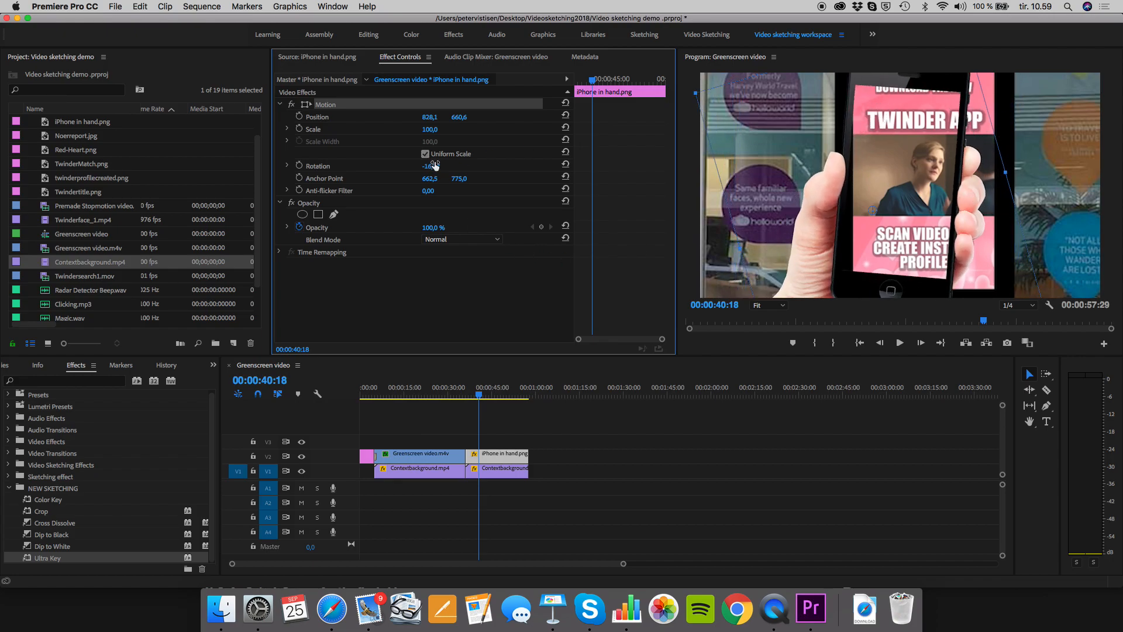
left_click_drag(433, 166, 427, 166)
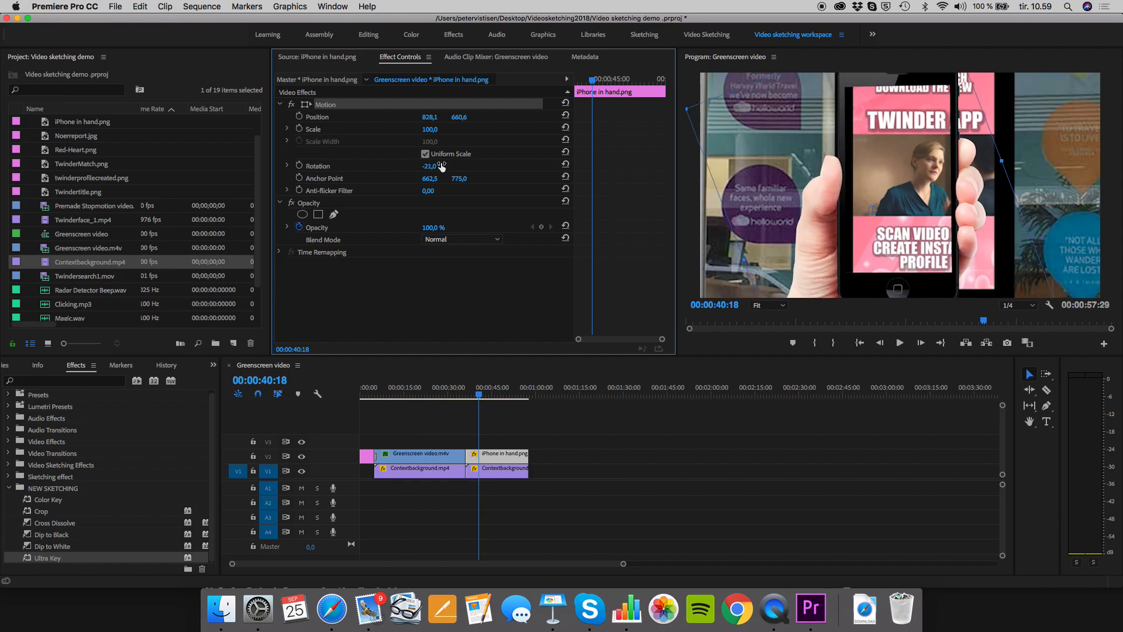
Scale the iPhone in hand image to 82,0 and reposition it to about 631,6 / 753,2.
left_click_drag(431, 129, 420, 129)
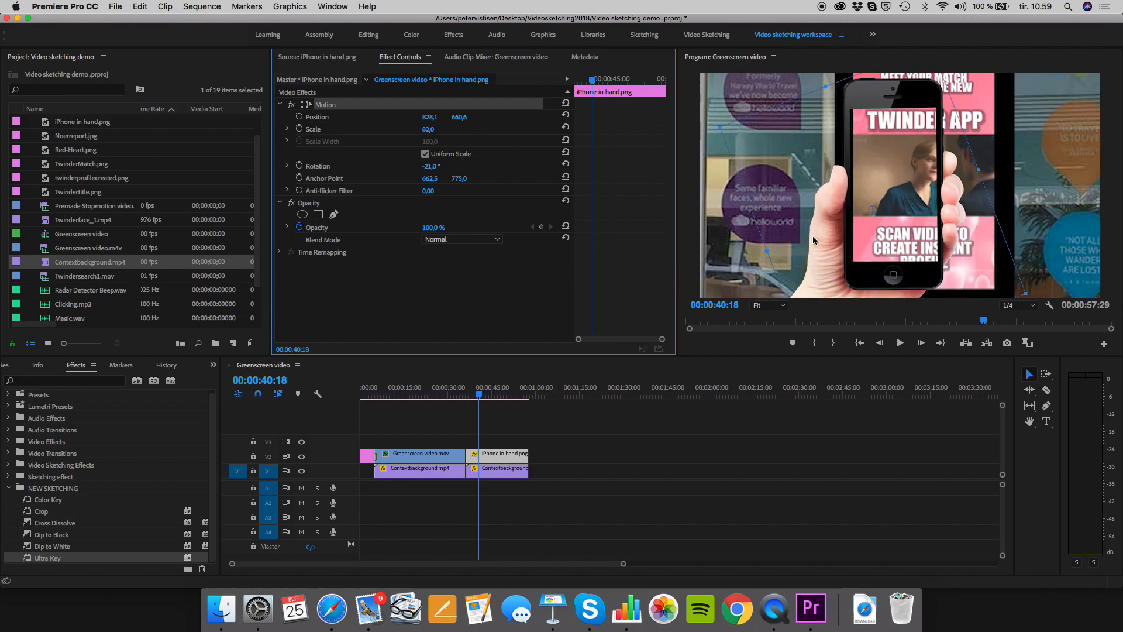
left_click_drag(828, 246, 788, 267)
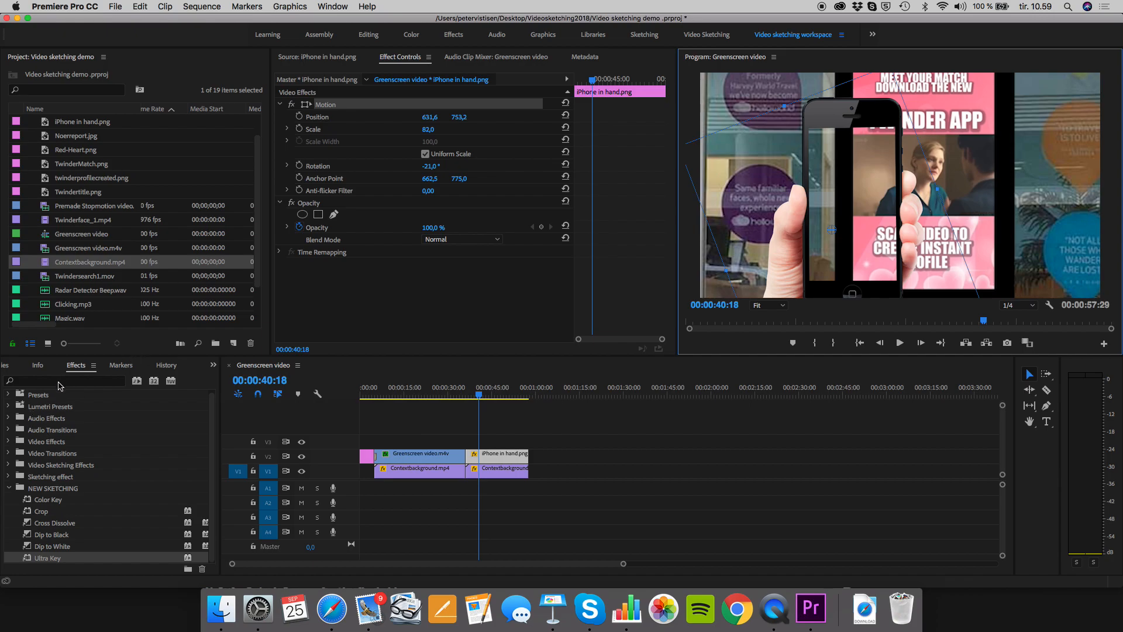
Search the effects for "blur" and add Gaussian Blur and Sharpen to the NEW SKETCHING bin.
left_click(38, 490)
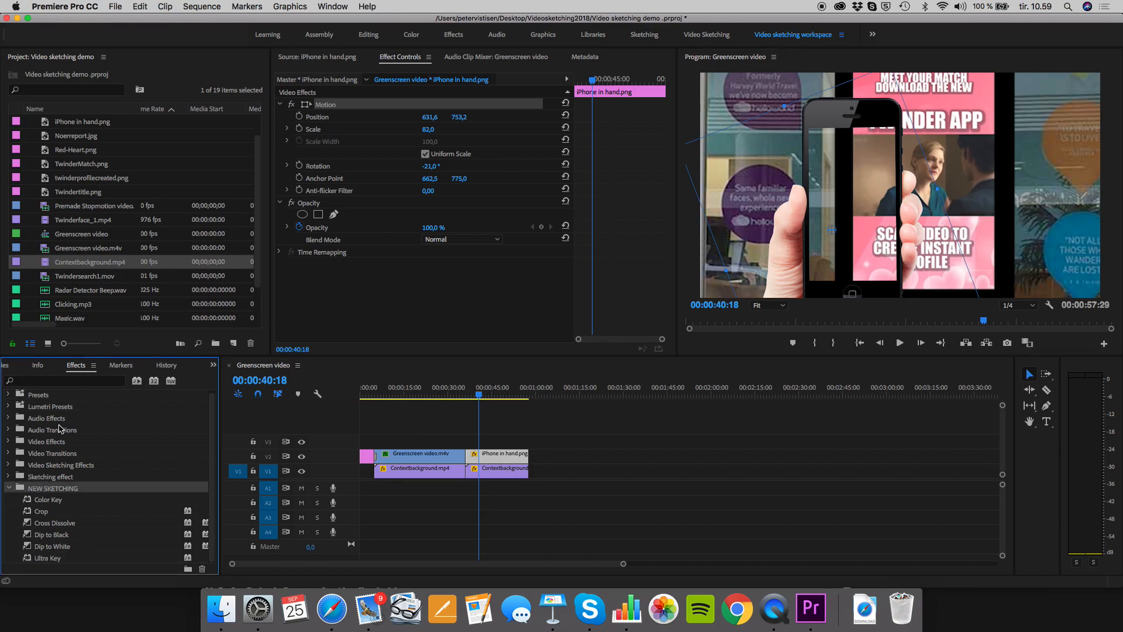
left_click(94, 383)
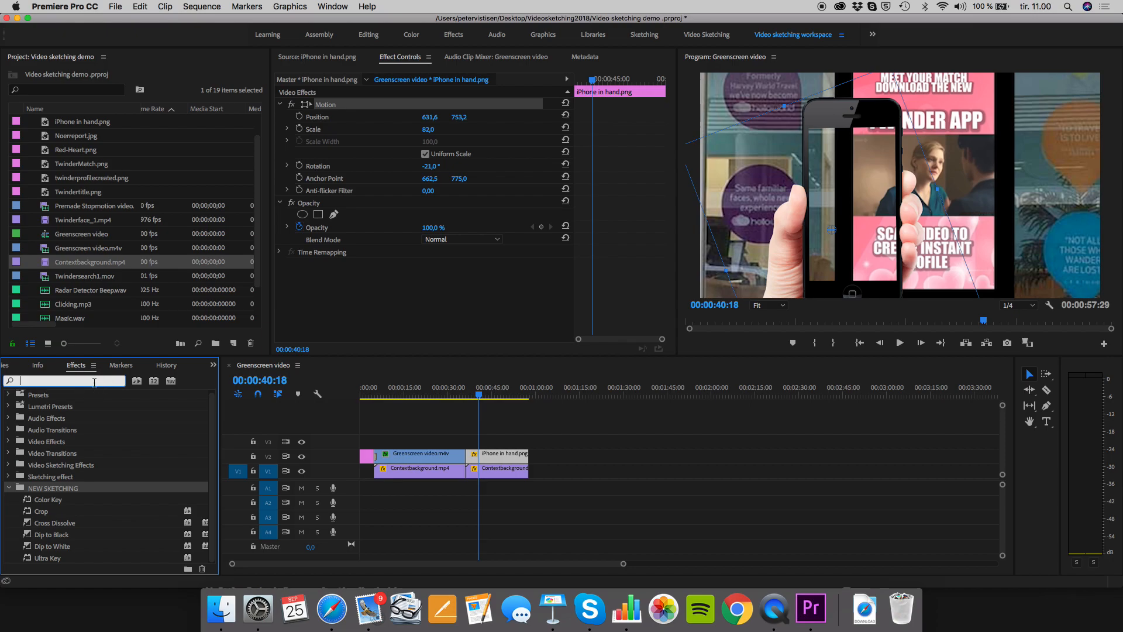
type("bl")
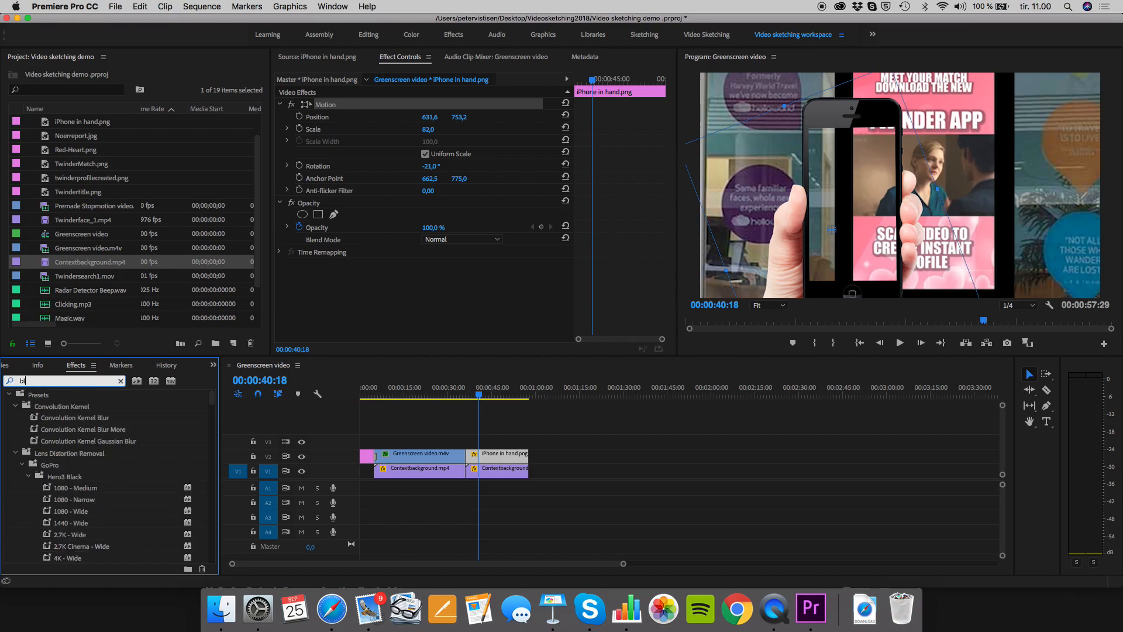
type("ur")
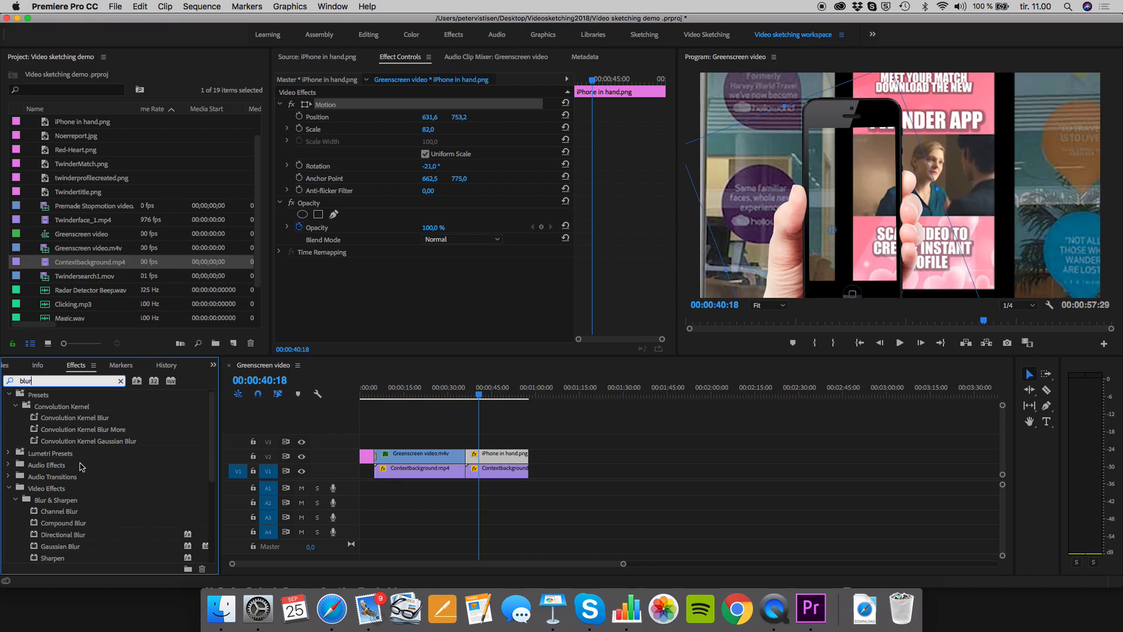
scroll(80, 466, "down", 3)
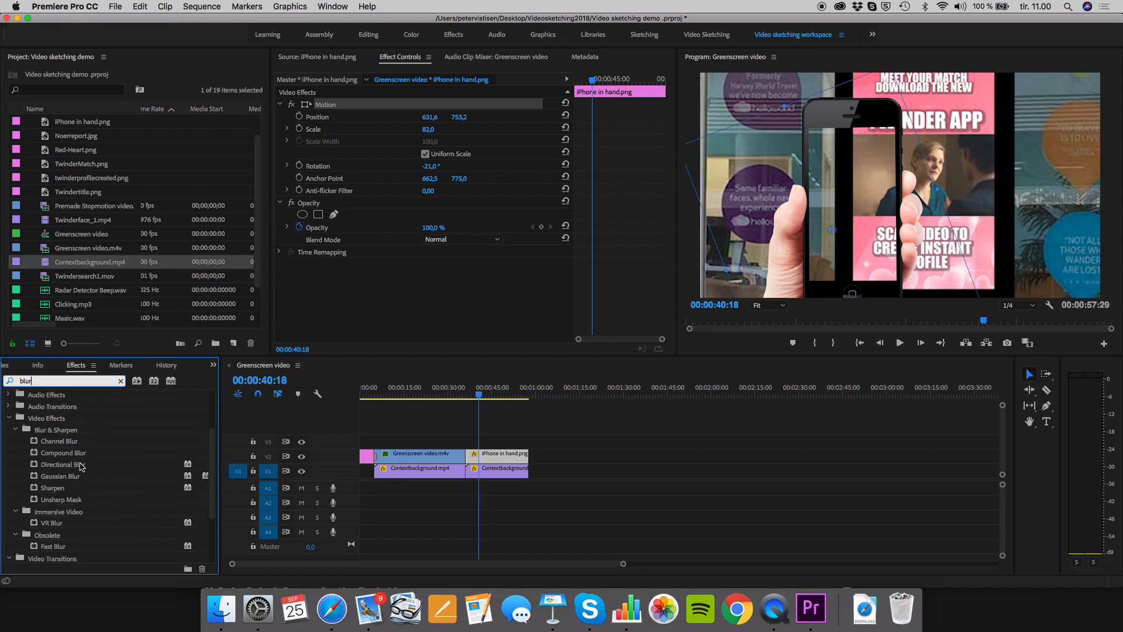
left_click(58, 479)
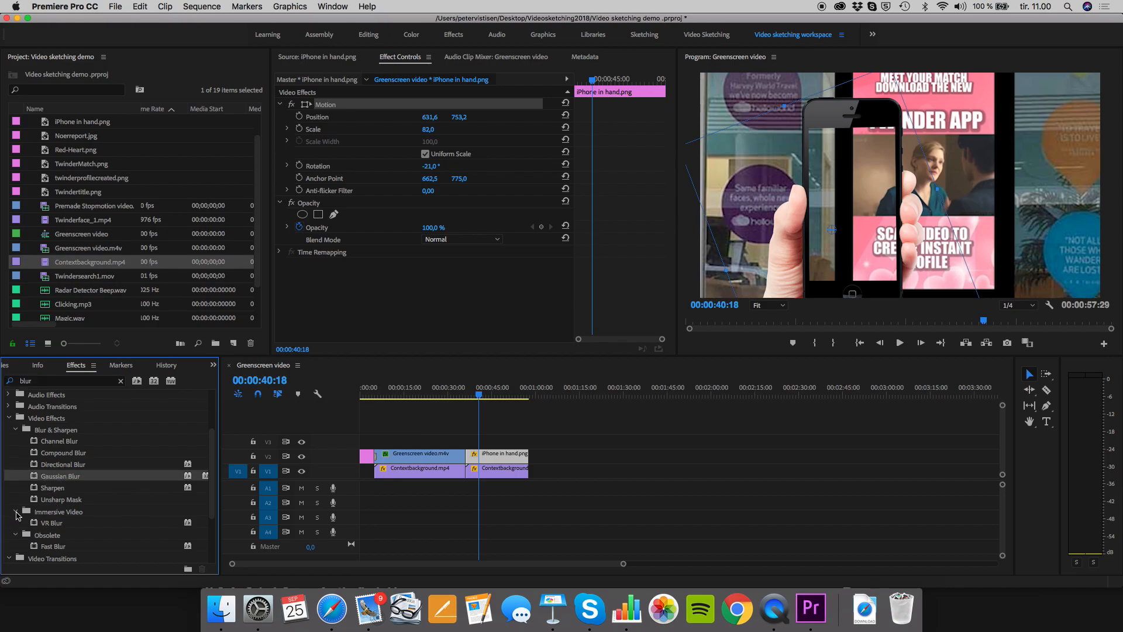
scroll(17, 516, "down", 3)
scroll(69, 400, "up", 2)
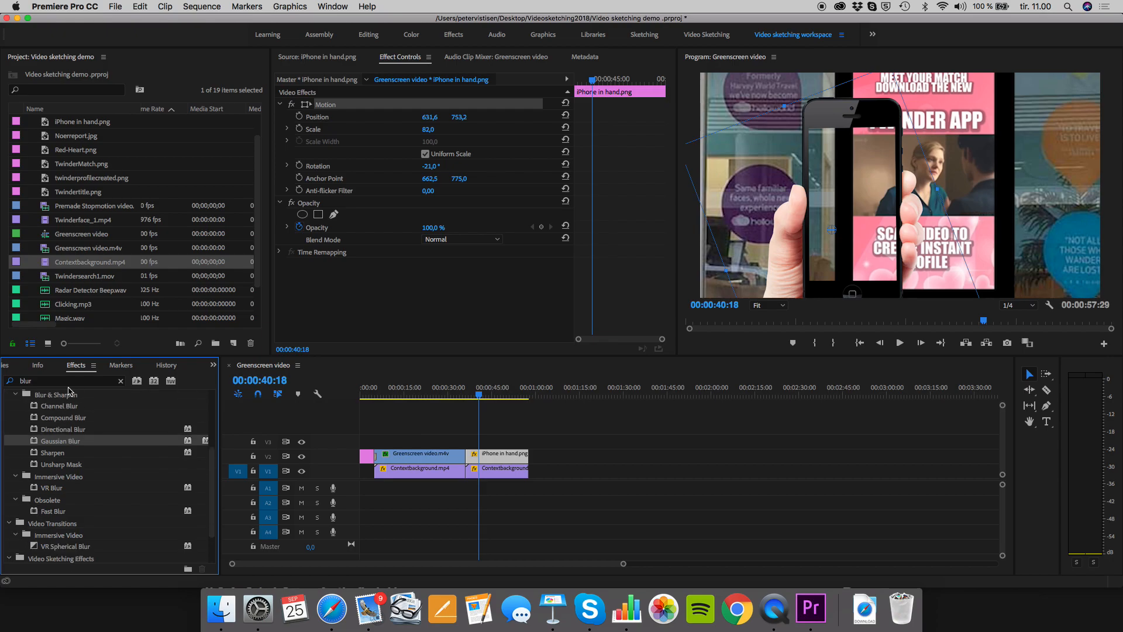
scroll(62, 443, "down", 2)
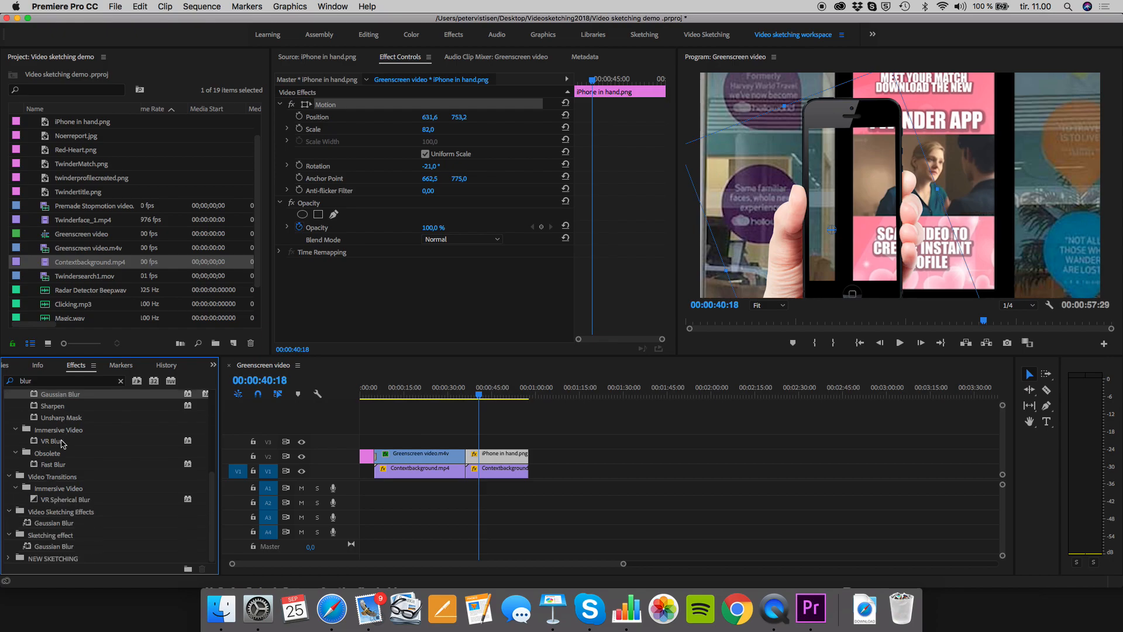
mouse_move(51, 396)
left_mouse_down()
mouse_move(21, 443)
mouse_move(24, 541)
mouse_move(48, 560)
left_mouse_up()
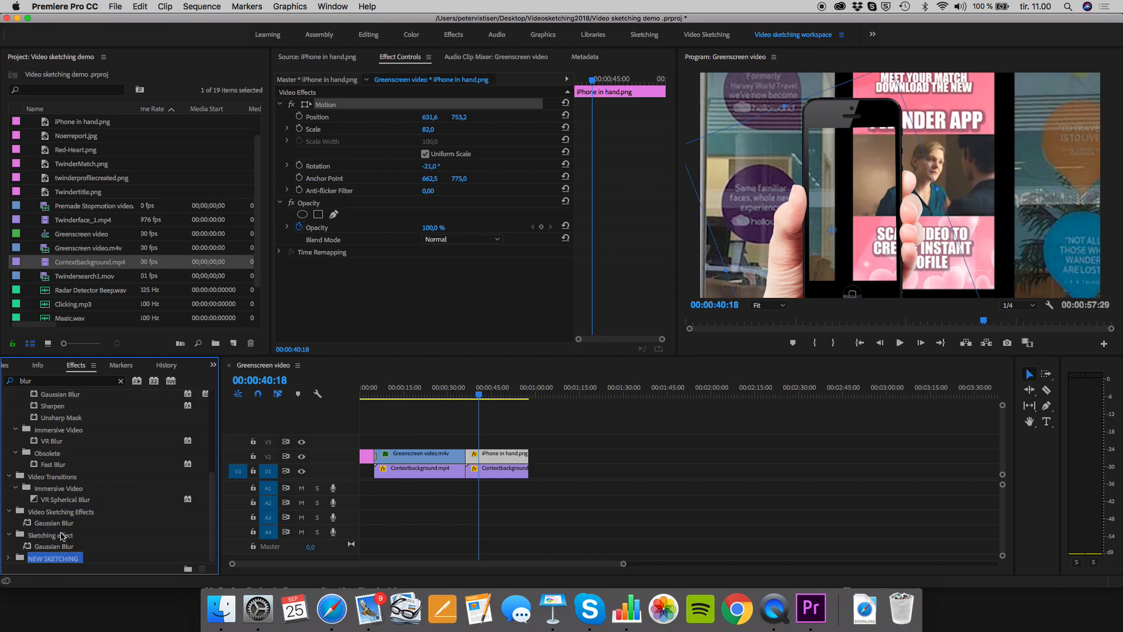
left_click(60, 409)
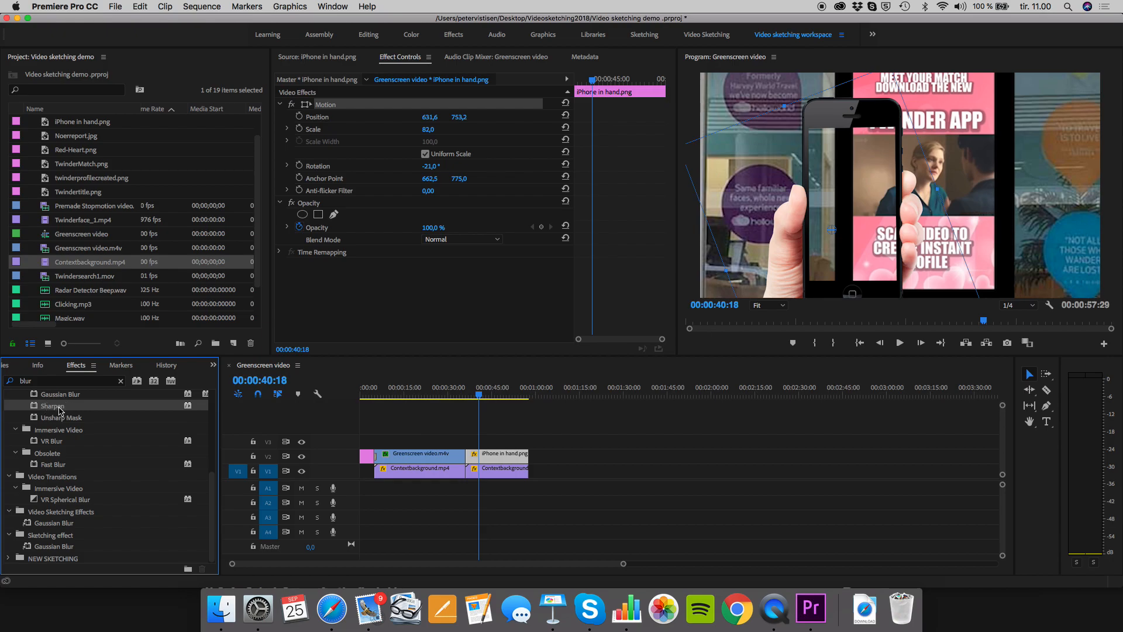
mouse_move(59, 411)
left_mouse_down()
mouse_move(21, 549)
mouse_move(41, 580)
mouse_move(61, 563)
left_mouse_up()
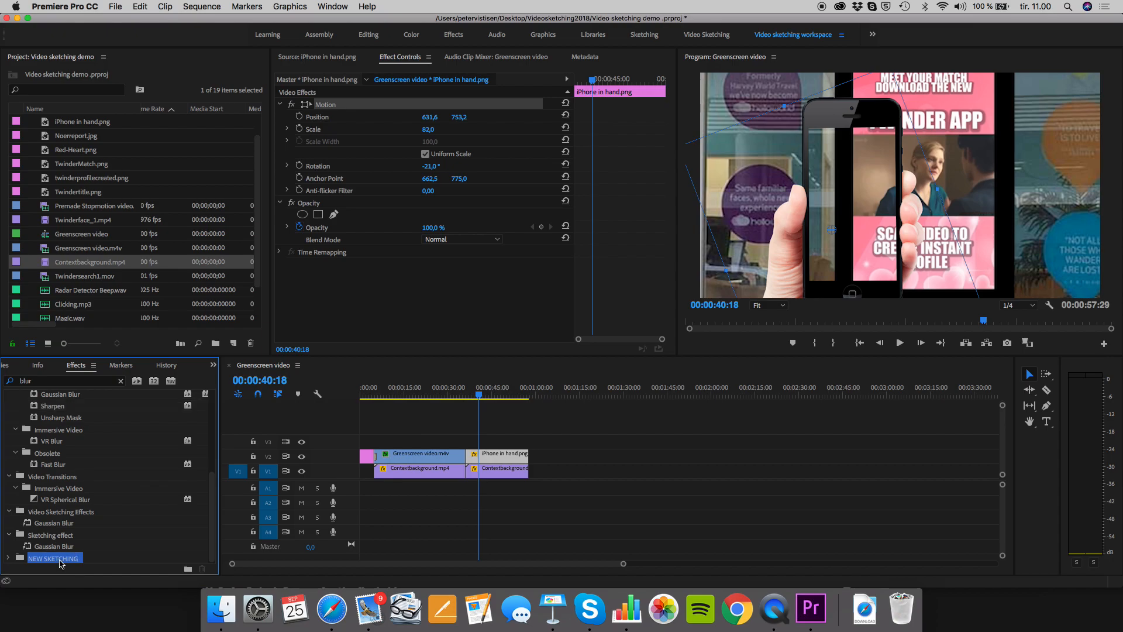
Clear the effects search and apply Gaussian Blur from the NEW SKETCHING bin to the second Contextbackground clip.
scroll(97, 484, "up", 5)
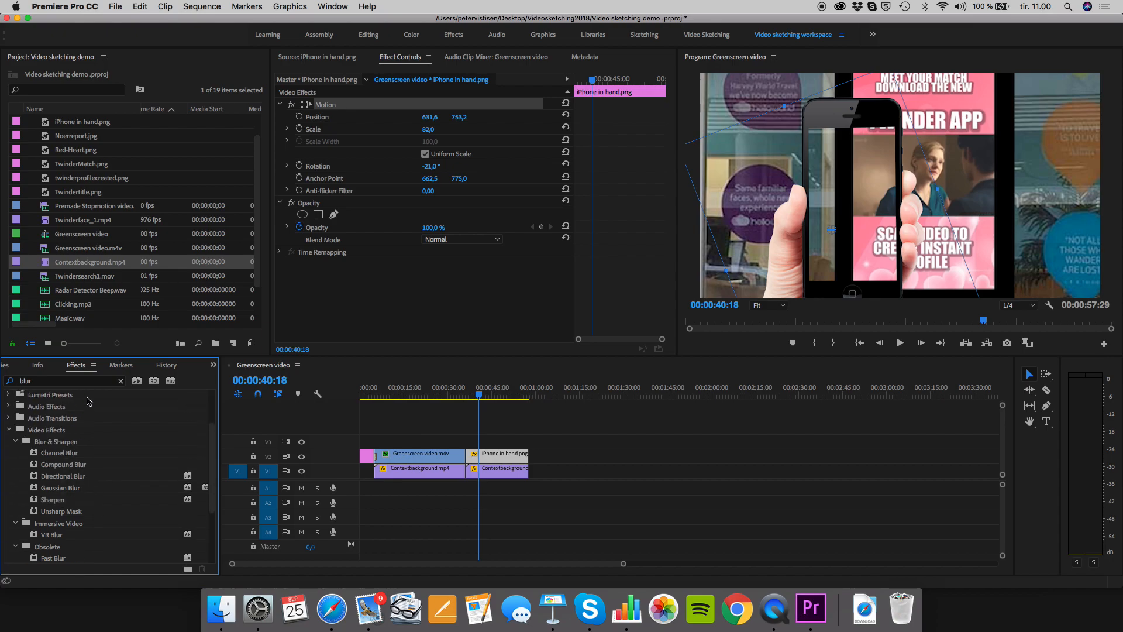
left_click(74, 491)
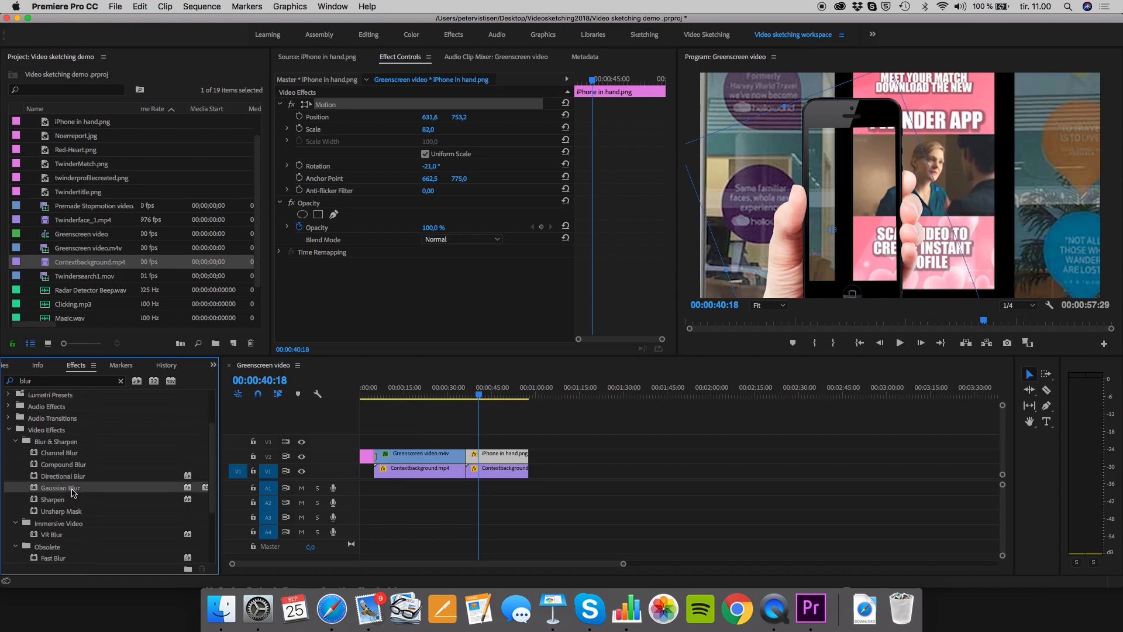
scroll(73, 493, "down", 5)
scroll(73, 492, "up", 5)
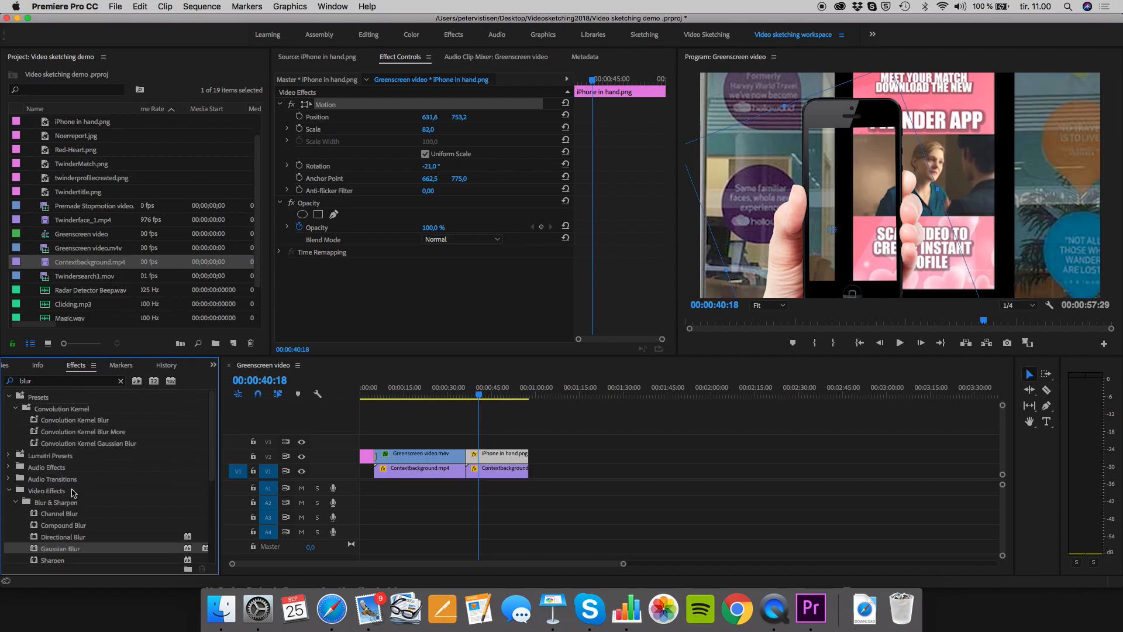
left_click(120, 381)
left_click(8, 492)
scroll(70, 503, "down", 2)
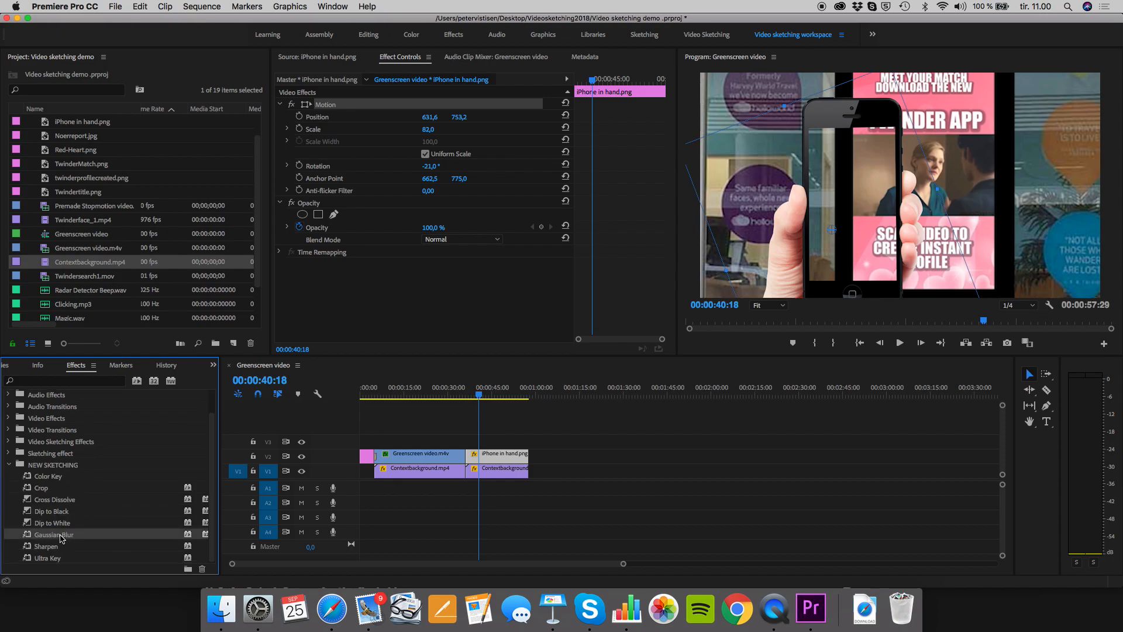
left_click_drag(61, 537, 516, 475)
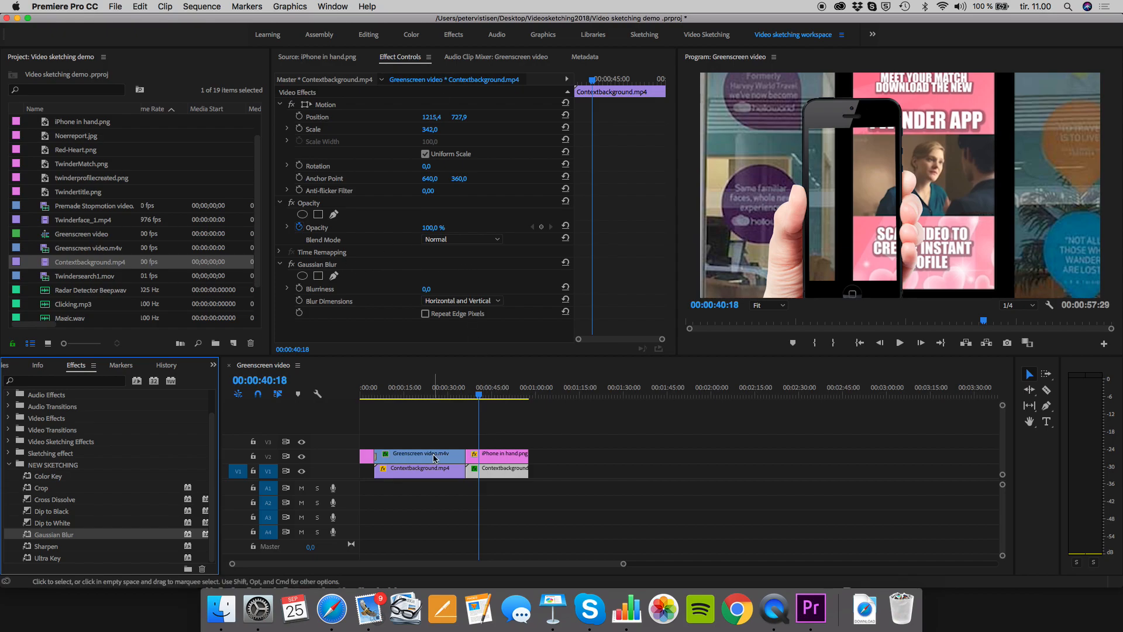
left_click(513, 472)
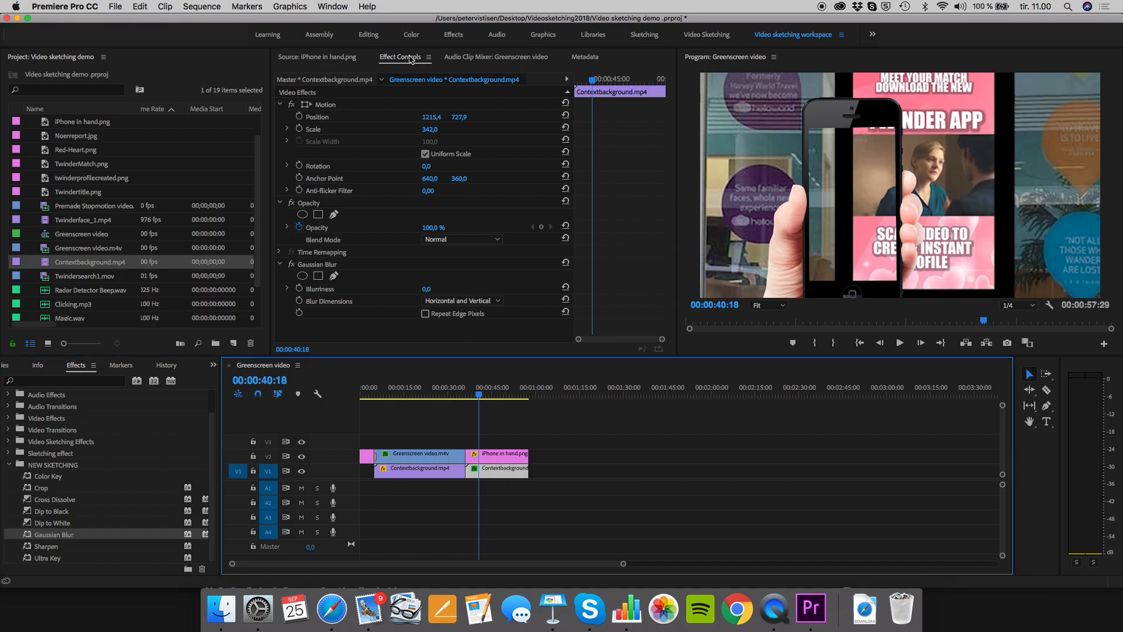
Set the Gaussian Blur blurriness of the second Contextbackground clip to 43,0 and check the blur further into the clip.
left_click_drag(427, 290, 451, 290)
left_click_drag(479, 397, 499, 398)
left_click_drag(491, 400, 485, 403)
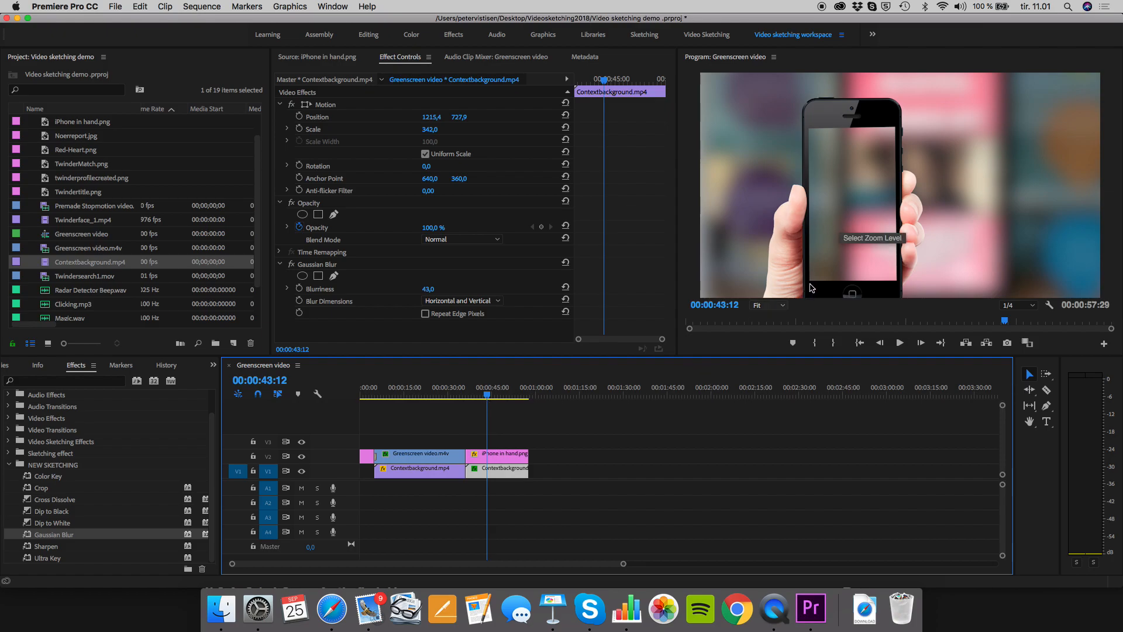
Add a starting Position keyframe to the iPhone in hand image at 00:00:36:20, near the beginning of its clip.
left_click_drag(487, 395, 471, 395)
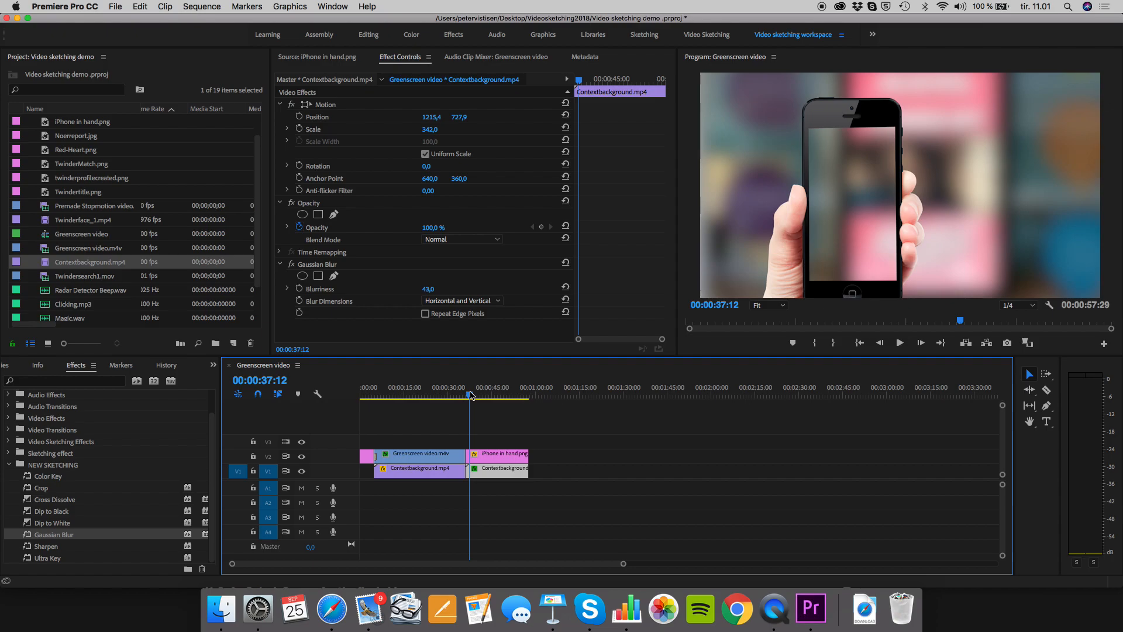
left_click_drag(471, 395, 467, 393)
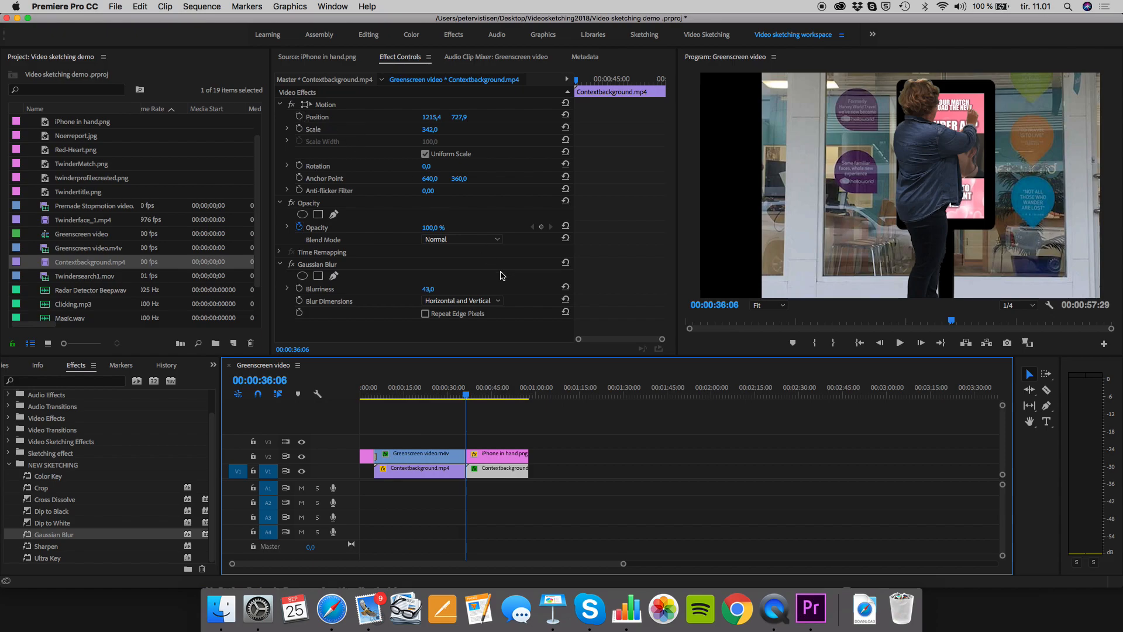
left_click(491, 458)
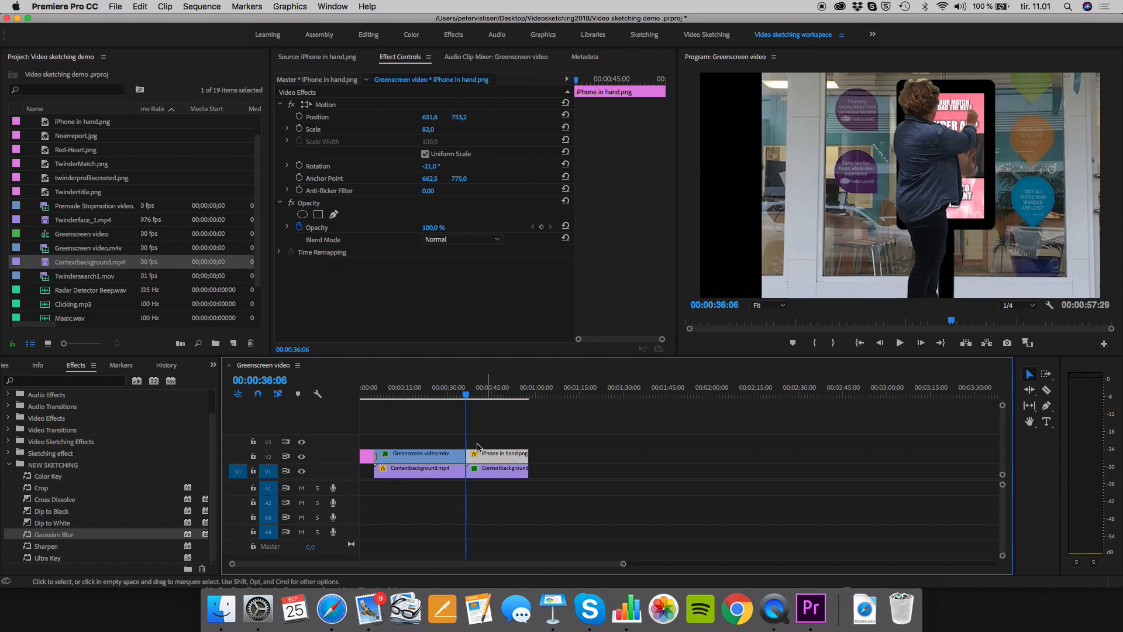
left_click(468, 395)
key("Left")
key("Left")
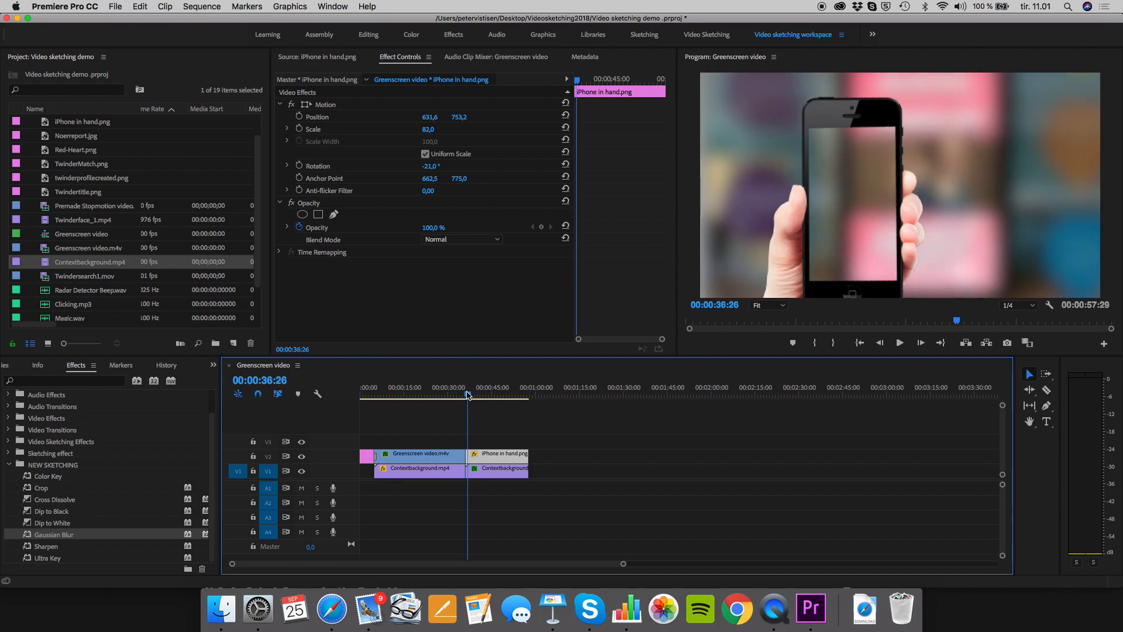
key("Left")
key("Left")
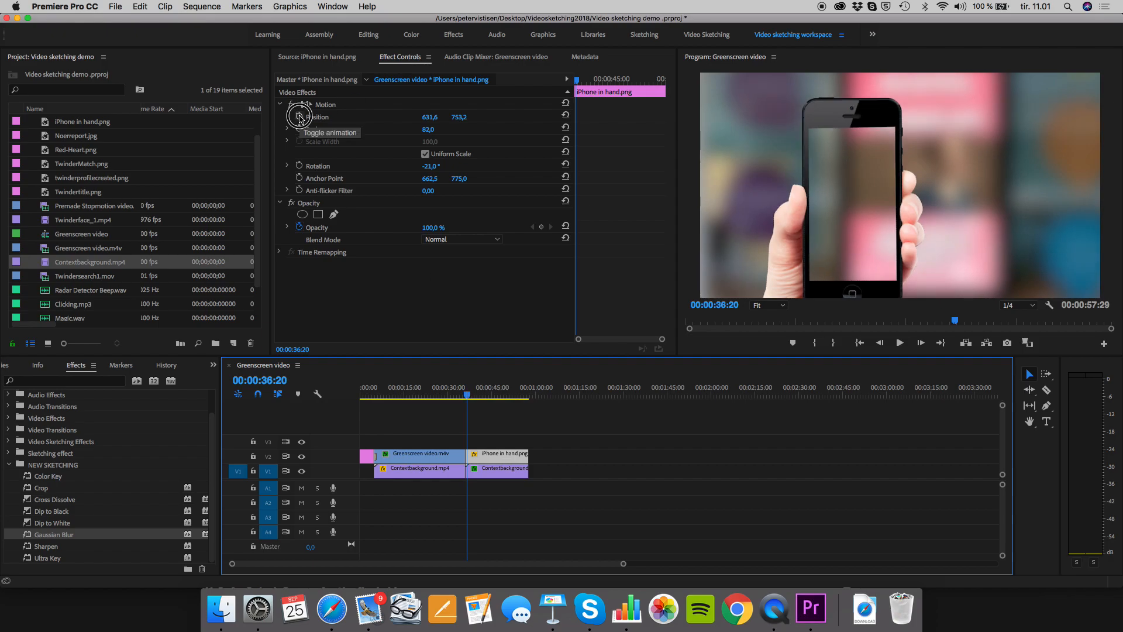
left_click(299, 117)
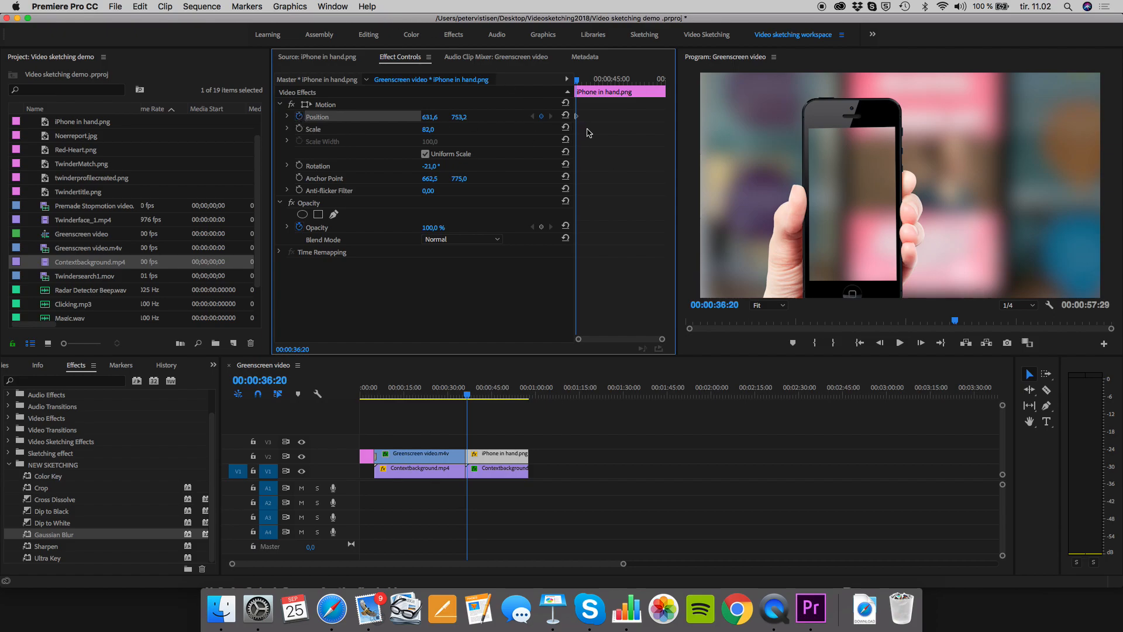
Turn off the iPhone image's Position animation, deleting its keyframe, and turn the animation on again.
left_click(300, 116)
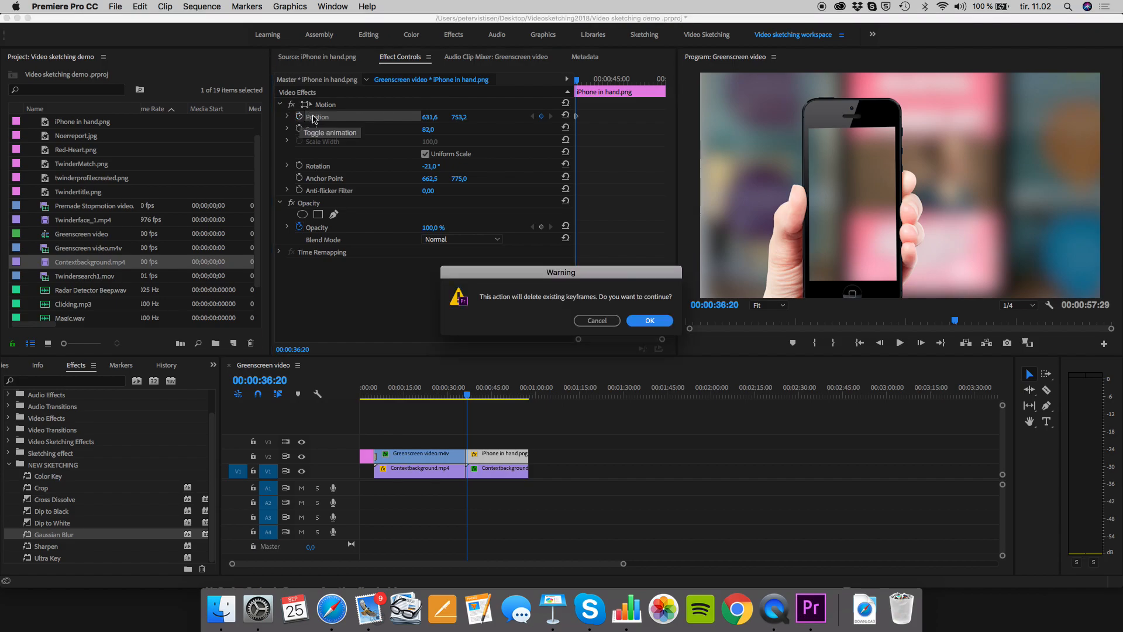
left_click(643, 319)
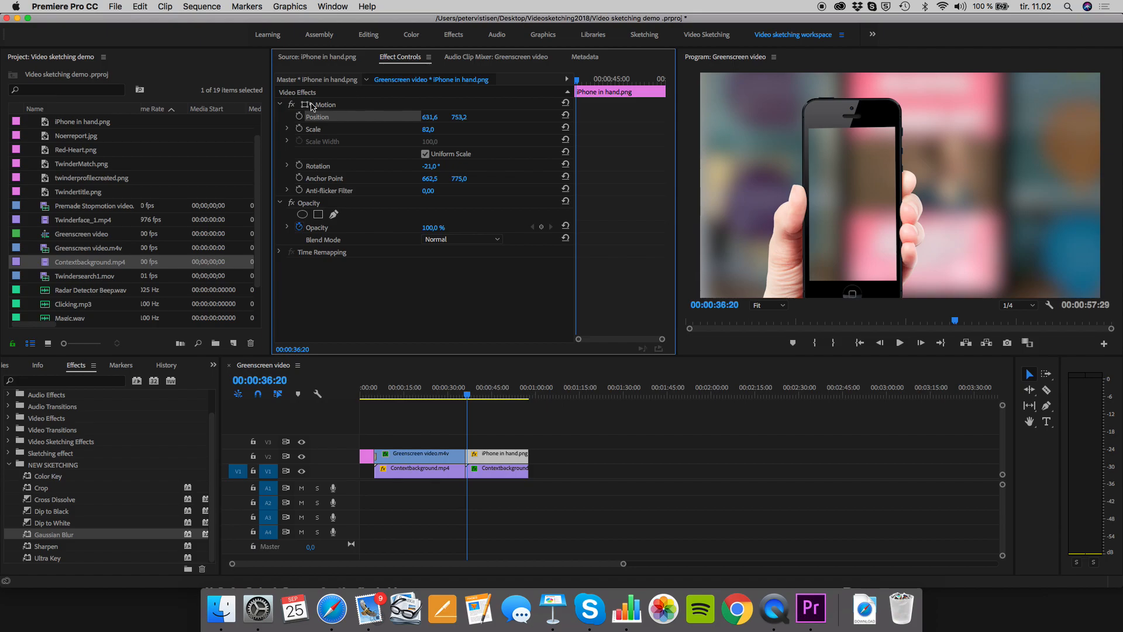
left_click(299, 116)
Add a second Position keyframe at 00:00:37:22 by moving the iPhone image to about 836,5 / 719,5, and preview the motion.
left_click_drag(576, 153, 489, 154)
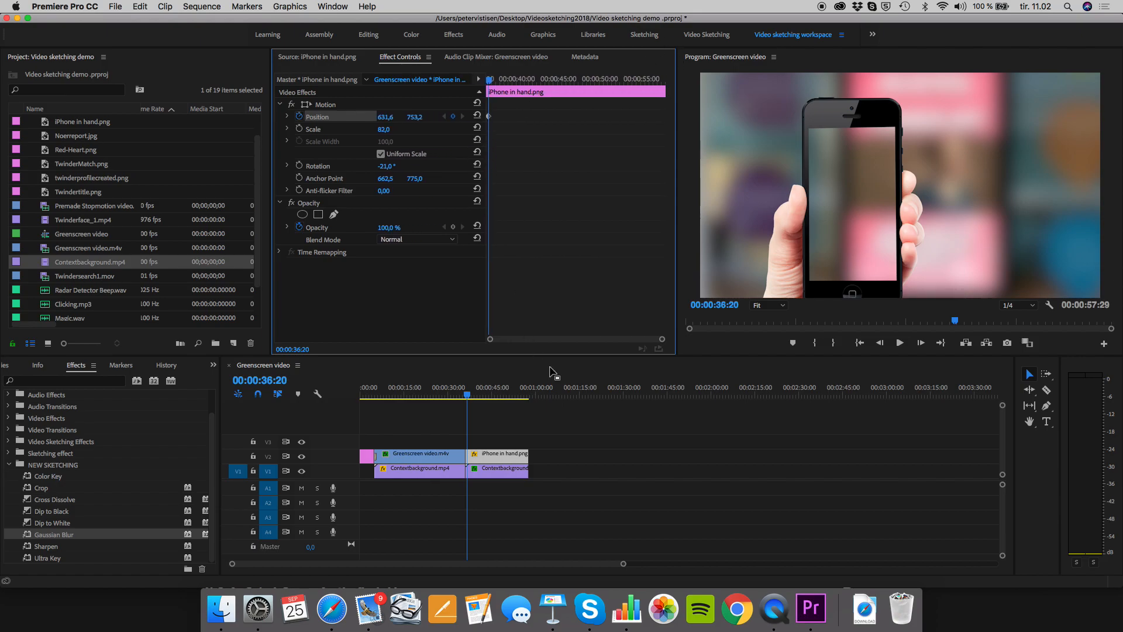
left_click_drag(496, 343, 523, 344)
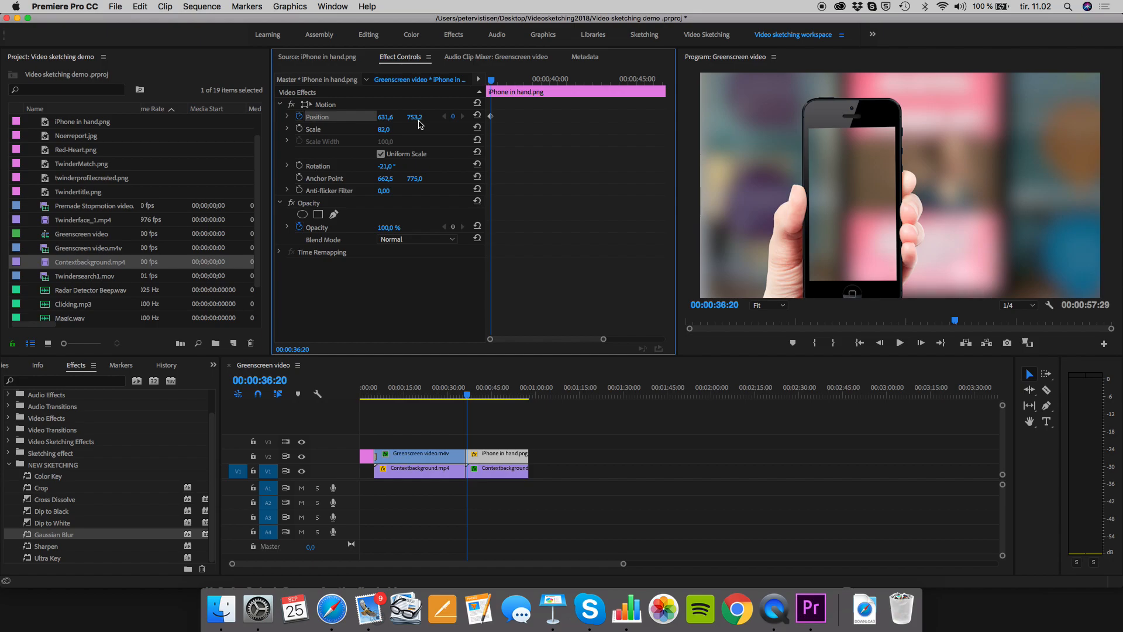
key("space")
key("space")
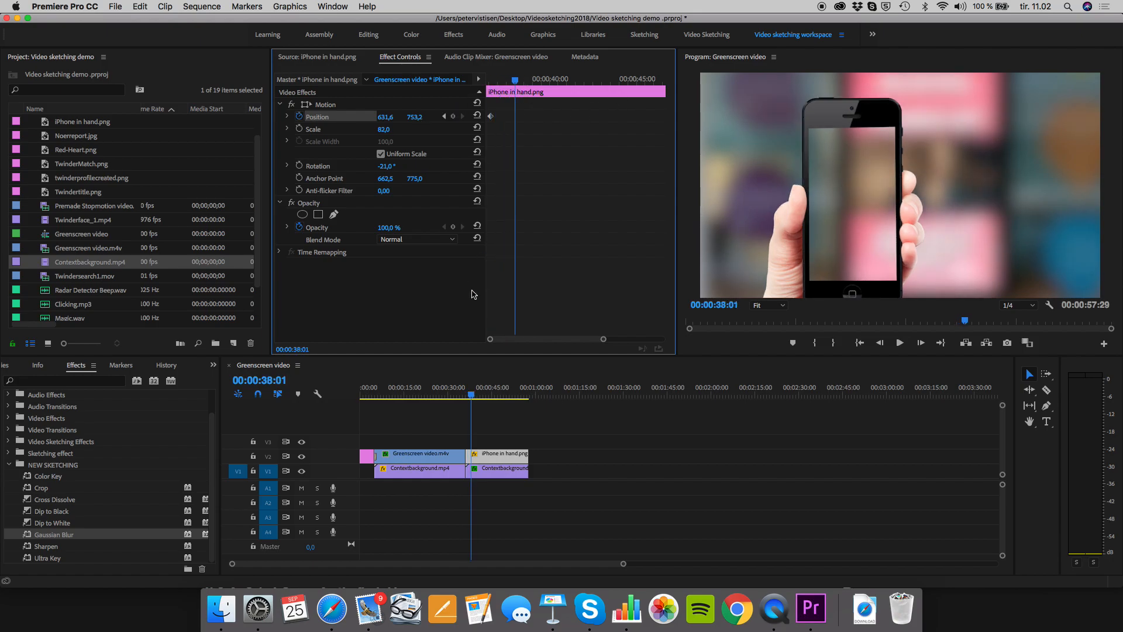
mouse_move(519, 79)
left_mouse_down()
mouse_move(493, 79)
mouse_move(514, 83)
left_mouse_up()
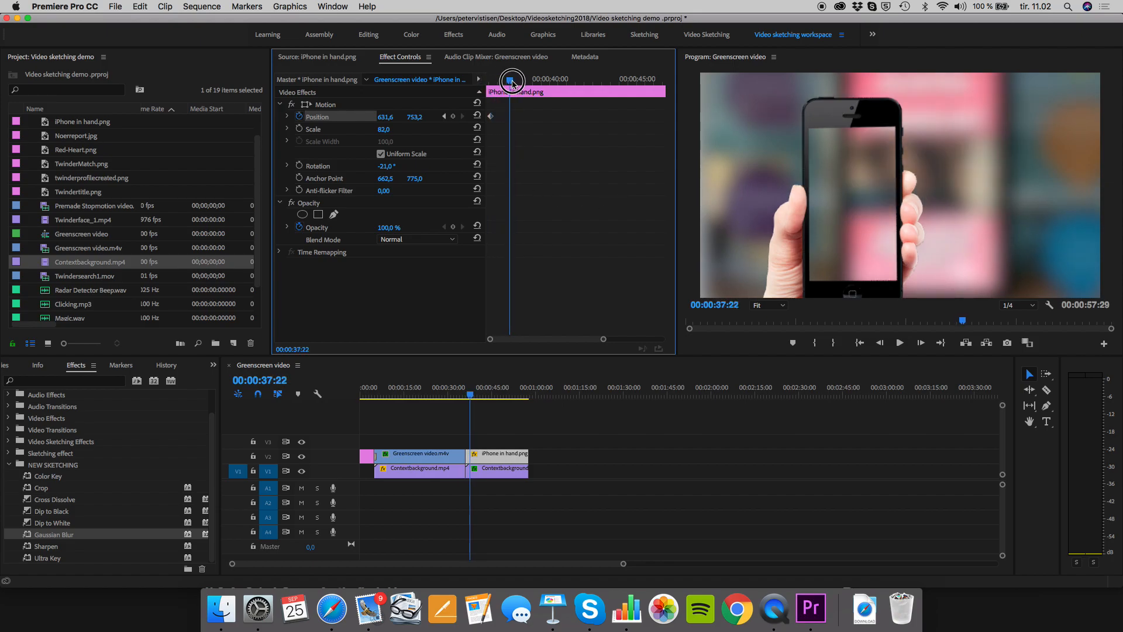
left_click(306, 105)
left_click_drag(873, 228, 902, 250)
left_click_drag(471, 397, 466, 399)
key("space")
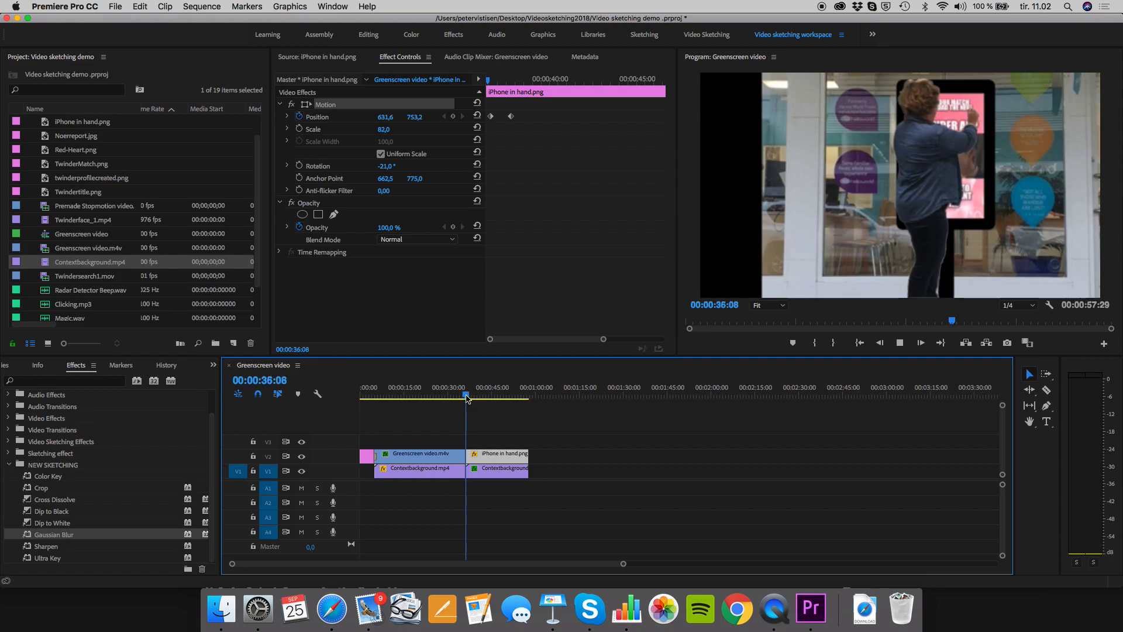
key("space")
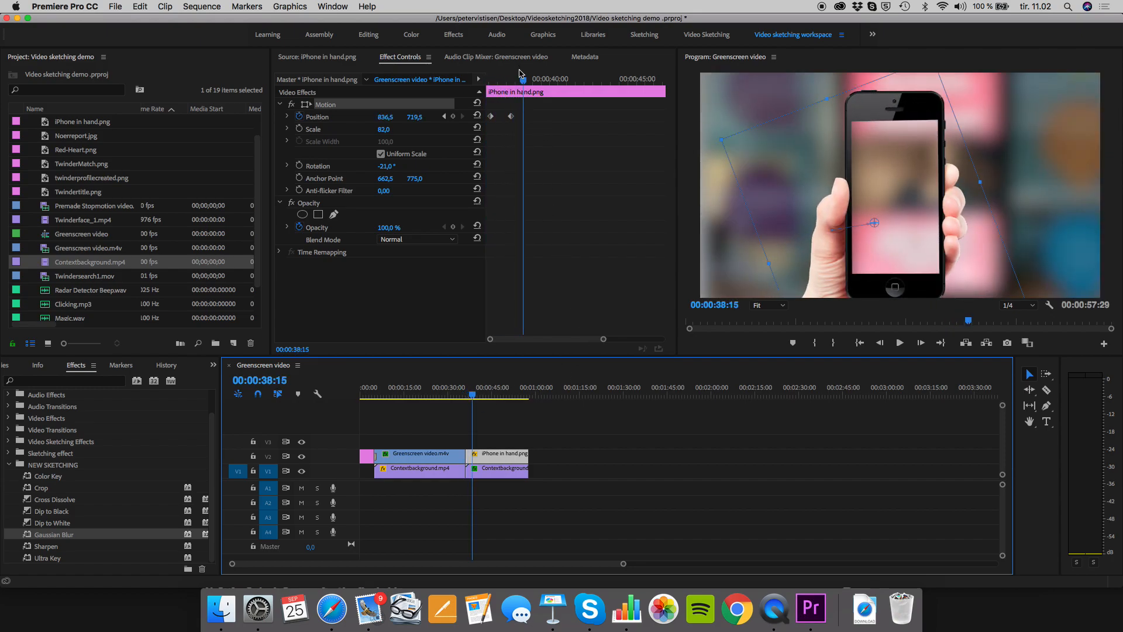
Try a slower iPhone movement by shifting the second Position keyframe much later, and play it back.
left_click_drag(511, 117, 566, 119)
left_click_drag(523, 80, 494, 82)
key("space")
Shift the second Position keyframe close to the first one for a faster iPhone movement, and preview the result.
left_click_drag(567, 119, 500, 127)
left_click_drag(506, 80, 489, 82)
key("space")
key("space")
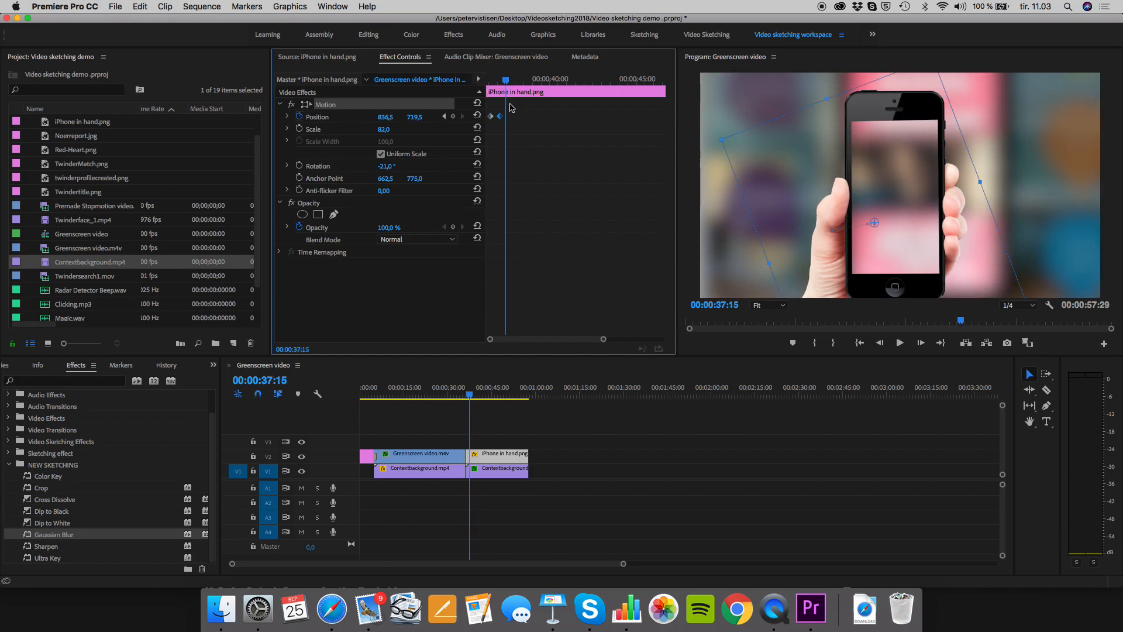
left_click_drag(506, 80, 495, 83)
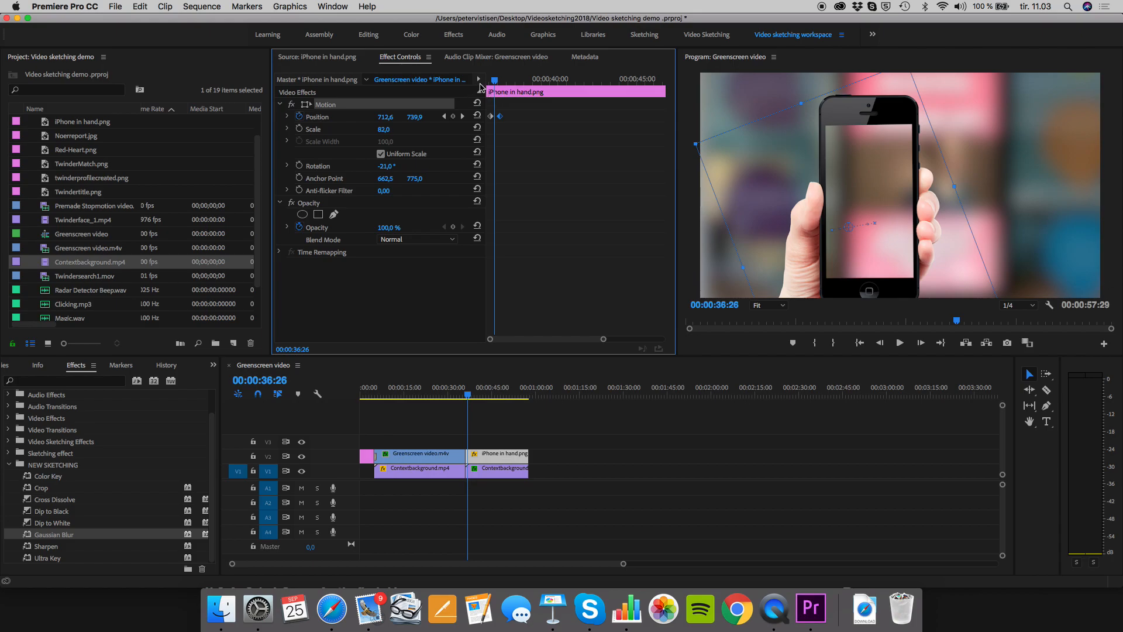
Move the second Position keyframe slightly and reposition the iPhone image at 00:00:36:26 to about 743.6, 769.8.
left_click_drag(501, 117, 513, 124)
mouse_move(496, 79)
left_mouse_down()
mouse_move(515, 88)
mouse_move(494, 86)
mouse_move(507, 88)
mouse_move(501, 121)
mouse_move(497, 82)
left_mouse_up()
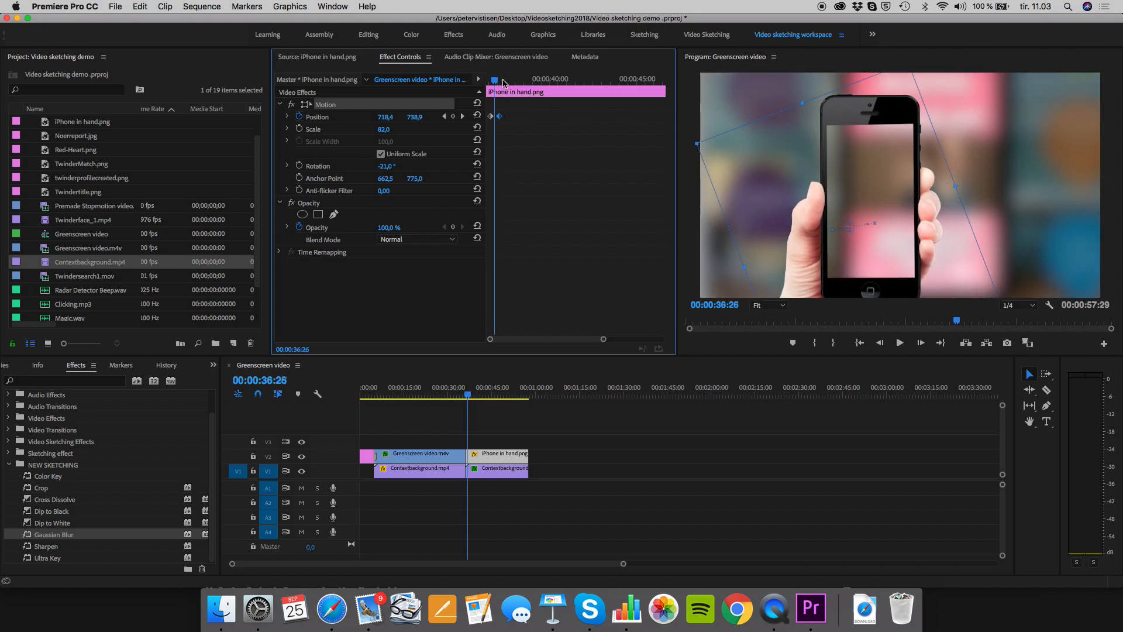
left_click_drag(869, 185, 876, 195)
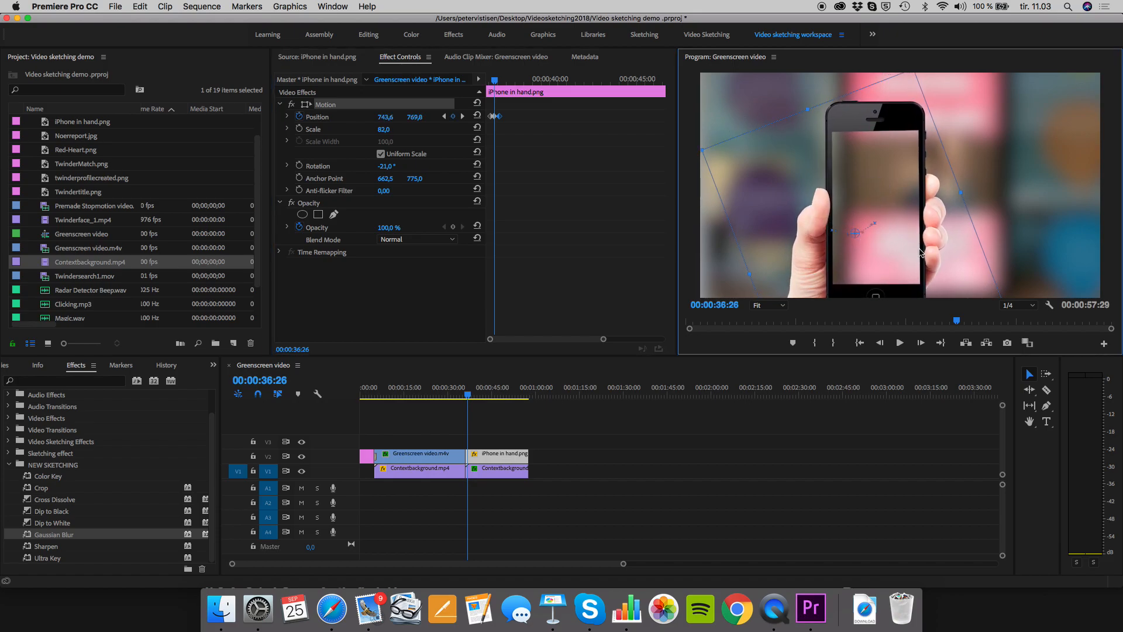
Add iPhone Position keyframes of about 861.8, 655.0 at 00:00:37:14 and about 957.2, 646.6 at 00:00:37:25.
left_click_drag(495, 81, 508, 85)
left_click_drag(902, 196, 909, 181)
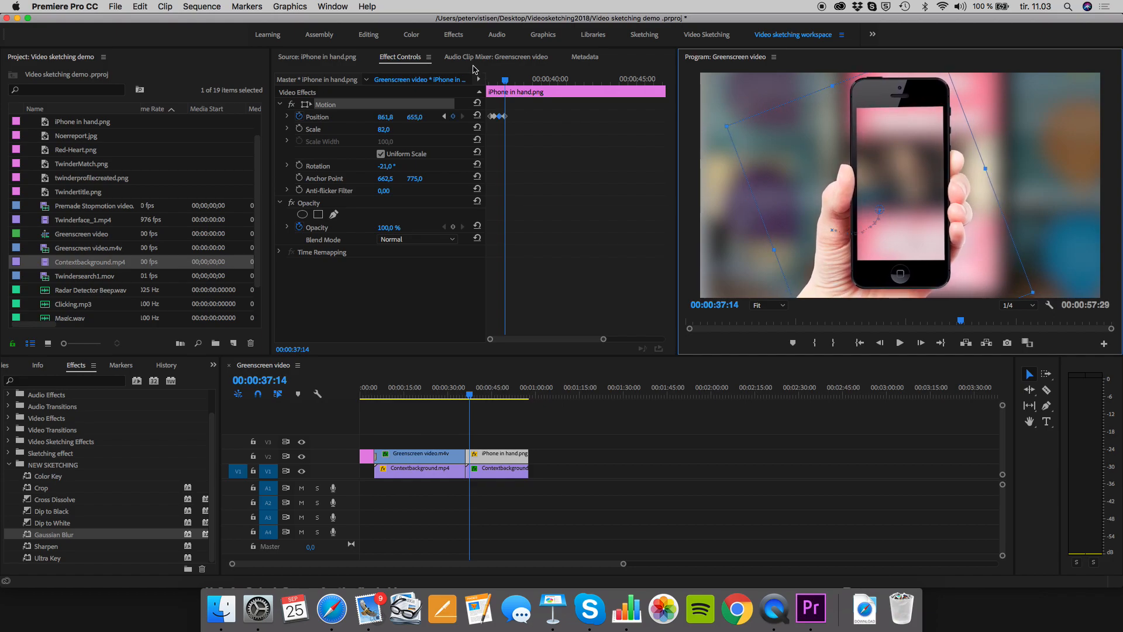
left_click_drag(506, 81, 512, 81)
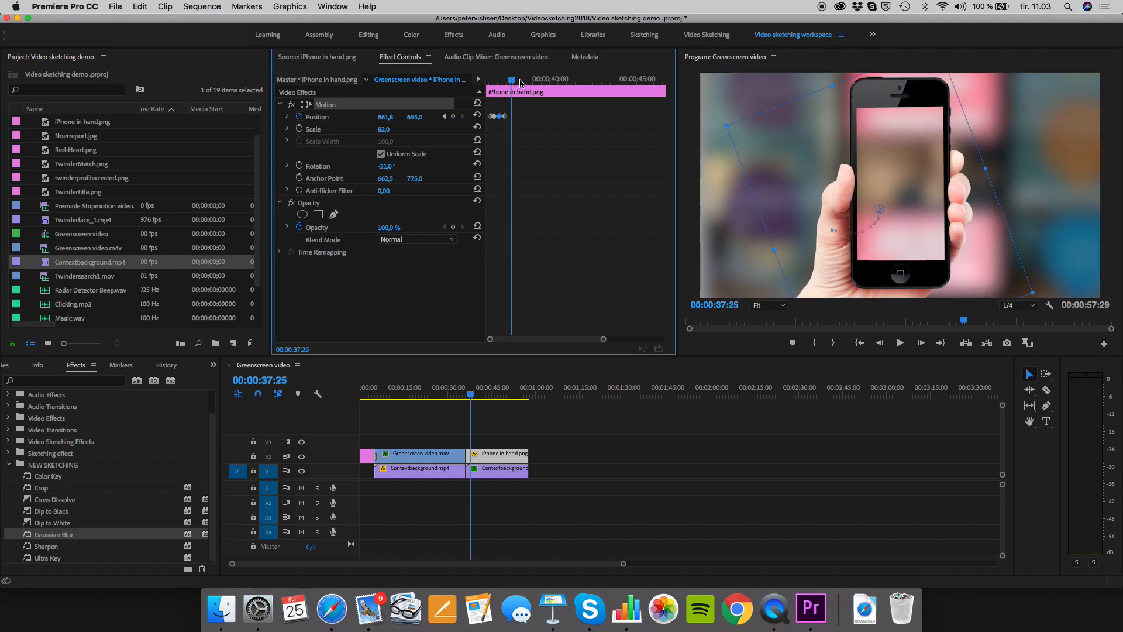
left_click_drag(887, 154, 909, 152)
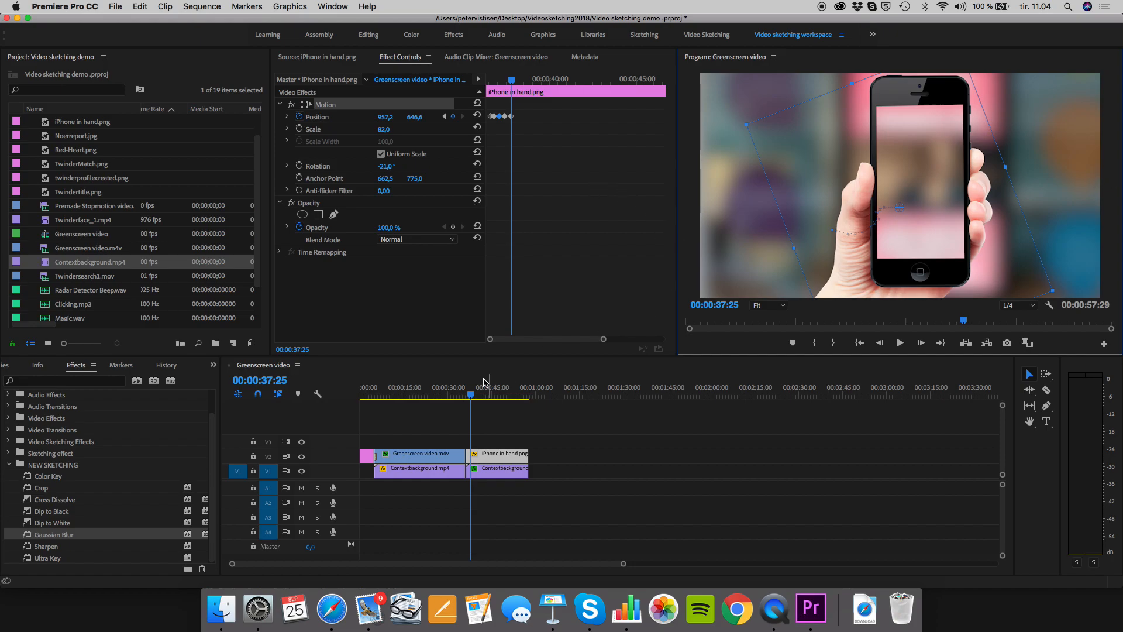
Play back the start of the iPhone clip twice to check the hand's movement into the frame.
left_click(470, 396)
left_click_drag(470, 399, 461, 397)
key("space")
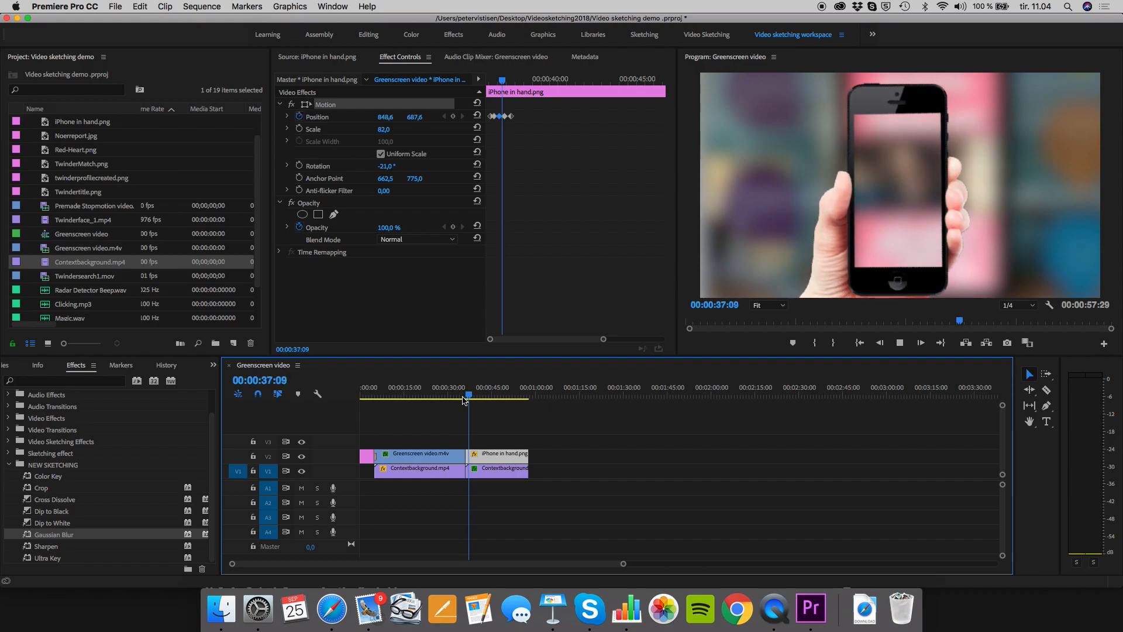
key("space")
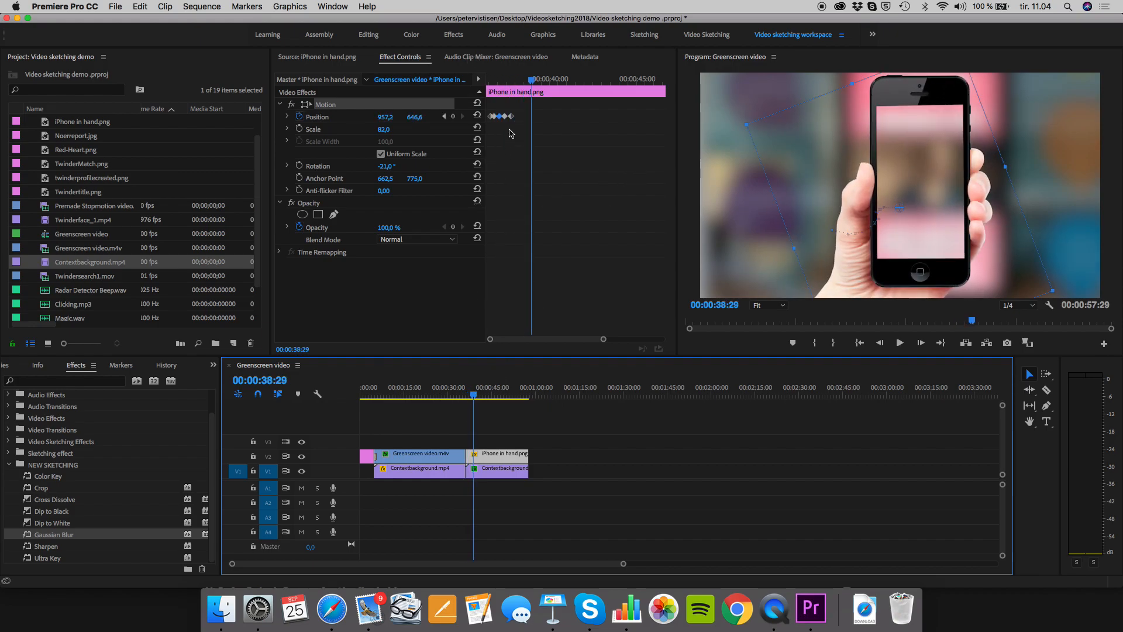
left_click_drag(531, 80, 498, 84)
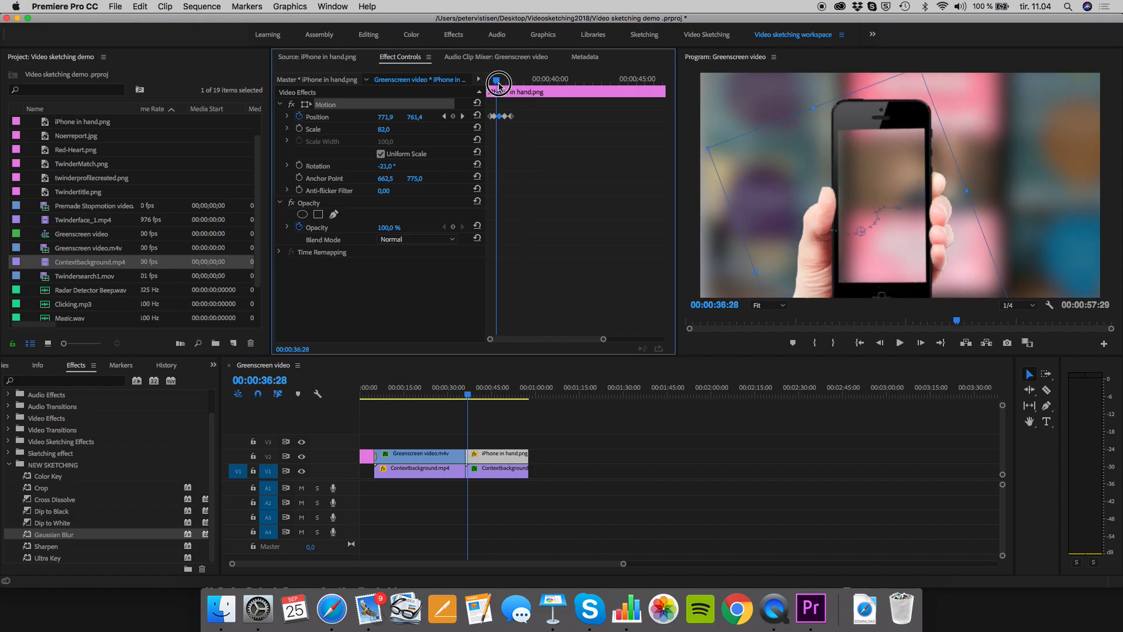
key("space")
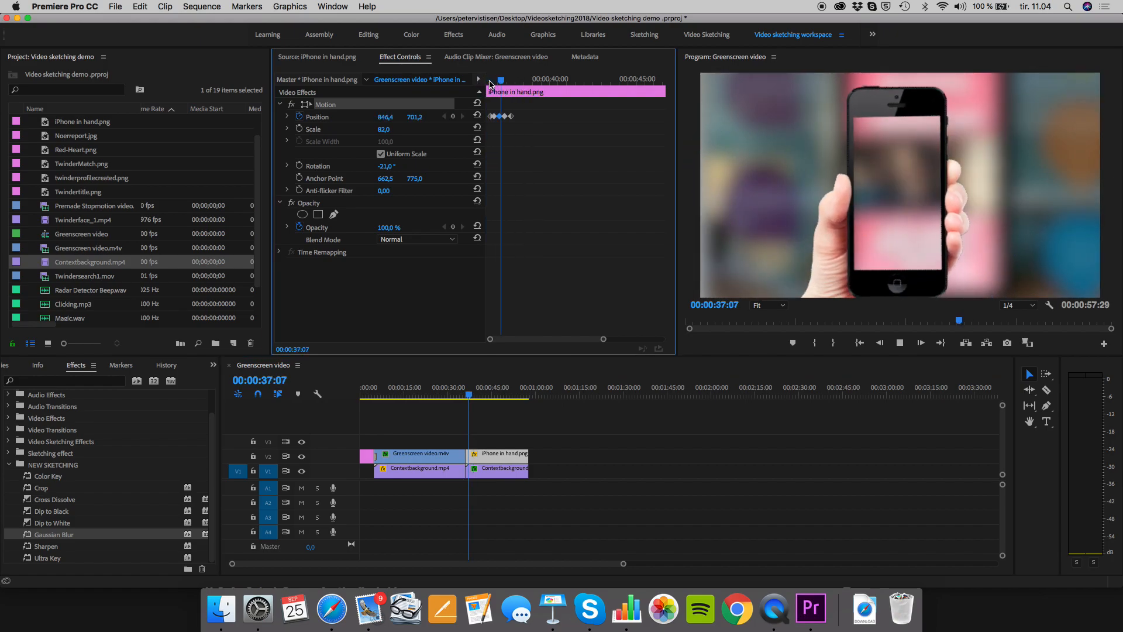
key("space")
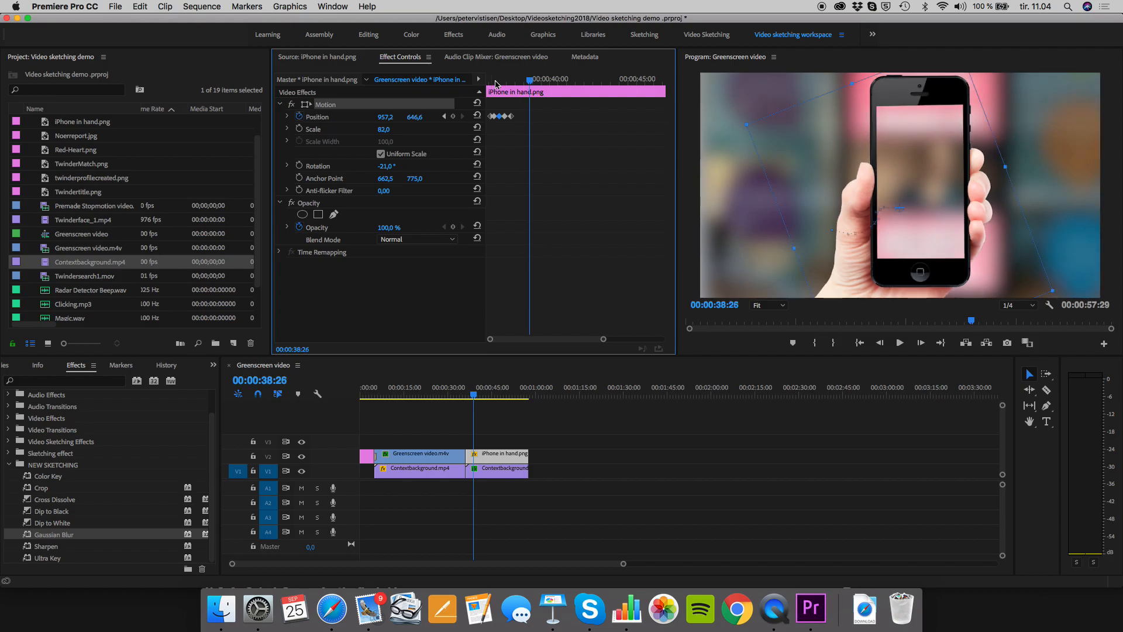
Spread the iPhone clip's Position keyframes out over a longer time and play back the movement.
left_click_drag(537, 80, 541, 80)
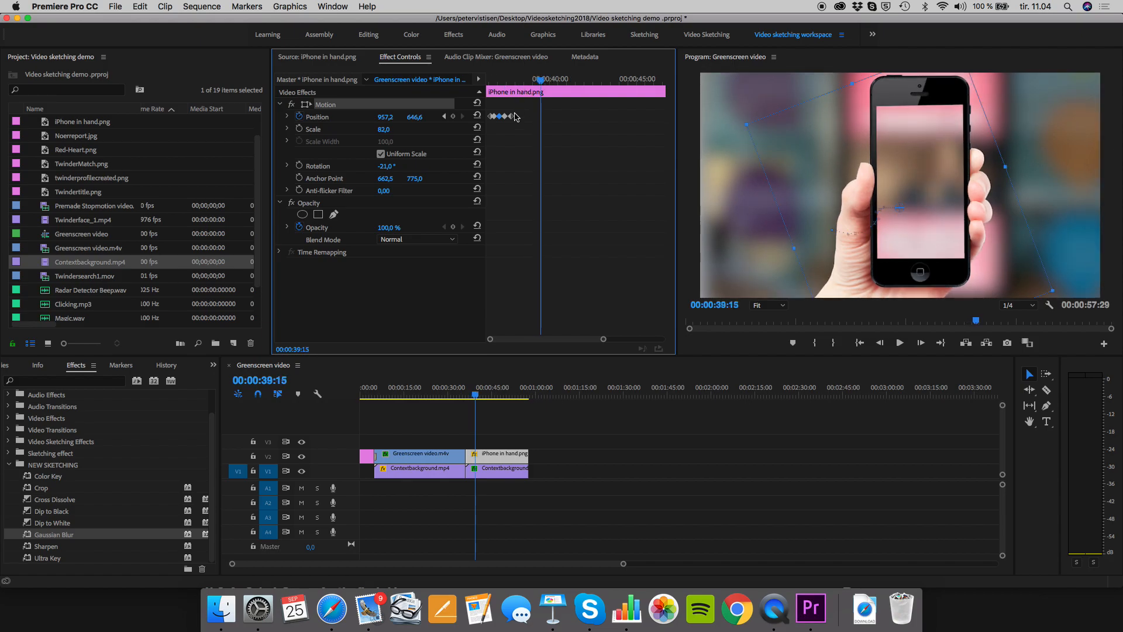
left_click_drag(513, 119, 517, 119)
mouse_move(505, 119)
left_mouse_down()
mouse_move(529, 117)
mouse_move(504, 117)
mouse_move(517, 119)
left_mouse_up()
left_click_drag(547, 84, 488, 82)
key("space")
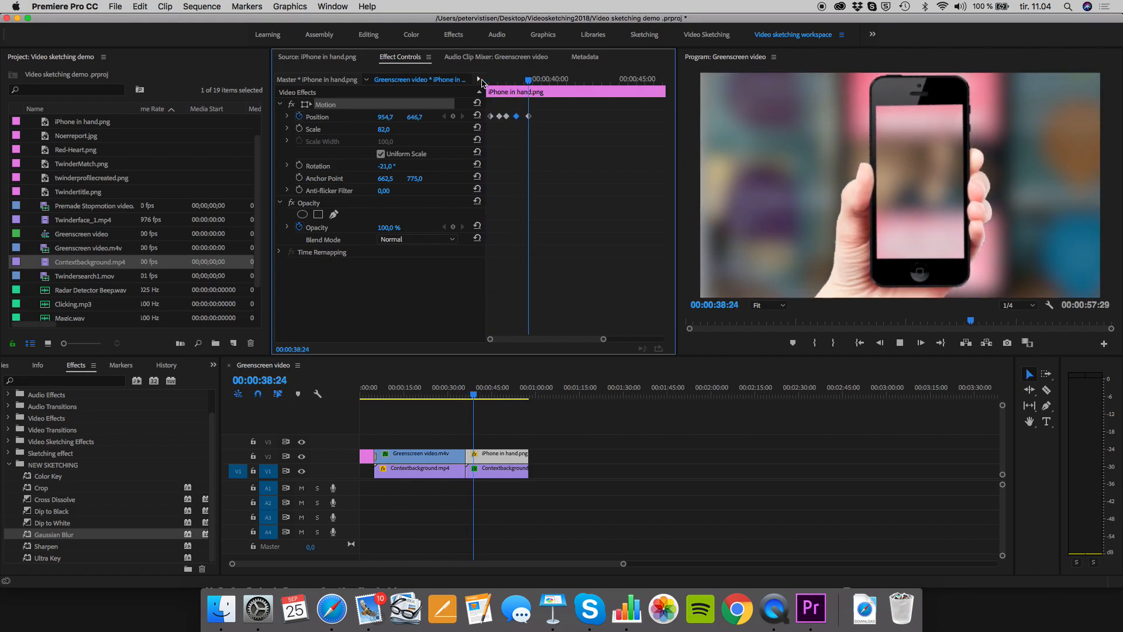
key("space")
Space the iPhone's Position keyframes even further apart to slow the motion, and preview it again.
left_click_drag(543, 83, 502, 117)
left_click(519, 116)
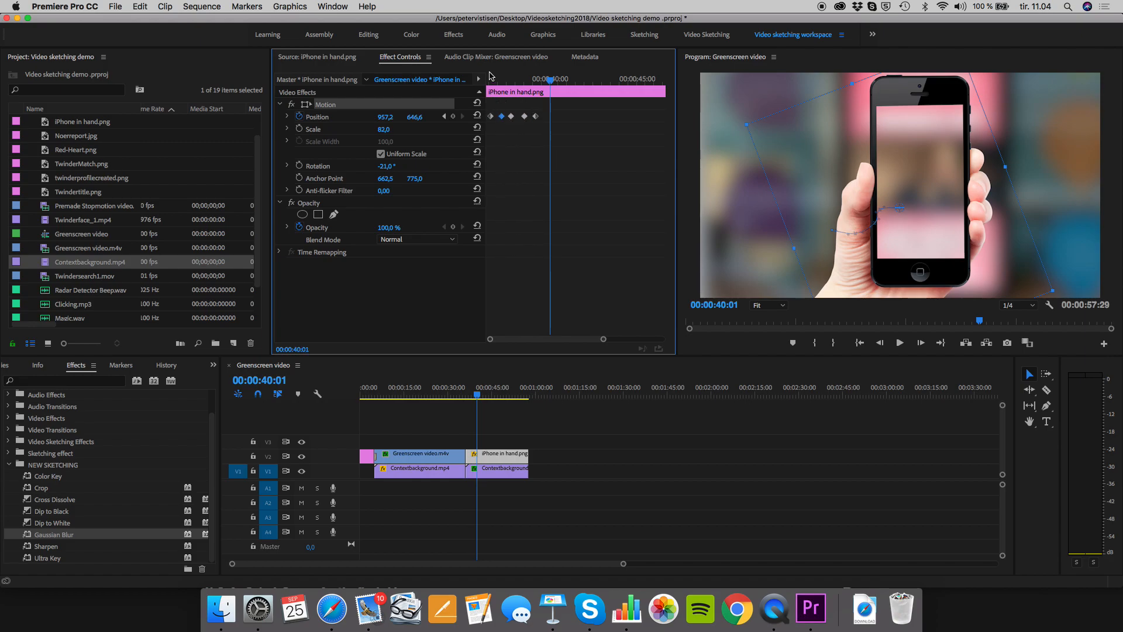
left_click(492, 79)
key("space")
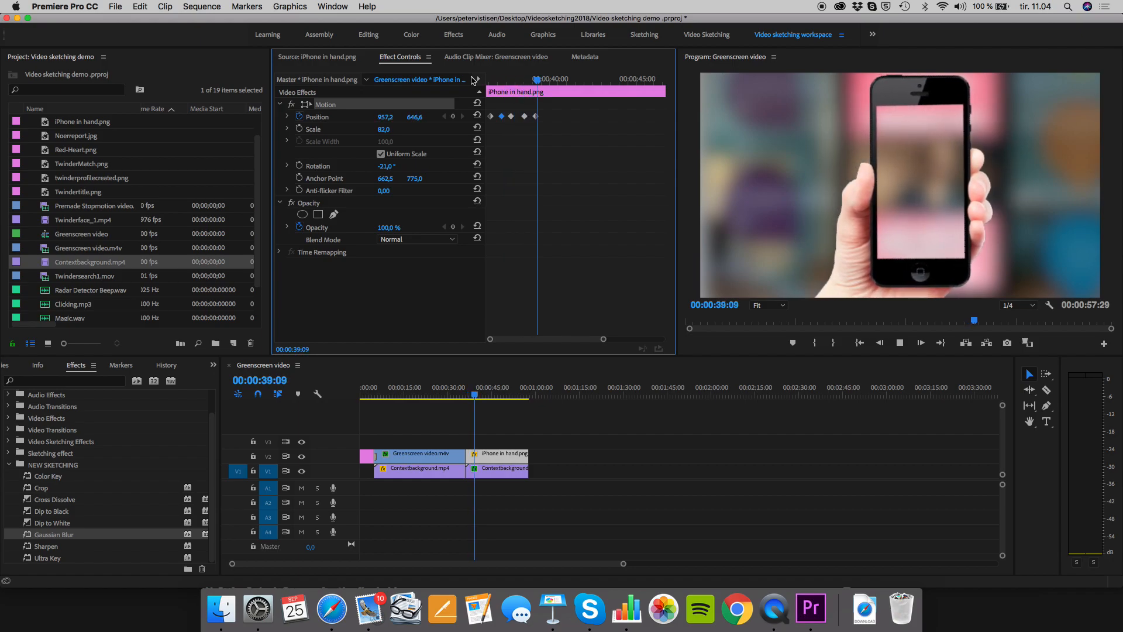
key("space")
left_click_drag(555, 80, 540, 82)
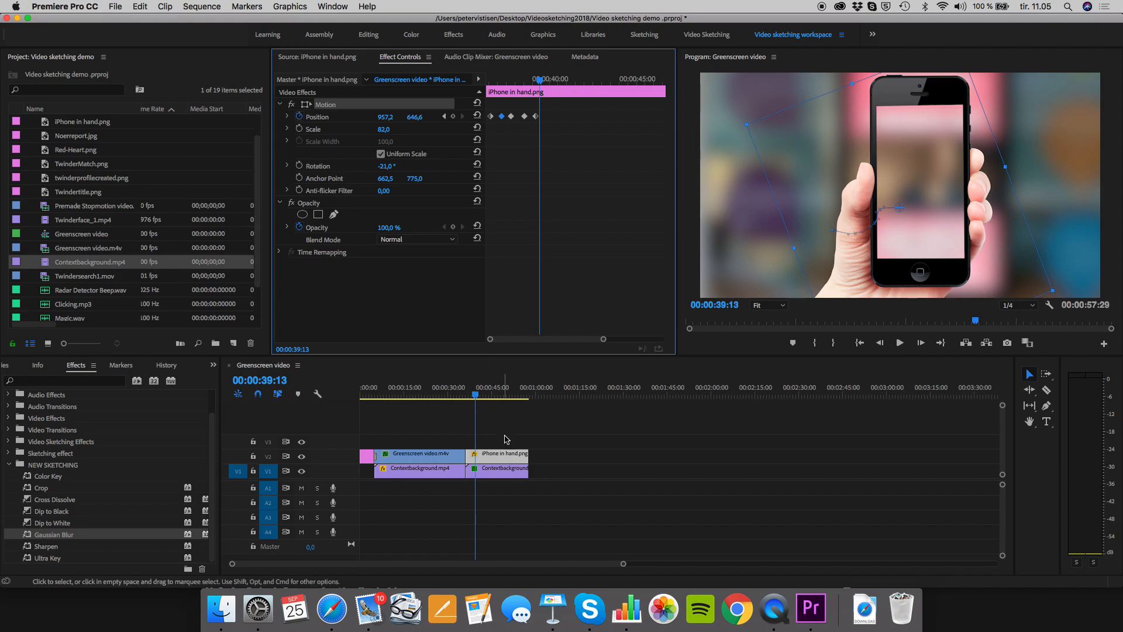
Move the iPhone in hand.png clip up from track V2 to V3, keeping its start time.
left_click(507, 465)
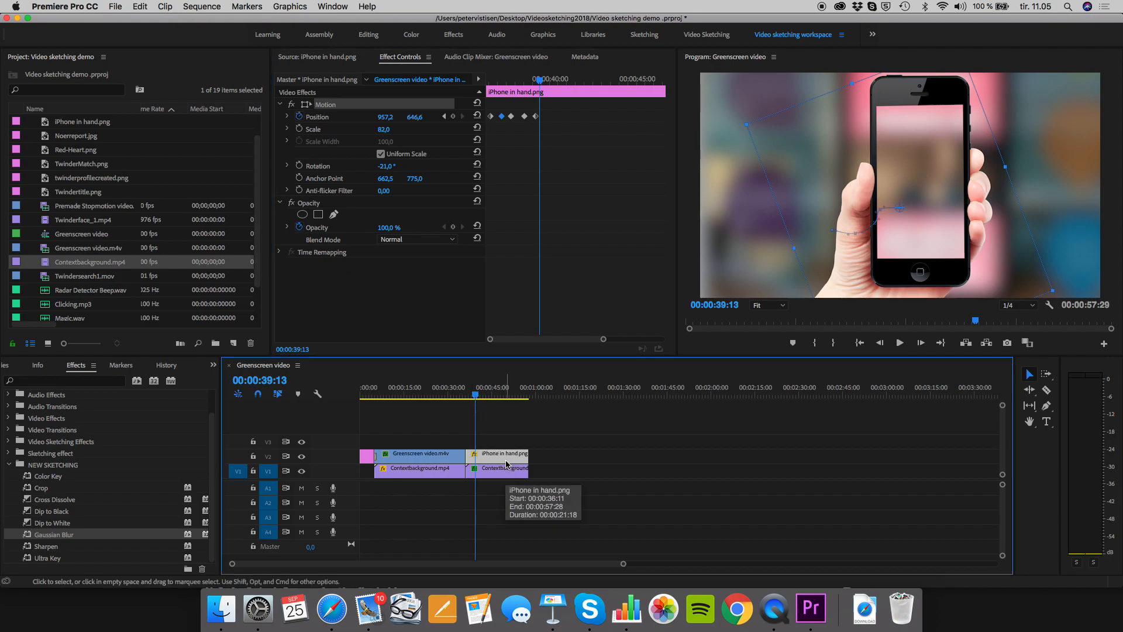
left_click(502, 454)
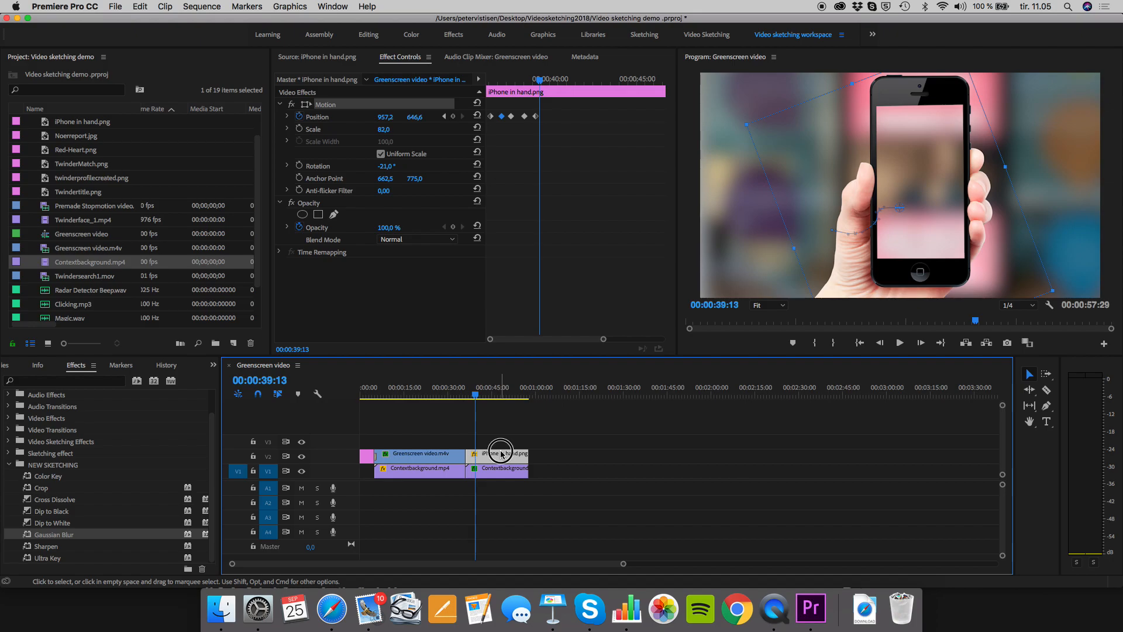
left_click_drag(501, 454, 505, 440)
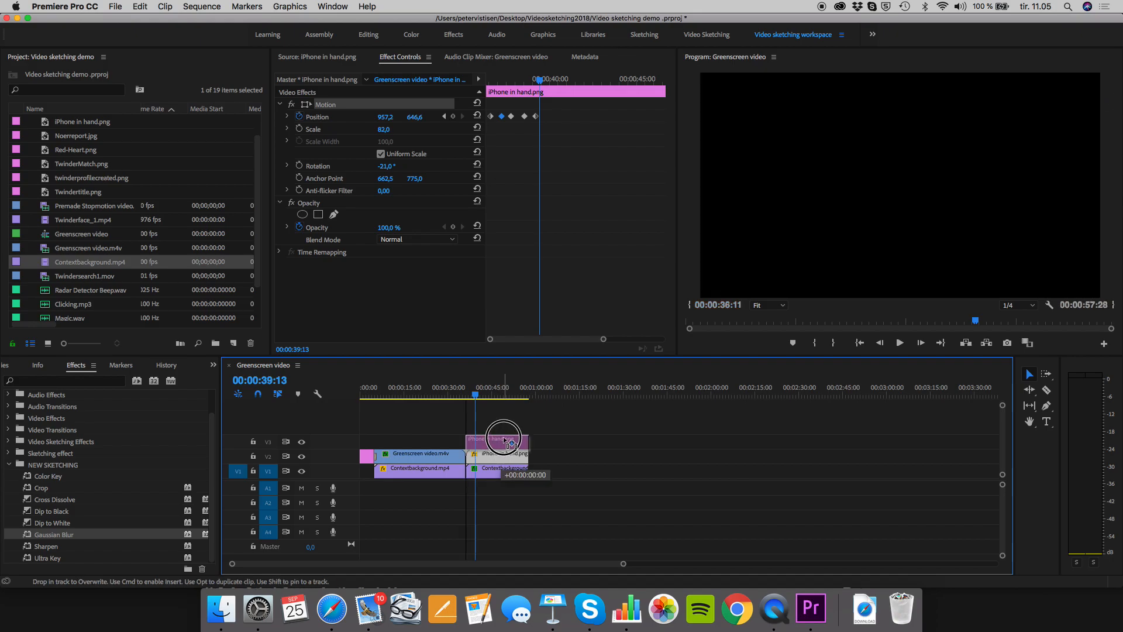
mouse_move(504, 440)
left_mouse_down()
mouse_move(503, 454)
mouse_move(503, 442)
left_mouse_up()
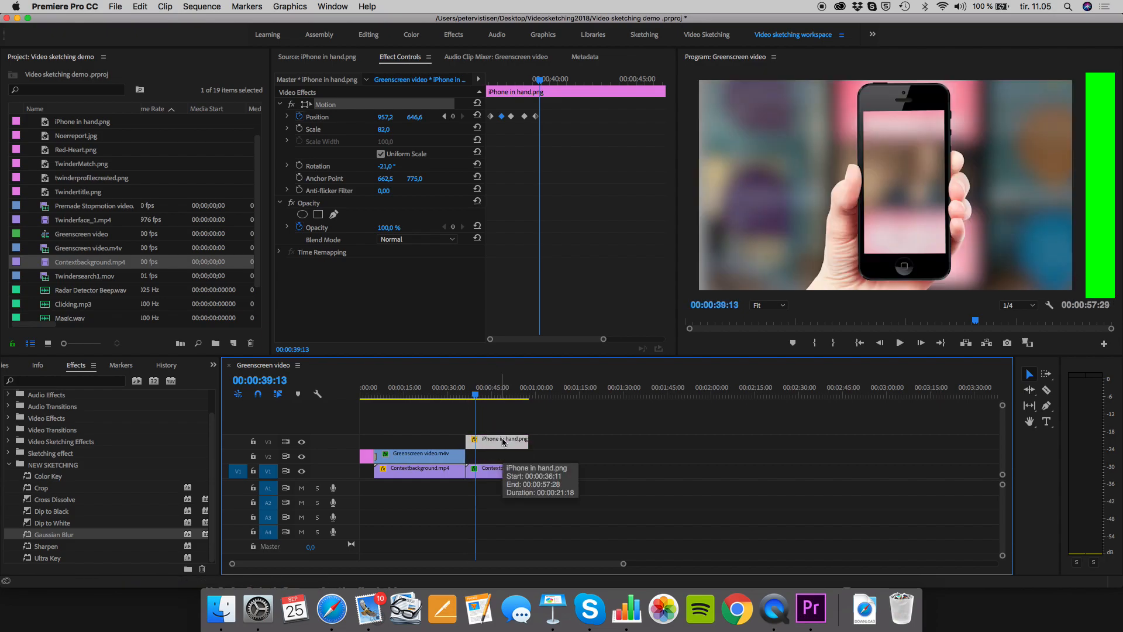
Preview the Twinderface_1.mp4 footage and place it on track V2 beneath the iPhone clip, starting at 00:00:41:24.
left_click(482, 397)
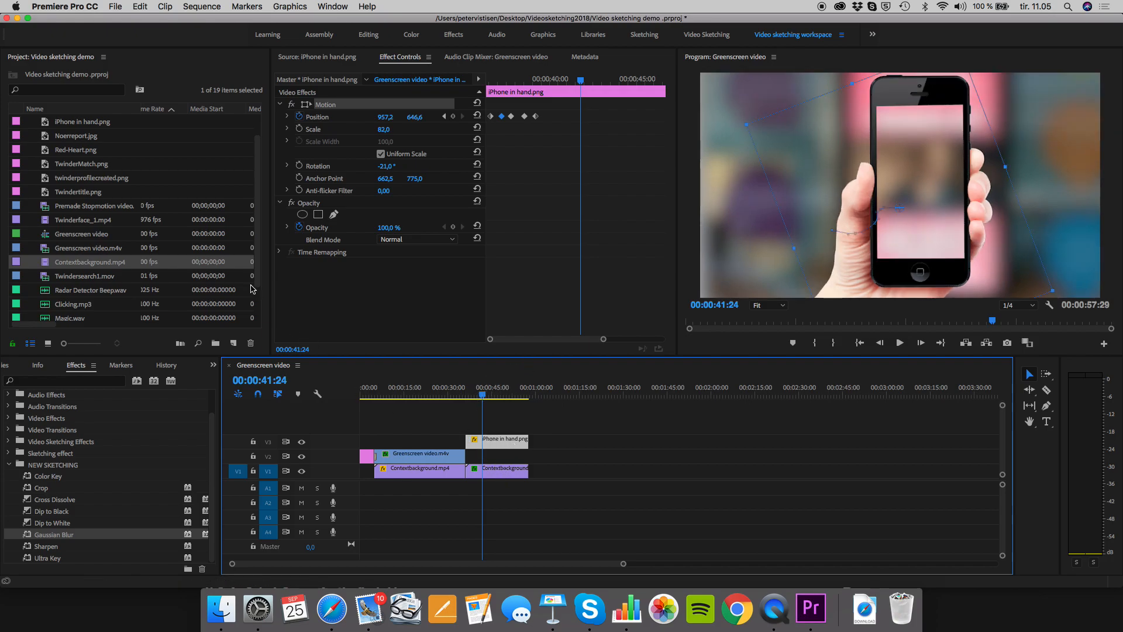
scroll(98, 226, "up", 2)
scroll(99, 226, "down", 2)
double_click(45, 222)
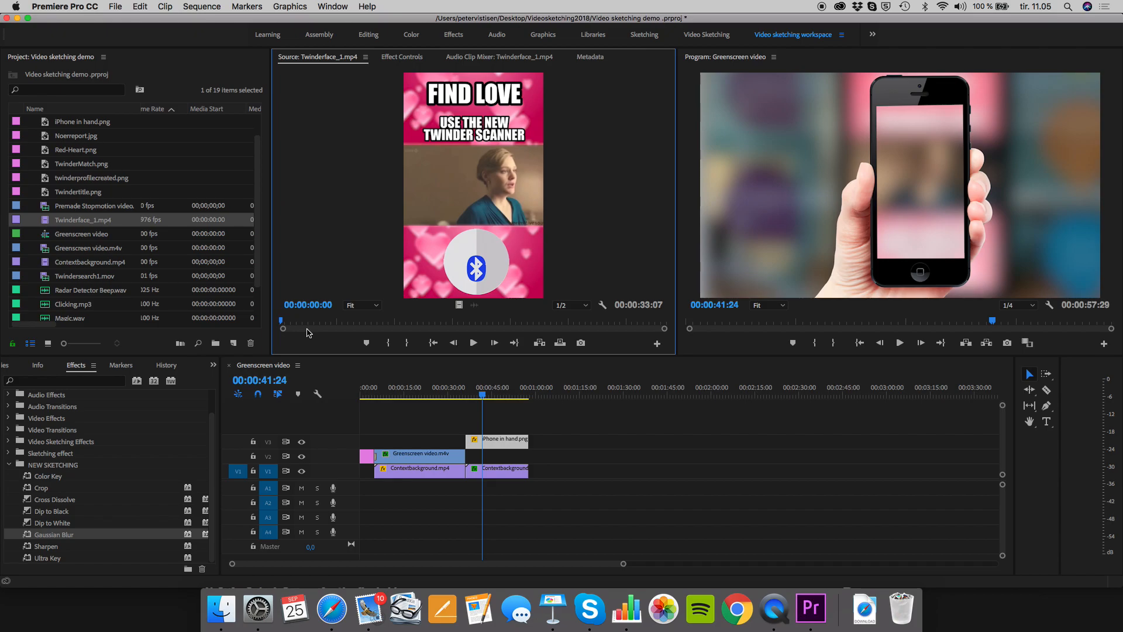
key("space")
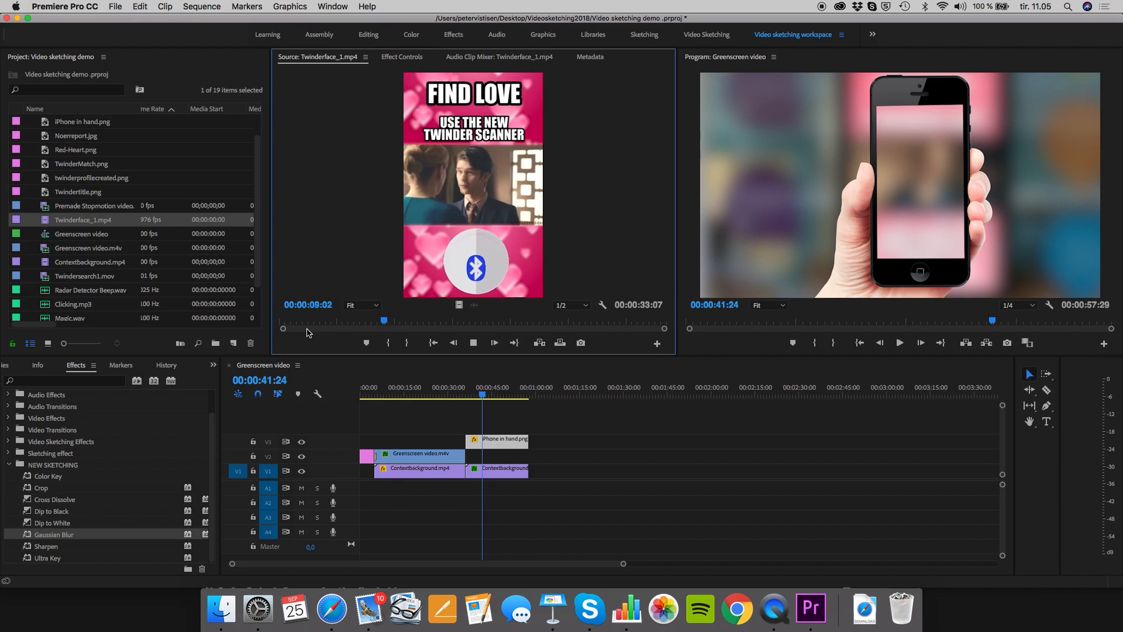
key("space")
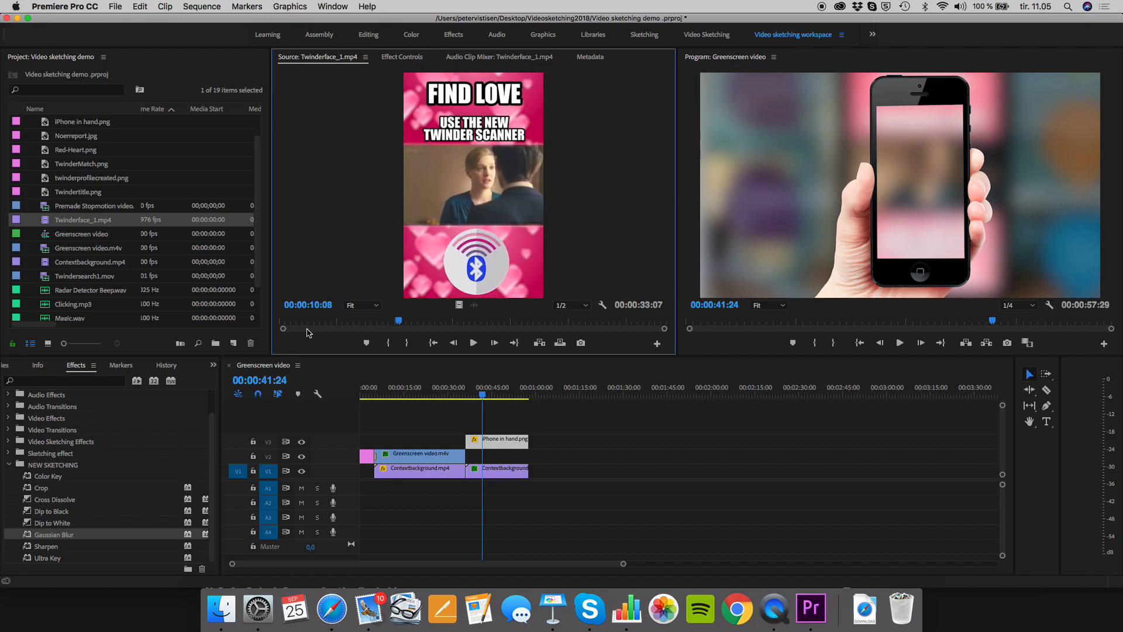
left_click_drag(47, 222, 485, 458)
left_click_drag(485, 400, 486, 399)
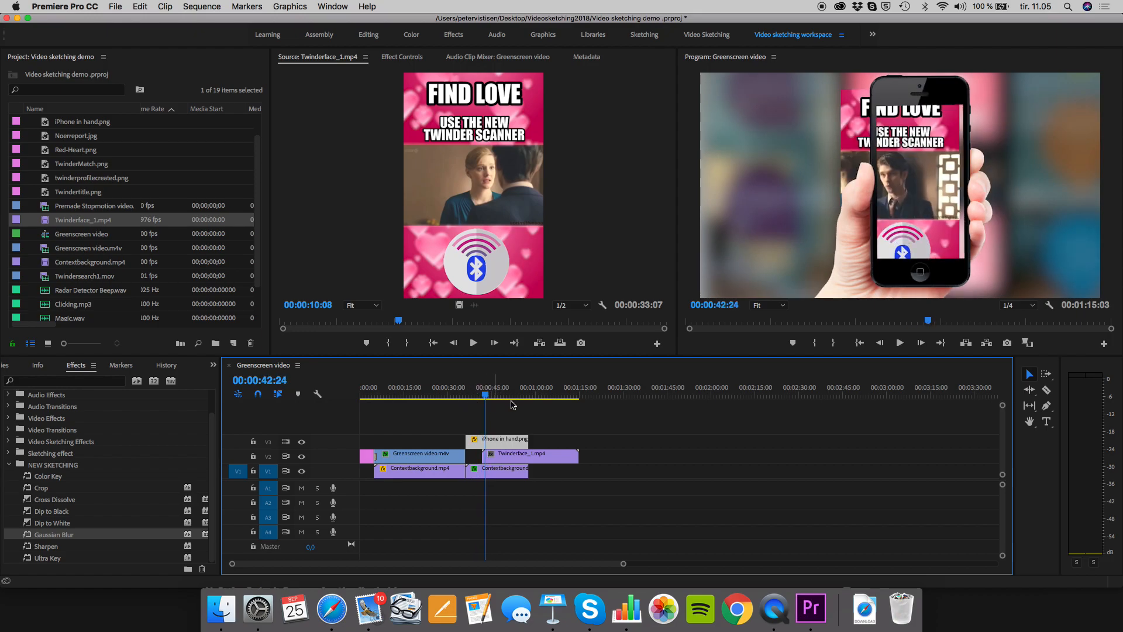
Scale the Twinderface_1.mp4 clip to about 76.8 and position it at about 1063.9, 503.5 inside the phone screen.
left_click(535, 459)
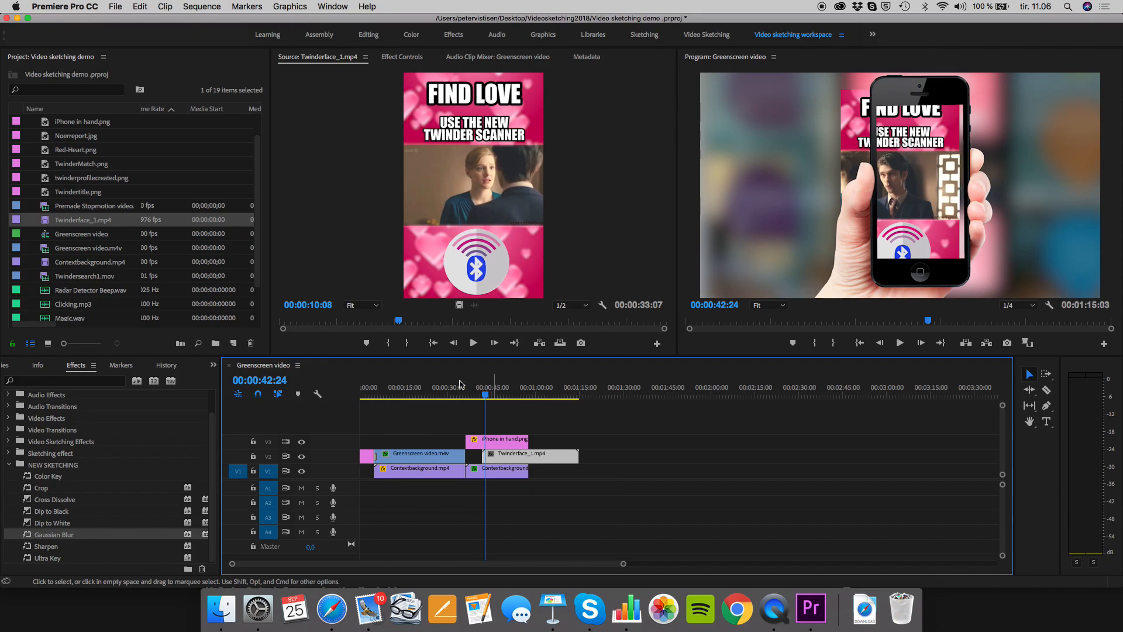
left_click(404, 58)
left_click(308, 105)
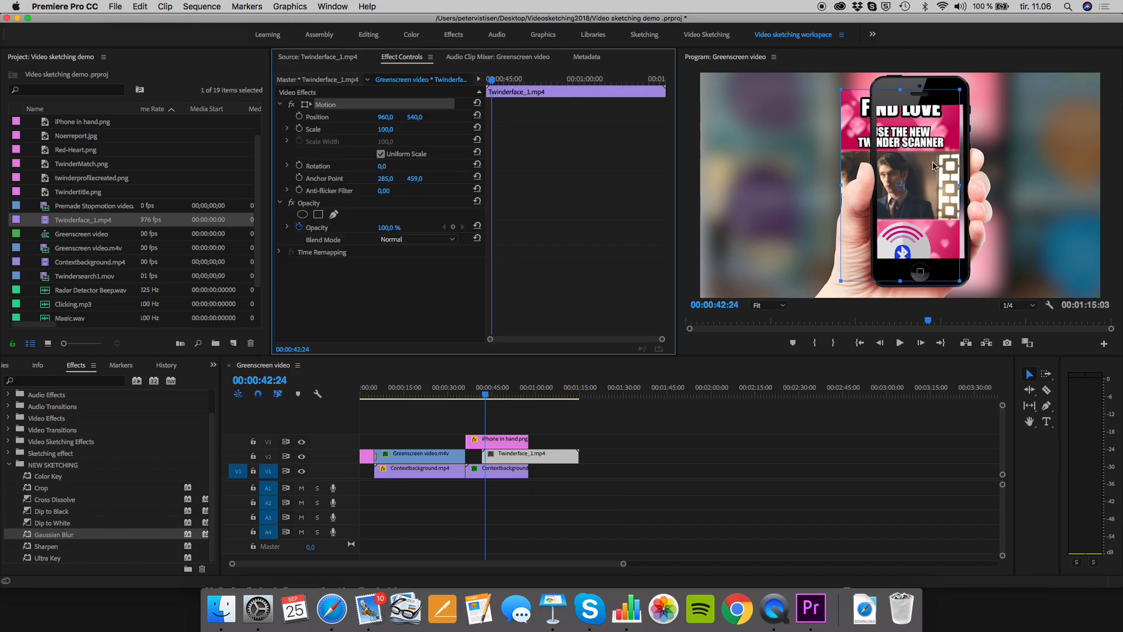
left_click_drag(924, 142, 958, 157)
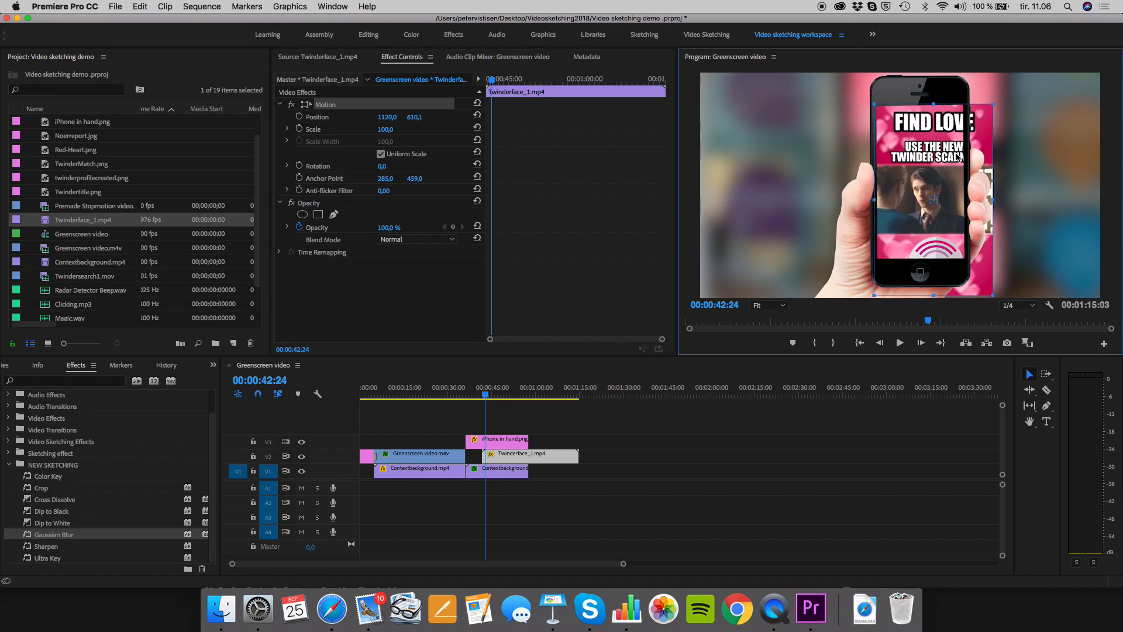
left_click_drag(993, 295, 938, 224)
left_click_drag(941, 150, 939, 147)
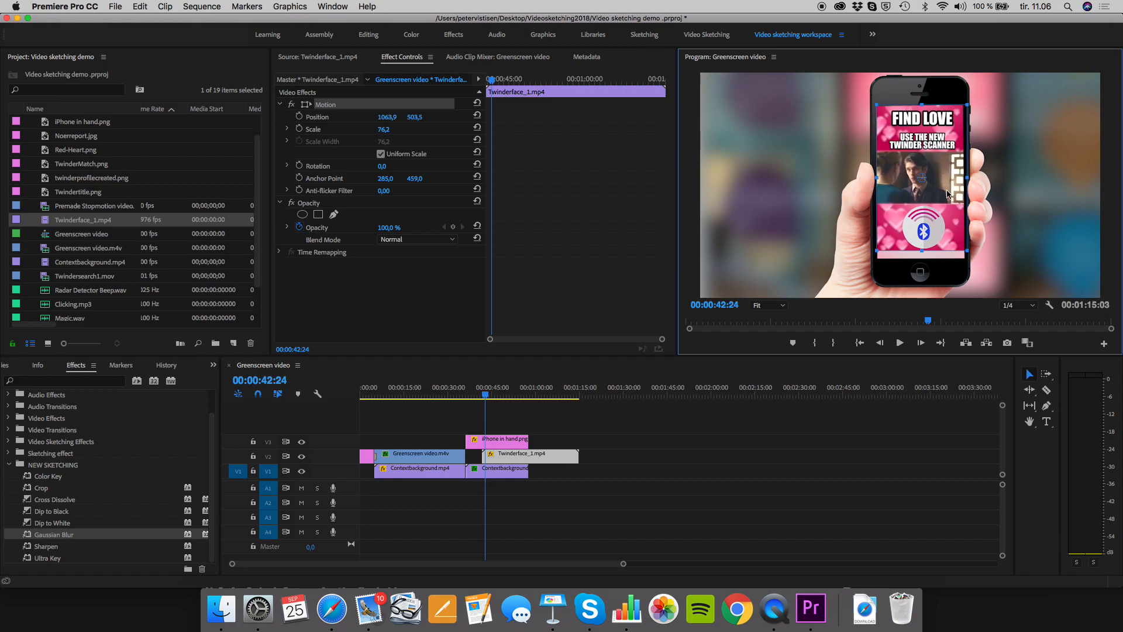
left_click_drag(966, 250, 968, 252)
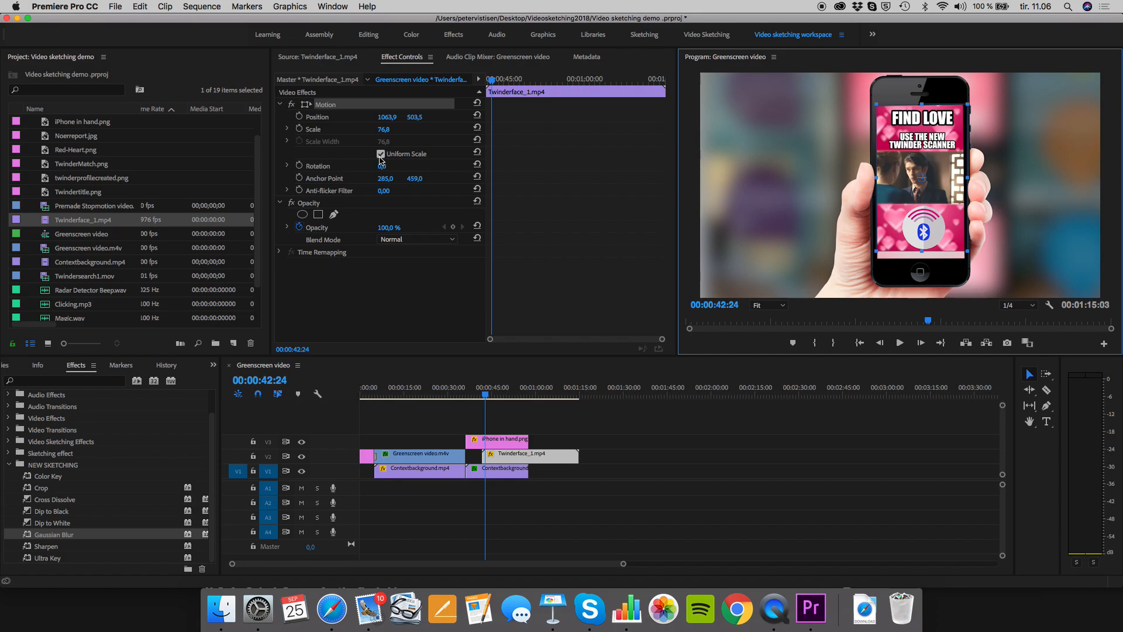
Turn off Uniform Scale for Twinderface_1.mp4, stretch its height to about 81.7 and reposition it at about 1066.7, 526.0.
left_click(381, 155)
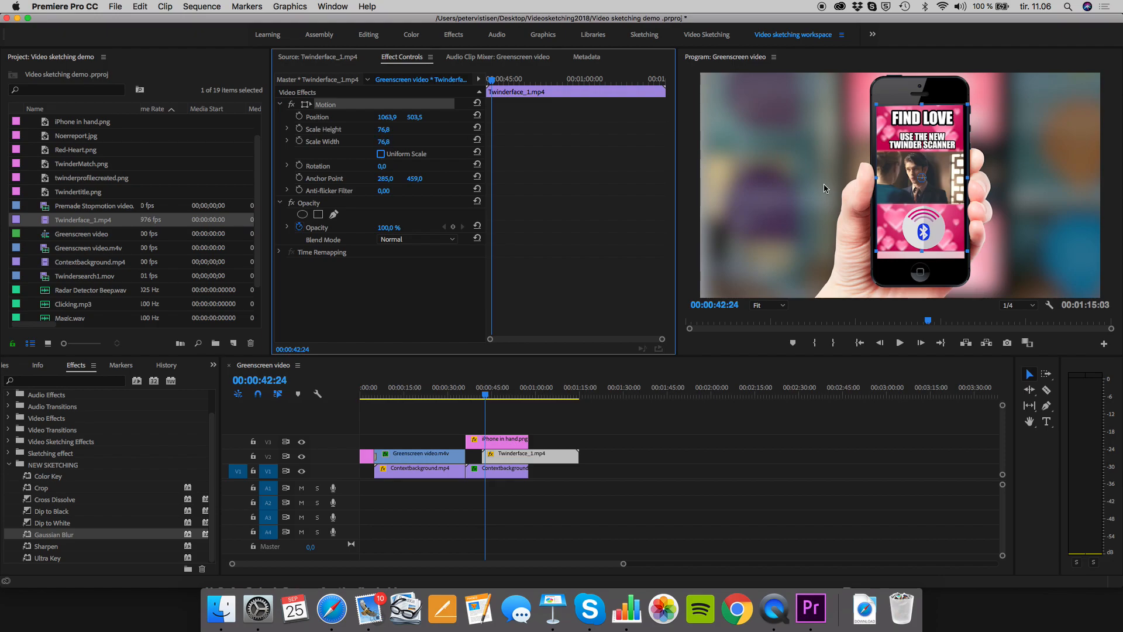
left_click_drag(923, 251, 921, 255)
left_click_drag(934, 182, 935, 187)
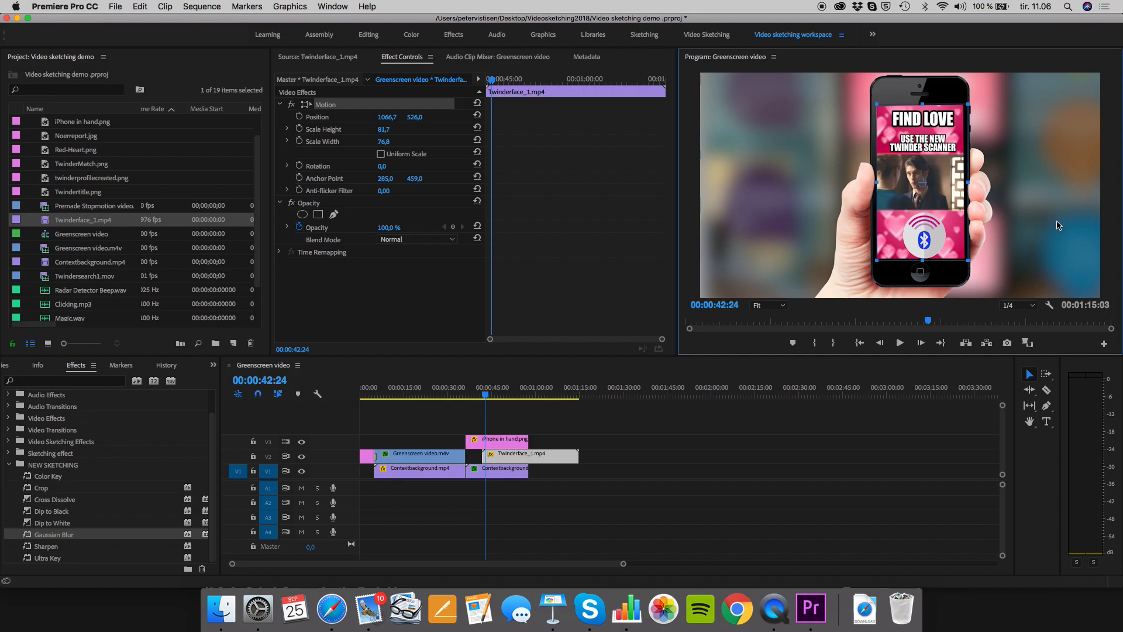
left_click(381, 154)
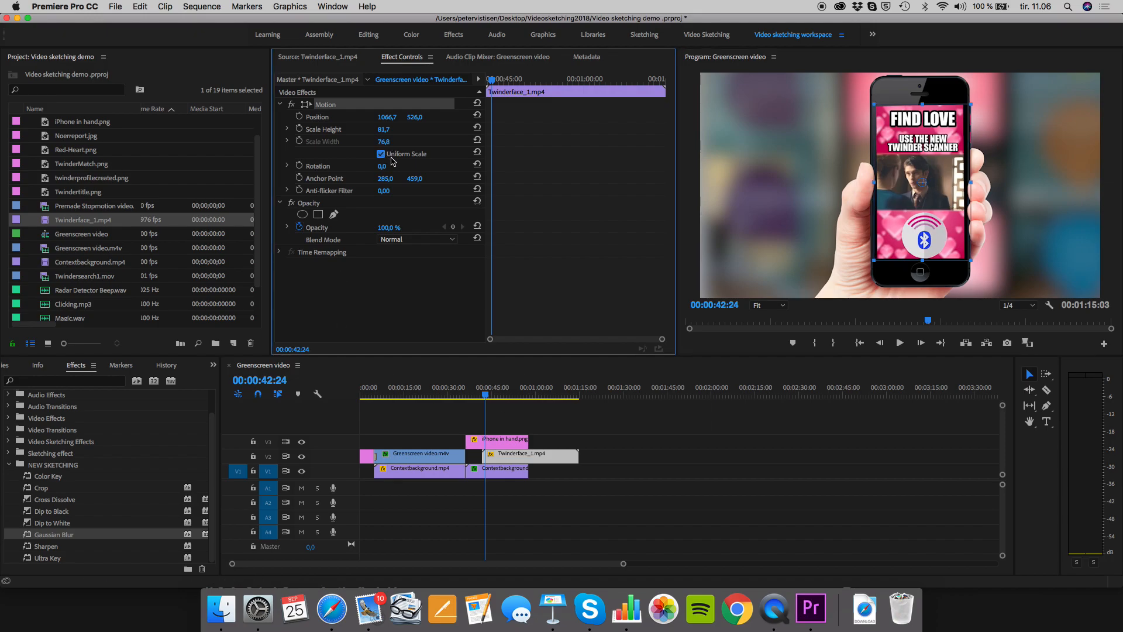
left_click(381, 155)
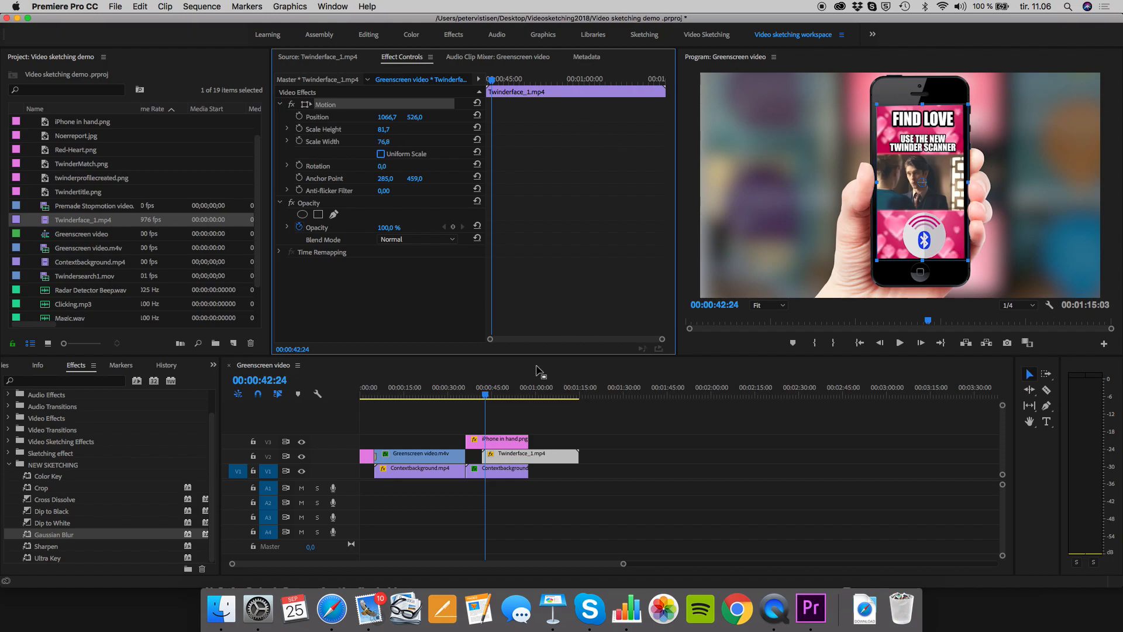
Play the sequence up to where the phone stops moving and shift Twinderface_1.mp4 earlier to start at 00:00:39:17.
left_click_drag(485, 395, 462, 393)
key("space")
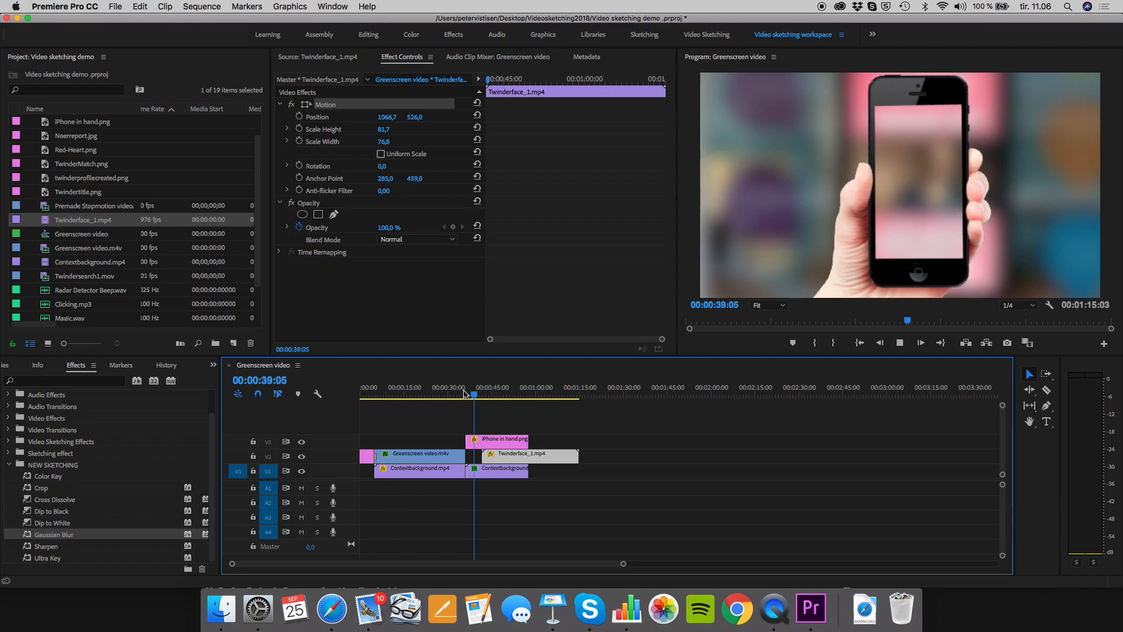
key("space")
left_click_drag(500, 452, 493, 457)
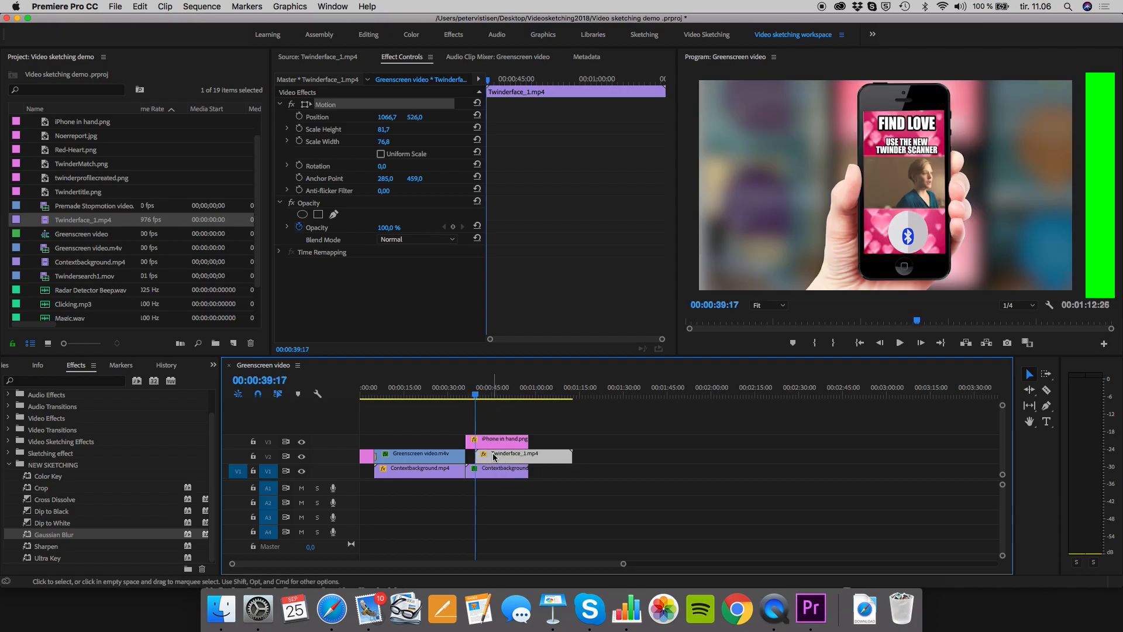
Add a Cross Dissolve to the start of Twinderface_1.mp4 on track V2 and play the sequence up to 00:00:48:00.
left_click(472, 398)
key("space")
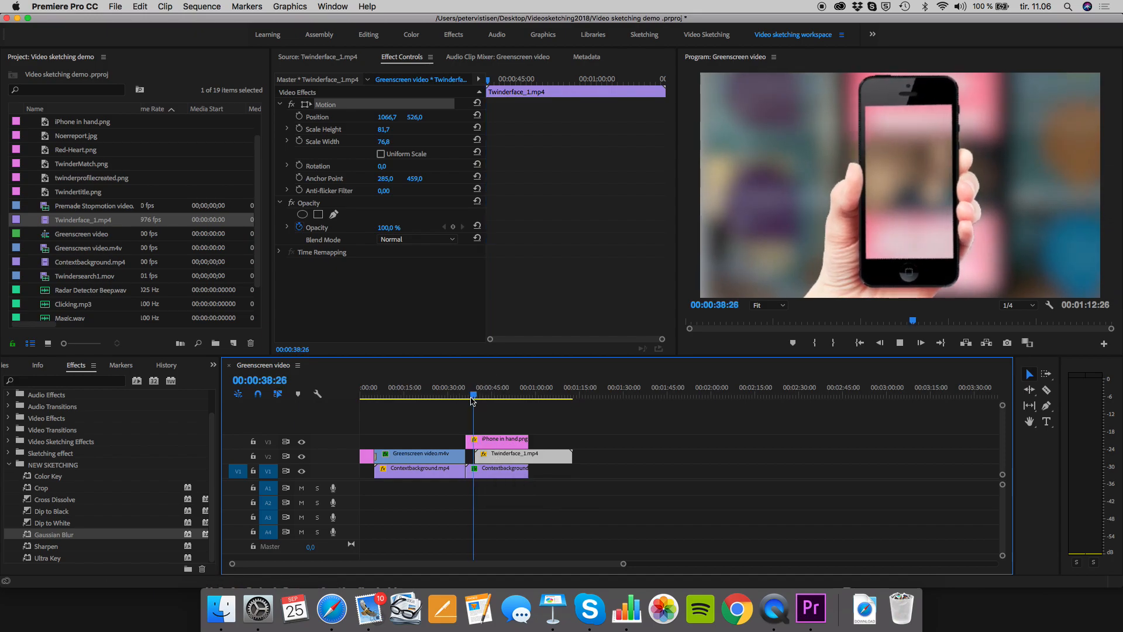
key("space")
left_click_drag(483, 397, 477, 396)
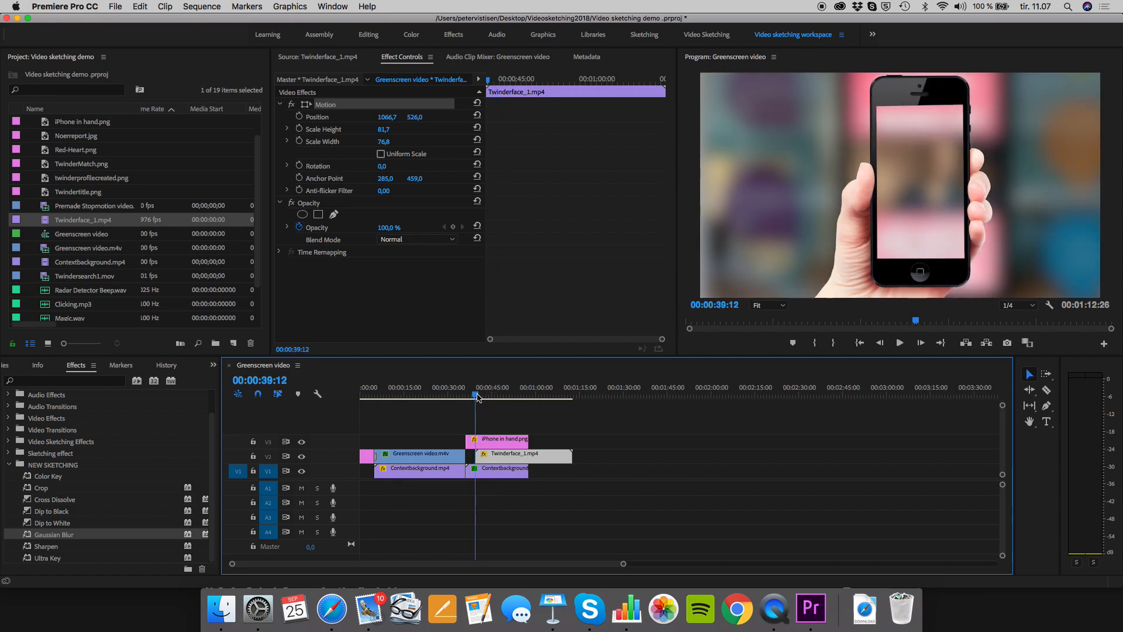
left_click(57, 500)
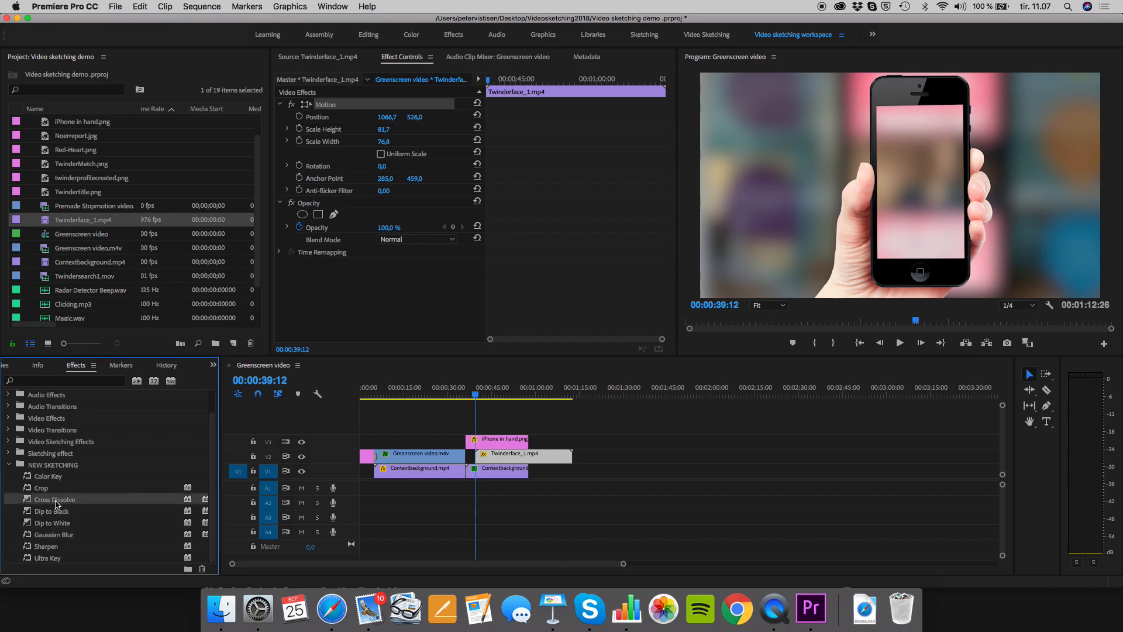
left_click_drag(29, 502, 482, 455)
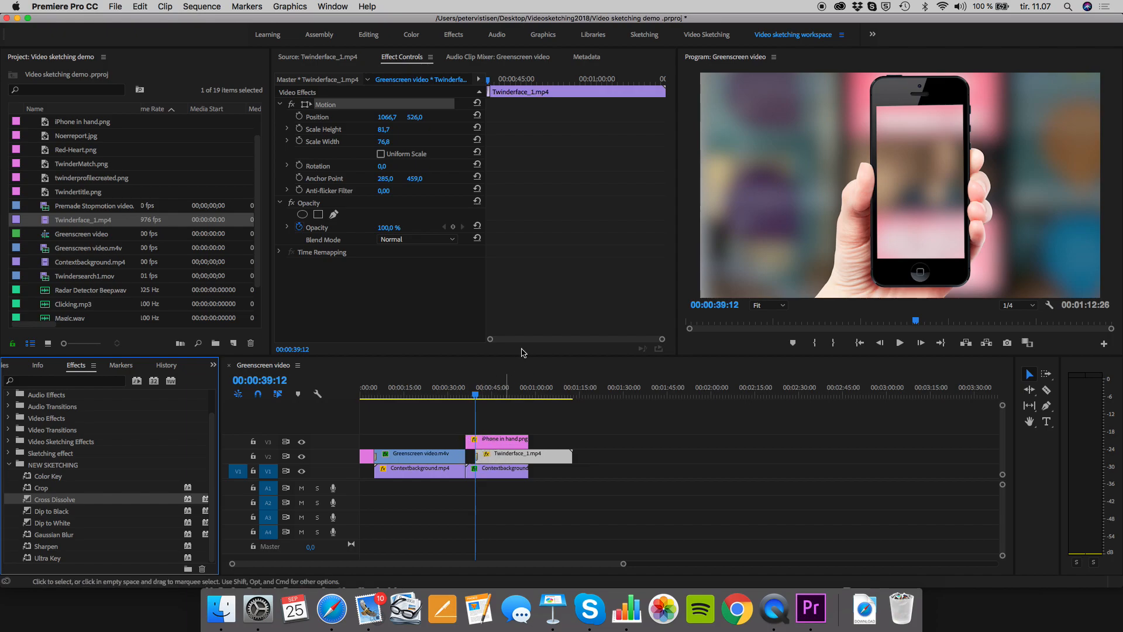
key("space")
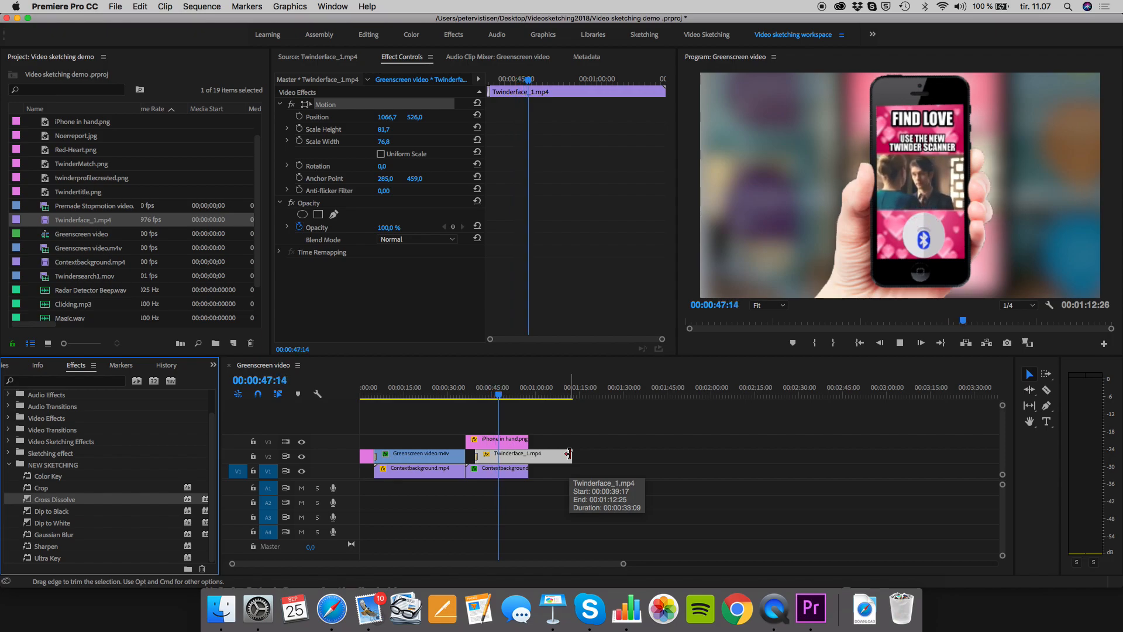
key("space")
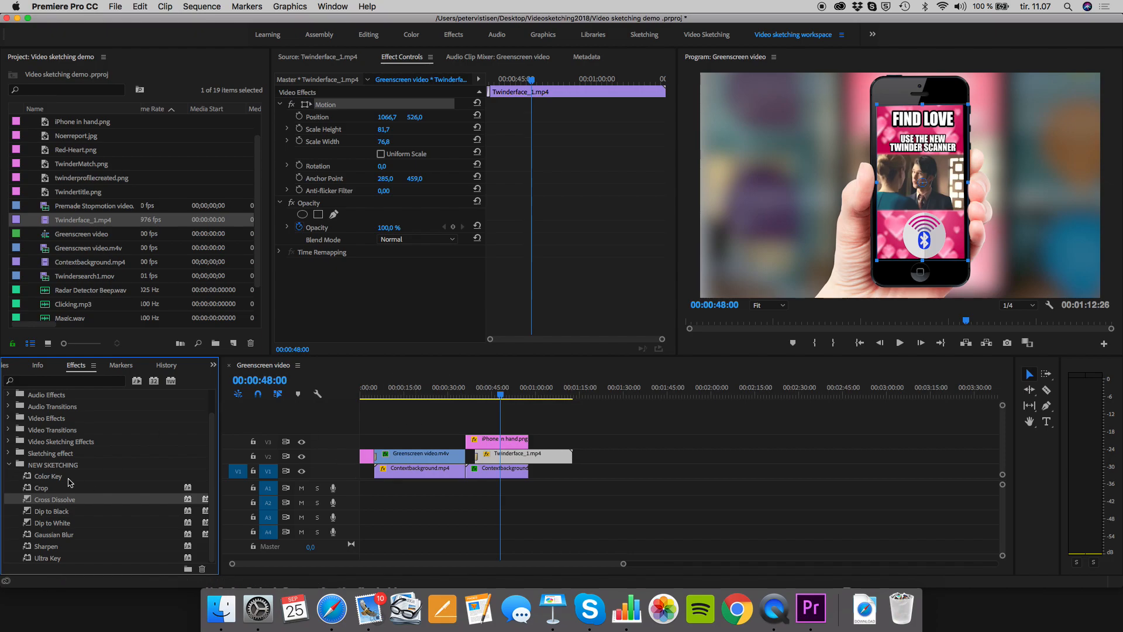
key("super+s")
Preview twinderprofilecreated.png and place it on track V2 over Twinderface_1.mp4, starting at 00:00:48:00.
scroll(98, 245, "up", 2)
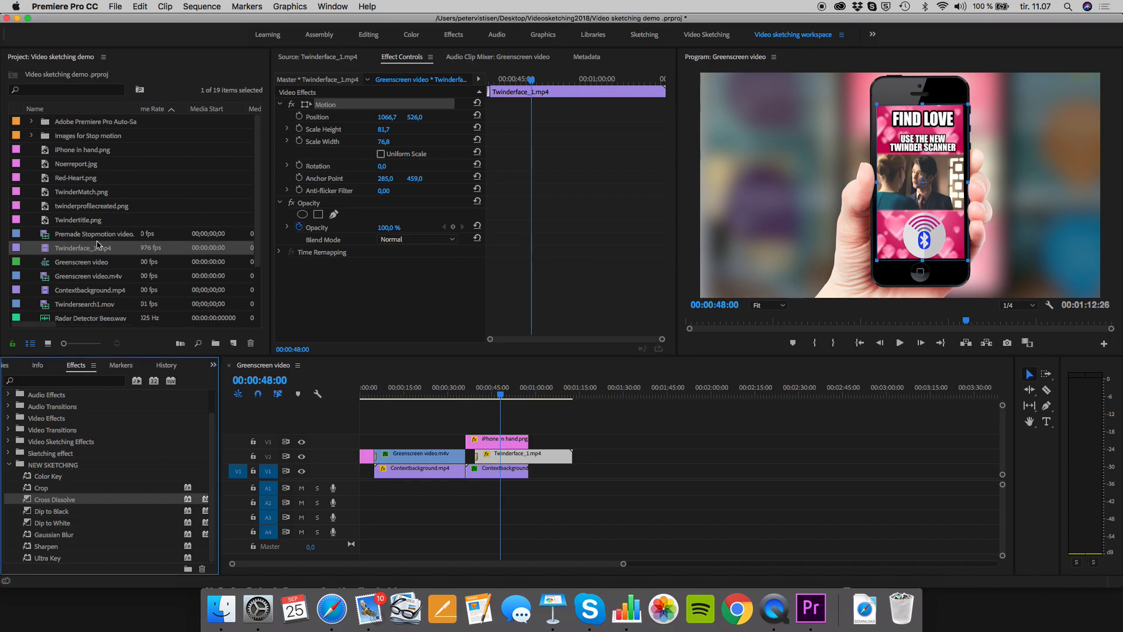
double_click(44, 208)
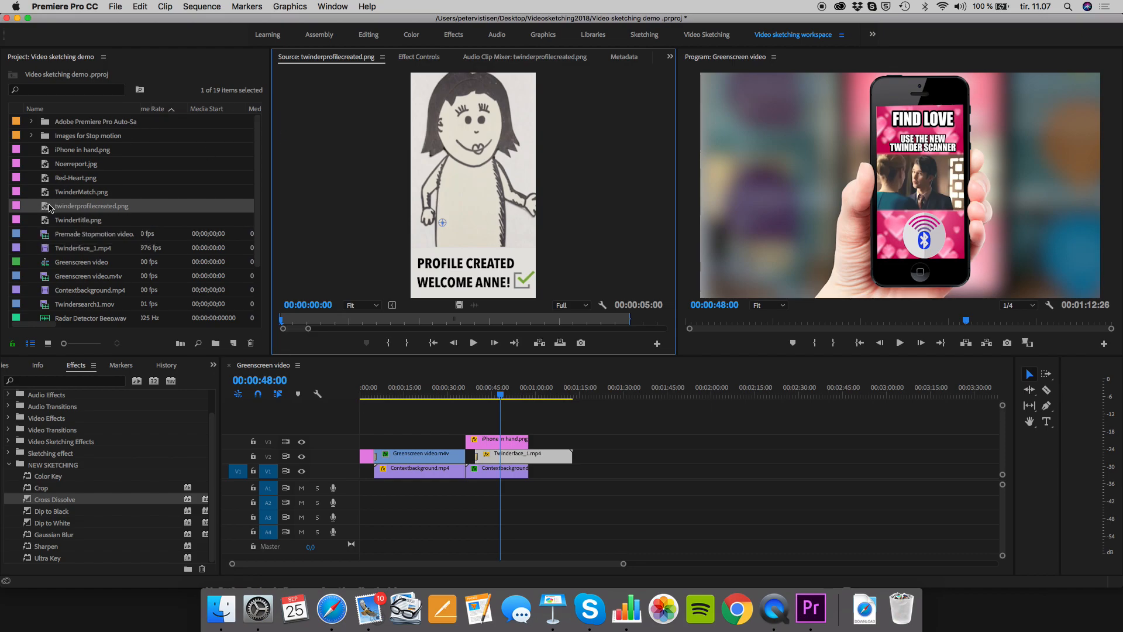
left_click(46, 207)
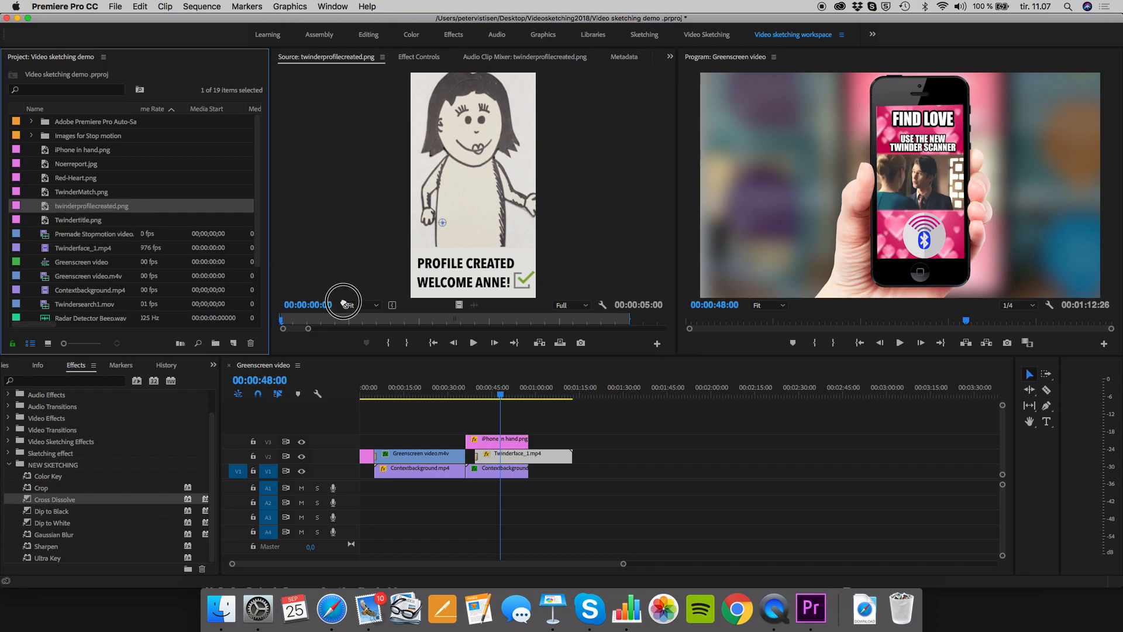
left_click_drag(520, 392, 502, 458)
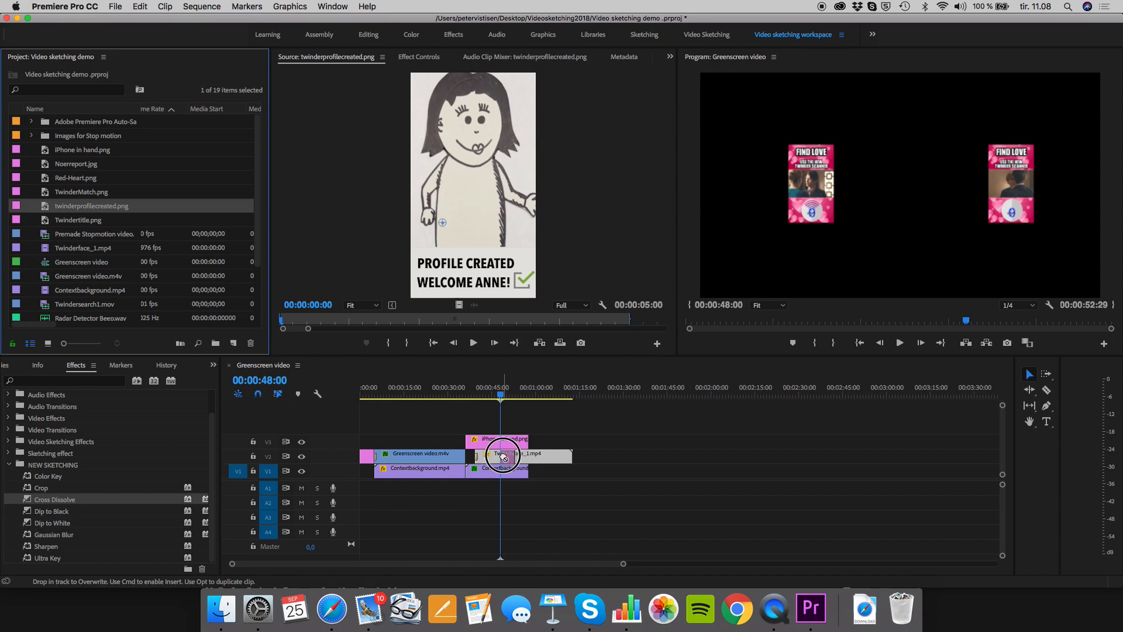
left_click_drag(504, 457, 504, 457)
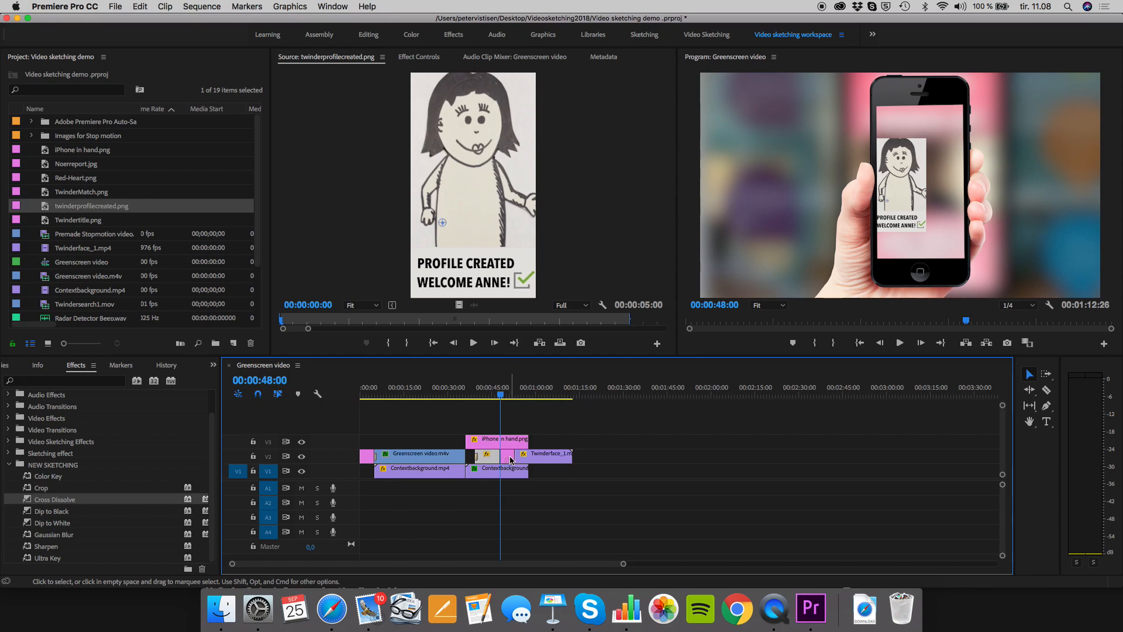
left_click_drag(511, 460, 538, 461)
left_click(544, 455)
Scale twinderprofilecreated.png to about 170 and position it at about 1066.7, 523.2 so it fills the phone screen.
left_click(510, 457)
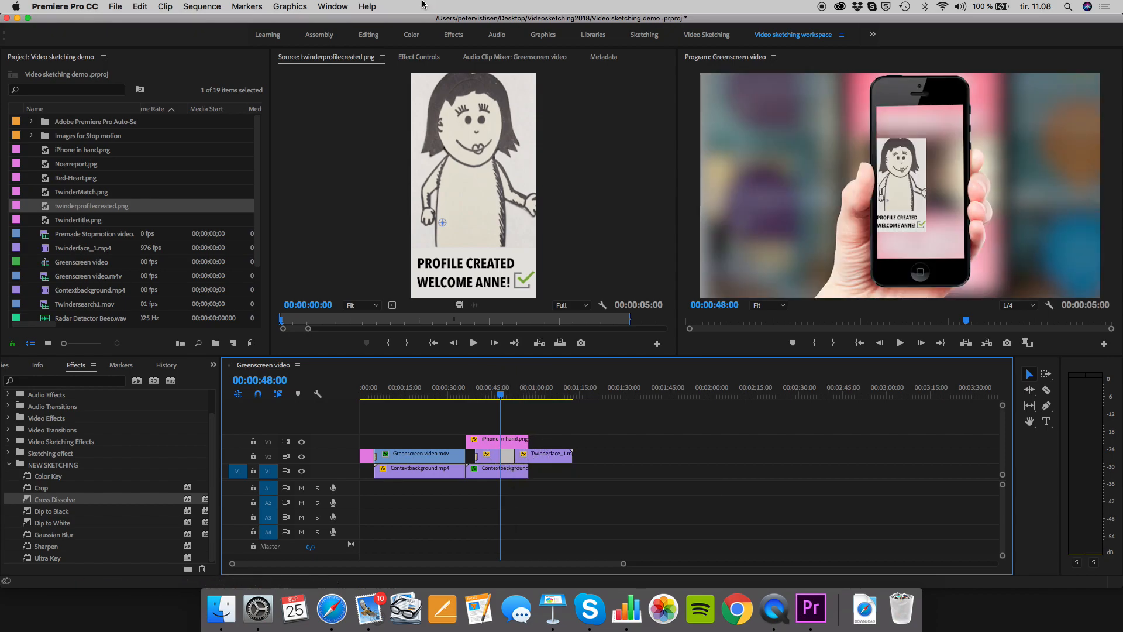
left_click(411, 57)
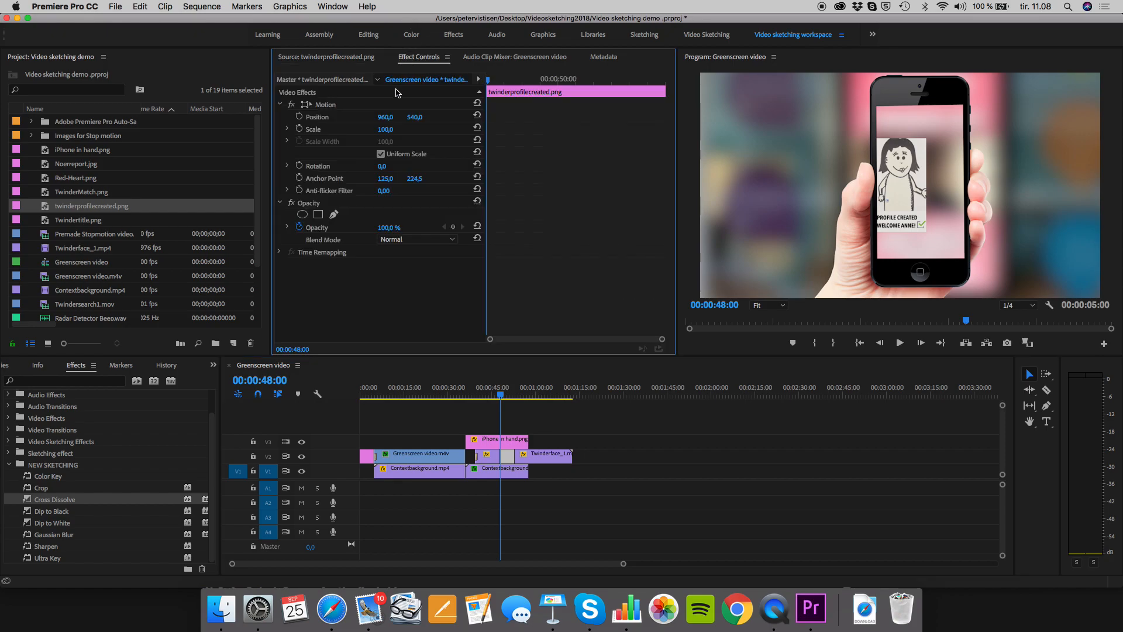
left_click(335, 107)
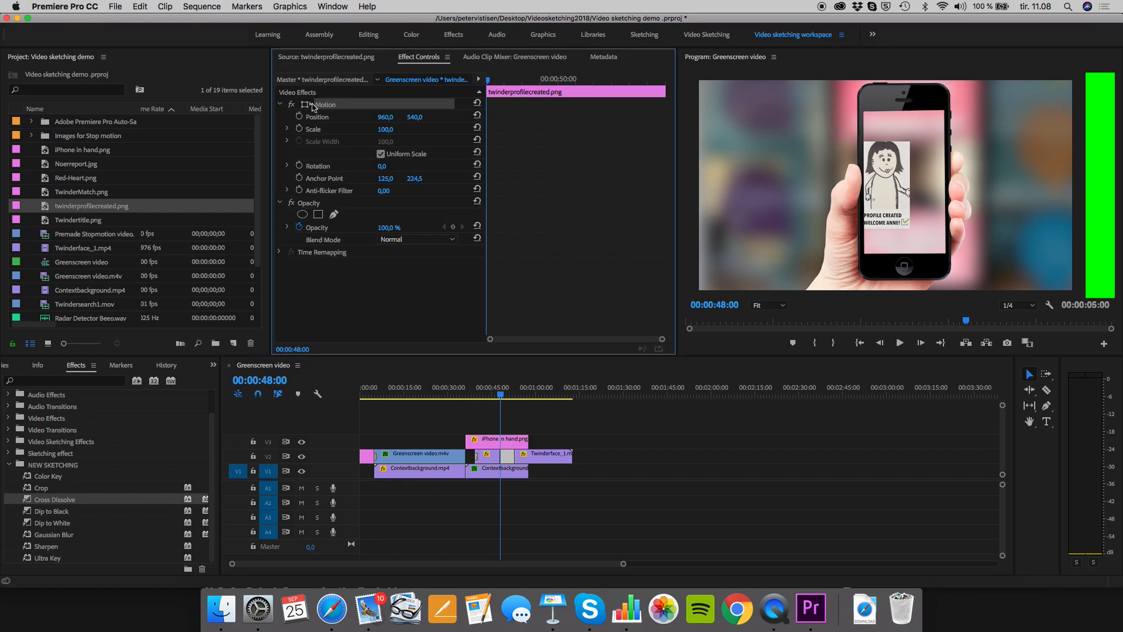
left_click(504, 390)
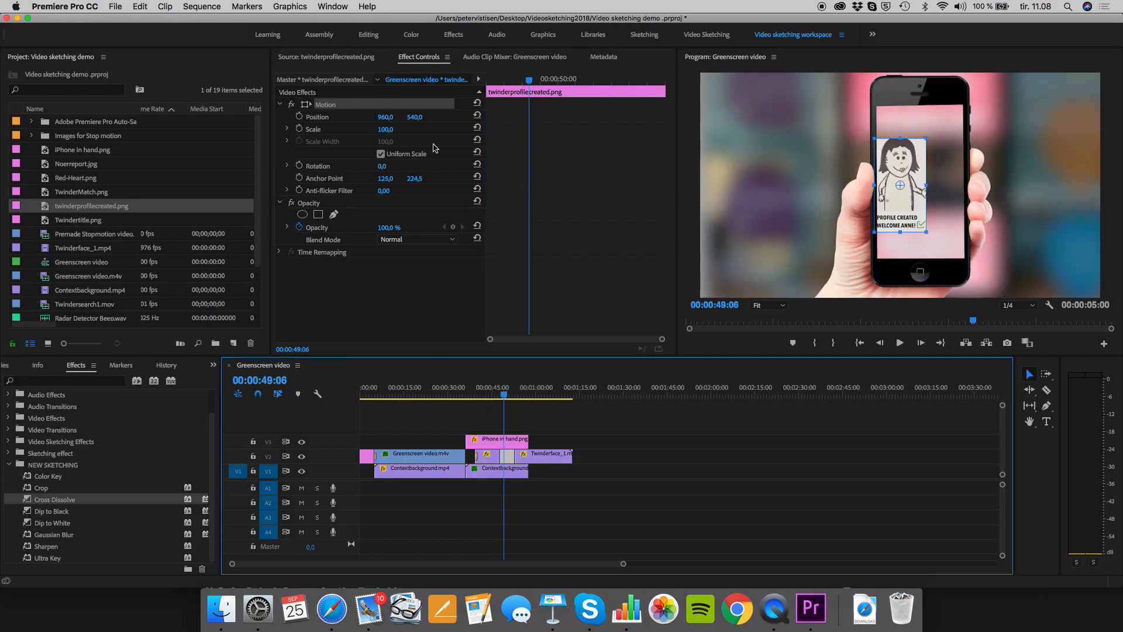
mouse_move(901, 209)
left_mouse_down()
mouse_move(921, 200)
mouse_move(923, 256)
left_mouse_up()
left_click_drag(924, 146, 929, 153)
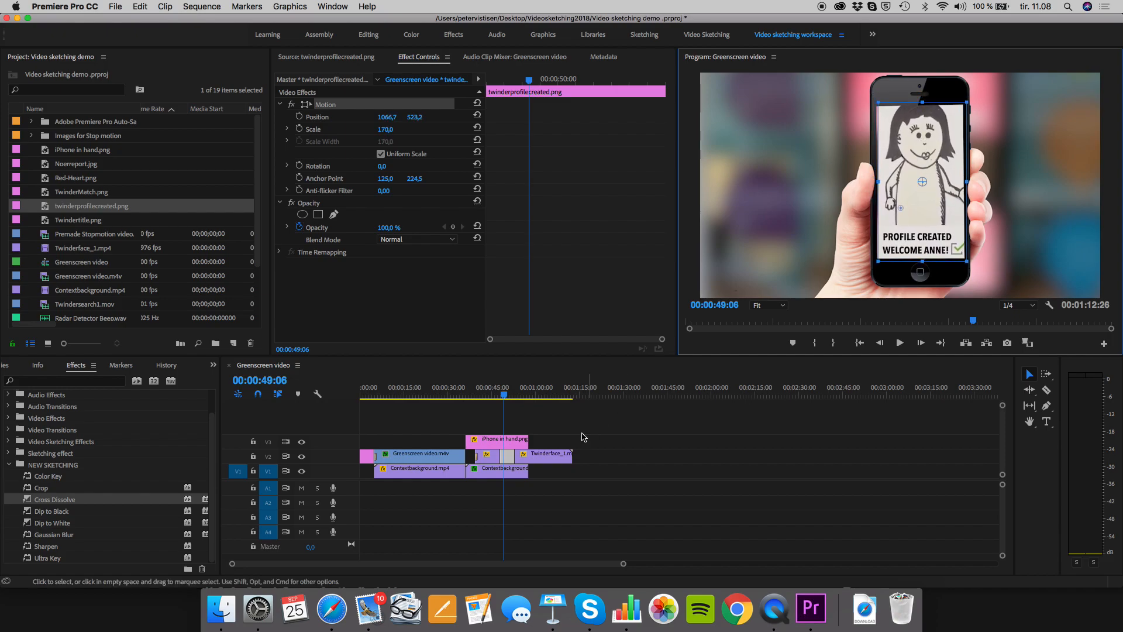
Add a Cross Dissolve at the cut from Twinderface_1.mp4 to twinderprofilecreated.png and play through the transition.
left_click_drag(507, 400, 496, 397)
left_click_drag(36, 501, 502, 457)
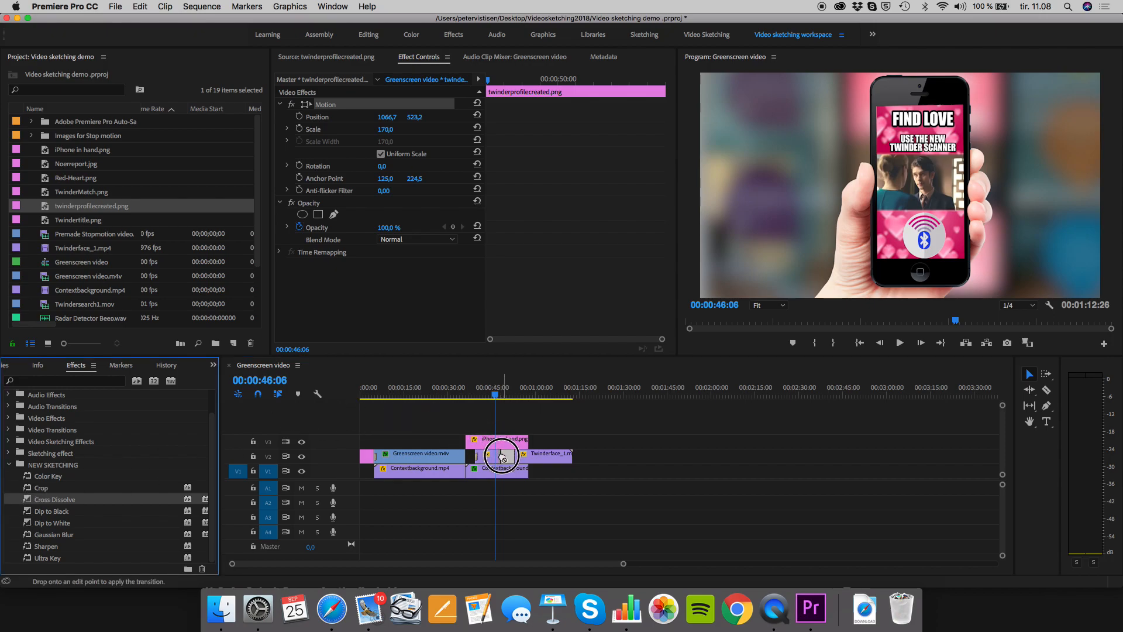
key("space")
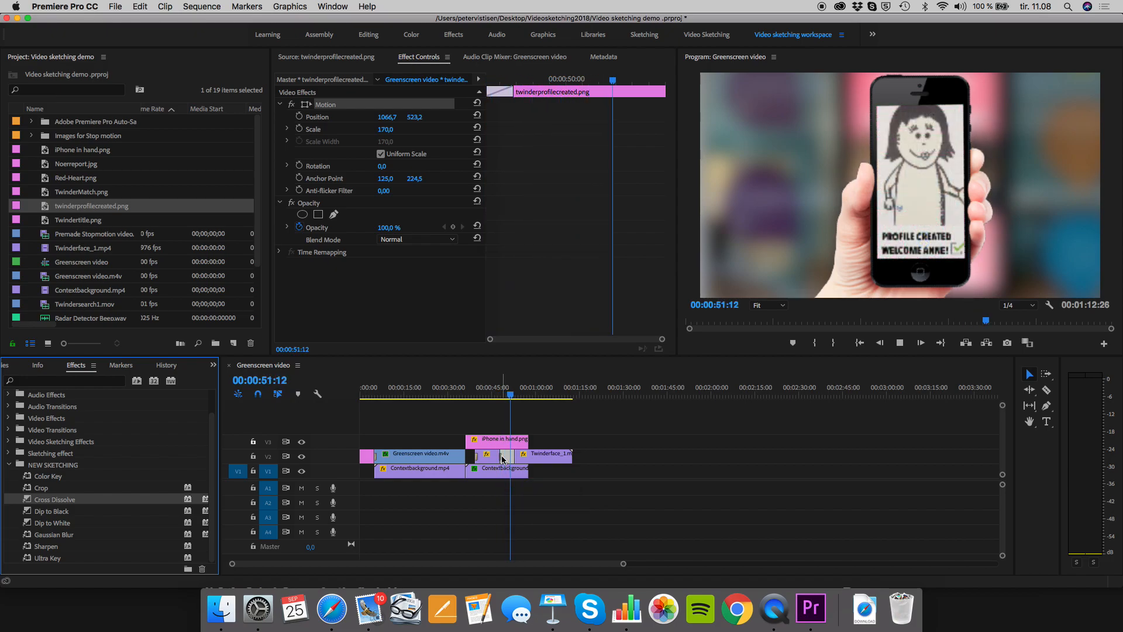
key("space")
Delete the leftover Twinderface_1.mp4 segment, extend twinderprofilecreated.png to the end of the iPhone clip and play back the result.
left_click(557, 460)
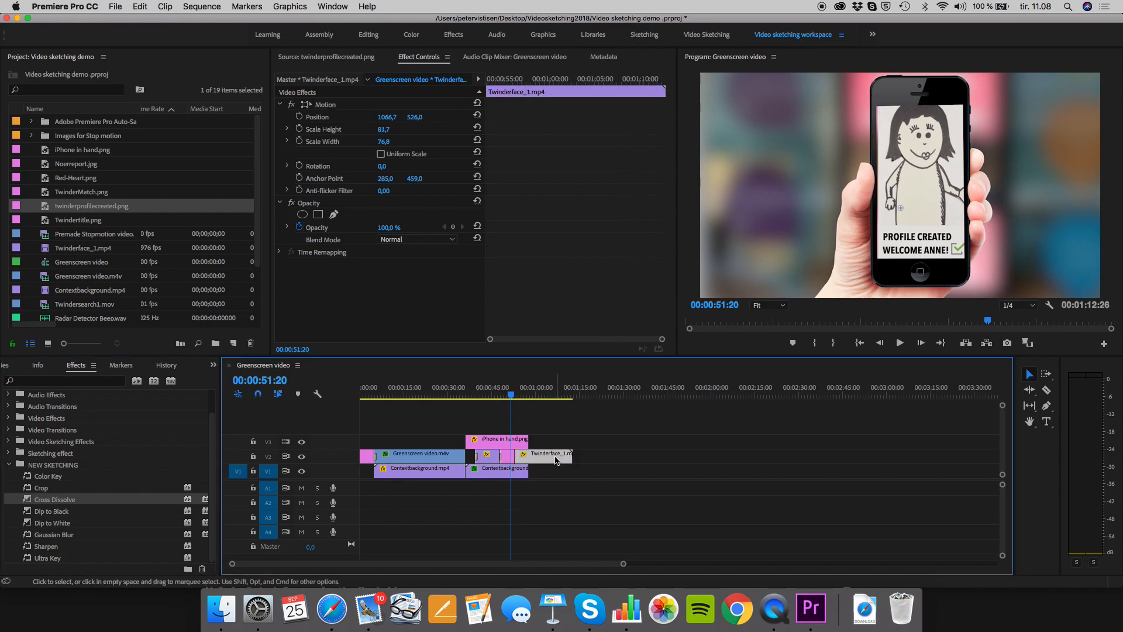
key("Delete")
mouse_move(516, 456)
left_mouse_down()
mouse_move(543, 455)
mouse_move(529, 455)
left_mouse_up()
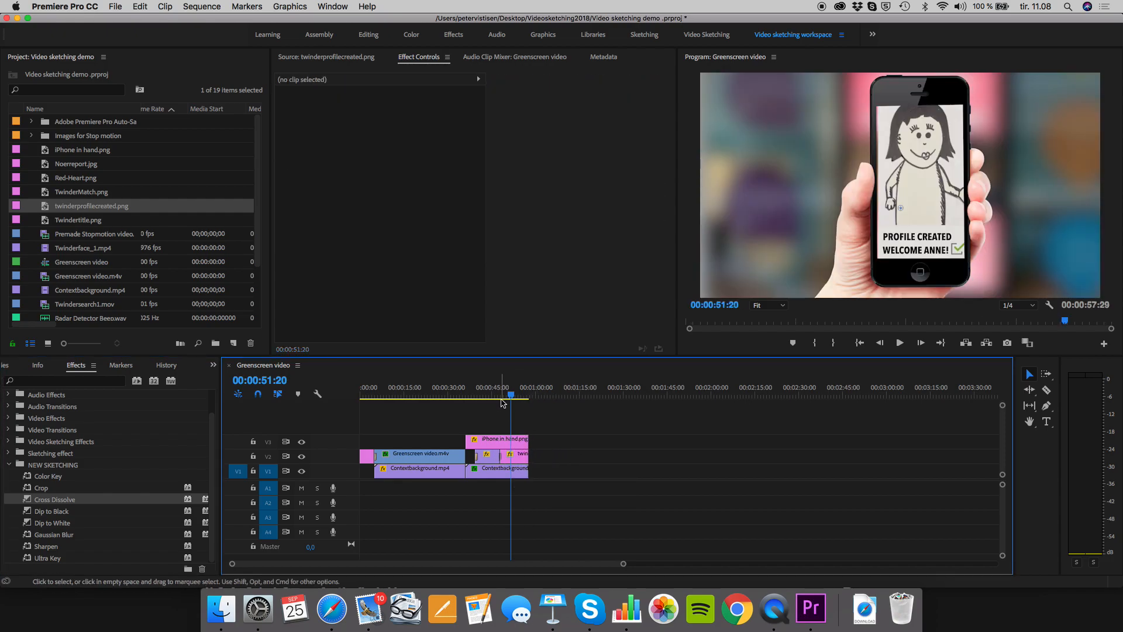
left_click_drag(514, 399, 482, 415)
key("space")
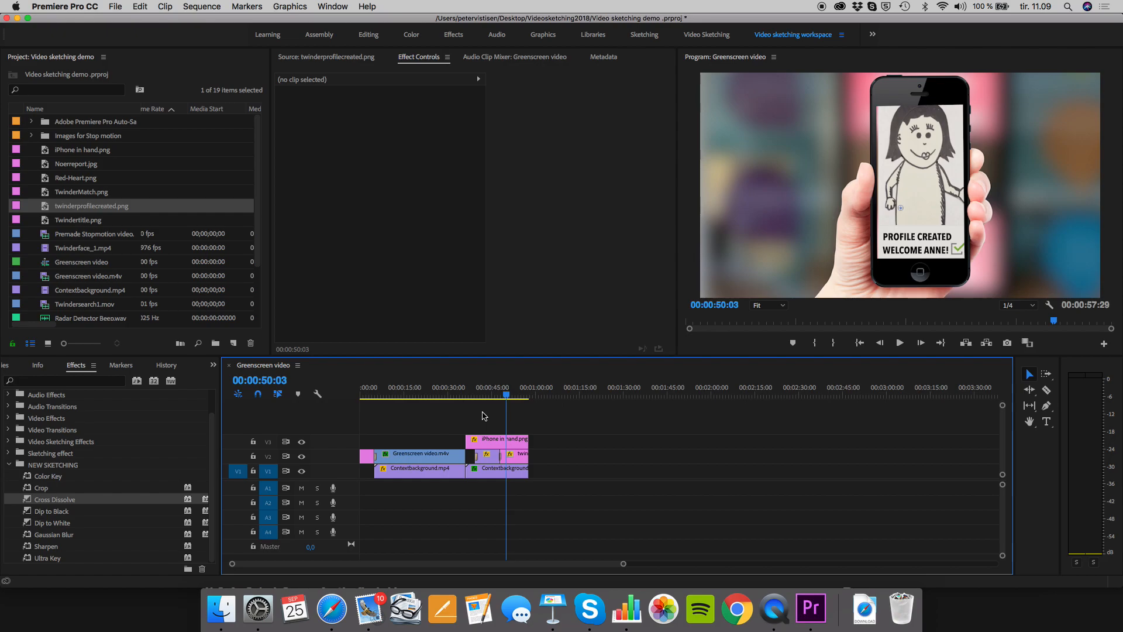
Set the sequence playhead to 00:00:05:06, open Twinder-speakers.mp3 in the source viewer and listen to its first 15 seconds.
left_click_drag(390, 393, 376, 393)
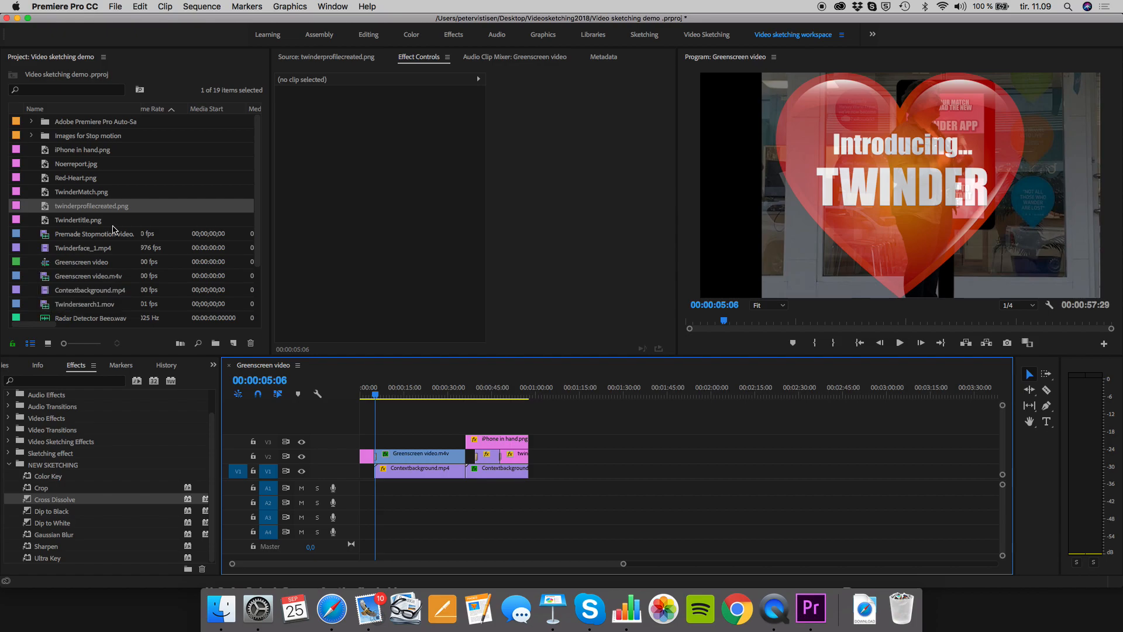
scroll(113, 231, "down", 3)
double_click(50, 308)
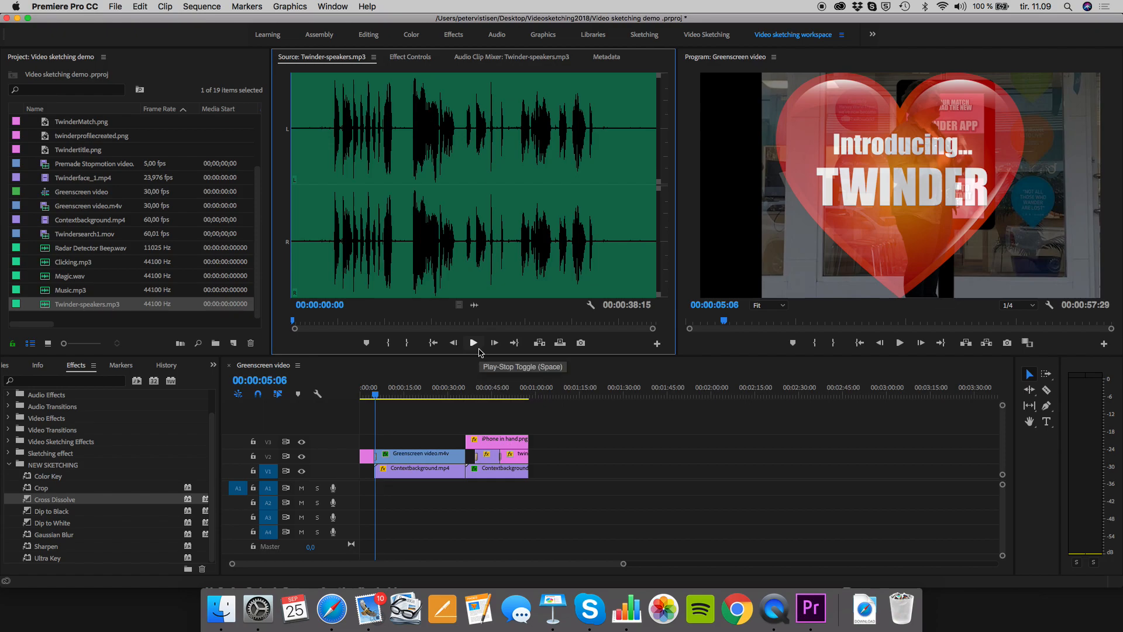
left_click(474, 344)
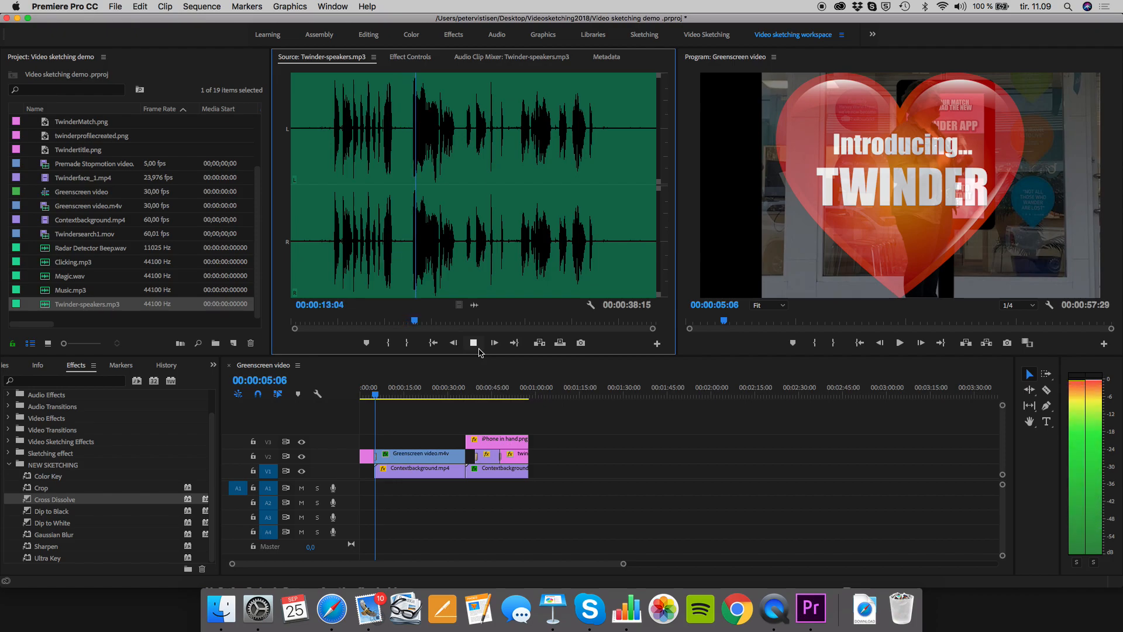
left_click(478, 349)
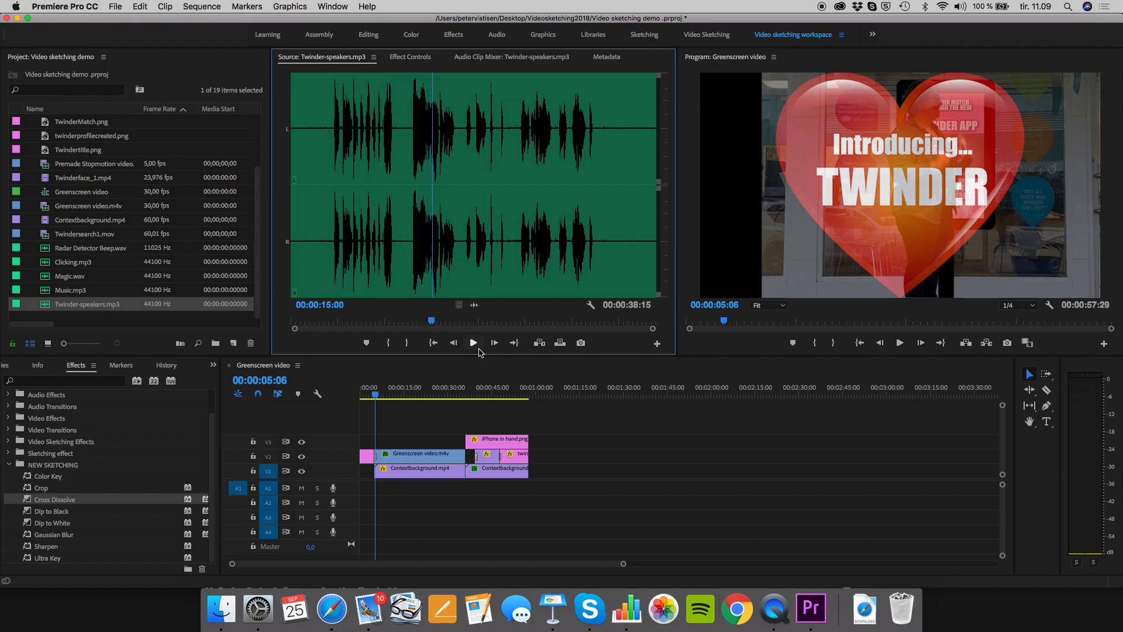
Mark Twinder-speakers.mp3 from 00:00:03:24 to 00:00:32:19, place that range on track A1 at 00:00:05:06 and play it with the footage.
left_click(324, 237)
left_click(329, 238)
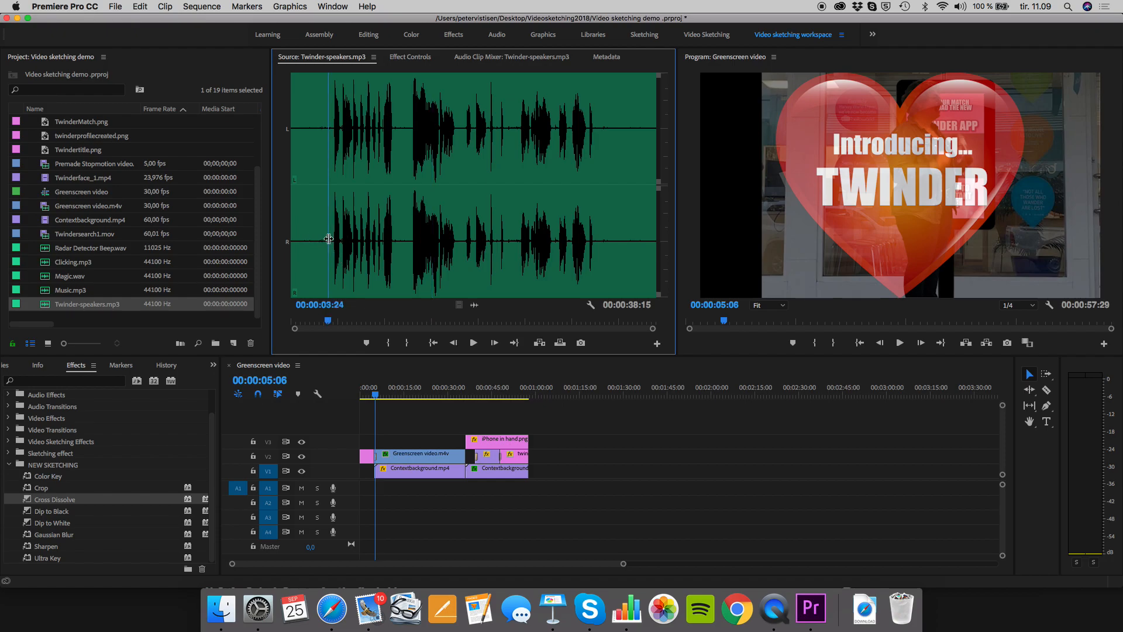
left_click(391, 344)
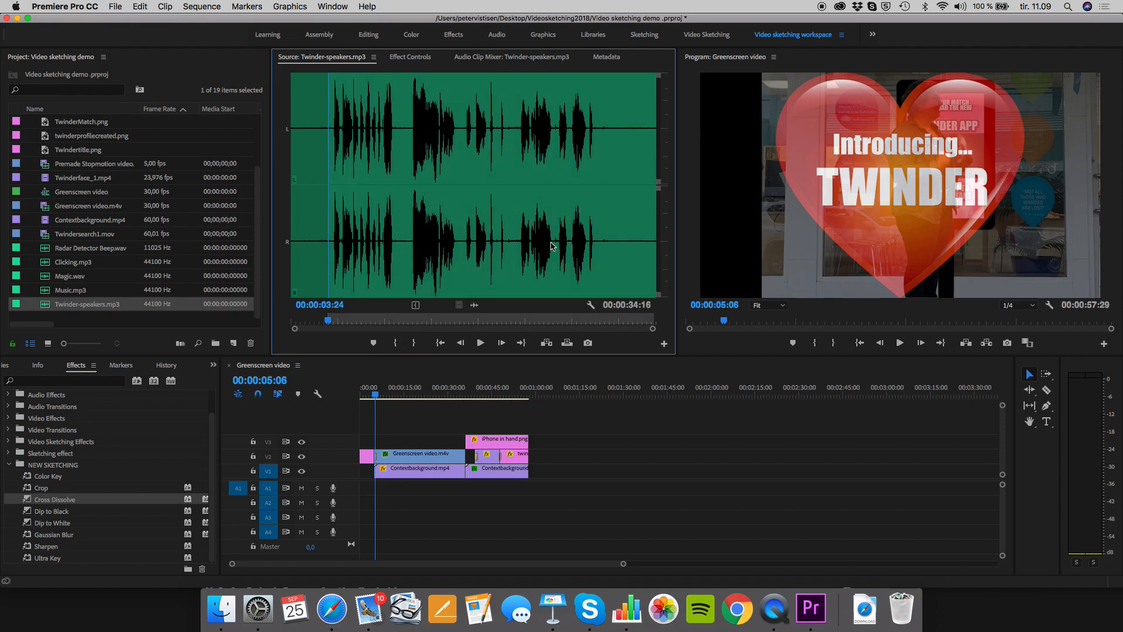
left_click_drag(612, 244, 601, 241)
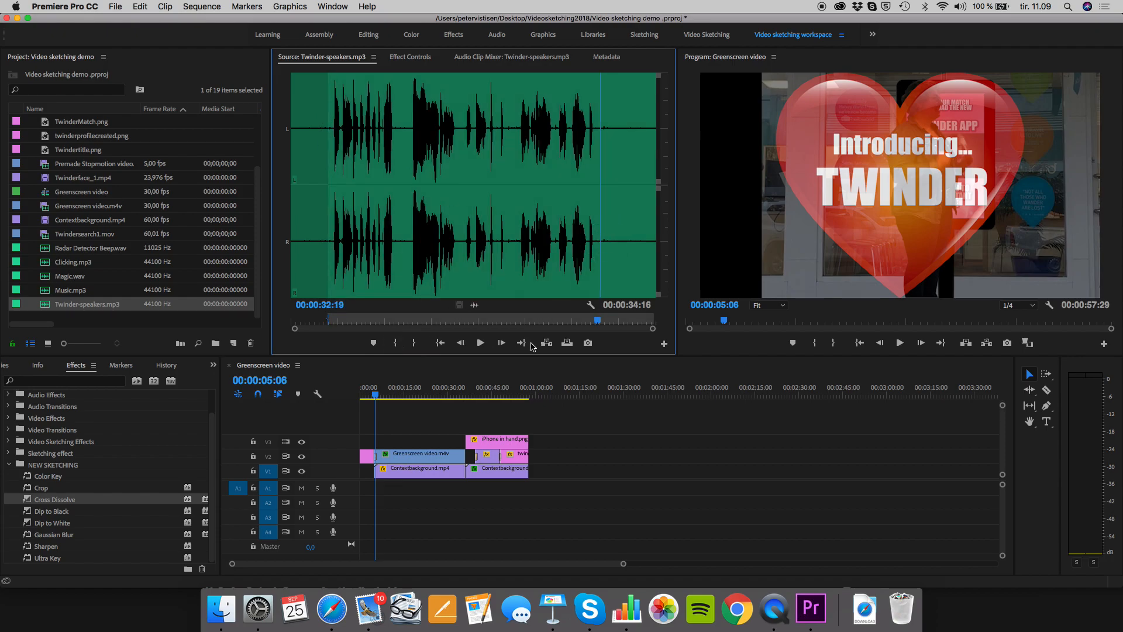
left_click(415, 341)
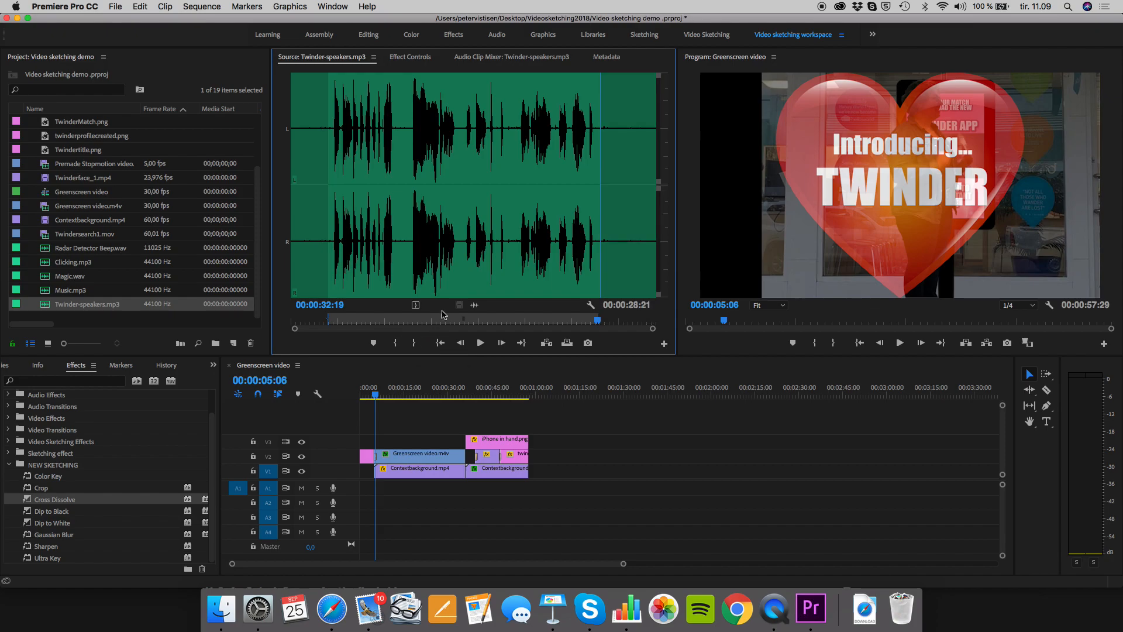
mouse_move(475, 303)
left_mouse_down()
mouse_move(389, 486)
mouse_move(375, 489)
left_mouse_up()
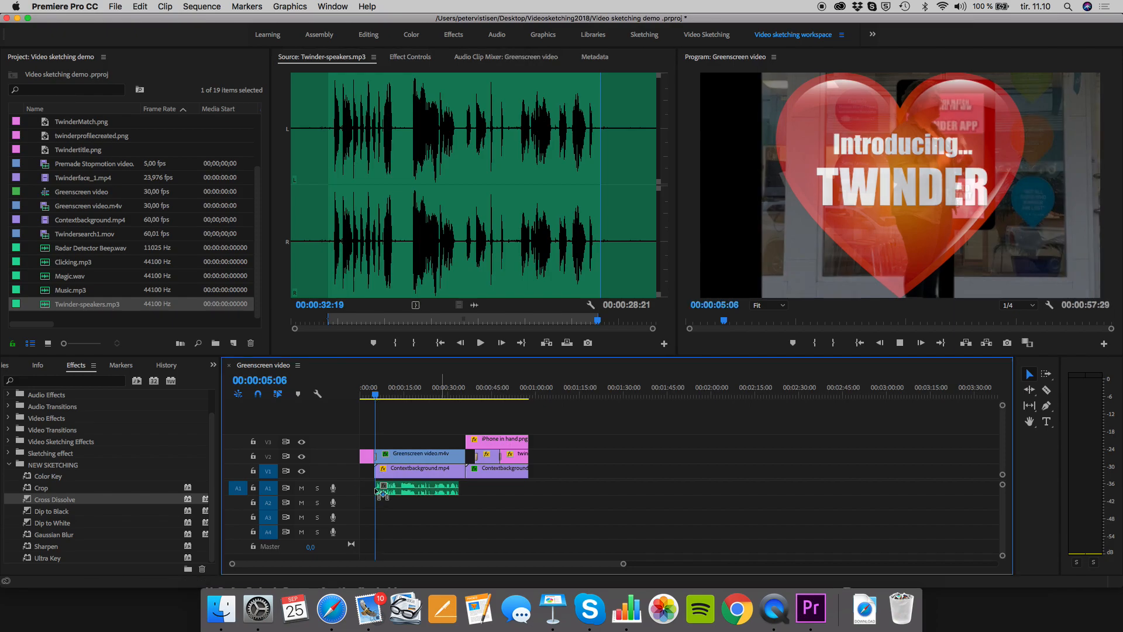
key("space")
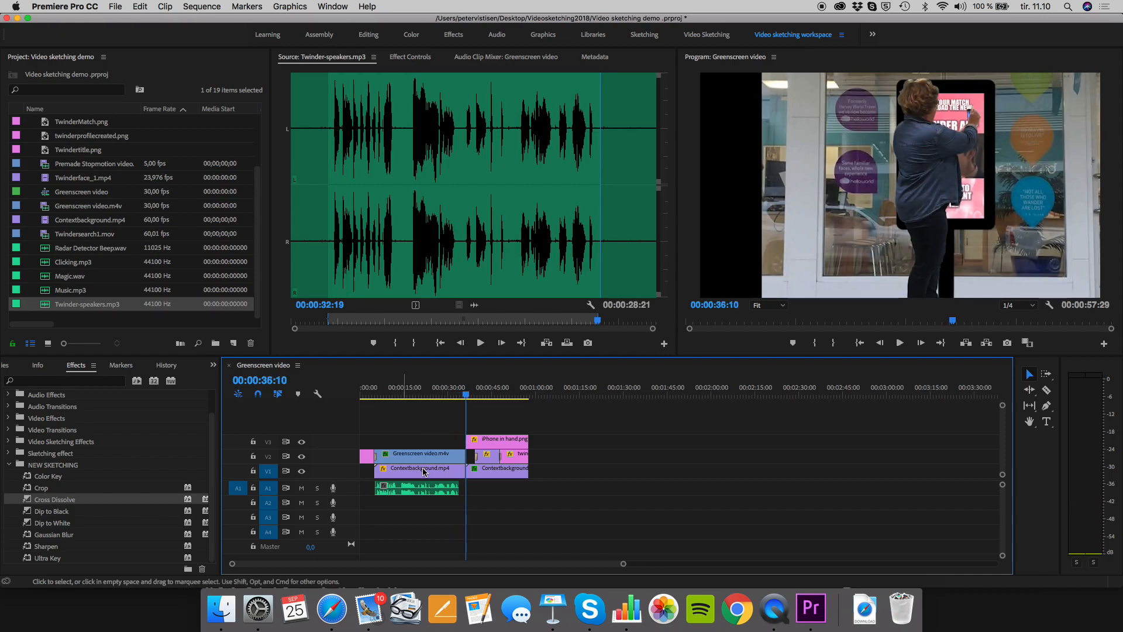
Place Clicking.mp3 on track A1 at 00:00:35:24 and play the sequence across the cut to the iPhone shot.
left_click(467, 397)
mouse_move(467, 396)
left_mouse_down()
mouse_move(456, 398)
mouse_move(467, 399)
left_mouse_up()
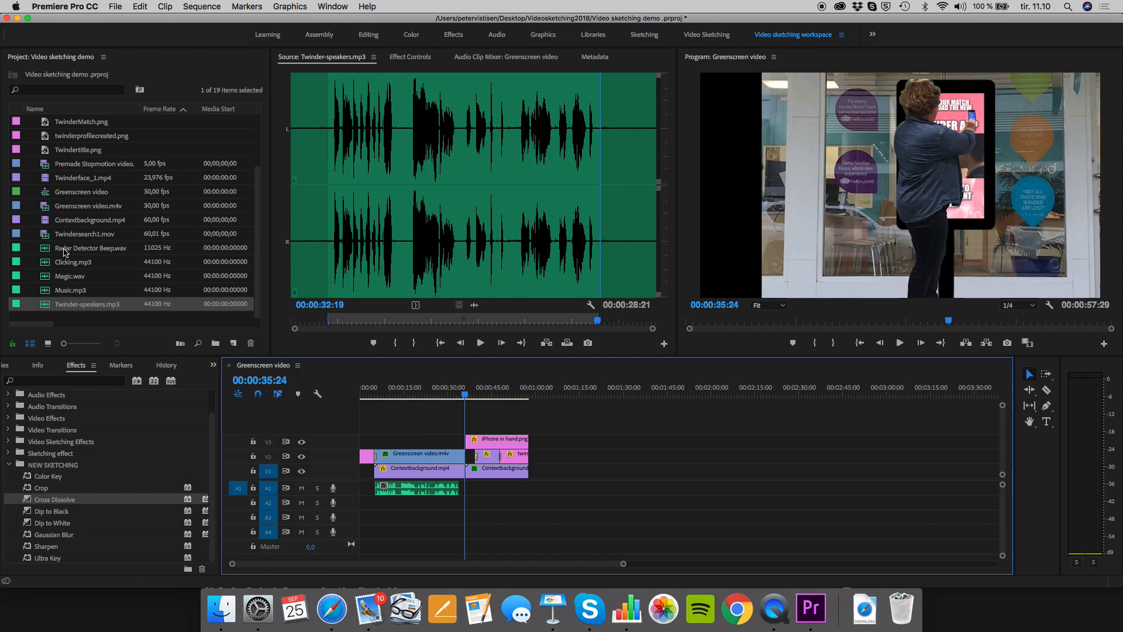
double_click(48, 263)
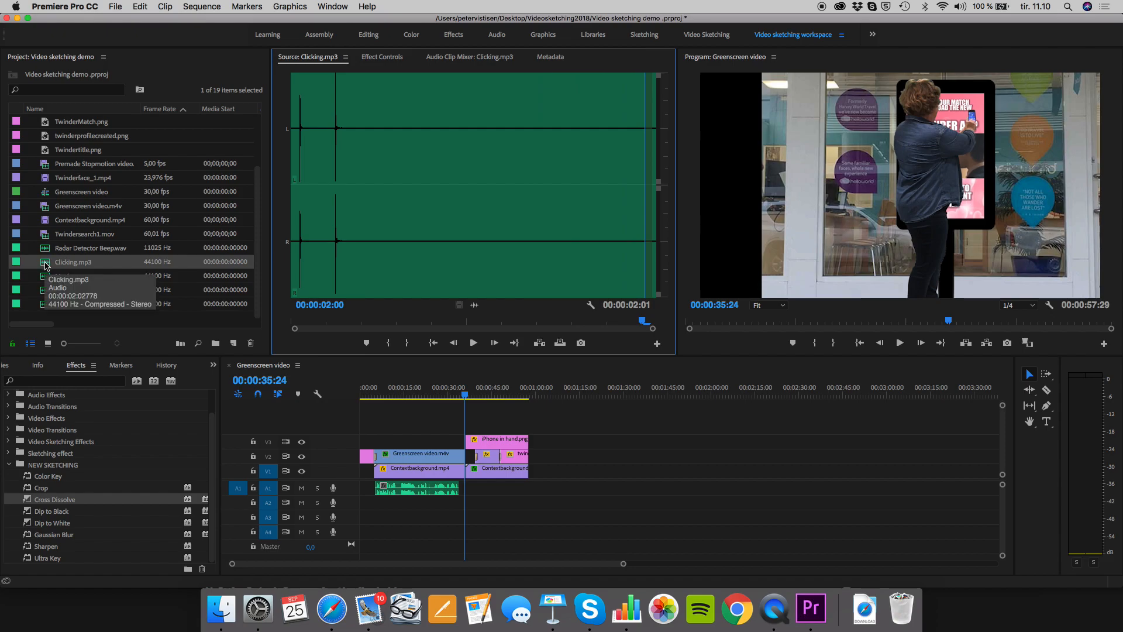
left_click_drag(45, 266, 467, 496)
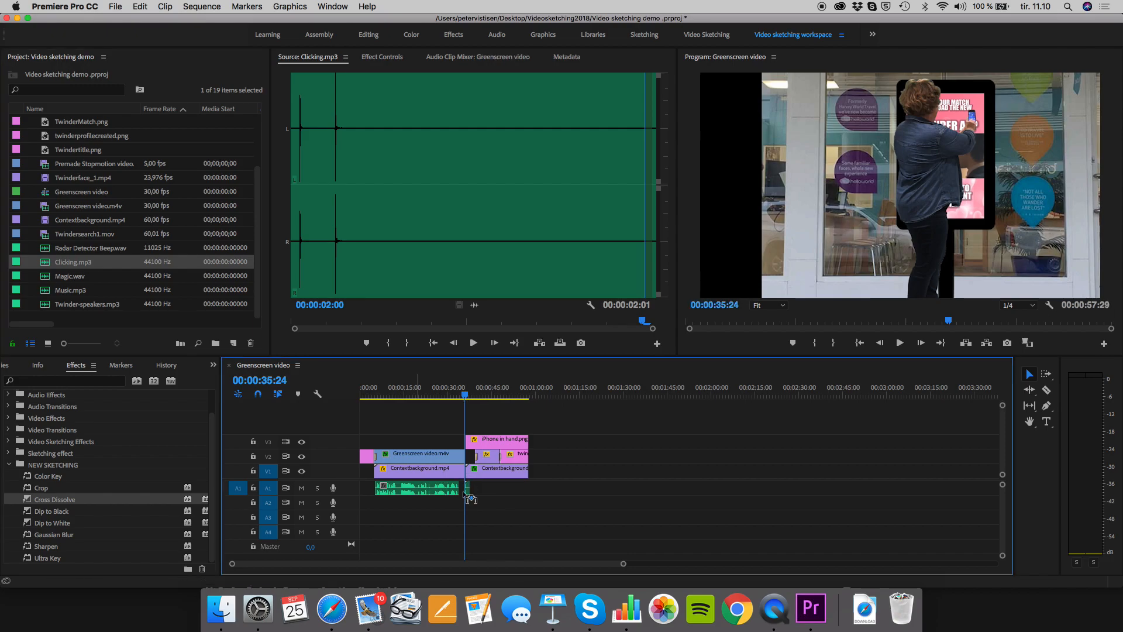
left_click(448, 393)
key("space")
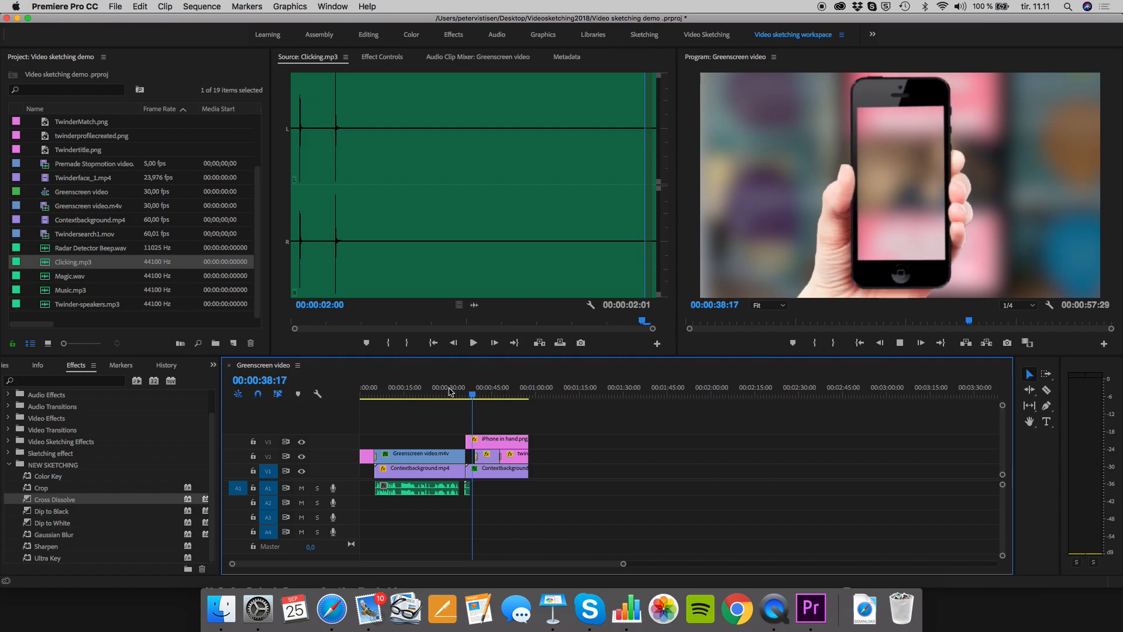
Preview Radar Detector Beep.wav, place it on track A1 at 00:00:40:09 and play the sequence up to the profile transition.
key("space")
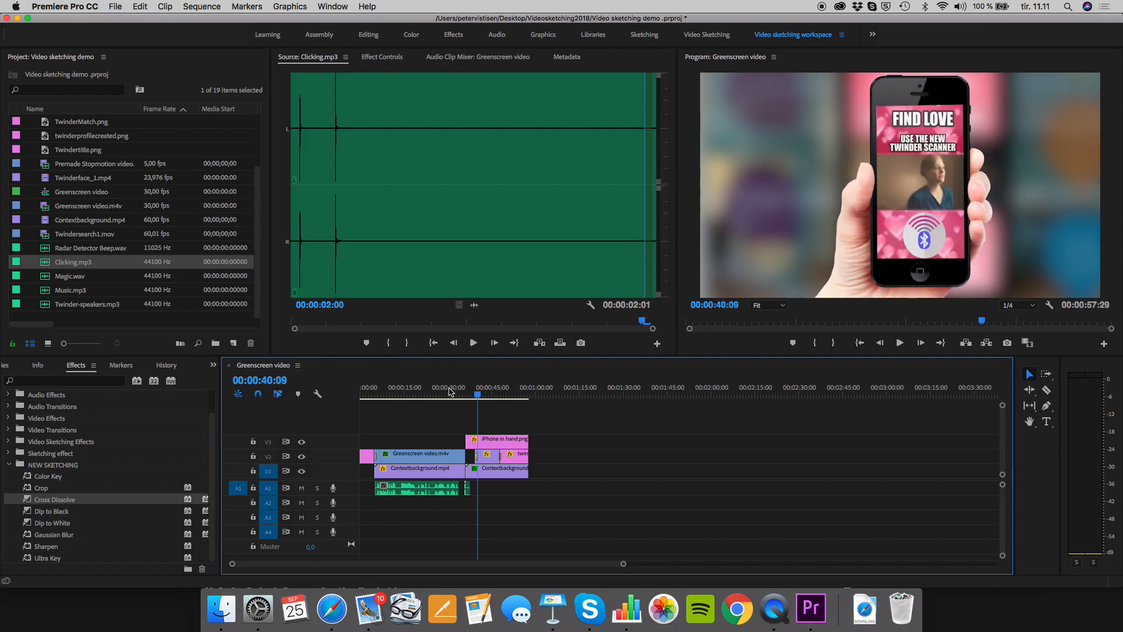
left_click(45, 251)
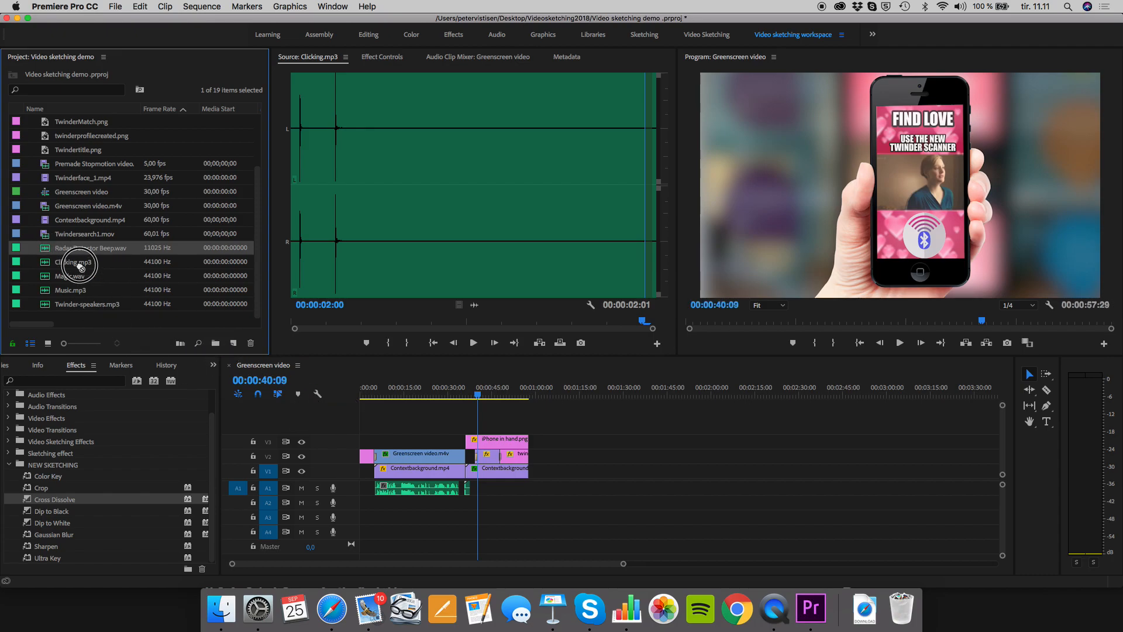
double_click(50, 248)
key("space")
key("space")
left_click_drag(50, 248, 475, 489)
key("space")
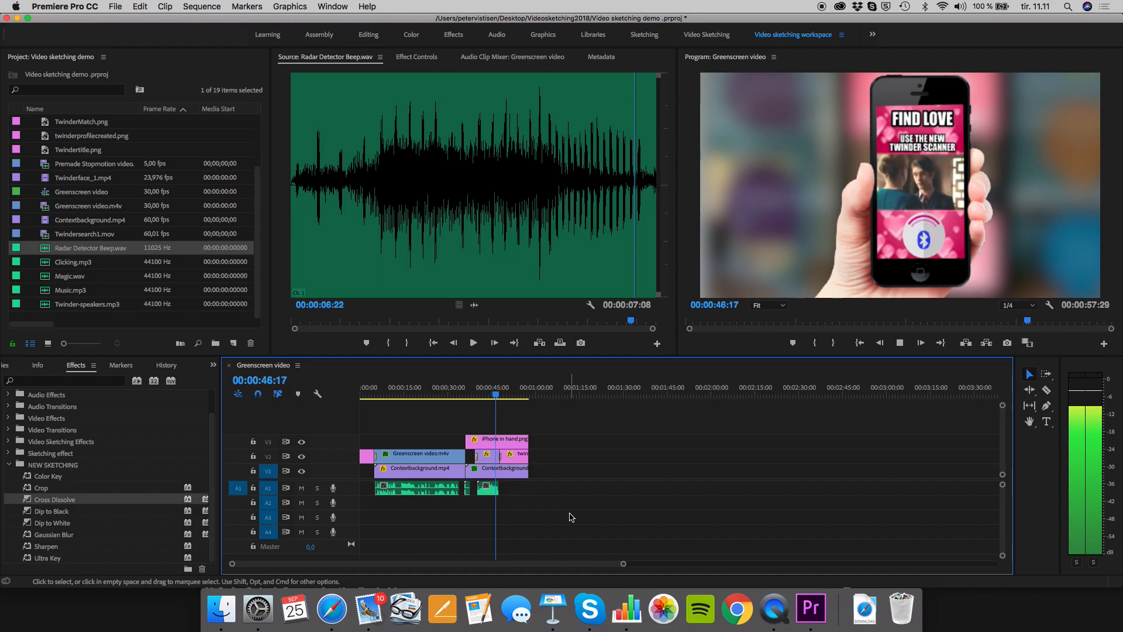
key("space")
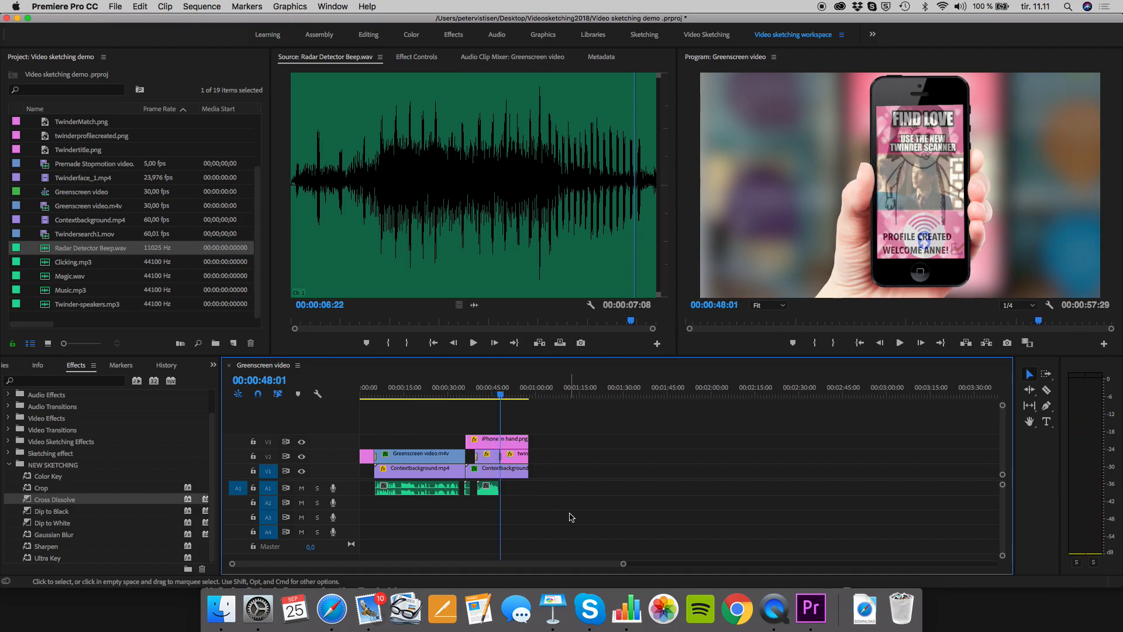
Preview Magic.wav, place it on track A1 at 00:00:48:01 and play the sequence across the transition to the profile screen.
double_click(54, 277)
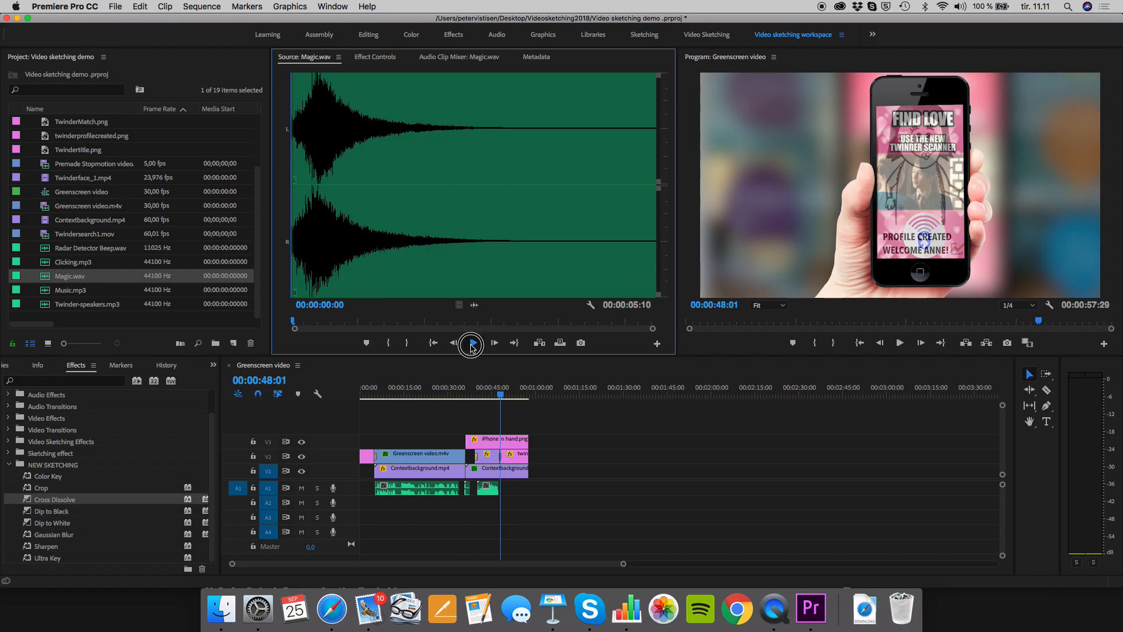
left_click(474, 343)
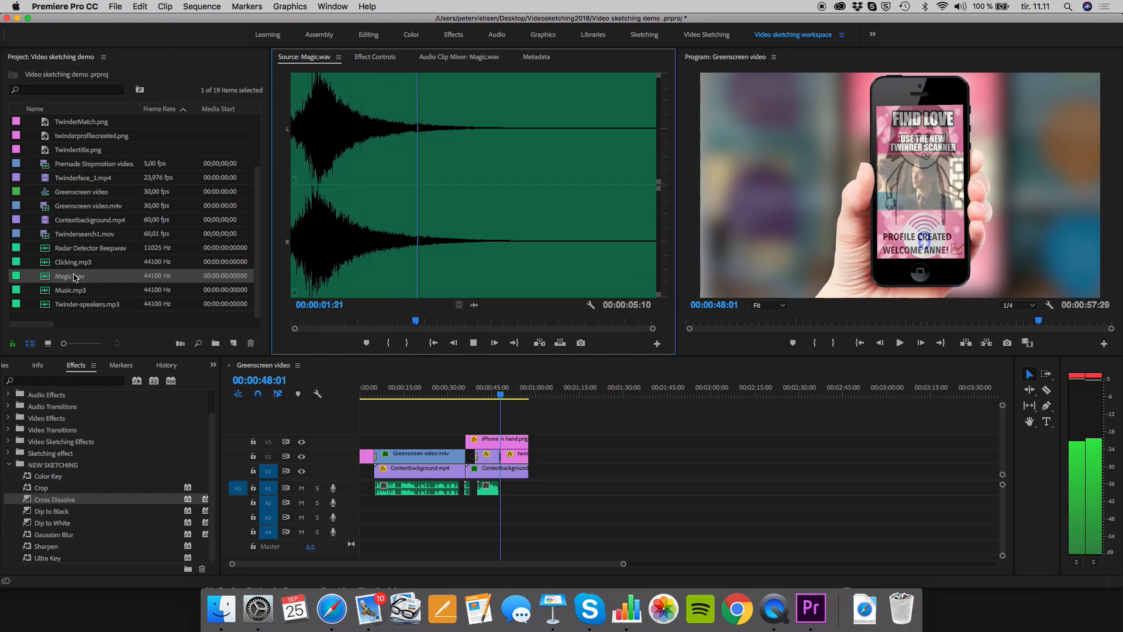
left_click_drag(43, 278, 502, 487)
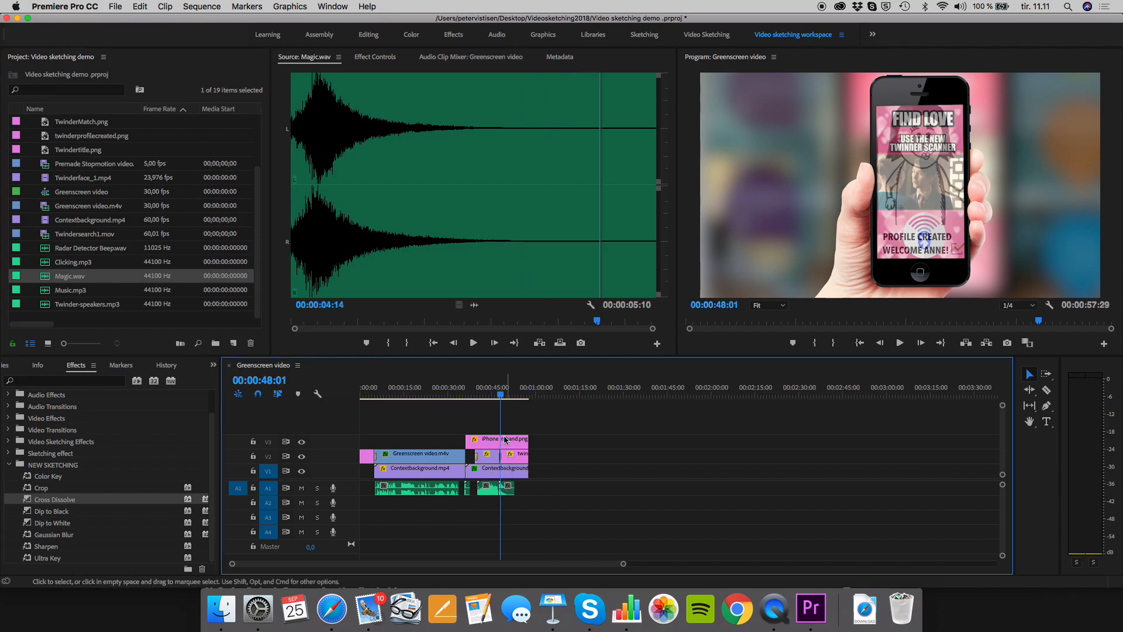
left_click(491, 394)
key("space")
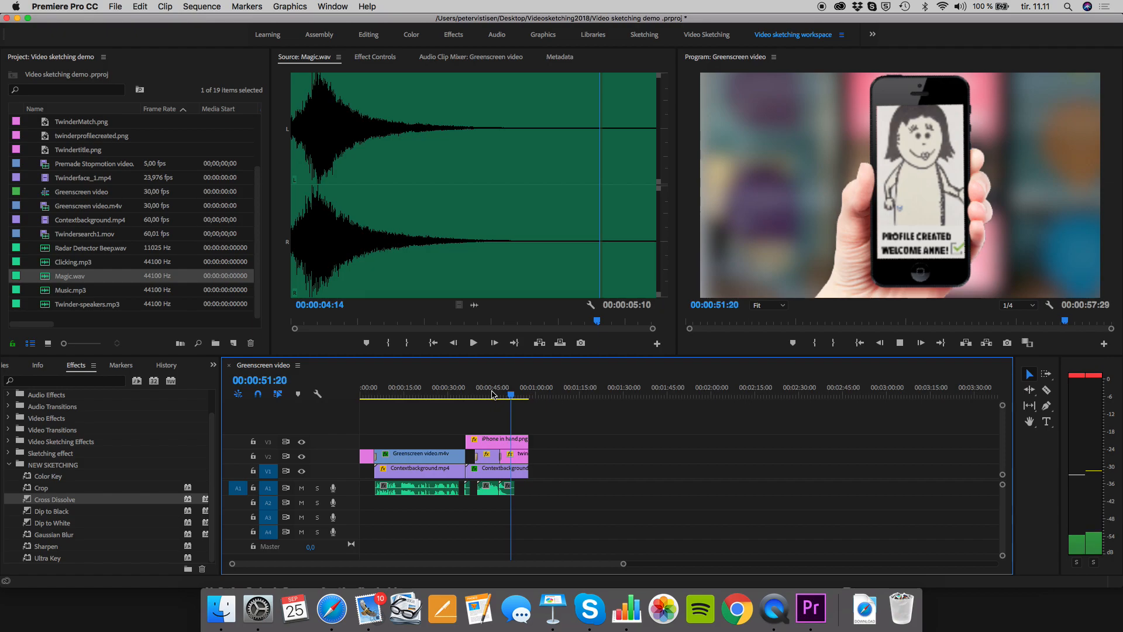
key("space")
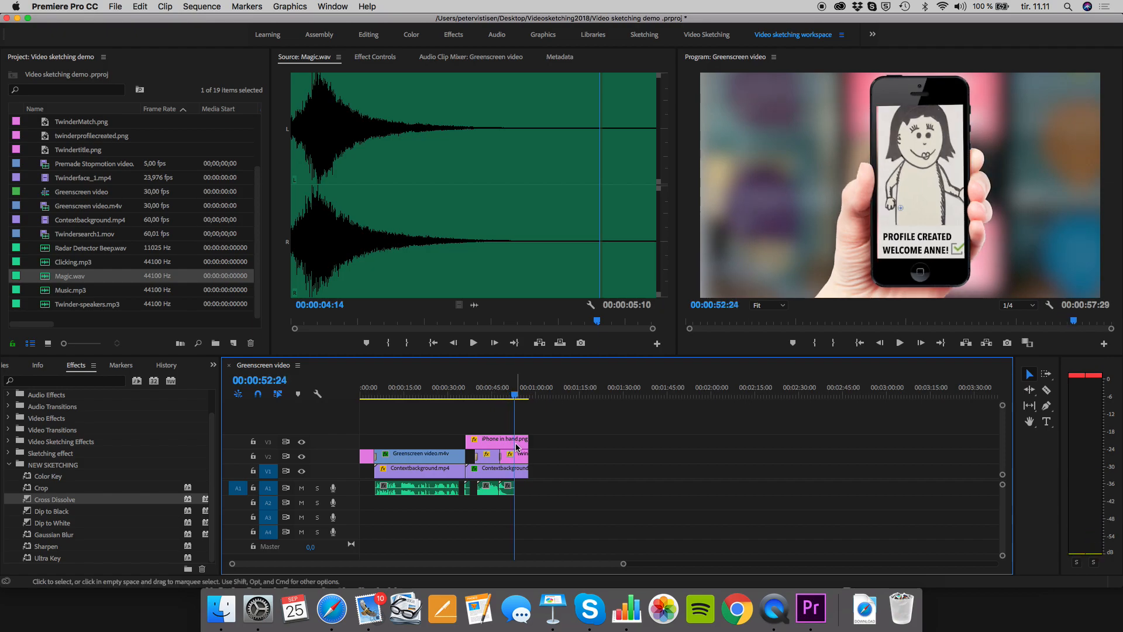
Trim the ends of the iPhone, profile and background clips to 00:00:53:28 and set the playhead to 00:00:55:06.
key("space")
key("space")
left_click_drag(528, 439, 516, 472)
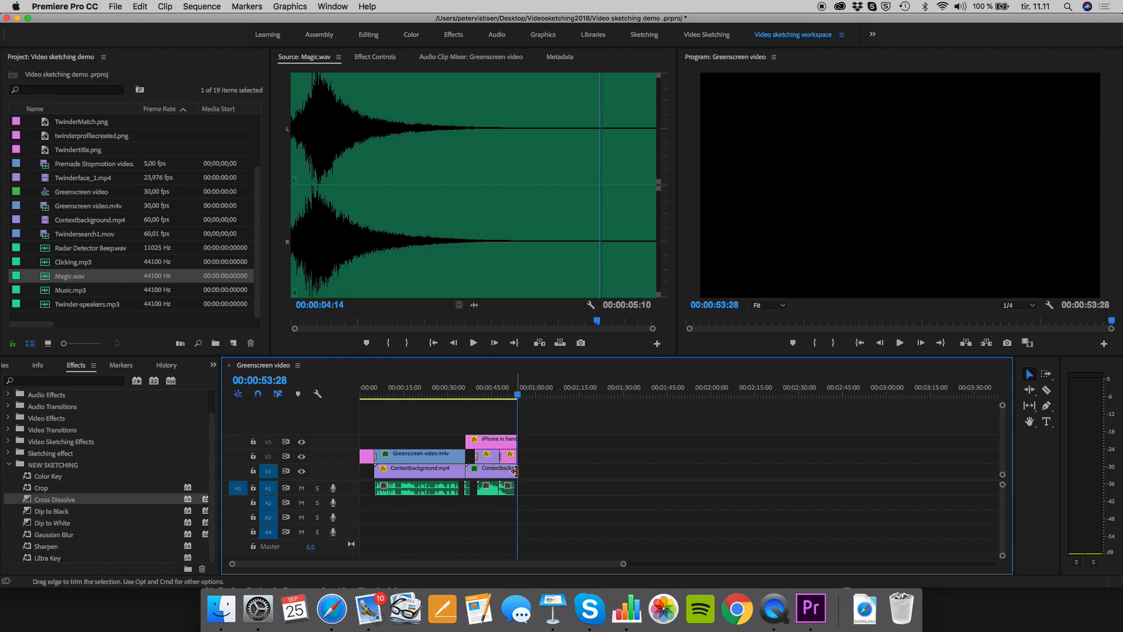
left_click(517, 395)
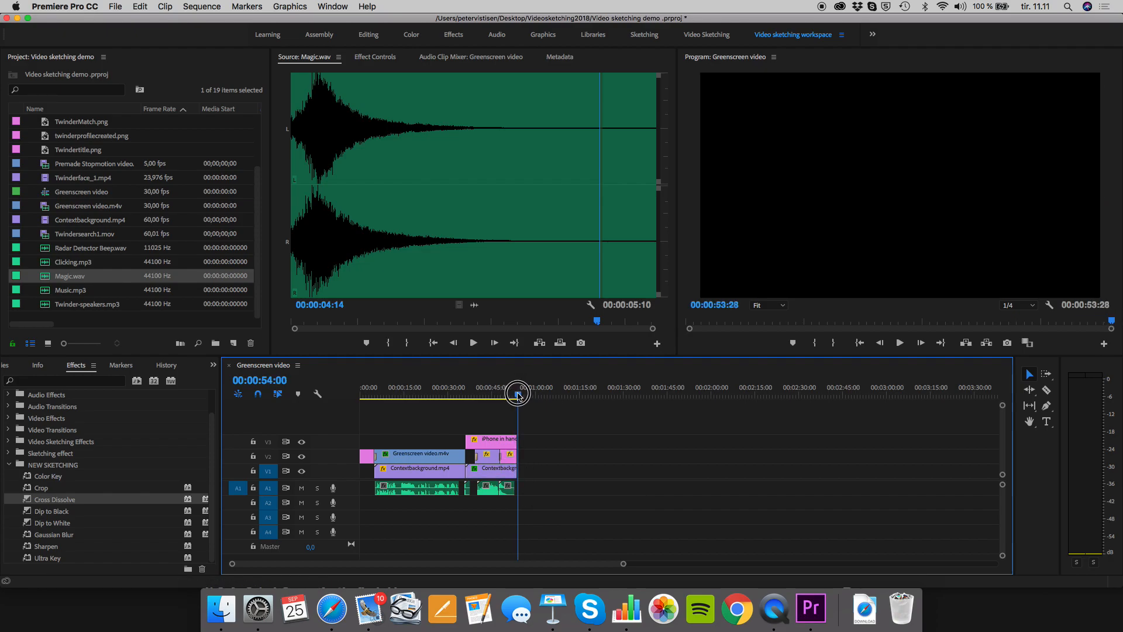
left_click_drag(518, 396, 518, 395)
left_click_drag(519, 394, 522, 395)
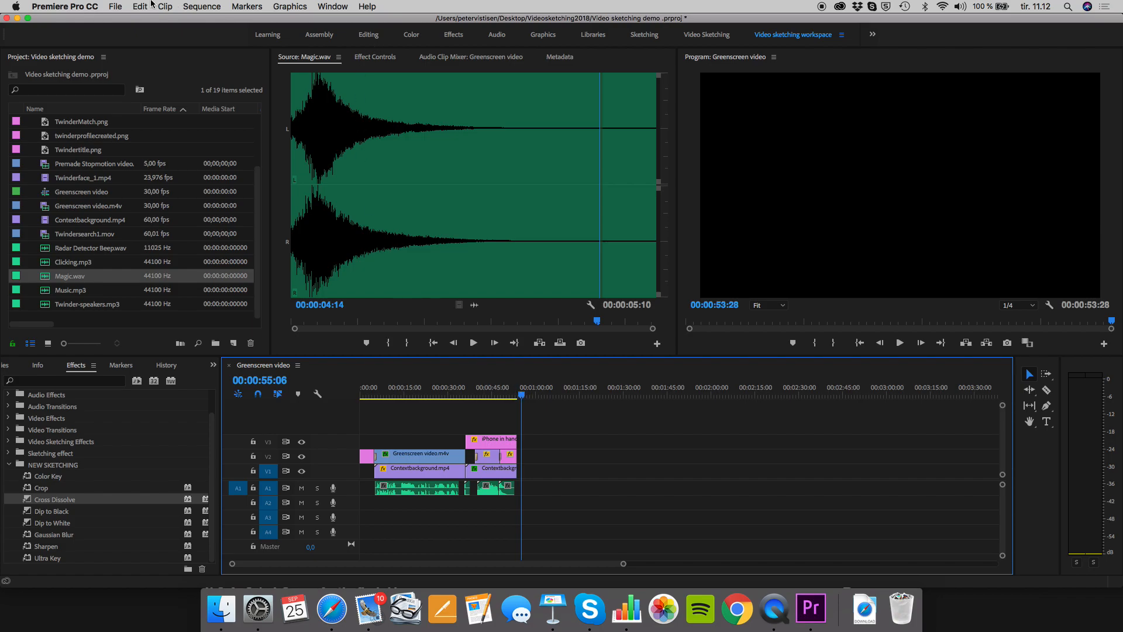
Create a new legacy title named "A week later" with the default video settings.
left_click(119, 6)
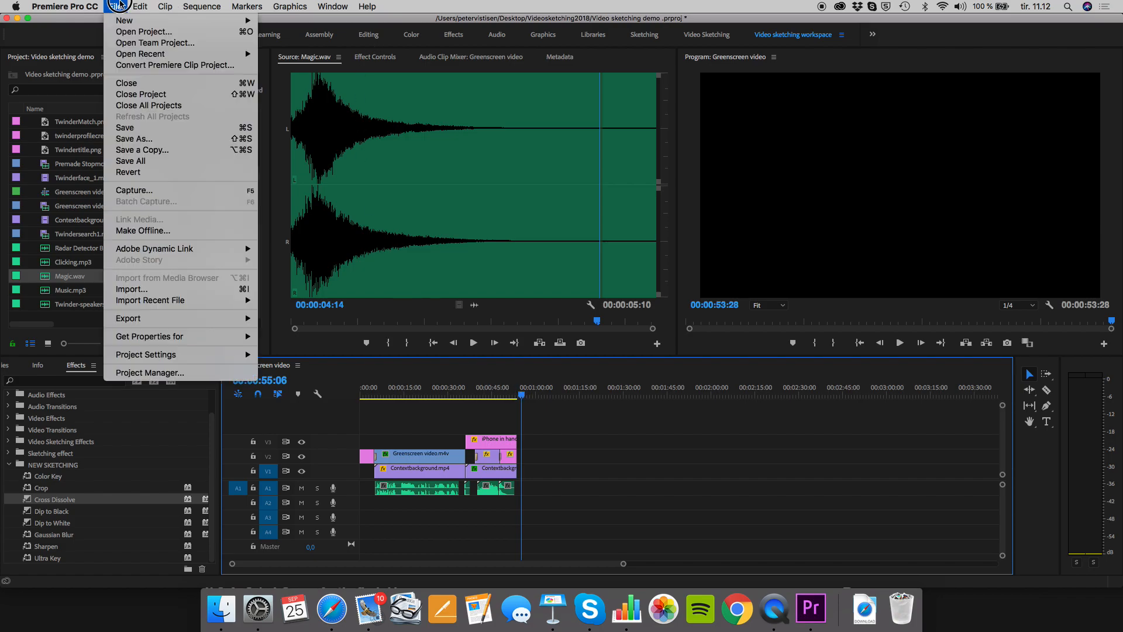
mouse_move(125, 21)
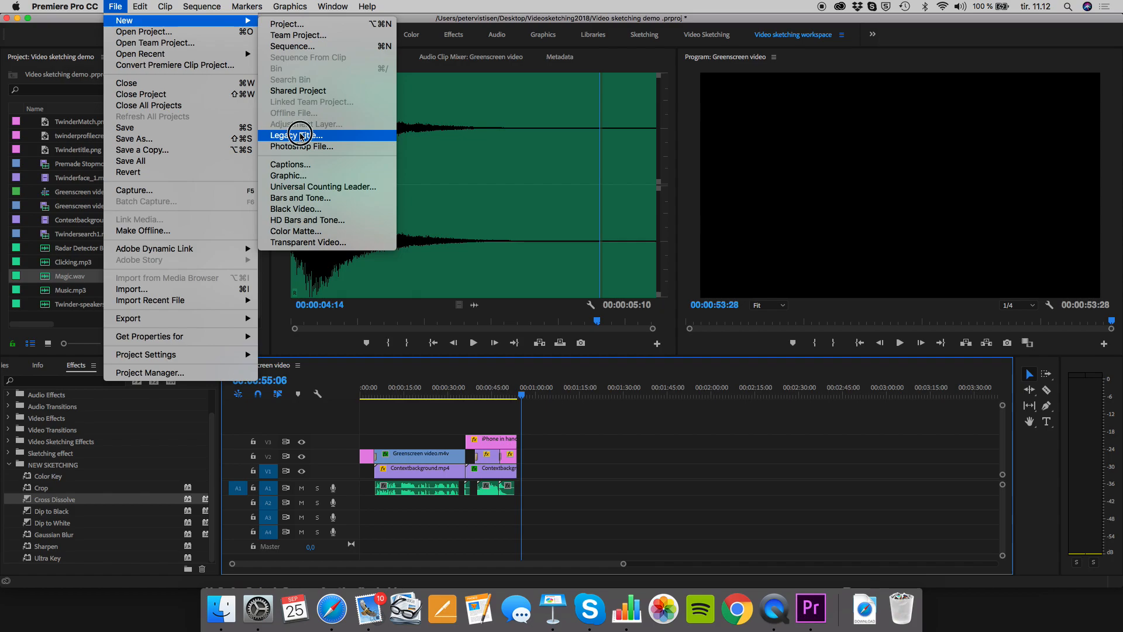
left_click(301, 136)
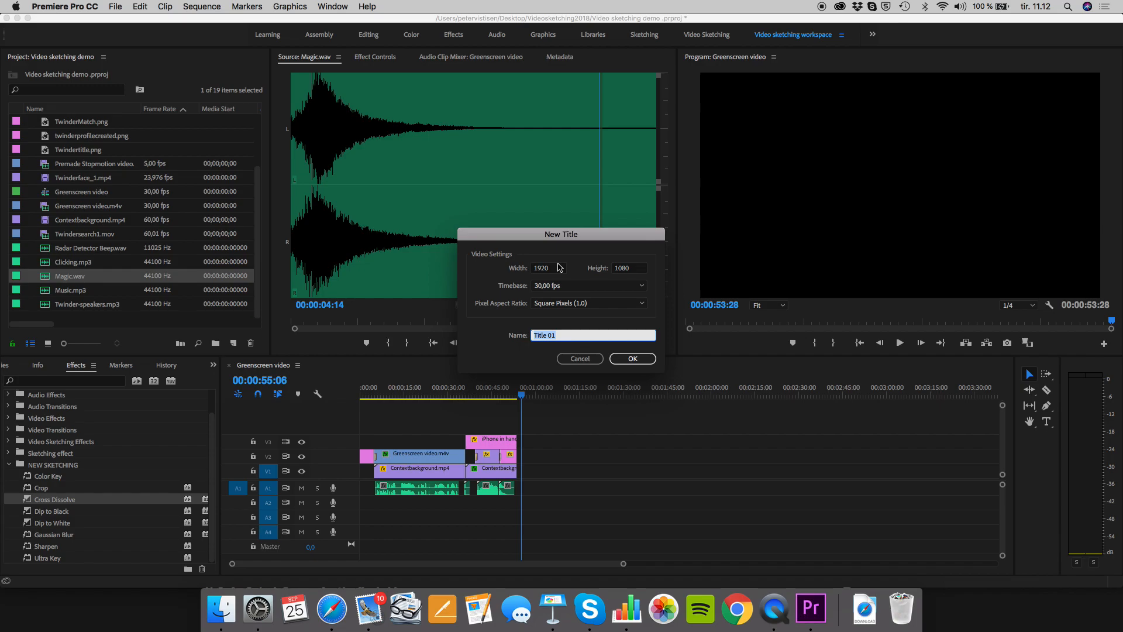
type("A week later")
key("Return")
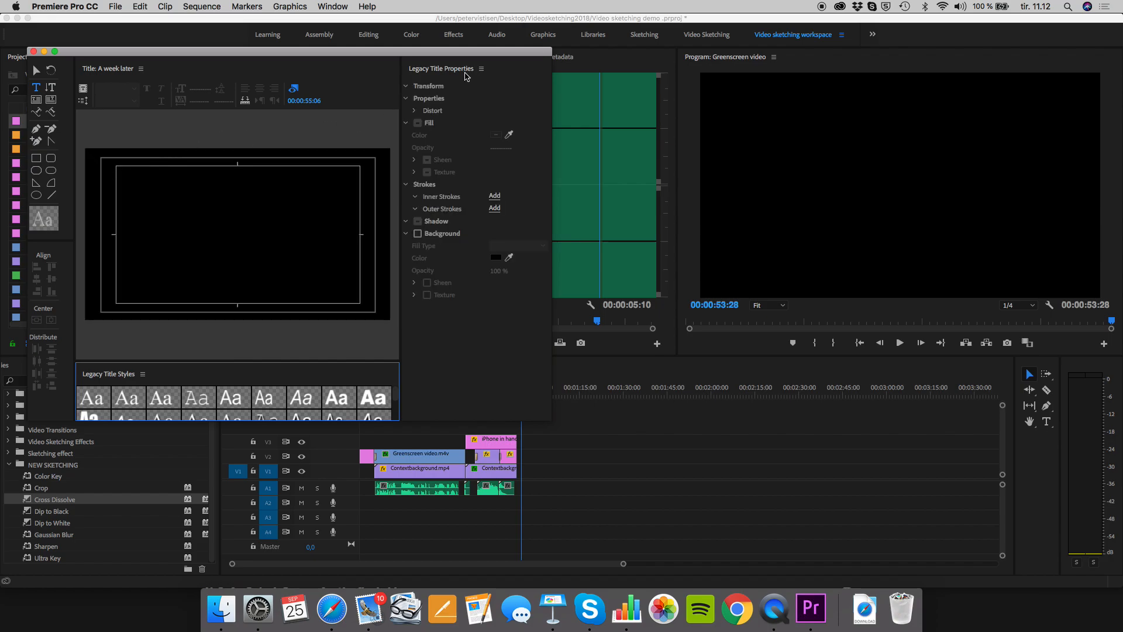
left_click(36, 87)
left_click(36, 170)
left_click_drag(156, 182, 231, 261)
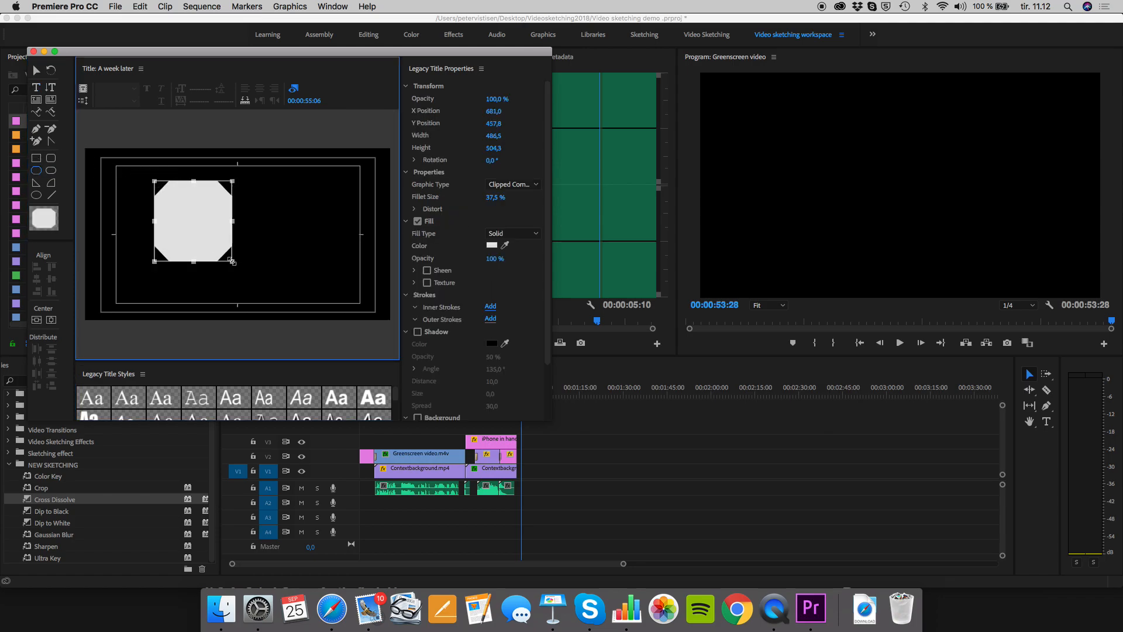
key("Delete")
Draw a text box about 1514 by 627 in the title, apply the Impact style and enter "A WEEK LATER...".
left_click(35, 88)
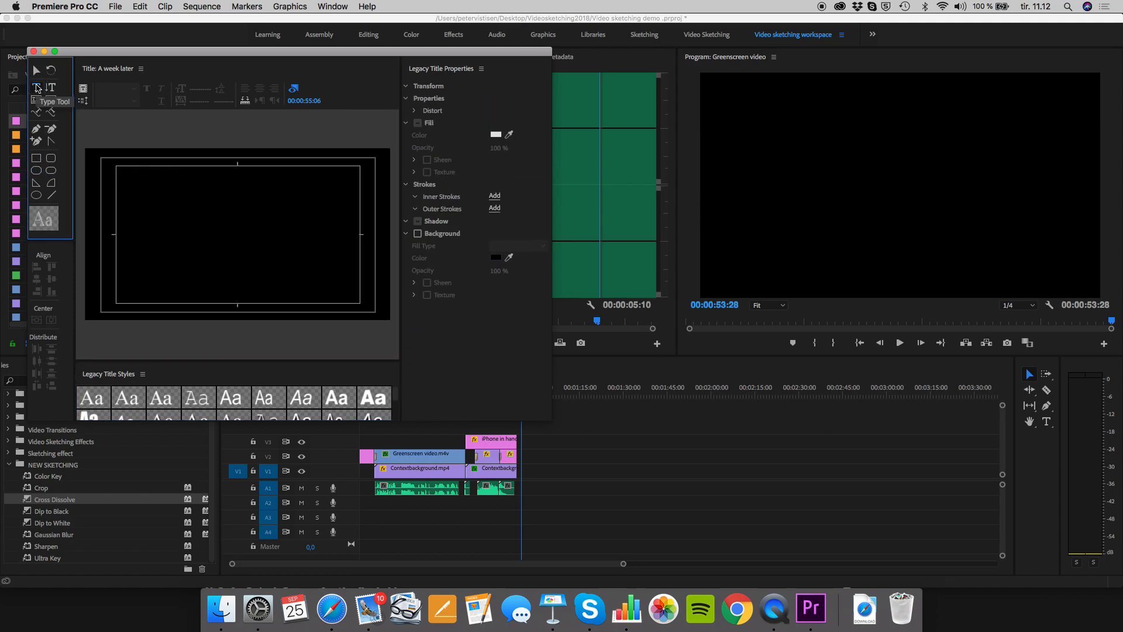
left_click_drag(117, 182, 359, 280)
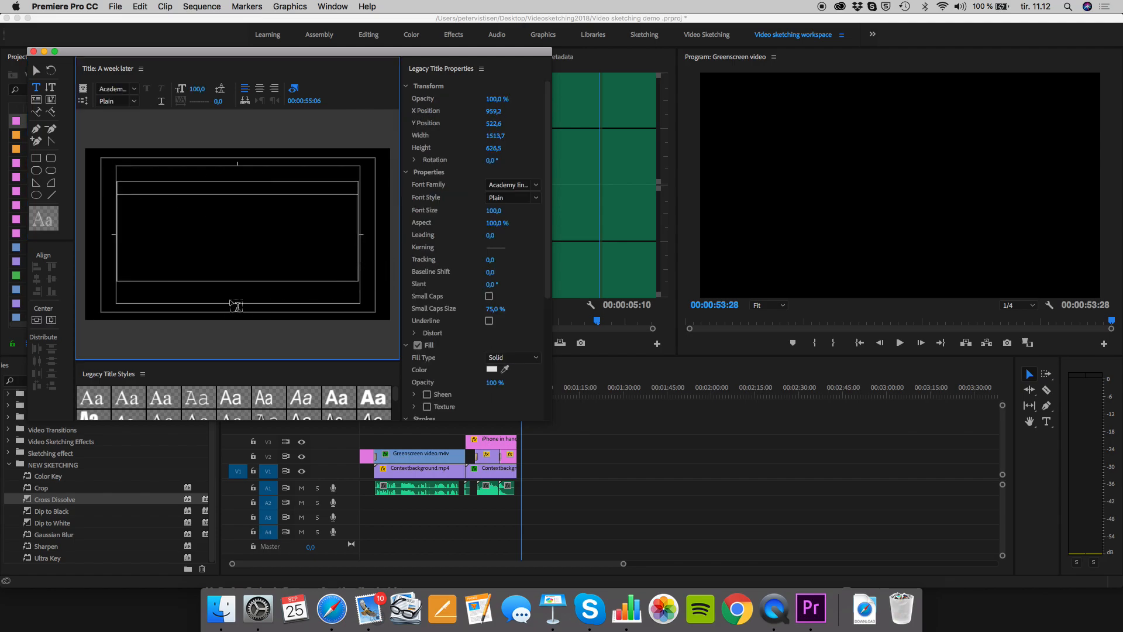
scroll(182, 391, "down", 2)
scroll(182, 390, "up", 2)
left_click(89, 399)
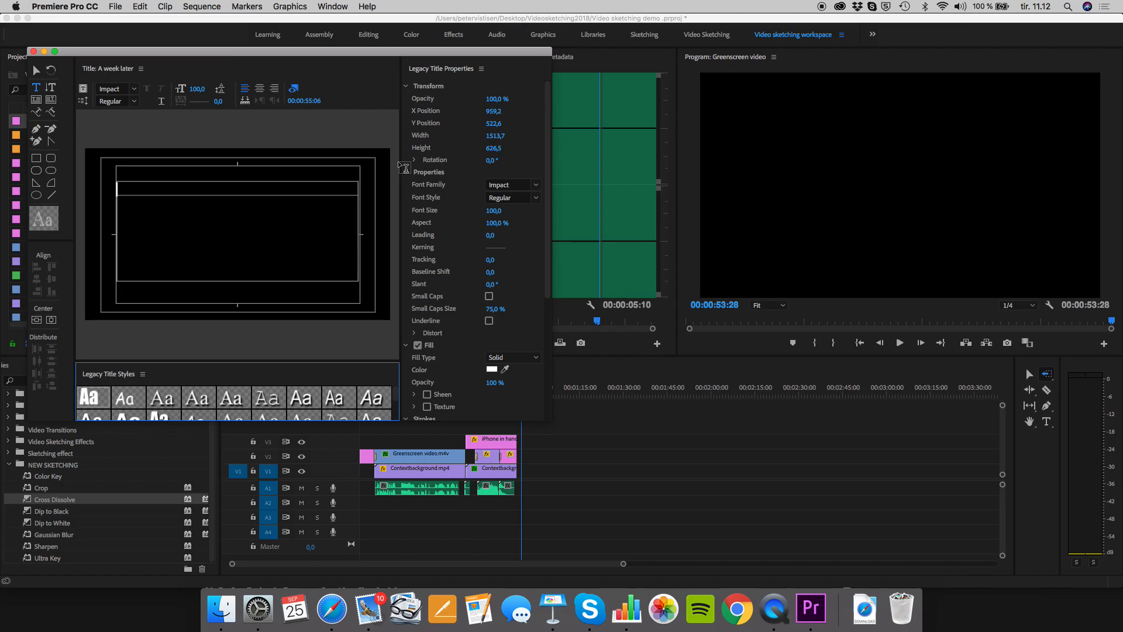
left_click(136, 194)
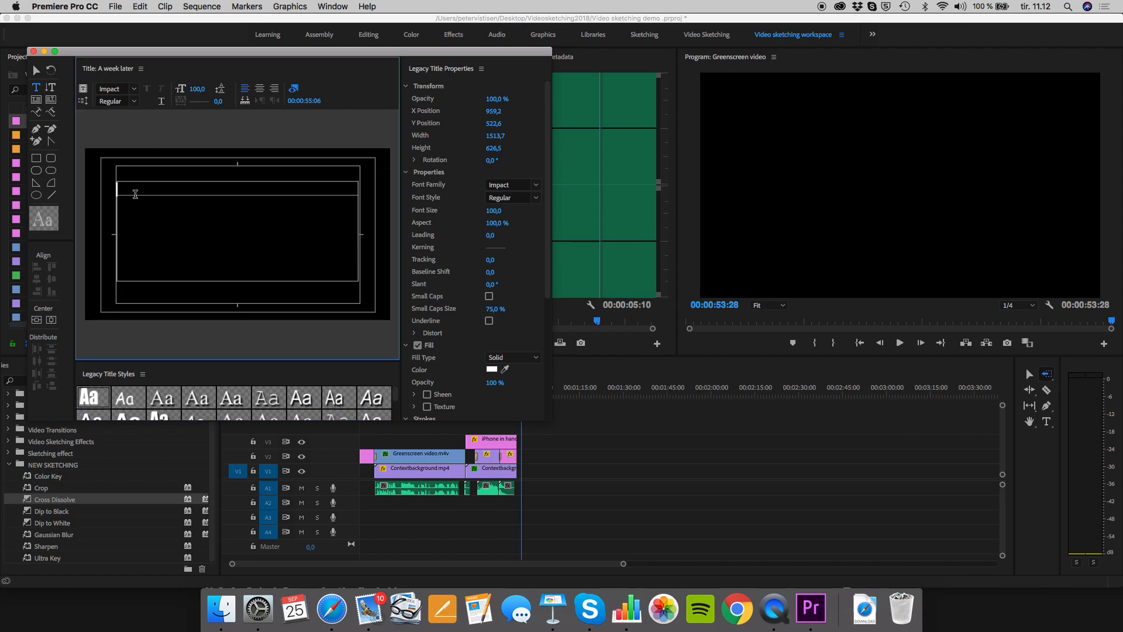
type("A WEEK LAT")
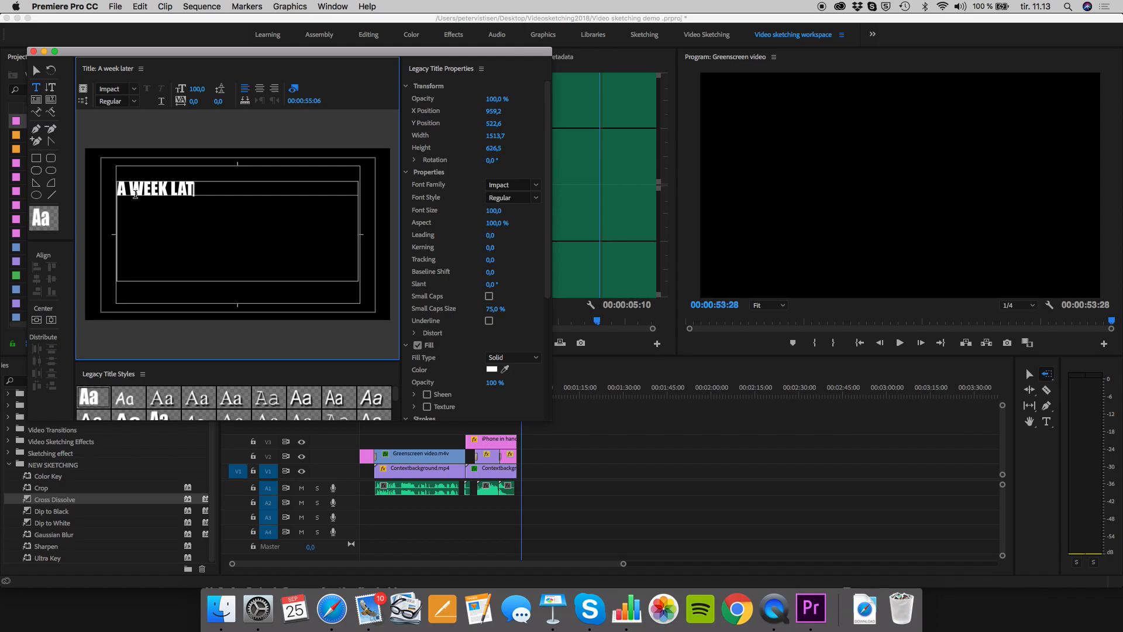
type("ER...")
Set the title text's font size to 224, move it to about X 1035, Y 728, and close the title editor.
left_click_drag(220, 192, 116, 187)
mouse_move(197, 93)
left_mouse_down()
mouse_move(249, 92)
mouse_move(200, 89)
left_mouse_up()
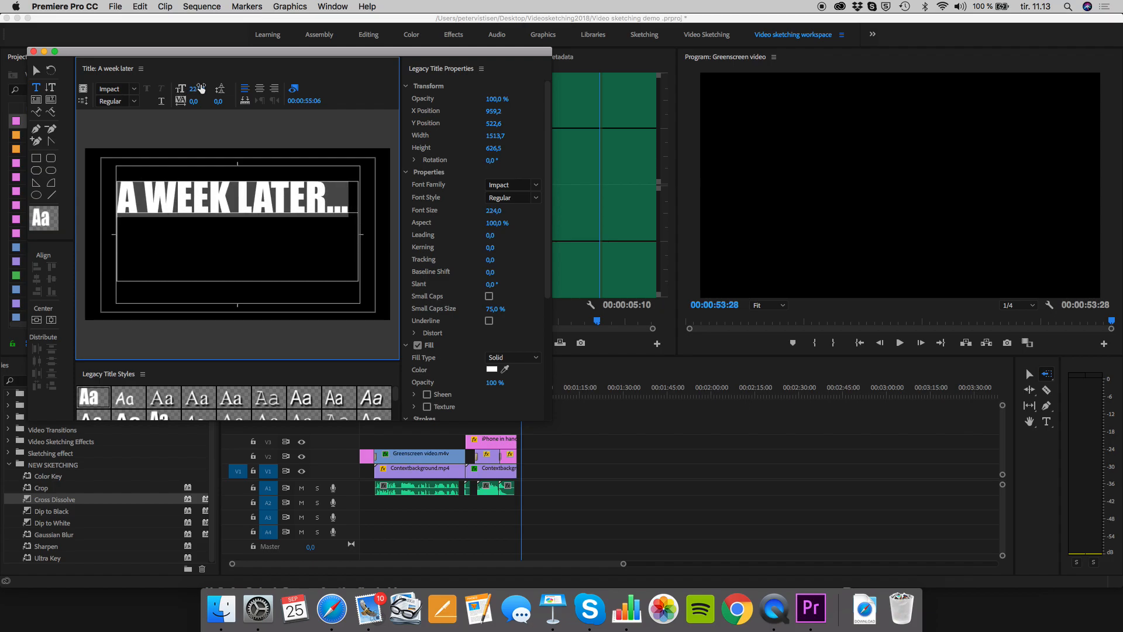
left_click(36, 70)
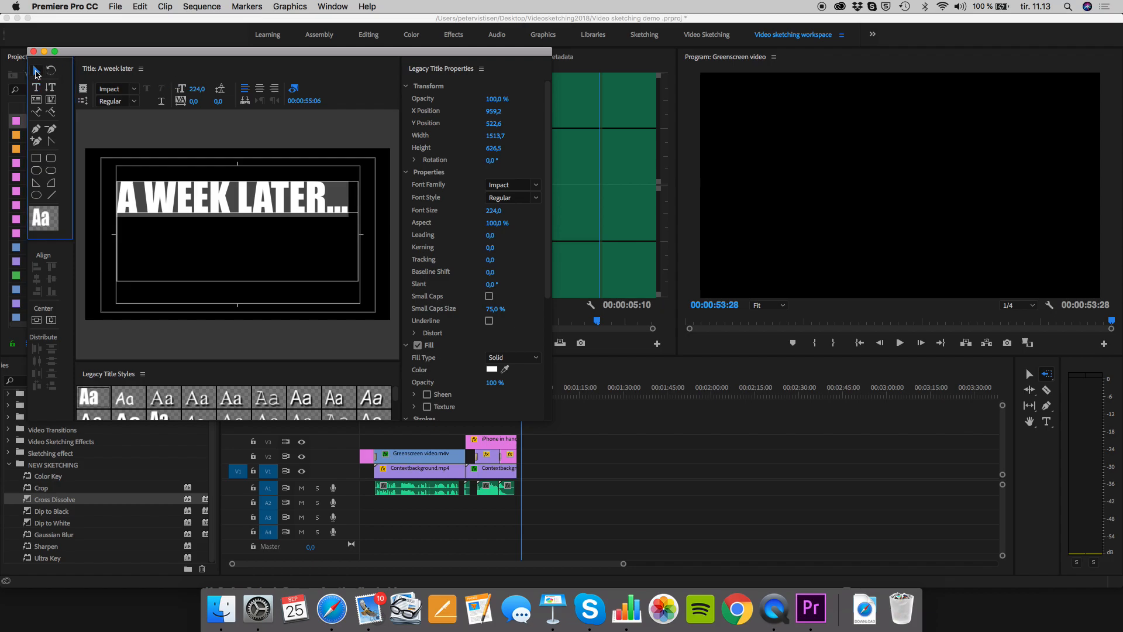
left_click(210, 195)
left_click_drag(209, 195, 222, 230)
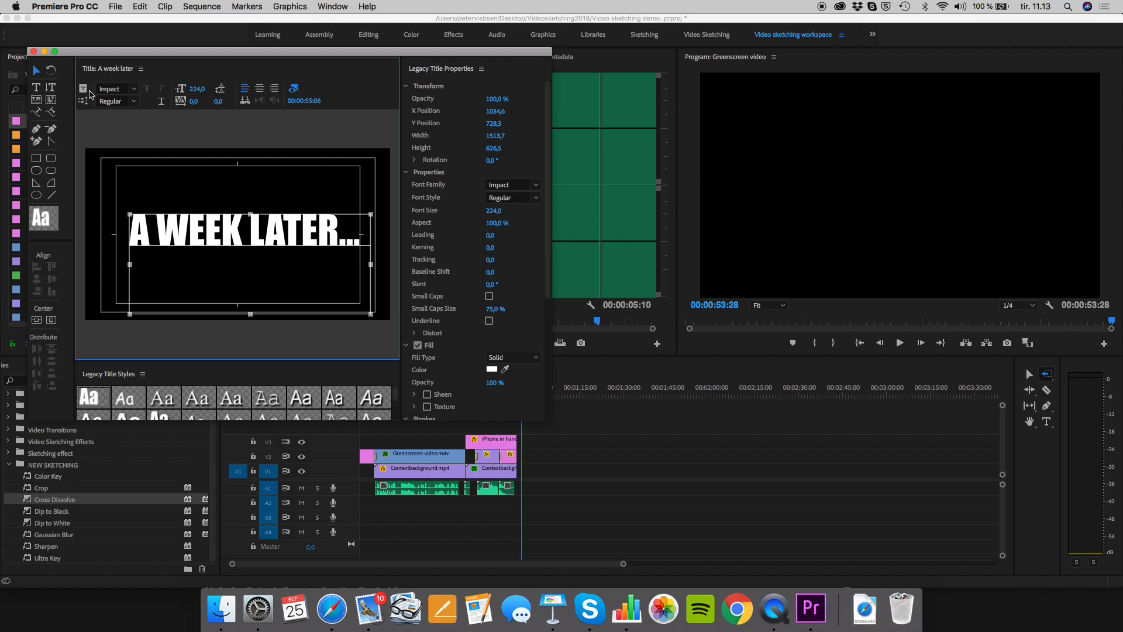
left_click(33, 51)
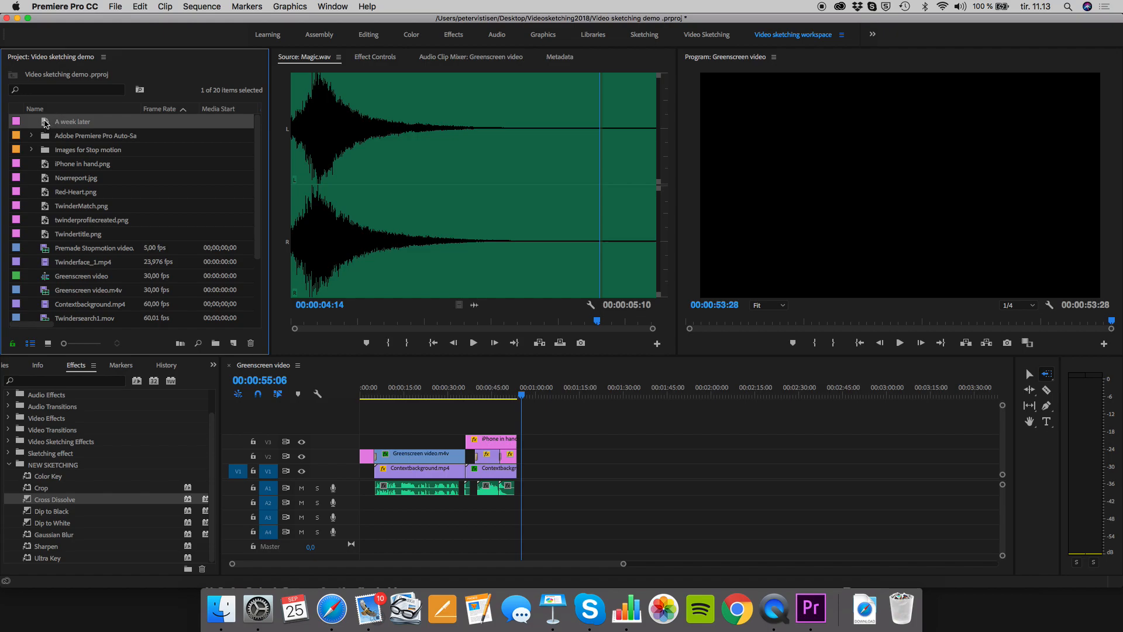
Place the "A week later" title on track V3 at 00:00:55:06, check it, and move the playhead to 00:00:51:06.
left_click_drag(45, 123, 525, 445)
left_click_drag(517, 395, 523, 398)
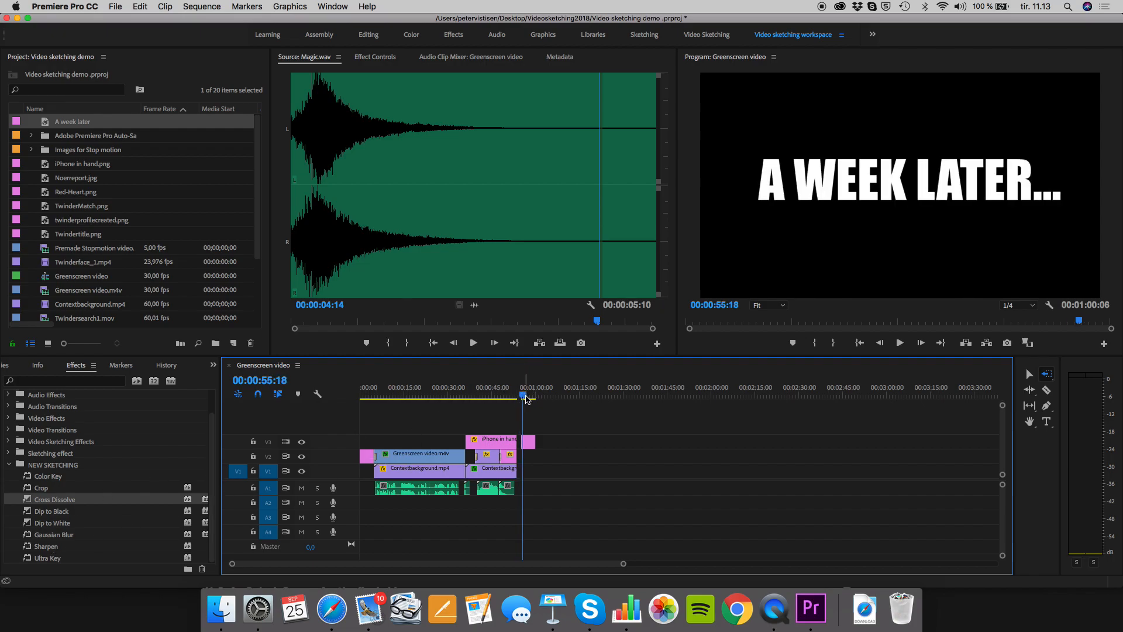
left_click_drag(526, 399, 510, 396)
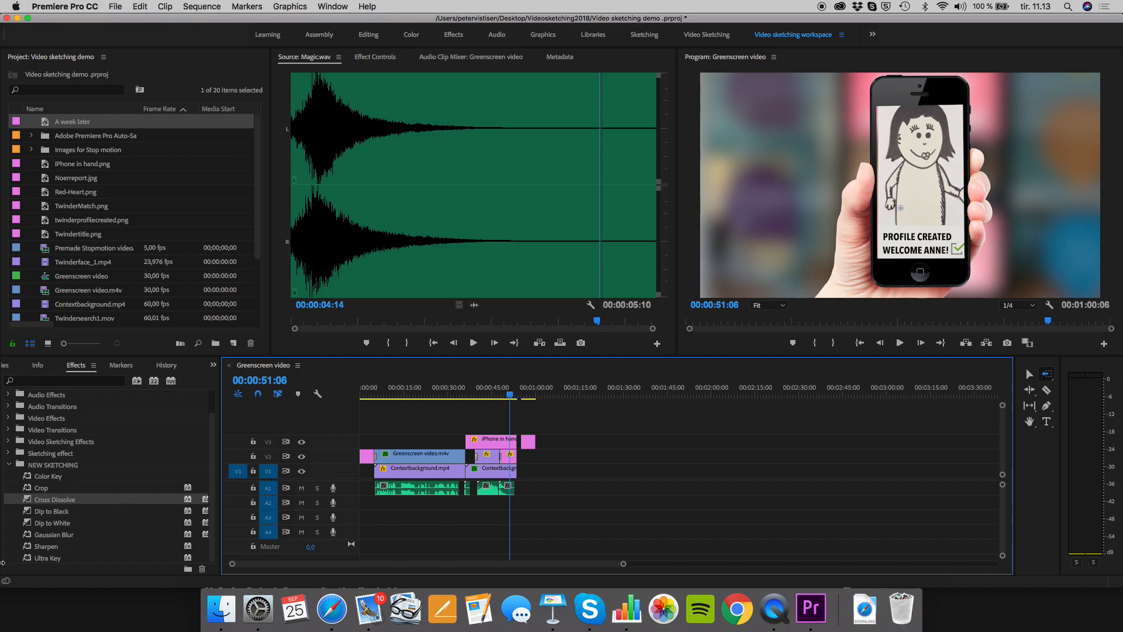
Add Dip to Black to the ends of the iPhone, profile and background clips and play the fade-out.
left_click_drag(28, 512, 516, 442)
left_click_drag(81, 513, 516, 457)
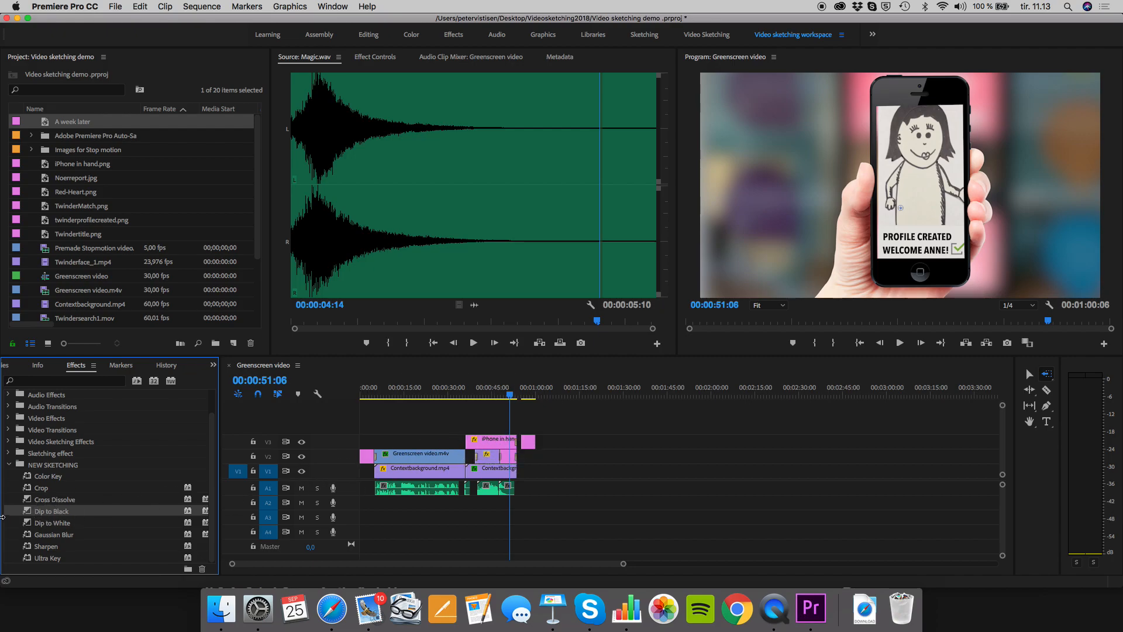
left_click_drag(52, 514, 517, 470)
key("space")
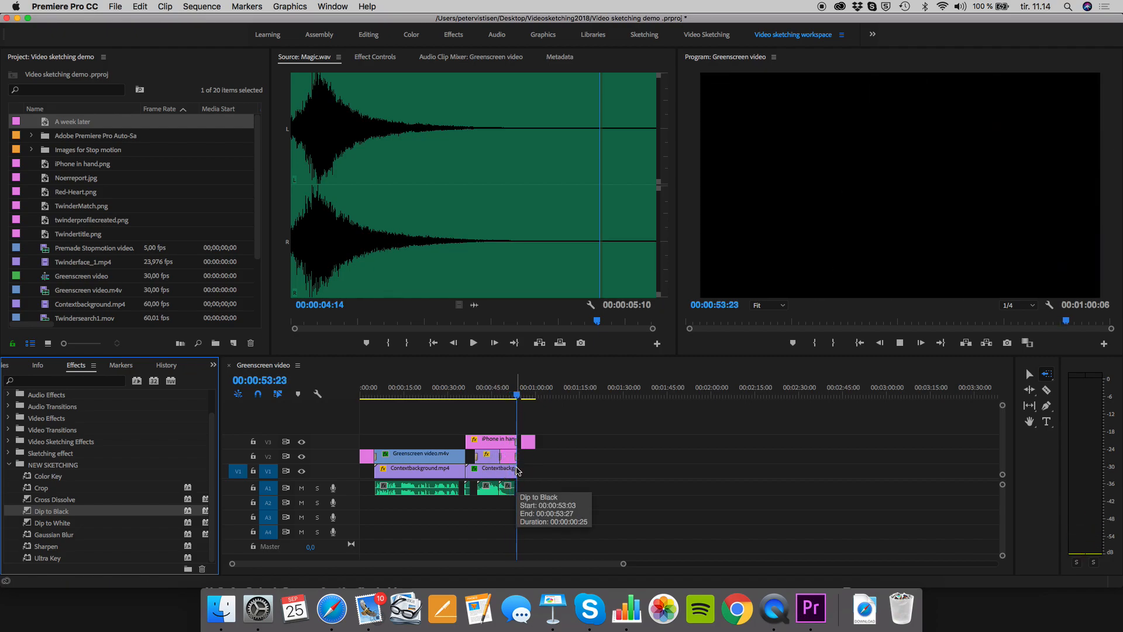
Add Dip to Black at the start of the "A week later" title and set the playhead to 00:01:01:06.
left_click_drag(46, 512, 529, 446)
key("space")
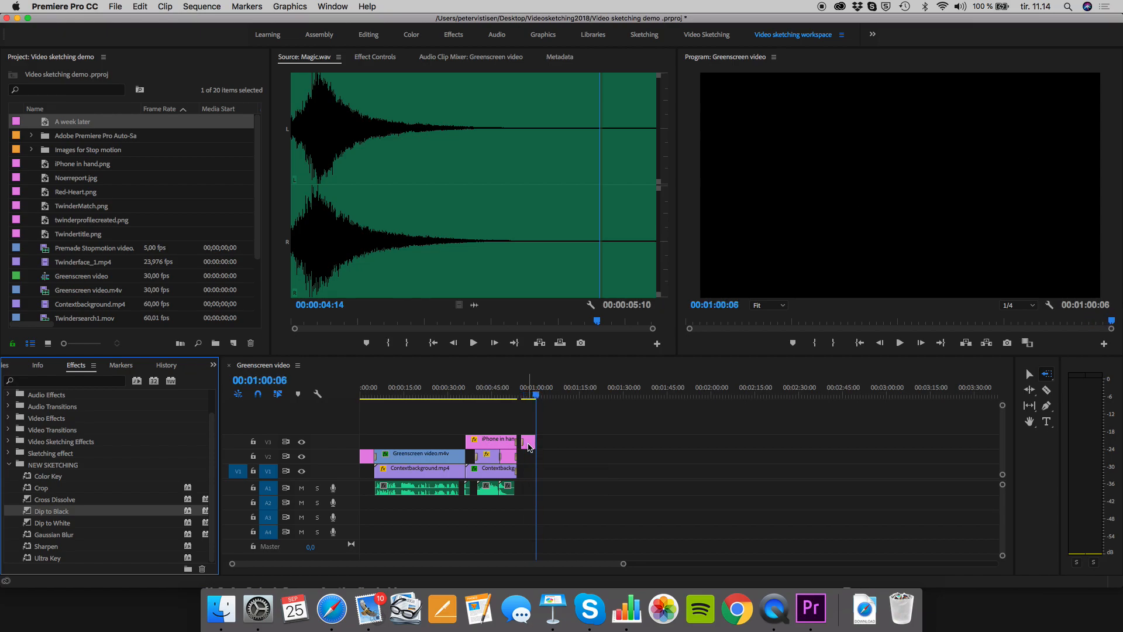
left_click(534, 395)
left_click_drag(534, 395, 540, 396)
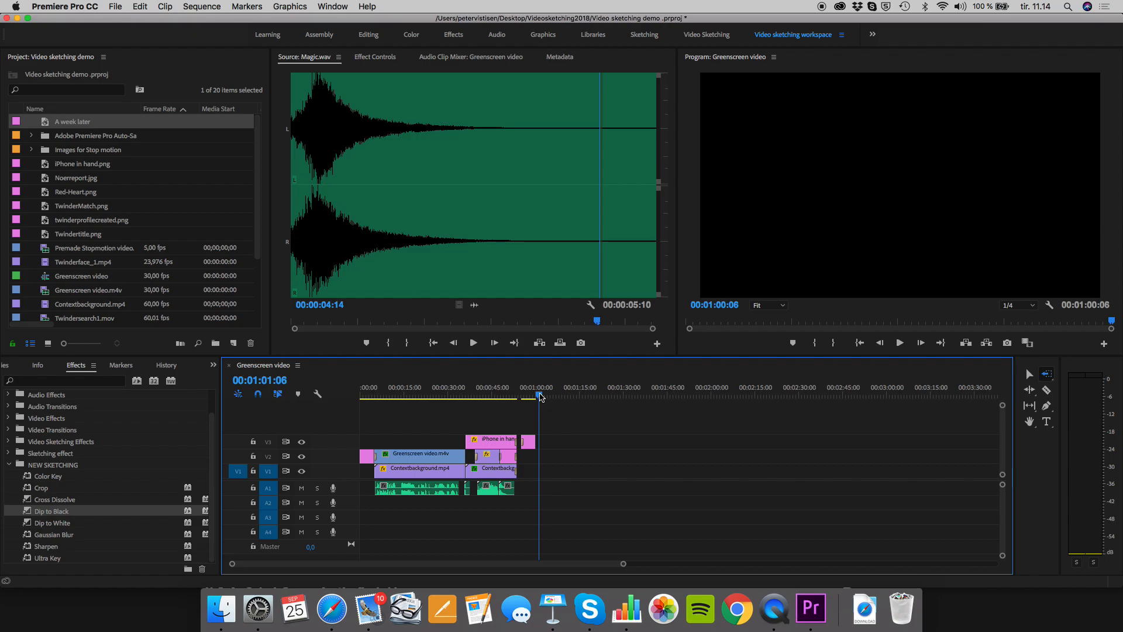
Switch to Finder, open the Videosketching2018 folder from the desktop and select the Images for Stop motion folder.
left_click(69, 149)
scroll(73, 151, "down", 1)
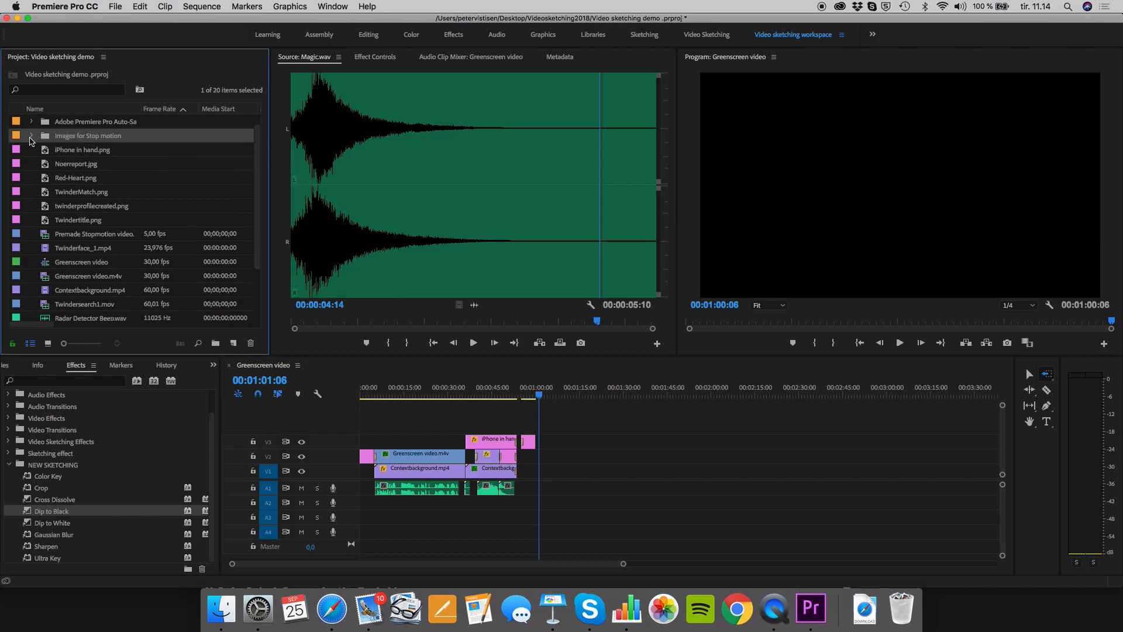
left_click(31, 136)
left_click(32, 138)
key("F11")
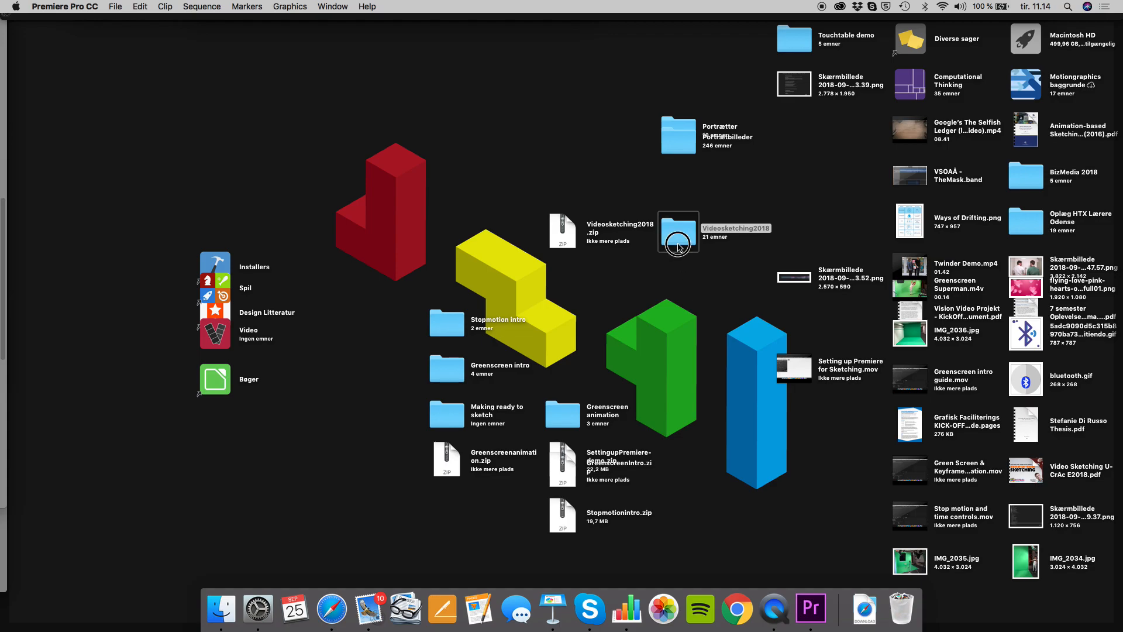
double_click(677, 244)
left_click(314, 114)
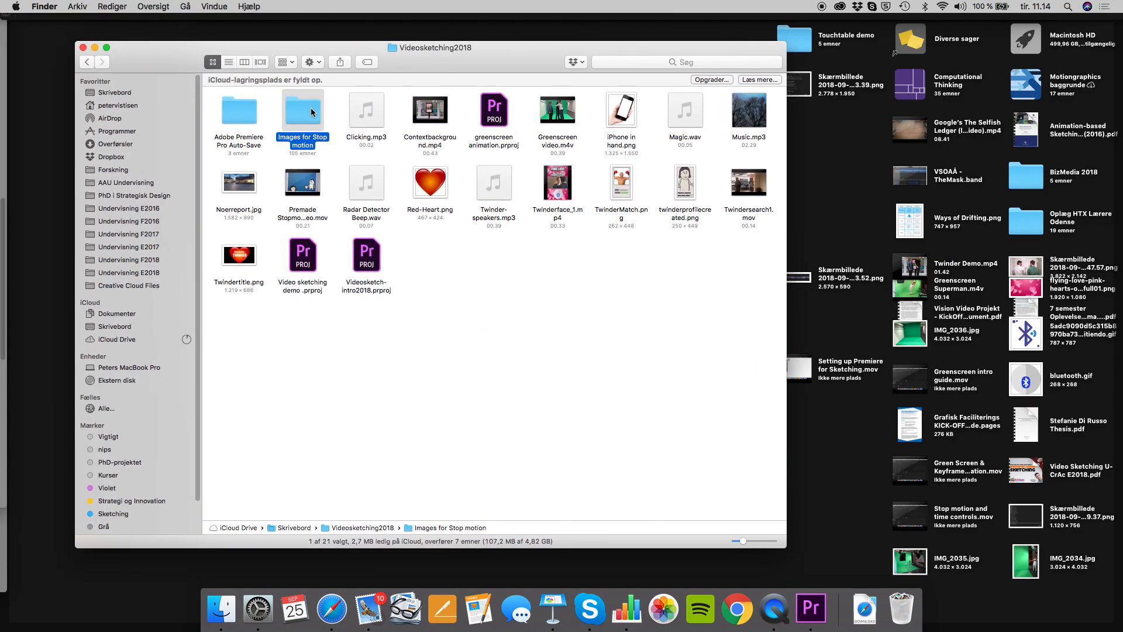
Switch back to Premiere Pro, check the contents of the Images for Stop motion bin and return to the project's item list.
key("F11")
left_click(72, 156)
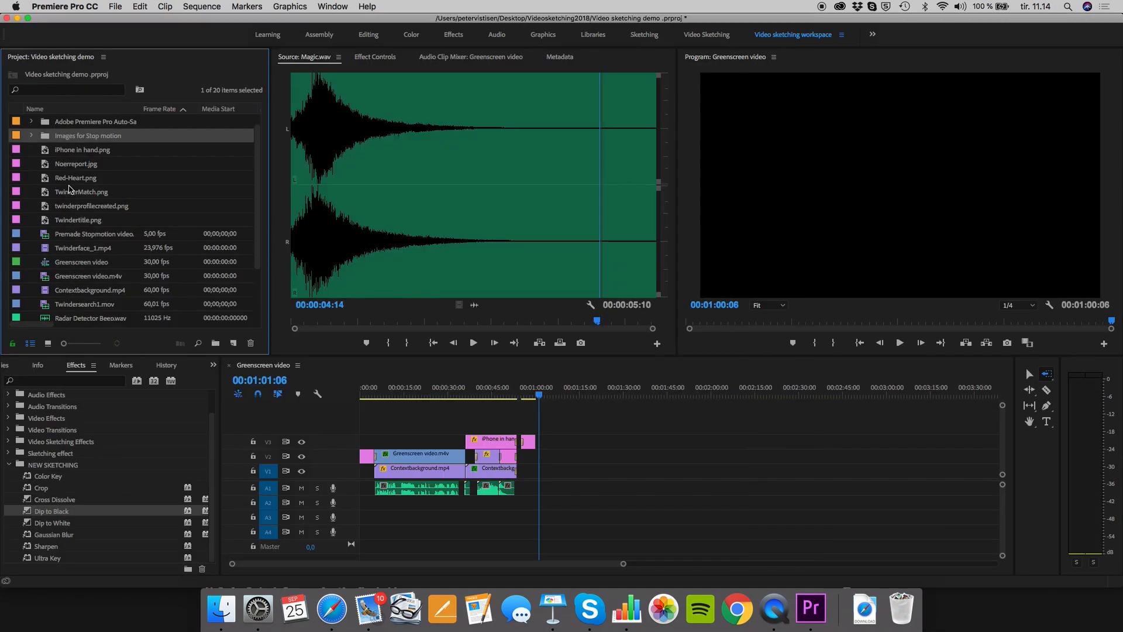
left_click(57, 136)
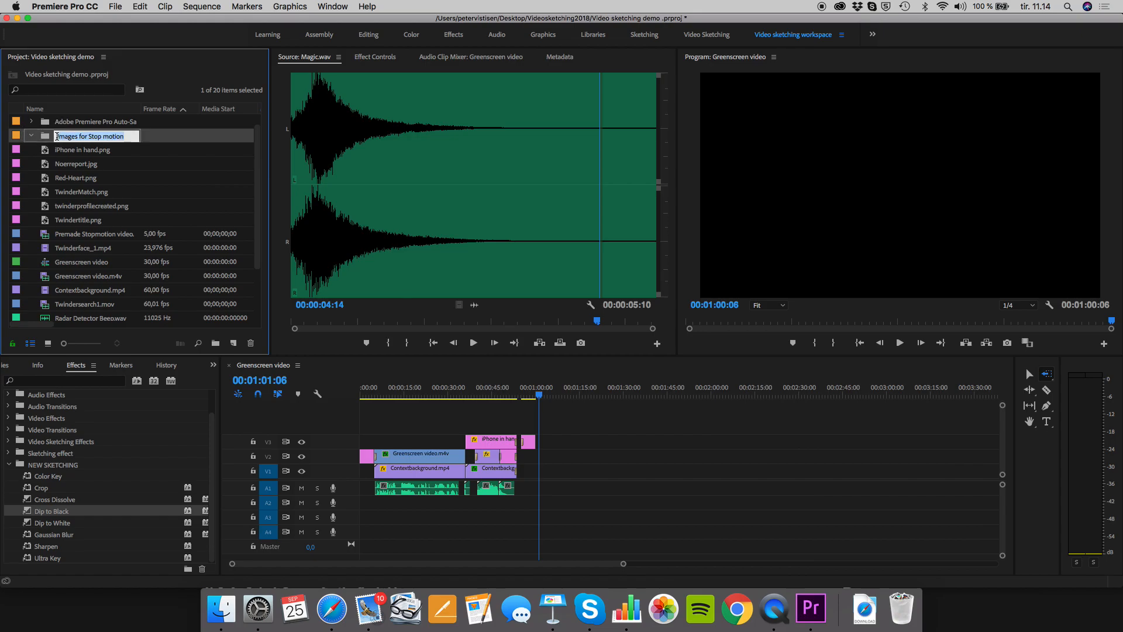
double_click(46, 139)
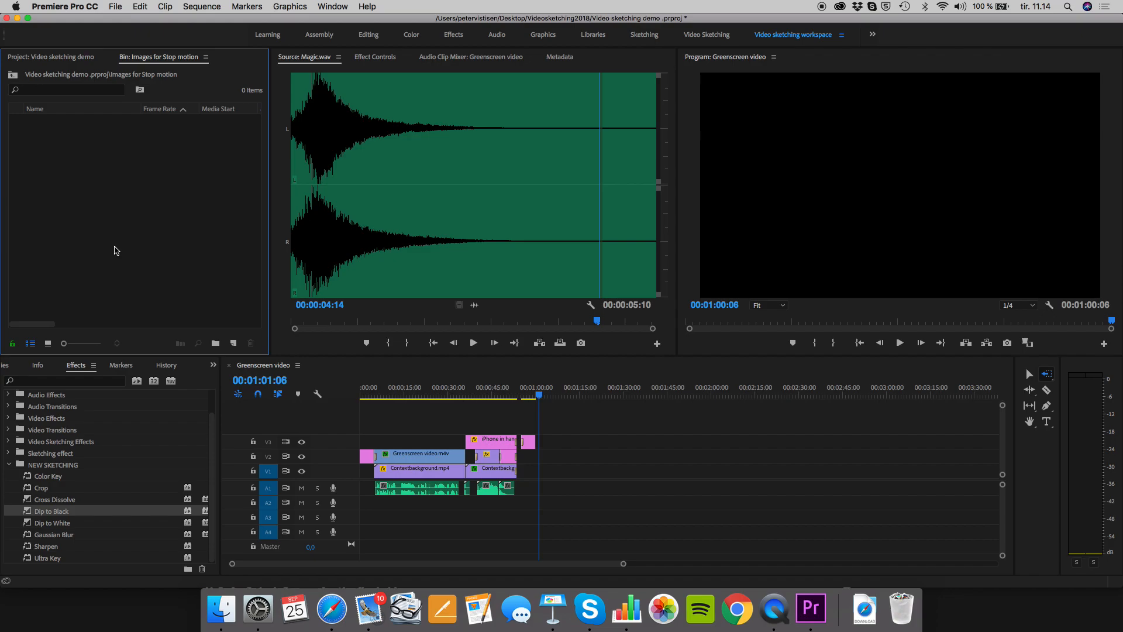
left_click(73, 57)
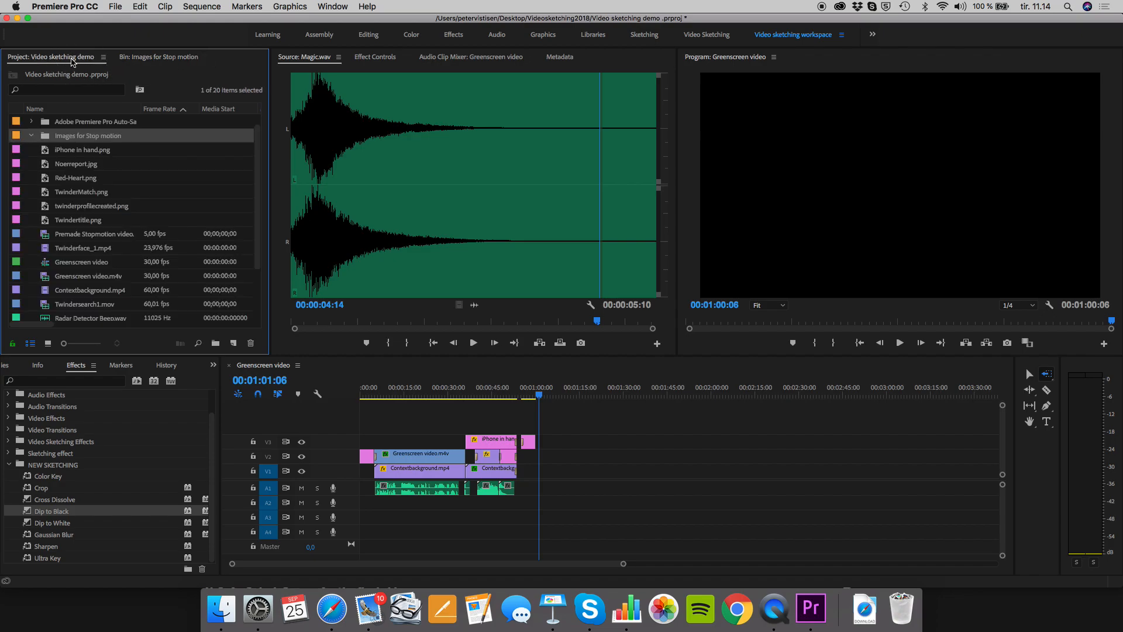
Open the Import dialog at the Images for Stop motion folder and look through its numbered photos.
scroll(106, 203, "down", 5)
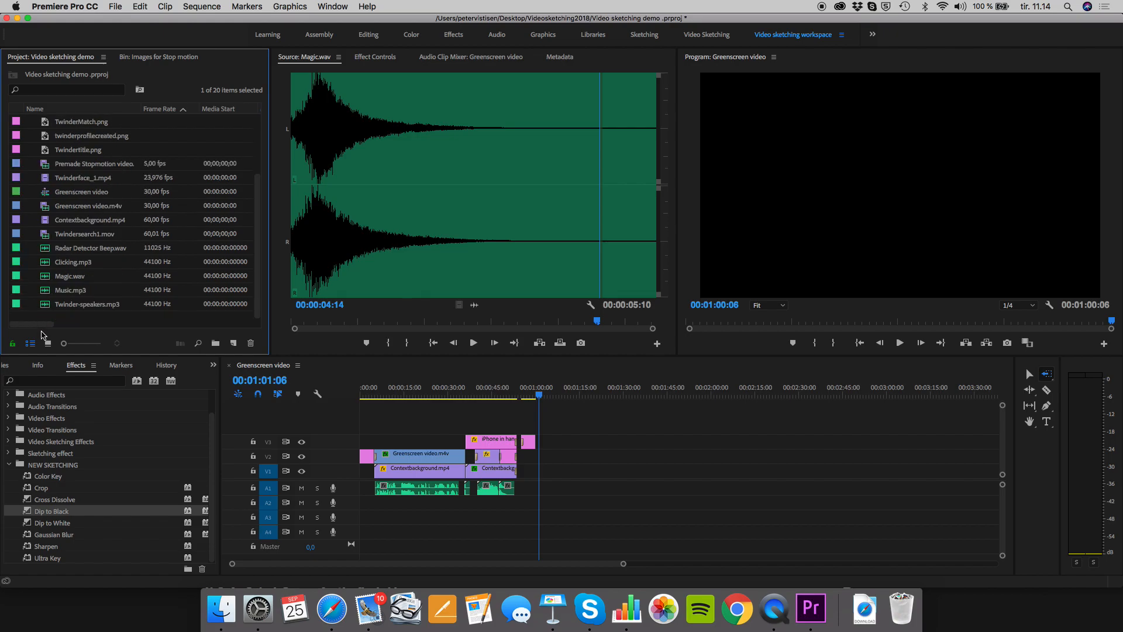
double_click(63, 317)
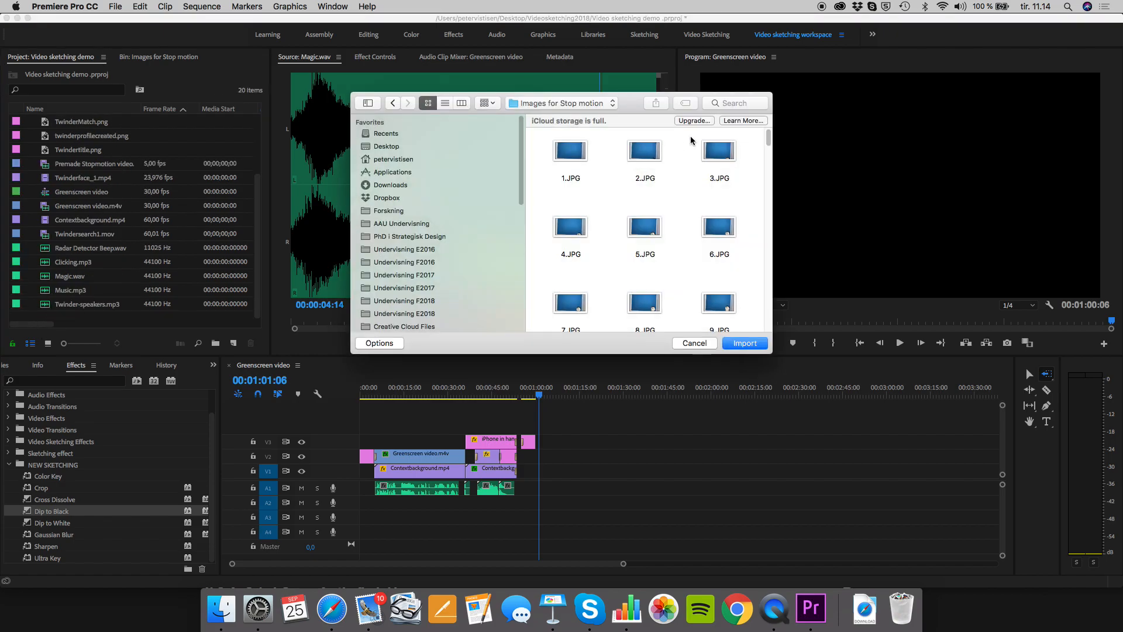
scroll(654, 172, "down", 20)
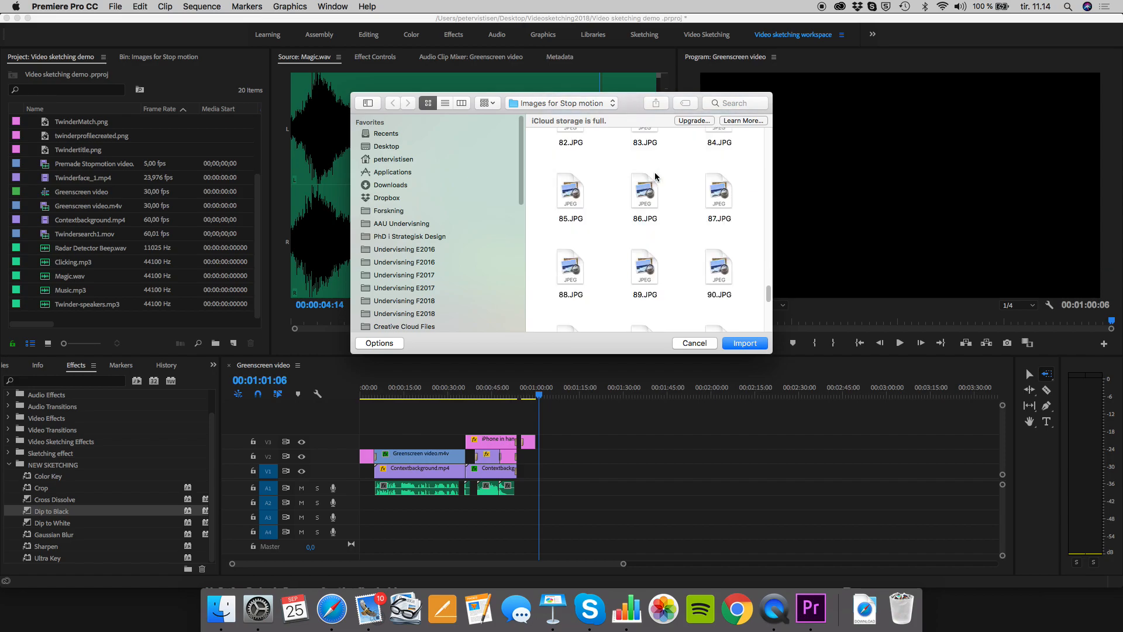
scroll(725, 274, "up", 20)
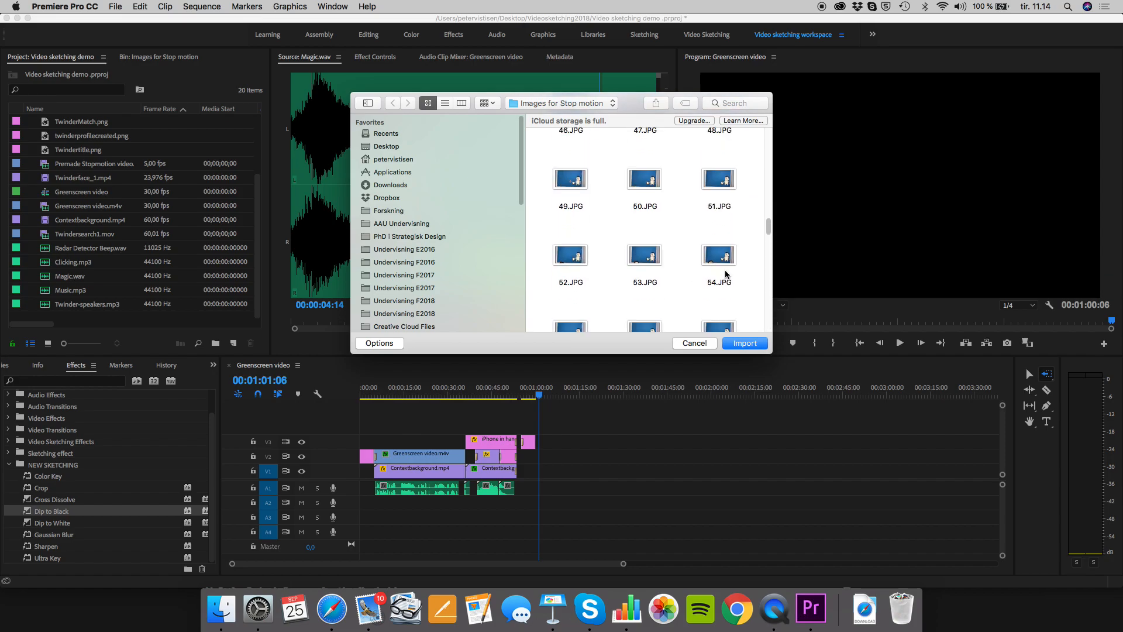
scroll(725, 274, "up", 3)
Preview the stop-motion photos one after another from 1.JPG to 54.JPG and return to the start of the folder.
left_click(587, 160)
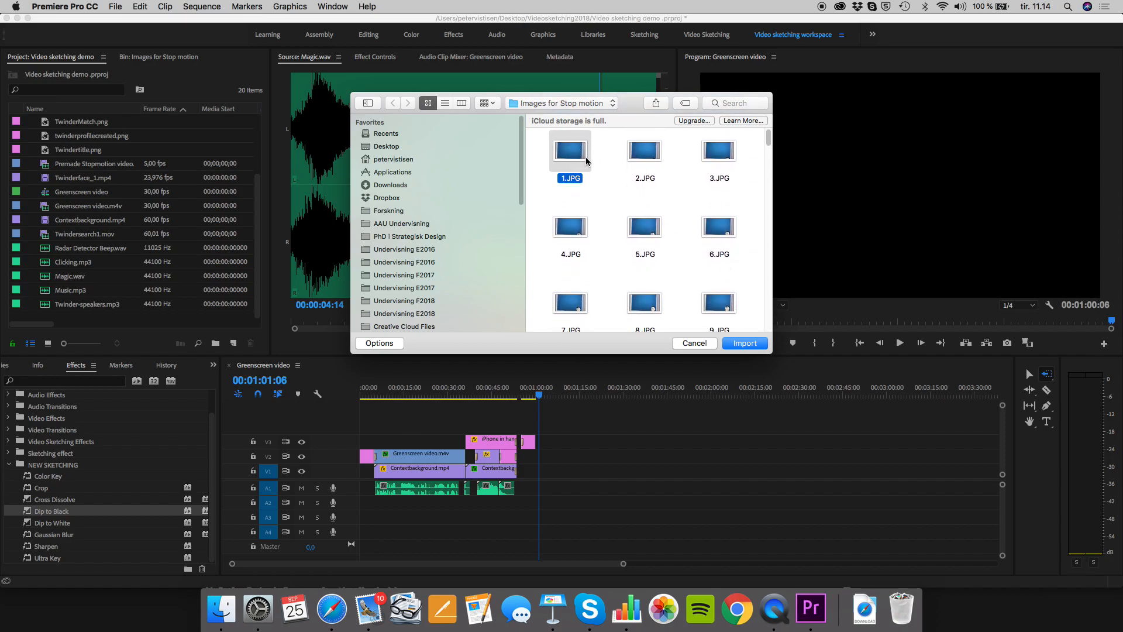
key("space")
key("Right")
key("Right")
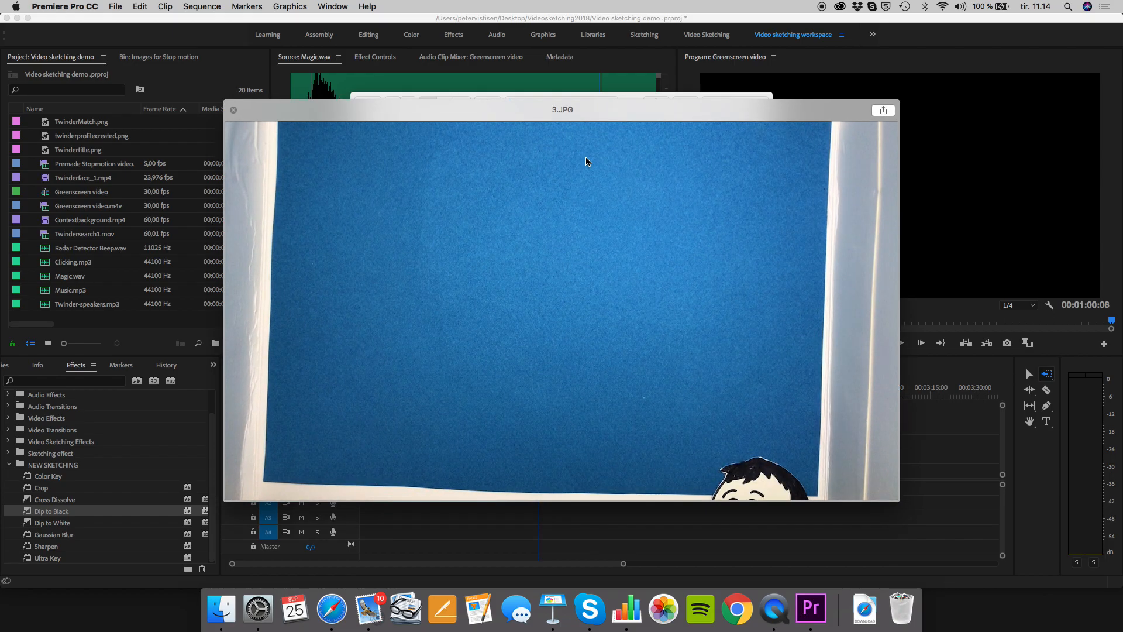
key("Right")
key("Right")
key("Right")
key("Right")
key("Right")
key("Right")
key("Right")
key("Right")
key("Right")
key("Right")
key("Right")
key("Right")
key("Right")
key("Right")
key("Right")
key("Right")
key("Right")
key("Right")
key("Right")
key("Right")
key("Right")
key("Right")
key("Right")
key("Right")
key("Right")
key("Right")
key("Right")
key("Right")
key("Right")
key("Right")
key("Right")
key("Right")
key("Right")
key("Right")
key("Right")
key("space")
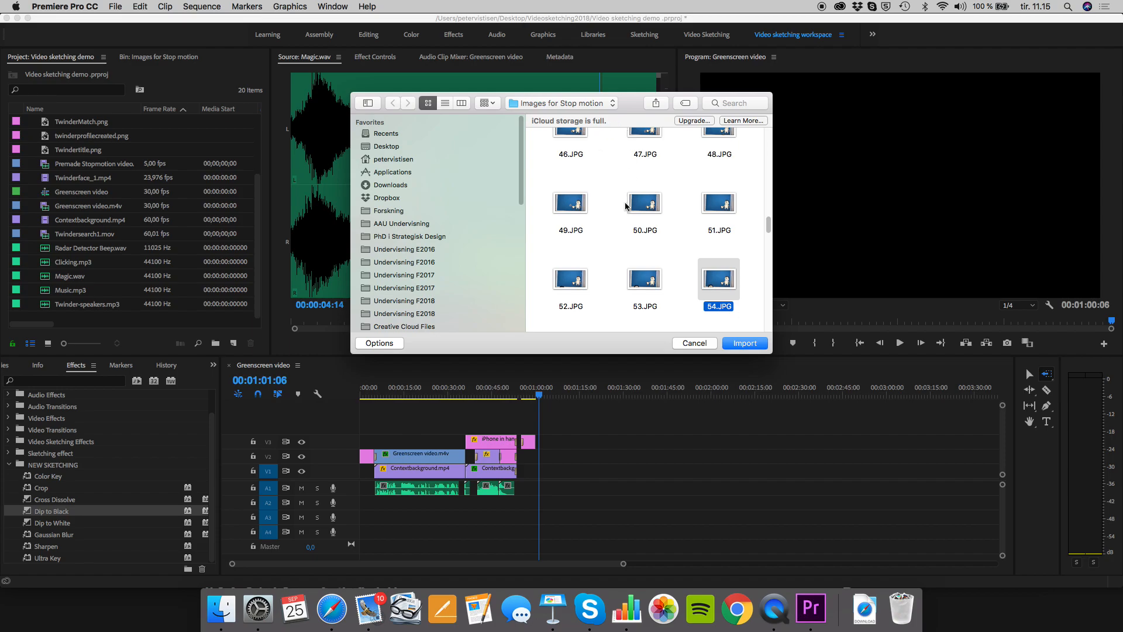
scroll(605, 301, "up", 20)
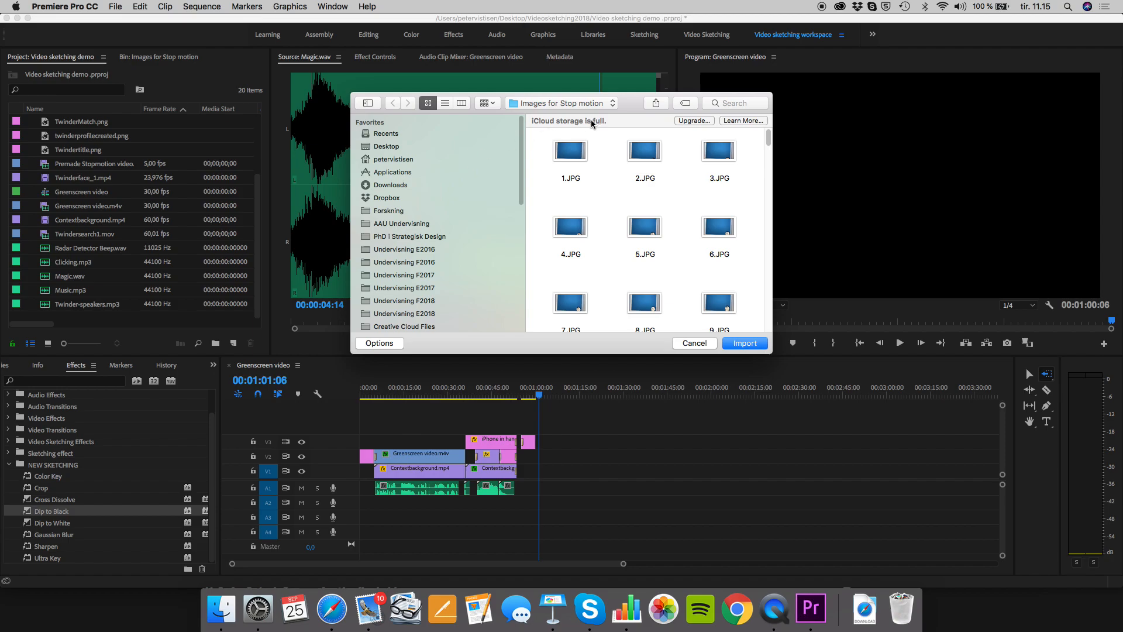
Import the stop-motion photos as an Image Sequence starting from 1.JPG and play the clip in the Source monitor.
left_click(572, 144)
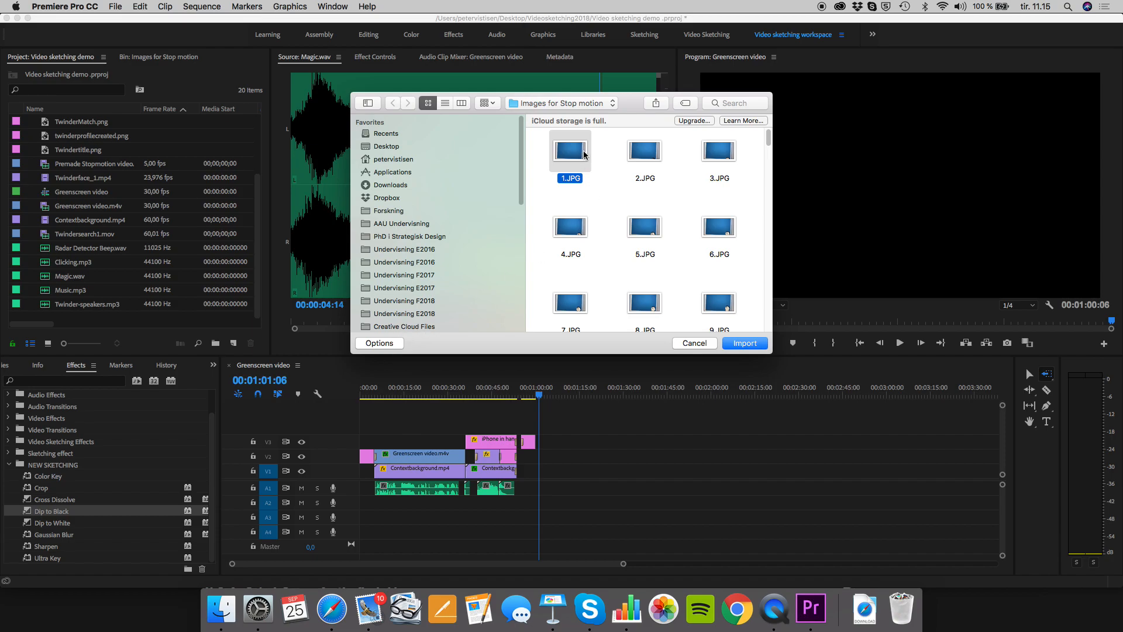
left_click(381, 343)
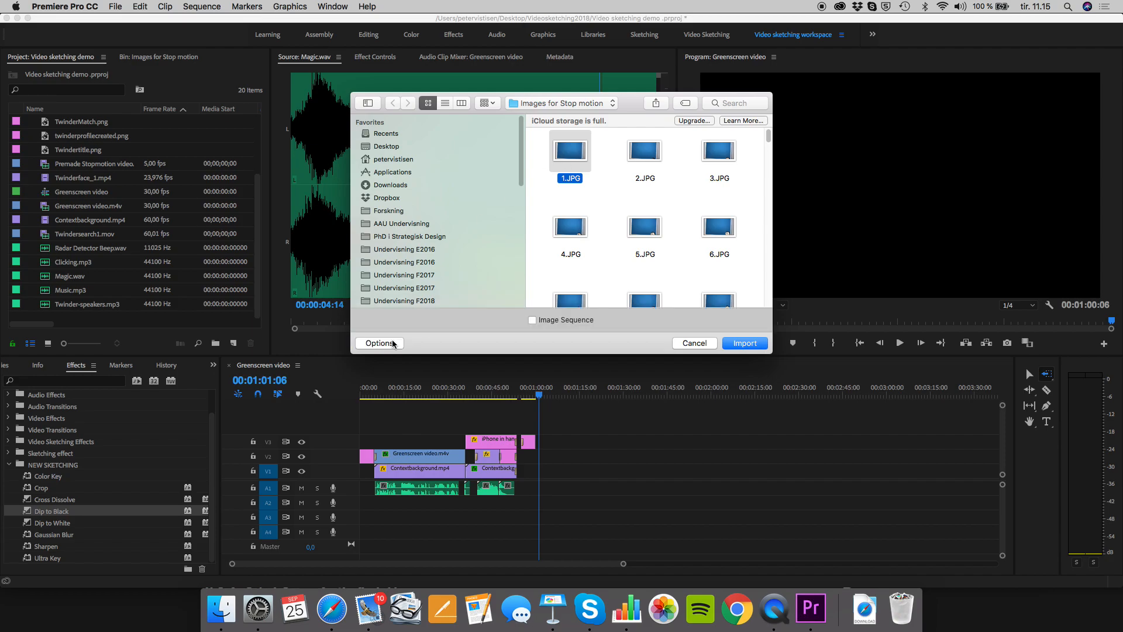
left_click(533, 319)
left_click(745, 343)
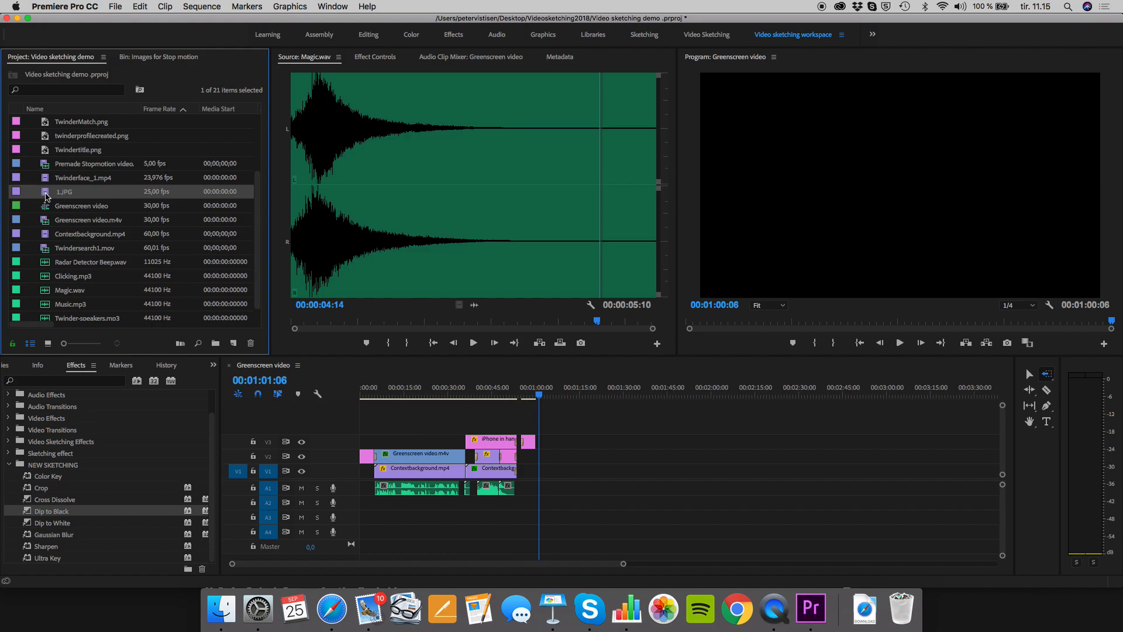
double_click(46, 197)
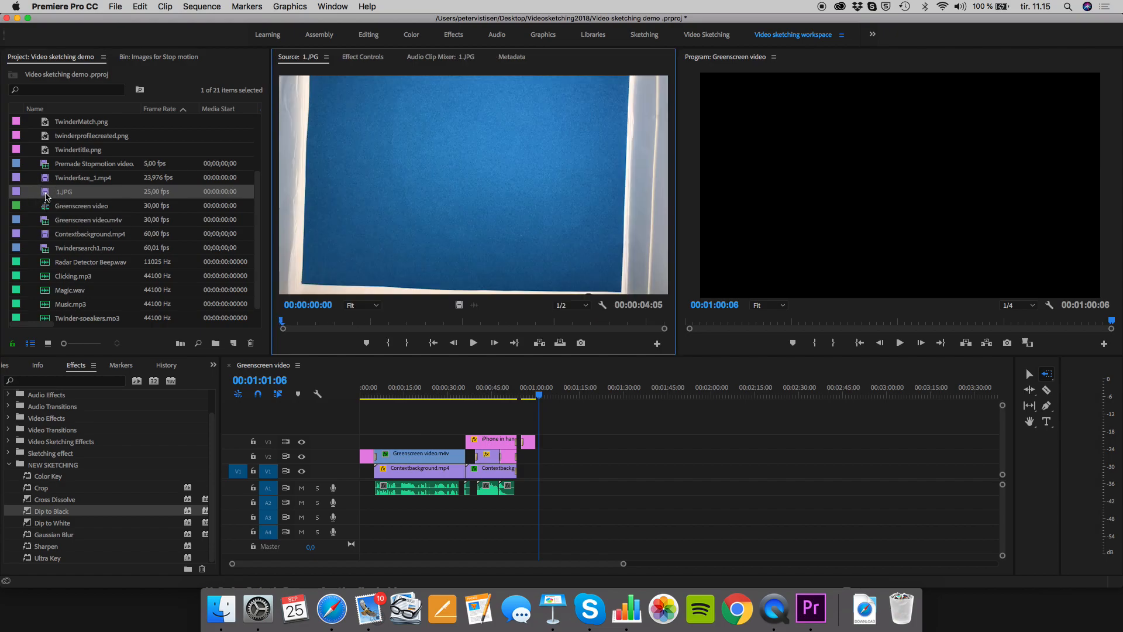
left_click(474, 343)
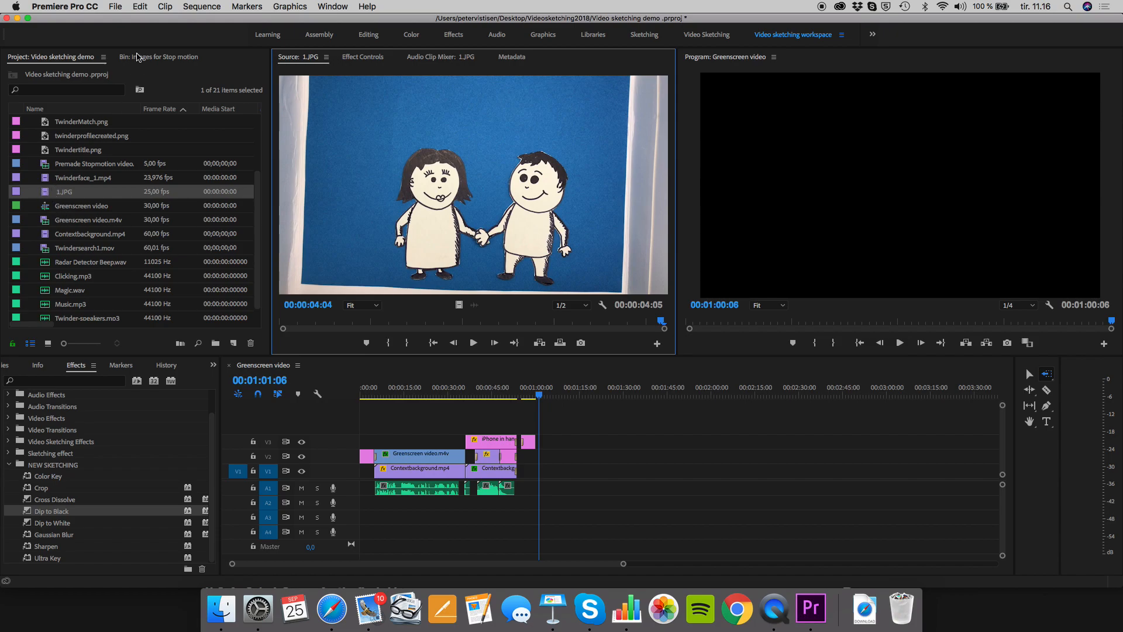
Interpret the 1.JPG sequence's footage with an assumed frame rate of 5 fps.
left_click(167, 6)
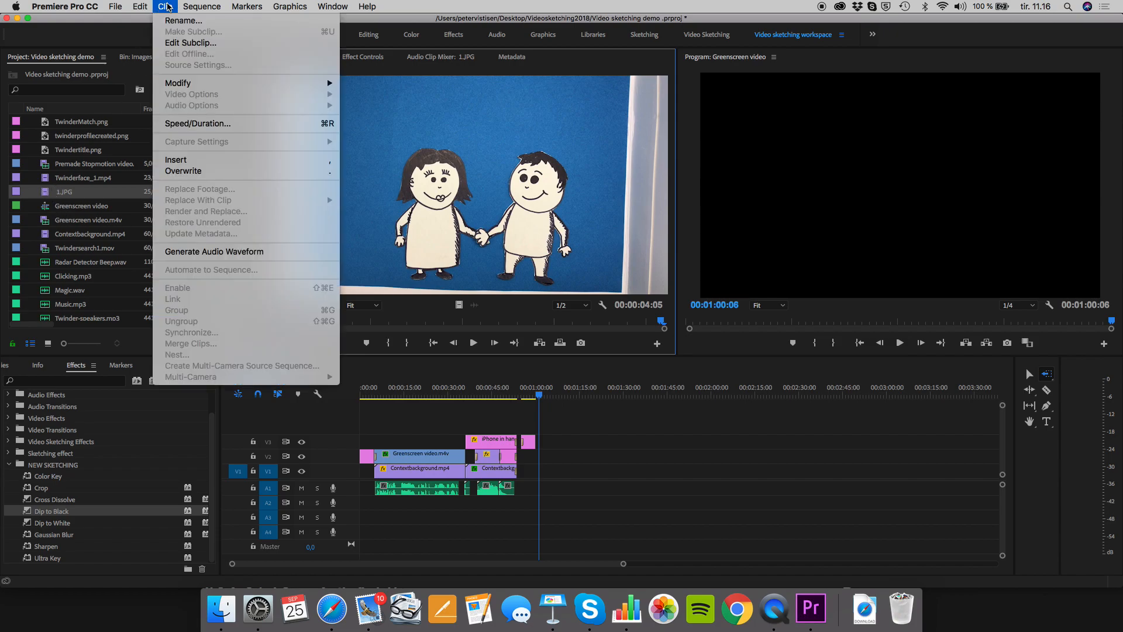
left_click(166, 6)
left_click(166, 6)
mouse_move(179, 86)
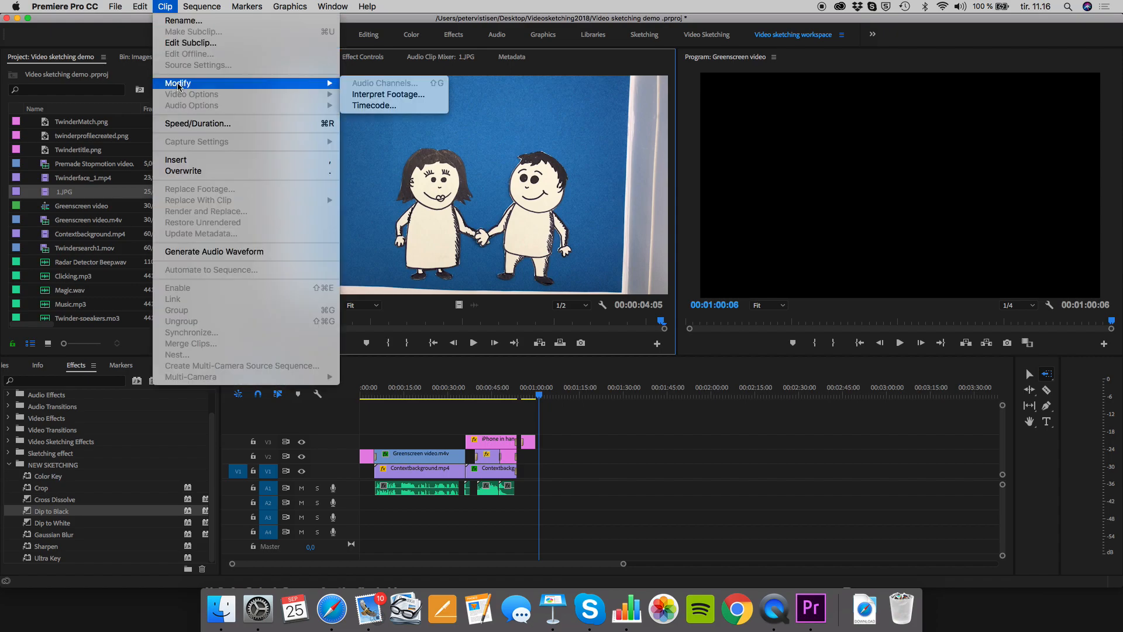
left_click(388, 95)
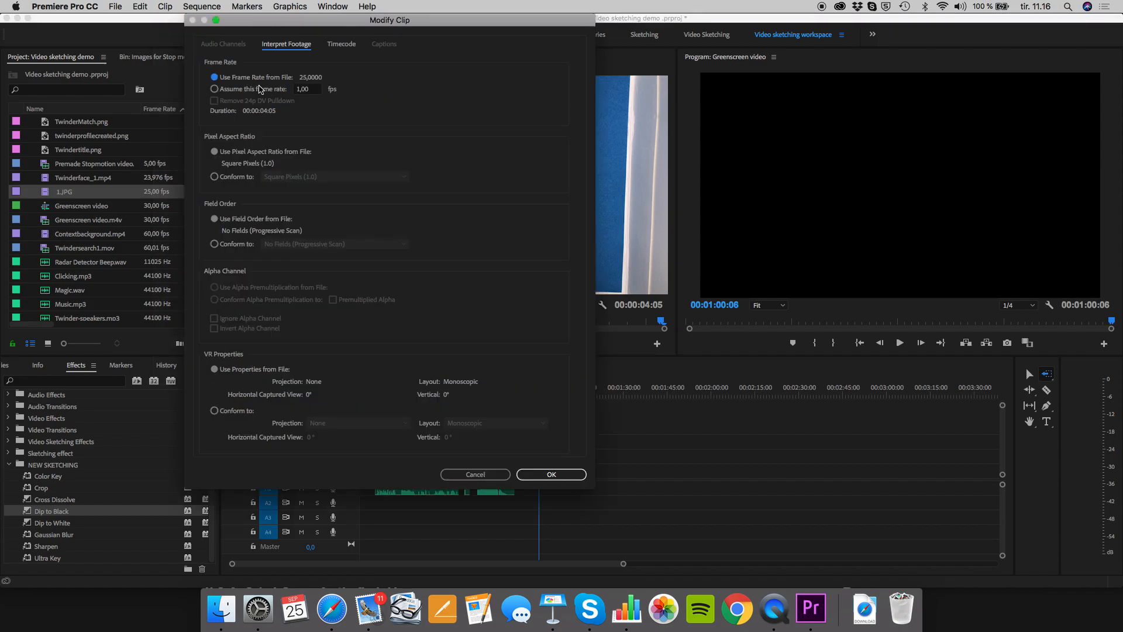
left_click(256, 91)
left_click(300, 89)
left_click(258, 77)
left_click(267, 94)
left_click(300, 89)
key("BackSpace")
type("5")
left_click(576, 474)
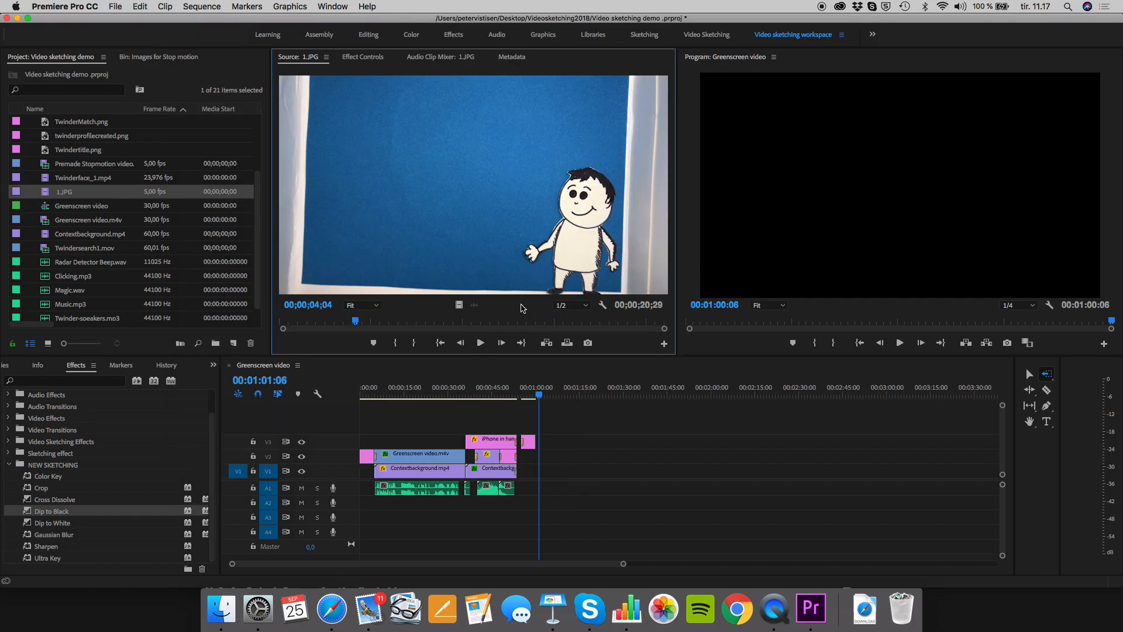
Play the 1.JPG sequence from its start in the Source monitor to check the animation speed.
left_click_drag(360, 322, 269, 320)
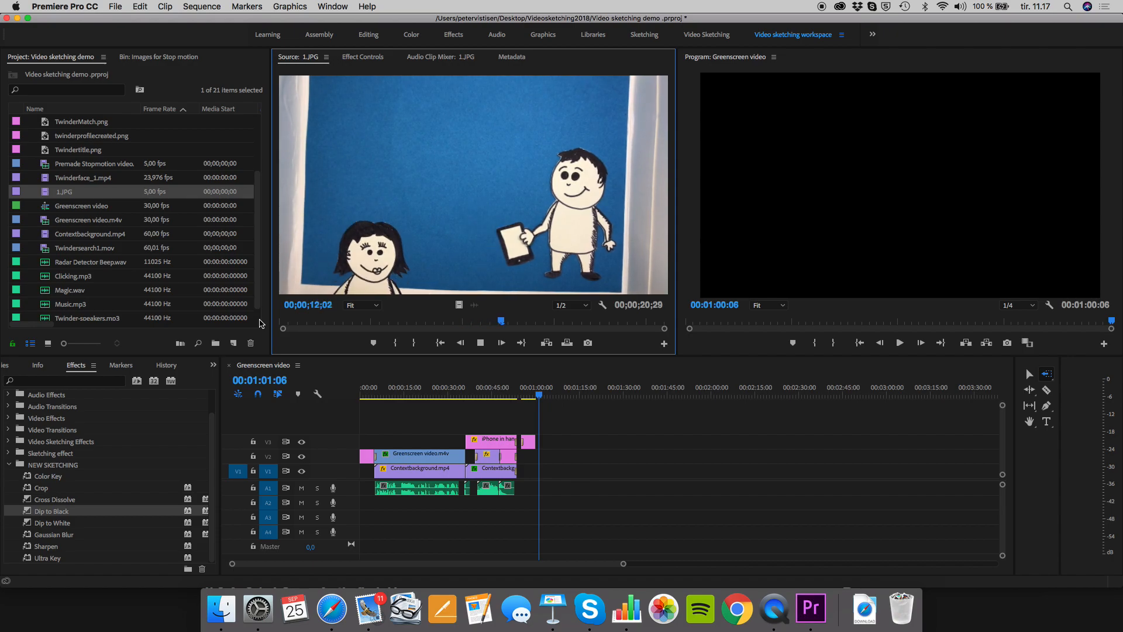
key("space")
key("space")
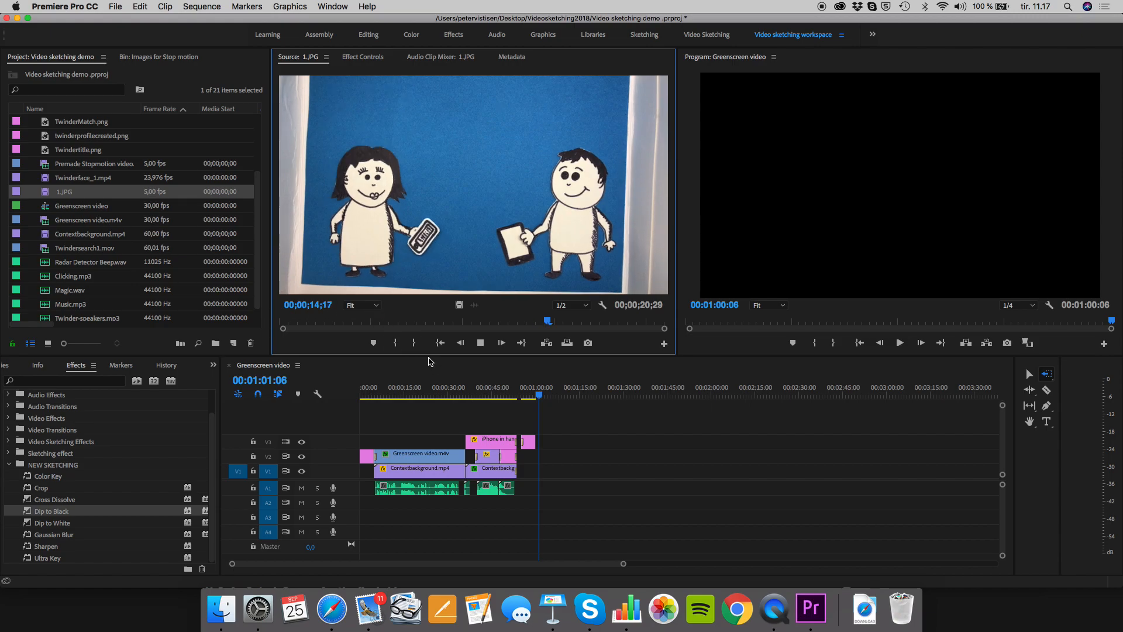
key("space")
Mark the 1.JPG sequence's Out point at 00;00;14;05, where both figures are holding their phones.
left_click_drag(560, 320, 463, 318)
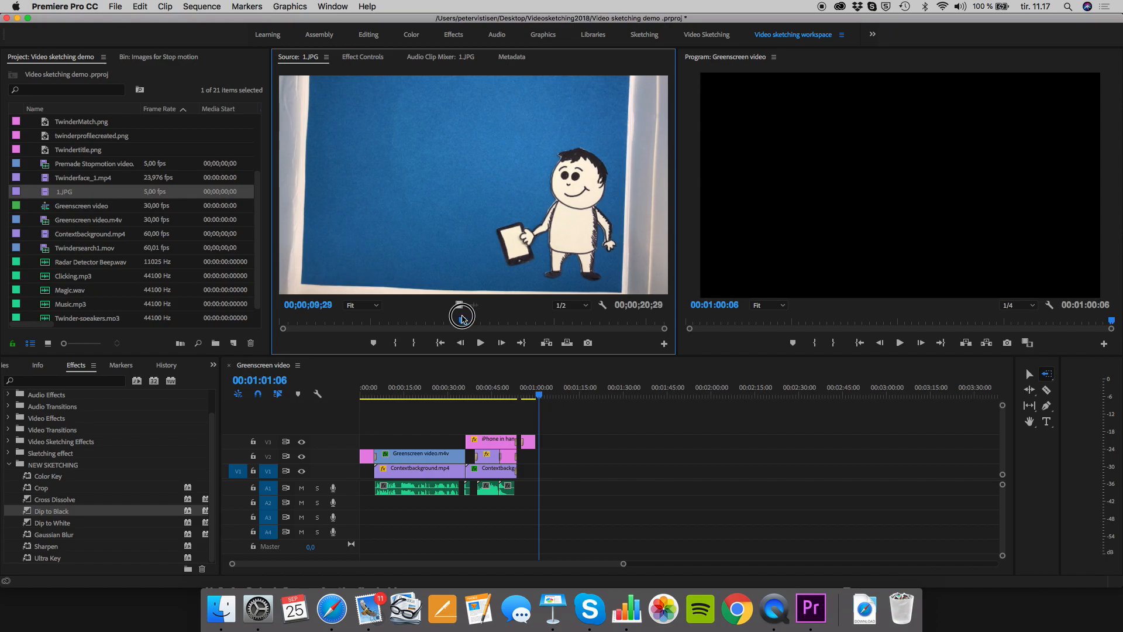
left_click_drag(463, 319, 541, 325)
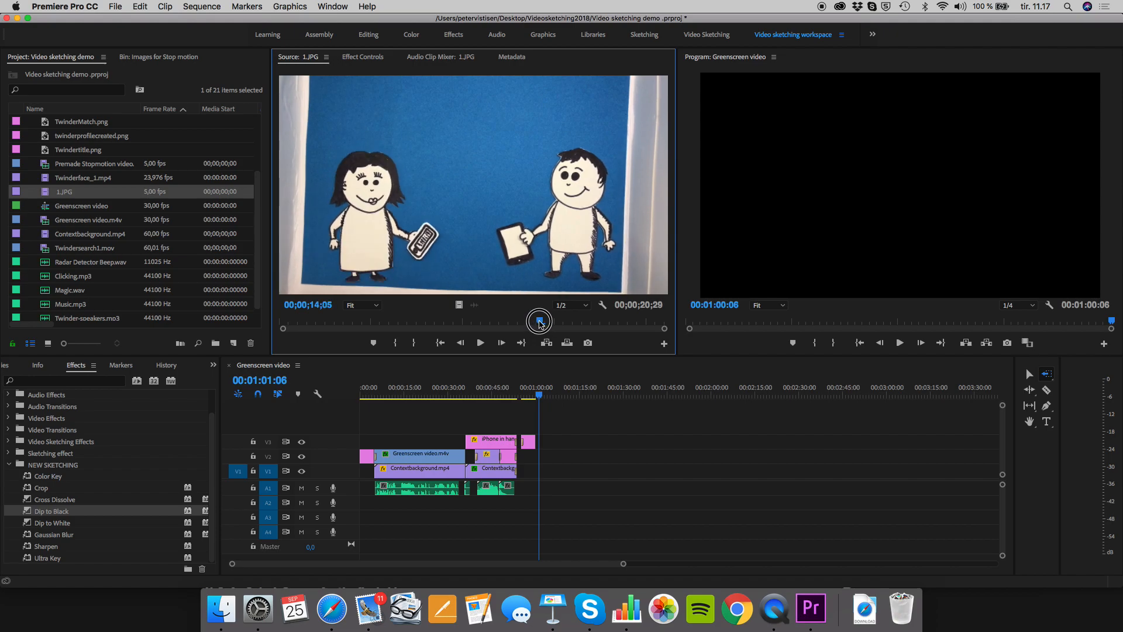
mouse_move(539, 321)
left_mouse_down()
mouse_move(529, 319)
mouse_move(538, 321)
left_mouse_up()
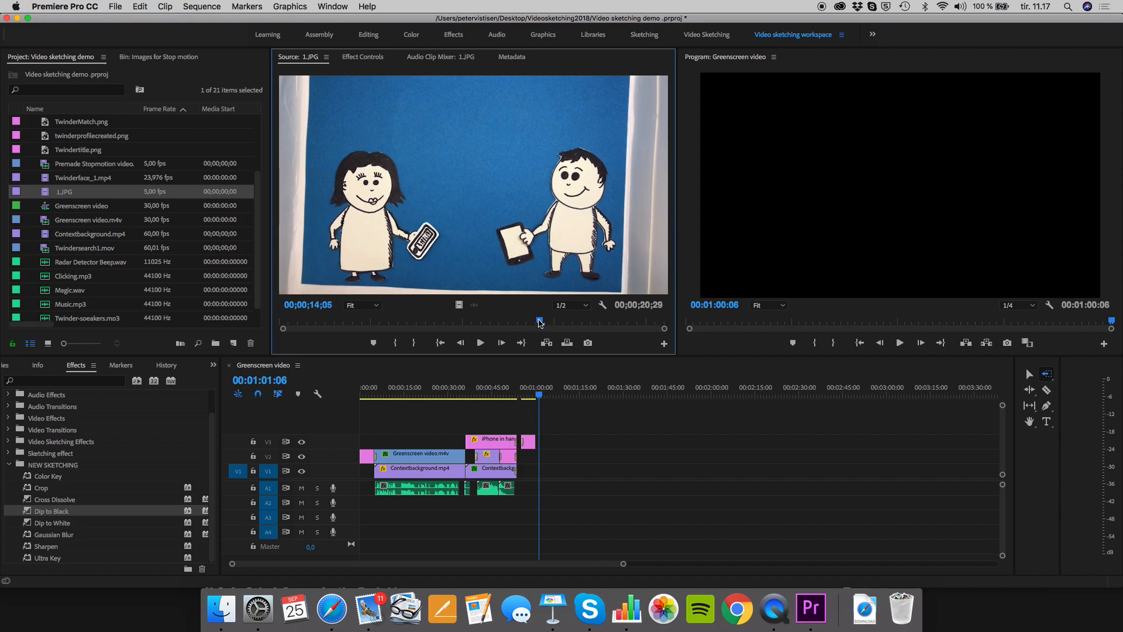
left_click(414, 343)
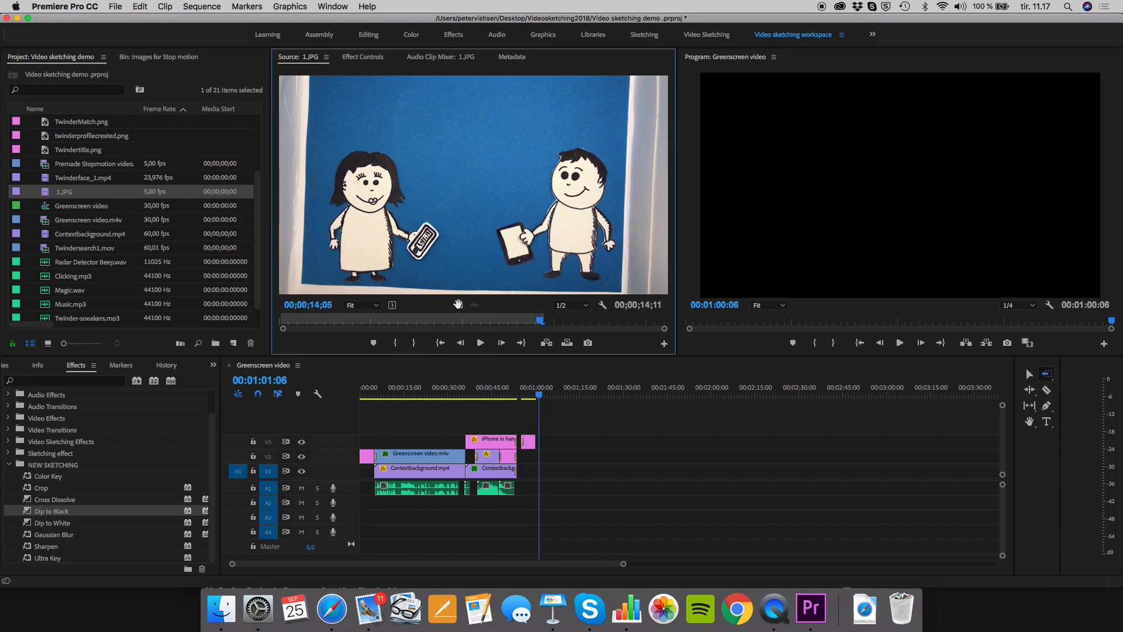
Place only the video of the trimmed 1.JPG clip on track V3 at 00:01:01:06 and move the playhead to 00:01:03:06.
left_click_drag(459, 305, 541, 445)
left_click_drag(540, 445, 540, 445)
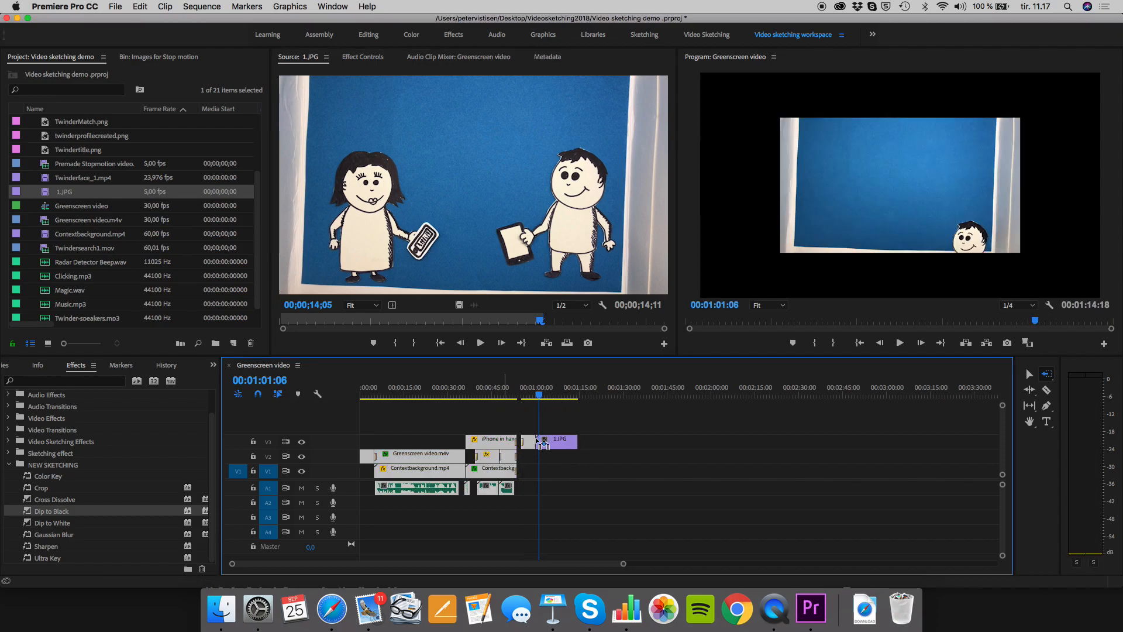
left_click(544, 397)
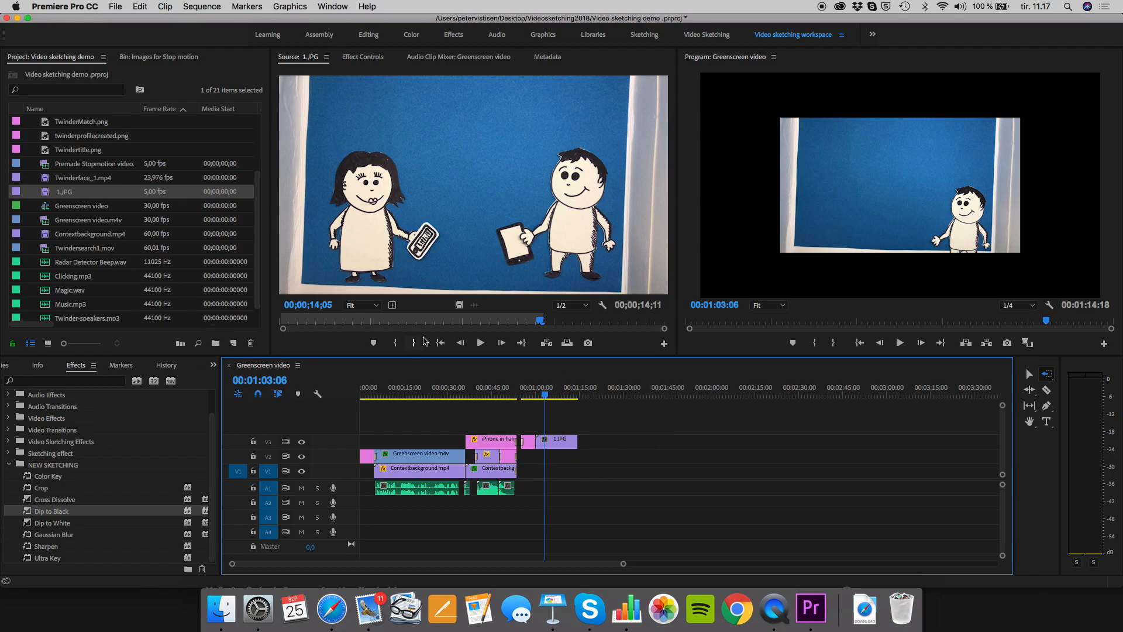
Return to the Selection tool and scale the 1.JPG clip on V3 to the frame size.
left_click(1030, 375)
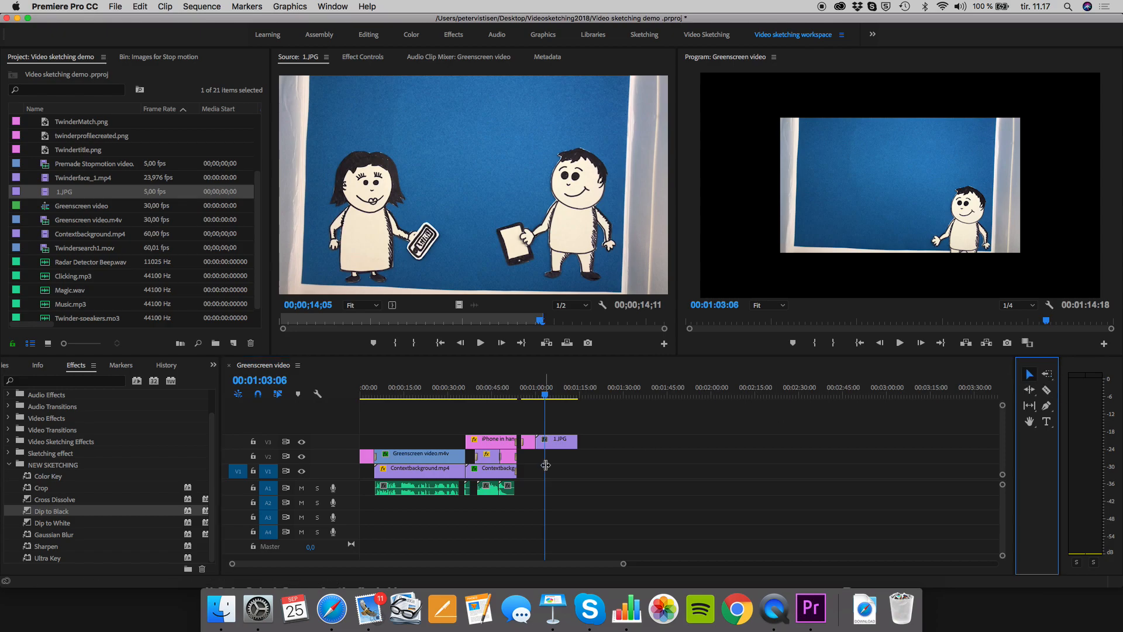
left_click(565, 445)
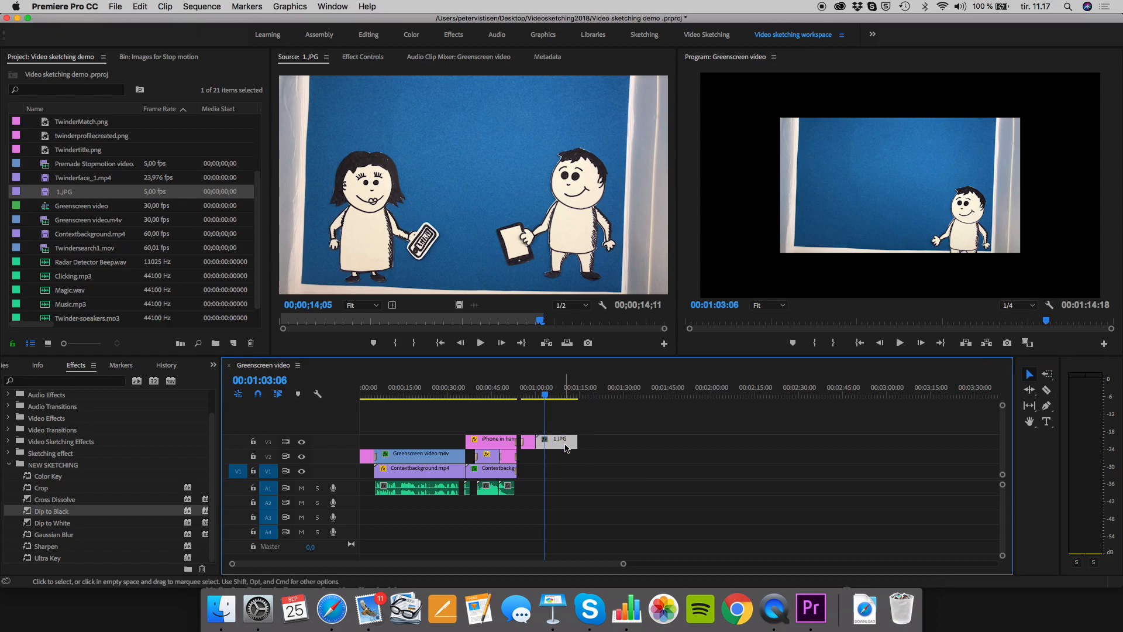
right_click(565, 447)
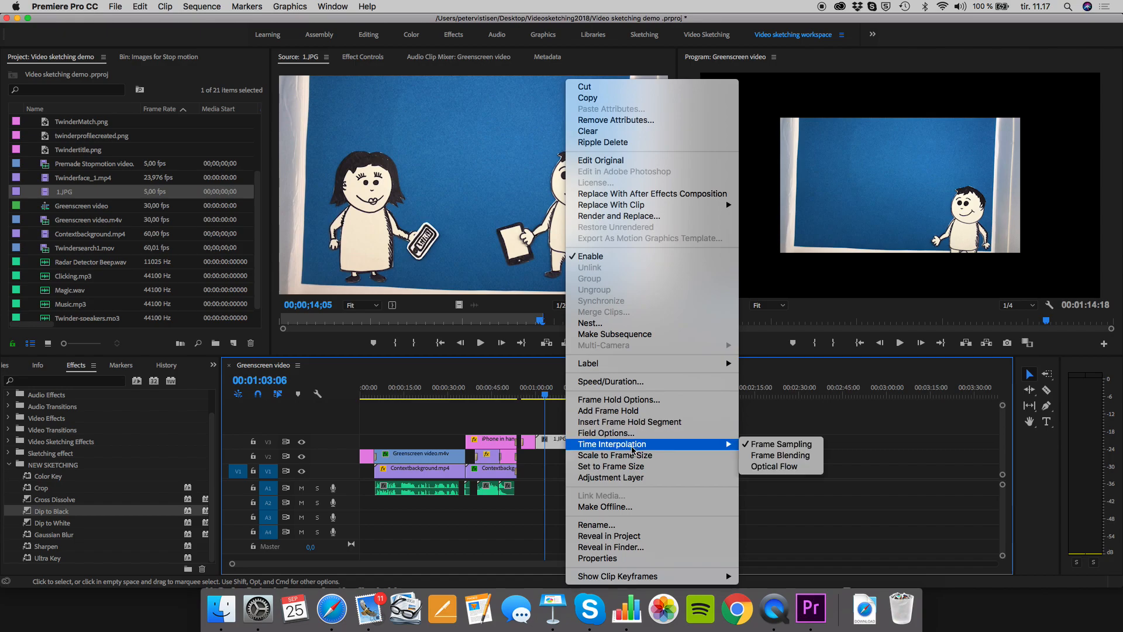
left_click(630, 455)
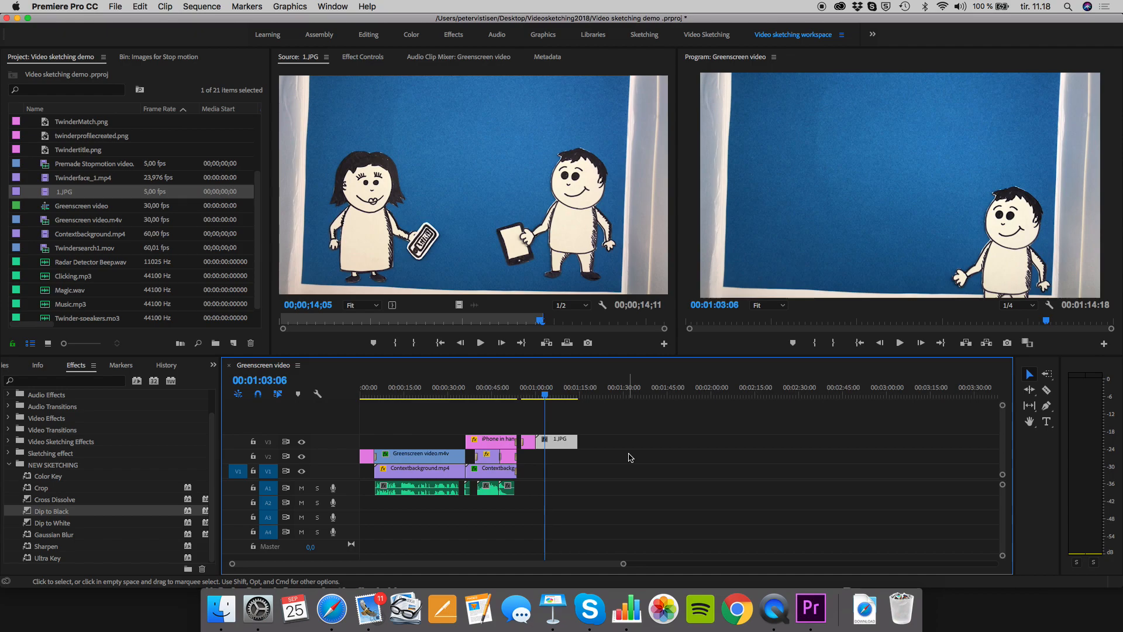
Apply the Crop effect to the 1.JPG clip on V3 and show its crop settings.
left_click(26, 489)
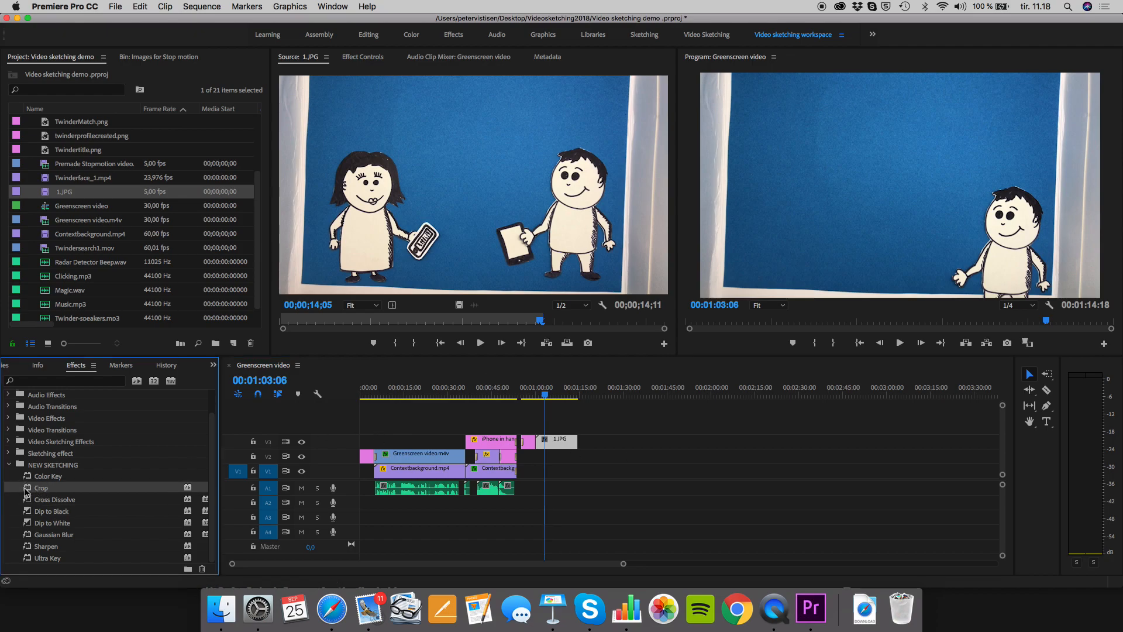
left_click_drag(30, 490, 565, 441)
left_click(365, 56)
scroll(385, 263, "down", 2)
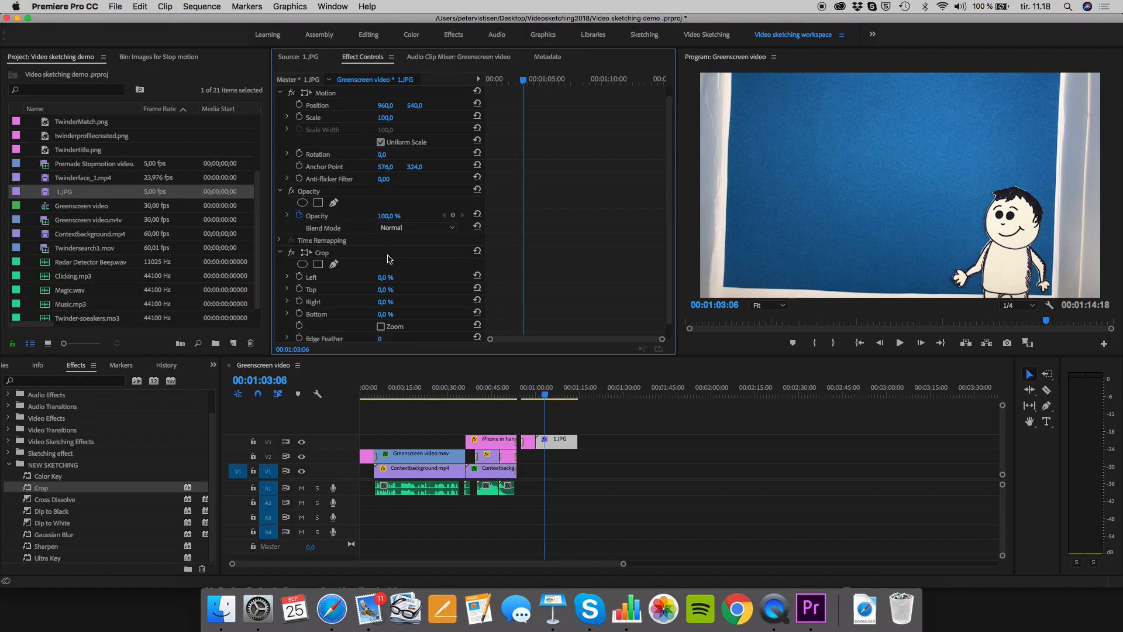
Crop the 1.JPG clip 9% left, 12% right and 5% bottom, and move the playhead to 00:01:14:00.
left_click_drag(385, 263, 393, 300)
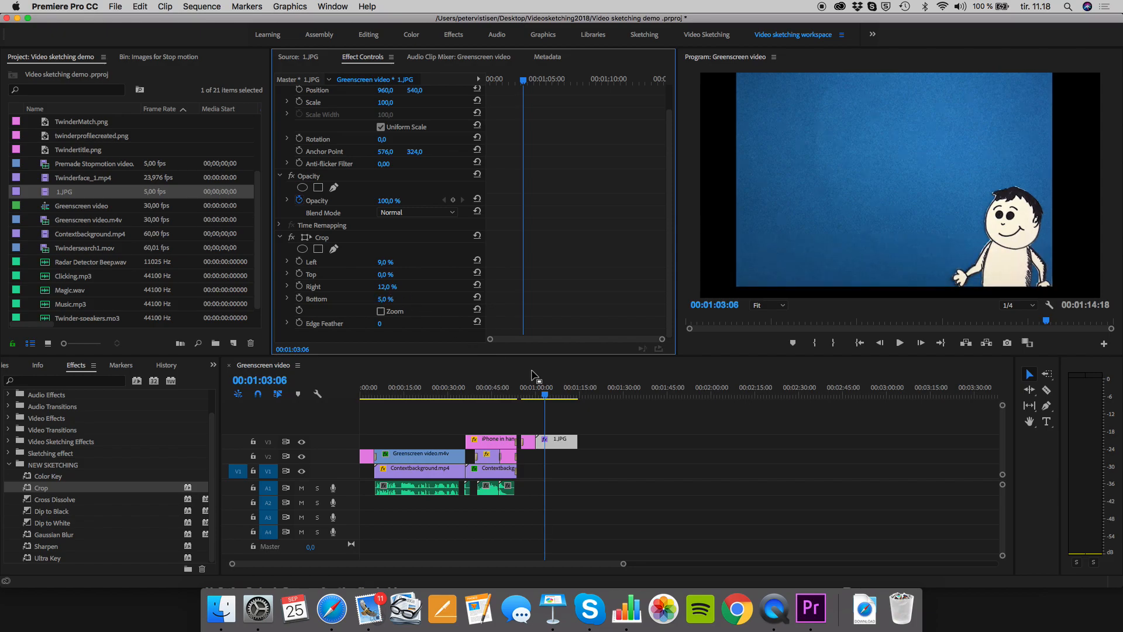
left_click(552, 393)
left_click_drag(553, 393, 576, 403)
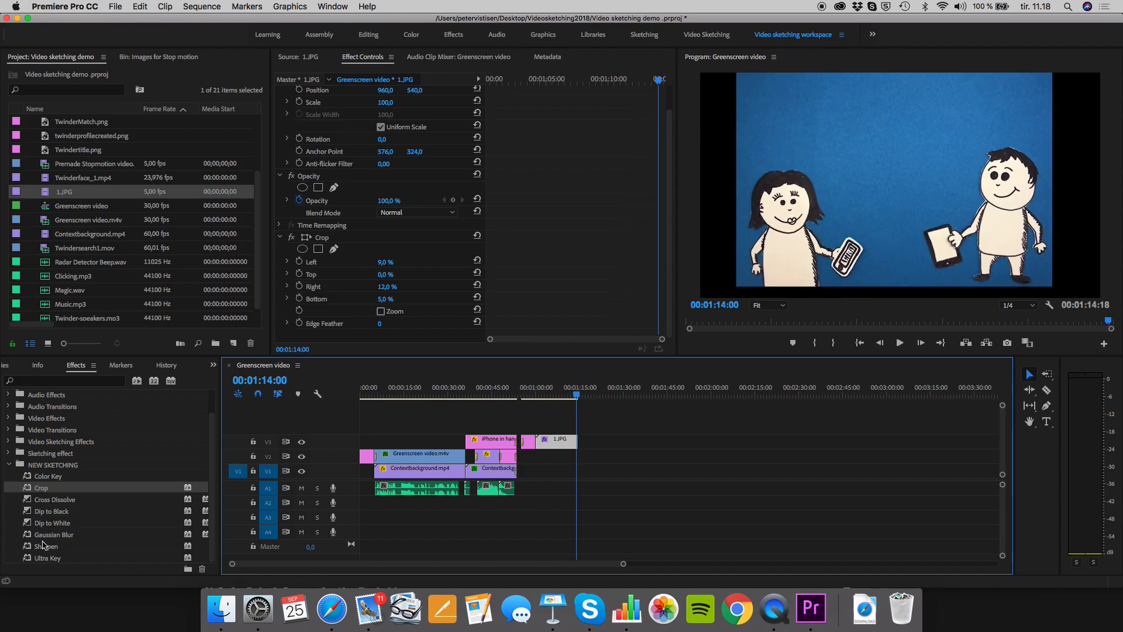
Apply Ultra Key to the 1.JPG clip on V3 and sample the blue backdrop as the key color.
left_click_drag(37, 559, 566, 443)
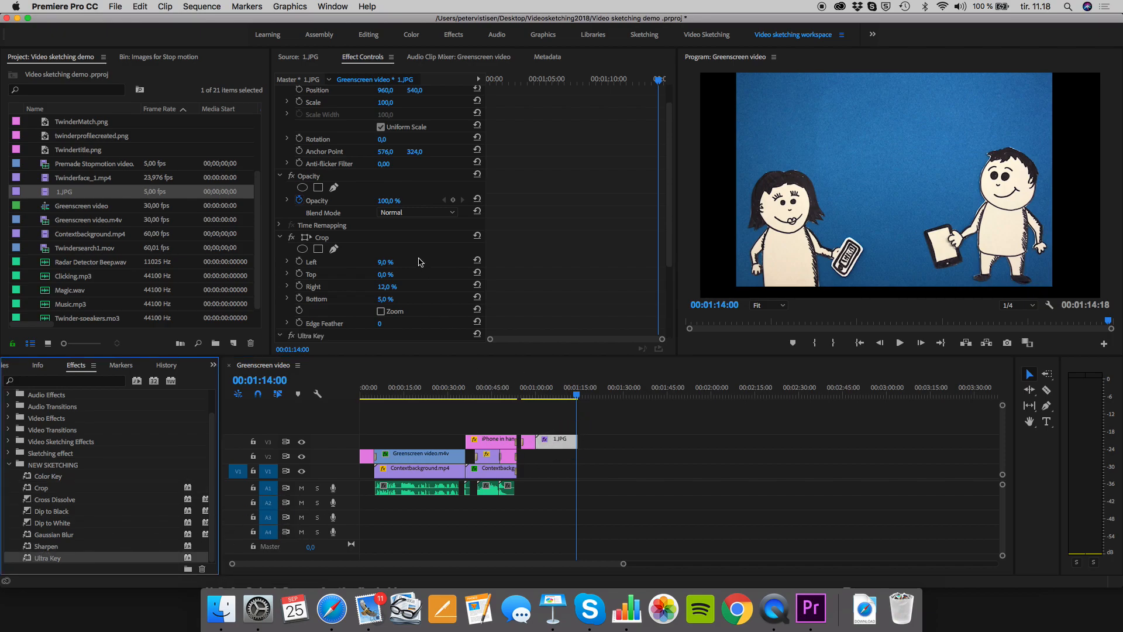
scroll(410, 246, "down", 5)
left_click(397, 274)
left_click(882, 121)
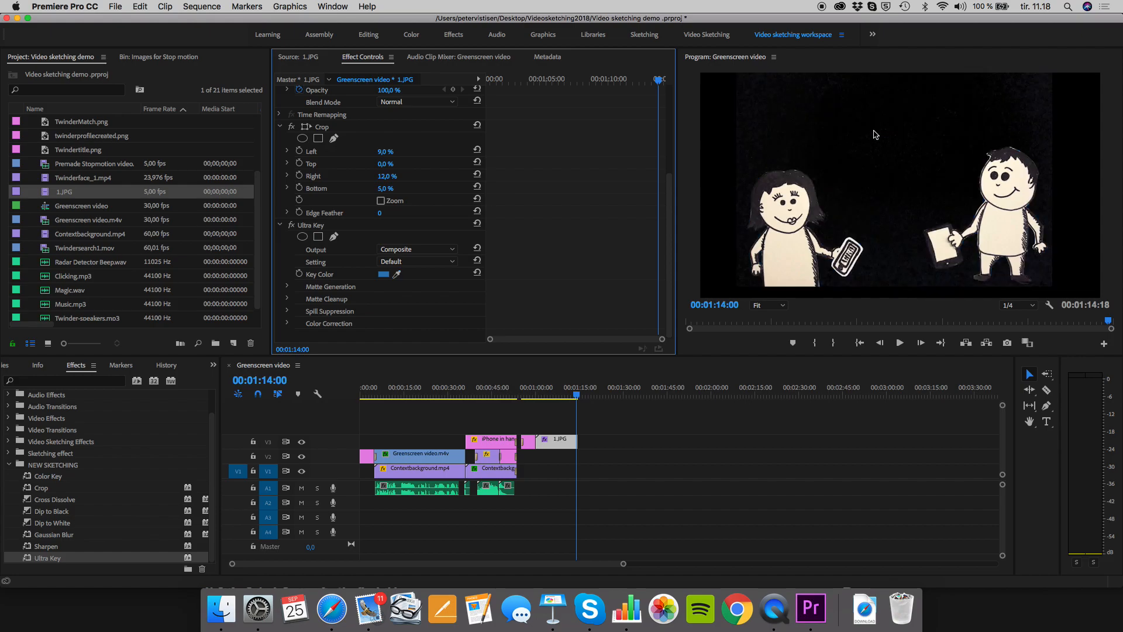
Set the Ultra Key to Aggressive and refine its matte generation with Shadow 42 and Tolerance 90.
left_click(404, 261)
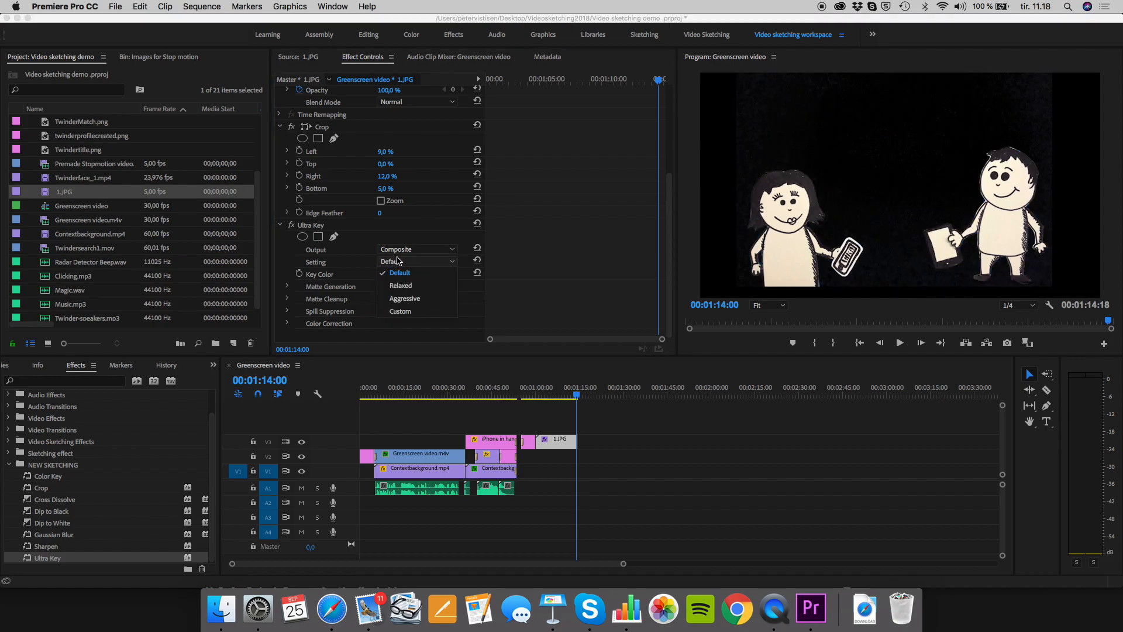
left_click(404, 298)
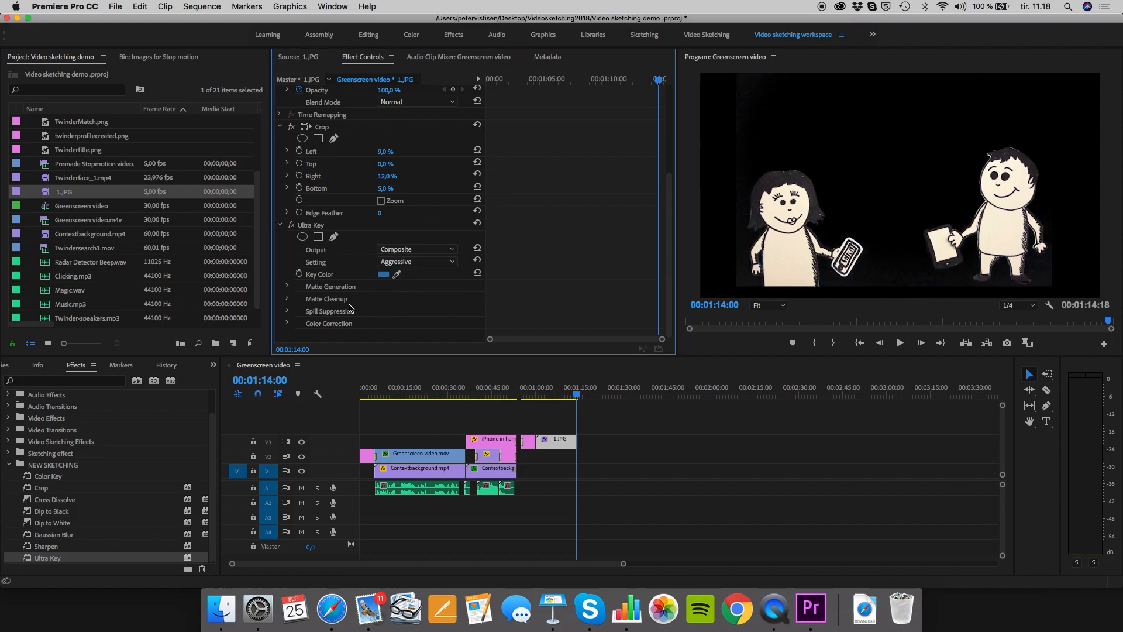
left_click(286, 287)
mouse_move(384, 314)
left_mouse_down()
mouse_move(375, 314)
mouse_move(382, 324)
left_mouse_up()
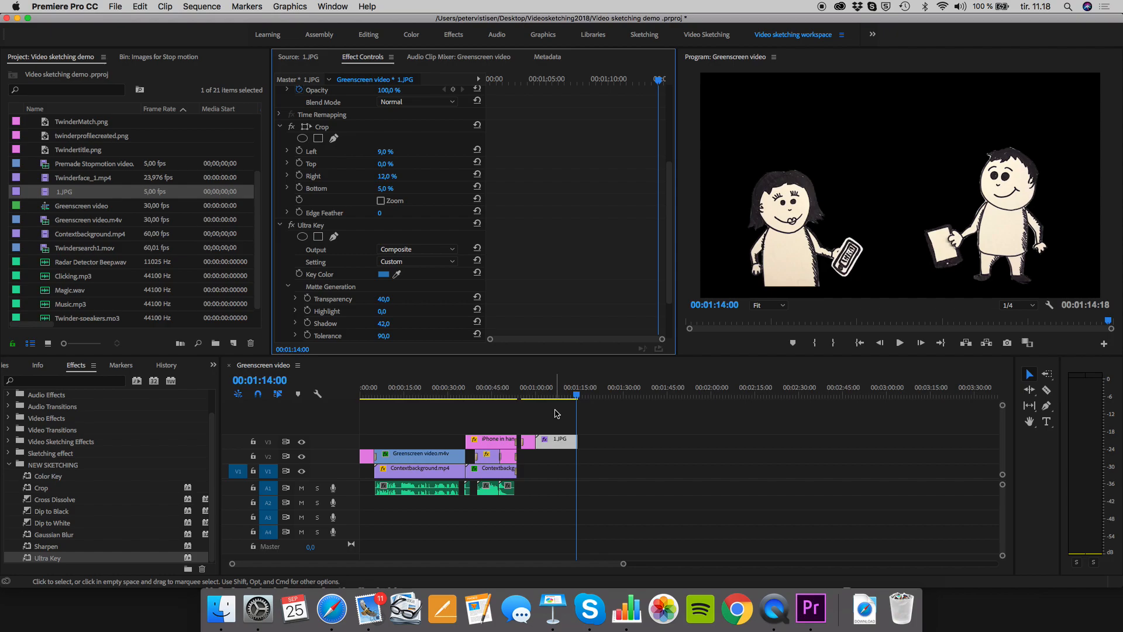
Place Noerreport.jpg on track V1 beneath the 1.JPG clip, matching that clip's start and end, and select it.
mouse_move(577, 396)
left_mouse_down()
mouse_move(546, 397)
mouse_move(556, 398)
left_mouse_up()
scroll(45, 182, "up", 3)
left_click(43, 179)
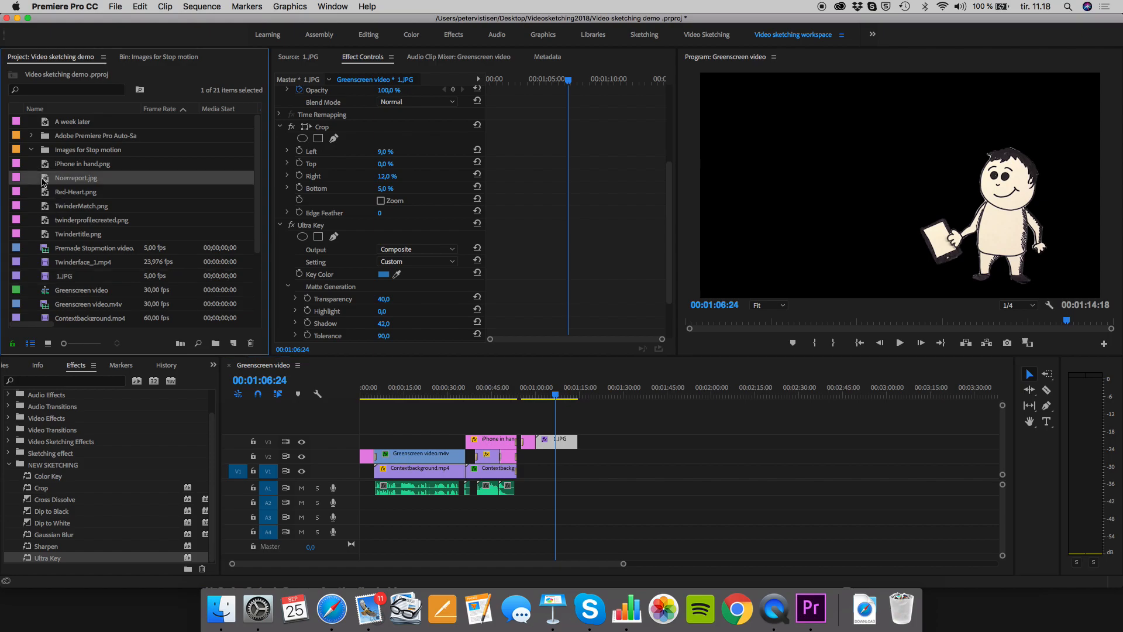
double_click(43, 179)
left_click_drag(43, 179, 581, 476)
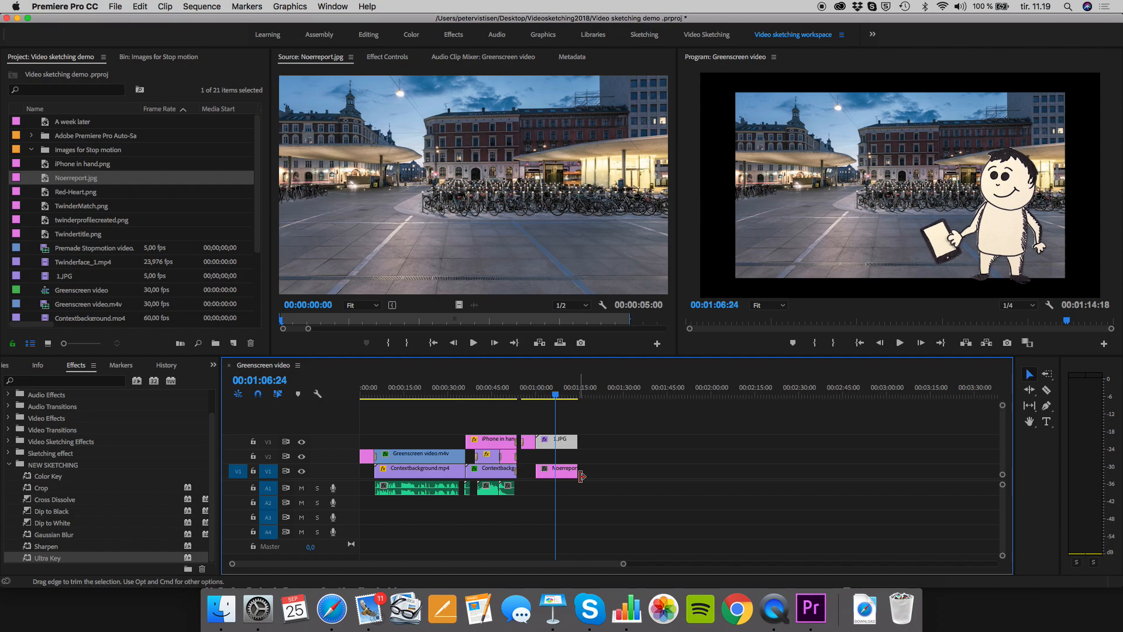
left_click(574, 472)
left_click(566, 474)
Scale the Noerreport.jpg background to 123 so it fills the frame.
left_click_drag(556, 394, 550, 395)
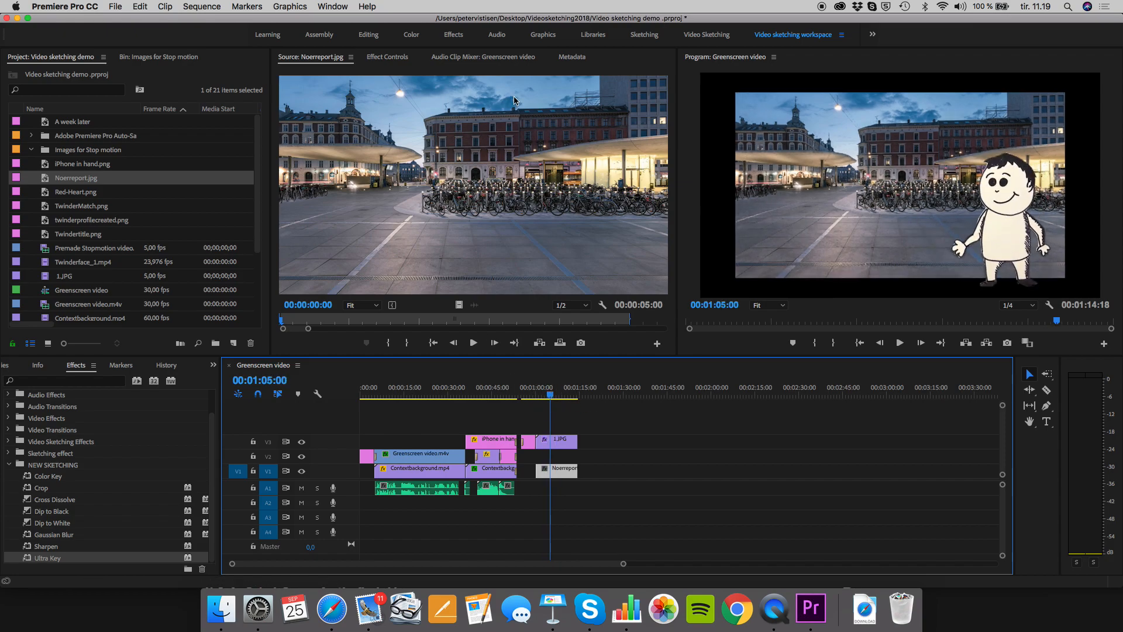
left_click(400, 58)
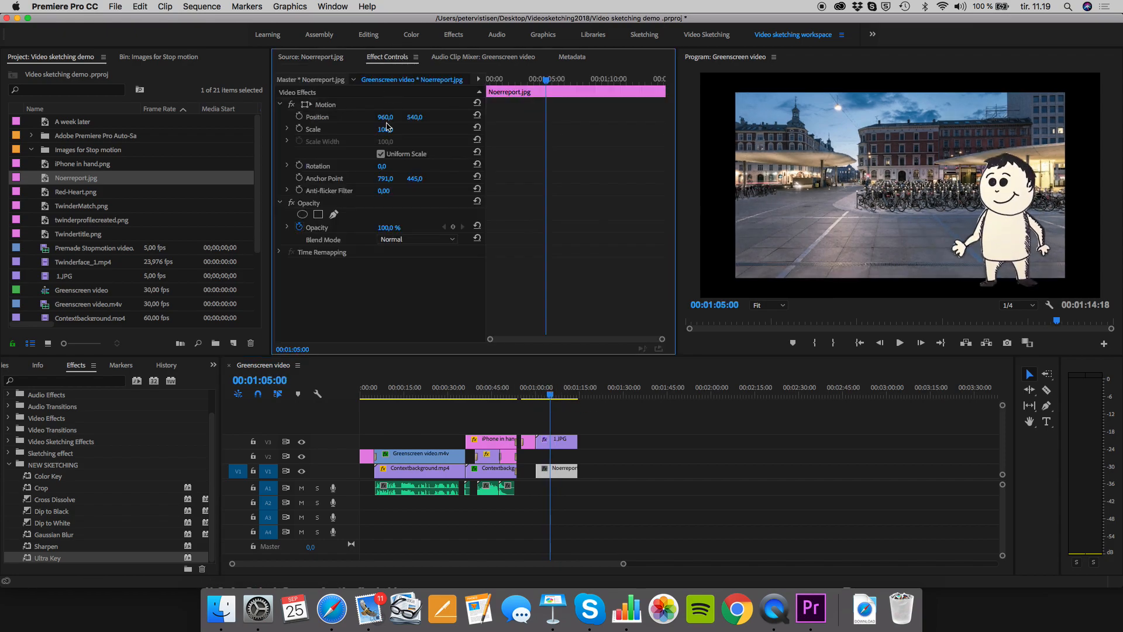
left_click_drag(385, 129, 393, 130)
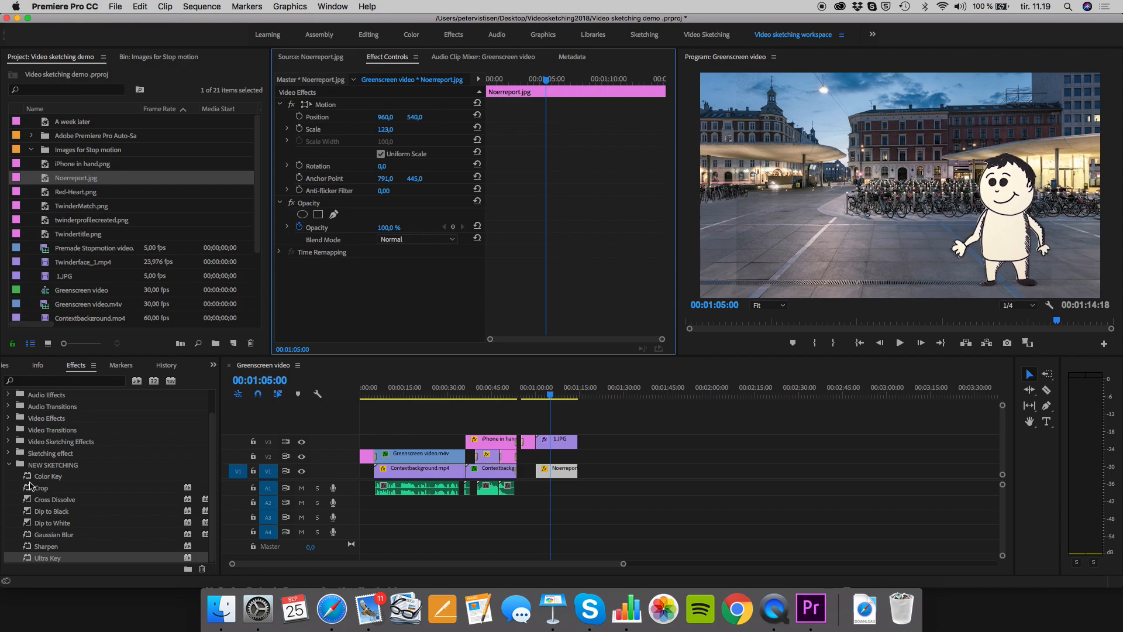
Apply Gaussian Blur with a blurriness of 30 to the Noerreport.jpg clip and preview the scene from its start.
left_click(44, 536)
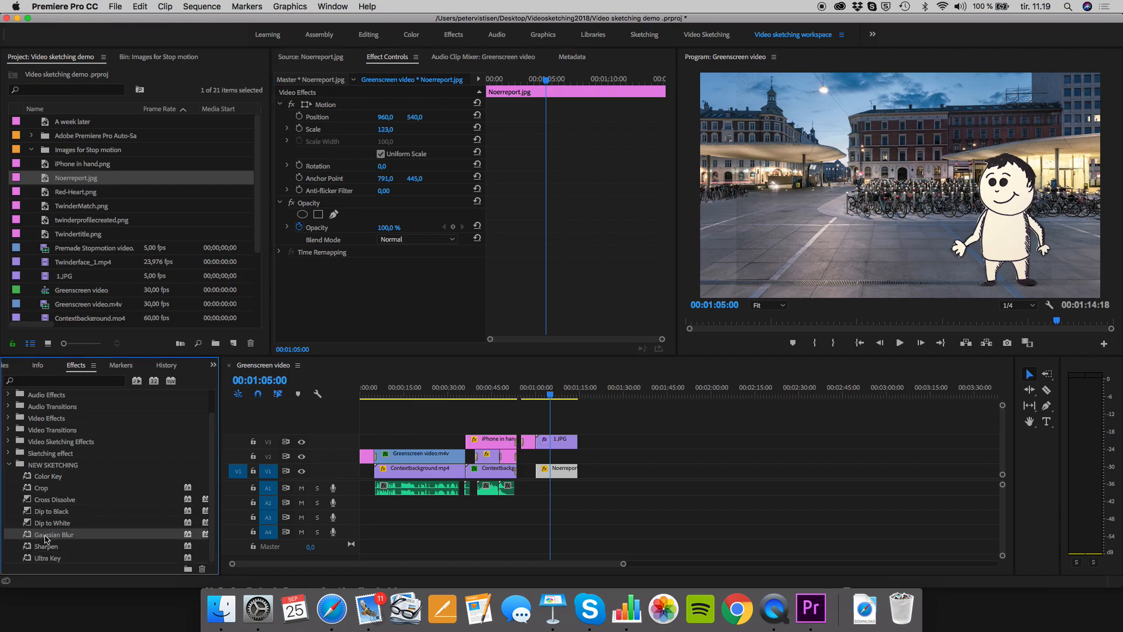
left_click_drag(46, 537, 559, 470)
left_click_drag(381, 289, 401, 289)
left_click_drag(553, 393, 539, 394)
key("space")
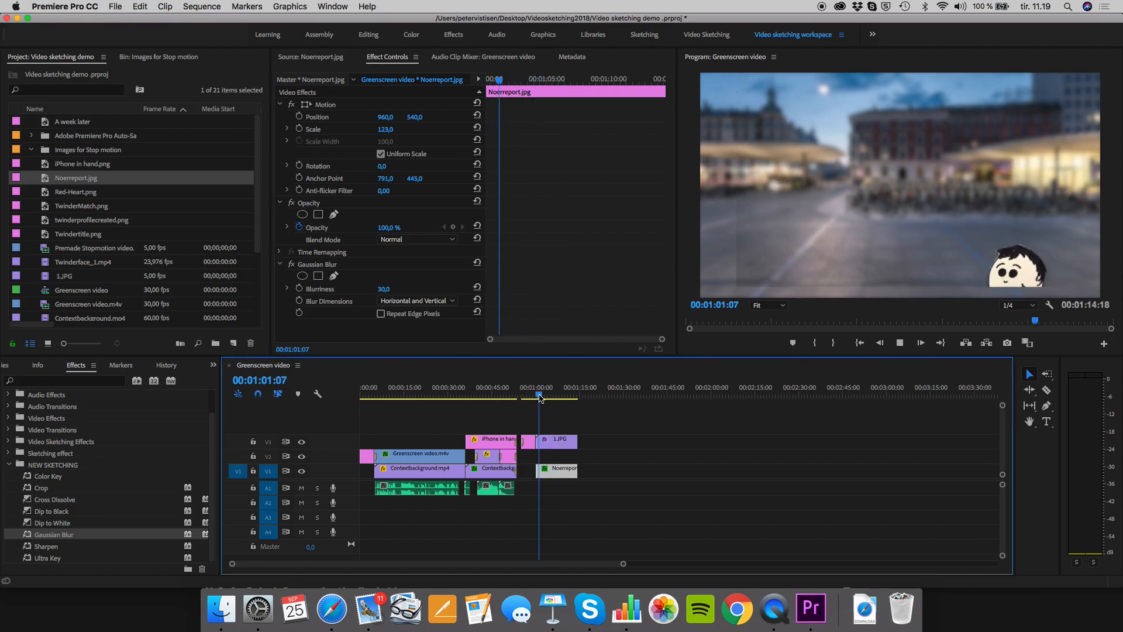
key("space")
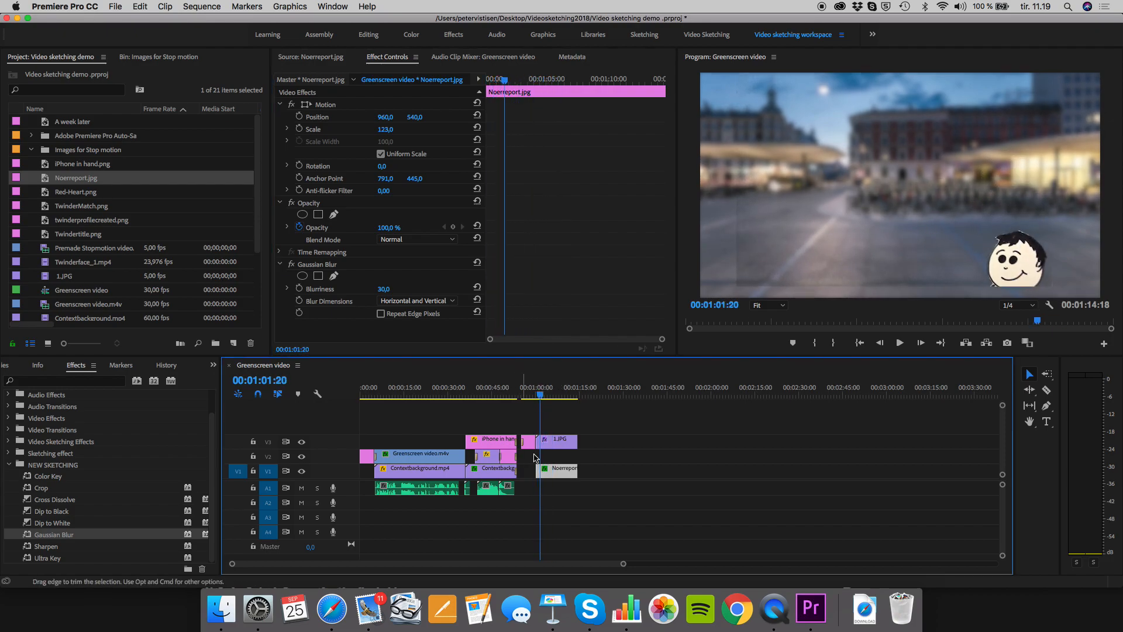
Move the 1.JPG clip in the frame to position 976.8, 593.5 and play the scene.
left_click(557, 442)
left_click(305, 105)
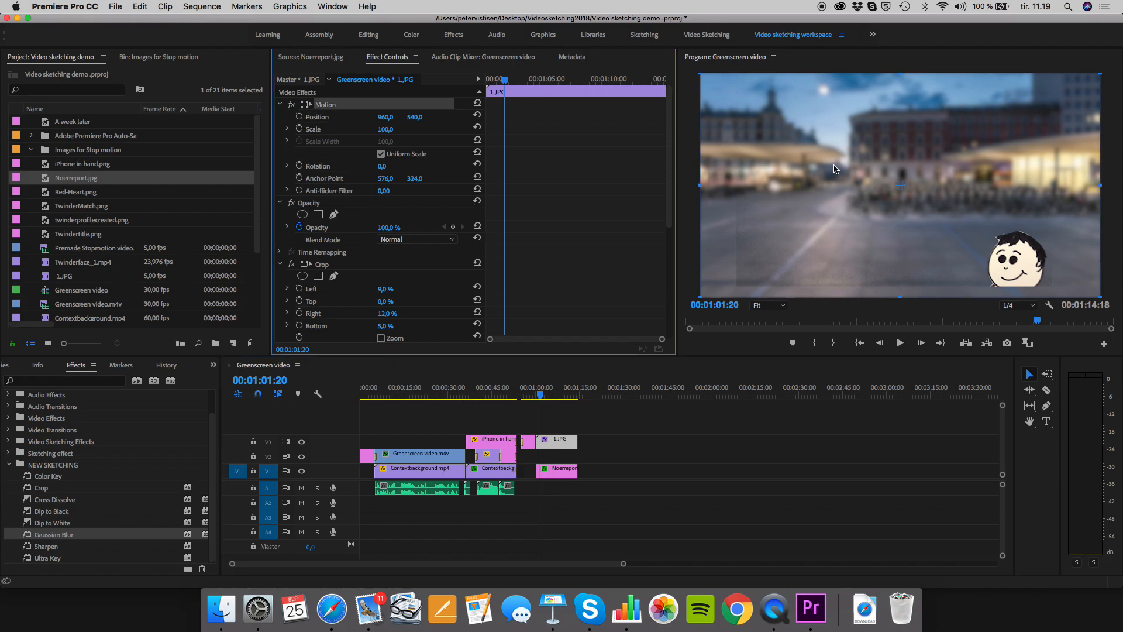
left_click_drag(966, 156, 967, 167)
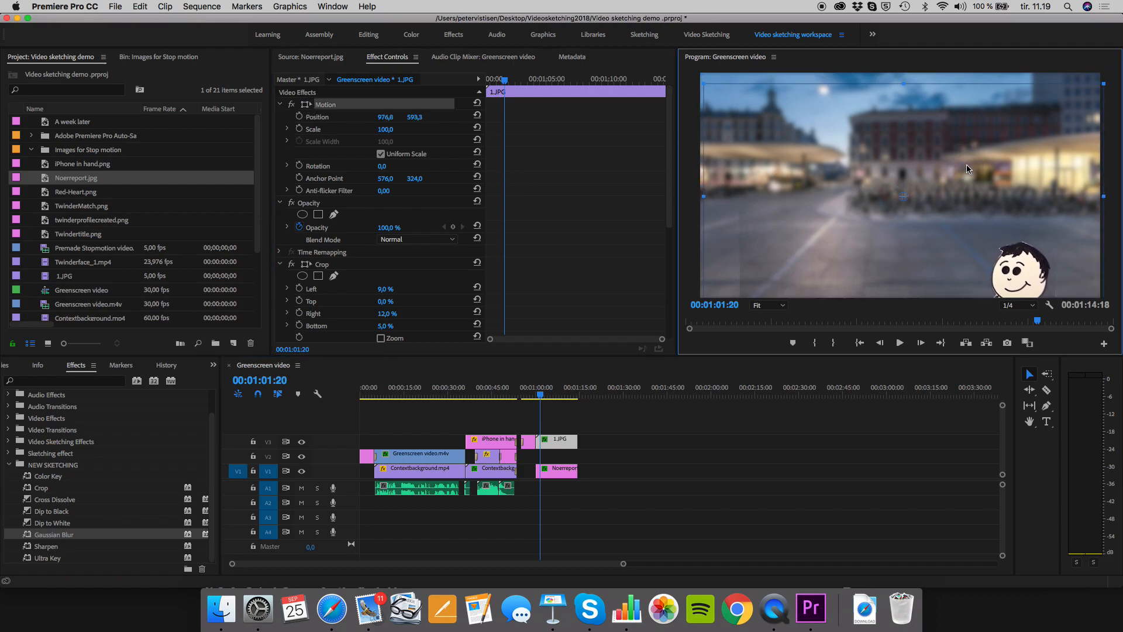
key("space")
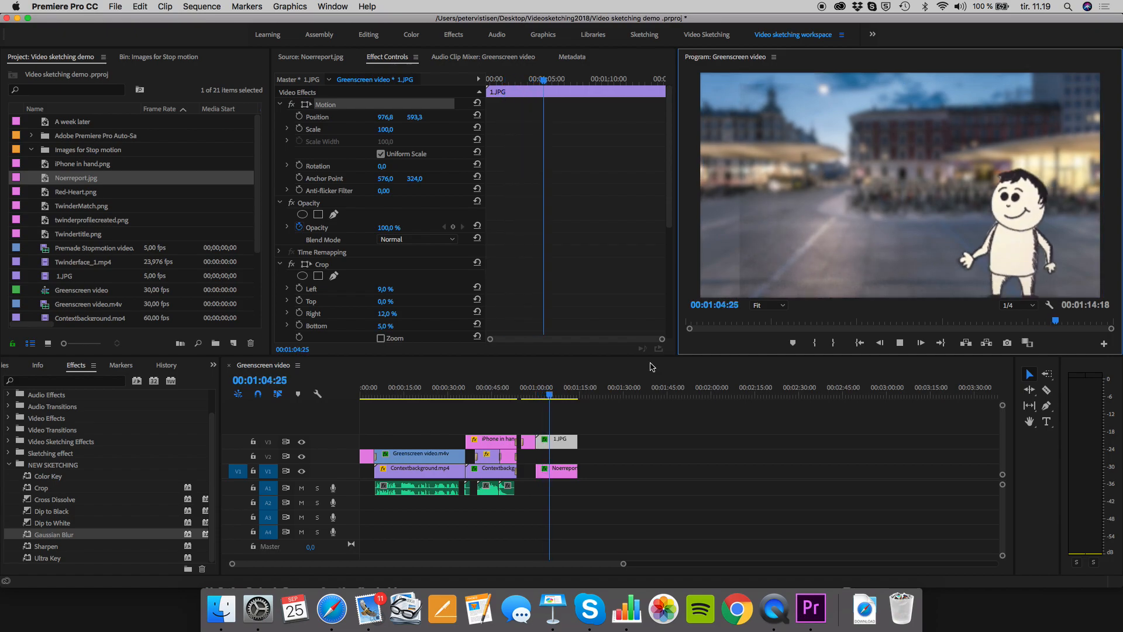
key("space")
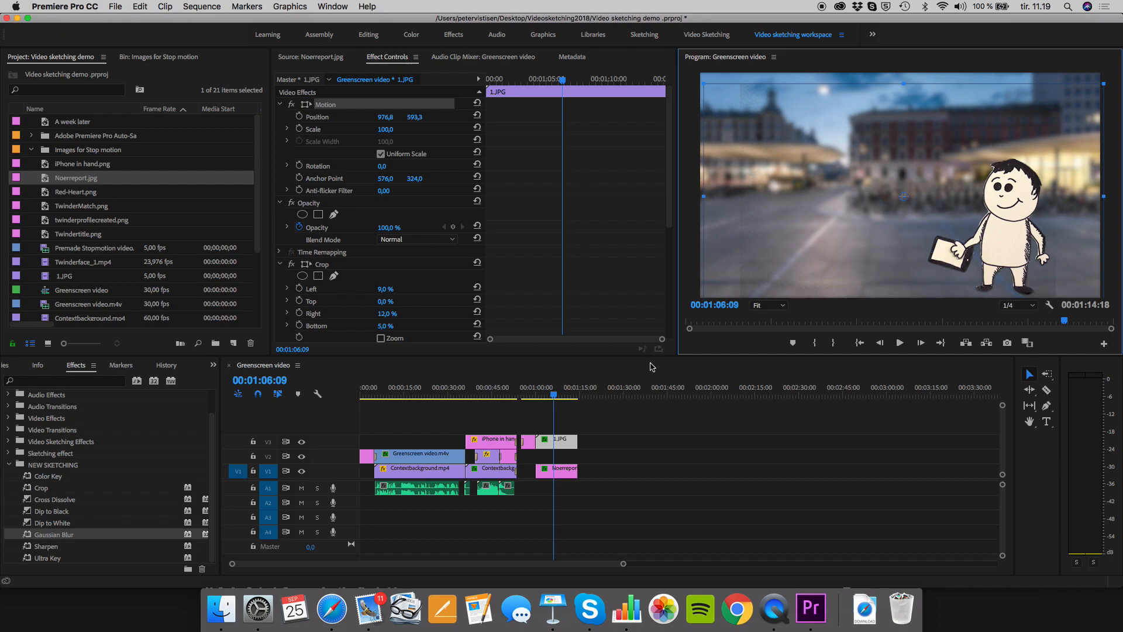
left_click(652, 367)
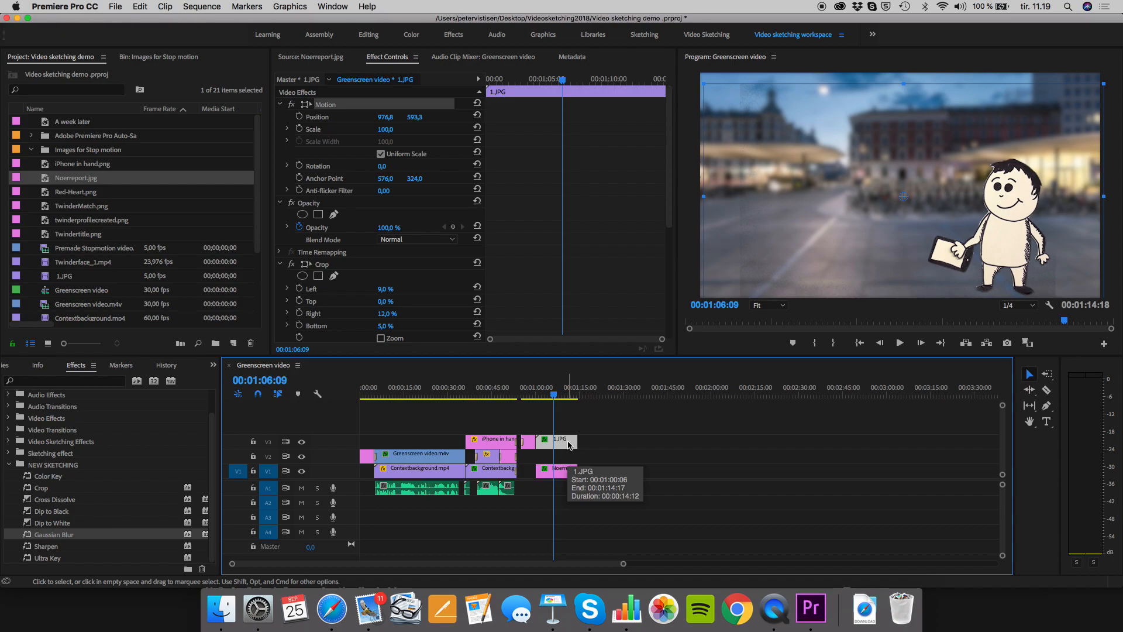
left_click(486, 392)
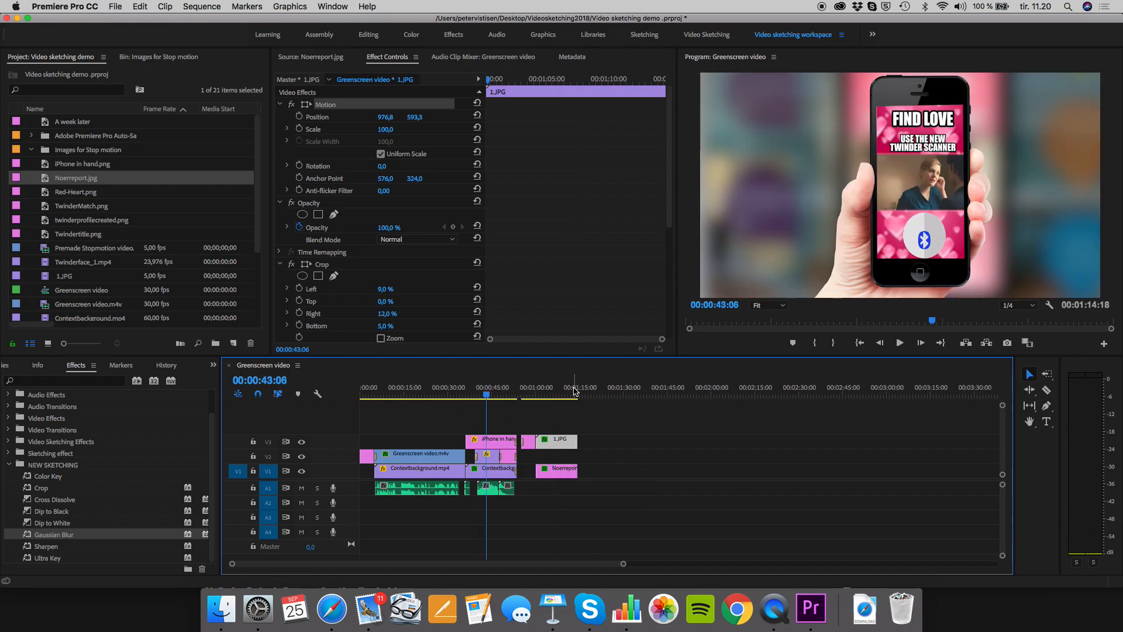
left_click(556, 395)
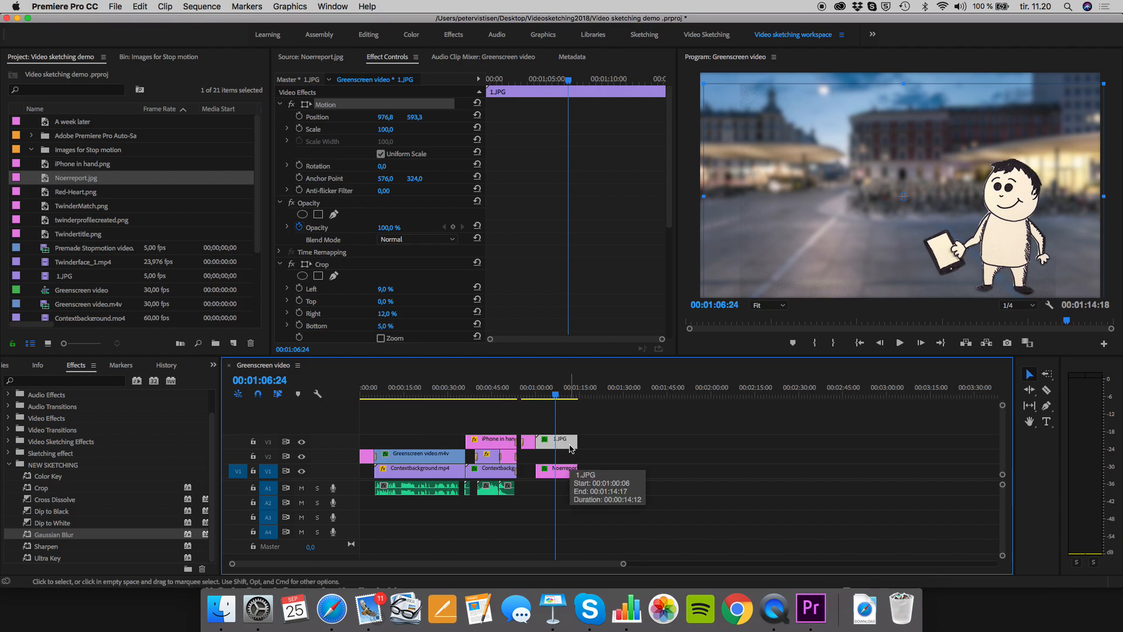
Set the 1.JPG clip's speed to 50% with ripple edit enabled and preview the slower animation.
right_click(571, 448)
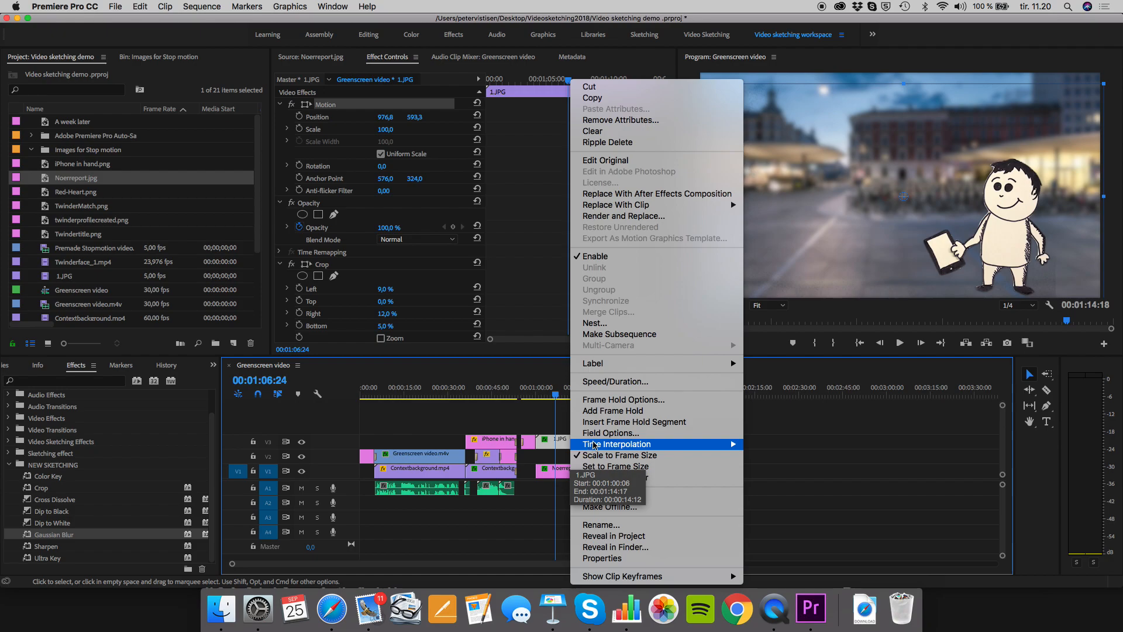
left_click(692, 382)
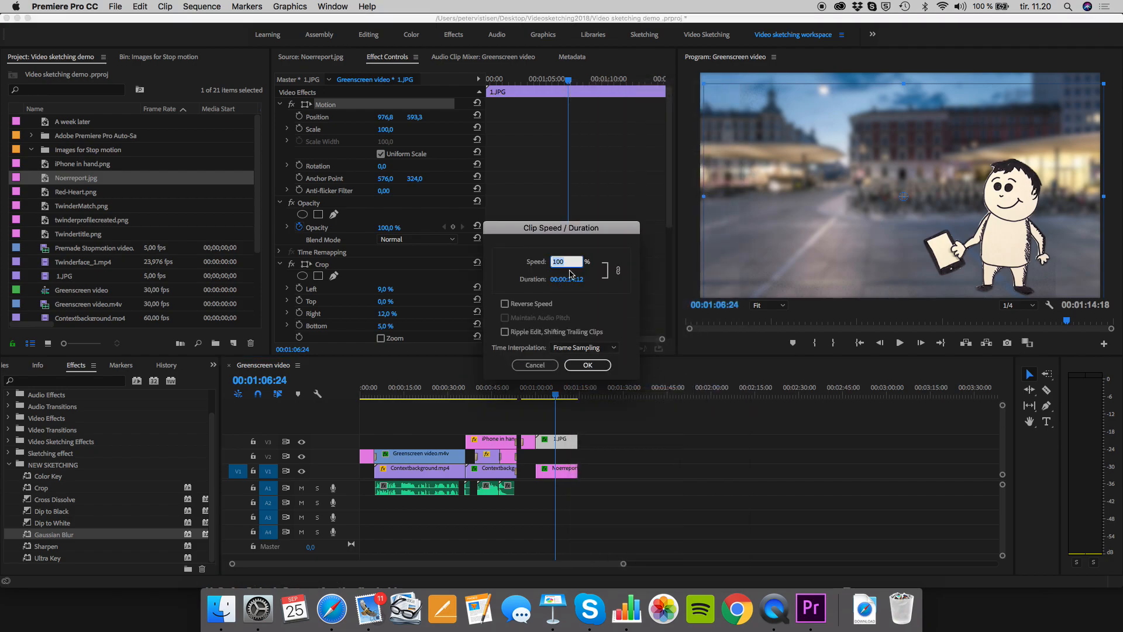
type("150")
key("BackSpace")
key("BackSpace")
key("BackSpace")
type("50")
left_click(526, 333)
left_click(590, 365)
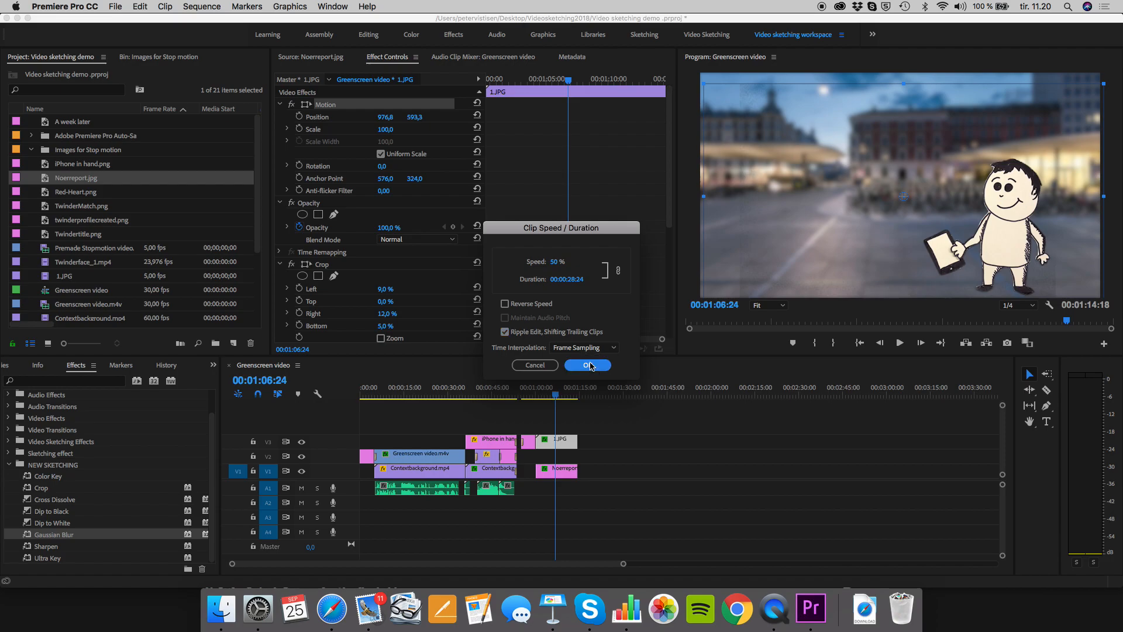
key("space")
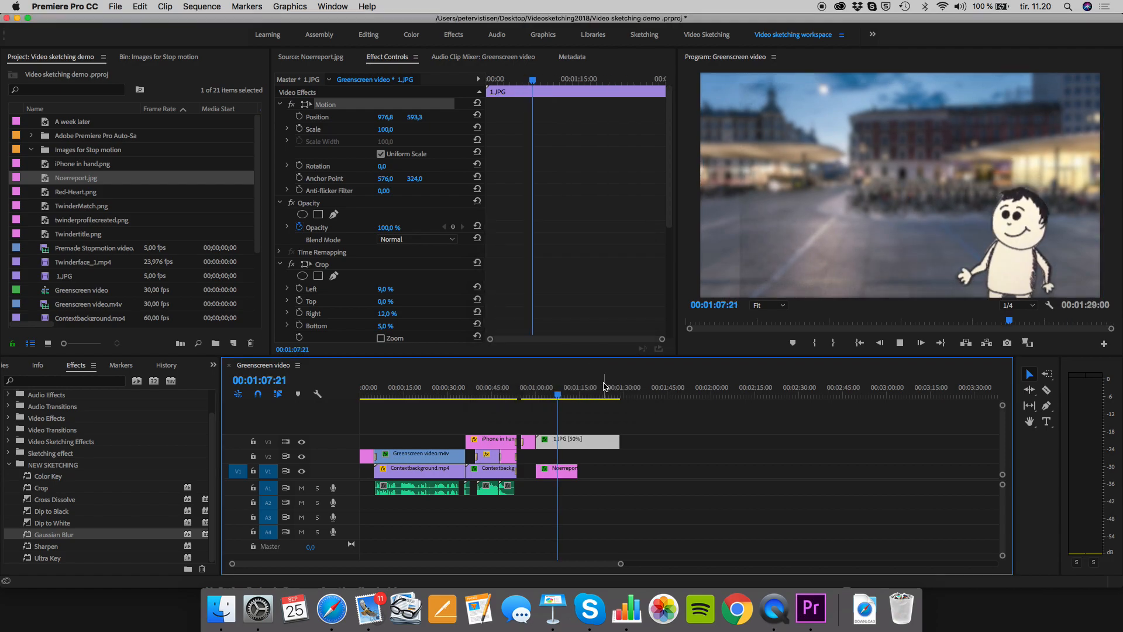
key("space")
Set the 1.JPG clip's speed back to 100%.
right_click(597, 439)
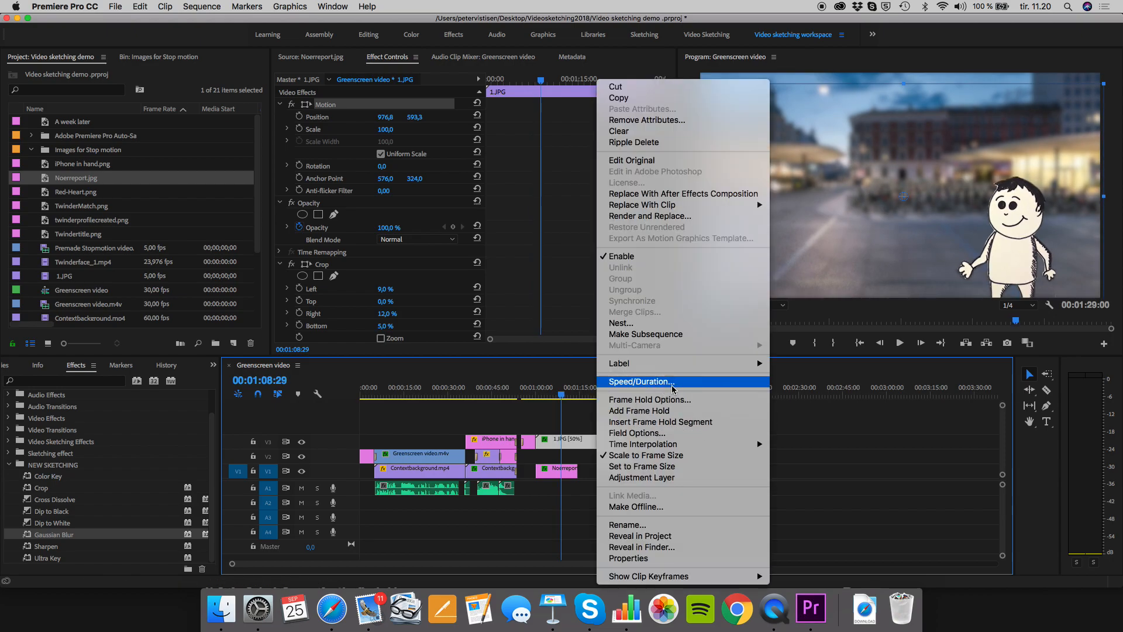
left_click(671, 383)
type("10")
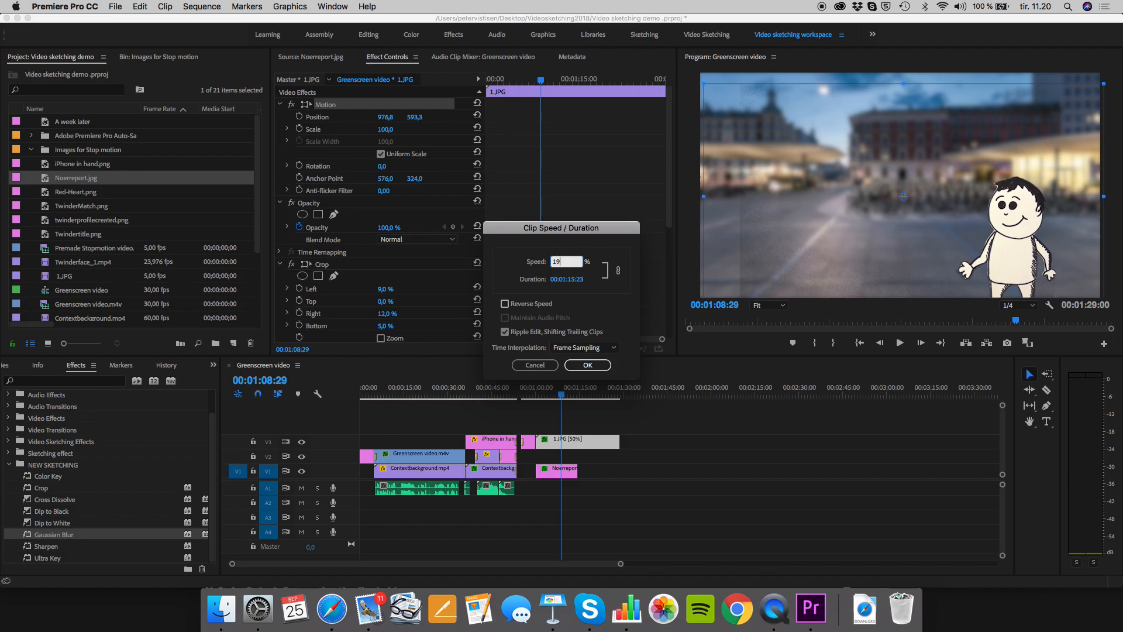
type("0")
key("Return")
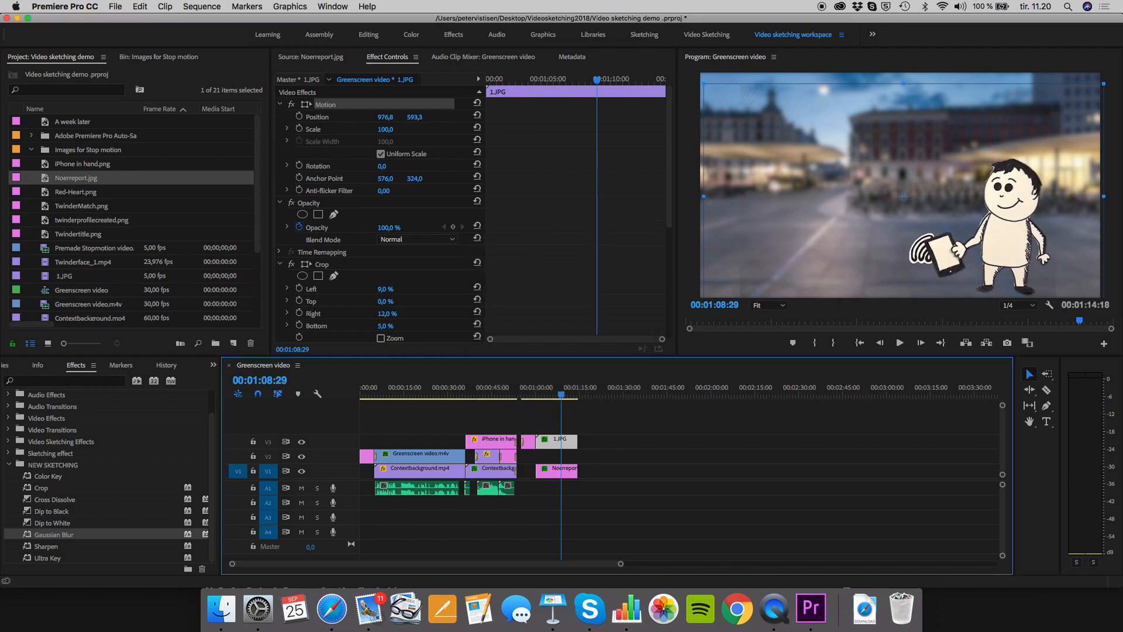
Scrub through the 1.JPG clip and place the playhead near its end at 00:01:14:07.
left_click(543, 395)
left_click_drag(543, 395, 578, 402)
key("Right")
key("Right")
key("Right")
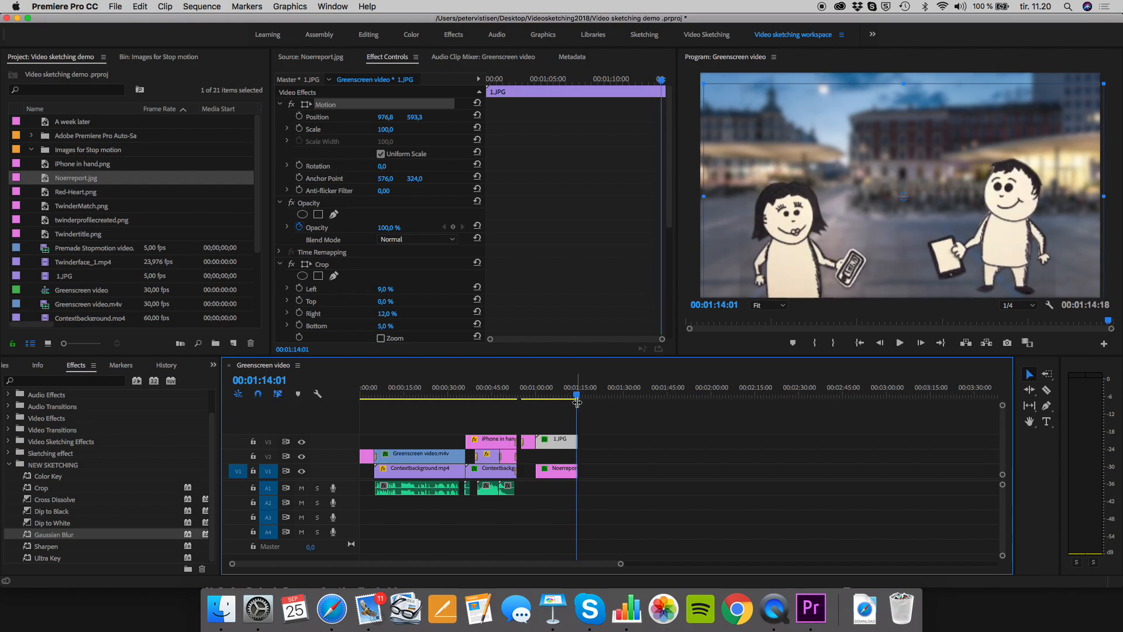
key("Right")
key("Right")
key("Right")
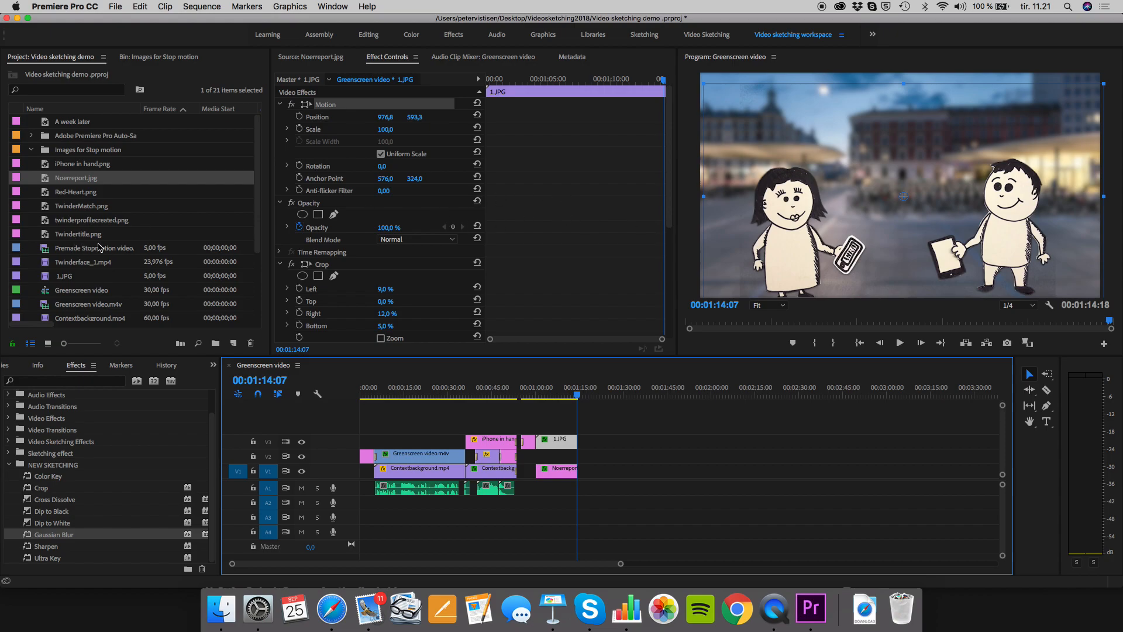
Open Twindersearch1.mov from the project in the Source monitor and play it.
scroll(98, 247, "down", 4)
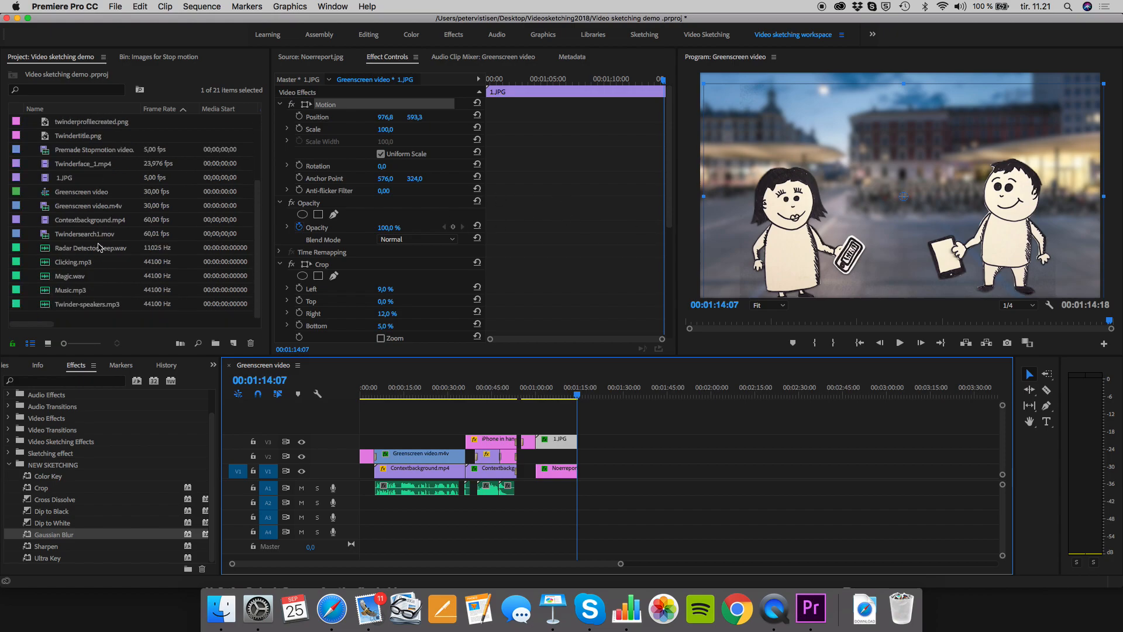
scroll(98, 247, "up", 4)
scroll(98, 247, "down", 1)
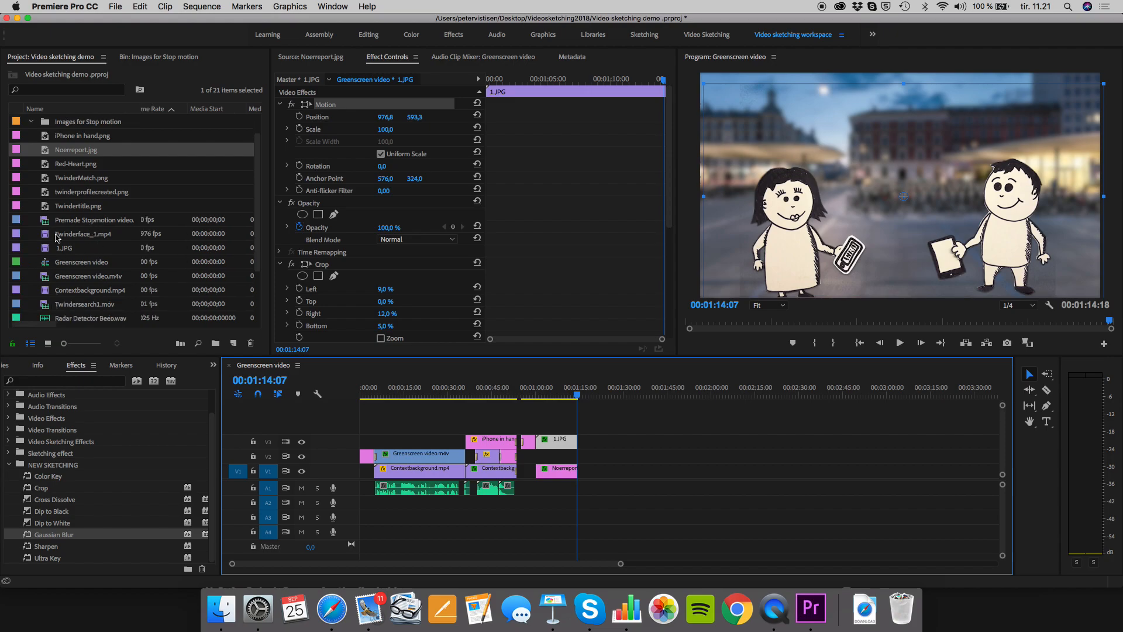
scroll(45, 269, "down", 3)
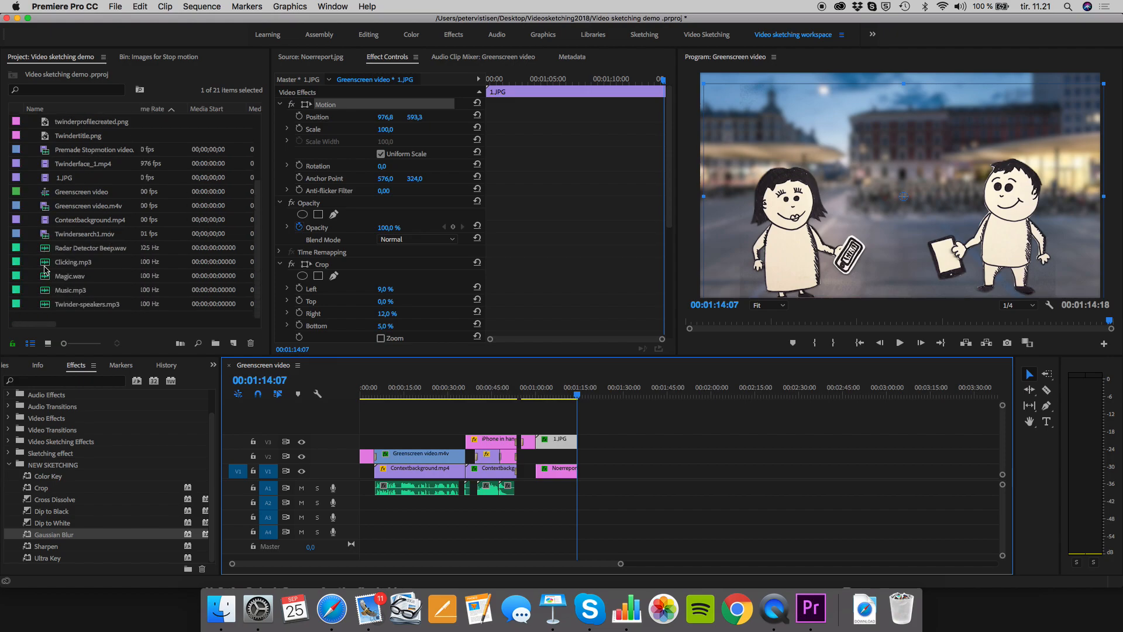
double_click(45, 235)
key("space")
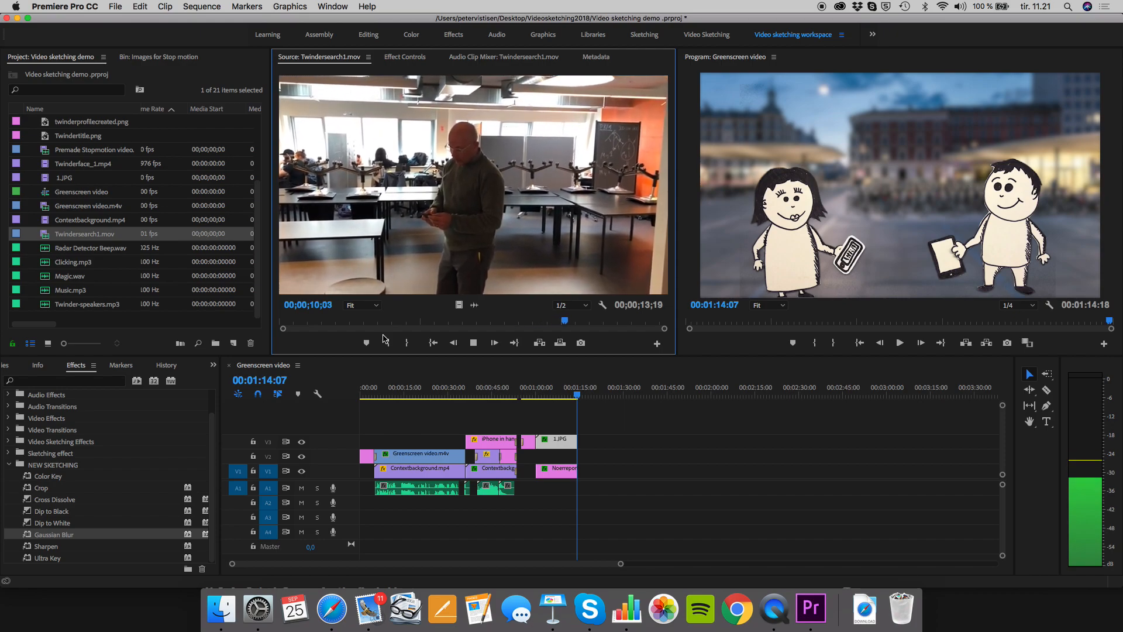
Place Twindersearch1.mov on V2 right after the 1.JPG clip and copy the iPhone in hand.png clip above it on V3.
key("space")
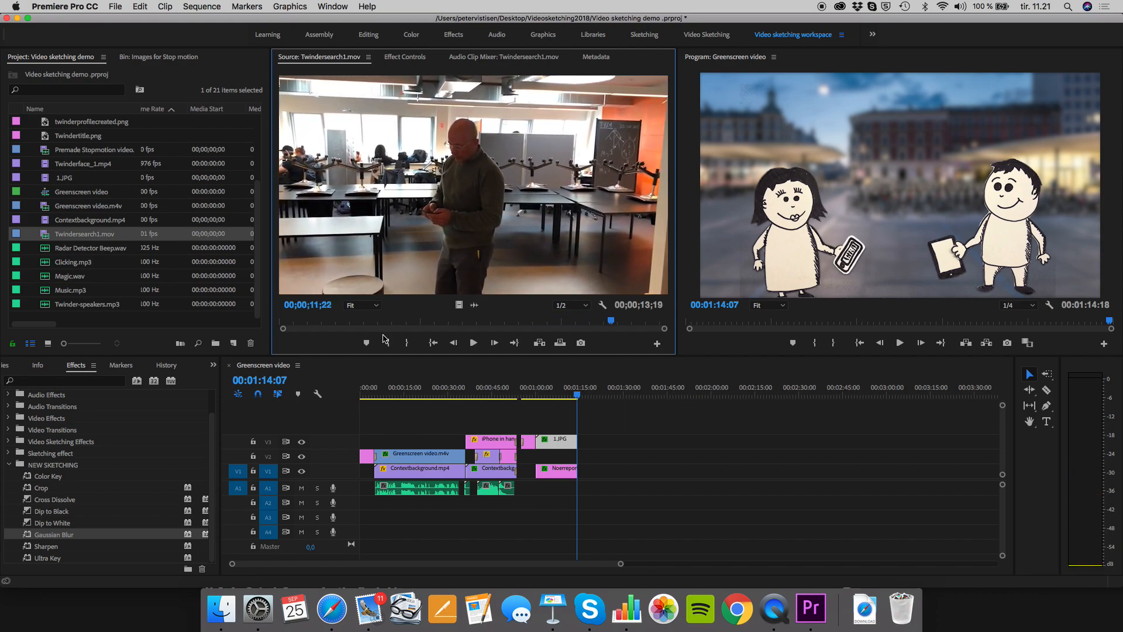
left_click_drag(109, 237, 583, 454)
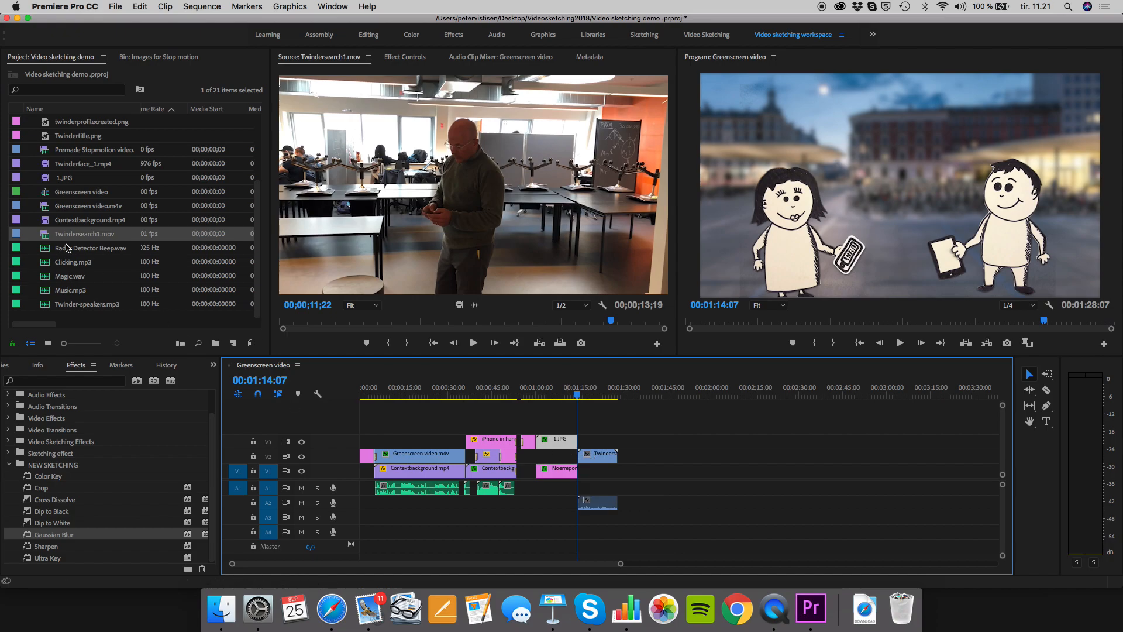
left_click(480, 447)
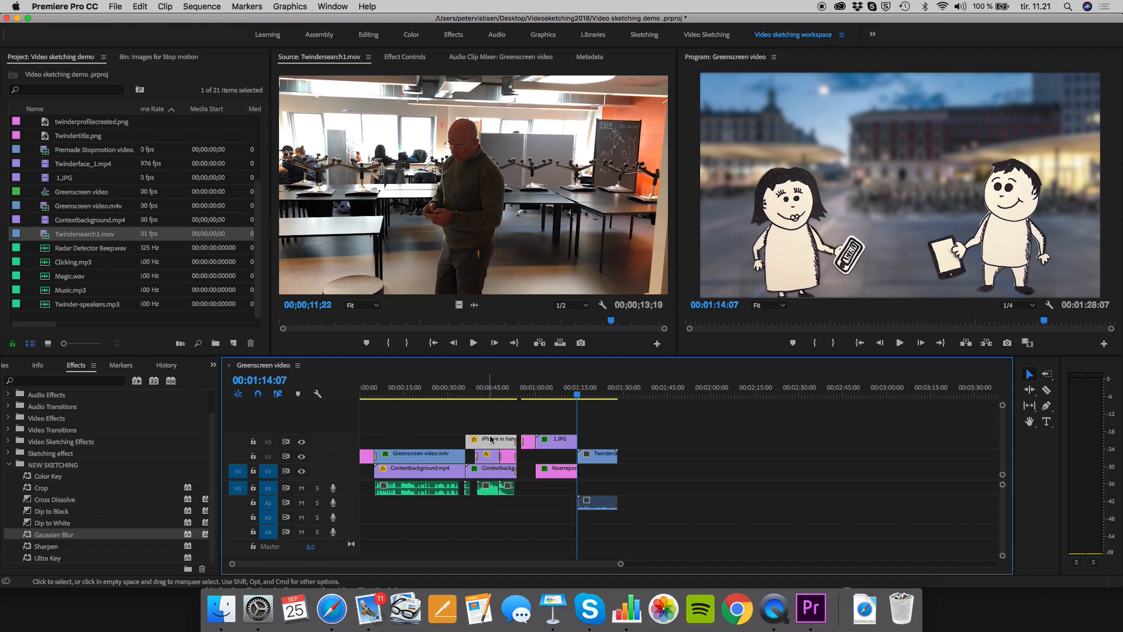
left_click_drag(490, 443, 608, 440)
Preview the start of the new scene with the iPhone over the Twindersearch1.mov footage.
key("space")
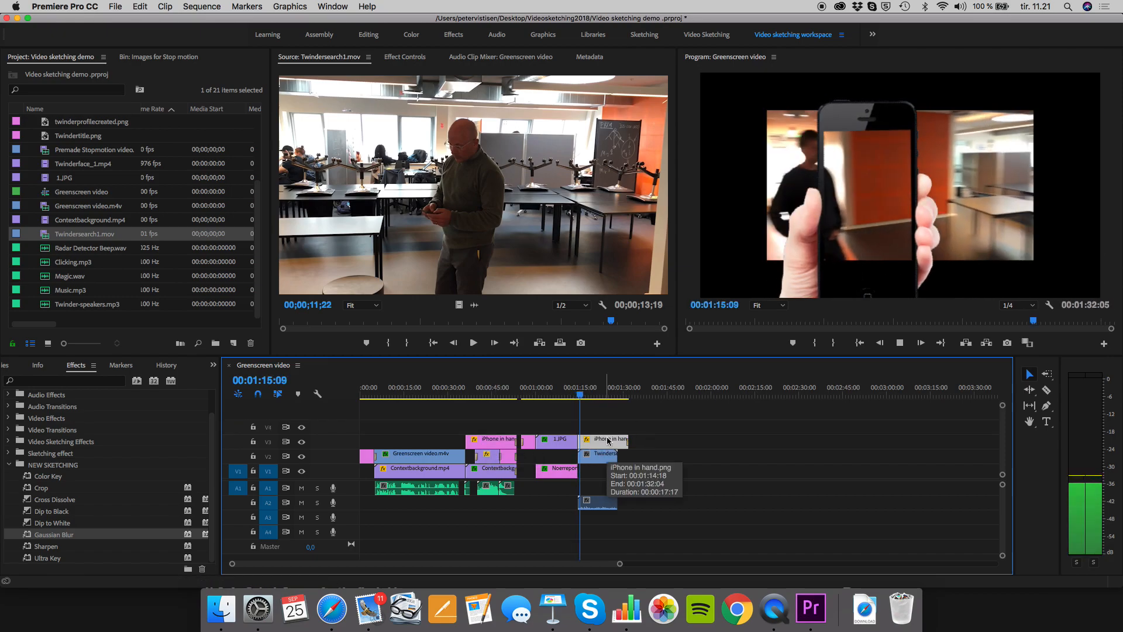
key("space")
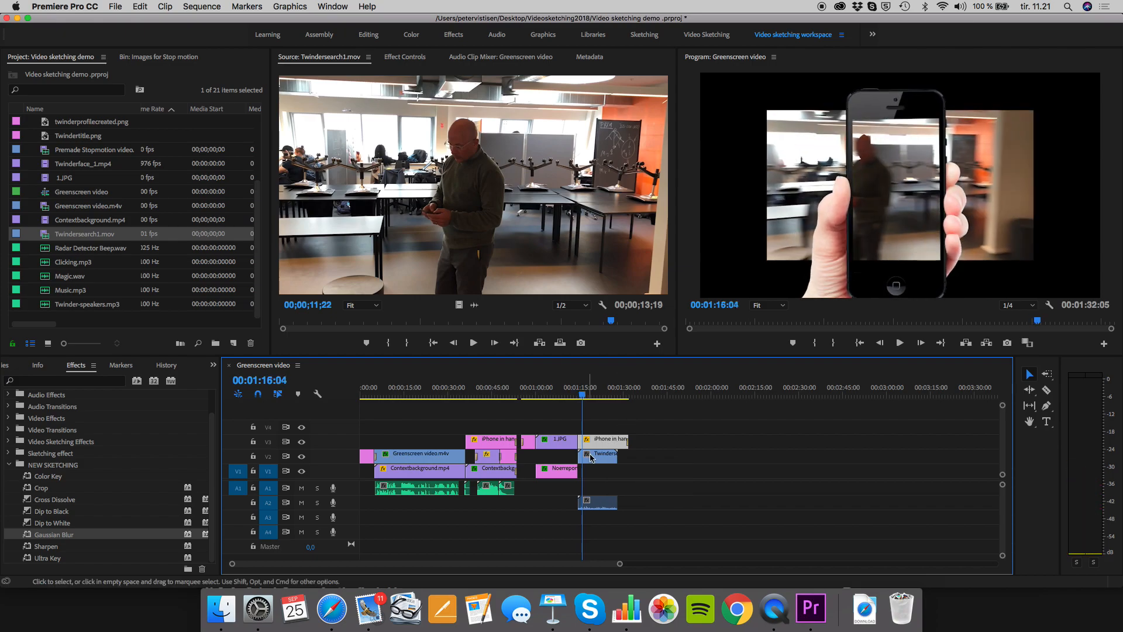
key("space")
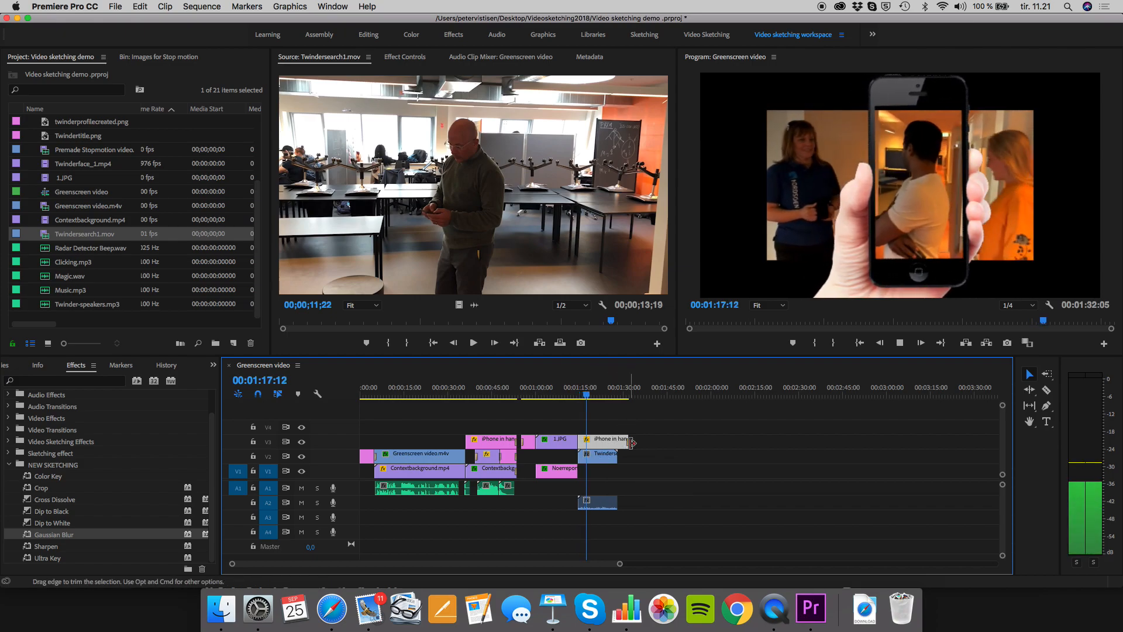
key("space")
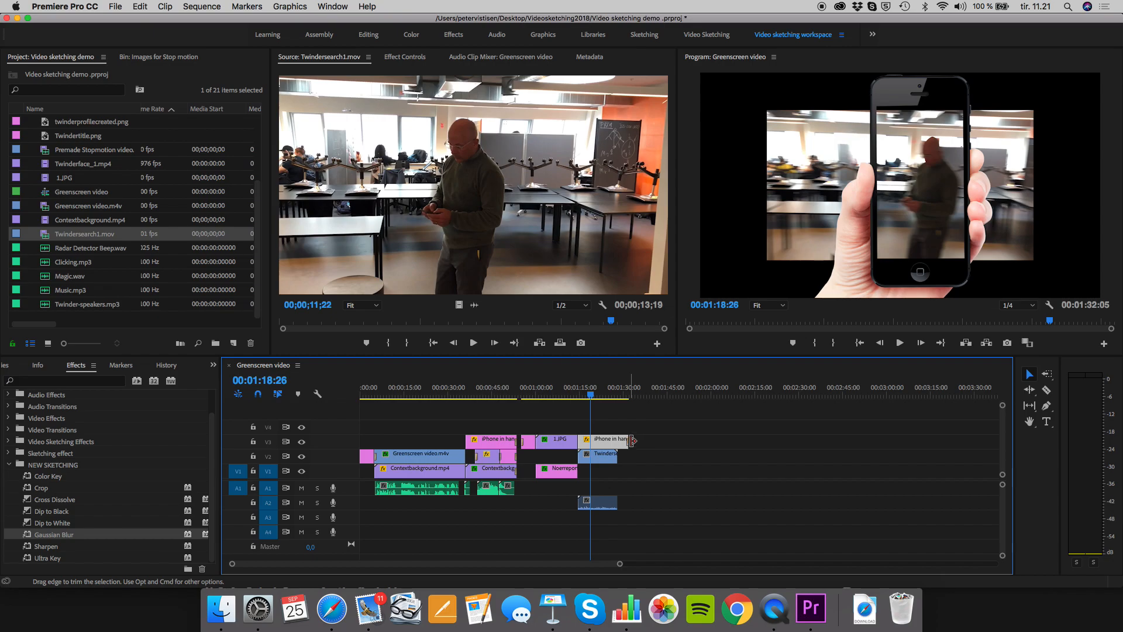
Scale the Twindersearch1.mov clip on V2 to the frame size.
left_click(605, 457)
right_click(609, 459)
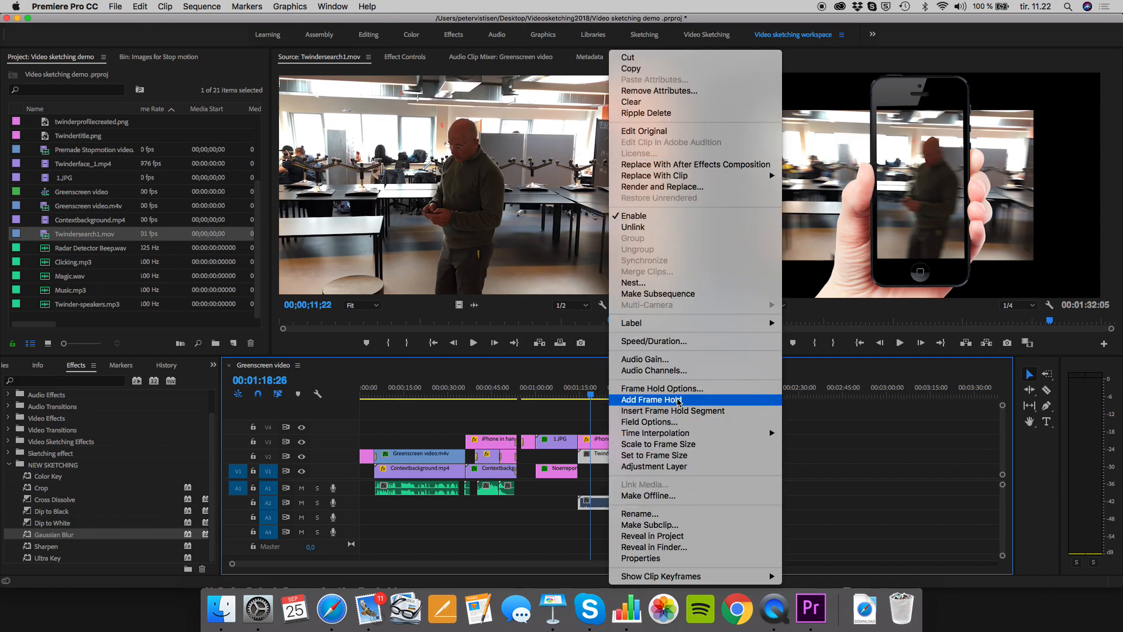
left_click(682, 446)
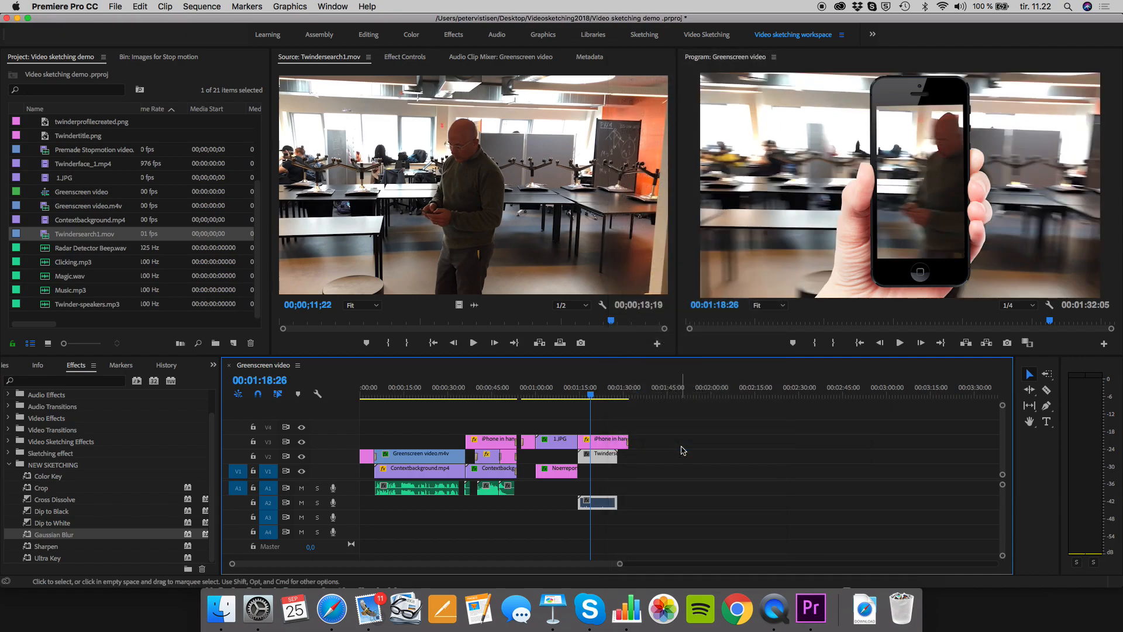
At 00:01:27:06, enlarge Twindersearch1.mov to a scale of 120 and move it to about 1094.7, 582.1 so the man fills the iPhone screen.
left_click_drag(592, 396, 616, 398)
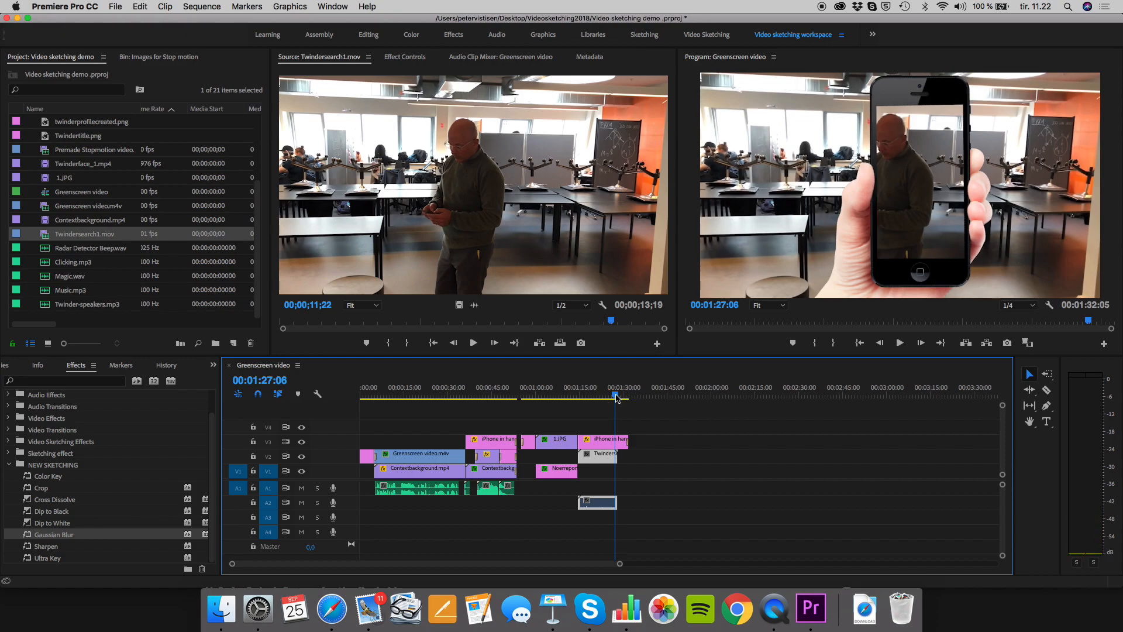
left_click(405, 57)
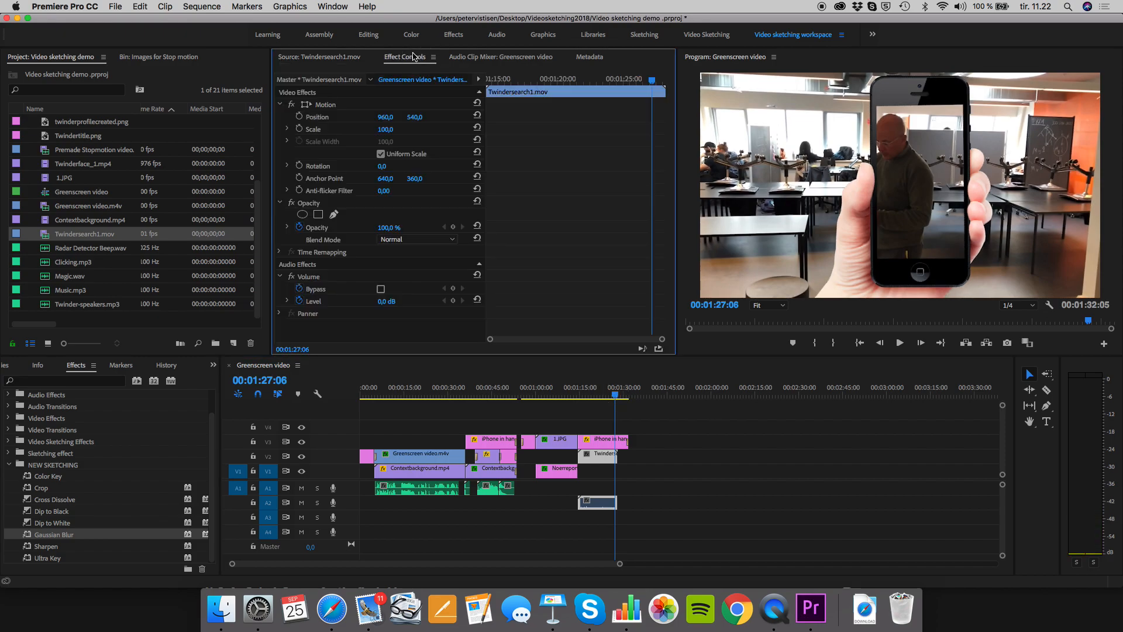
left_click(306, 104)
left_click_drag(827, 181, 844, 179)
left_click_drag(392, 130, 404, 130)
left_click_drag(752, 163, 762, 174)
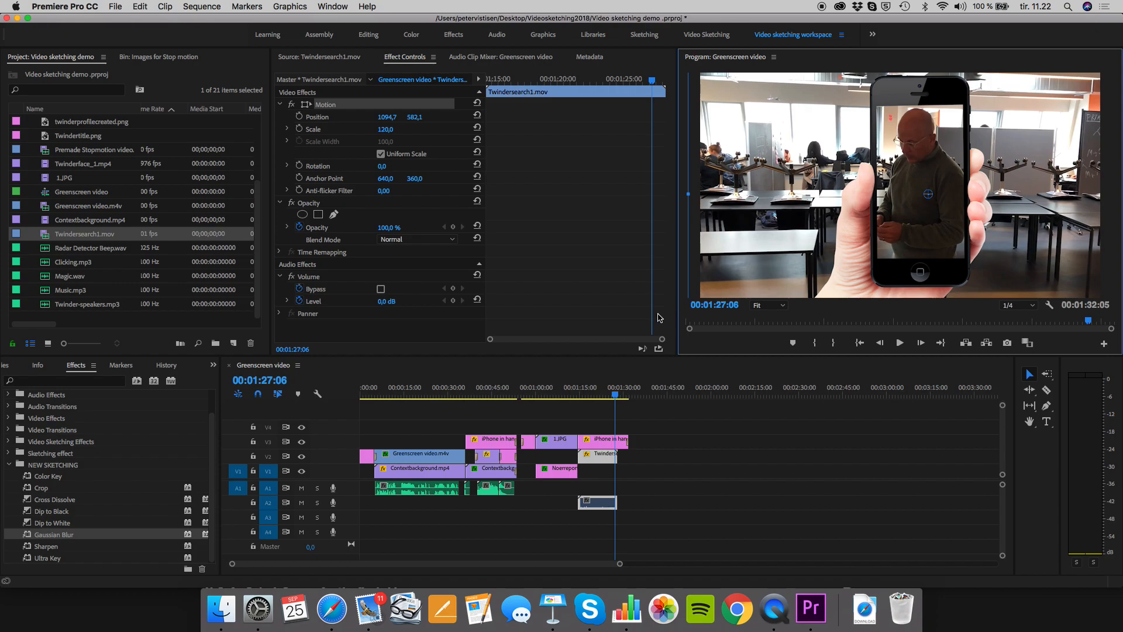
Play the Twindersearch1.mov scene through and place the playhead just before its end at 00:01:27:11.
left_click_drag(616, 396, 582, 396)
key("space")
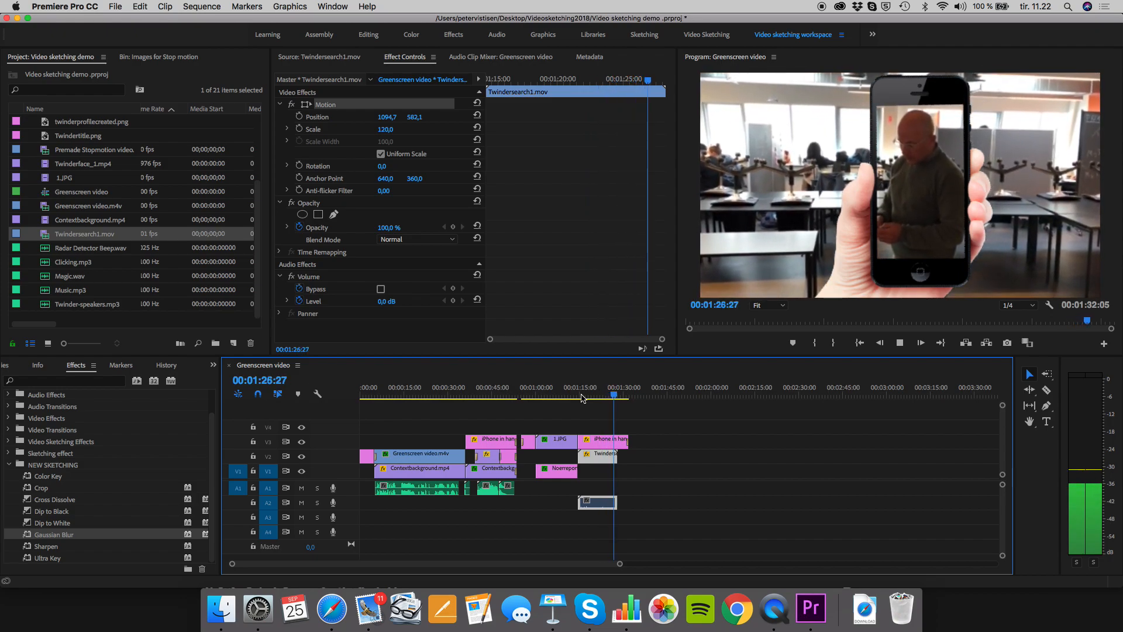
key("space")
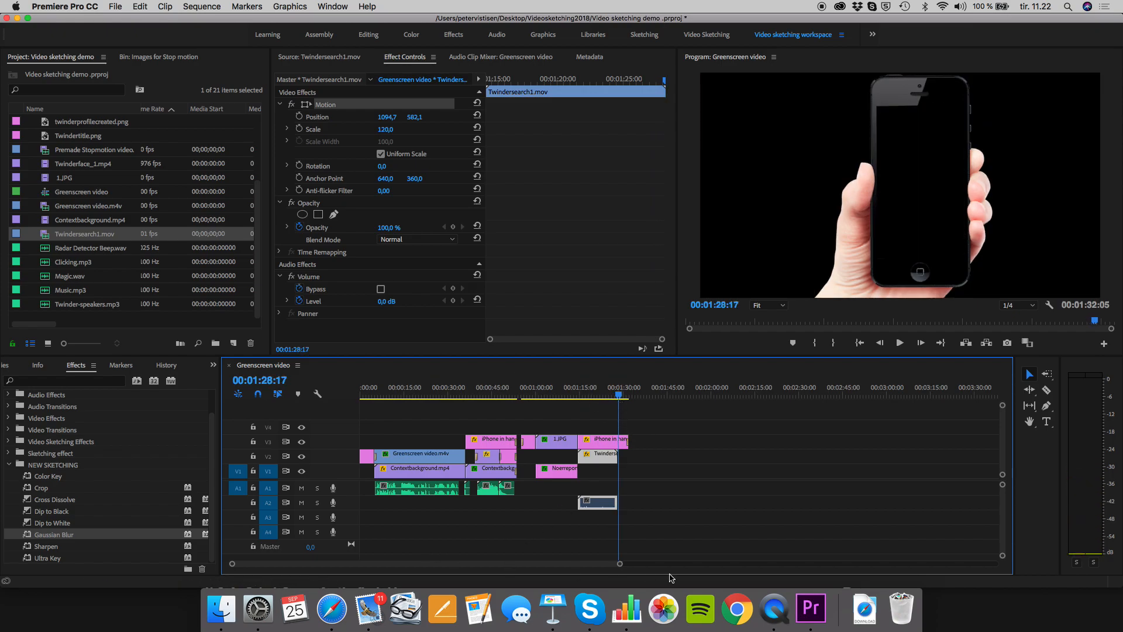
left_click_drag(620, 565, 587, 573)
left_click(677, 396)
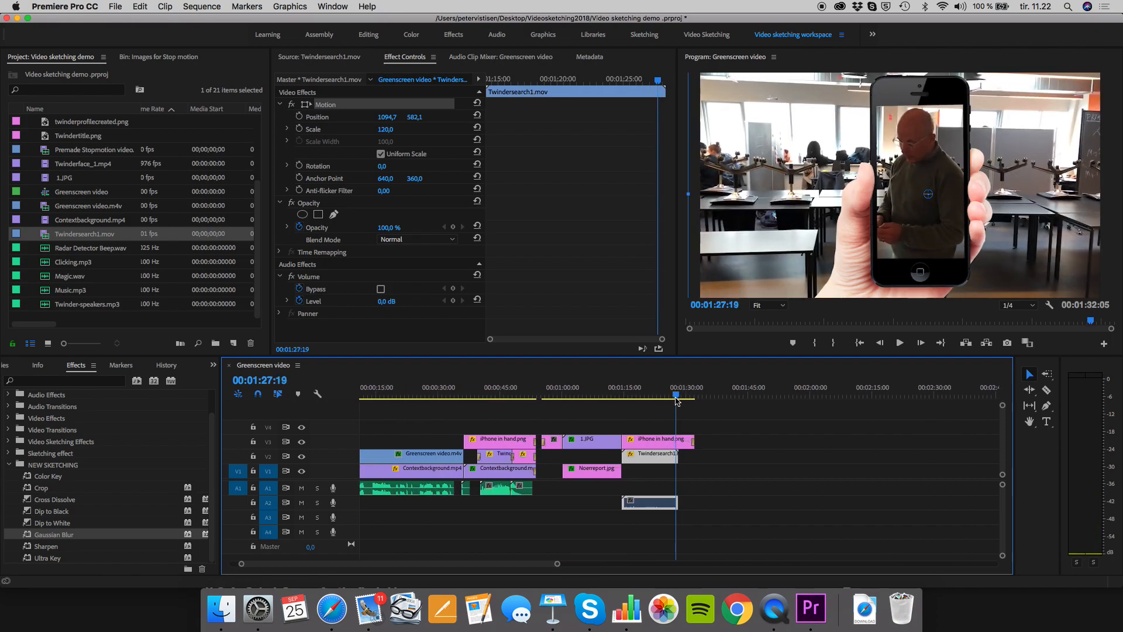
left_click_drag(677, 400, 676, 400)
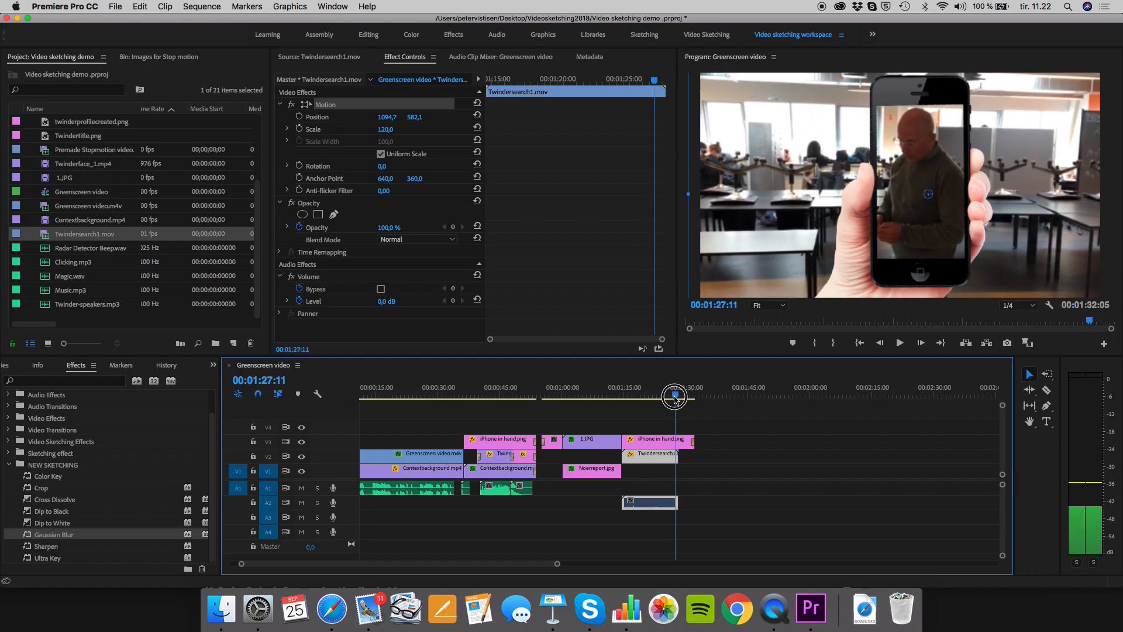
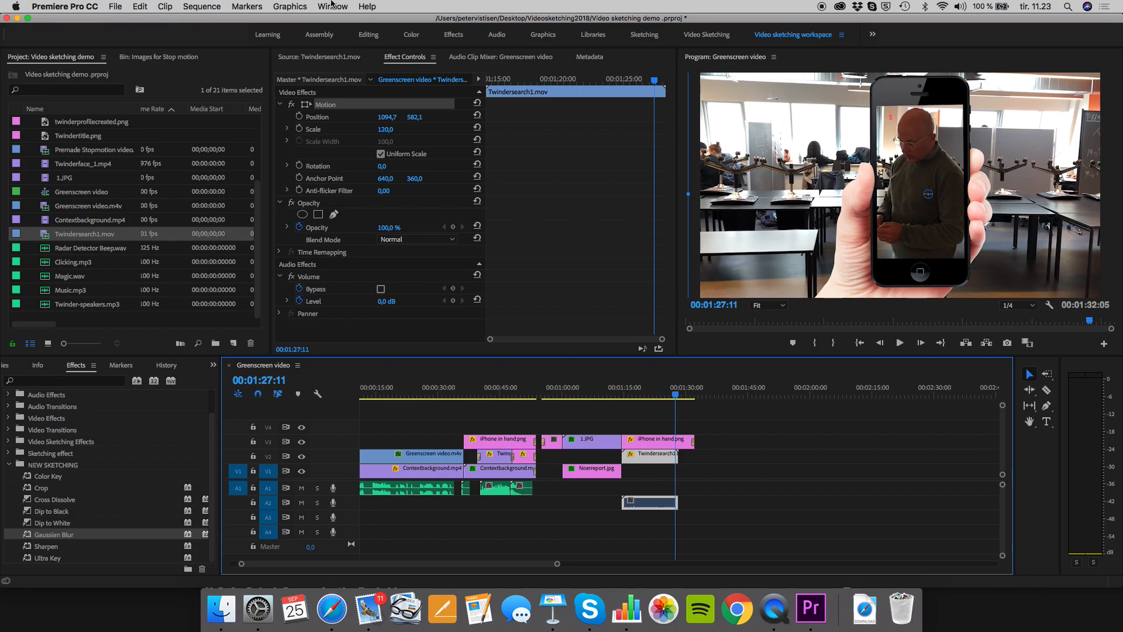
Split the Twindersearch1.mov clip at 00:01:27:11 with the Razor tool.
left_click(290, 6)
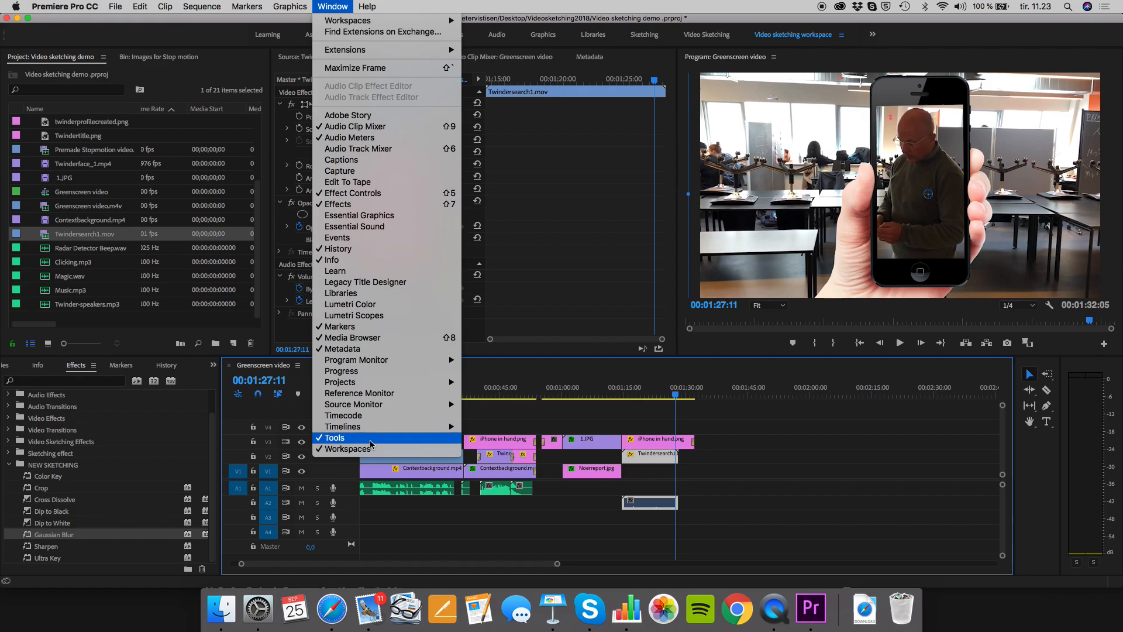
left_click(1041, 457)
left_click(1046, 390)
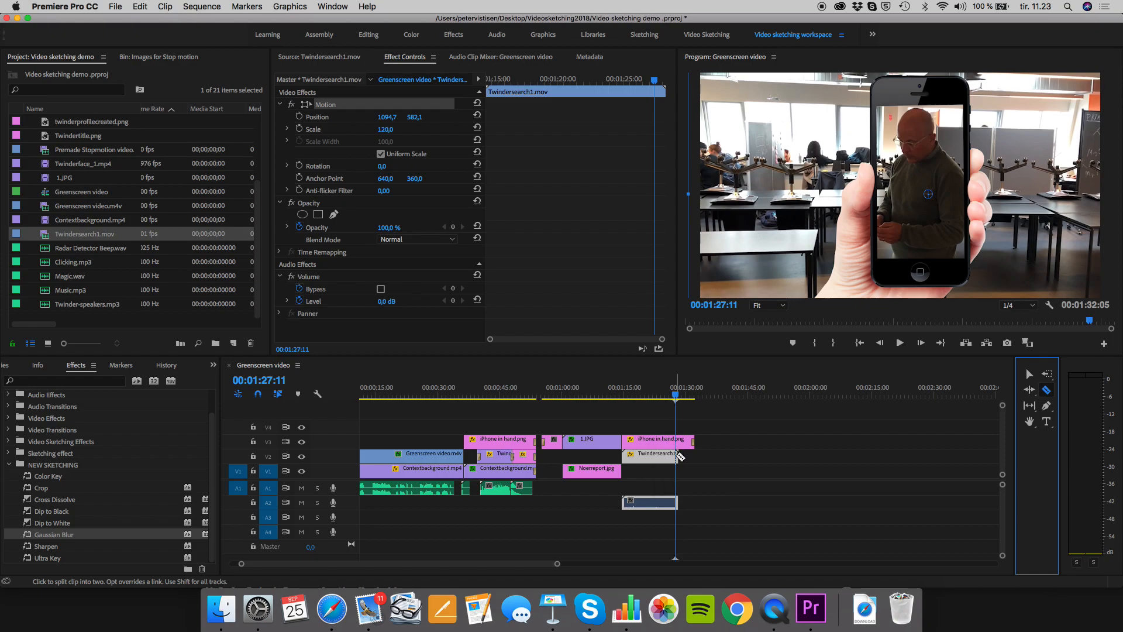
scroll(679, 457, "up", 3)
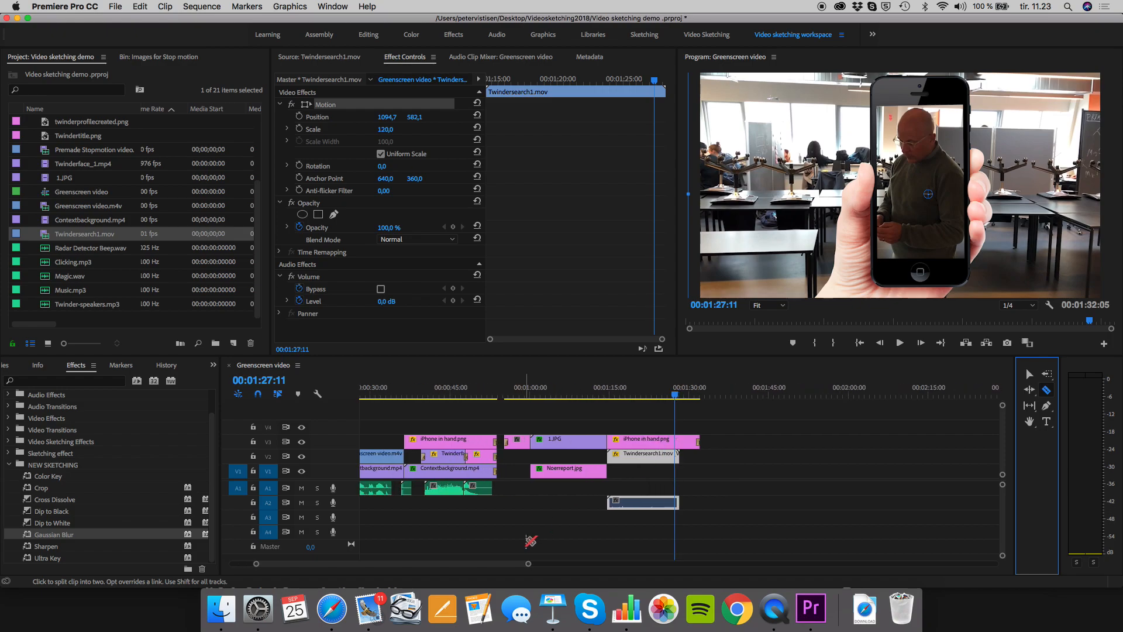
left_click_drag(529, 565, 508, 564)
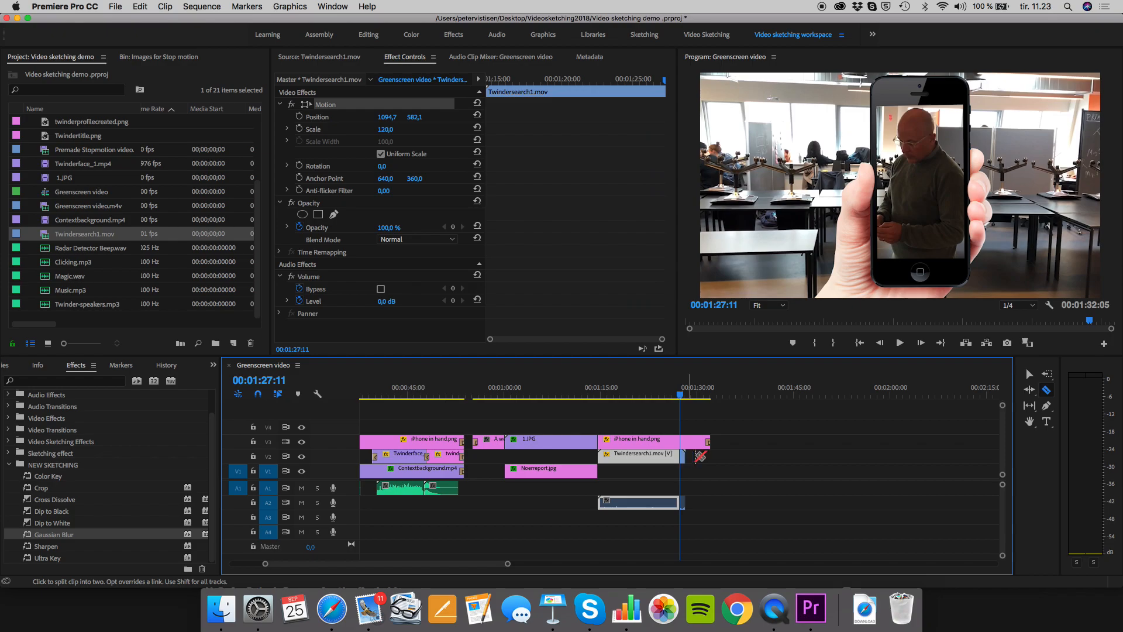
Unlink the audio from the video of the short end piece of Twindersearch1.mov.
left_click_drag(680, 396, 678, 396)
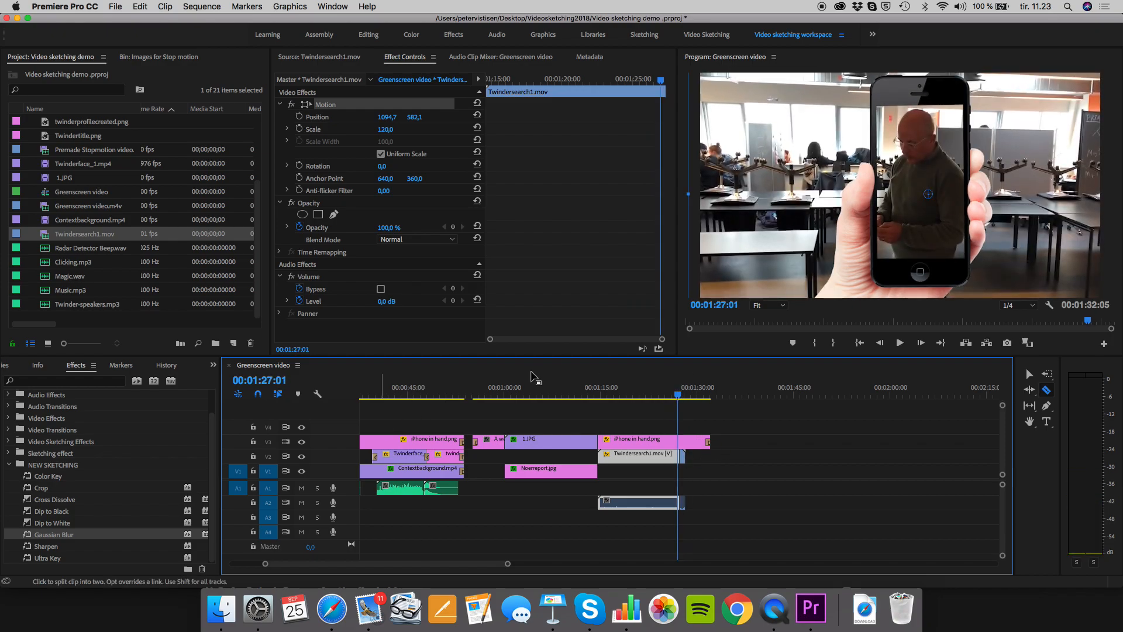
left_click(1029, 373)
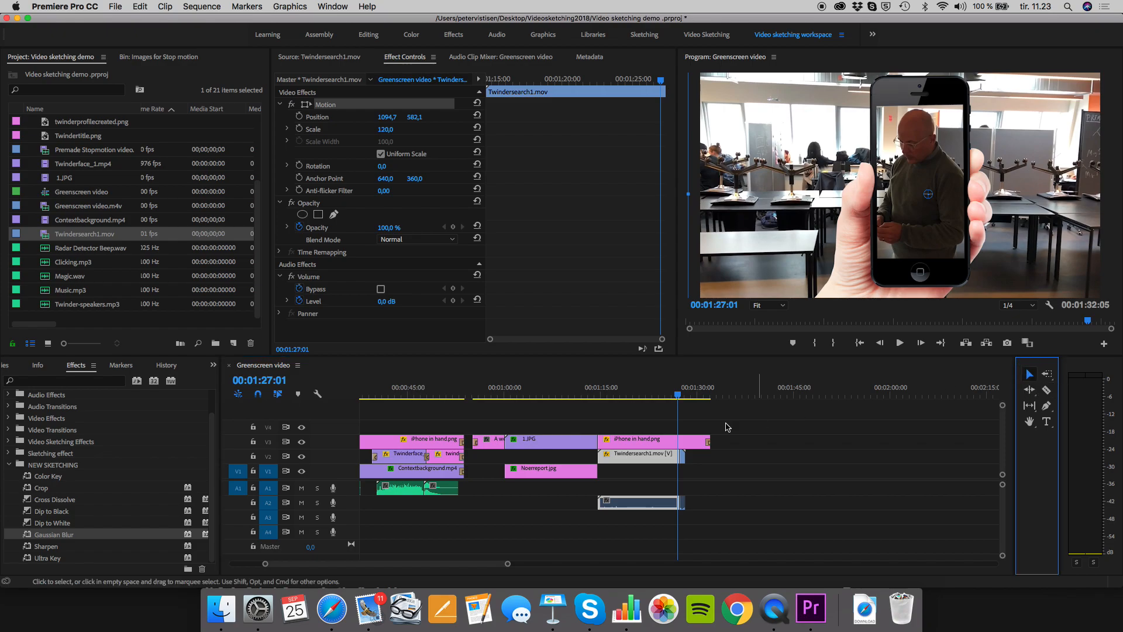
left_click(683, 460)
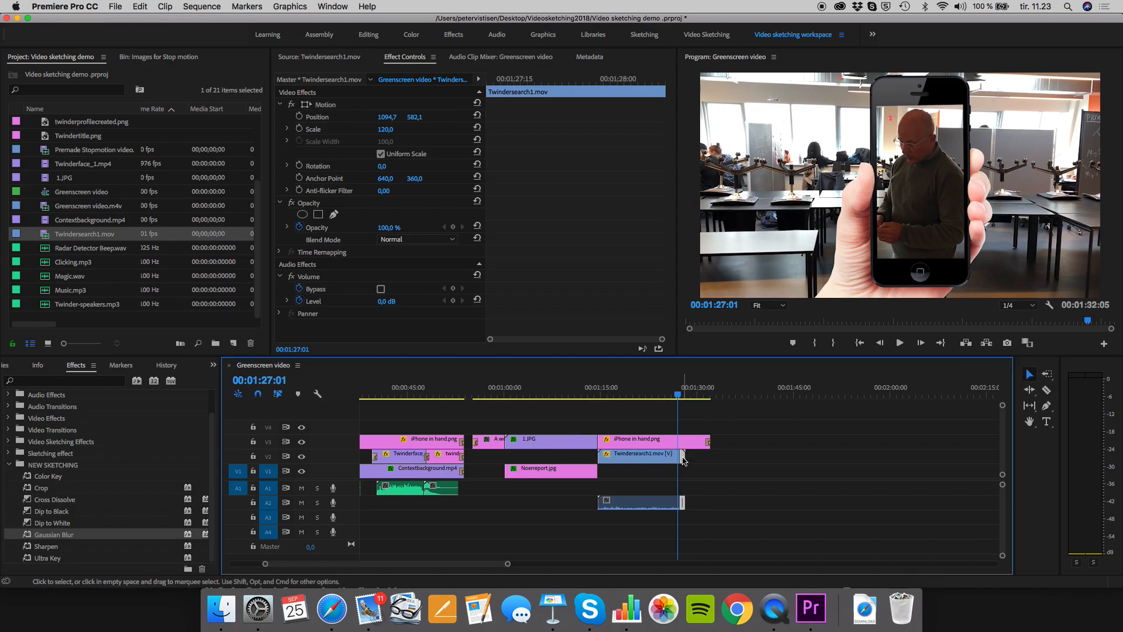
right_click(683, 460)
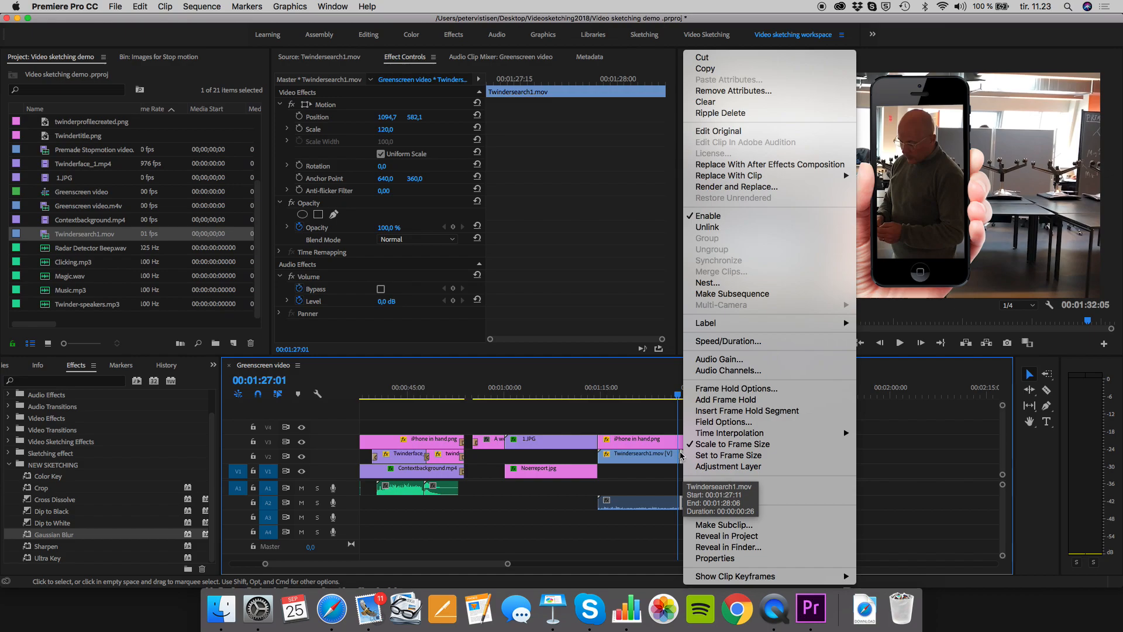
left_click(649, 414)
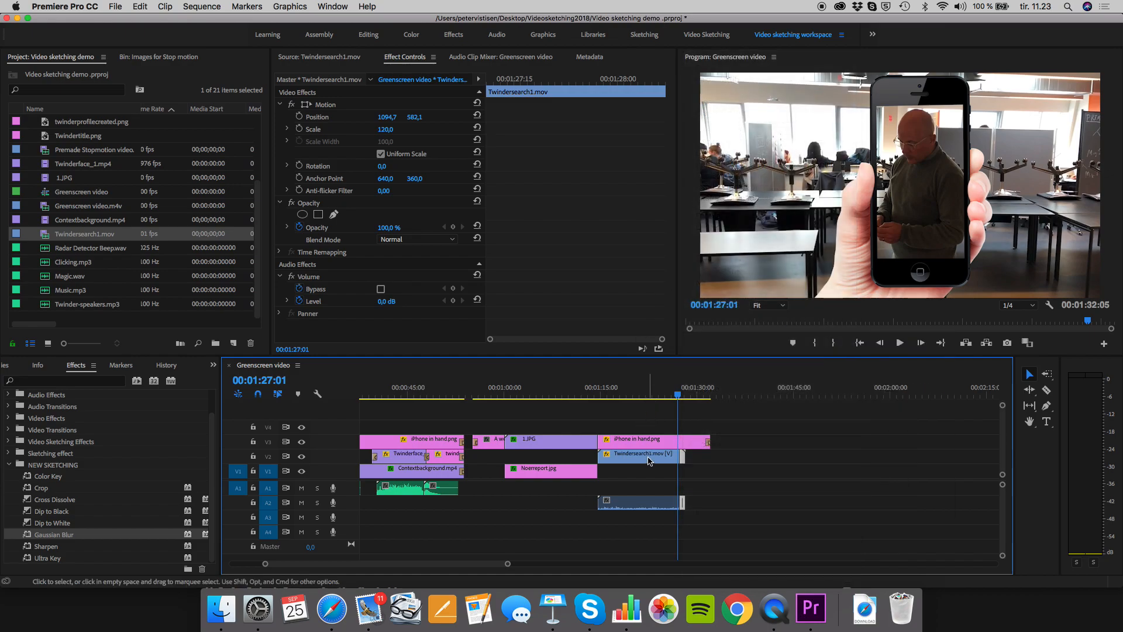
left_click(648, 461)
left_click(681, 459)
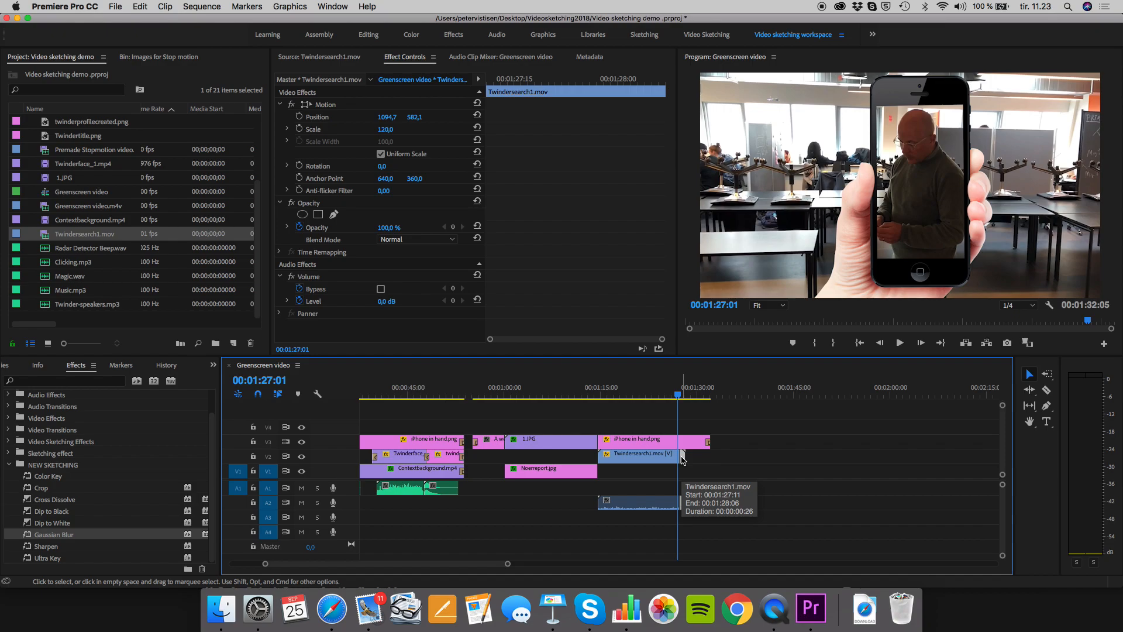
right_click(682, 460)
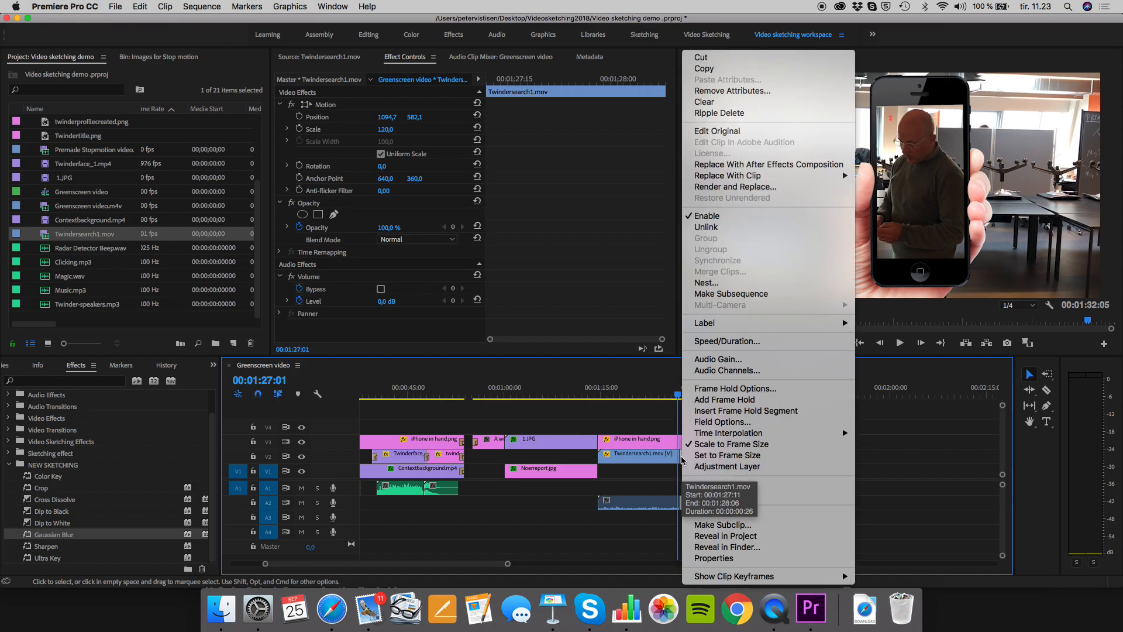
left_click(751, 228)
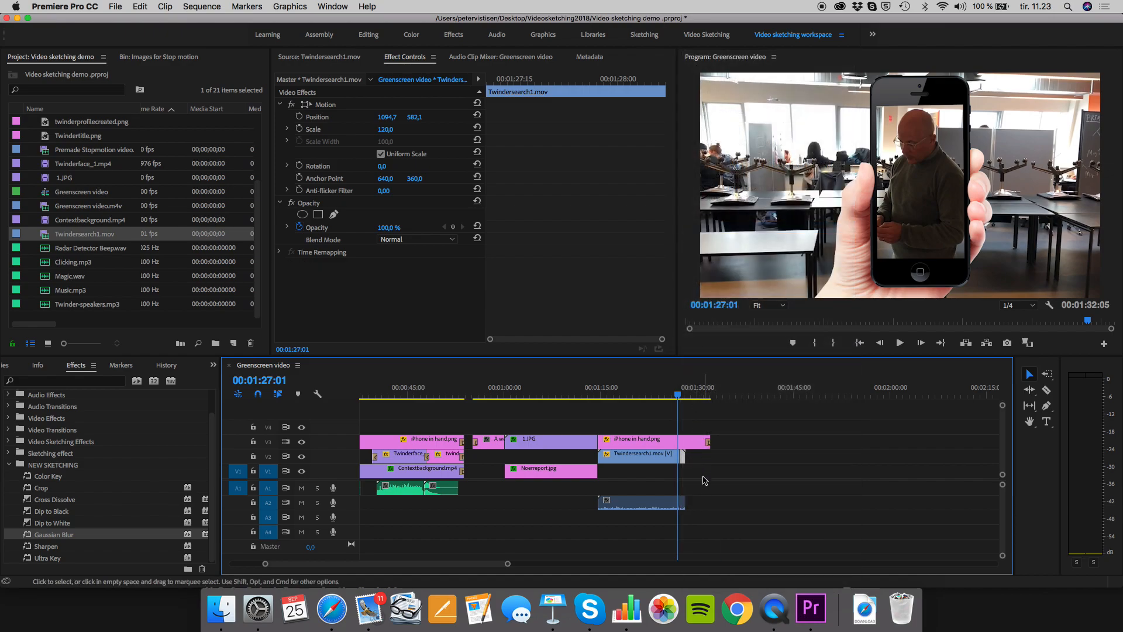
Delete the audio of the short Twindersearch1.mov end piece from A2.
mouse_move(690, 498)
left_mouse_down()
mouse_move(750, 483)
mouse_move(692, 492)
left_mouse_up()
left_click(683, 463)
right_click(683, 462)
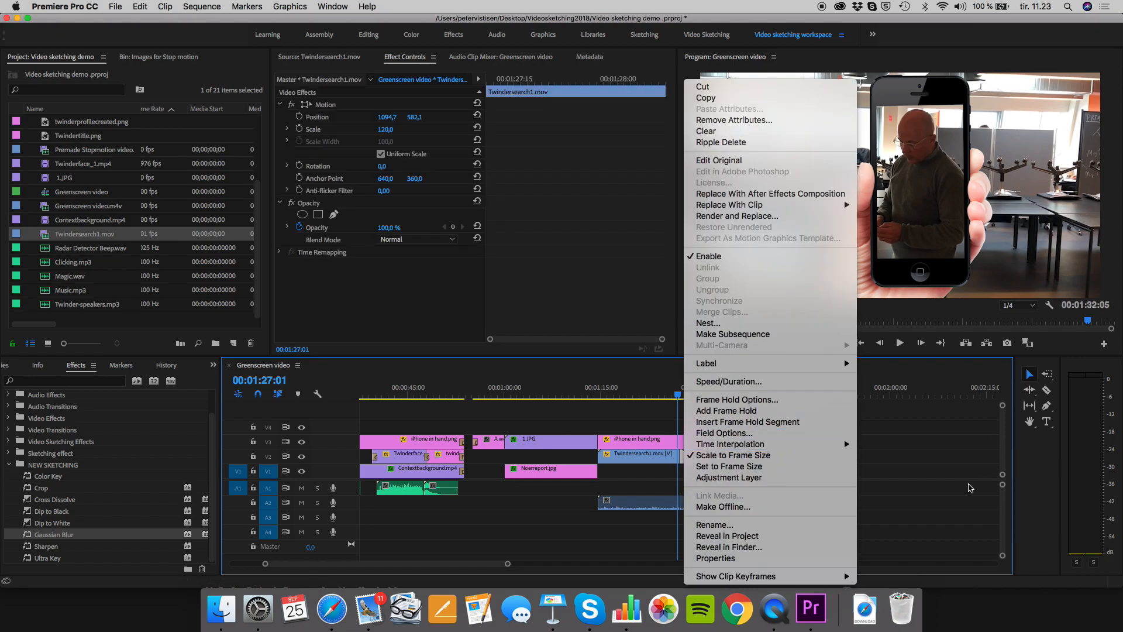
left_click(736, 493)
left_click(685, 504)
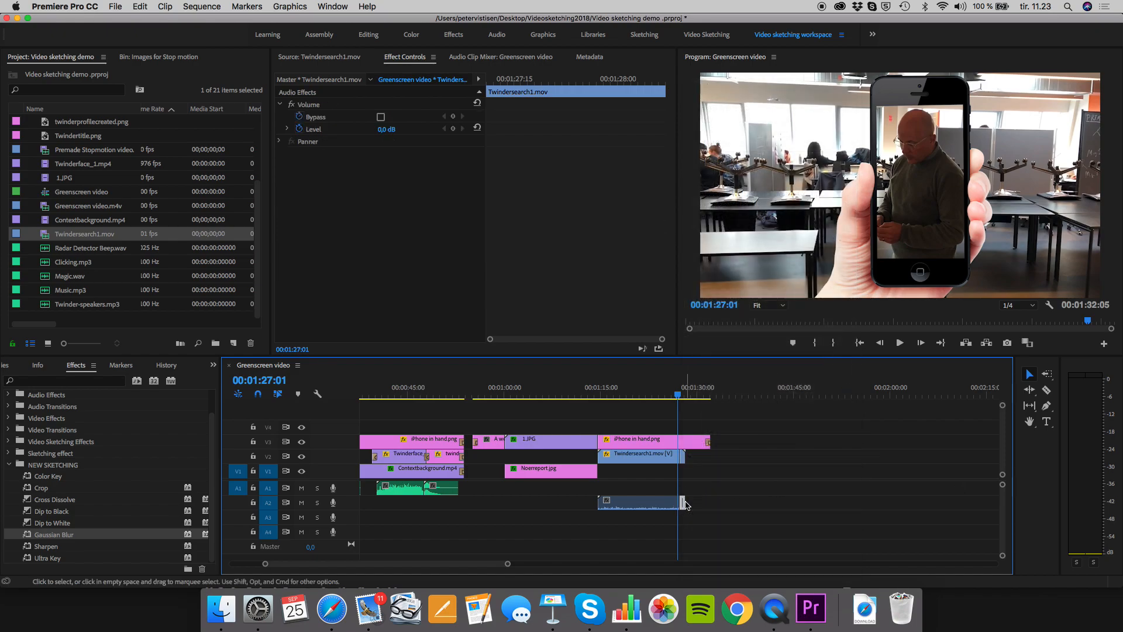
left_click(686, 505)
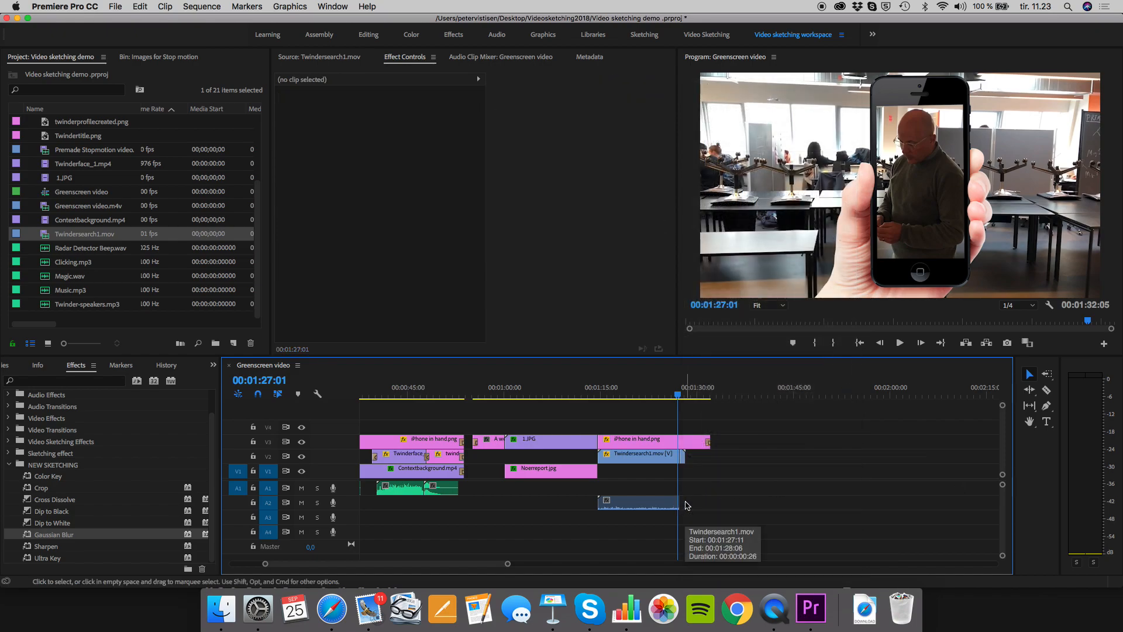
Add a frame hold to the short Twindersearch1.mov end piece on V2.
left_click(678, 396)
left_click_drag(678, 396, 678, 396)
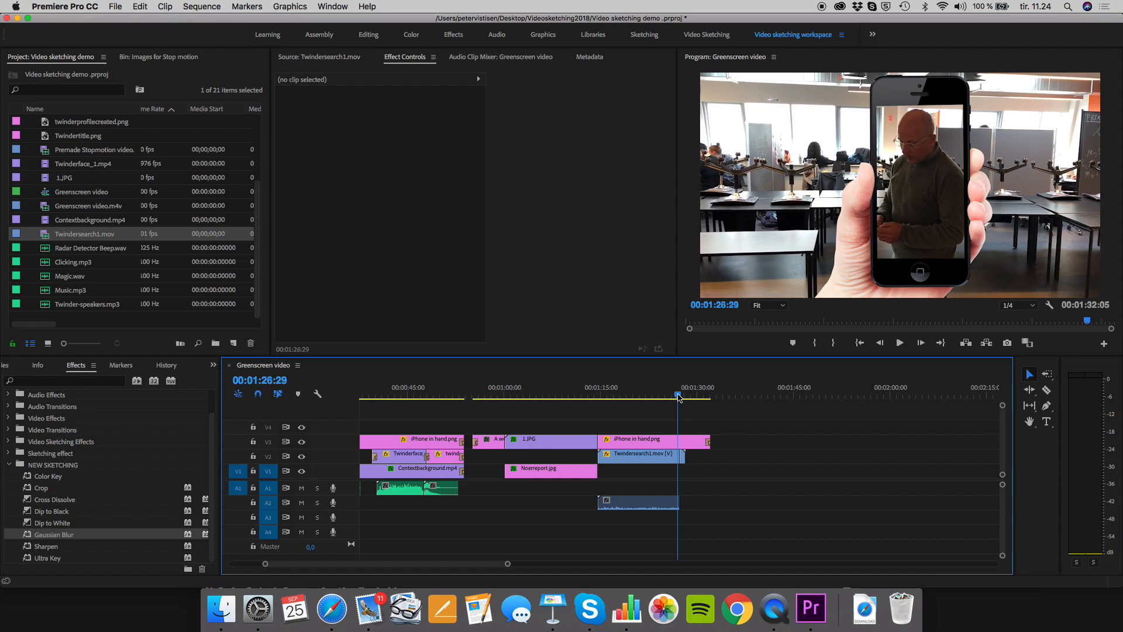
left_click(684, 459)
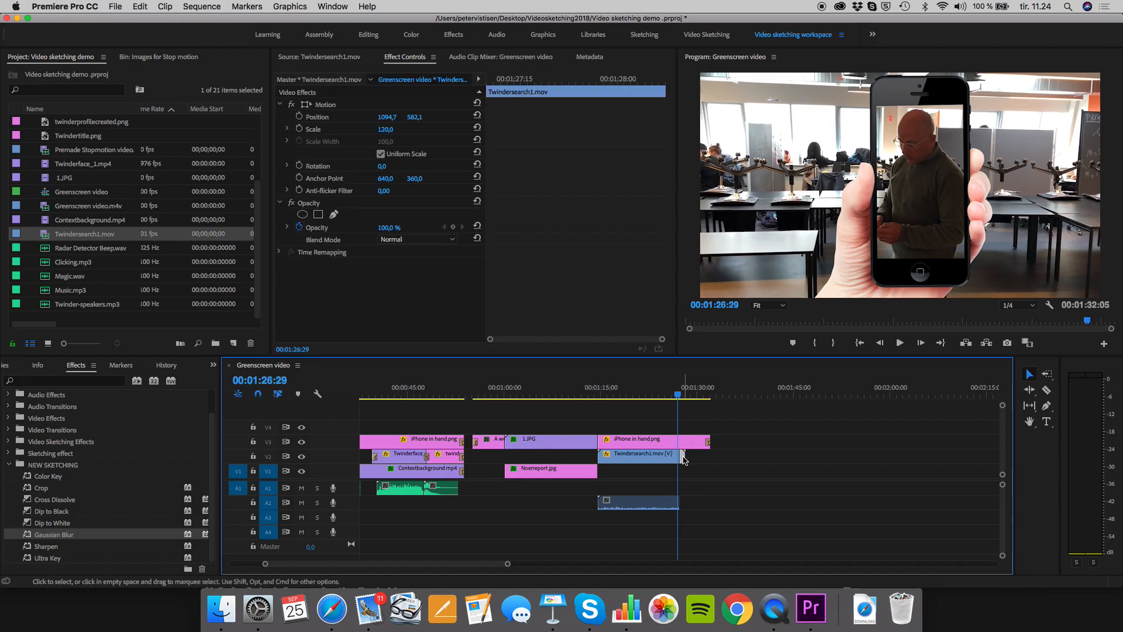
right_click(682, 456)
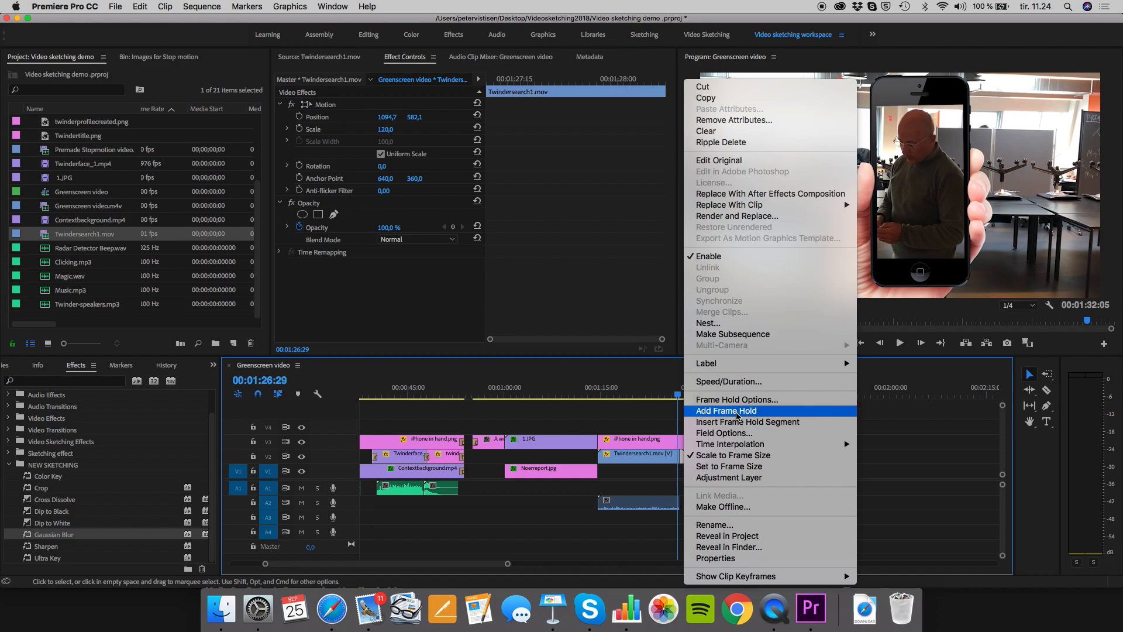
left_click(738, 412)
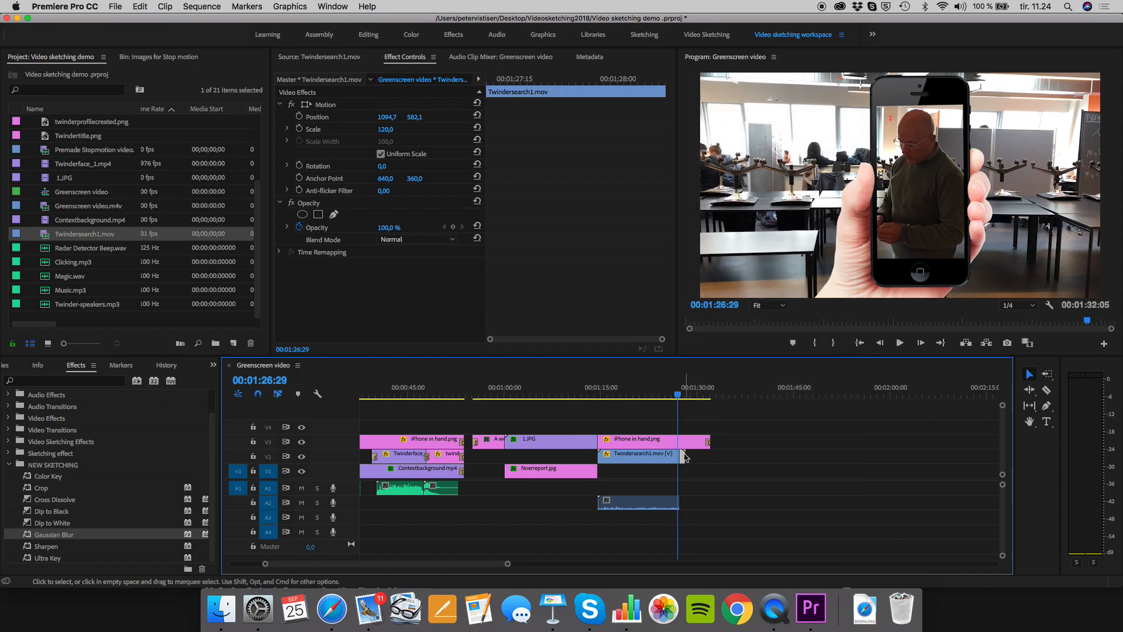
Try to lengthen the short Twindersearch1.mov end piece and move it to about 00:01:30:15.
left_click_drag(686, 454, 718, 458)
left_click(683, 457)
left_click_drag(675, 391, 677, 395)
left_click_drag(683, 457, 705, 461)
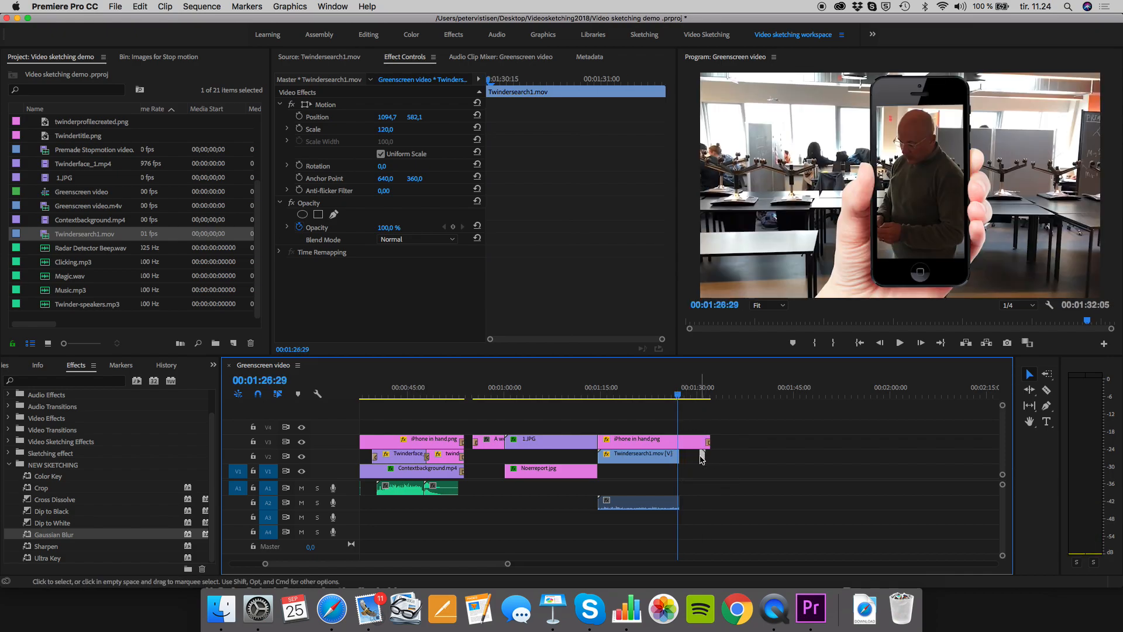
mouse_move(705, 456)
left_mouse_down()
mouse_move(752, 455)
mouse_move(714, 458)
left_mouse_up()
Confirm the moved end piece's frame hold at source timecode 00;00;12;22 and try to extend the piece.
right_click(703, 457)
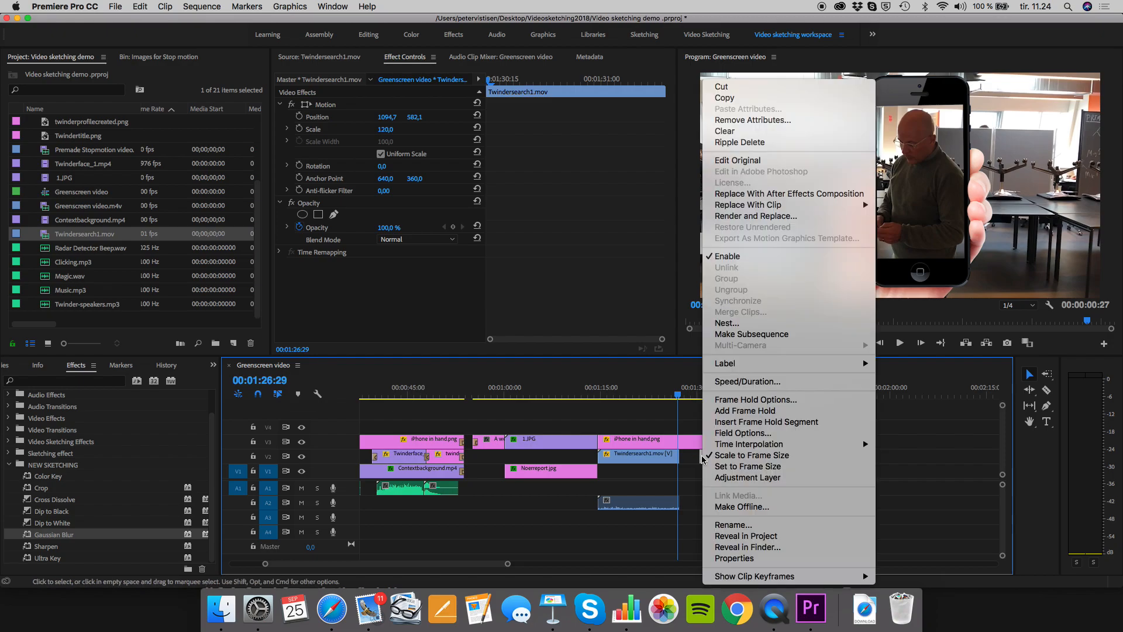
left_click(781, 404)
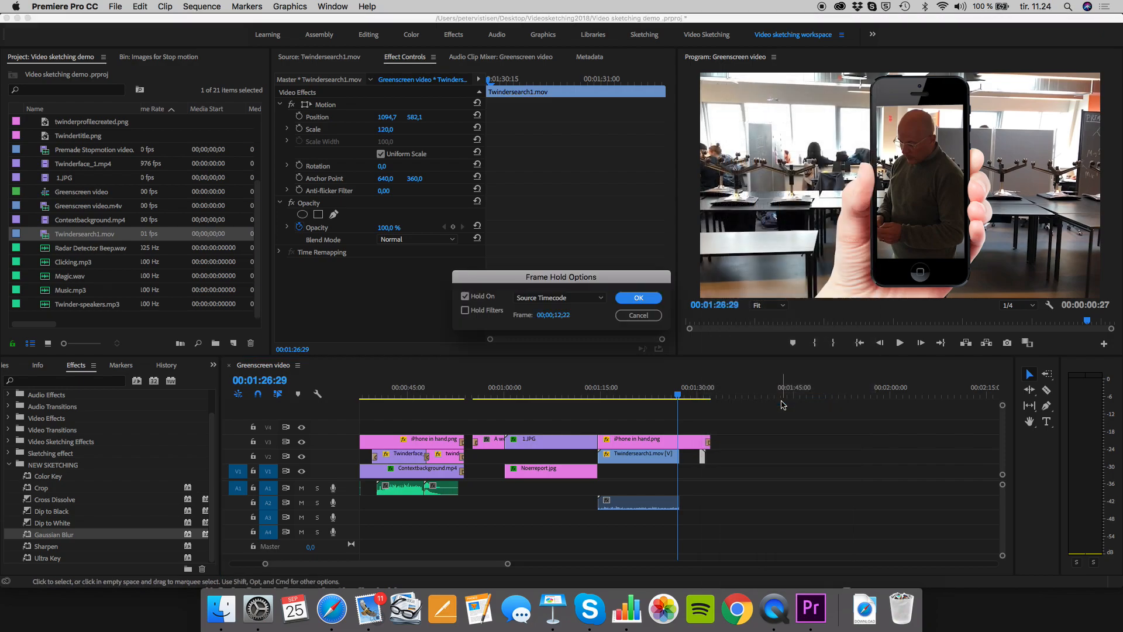
left_click(640, 298)
mouse_move(707, 458)
left_mouse_down()
mouse_move(777, 469)
mouse_move(696, 456)
left_mouse_up()
Split the short Twindersearch1.mov end piece at 00:01:29:29 with the Razor tool.
left_click_drag(677, 397, 697, 403)
left_click(1047, 390)
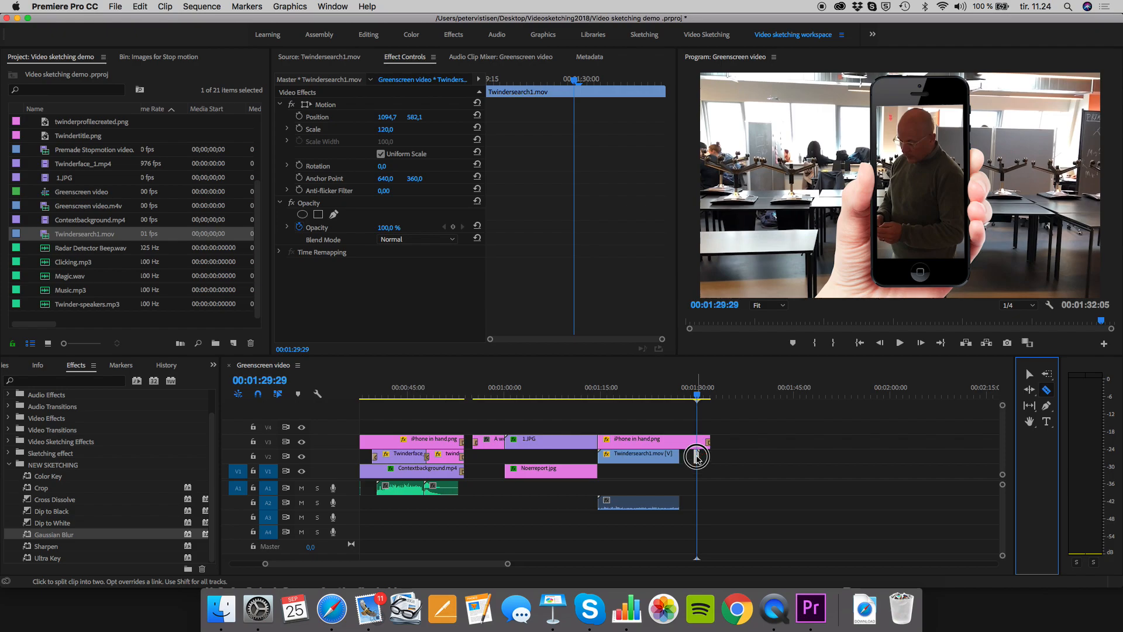
left_click(698, 456)
left_click_drag(508, 564, 471, 565)
left_click_drag(684, 391, 695, 391)
Add a frame hold to the second half of the split piece and move it under the end of iPhone in hand.png.
left_click(1029, 374)
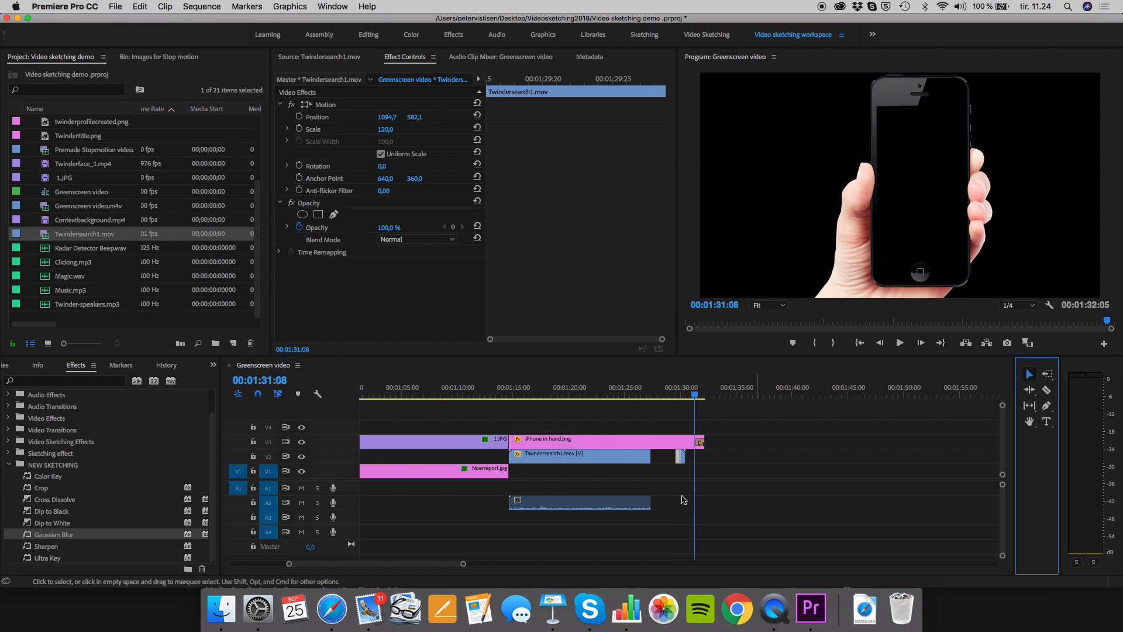
left_click(681, 460)
right_click(683, 460)
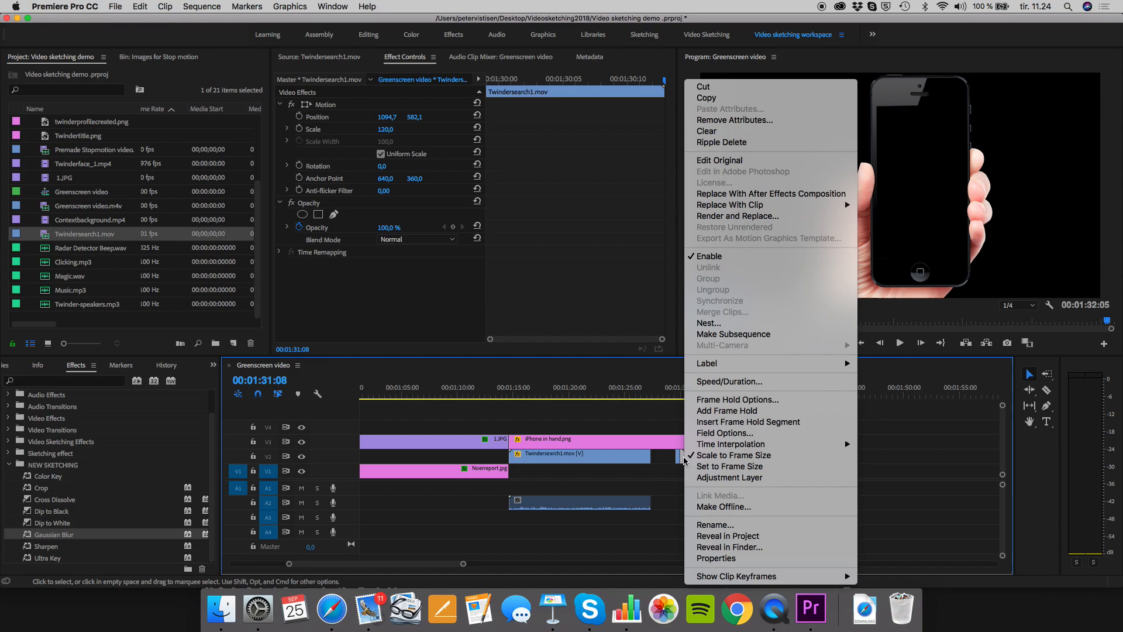
left_click(726, 410)
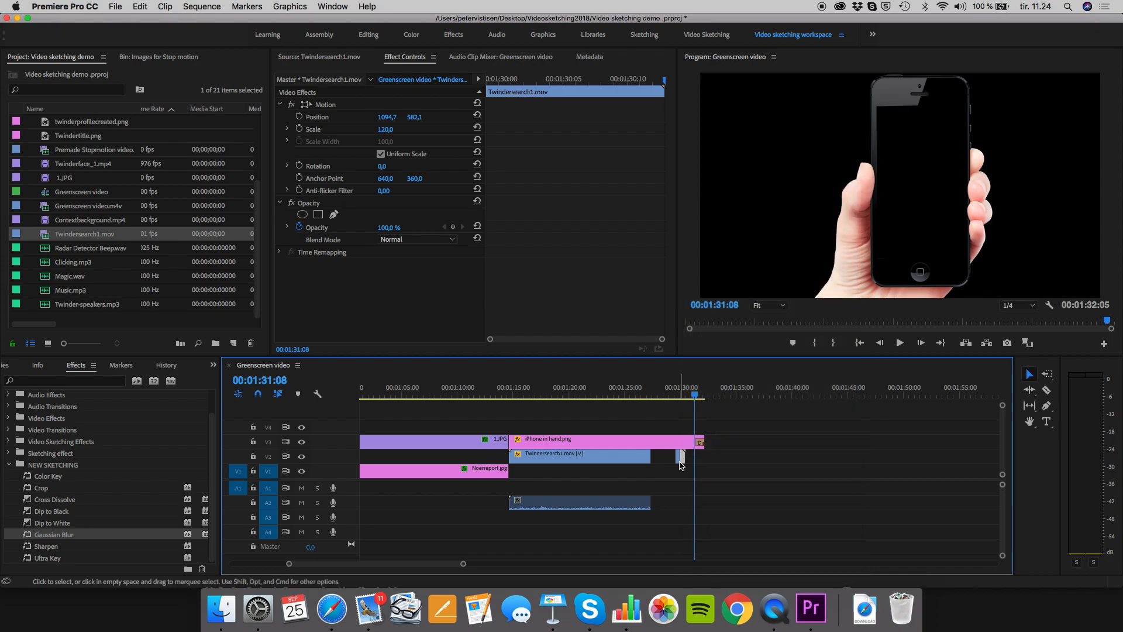
left_click_drag(681, 460, 705, 459)
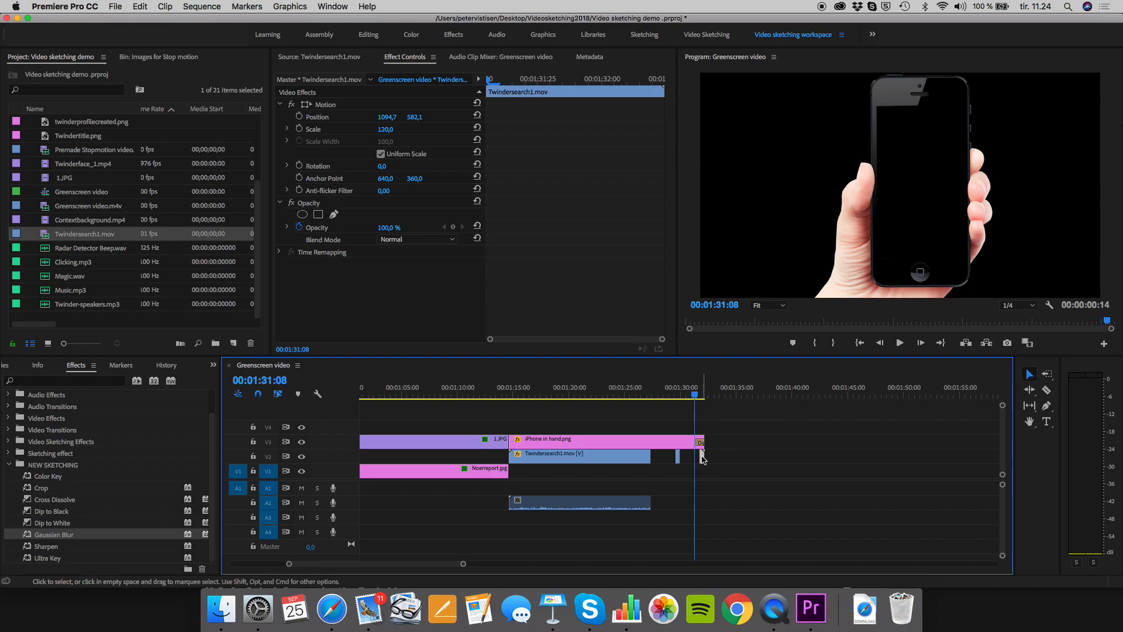
Set the moved piece's frame hold to Sequence Timecode with Hold On enabled.
right_click(702, 459)
left_click(783, 395)
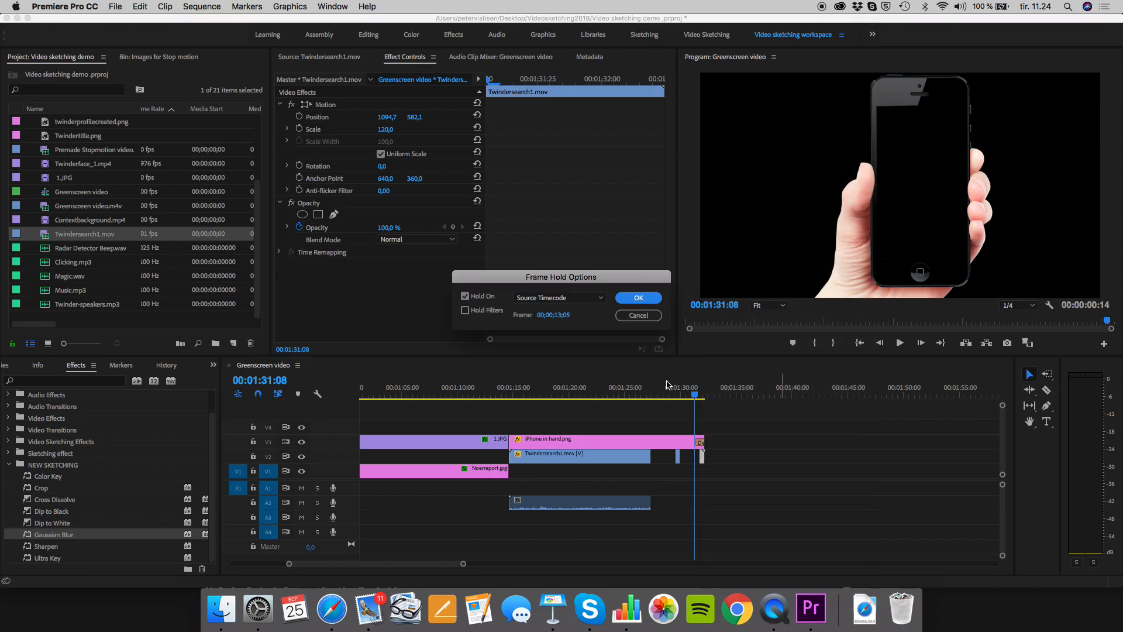
left_click(549, 298)
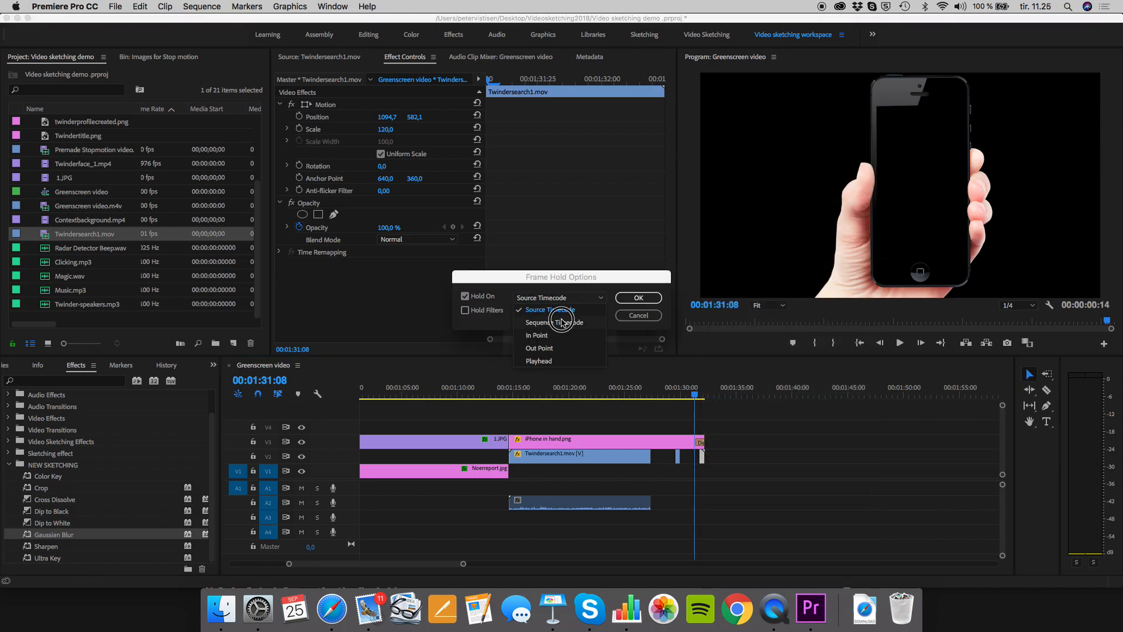
left_click(562, 323)
left_click(570, 299)
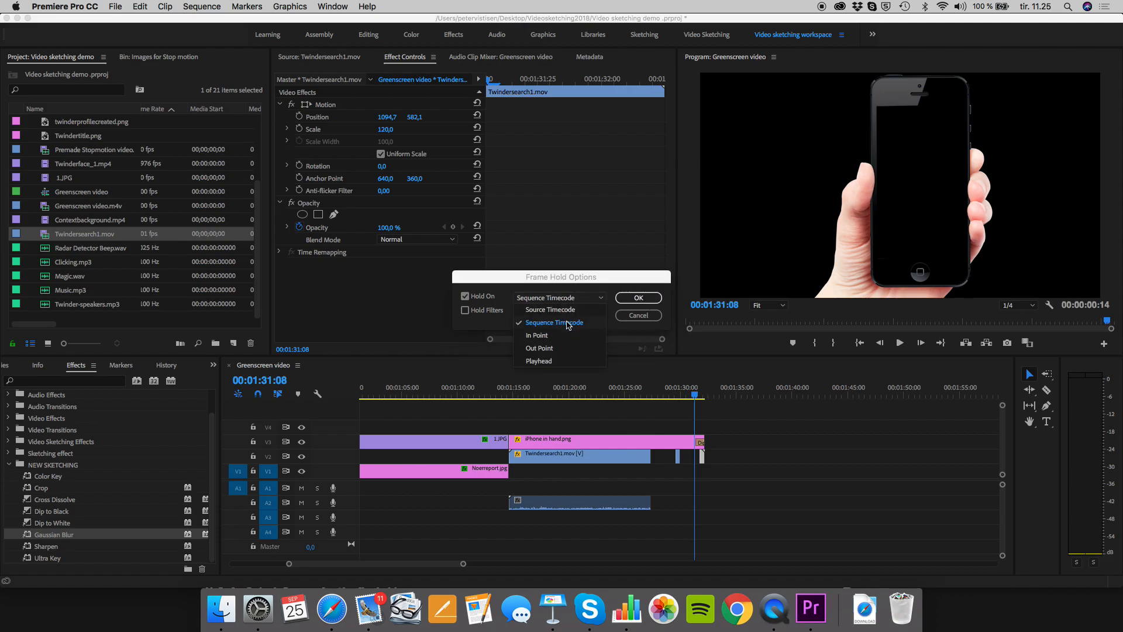
left_click(570, 324)
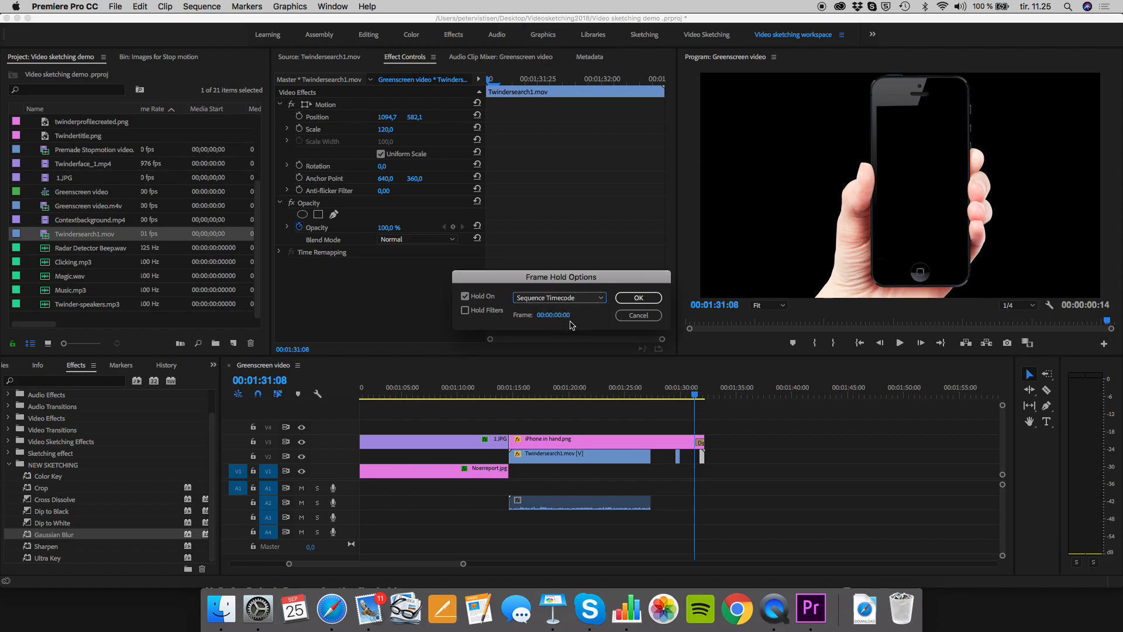
left_click(639, 298)
Place the frozen piece directly after the main Twindersearch1.mov clip, extend it to 00:01:34:21, and play it back.
mouse_move(704, 456)
left_mouse_down()
mouse_move(784, 464)
mouse_move(692, 458)
left_mouse_up()
left_click_drag(695, 396, 650, 398)
key("space")
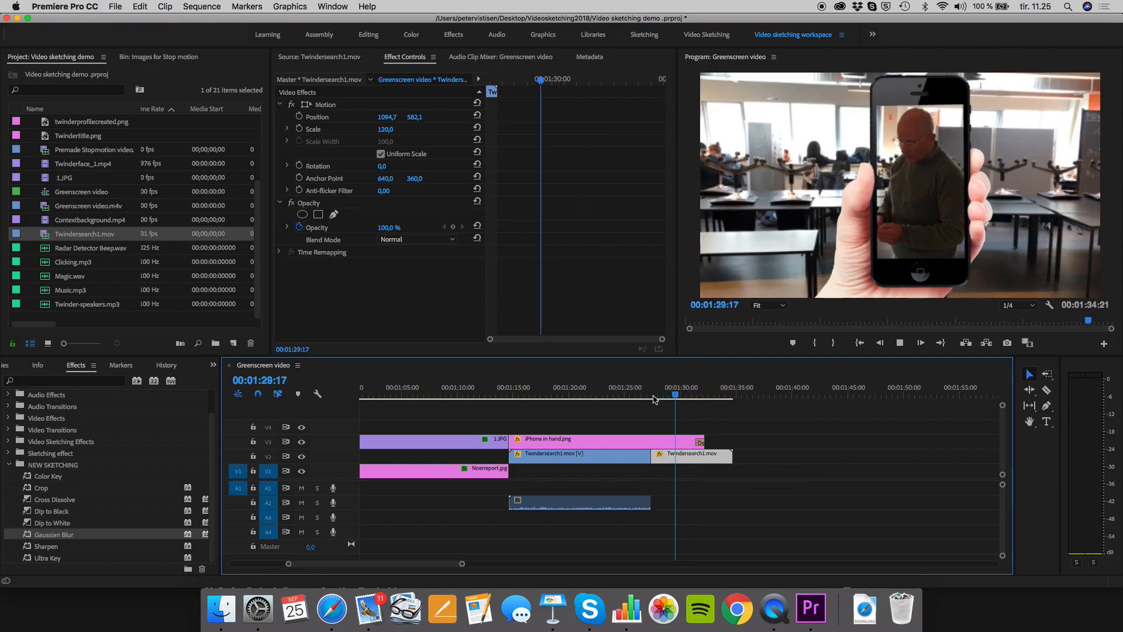
key("space")
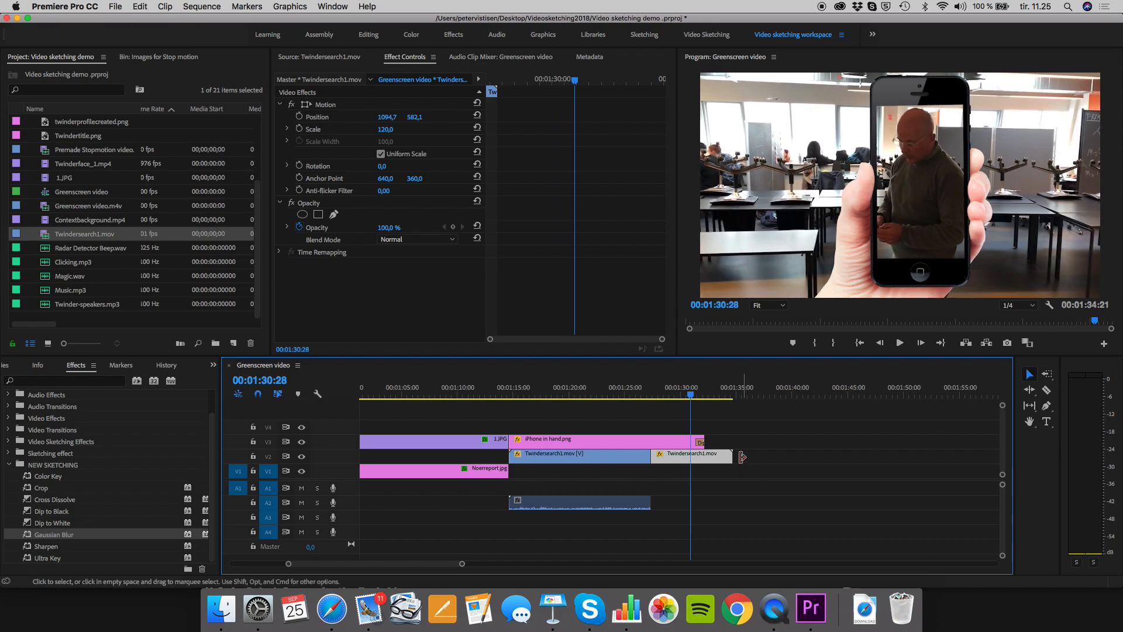
Trim the end of the frozen Twindersearch1.mov piece to 00:01:30:28 and play the transition into the freeze.
left_click_drag(732, 456, 693, 464)
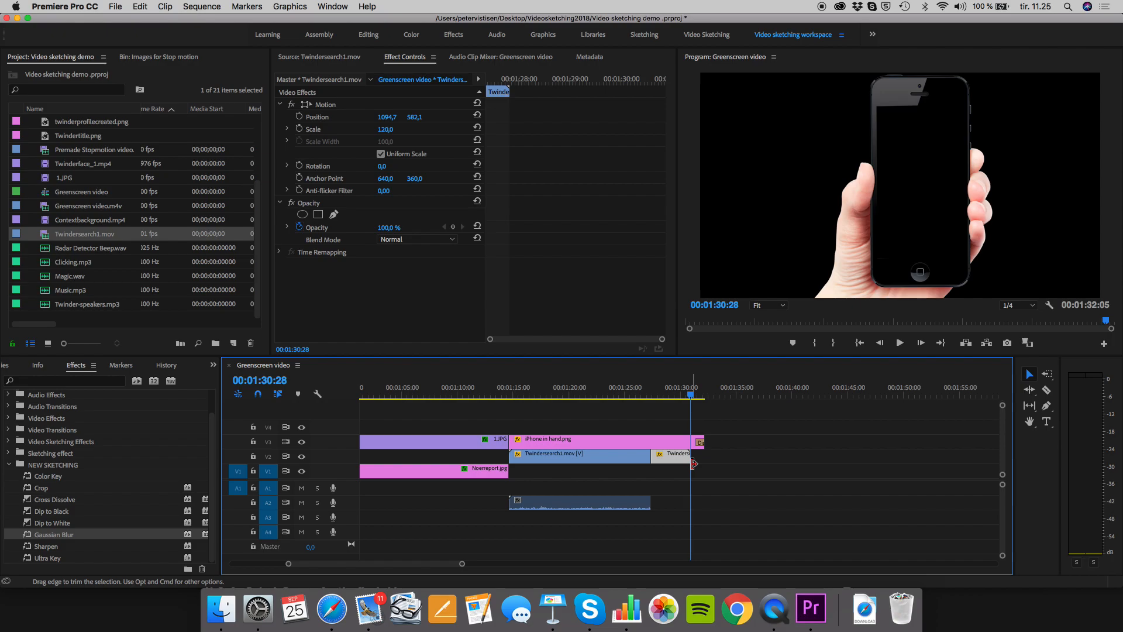
left_click_drag(690, 400, 649, 405)
key("space")
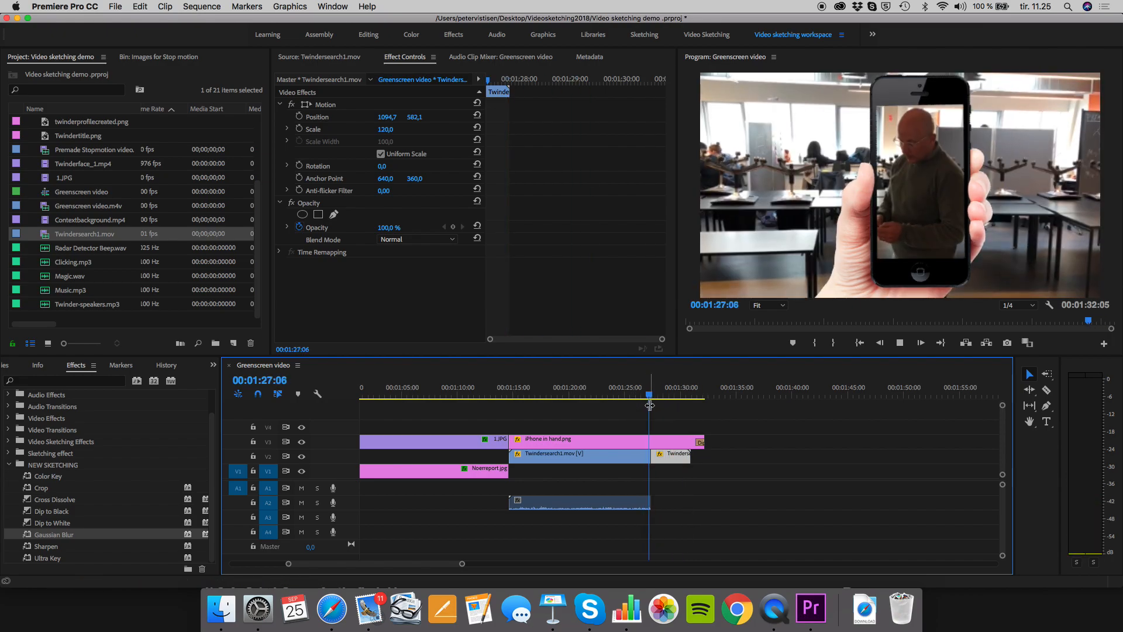
key("space")
left_click_drag(672, 408, 650, 398)
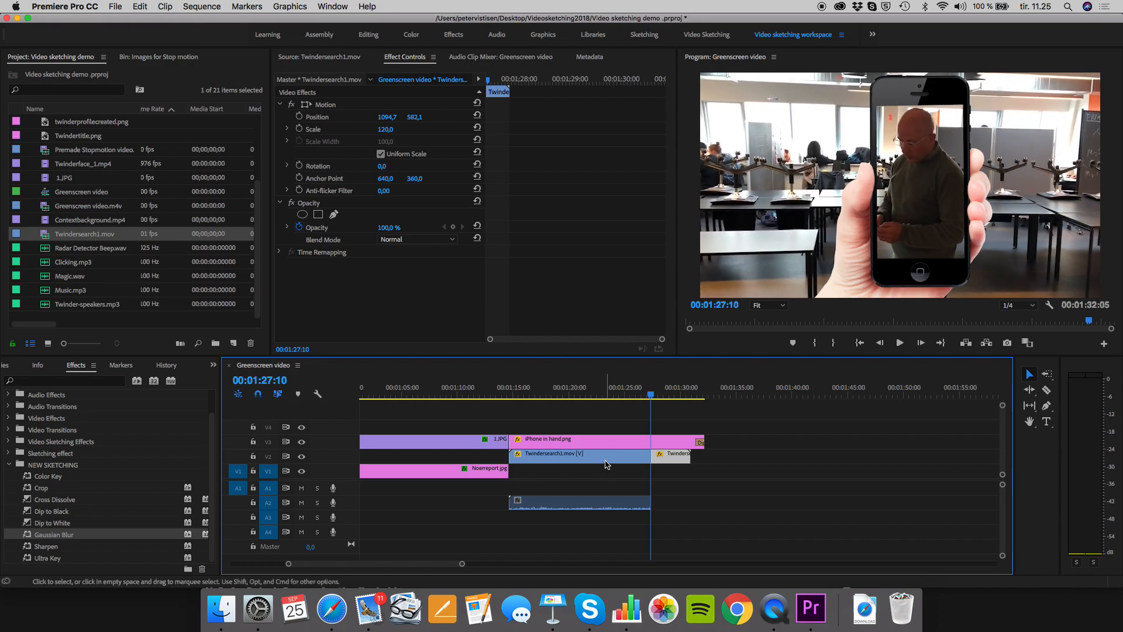
mouse_move(651, 396)
left_mouse_down()
mouse_move(640, 400)
mouse_move(656, 403)
left_mouse_up()
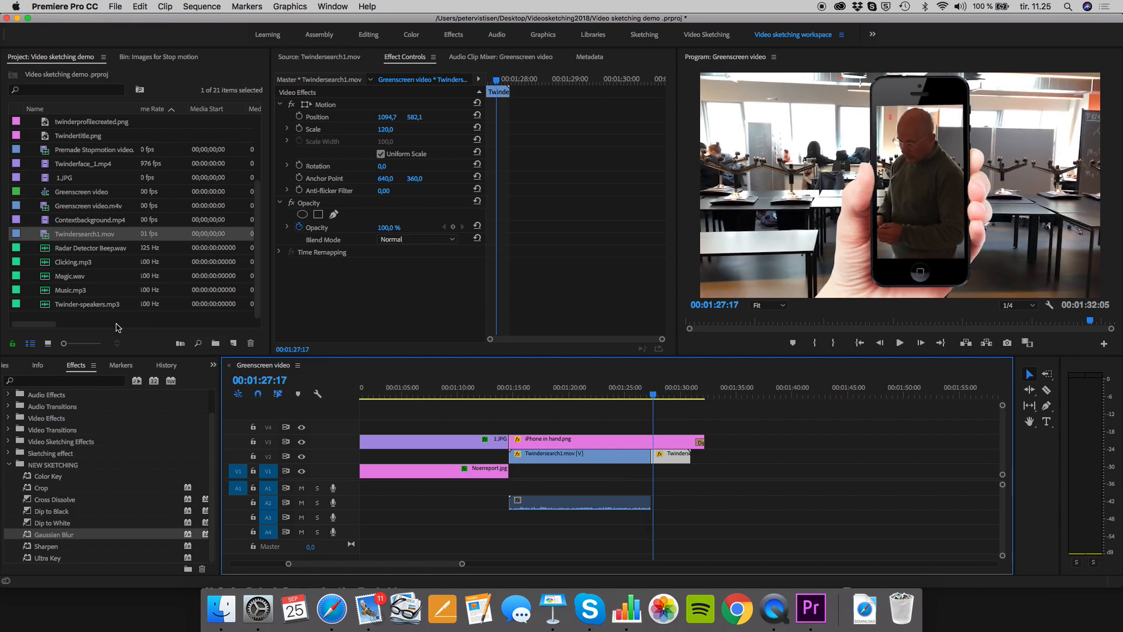
Place Radar Detector Beep.wav on A1 at the start of the Twindersearch1.mov scene and play it back.
left_click_drag(44, 252, 302, 405)
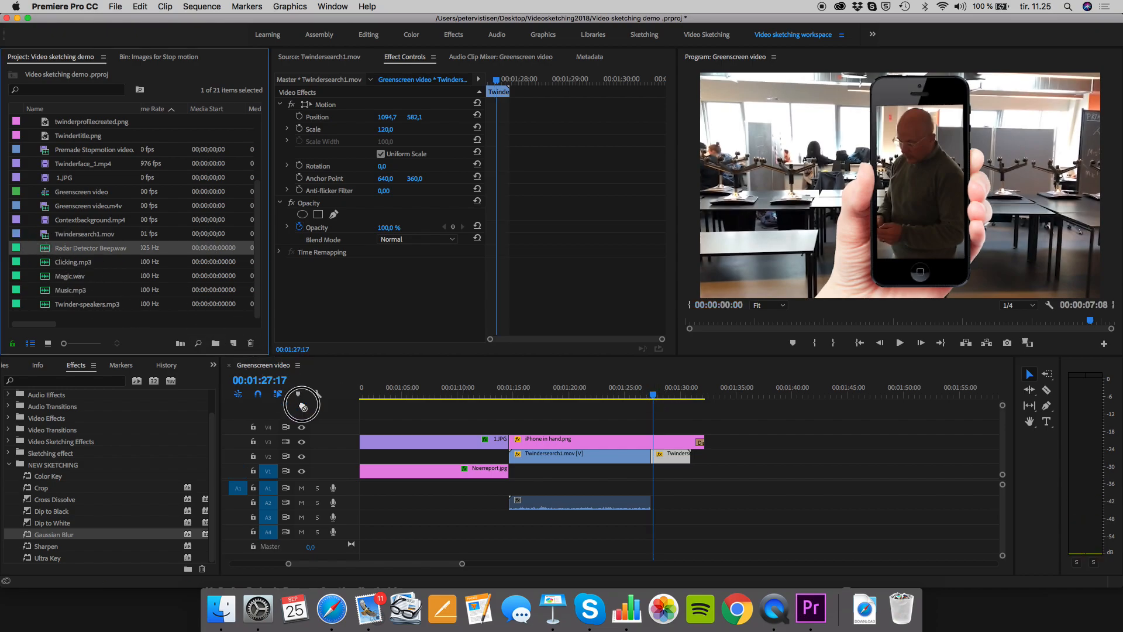
left_click_drag(565, 479, 536, 492)
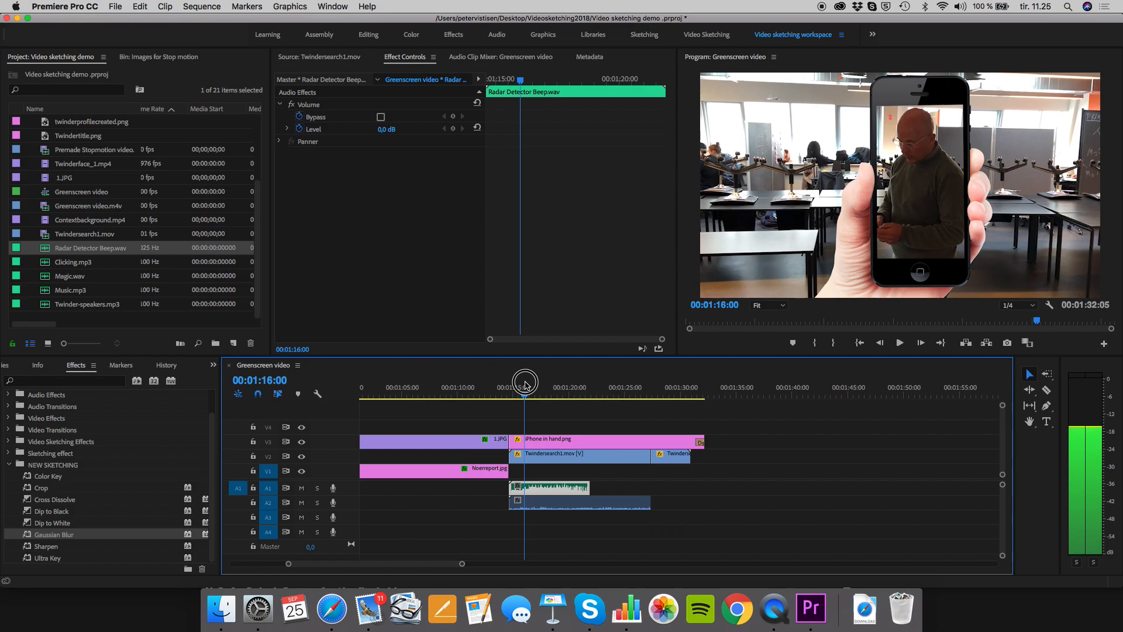
left_click(511, 388)
key("space")
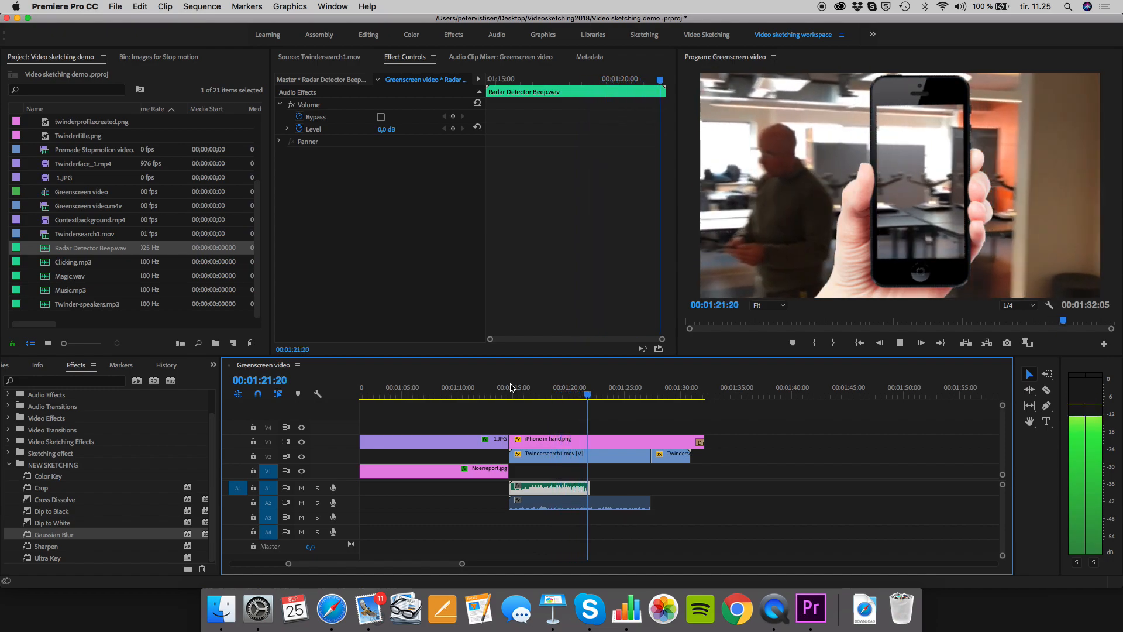
key("space")
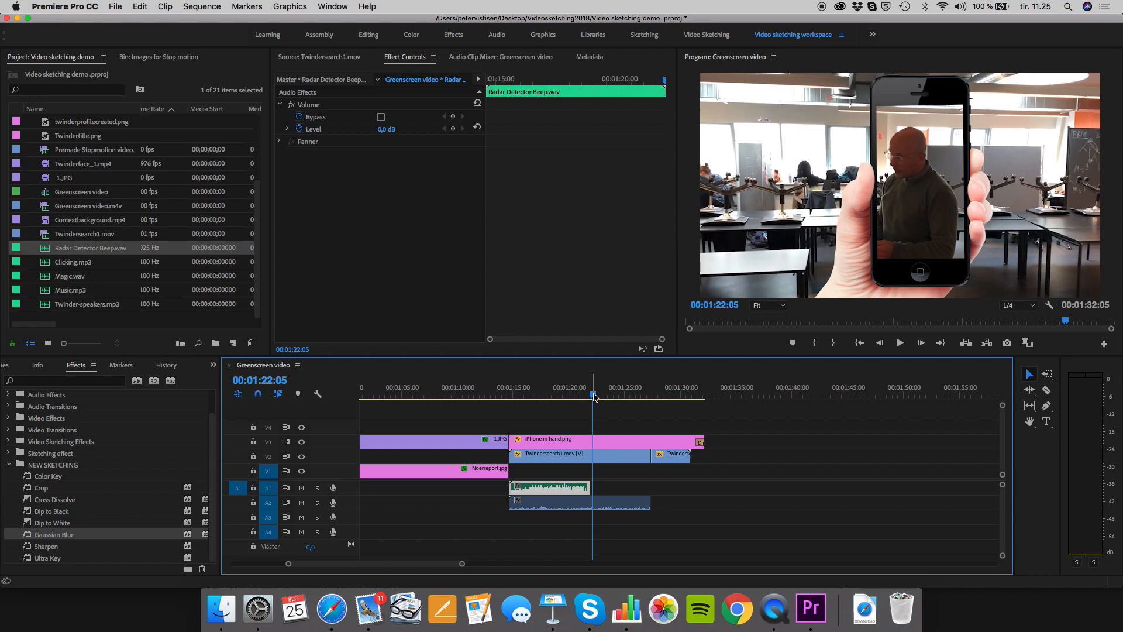
Try to extend the end of the Radar Detector Beep.wav clip and replay its last beeps.
left_click_drag(594, 400, 583, 400)
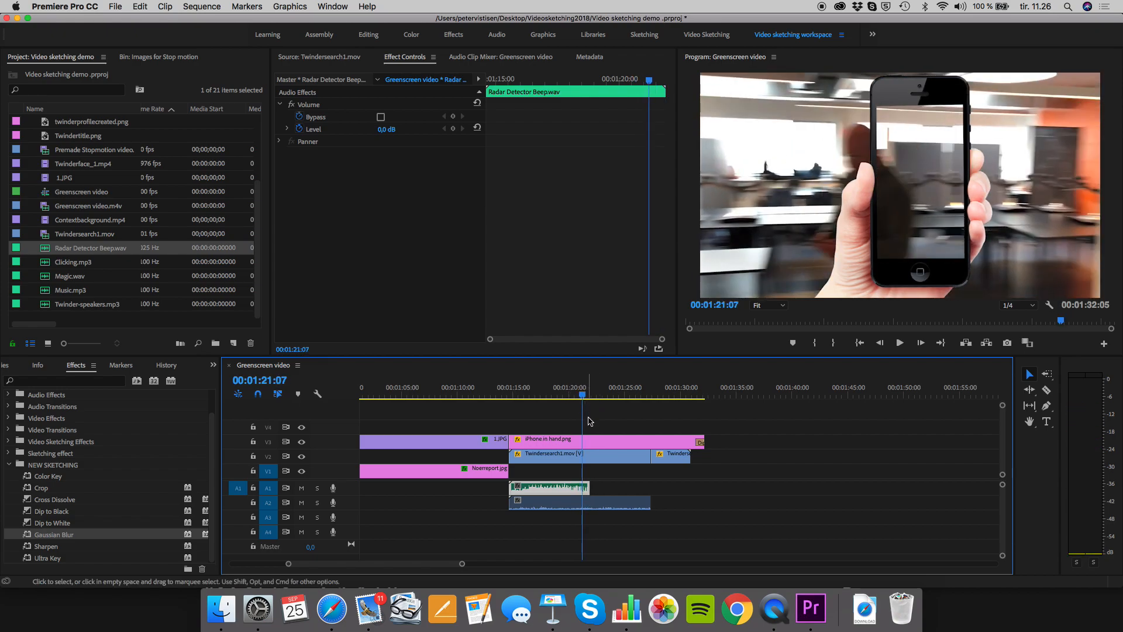
left_click_drag(590, 489, 617, 490)
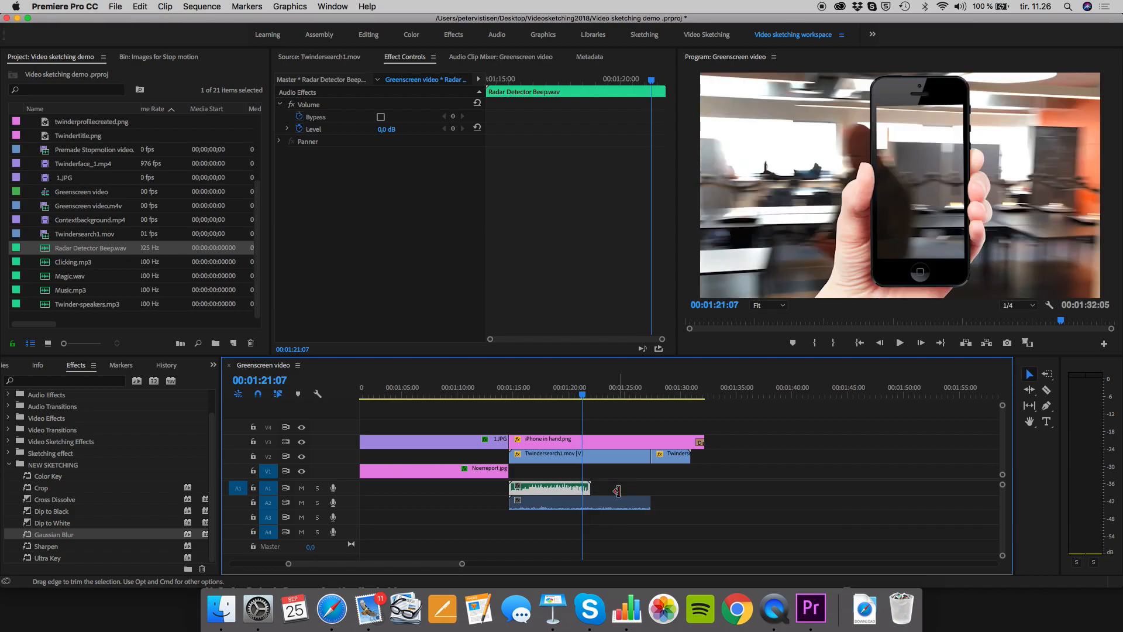
key("space")
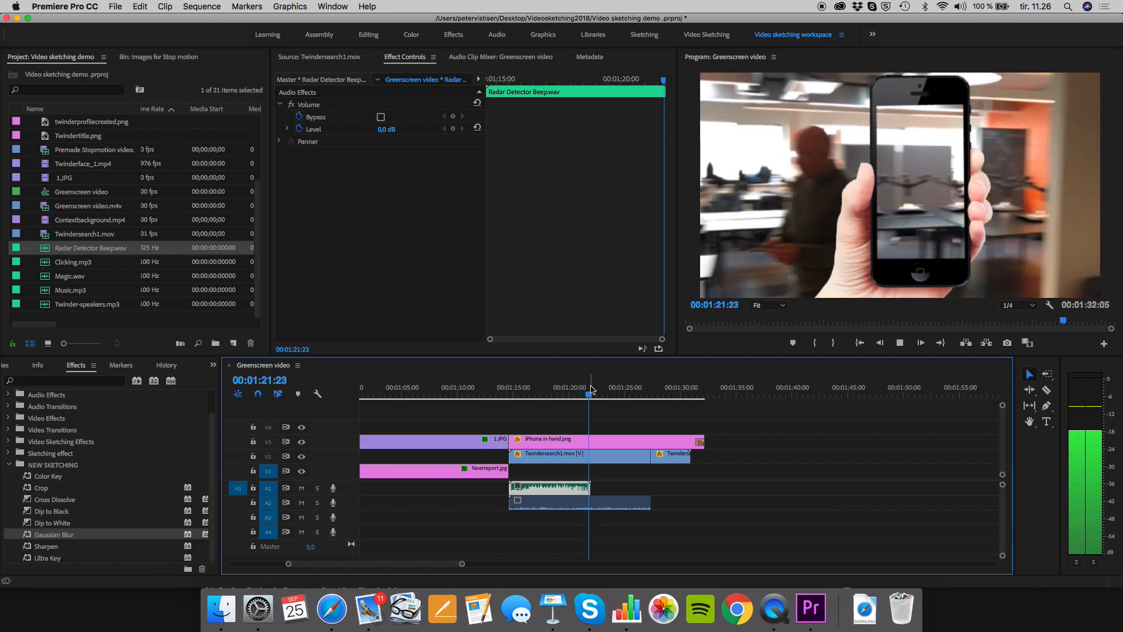
key("space")
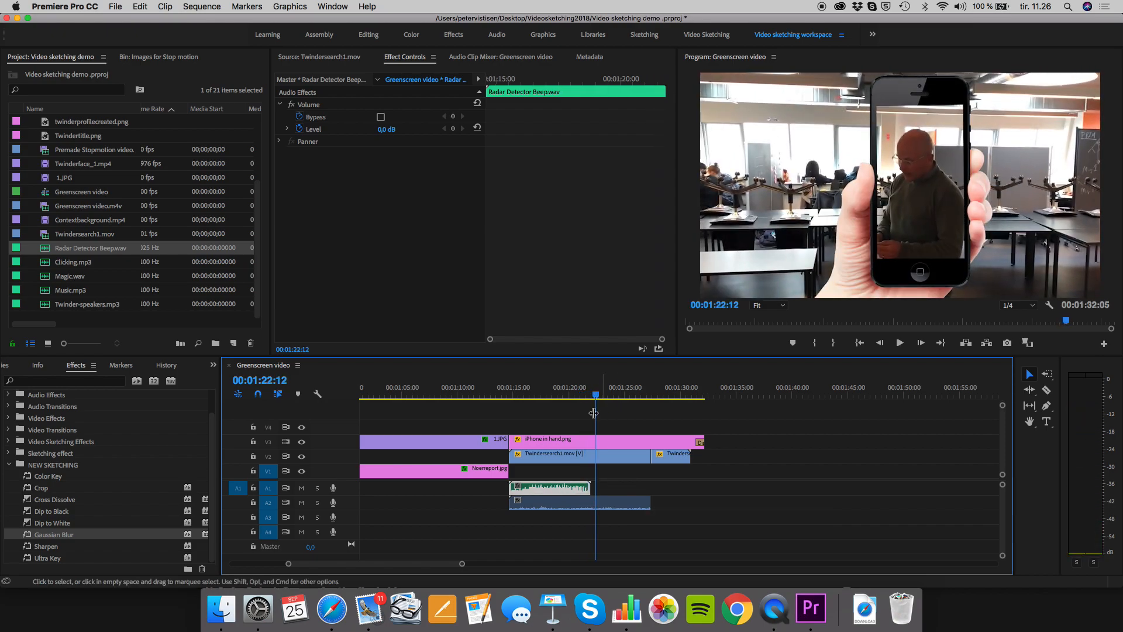
left_click(589, 391)
Shift the Radar Detector Beep.wav clip on A1 to start at about 00:01:16:00 and check its end by playback.
left_click_drag(547, 489, 564, 494)
key("space")
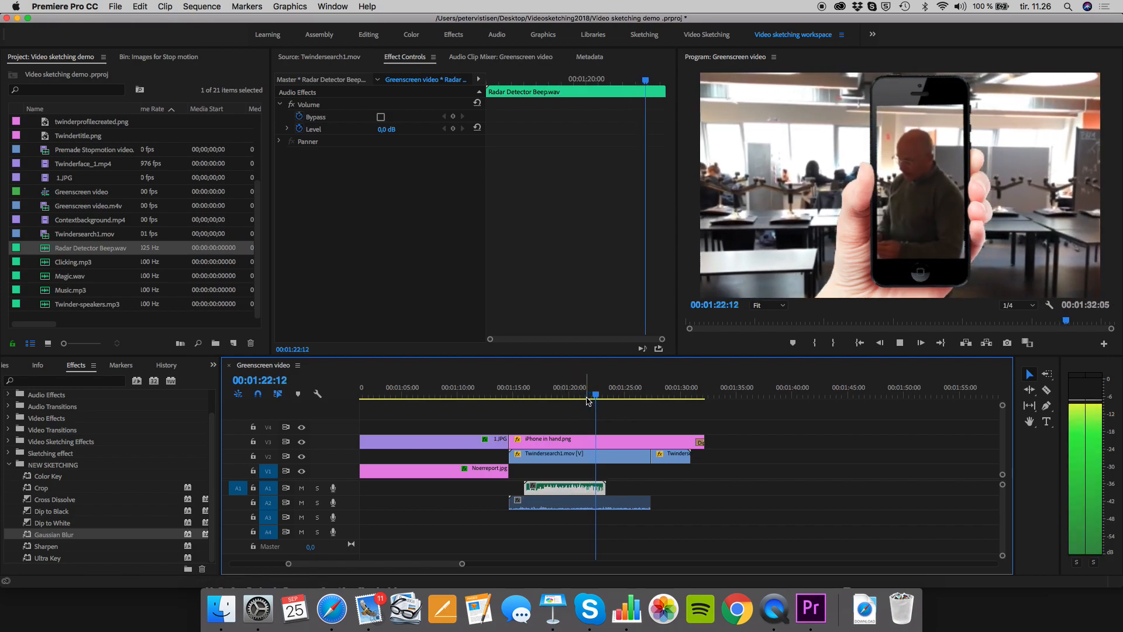
key("space")
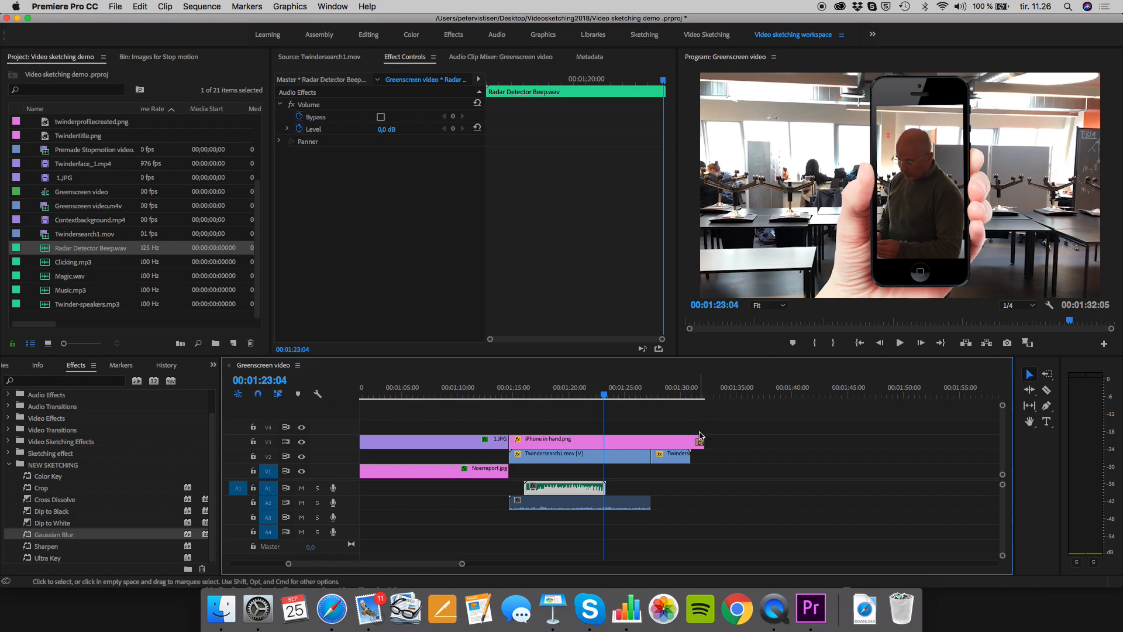
Trim the end of iPhone in hand.png to the end of the frozen piece and play the scene with the beeps.
left_click_drag(703, 440, 652, 462)
left_click(559, 395)
key("space")
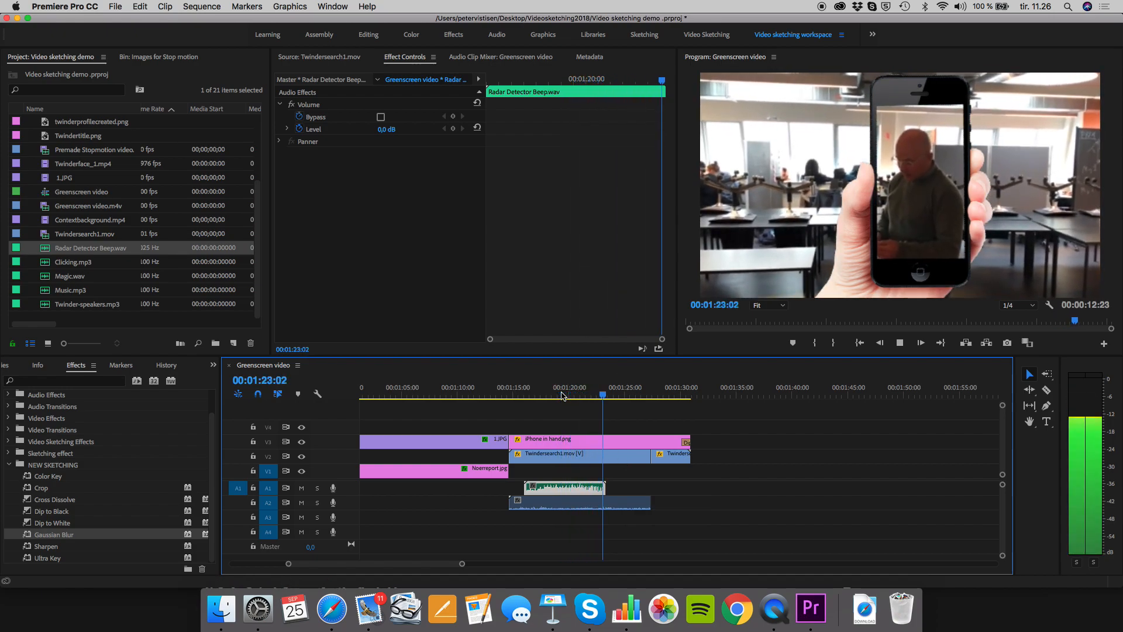
key("space")
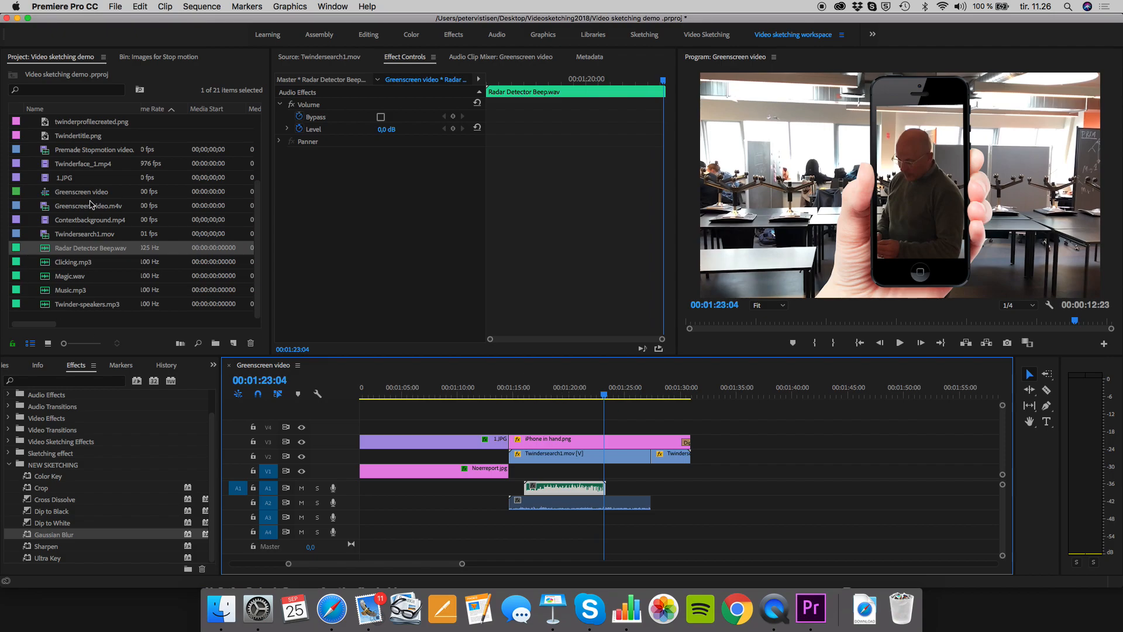
Place TwinderMatch.png on V1 where the radar beeps end and play on from there.
scroll(91, 204, "up", 5)
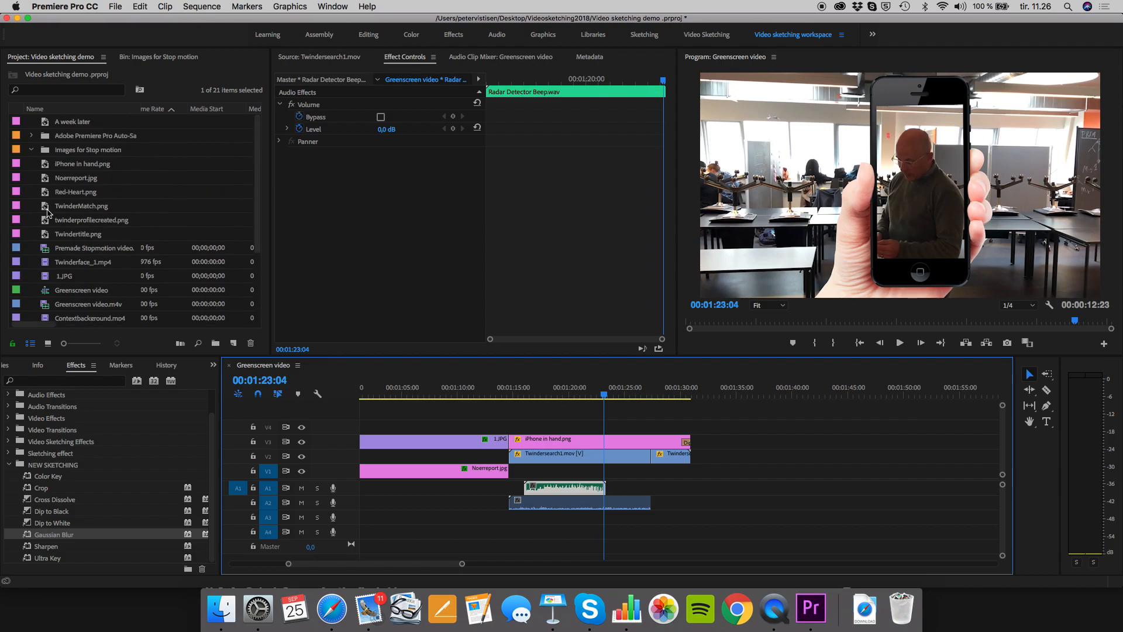
double_click(47, 213)
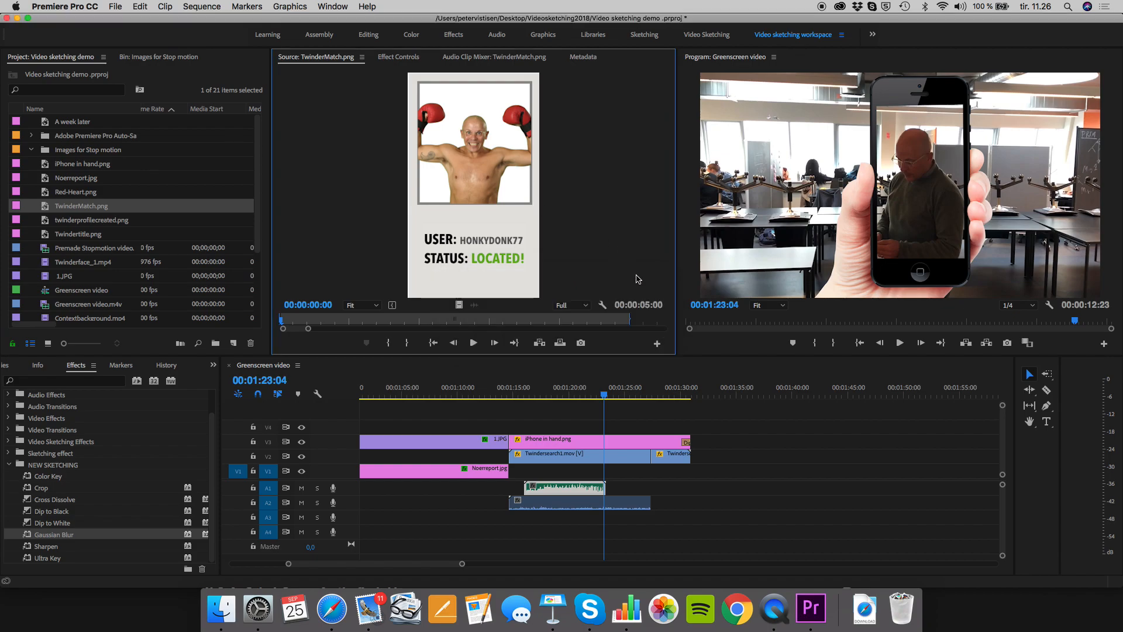
left_click_drag(46, 207, 609, 473)
key("space")
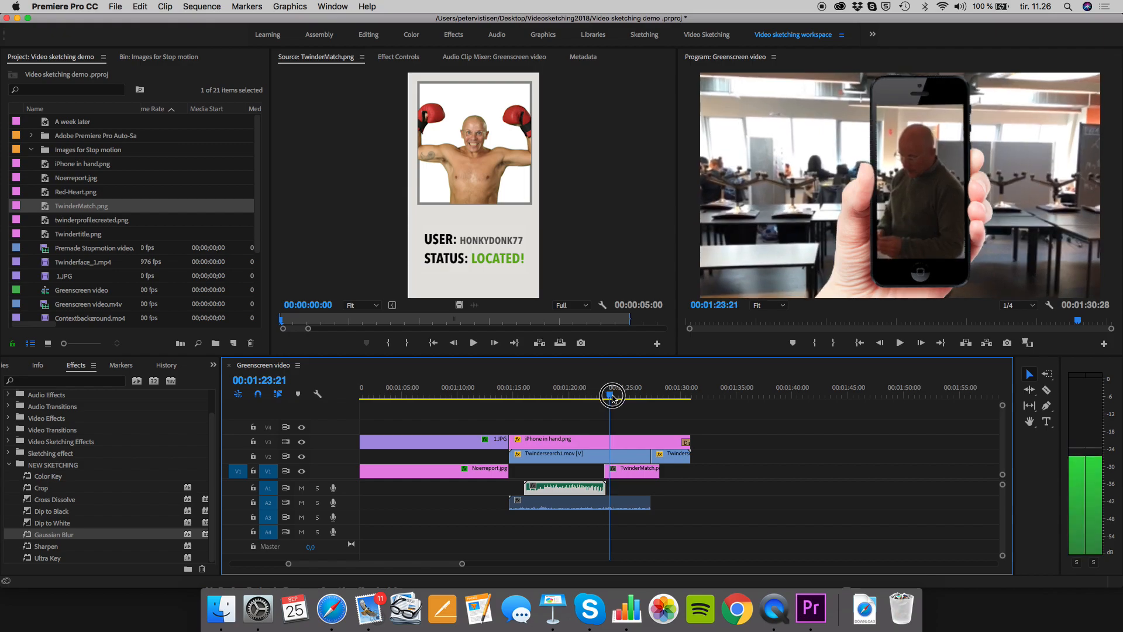
Move both Twindersearch1.mov pieces down to V1 and place TwinderMatch.png on V2 beneath iPhone in hand.png, starting at 00:01:24:24.
left_click(636, 485)
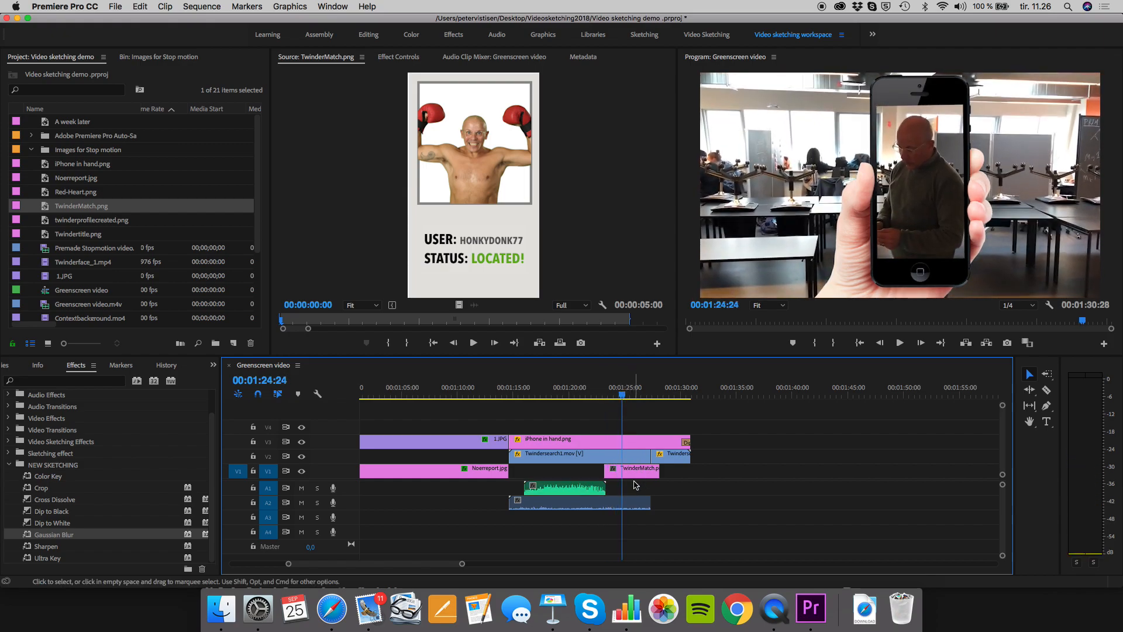
left_click_drag(633, 474, 743, 457)
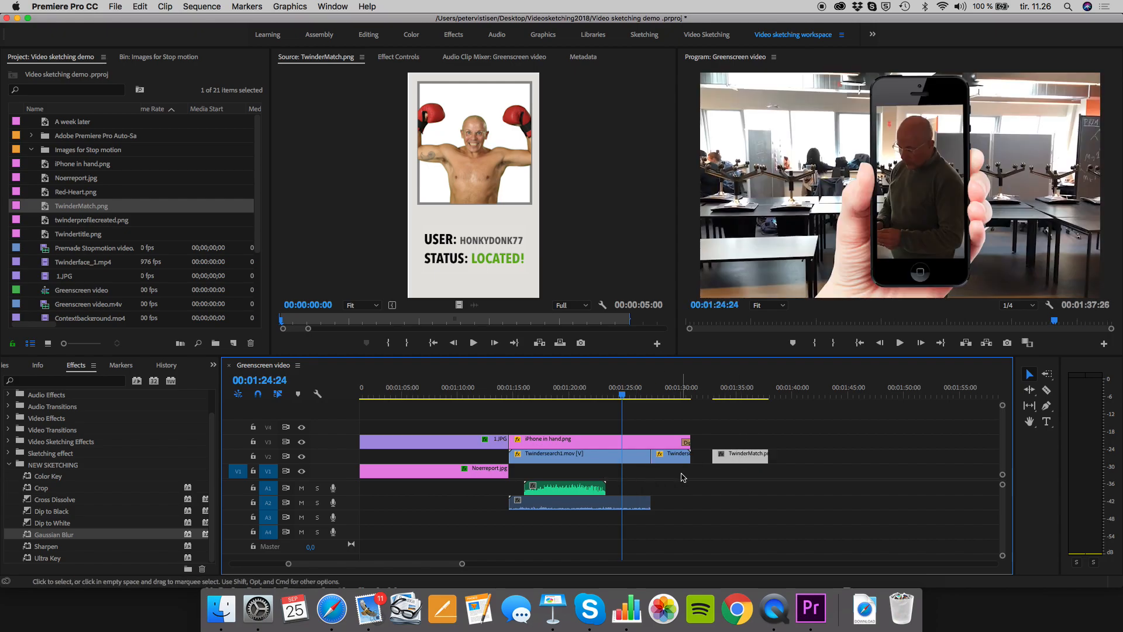
left_click(585, 461)
left_click(701, 462)
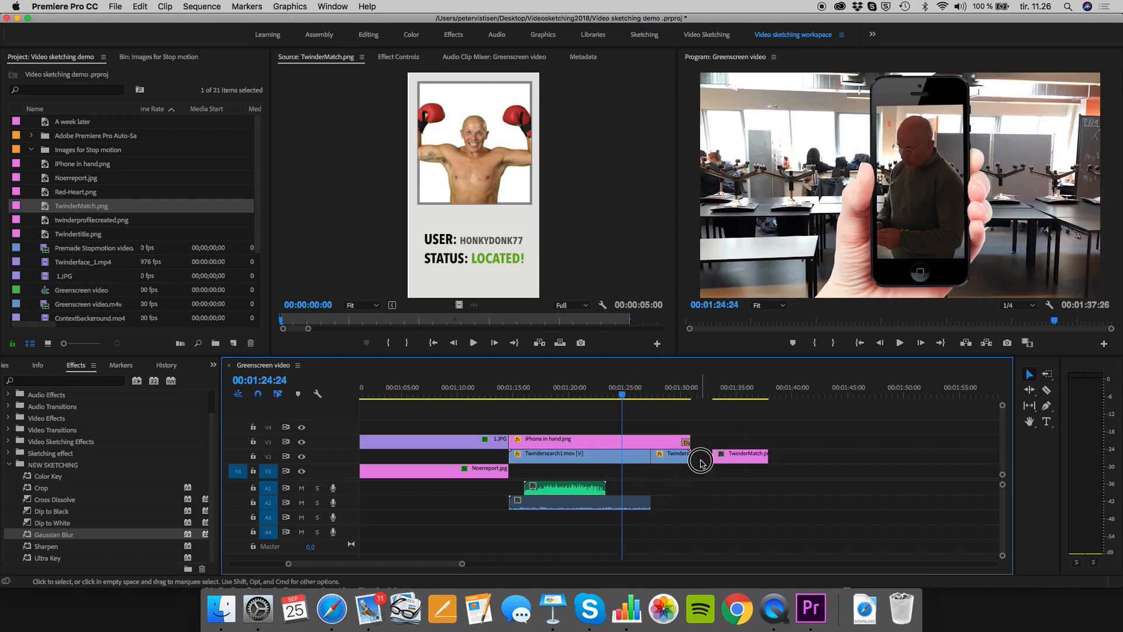
left_click(605, 461)
left_click_drag(700, 460, 643, 458)
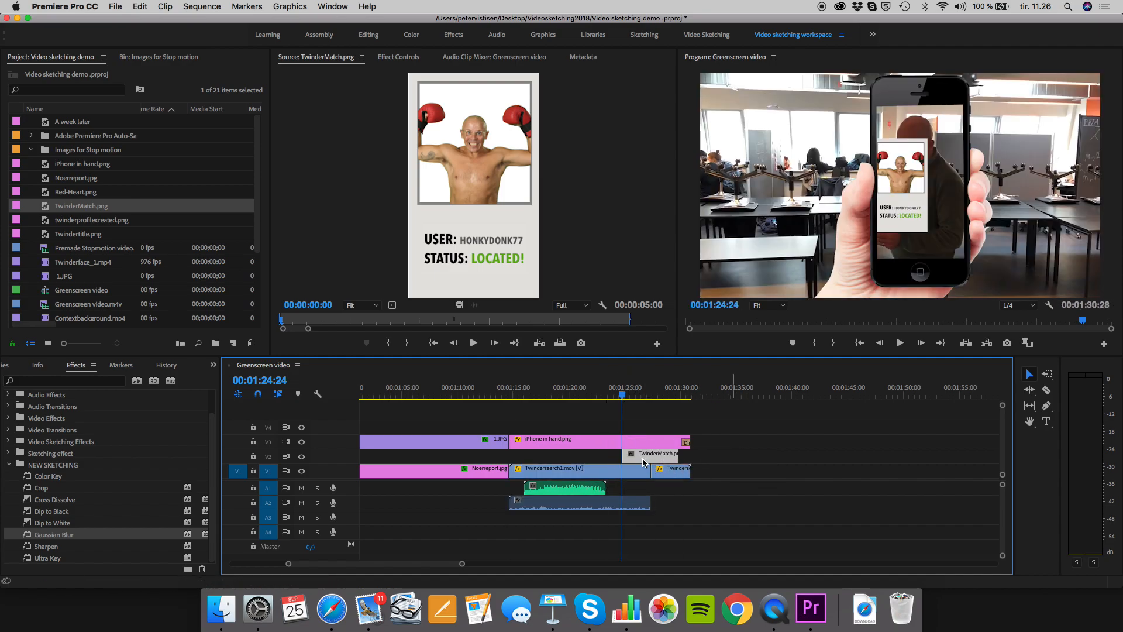
Fit TwinderMatch.png to the phone screen, with scale about 185.2 and position about 1058.2, 542.8.
left_click(396, 57)
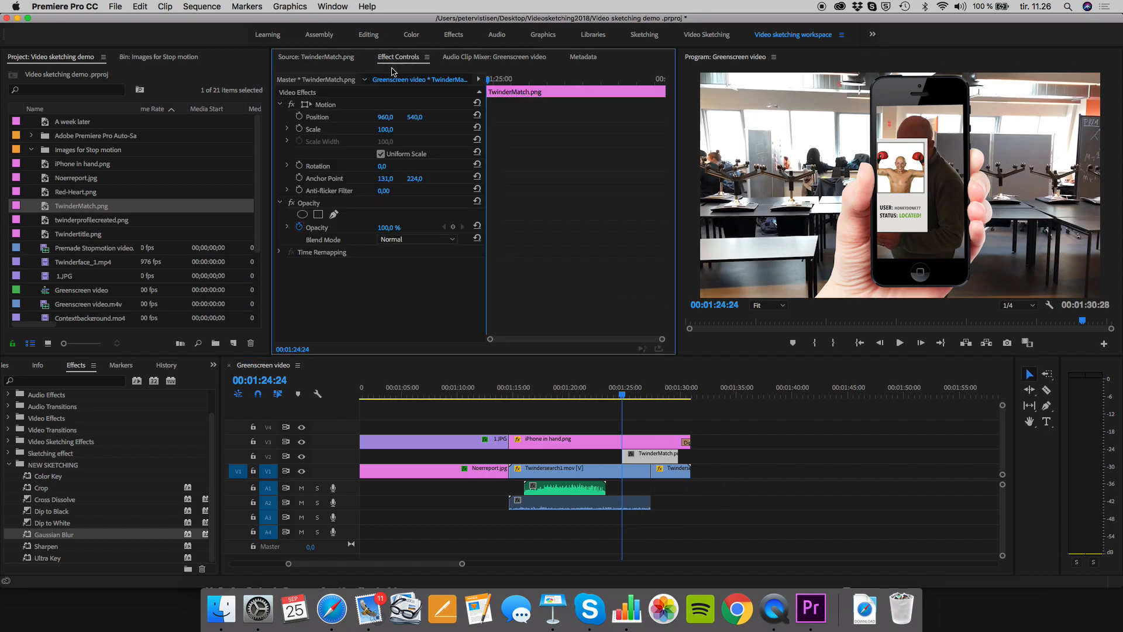
left_click(308, 106)
left_click_drag(891, 172, 923, 125)
left_click_drag(923, 199, 931, 258)
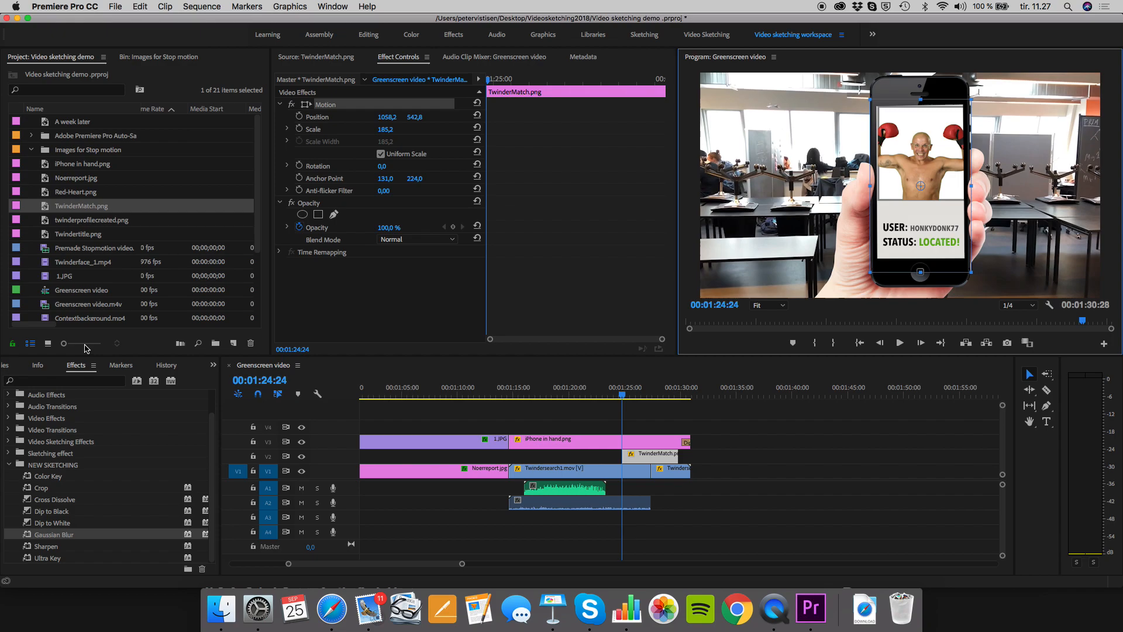
Place Magic.wav on A1 around the start of TwinderMatch.png and add a Cross Dissolve to that image's beginning.
scroll(86, 281, "down", 3)
left_click_drag(47, 278, 621, 489)
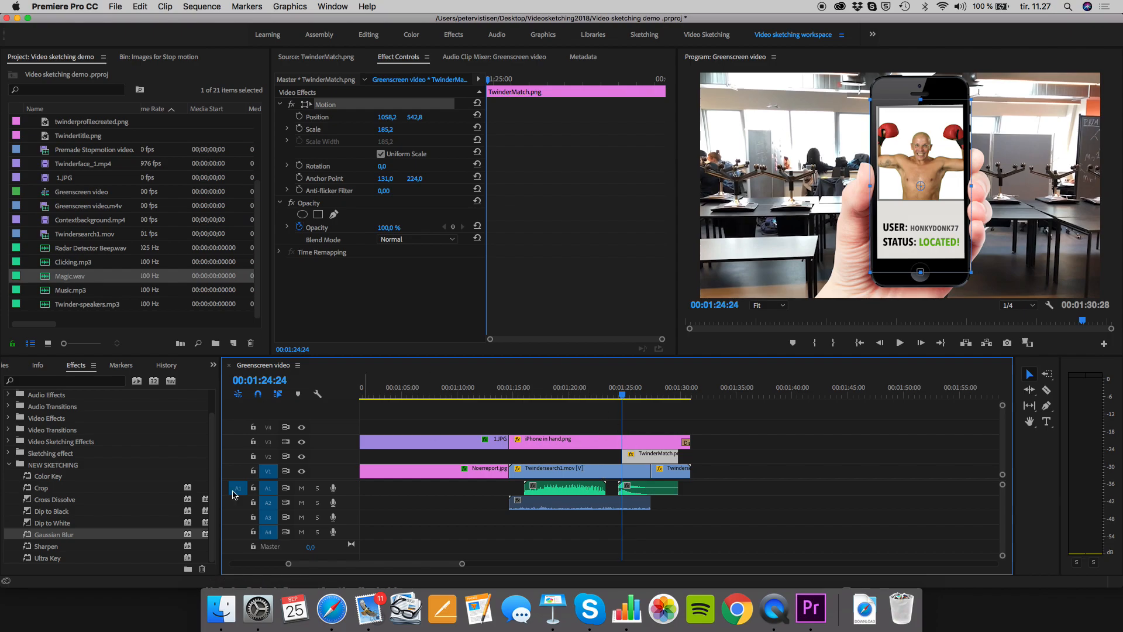
left_click_drag(53, 501, 625, 457)
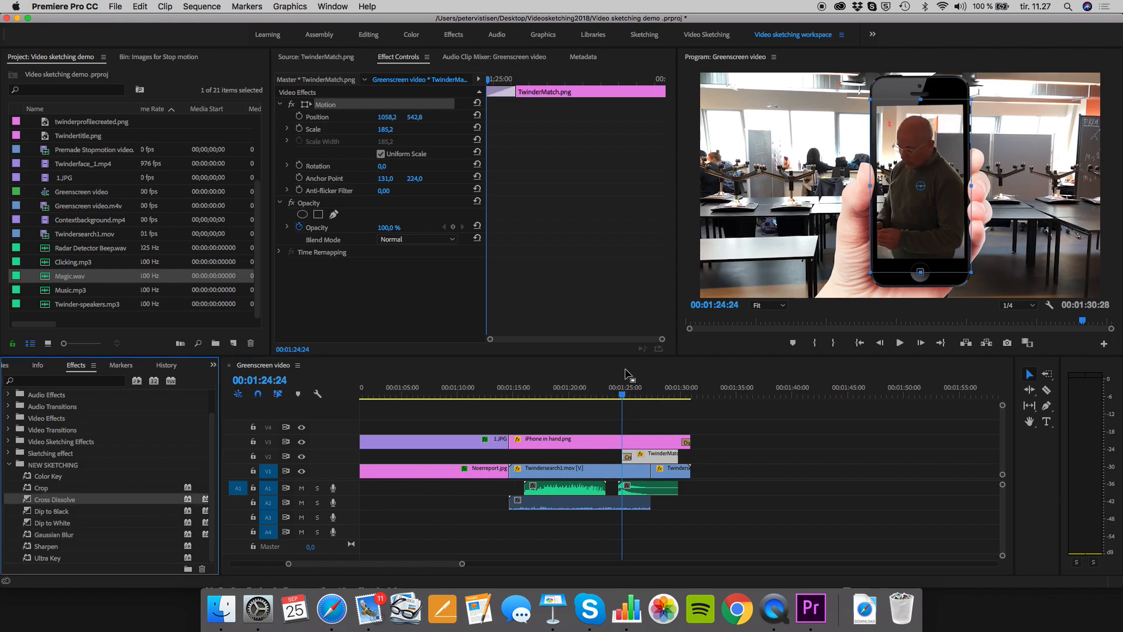
Shift TwinderMatch.png and Magic.wav earlier to start right after the radar beeps, at about 00:01:23:10, and play the reveal.
left_click_drag(625, 394, 602, 394)
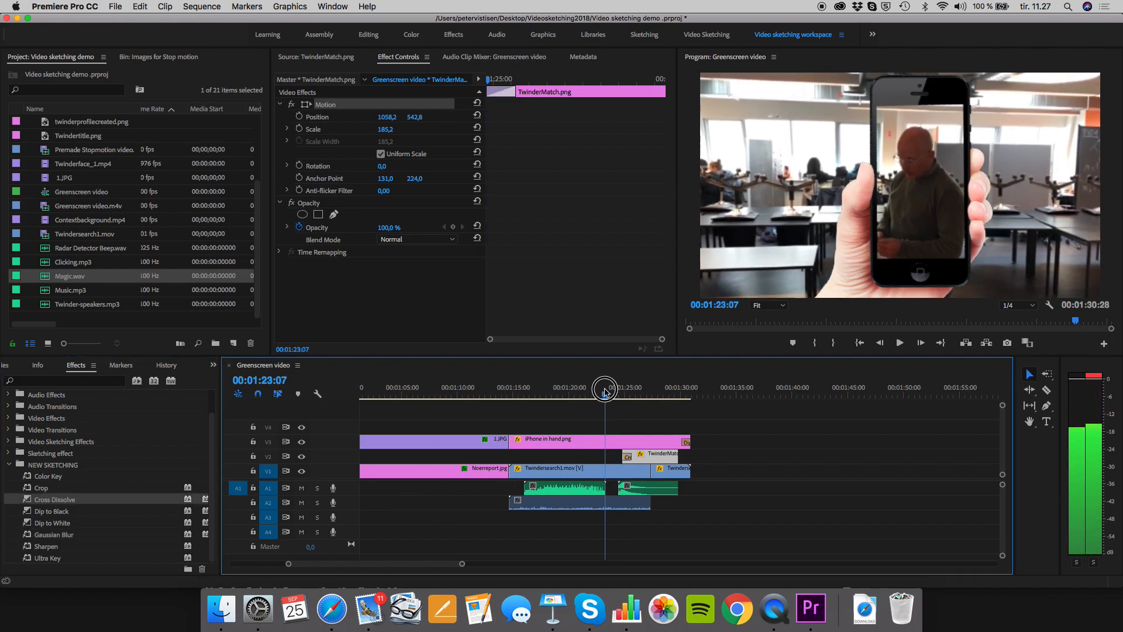
left_click_drag(661, 457, 639, 490)
key("space")
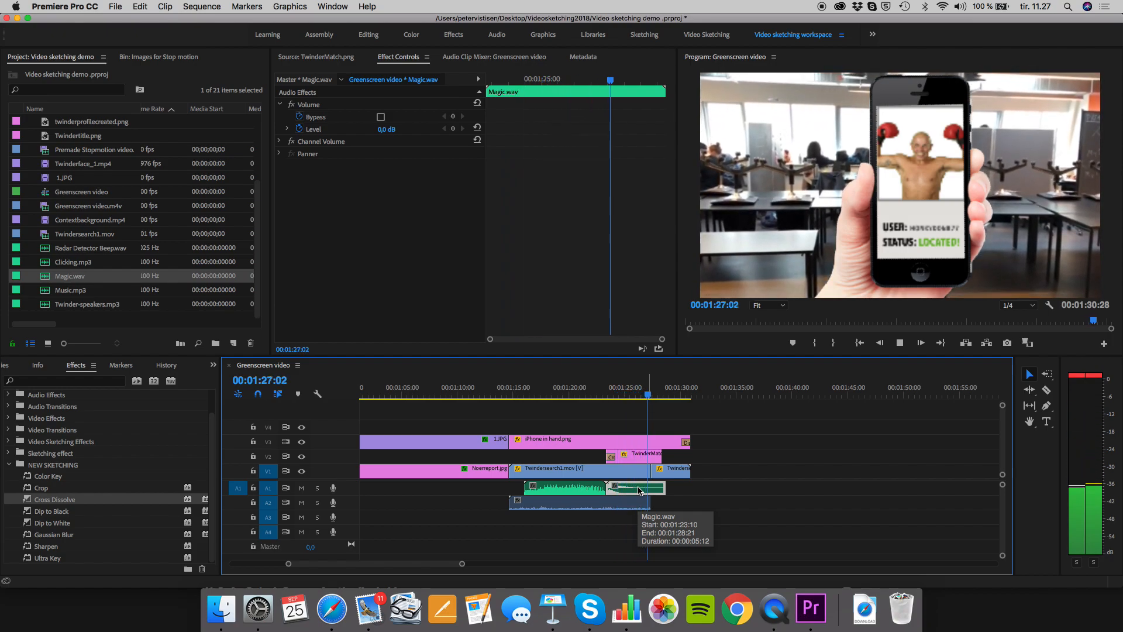
Trim the ends of iPhone in hand.png, the frozen Twindersearch1.mov piece and Magic.wav to the end of TwinderMatch.png.
key("space")
left_click_drag(686, 440, 661, 489)
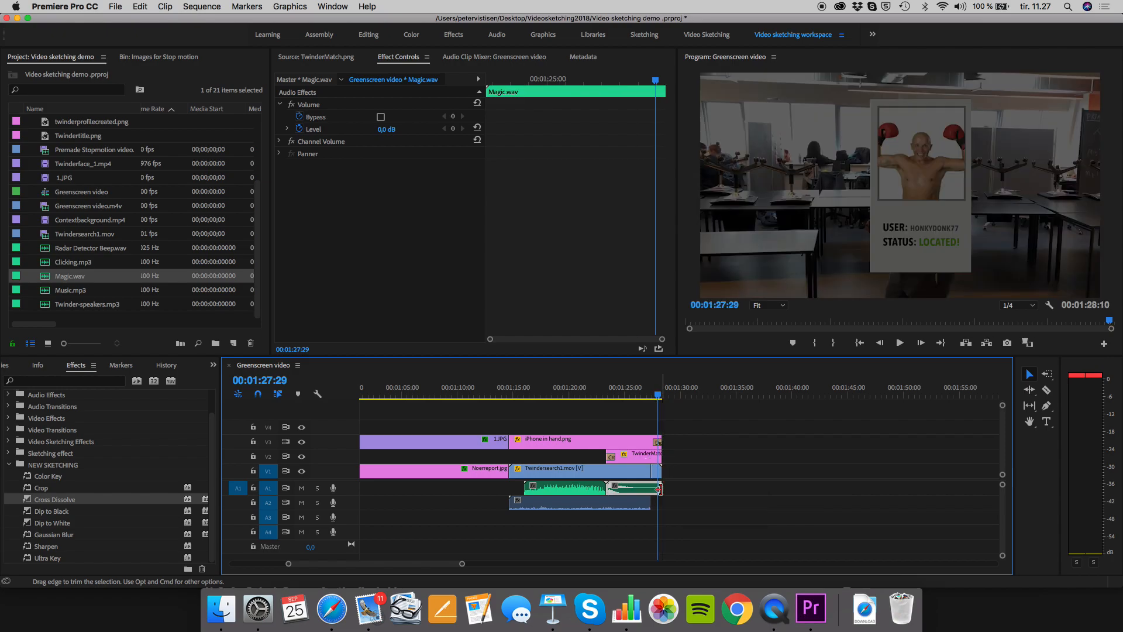
left_click(693, 509)
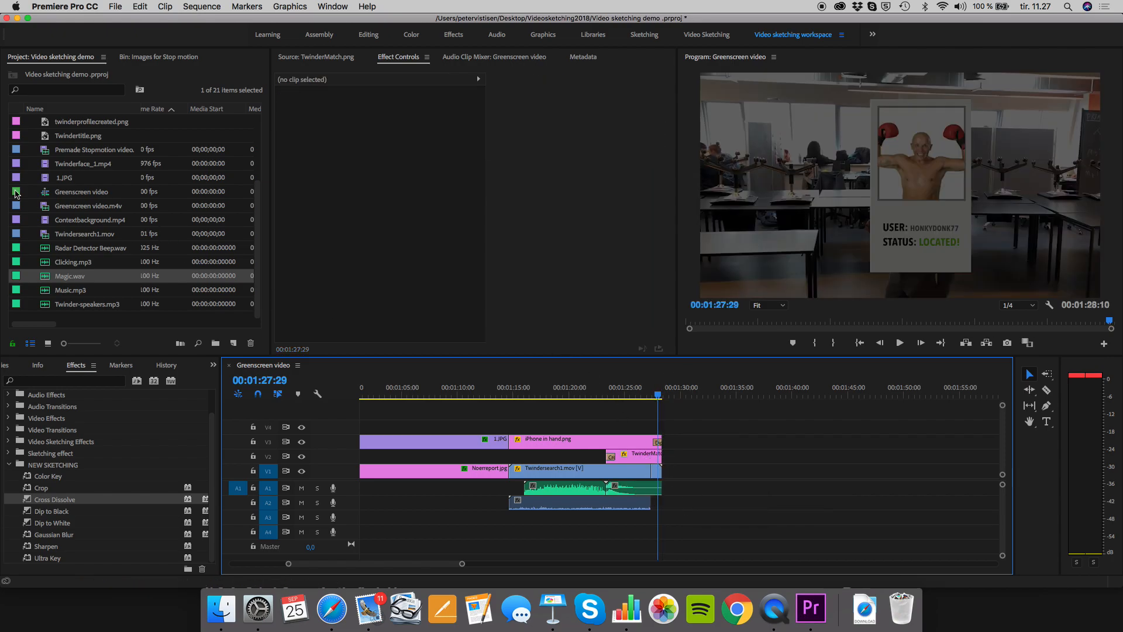
Set the In point of the 1.JPG stop-motion source at 00;00;14;11 and place its remaining part on V3 after iPhone in hand.png.
double_click(44, 182)
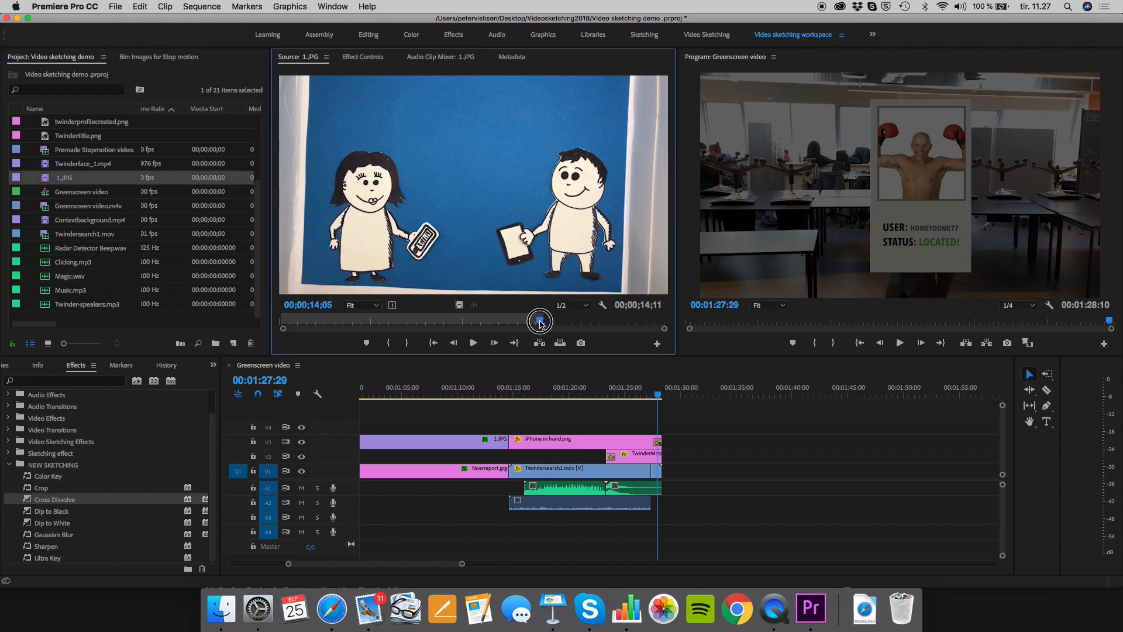
left_click_drag(539, 324, 544, 325)
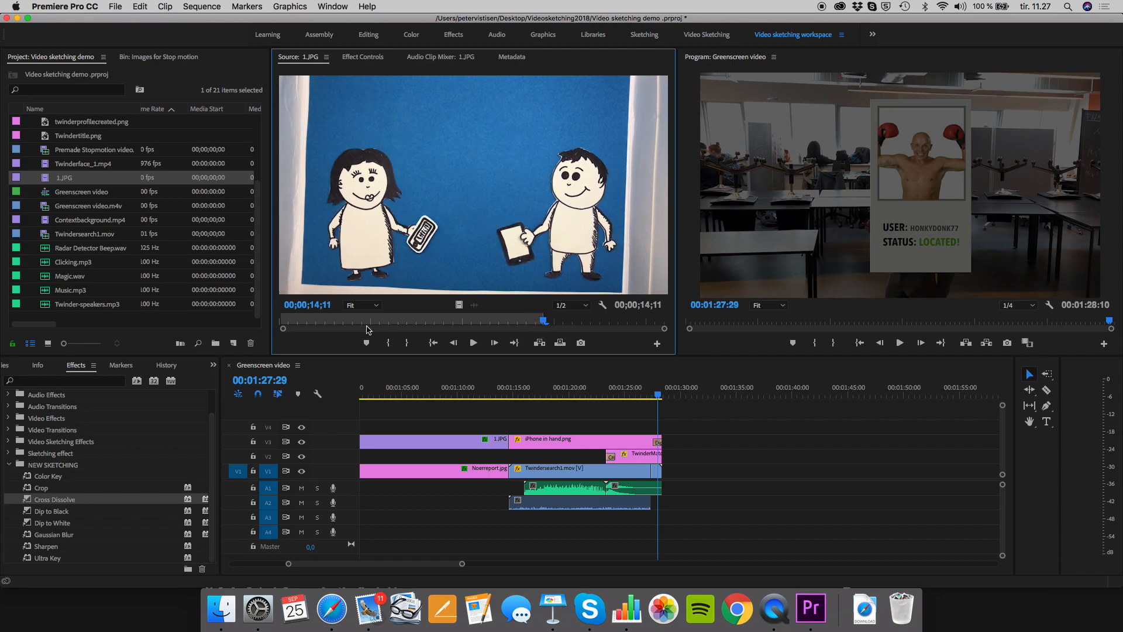
left_click(387, 343)
left_click_drag(544, 321, 664, 338)
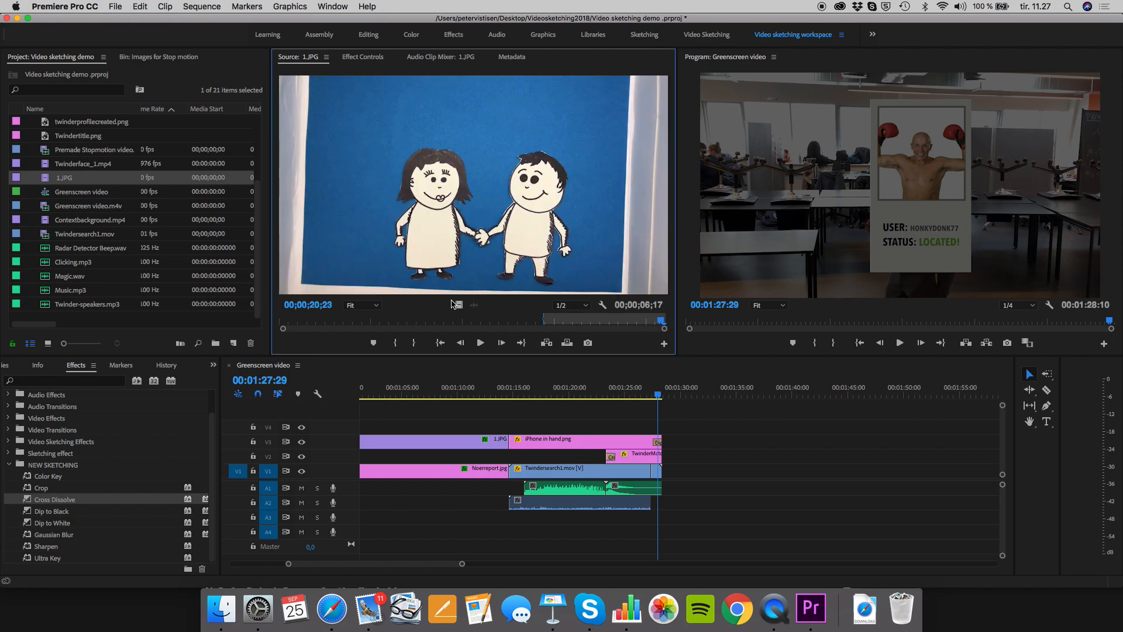
left_click_drag(459, 305, 668, 446)
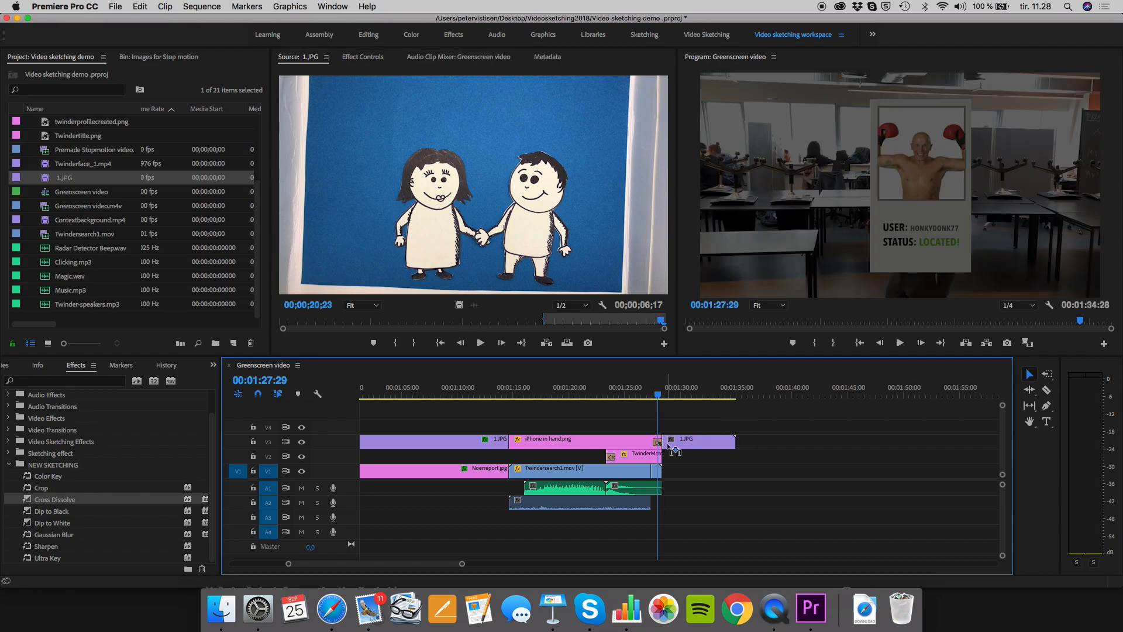
Copy the Crop effect of the earlier 1.JPG clip on V3.
scroll(530, 441, "up", 2)
left_click(530, 441)
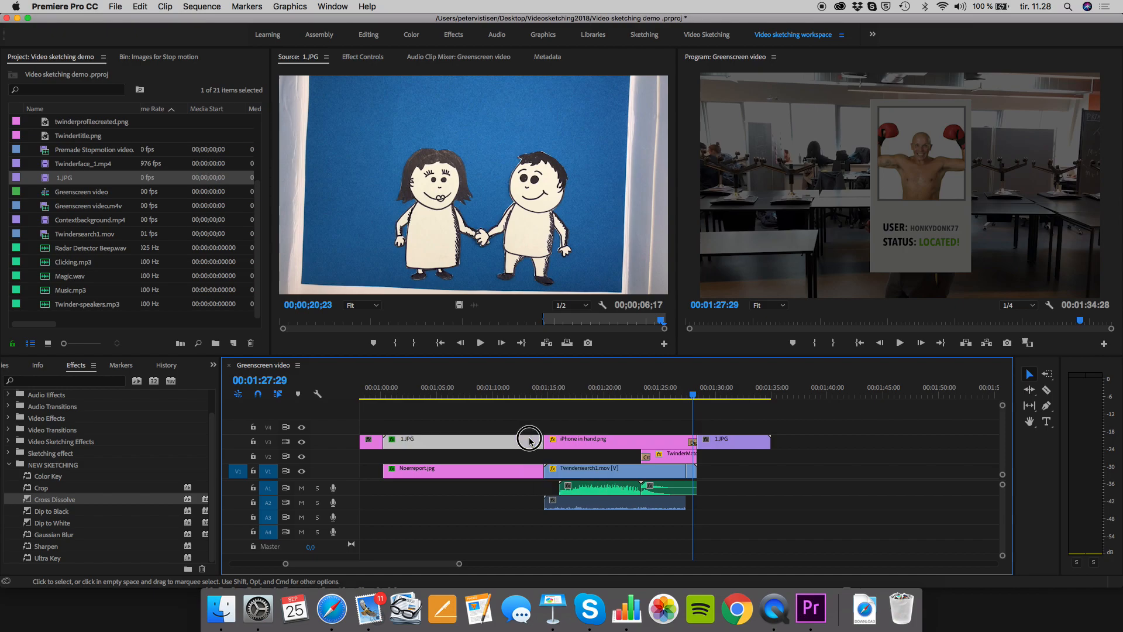
left_click(475, 391)
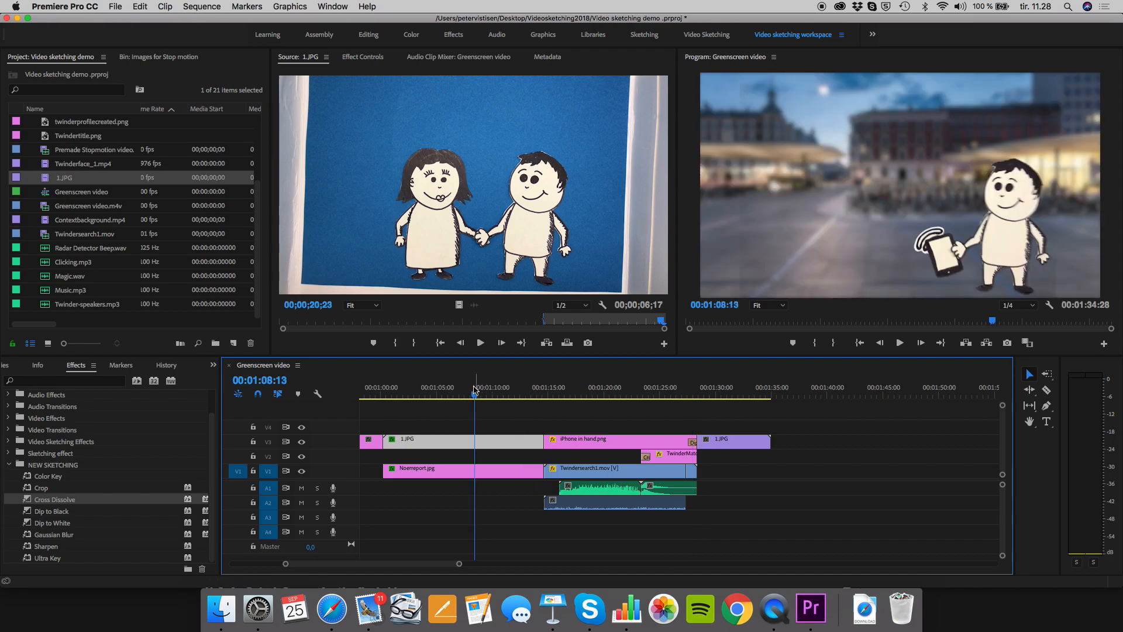
left_click(363, 59)
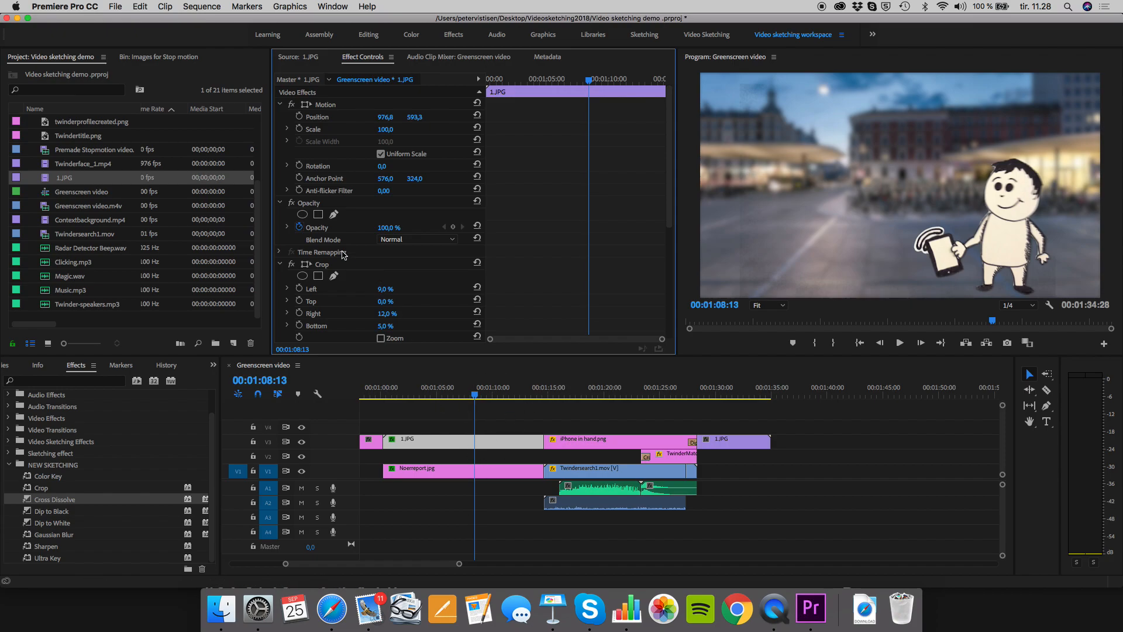
left_click(326, 264)
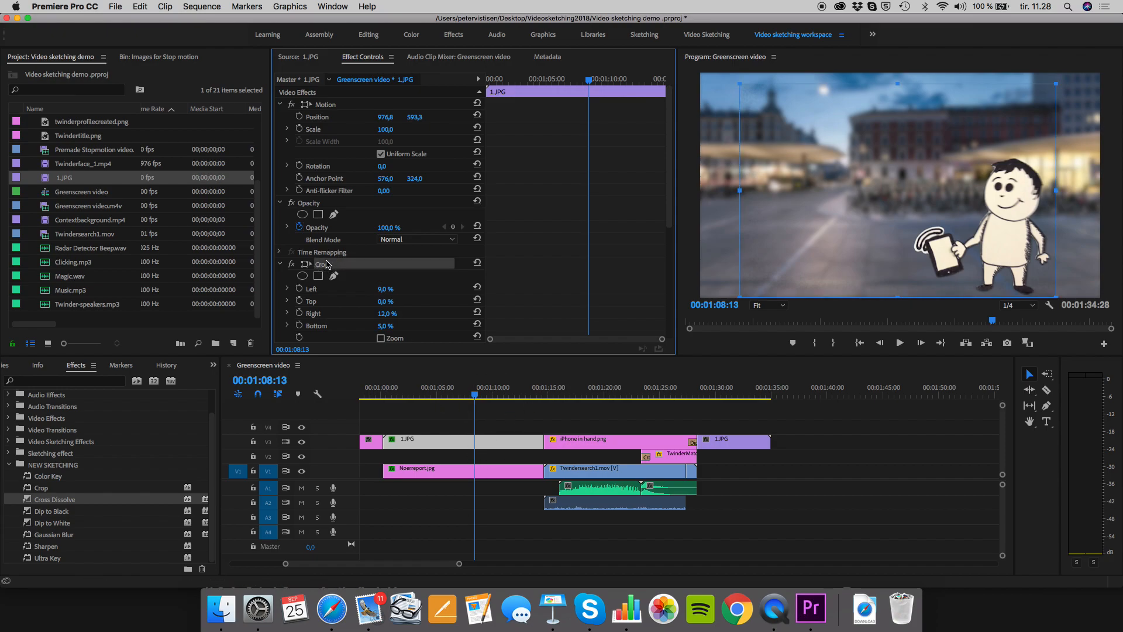
right_click(326, 265)
left_click(345, 332)
Scale the last 1.JPG clip to the frame size and paste the copied Crop effect onto it.
left_click(720, 398)
left_click(747, 444)
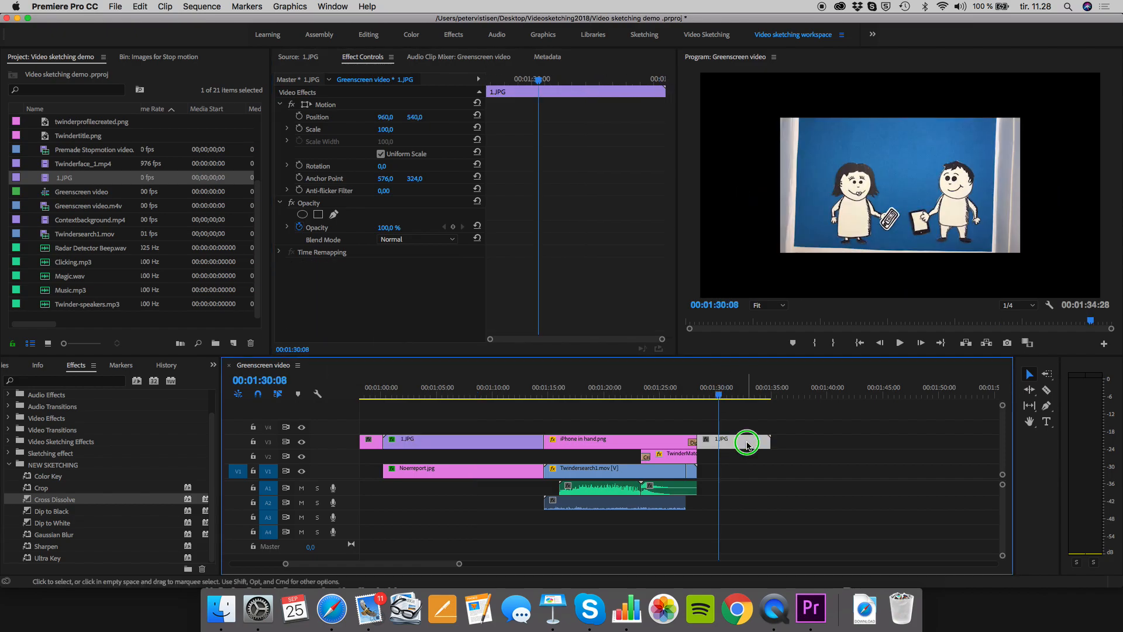
right_click(747, 445)
mouse_move(816, 449)
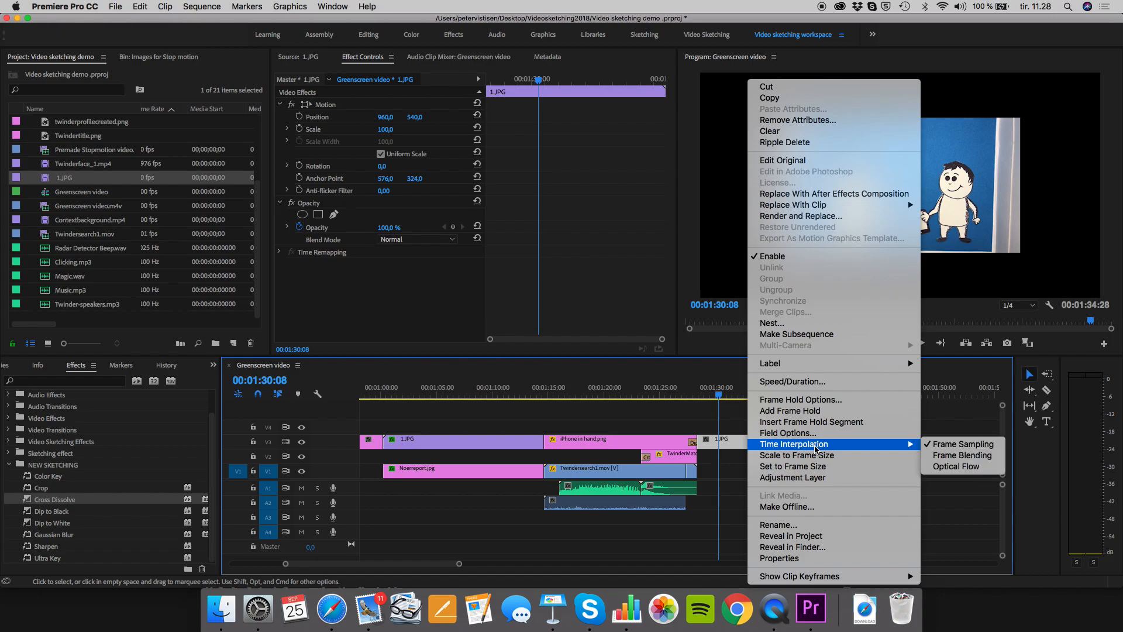
left_click(492, 243)
right_click(380, 294)
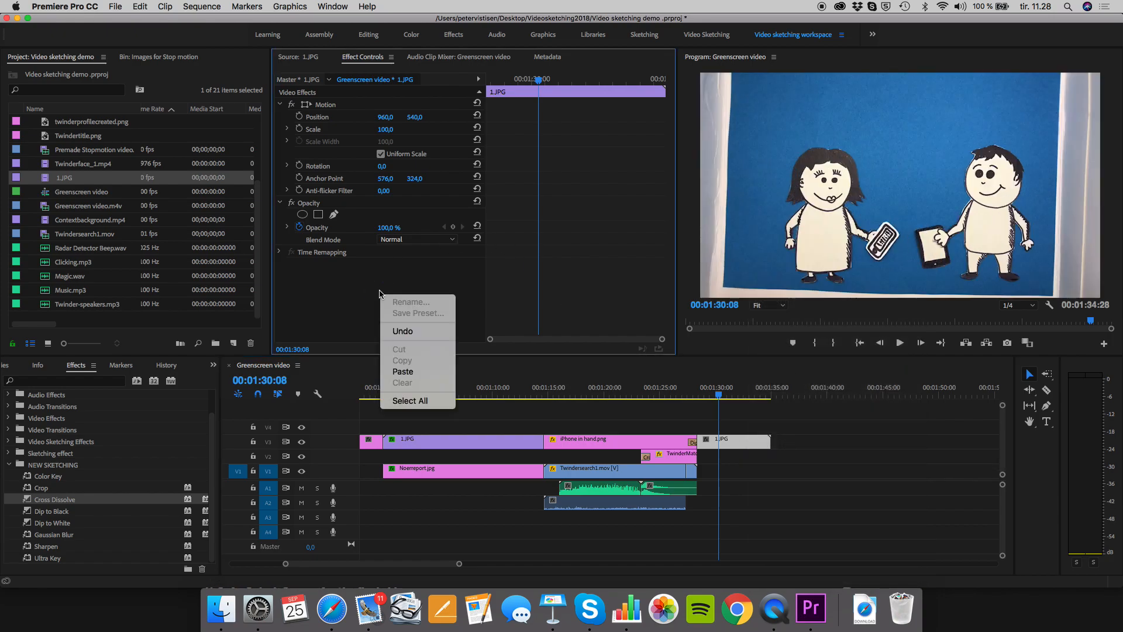
left_click(404, 371)
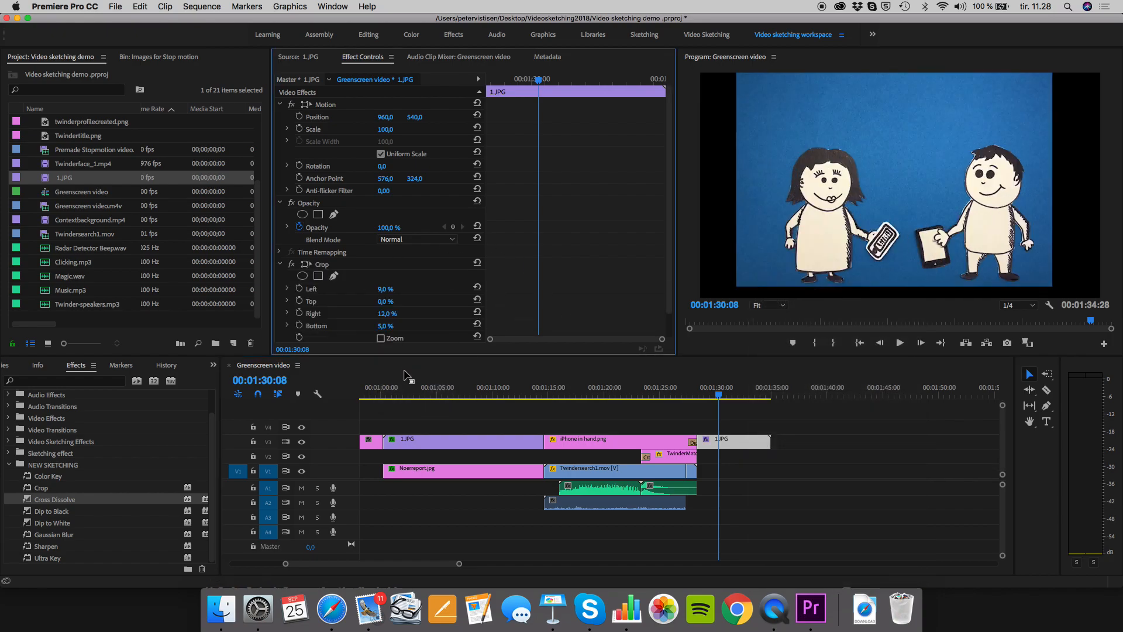
Copy the Ultra Key effect from the earlier 1.JPG clip and paste it onto the last 1.JPG clip.
left_click(452, 443)
scroll(369, 170, "down", 10)
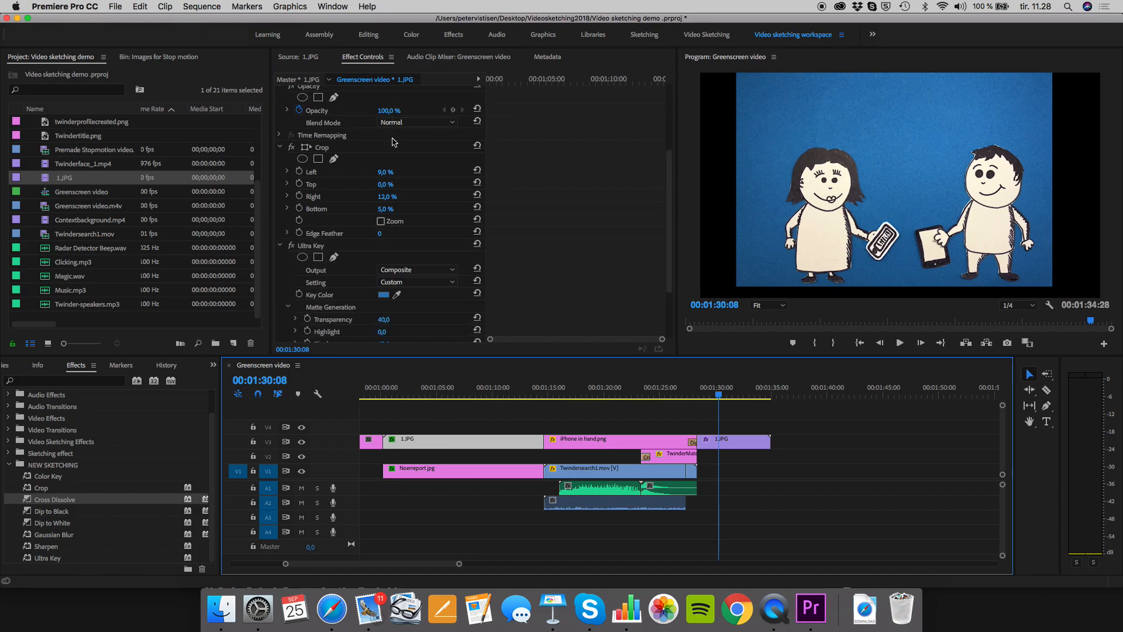
left_click(318, 201)
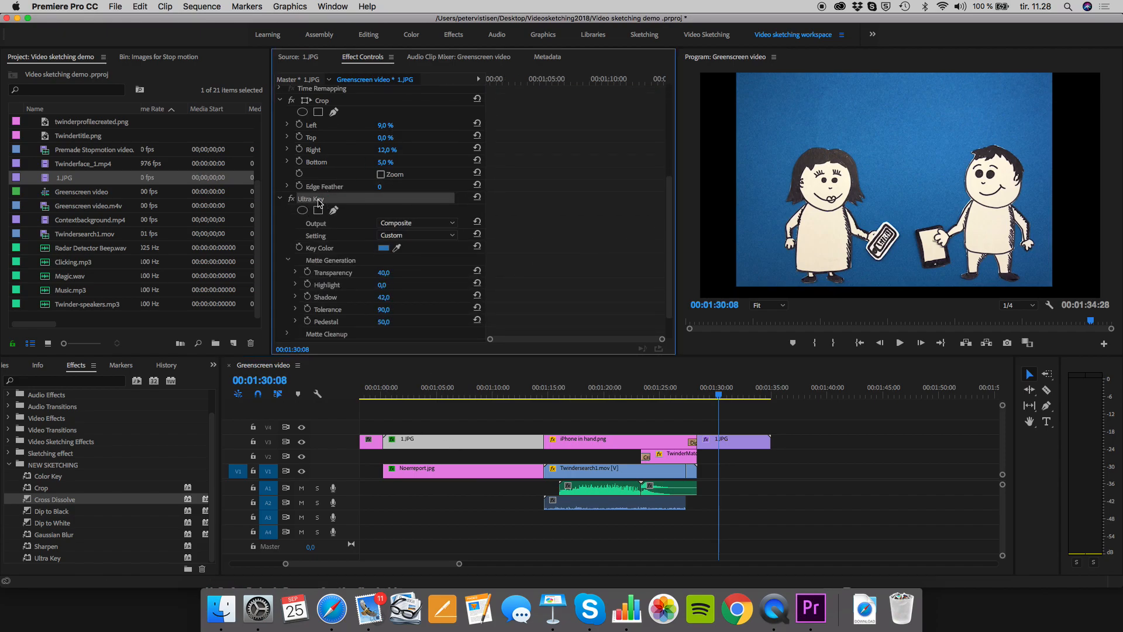
right_click(319, 203)
left_click(336, 268)
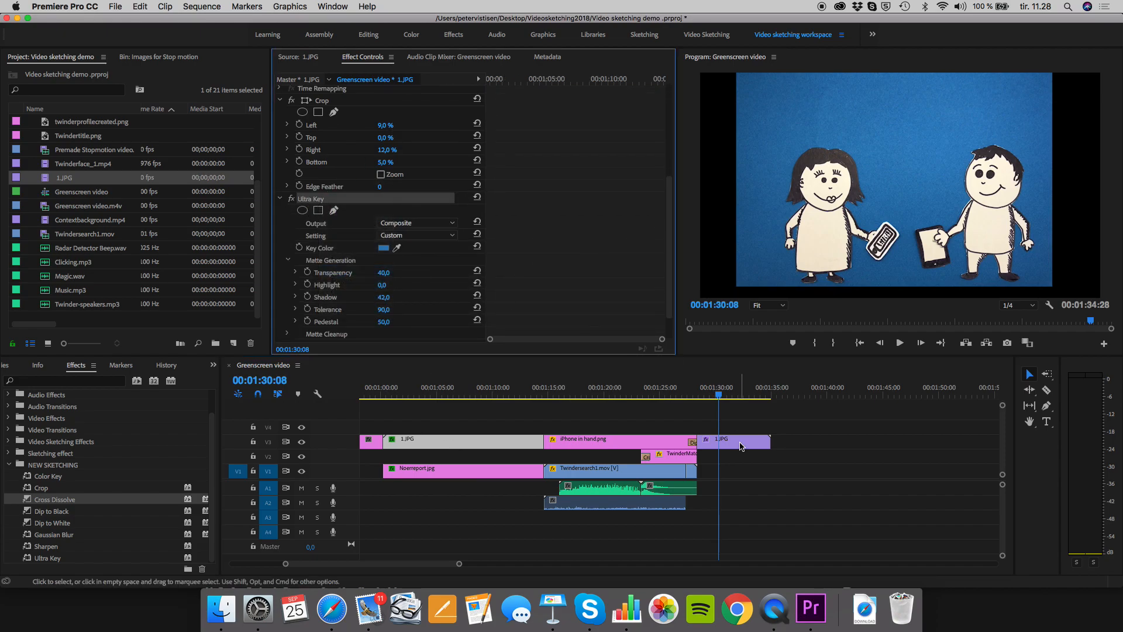
left_click(740, 446)
scroll(437, 329, "down", 3)
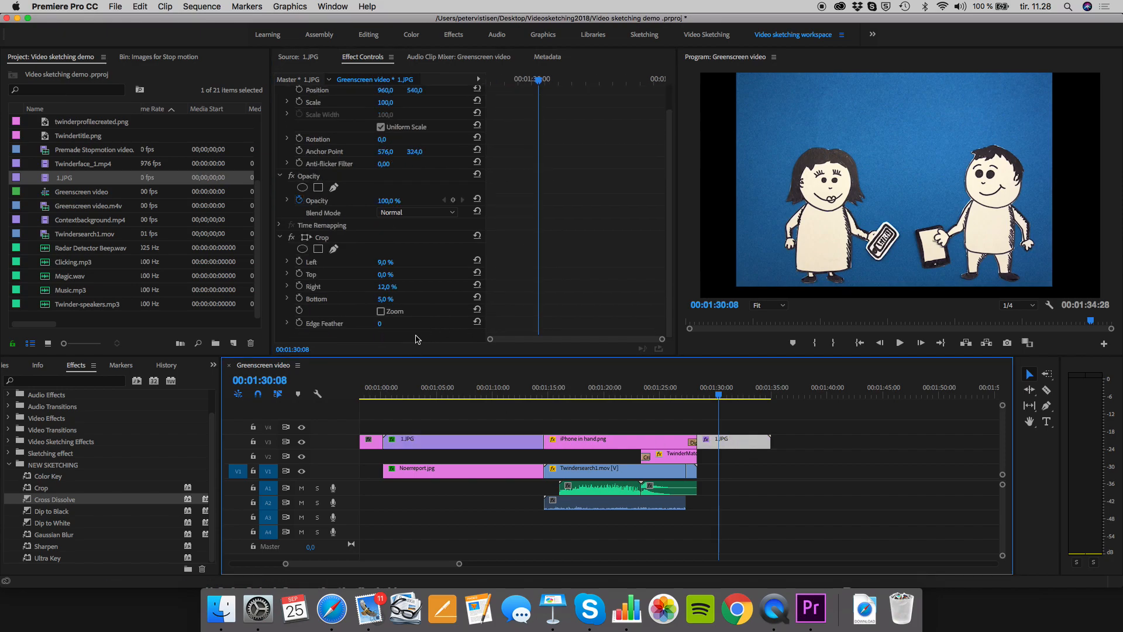
right_click(416, 340)
left_click(439, 417)
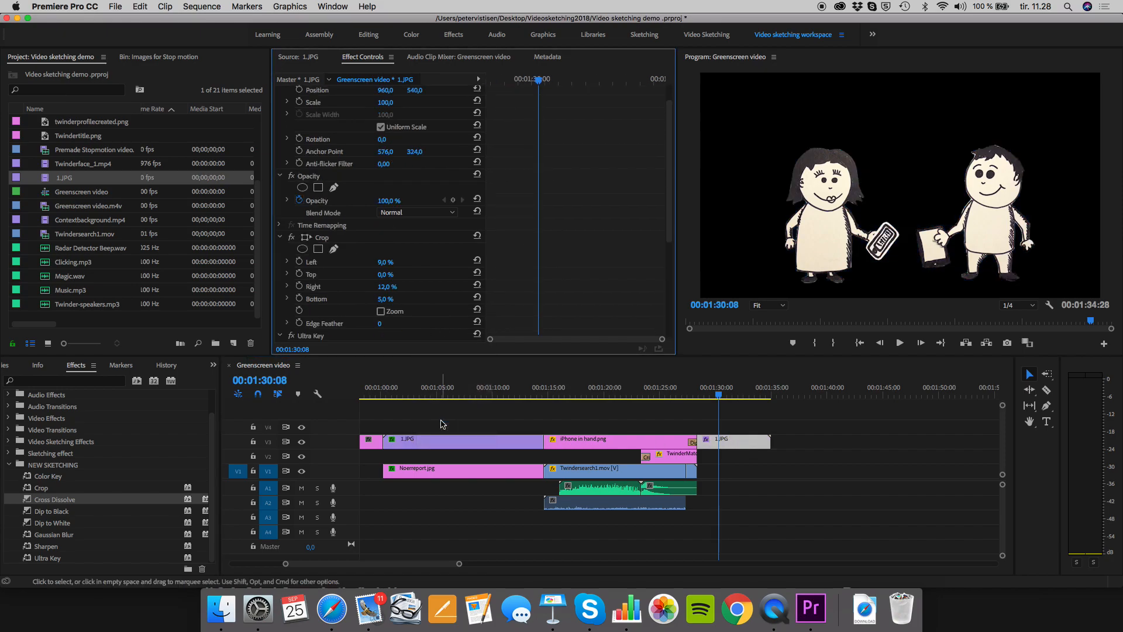
Duplicate the blurred Noerreport.jpg clip on V1 so the copy starts beneath the last 1.JPG clip.
left_click(479, 483)
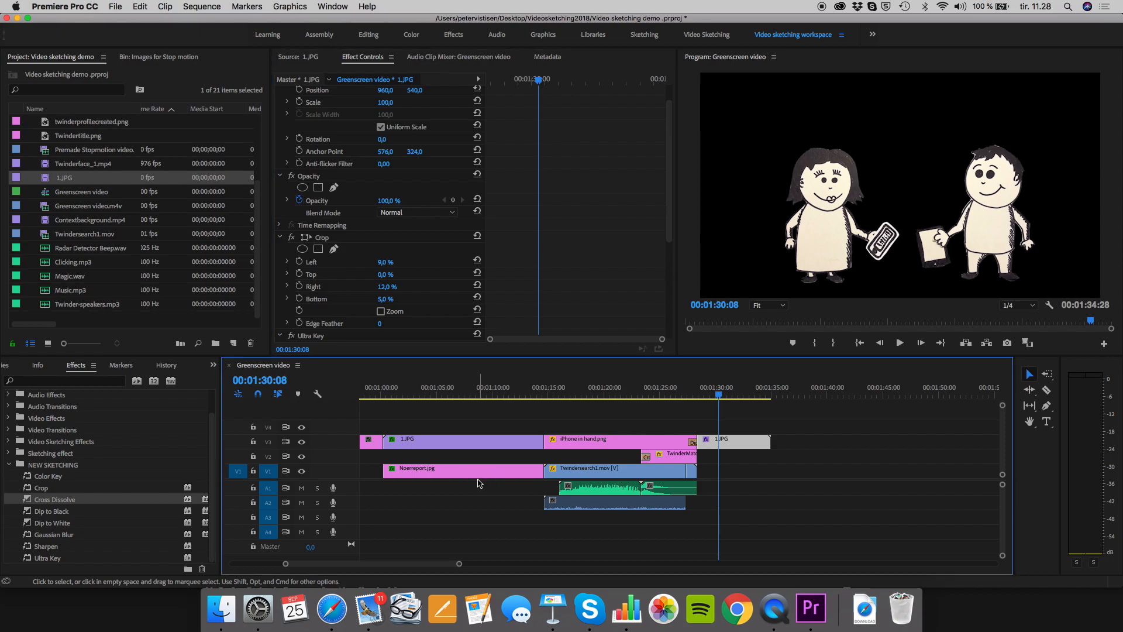
left_click(474, 471)
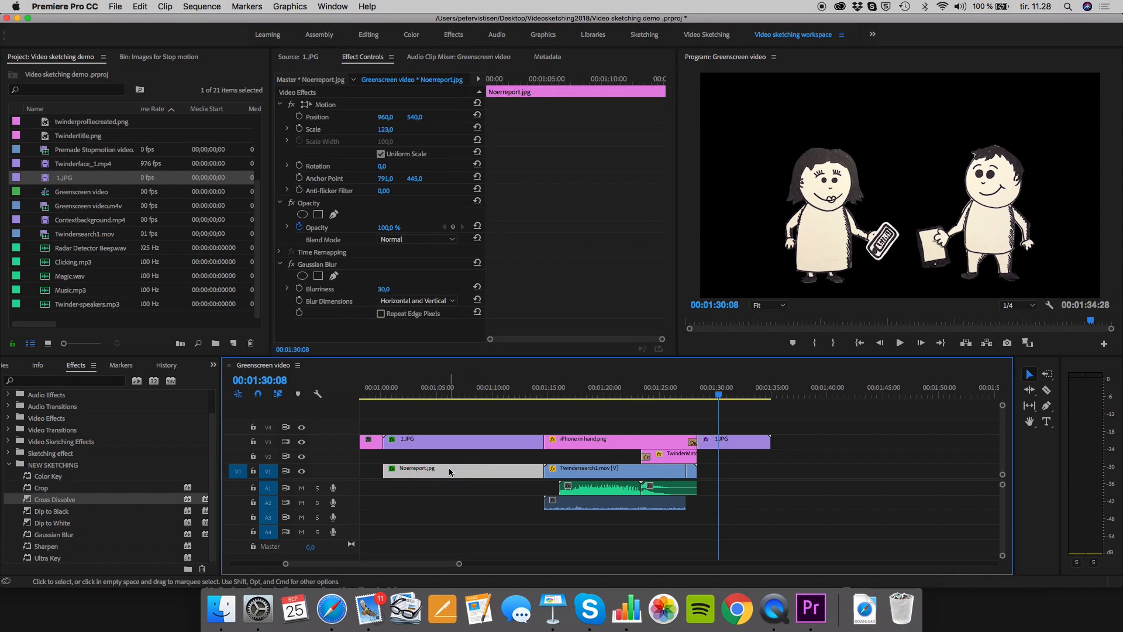
left_click_drag(450, 470, 767, 473)
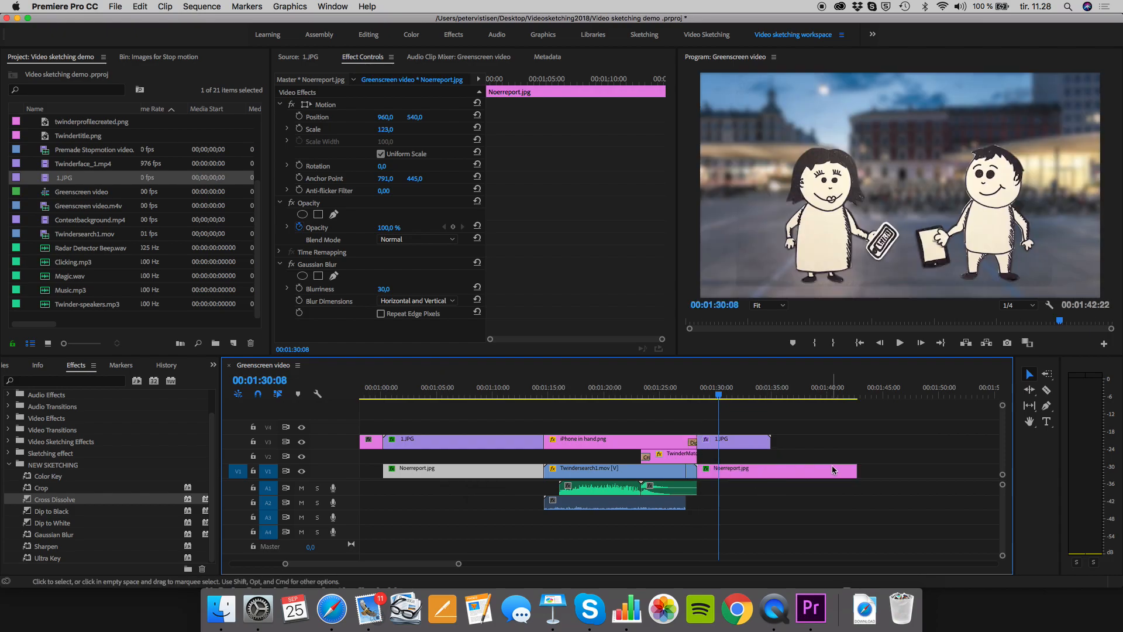
Trim the last Noerreport.jpg clip on V1 to end with the 1.JPG clip above it, and play back the ending.
left_click_drag(856, 471, 769, 472)
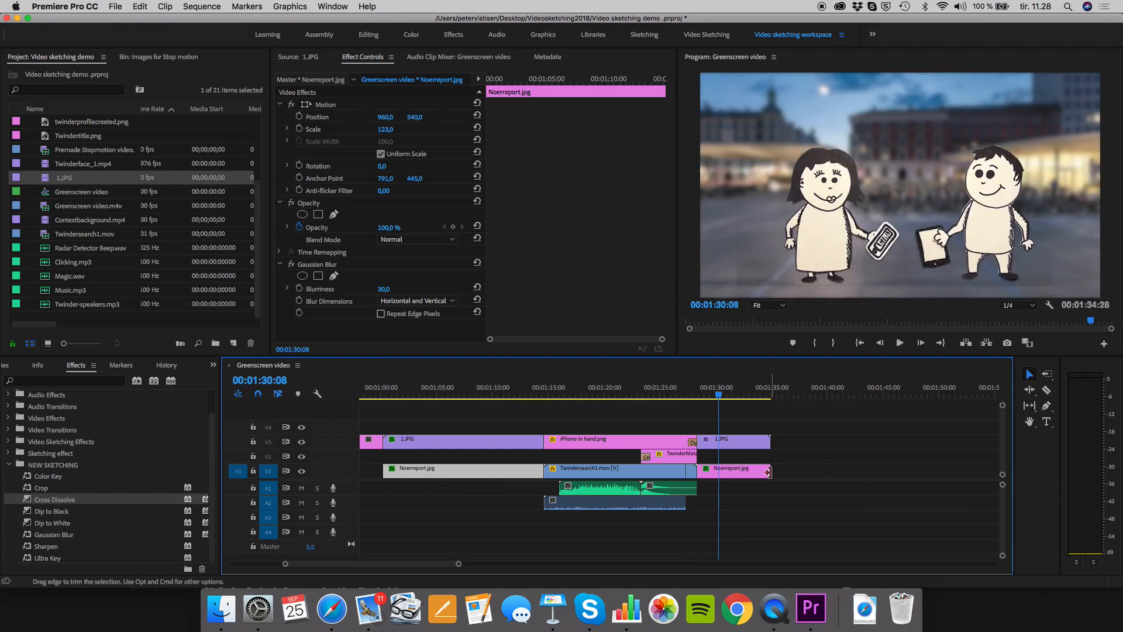
left_click_drag(721, 393, 647, 399)
key("space")
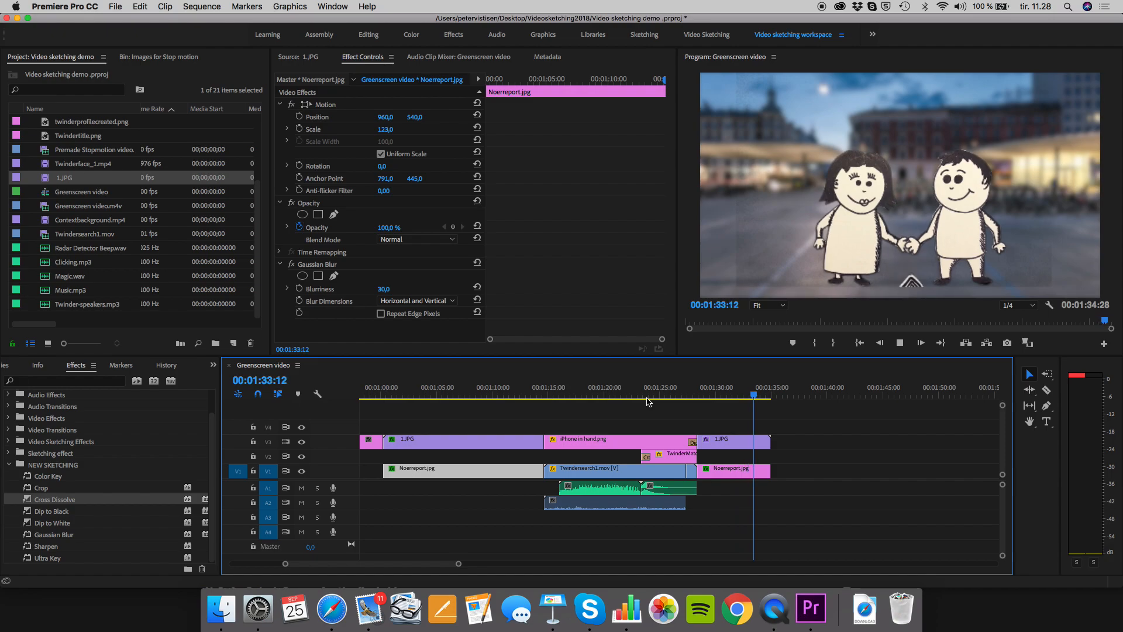
key("Home")
key("space")
Split the last 1.JPG clip on V3 at 00:01:34:07.
scroll(732, 402, "right", 10)
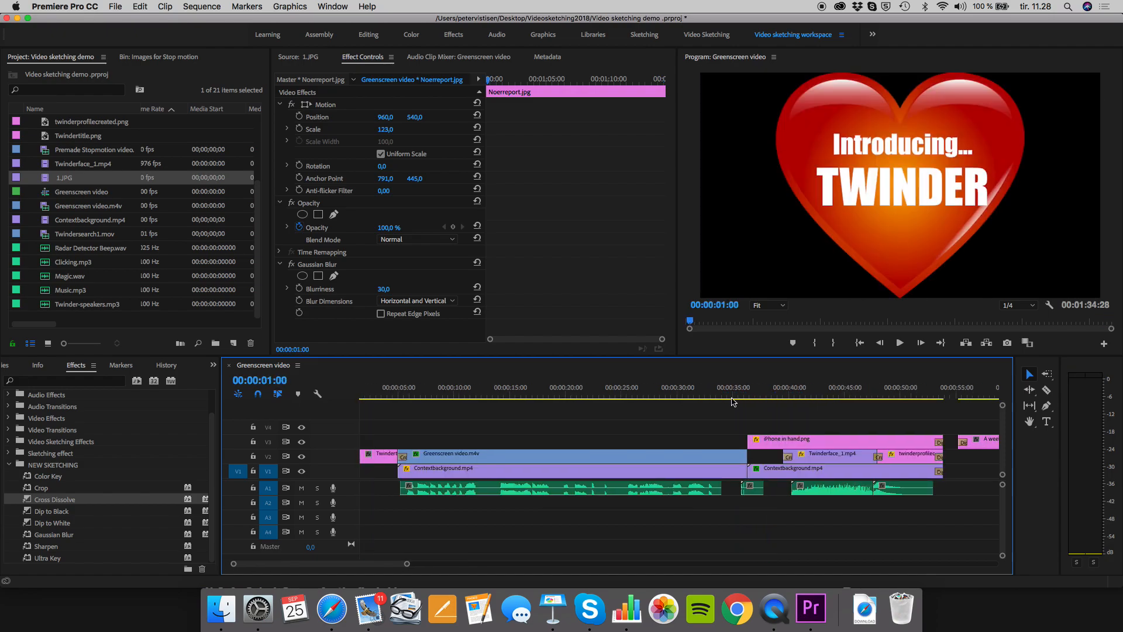
scroll(733, 402, "right", 5)
mouse_move(601, 398)
left_mouse_down()
mouse_move(632, 395)
mouse_move(621, 395)
left_mouse_up()
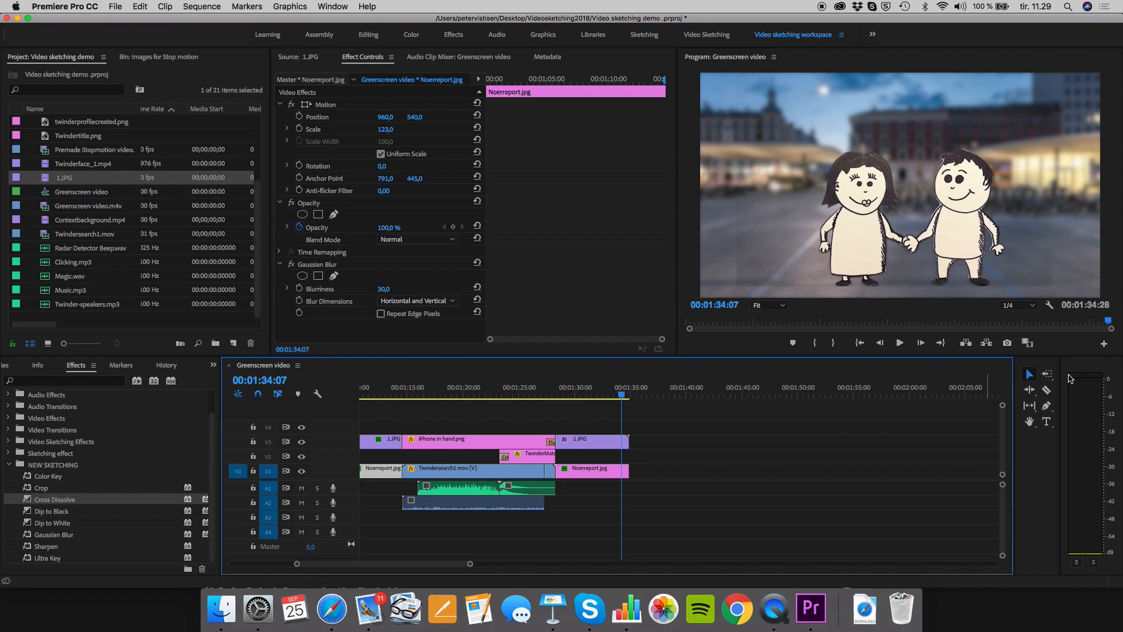
left_click(1048, 390)
left_click(627, 443)
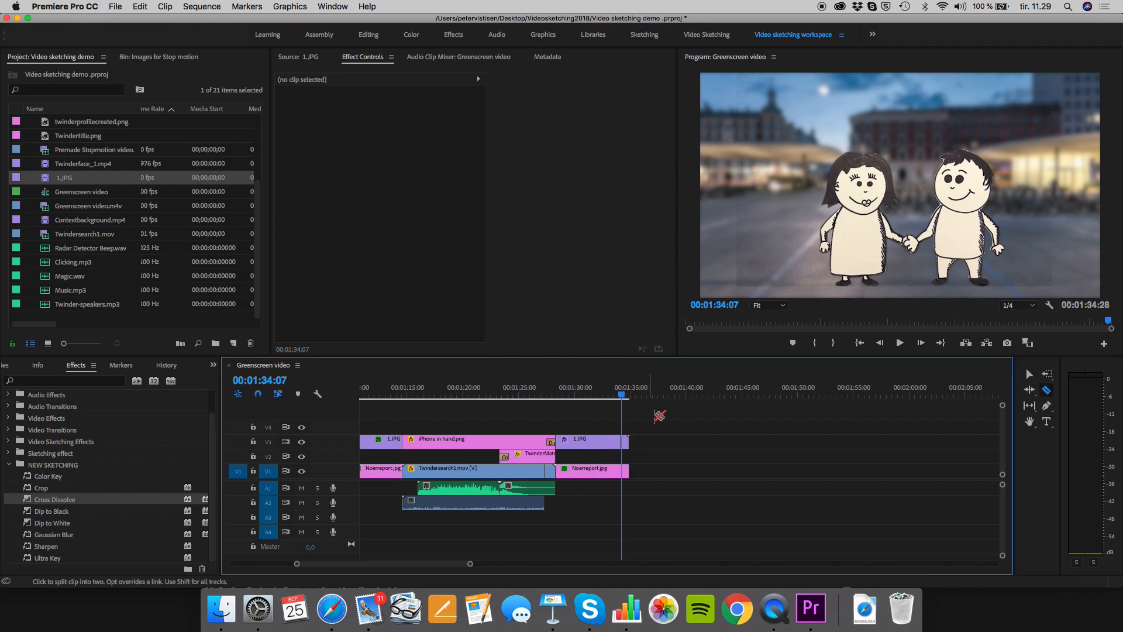
key("v")
Hold the frame of the short 1.JPG end piece using Sequence Timecode, and extend the piece to about 00:01:39:13.
left_click(625, 443)
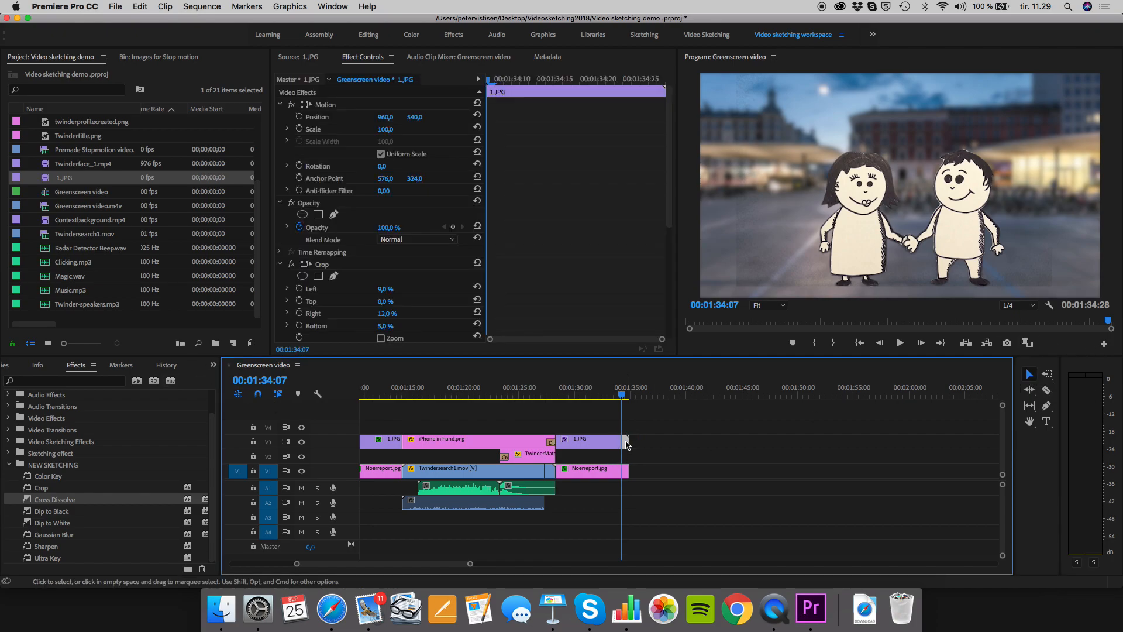
right_click(626, 444)
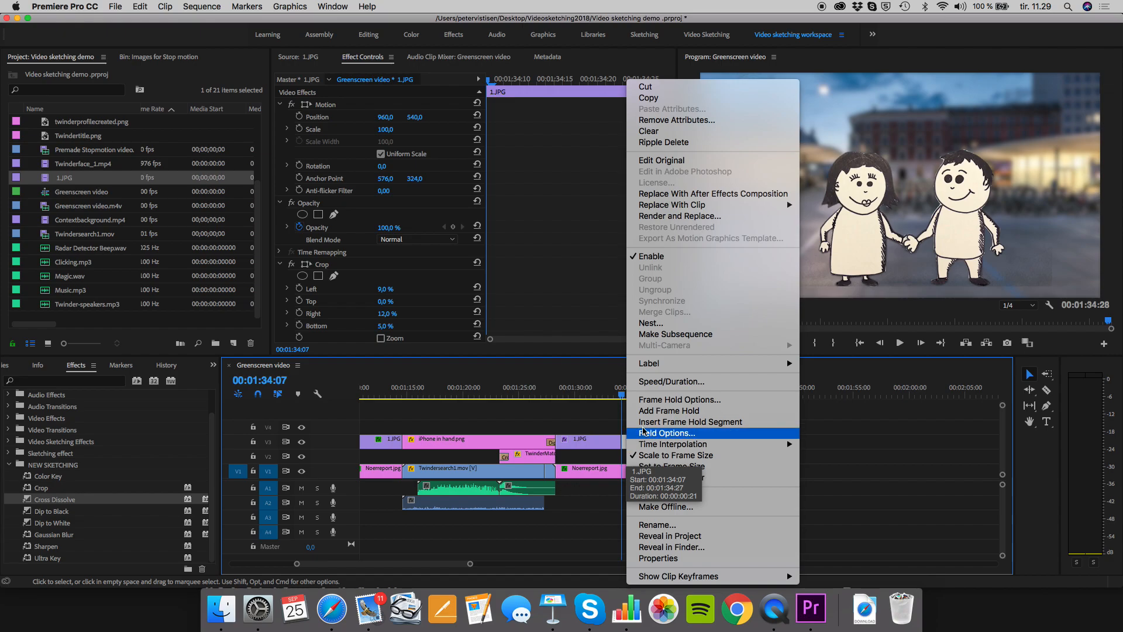
left_click(676, 396)
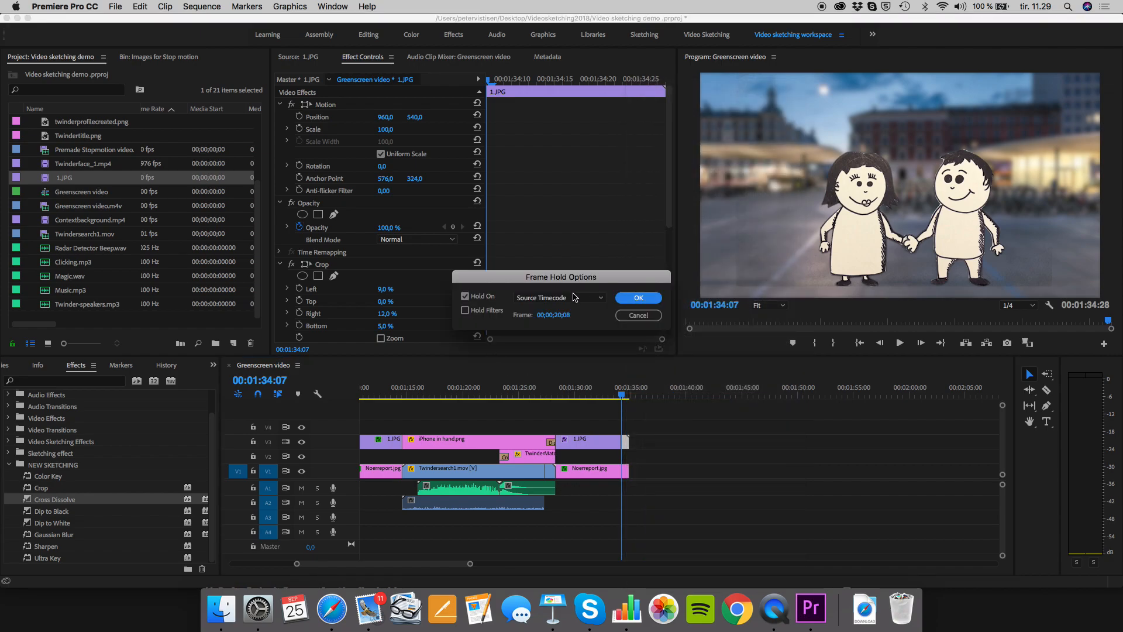
left_click(574, 298)
left_click(568, 324)
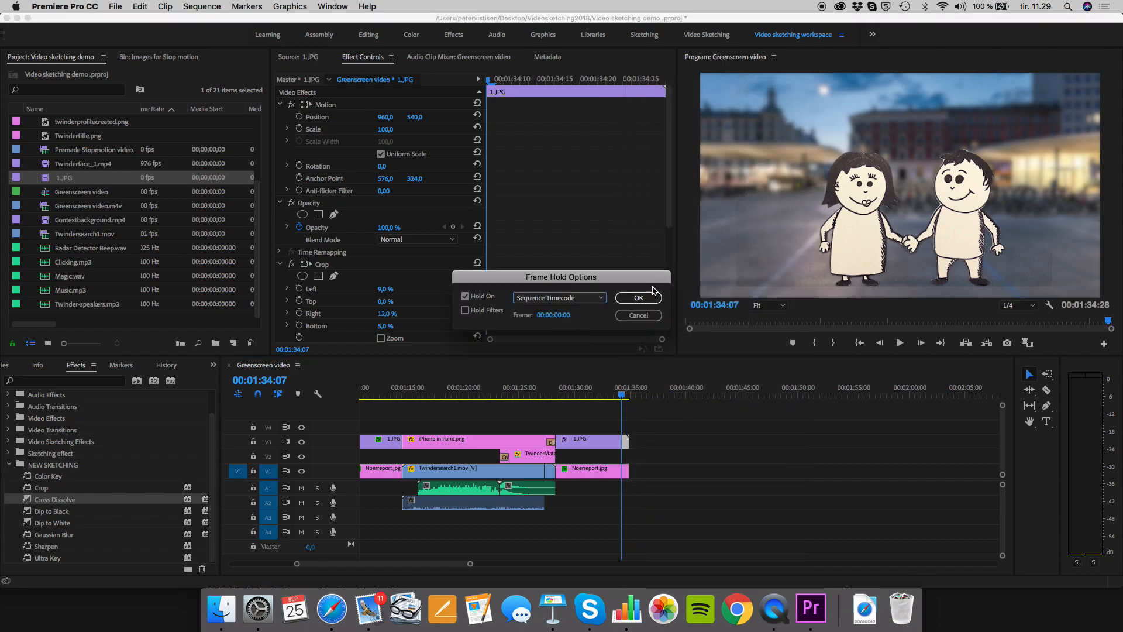
left_click(654, 290)
left_click_drag(629, 443, 678, 442)
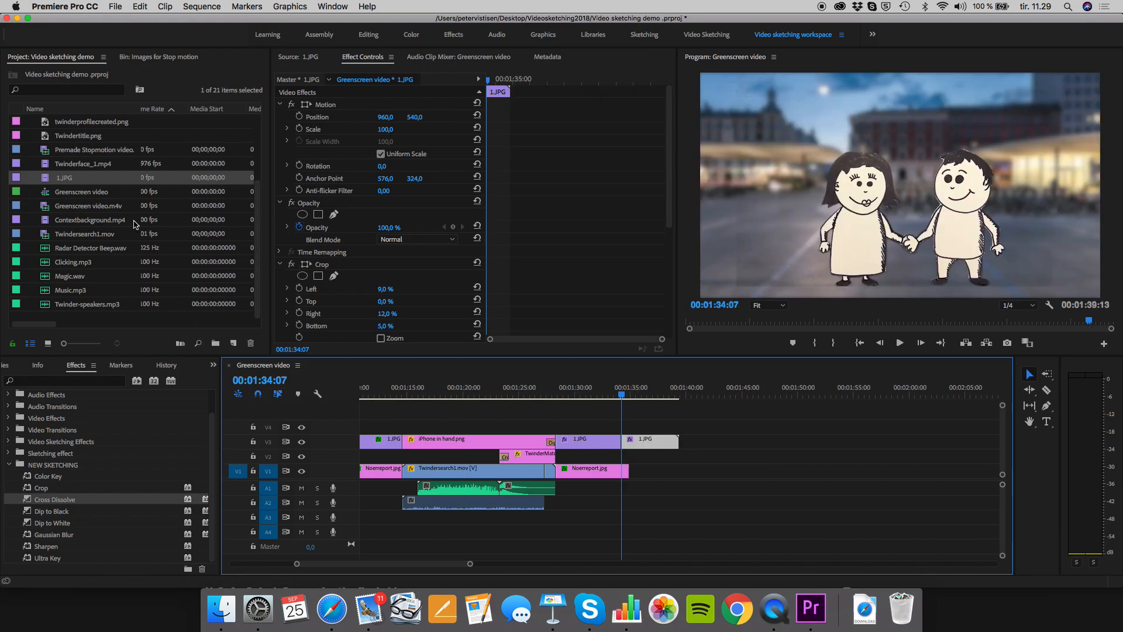
Place Red-Heart.png on V4 at 00:01:34:07 and start its Position and Scale keyframes there with Scale 1.
scroll(76, 175, "up", 5)
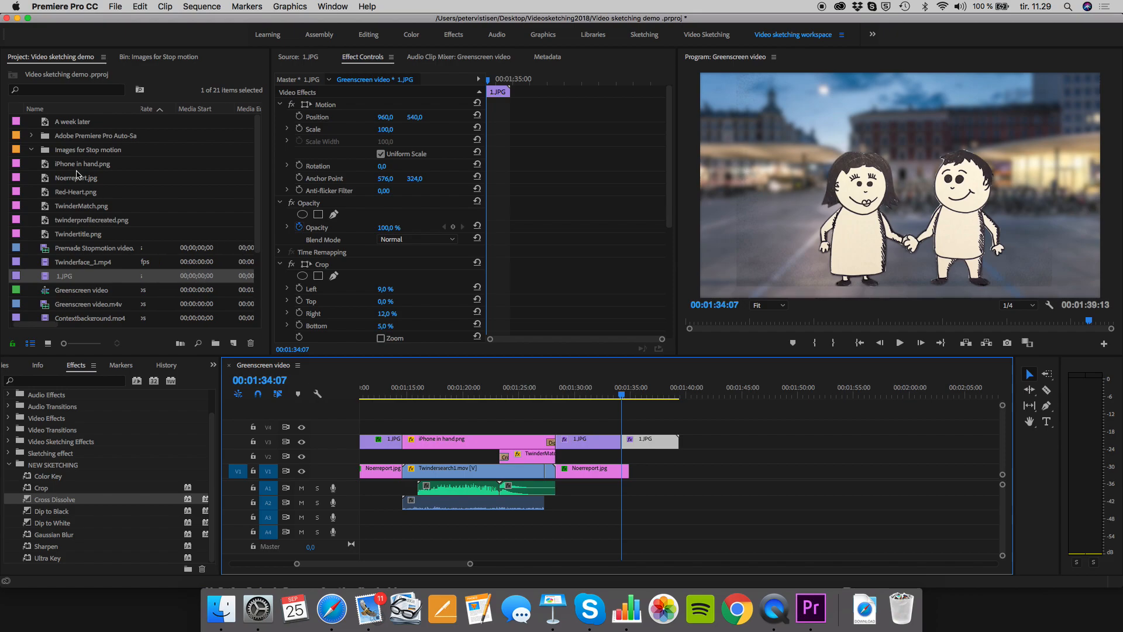
left_click_drag(42, 194, 622, 433)
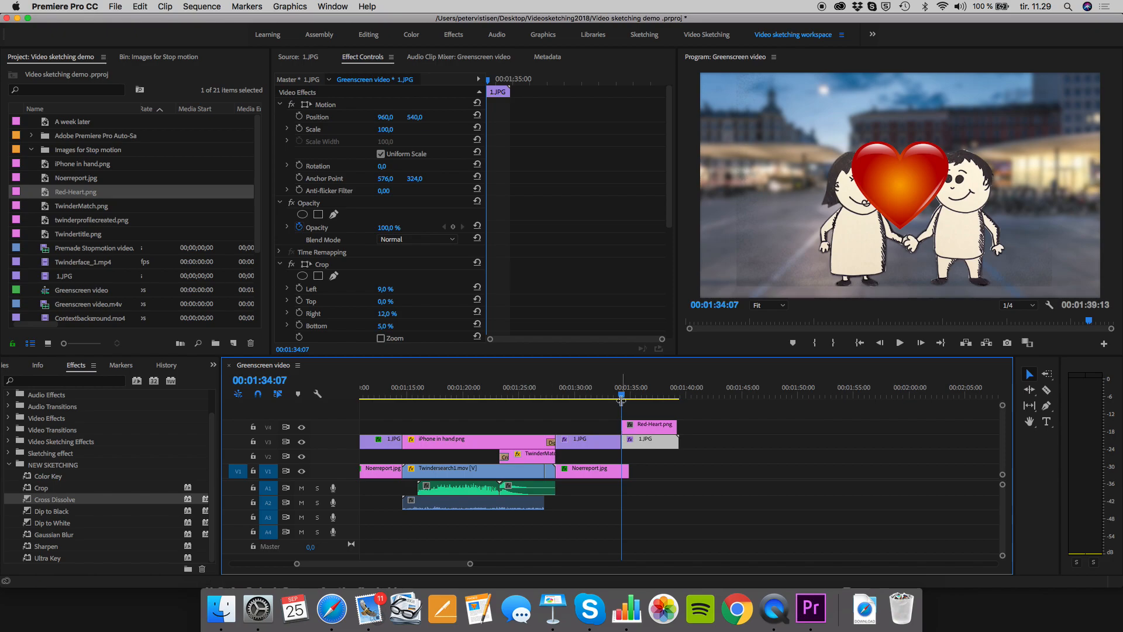
left_click(648, 425)
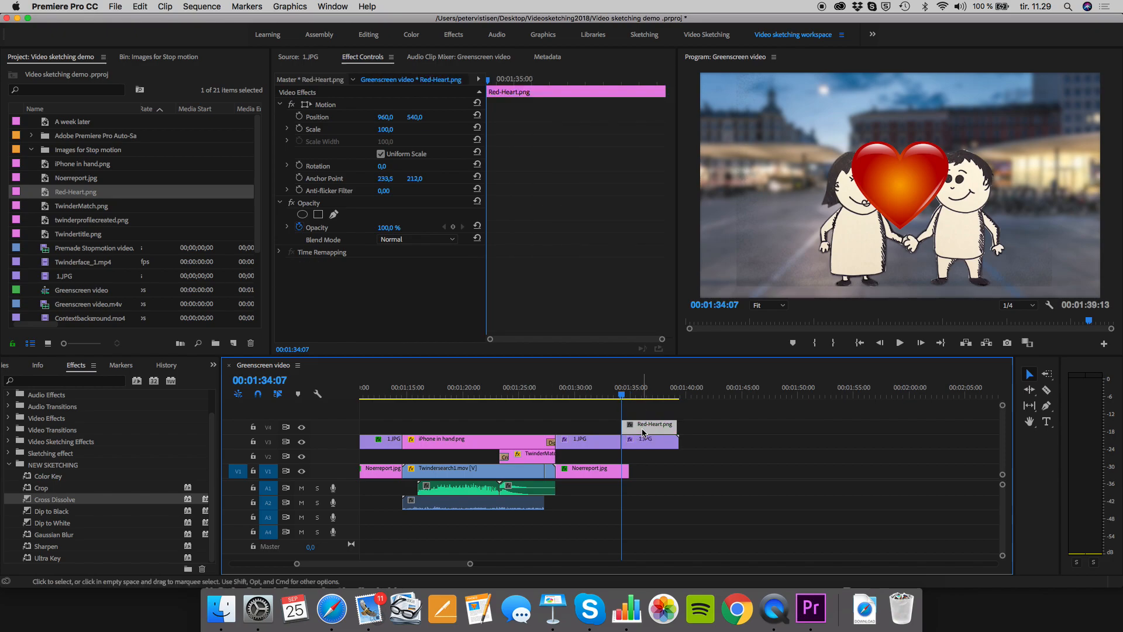
left_click(299, 128)
left_click(300, 117)
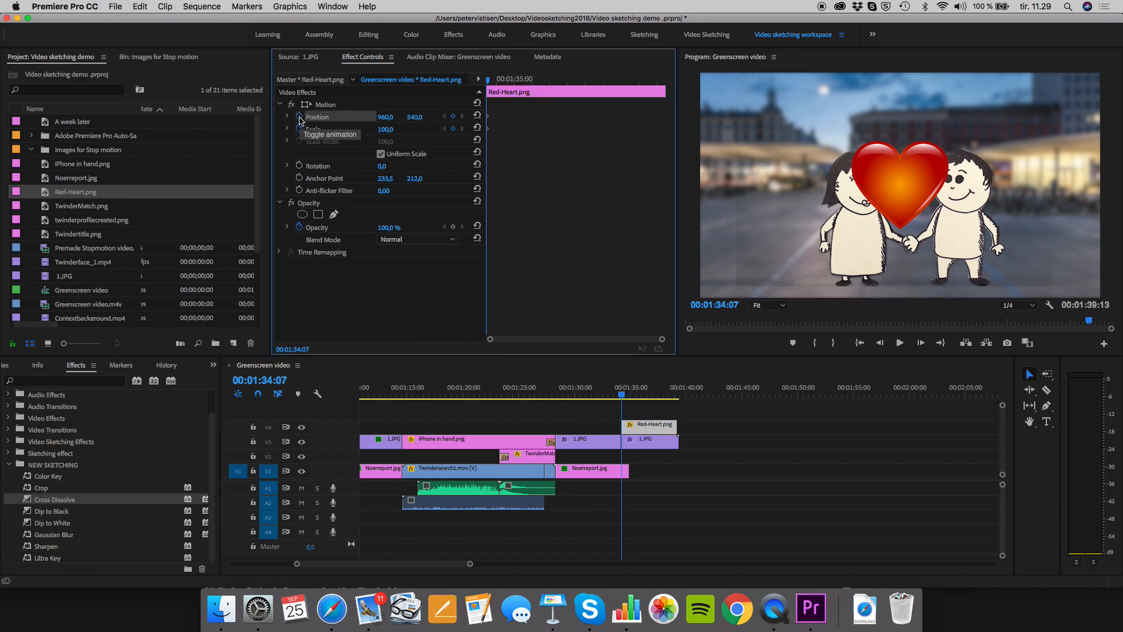
left_click_drag(391, 131, 339, 131)
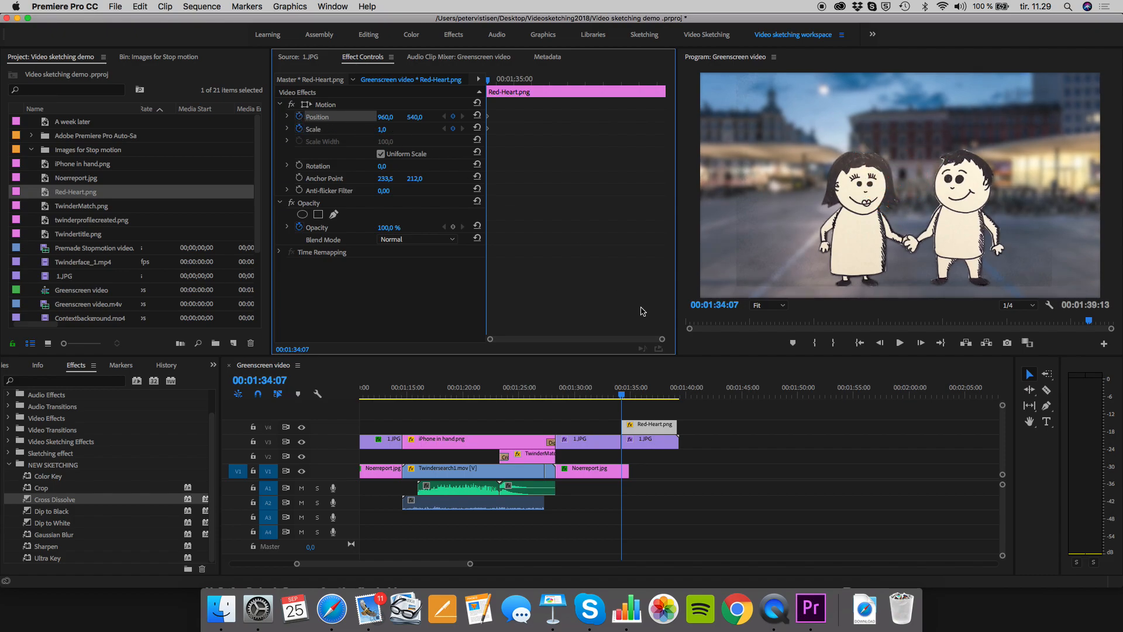
Extend the last Noerreport.jpg clip beneath the held 1.JPG piece, and keyframe the heart at 00:01:35:09 with Scale 71 and Position 1007,7, 453,0.
left_click_drag(622, 395, 636, 400)
left_click_drag(629, 471, 684, 475)
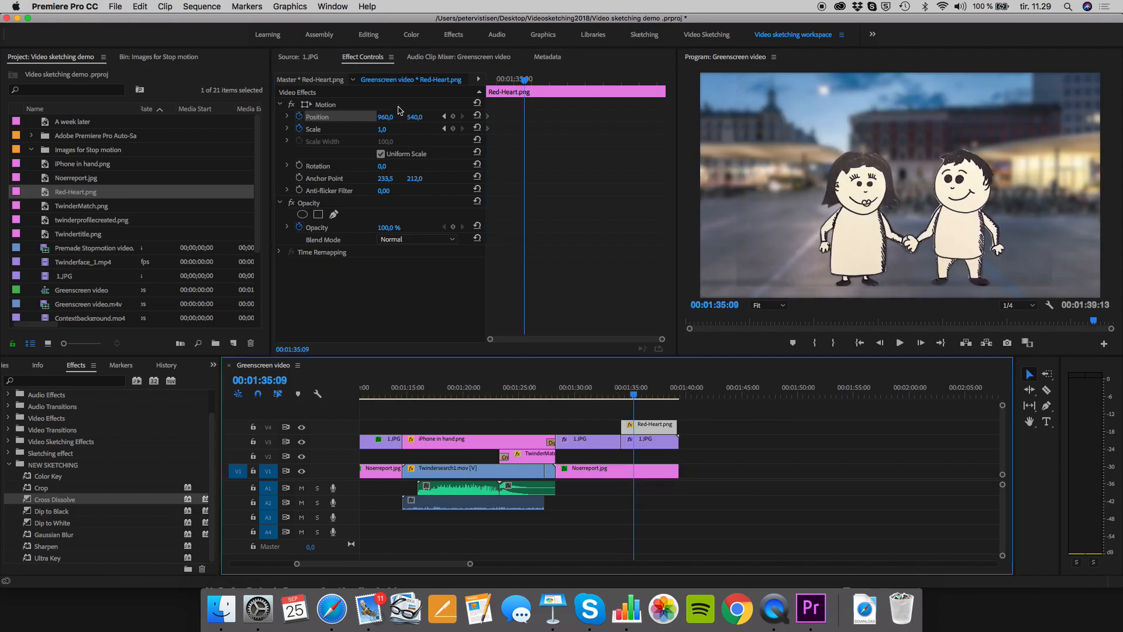
left_click_drag(384, 130, 392, 130)
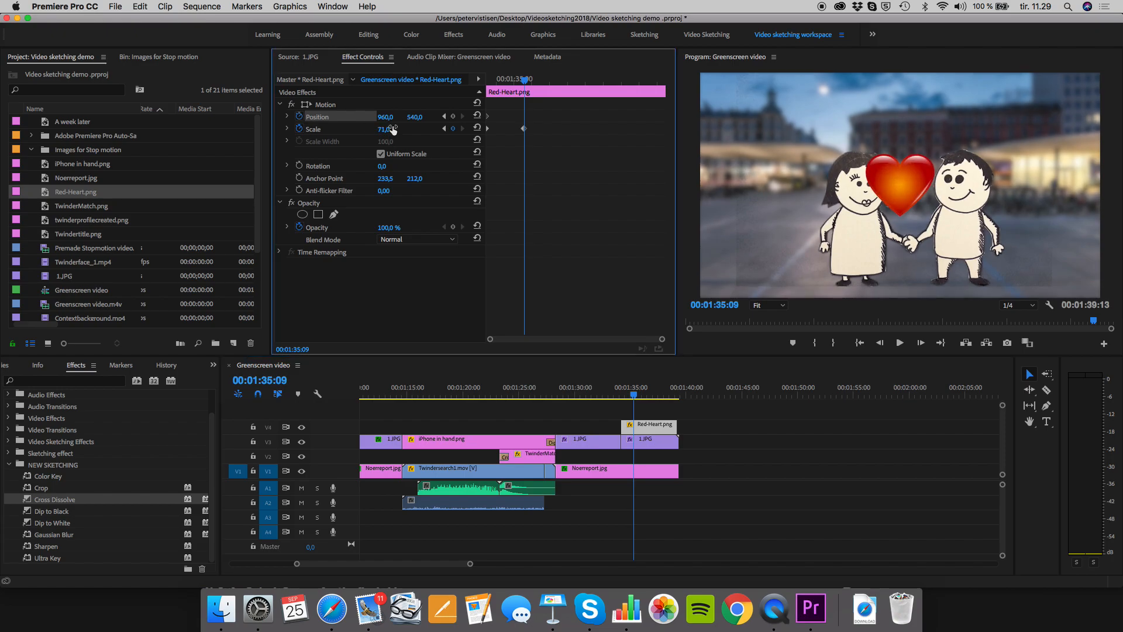
left_click(326, 105)
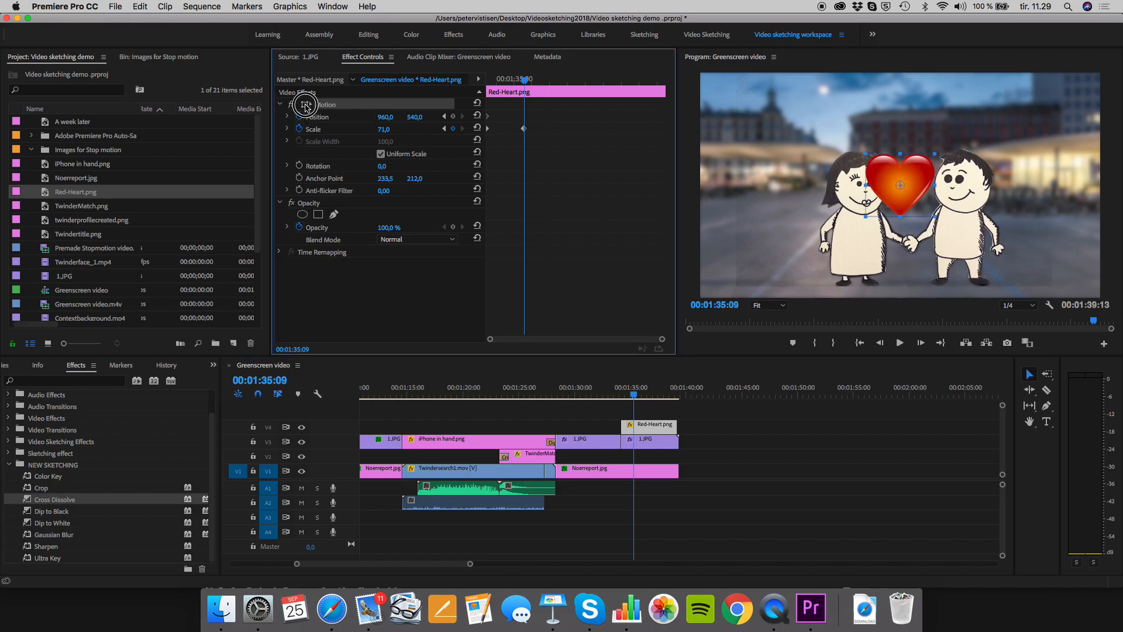
left_click_drag(923, 175, 932, 156)
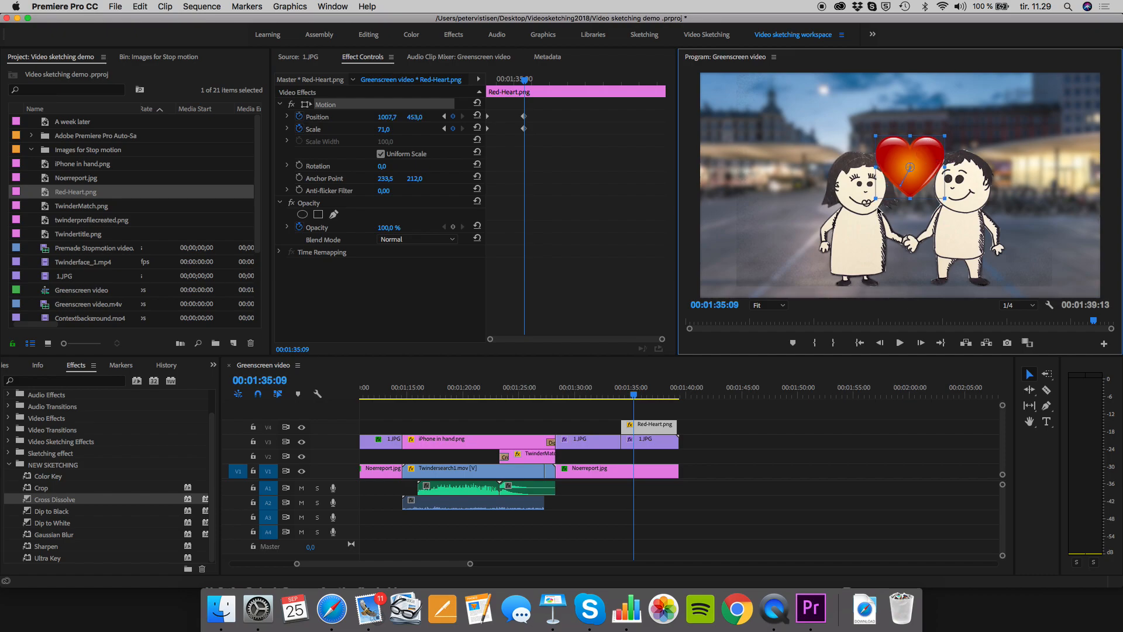
Keyframe the heart's Scale at 36 at 00:01:36:09, and at 75 with Position 993,7, 324,0 at 00:01:37:13.
left_click_drag(635, 400, 647, 399)
left_click_drag(386, 128, 364, 128)
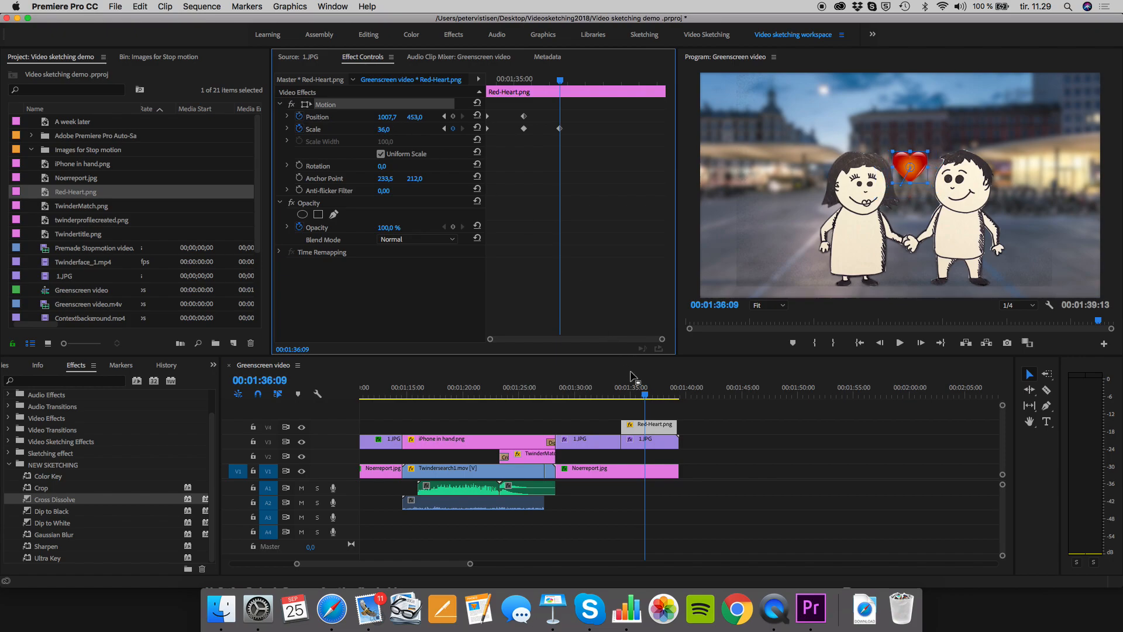
left_click_drag(641, 396, 658, 396)
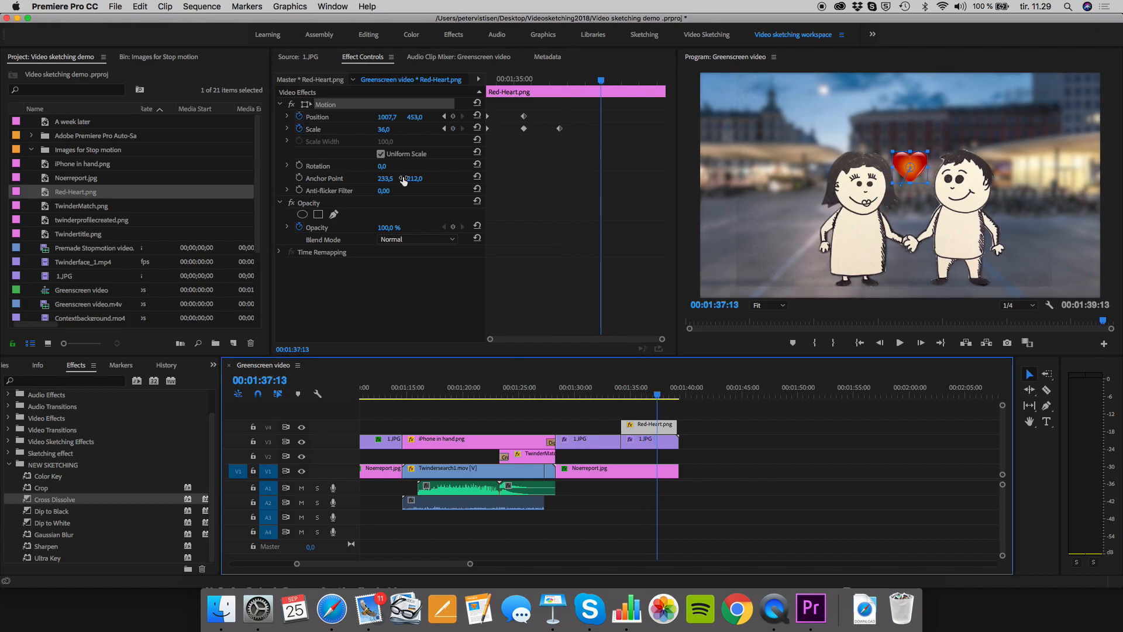
left_click_drag(386, 130, 409, 130)
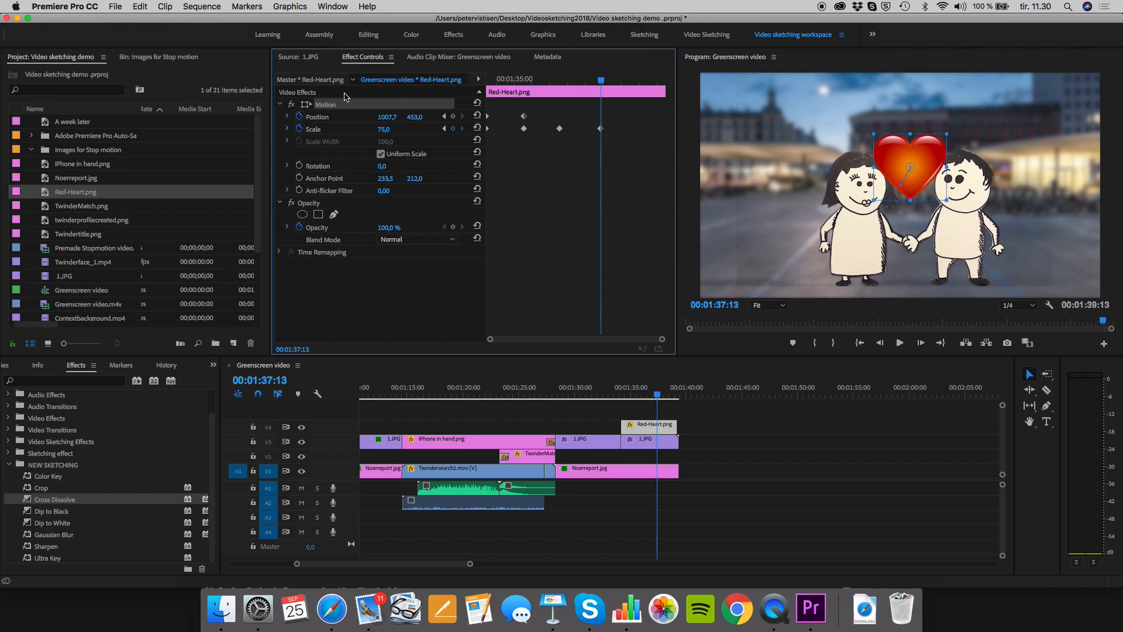
left_click_drag(917, 155, 914, 129)
Keyframe the heart's Scale at 49 at 00:01:38:04 and at 119 with Position 1007,7, 228,6 at 00:01:39:00, and play back the ending.
left_click_drag(658, 396, 666, 396)
mouse_move(385, 129)
left_mouse_down()
mouse_move(374, 130)
mouse_move(393, 130)
left_mouse_up()
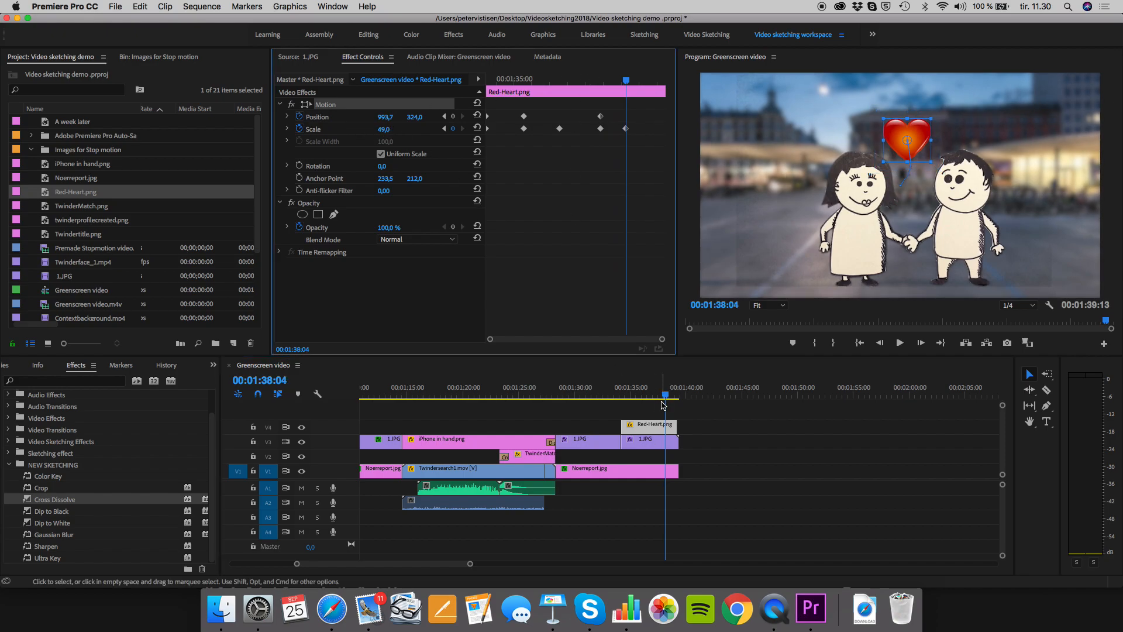
left_click_drag(665, 397, 677, 401)
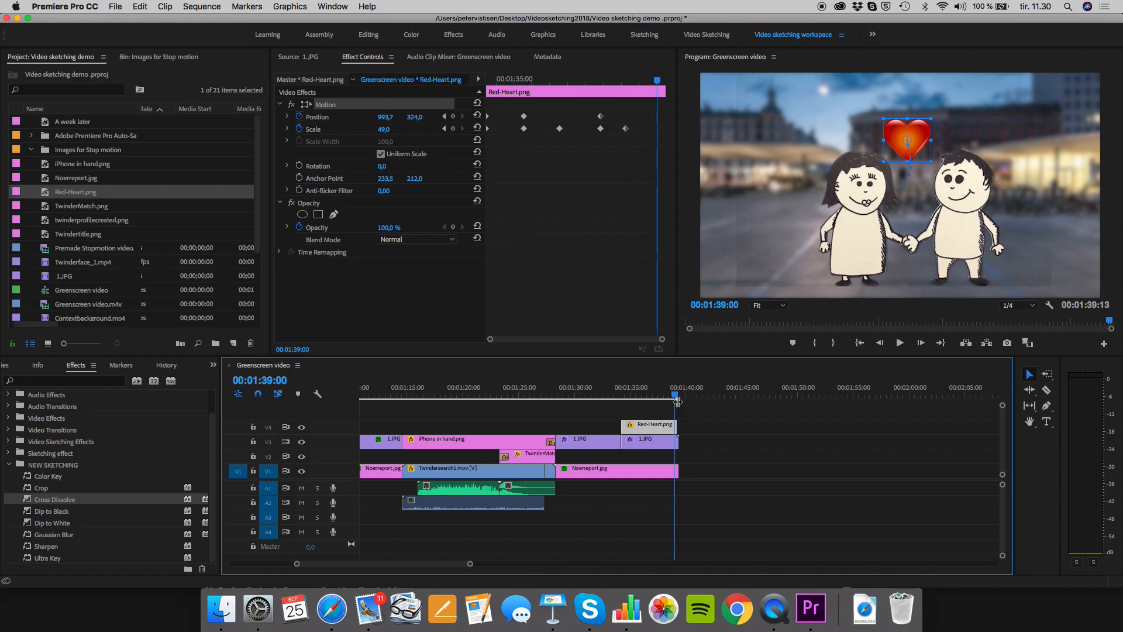
left_click_drag(385, 134, 393, 130)
left_click_drag(932, 162, 934, 142)
left_click(579, 396)
key("space")
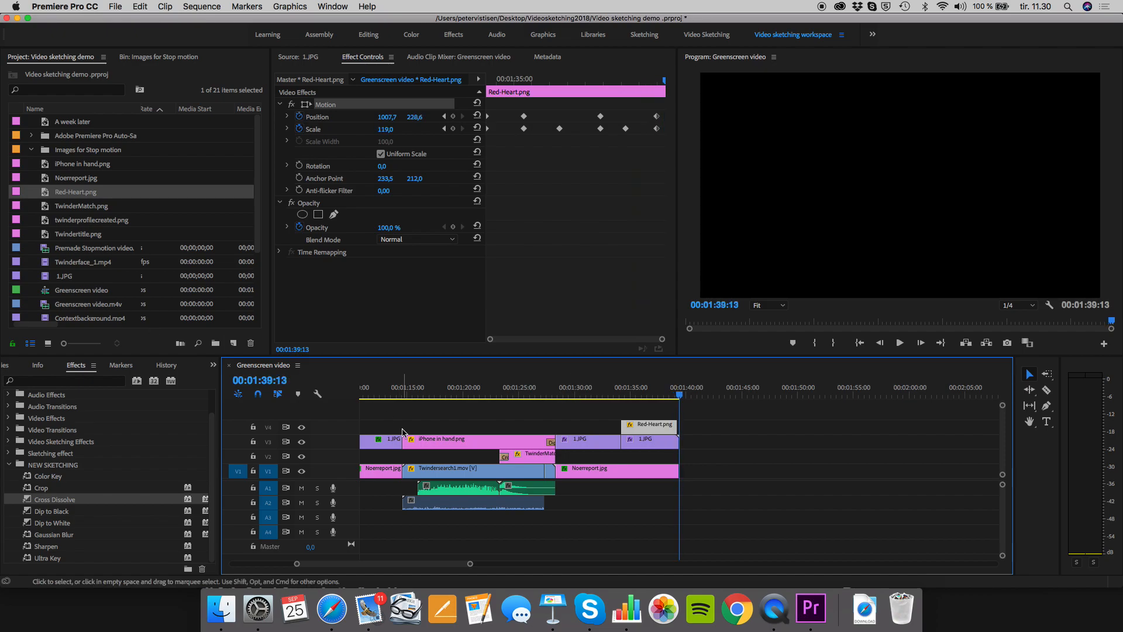
Place Music.mp3 on audio track A2 starting at 00:00:55:03, at the beginning of the A week later title.
scroll(396, 434, "up", 5)
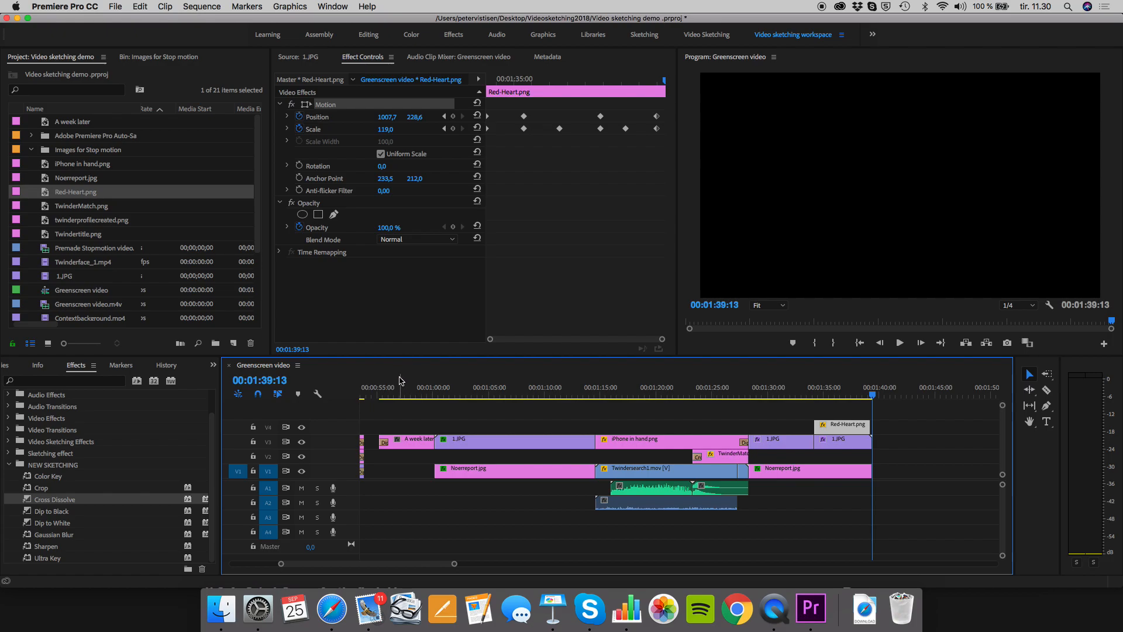
left_click(390, 397)
left_click(379, 396)
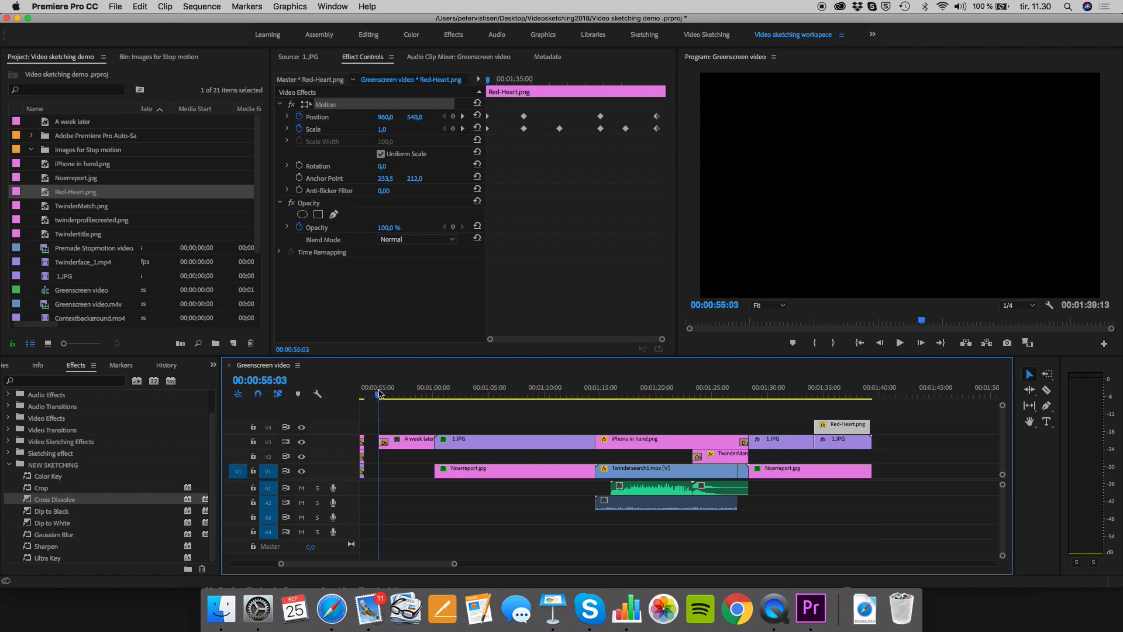
scroll(150, 225, "down", 3)
left_click_drag(42, 294, 379, 502)
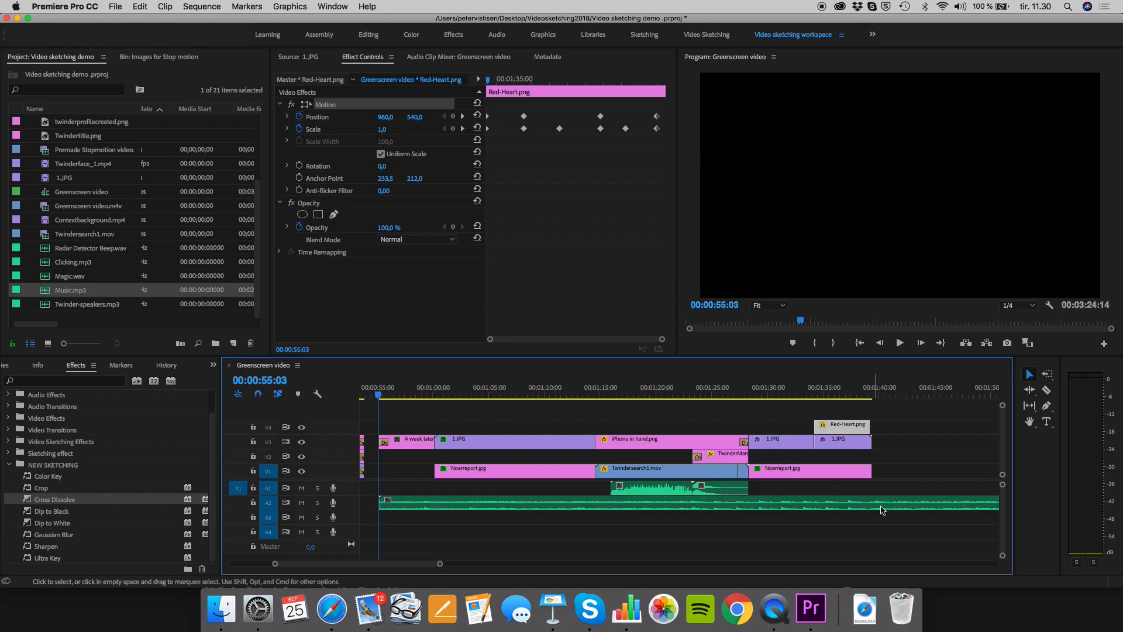
Trim the end of the Music.mp3 clip on A2 back to 00:01:55:20, shortly after the last video clips.
scroll(892, 516, "right", 7)
key("minus")
key("minus")
key("minus")
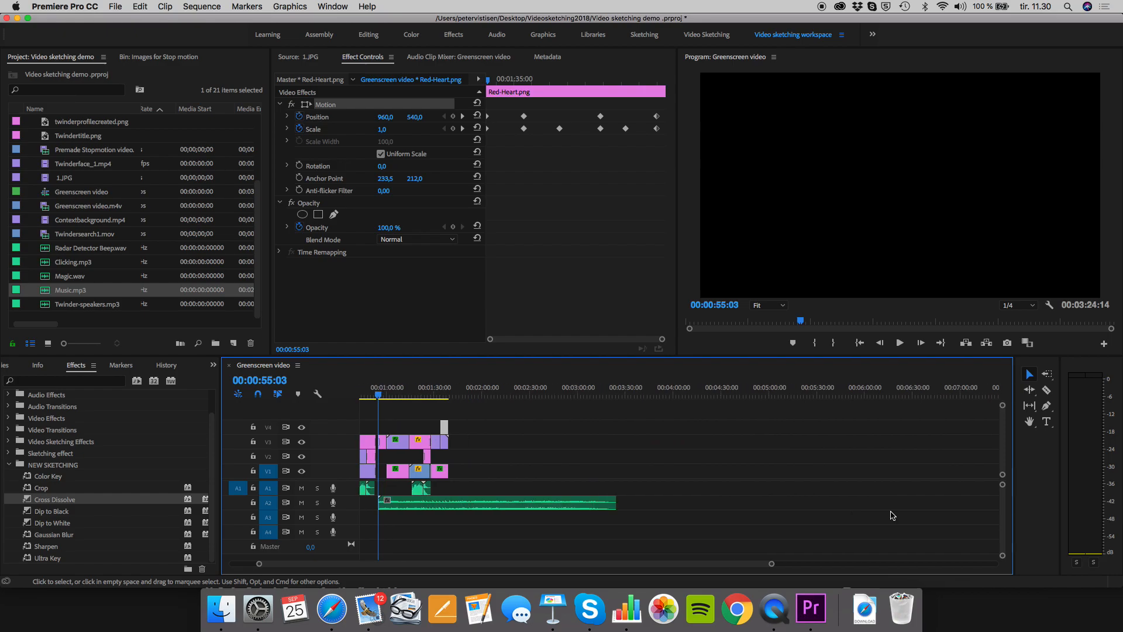
left_click_drag(609, 504, 472, 499)
Start playback from the beginning of the sequence, stop it, and set the playback resolution to 1/2.
scroll(474, 498, "left", 3)
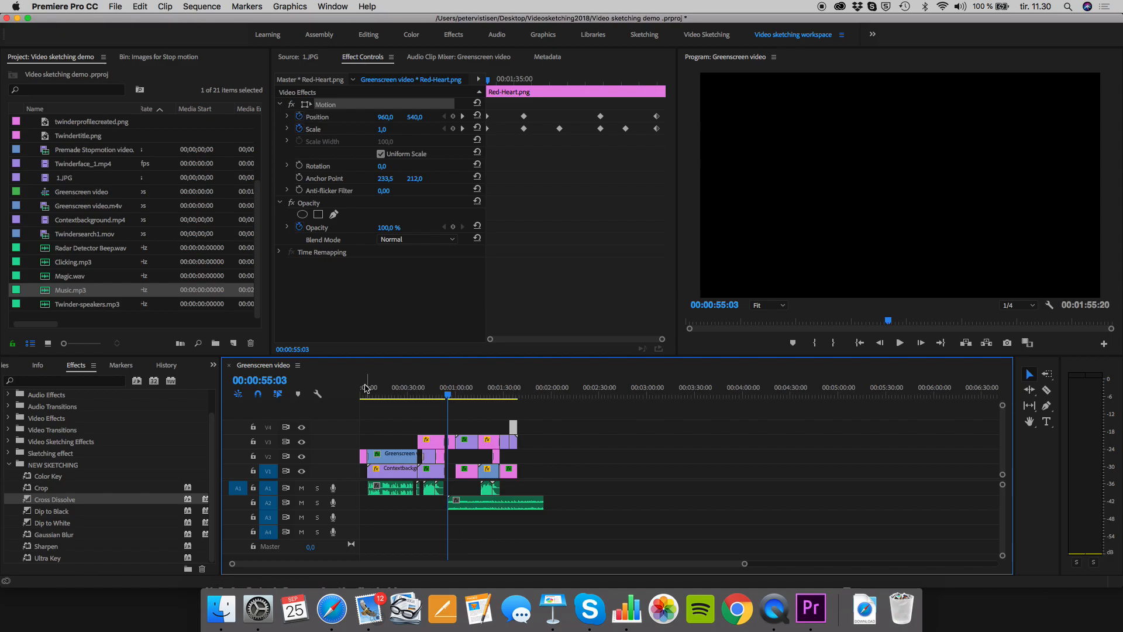
left_click(361, 391)
key("space")
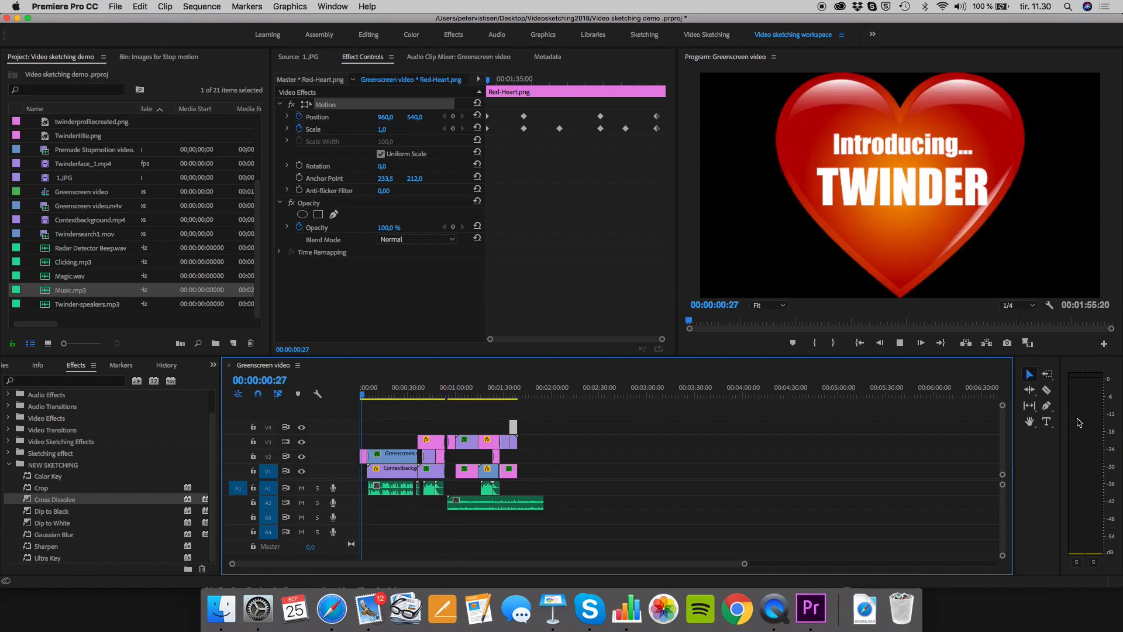
key("space")
left_click(1032, 305)
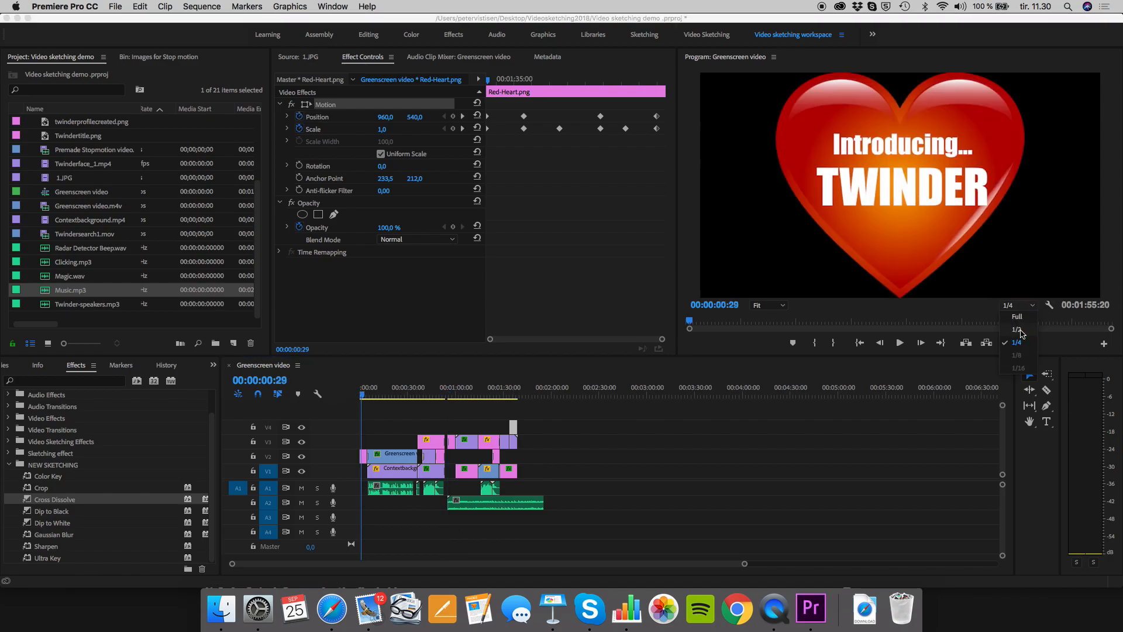
left_click(1019, 330)
Maximize the Program monitor and play the whole sequence through to review it.
left_click(910, 164)
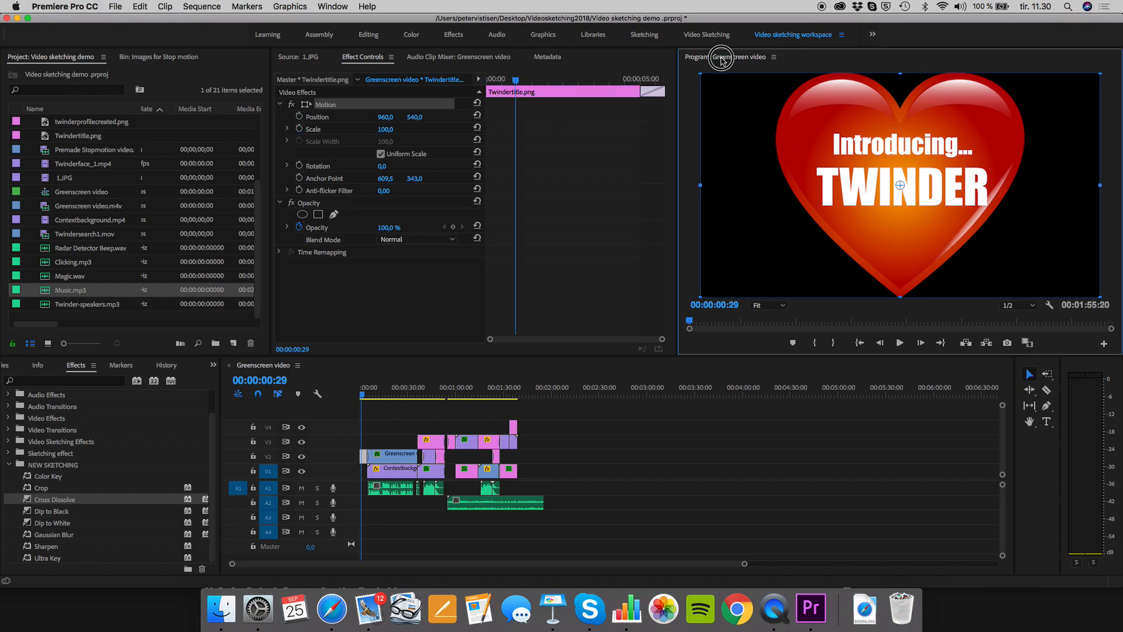
double_click(722, 60)
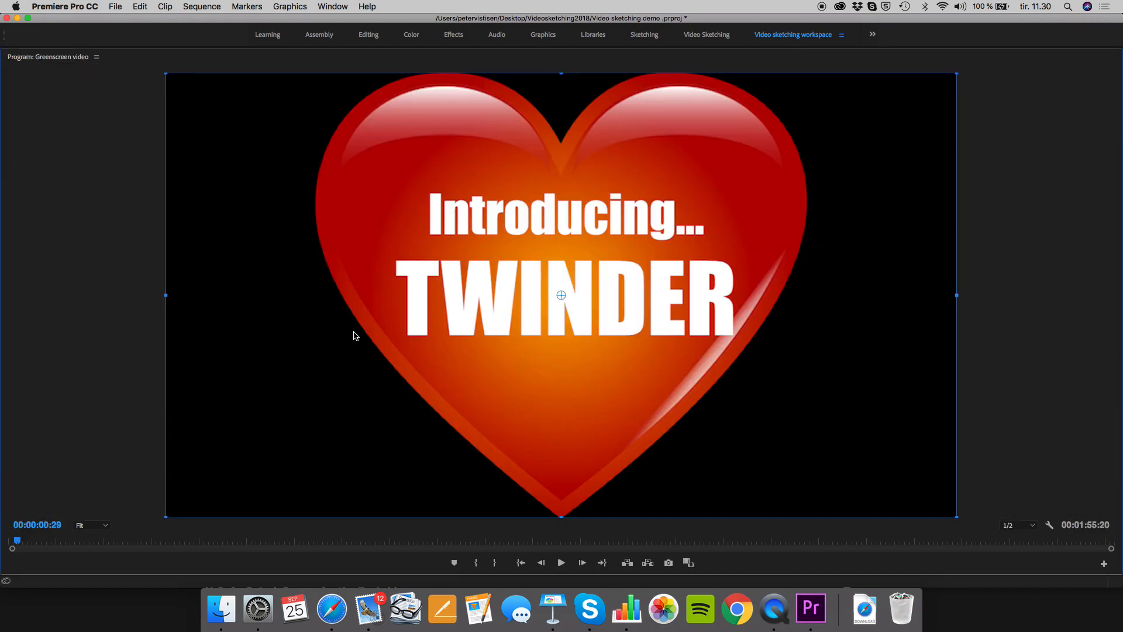
left_click(561, 562)
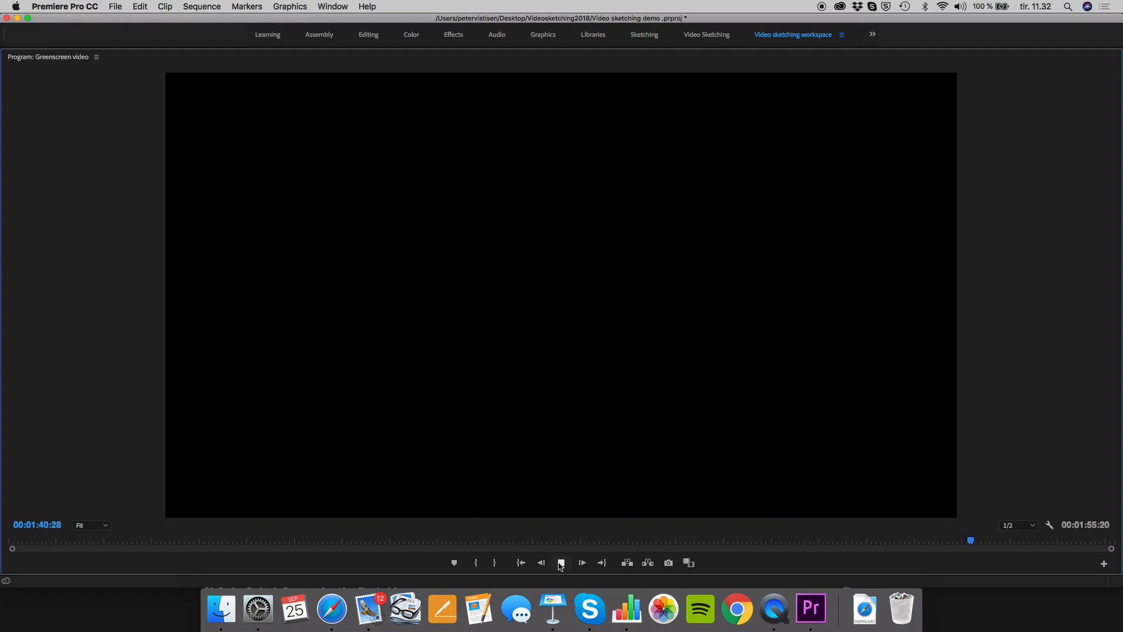
Stop the sequence playback and restore the maximized Program monitor to the normal panel layout.
key("space")
double_click(53, 58)
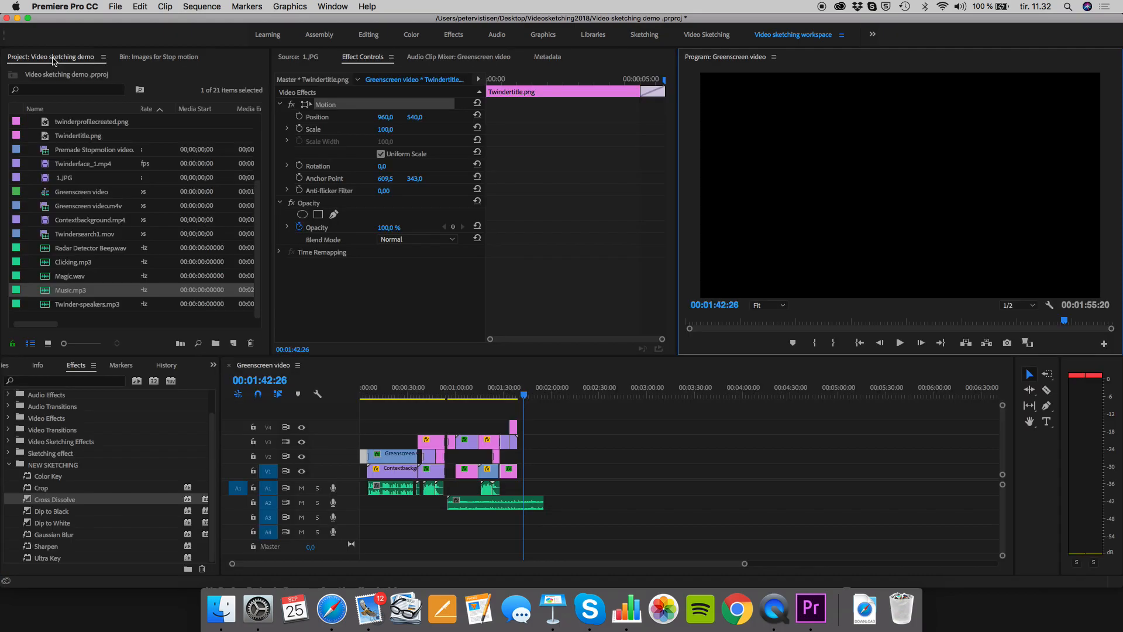
left_click(115, 6)
mouse_move(176, 25)
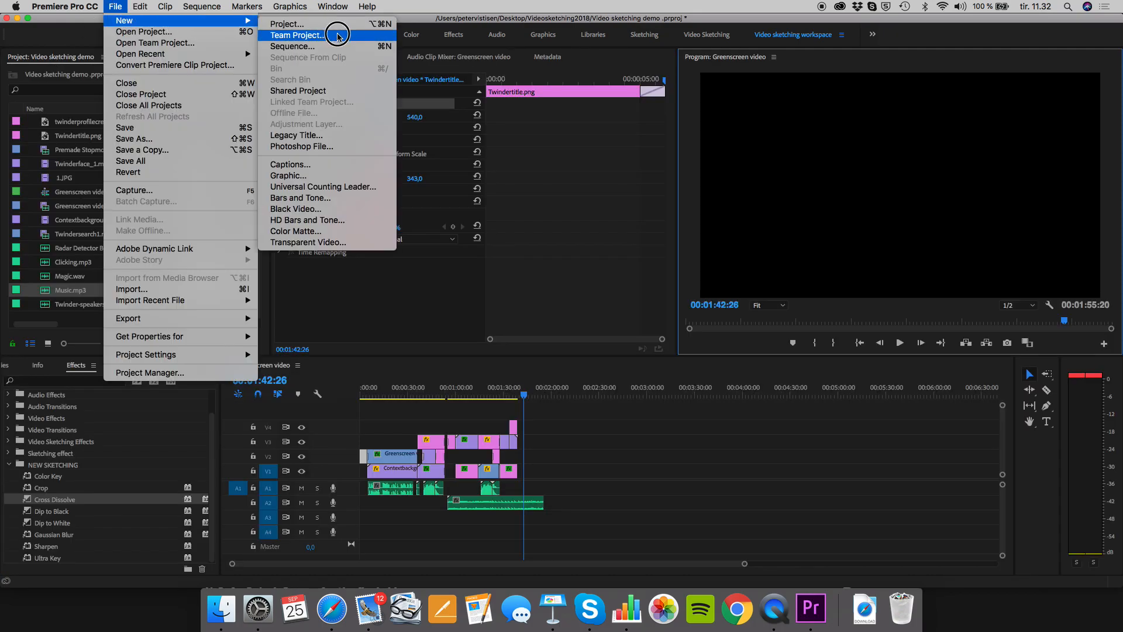
left_click(495, 253)
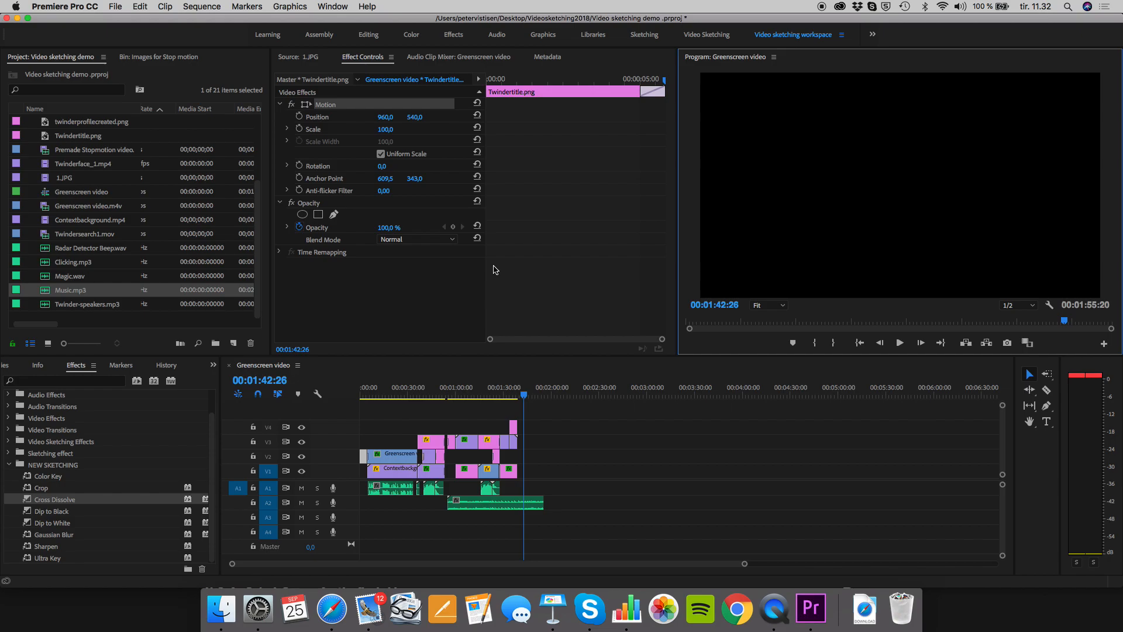
left_click(773, 606)
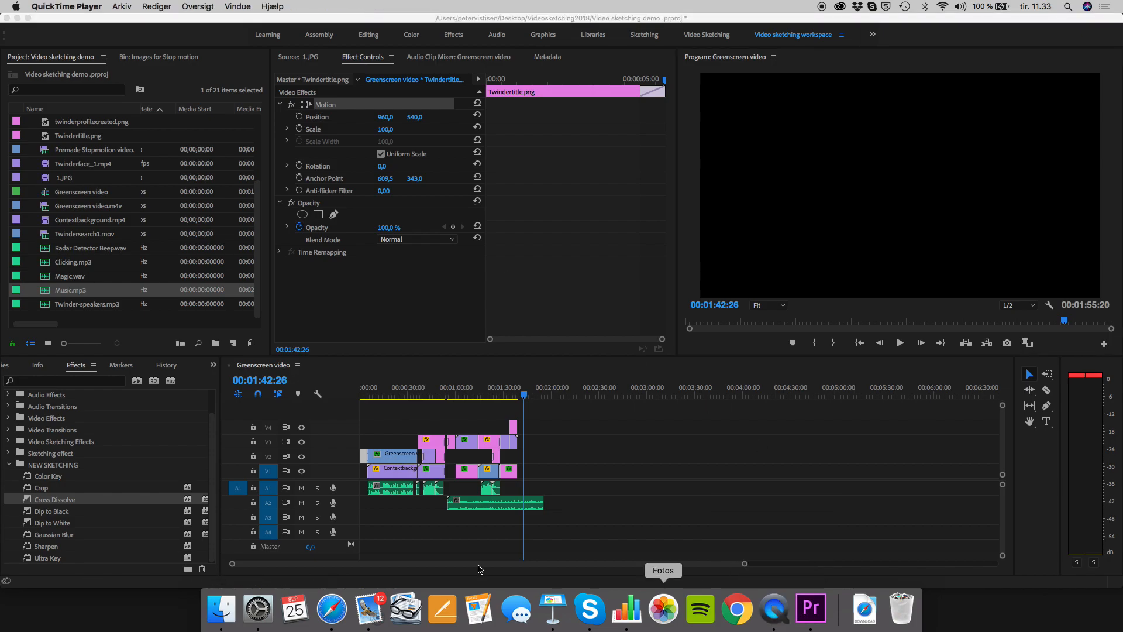
Switch to Safari and look through the Video- & Animation-based Sketching guides and sample file links on the student resources page.
left_click(343, 604)
scroll(511, 287, "down", 2)
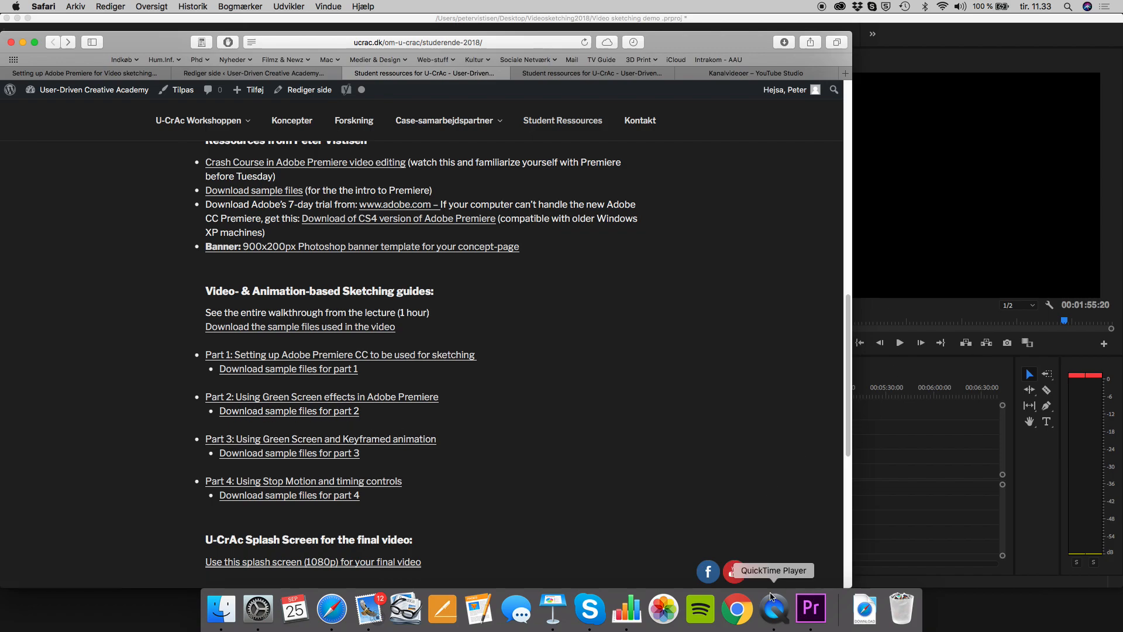
left_click(774, 611)
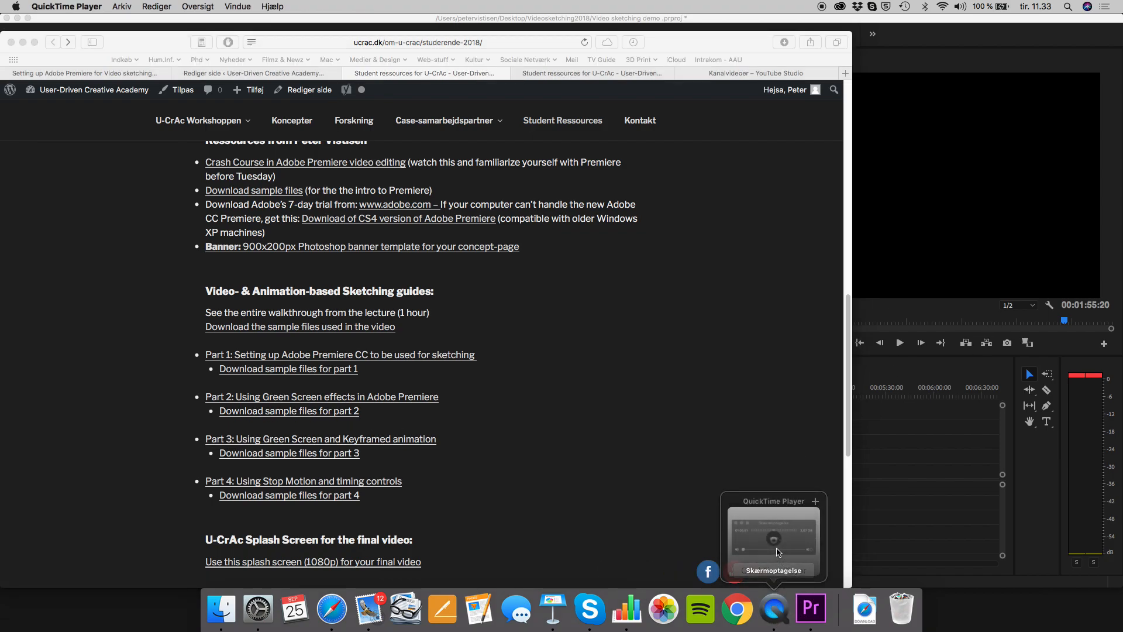